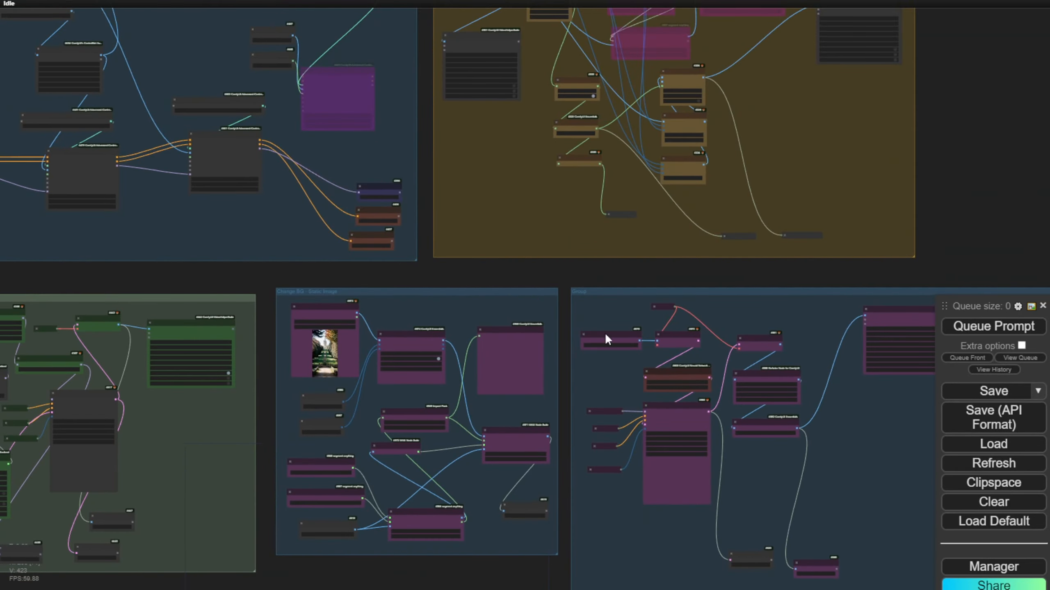
Examine the SEG_MASK group's segmentation chain from OneFormer COCO Segmentor through GrowMask, Mask Blur and InvertMask to the mask outputs.
{"action": "scroll", "coordinate": [609, 267], "scroll_direction": "up", "scroll_amount": 4}
{"action": "scroll", "coordinate": [550, 321], "scroll_direction": "up", "scroll_amount": 10}
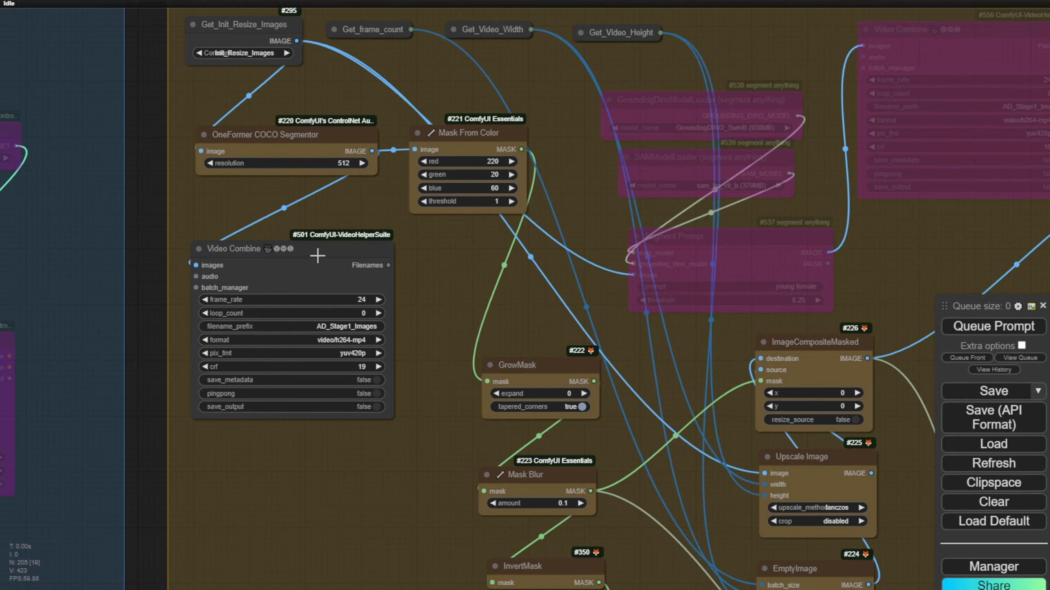
{"action": "scroll", "coordinate": [417, 193], "scroll_direction": "down", "scroll_amount": 3}
{"action": "scroll", "coordinate": [387, 394], "scroll_direction": "up", "scroll_amount": 3}
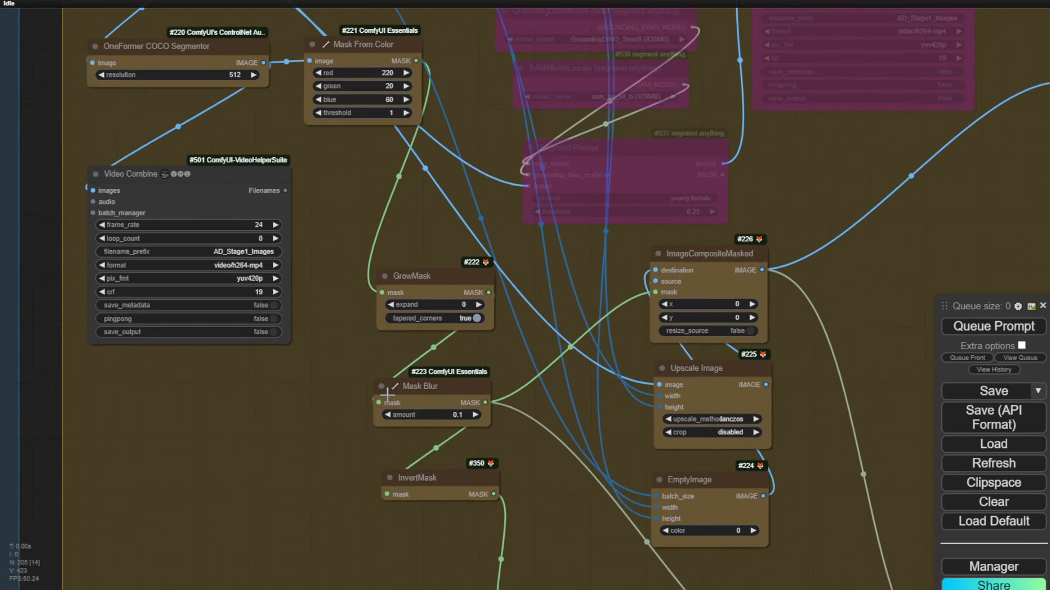
{"action": "left_click_drag", "start_coordinate": [455, 387], "coordinate": [428, 376]}
{"action": "left_click_drag", "start_coordinate": [479, 410], "coordinate": [501, 411]}
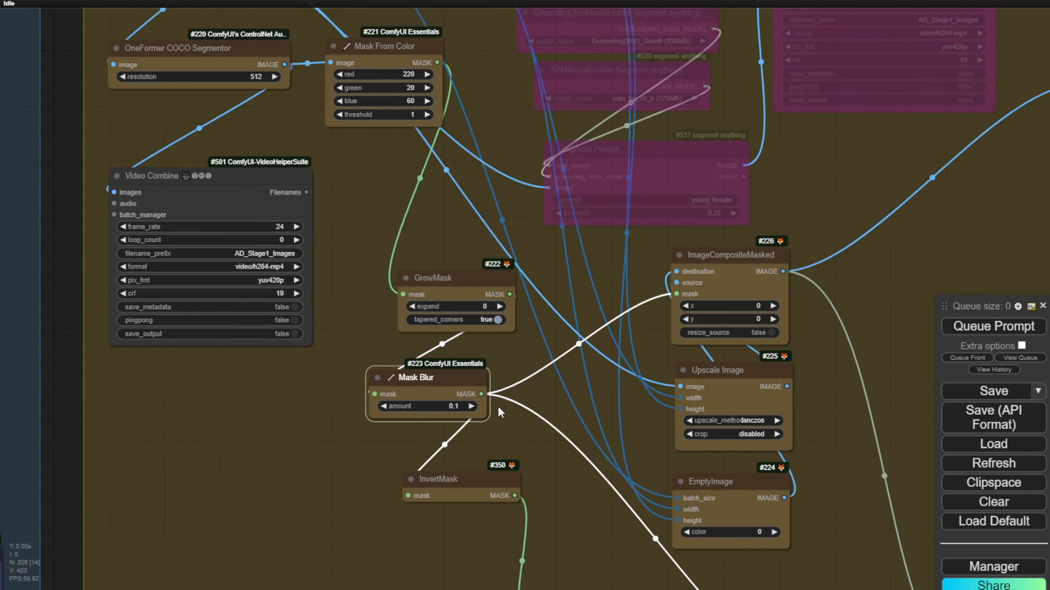
{"action": "left_click_drag", "start_coordinate": [438, 385], "coordinate": [470, 393]}
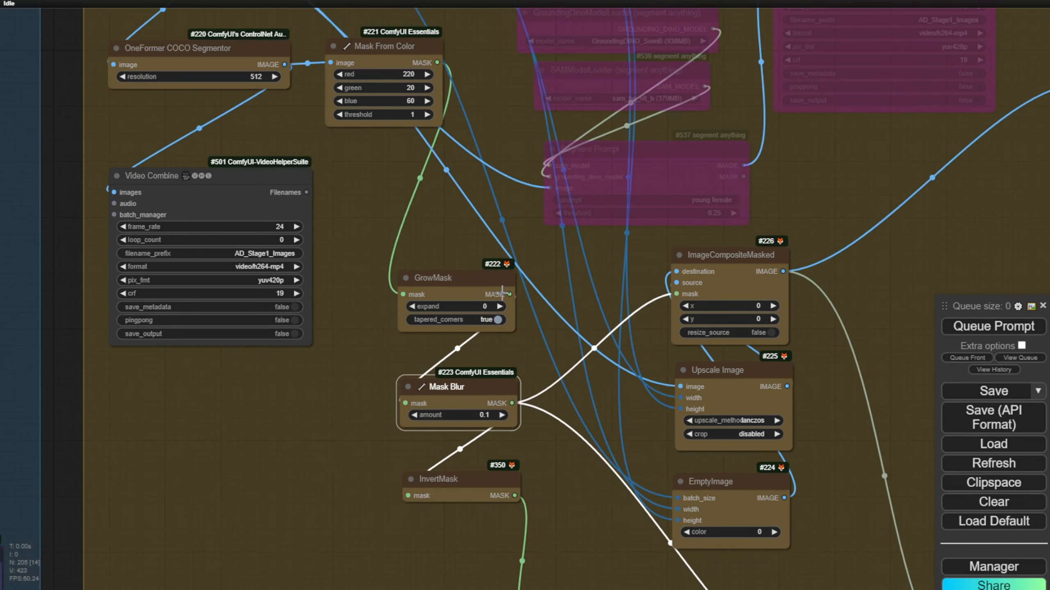
{"action": "left_click_drag", "start_coordinate": [549, 449], "coordinate": [456, 339]}
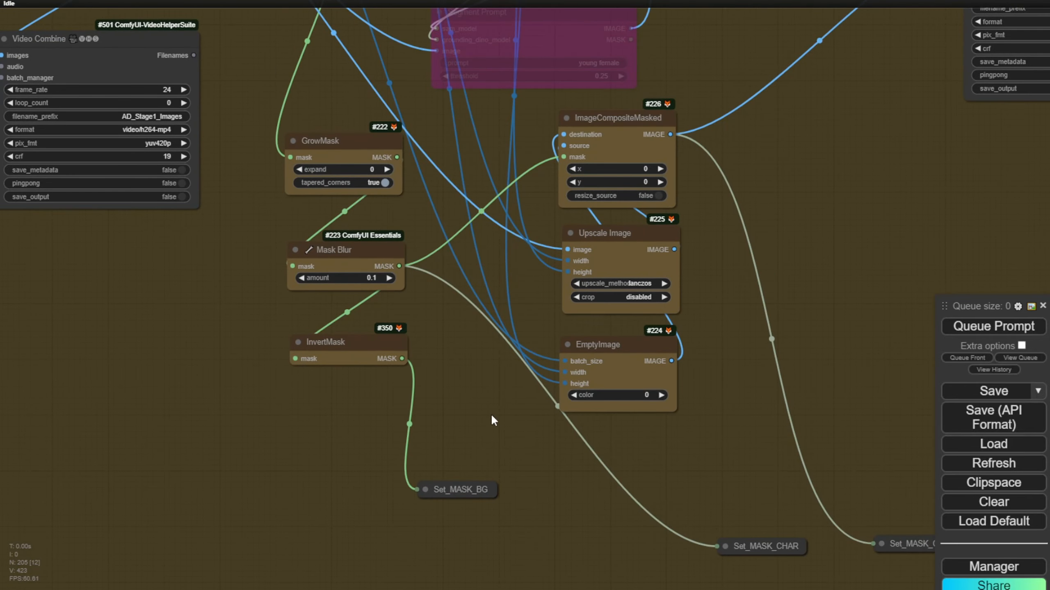
{"action": "scroll", "coordinate": [484, 419], "scroll_direction": "down", "scroll_amount": 2}
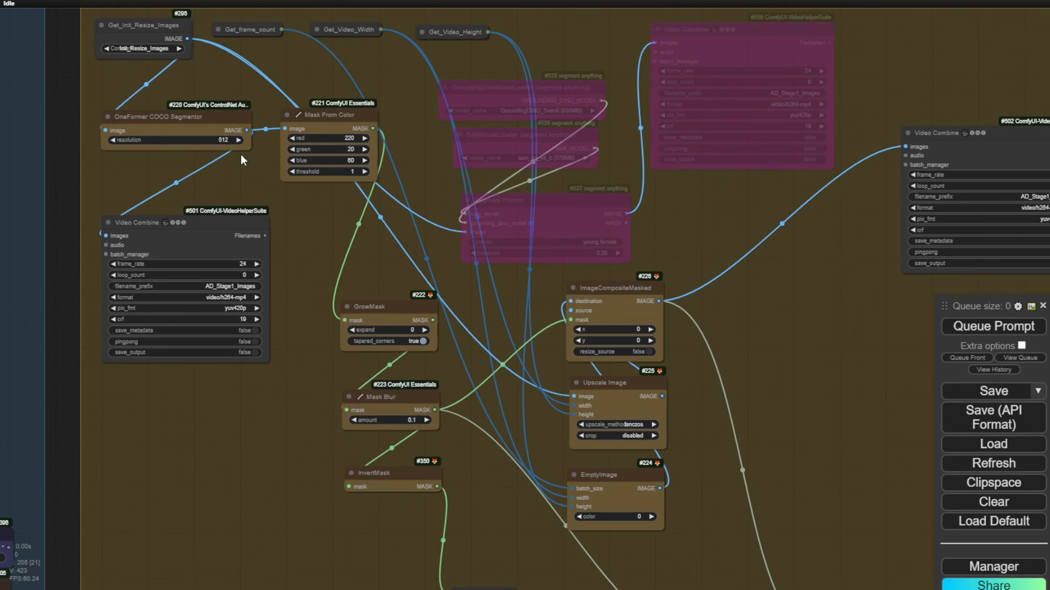
Re-enable the bypassed Segment Prompt node in the SEG_MASK group and open its prompt value for editing.
{"action": "scroll", "coordinate": [620, 207], "scroll_direction": "up", "scroll_amount": 3}
{"action": "right_click", "coordinate": [584, 194]}
{"action": "left_click", "coordinate": [599, 406]}
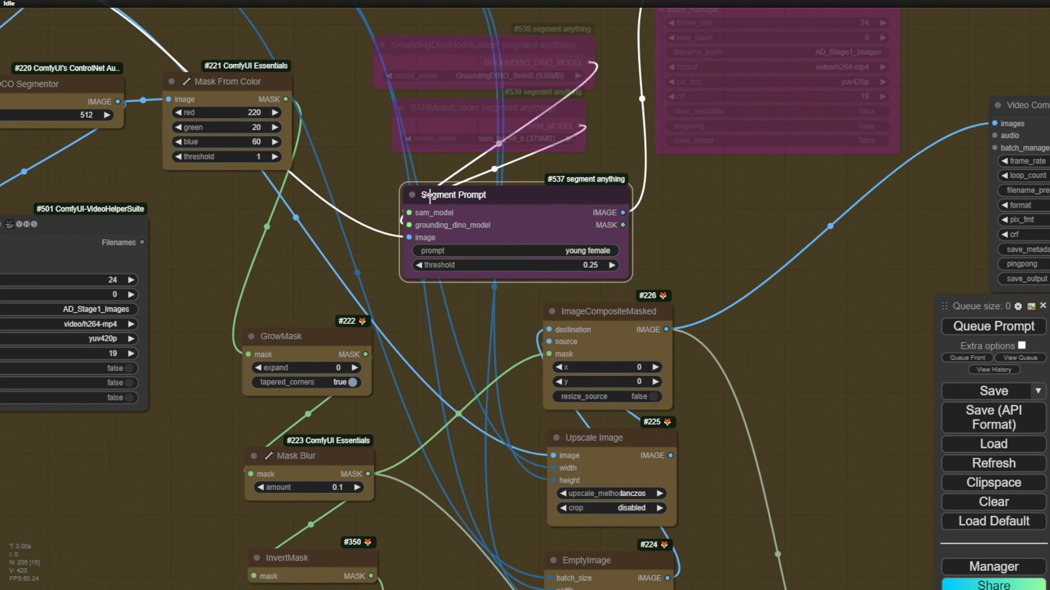
{"action": "left_click", "coordinate": [452, 250]}
{"action": "left_click", "coordinate": [653, 253]}
Bypass the Segment Prompt node in the SEG_MASK group.
{"action": "scroll", "coordinate": [642, 238], "scroll_direction": "up", "scroll_amount": 3}
{"action": "left_click_drag", "start_coordinate": [612, 228], "coordinate": [663, 213]}
{"action": "right_click", "coordinate": [508, 205]}
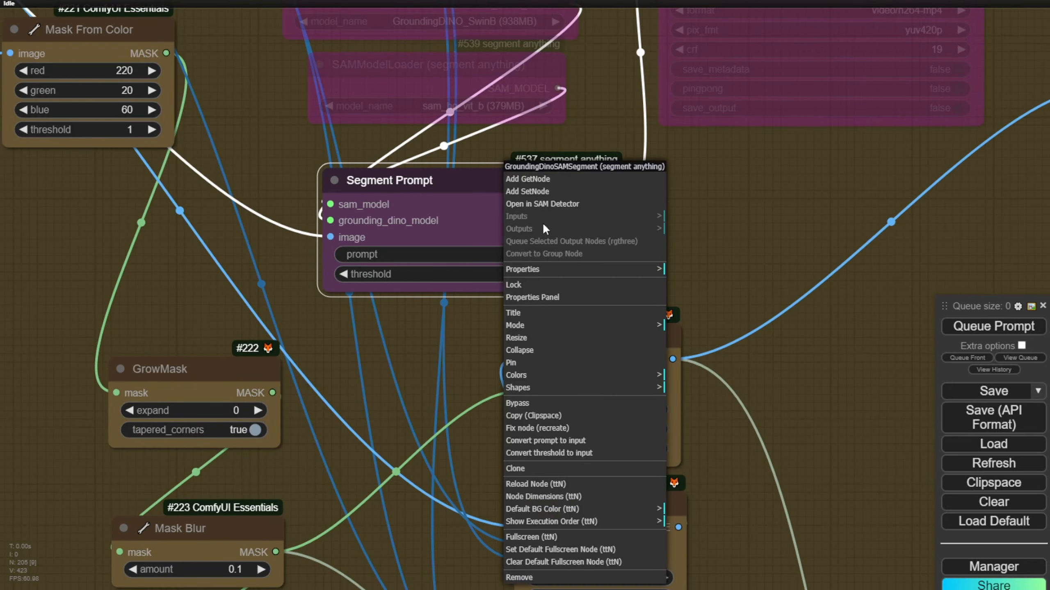
{"action": "left_click", "coordinate": [604, 407]}
{"action": "scroll", "coordinate": [318, 328], "scroll_direction": "down", "scroll_amount": 5}
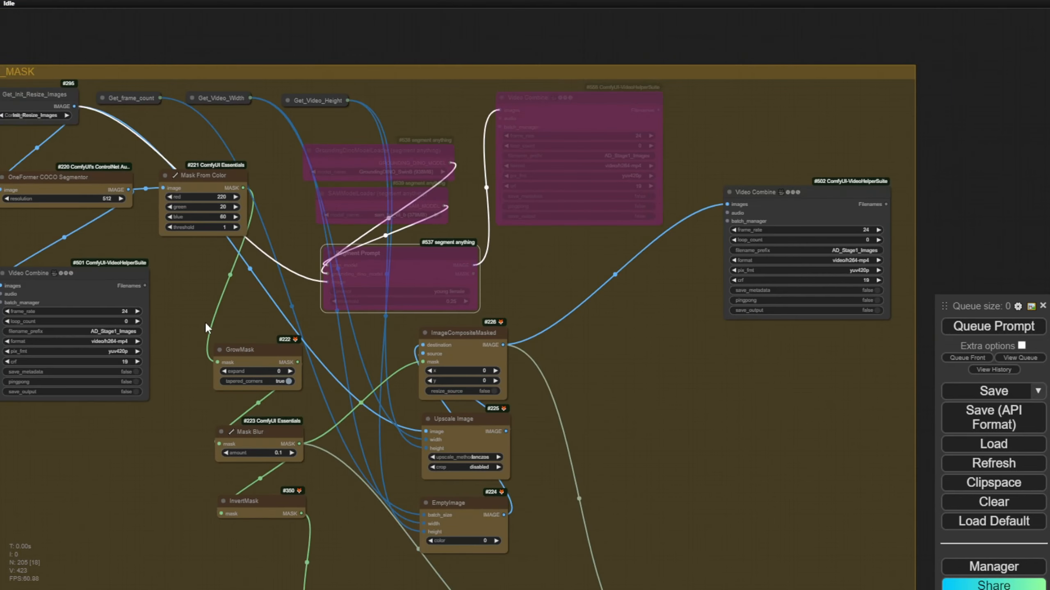
{"action": "scroll", "coordinate": [374, 296], "scroll_direction": "down", "scroll_amount": 4}
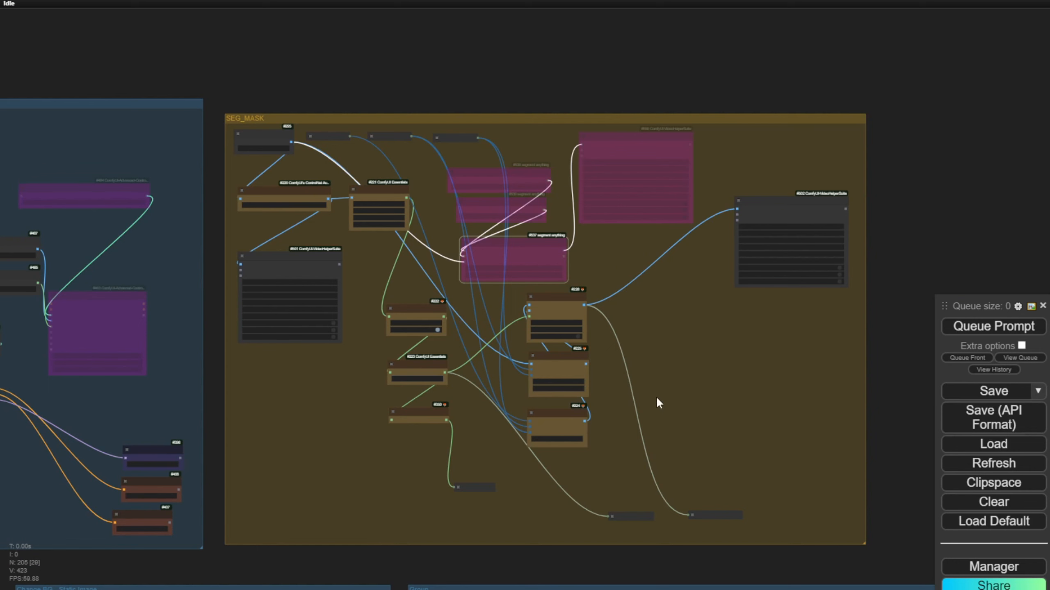
{"action": "scroll", "coordinate": [316, 289], "scroll_direction": "up", "scroll_amount": 3}
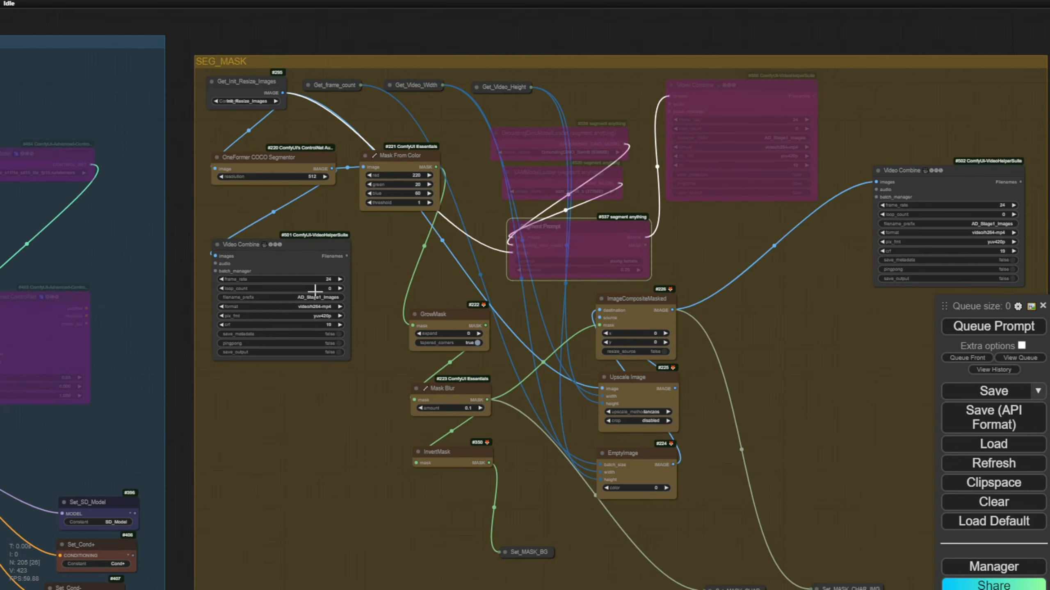
{"action": "scroll", "coordinate": [315, 291], "scroll_direction": "down", "scroll_amount": 2}
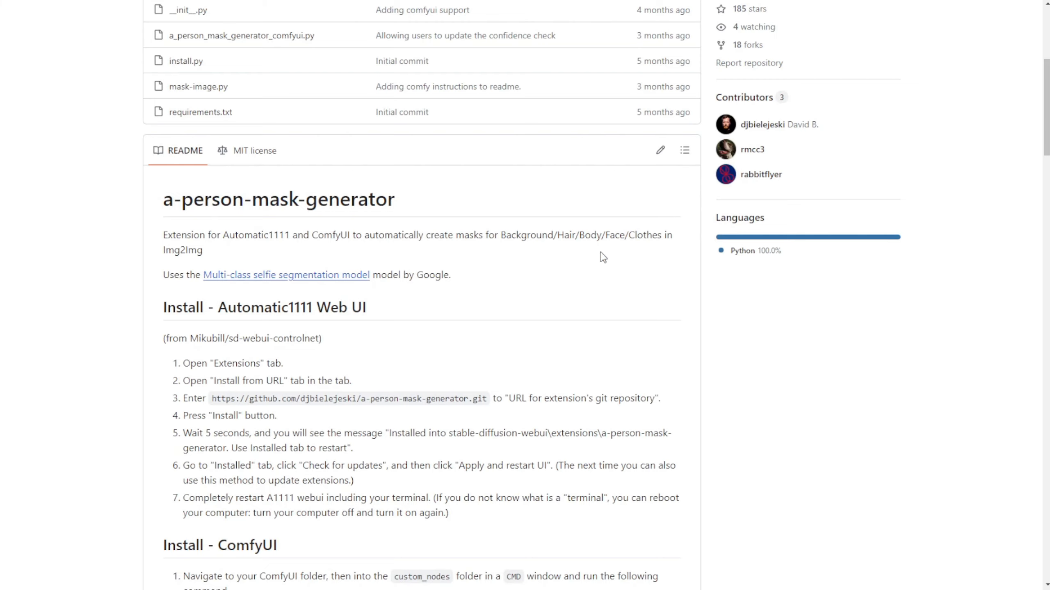
Switch to the a-person-mask-generator GitHub page and review its description and ComfyUI installation instructions.
{"action": "scroll", "coordinate": [605, 258], "scroll_direction": "up", "scroll_amount": 8}
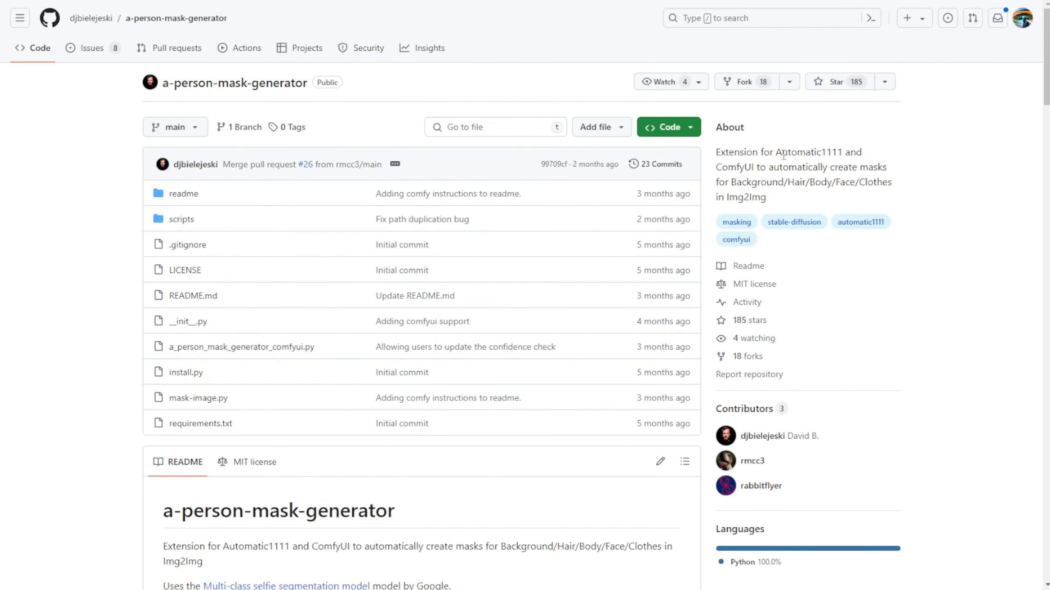
{"action": "left_click_drag", "start_coordinate": [787, 153], "coordinate": [837, 152]}
{"action": "left_click", "coordinate": [836, 152]}
{"action": "scroll", "coordinate": [835, 155], "scroll_direction": "down", "scroll_amount": 5}
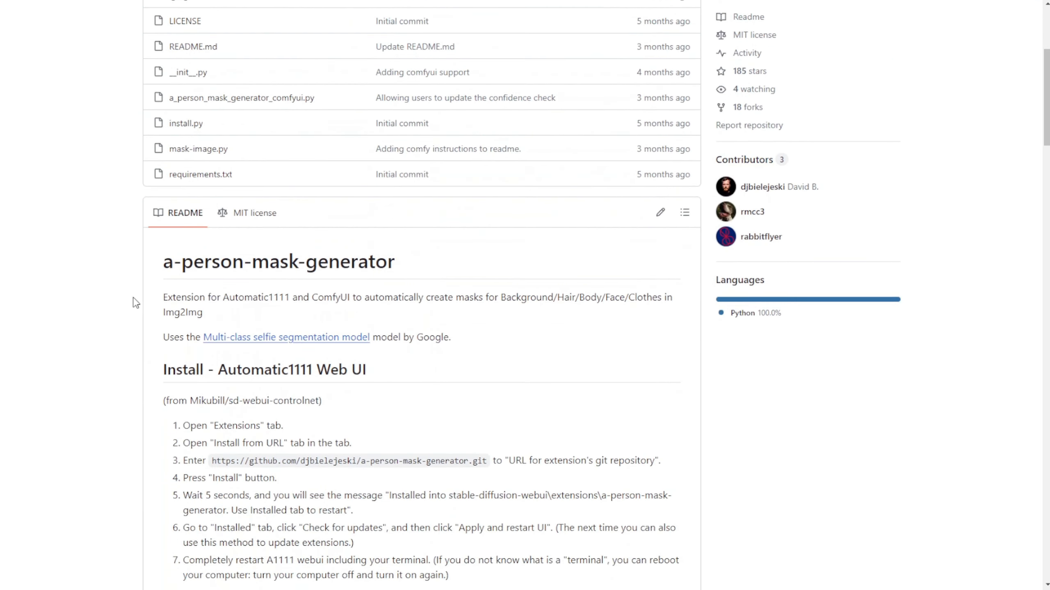
{"action": "scroll", "coordinate": [151, 262], "scroll_direction": "down", "scroll_amount": 4}
{"action": "left_click_drag", "start_coordinate": [218, 182], "coordinate": [379, 192]}
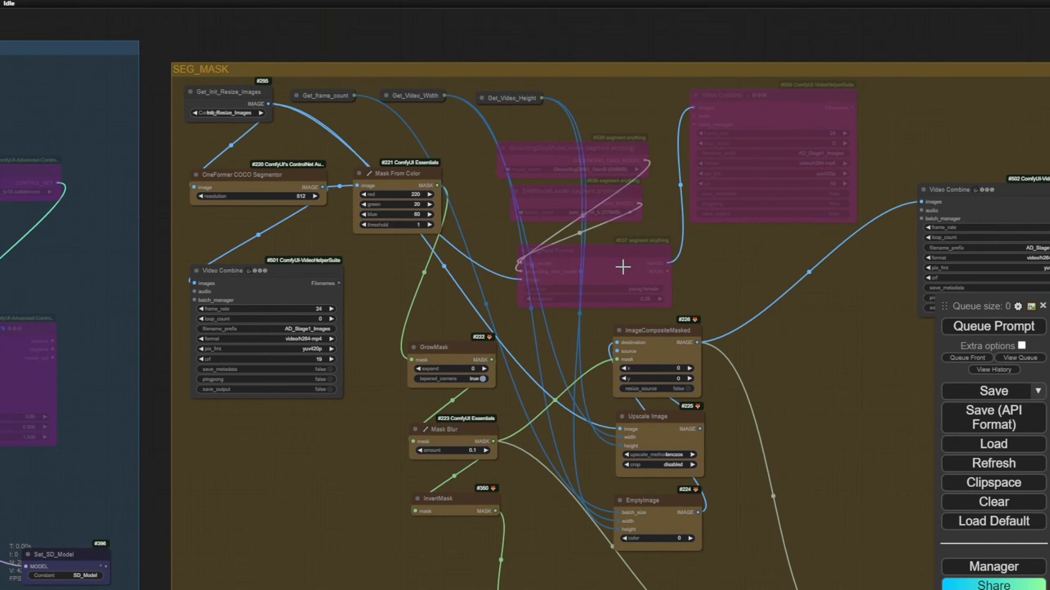
{"action": "scroll", "coordinate": [569, 279], "scroll_direction": "up", "scroll_amount": 6}
{"action": "scroll", "coordinate": [621, 251], "scroll_direction": "up", "scroll_amount": 1}
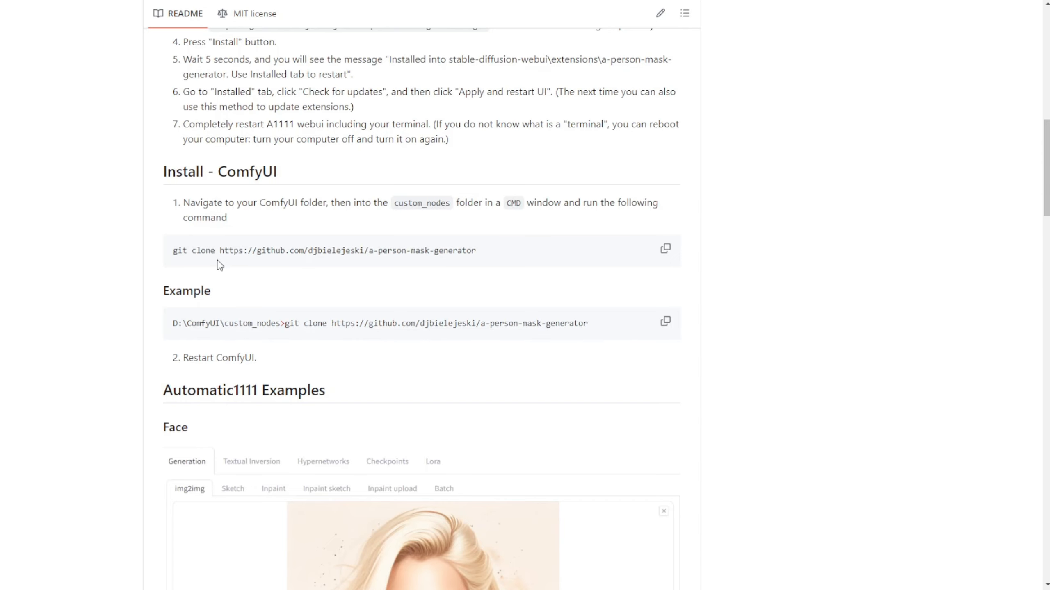
Open the ComfyUI-KJNodes GitHub page and read the README's mask node descriptions, including GrowMaskWithBlur.
{"action": "scroll", "coordinate": [219, 265], "scroll_direction": "up", "scroll_amount": 10}
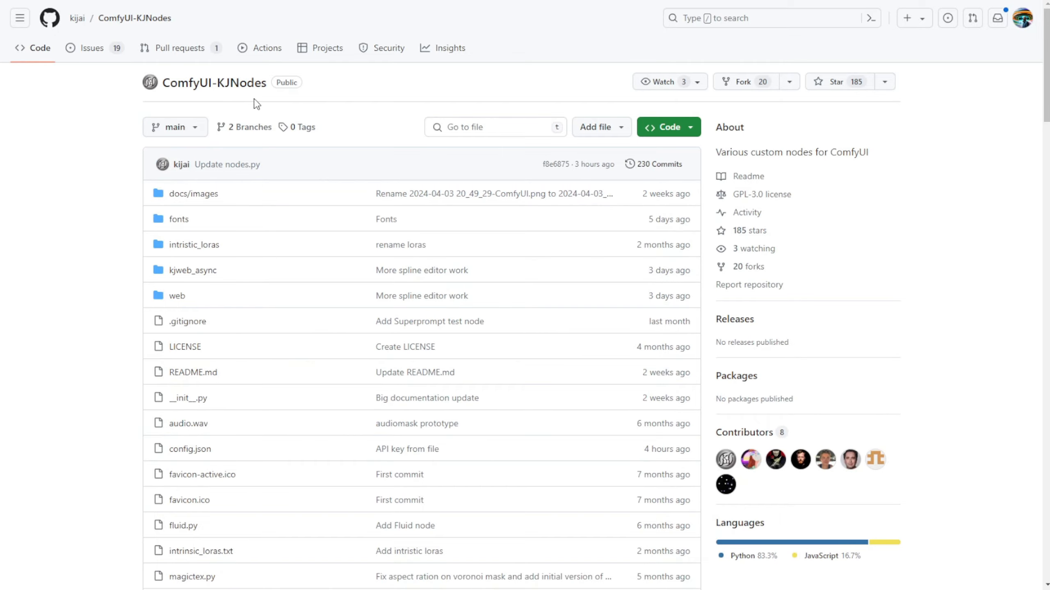
{"action": "scroll", "coordinate": [253, 191], "scroll_direction": "down", "scroll_amount": 4}
{"action": "scroll", "coordinate": [252, 191], "scroll_direction": "down", "scroll_amount": 18}
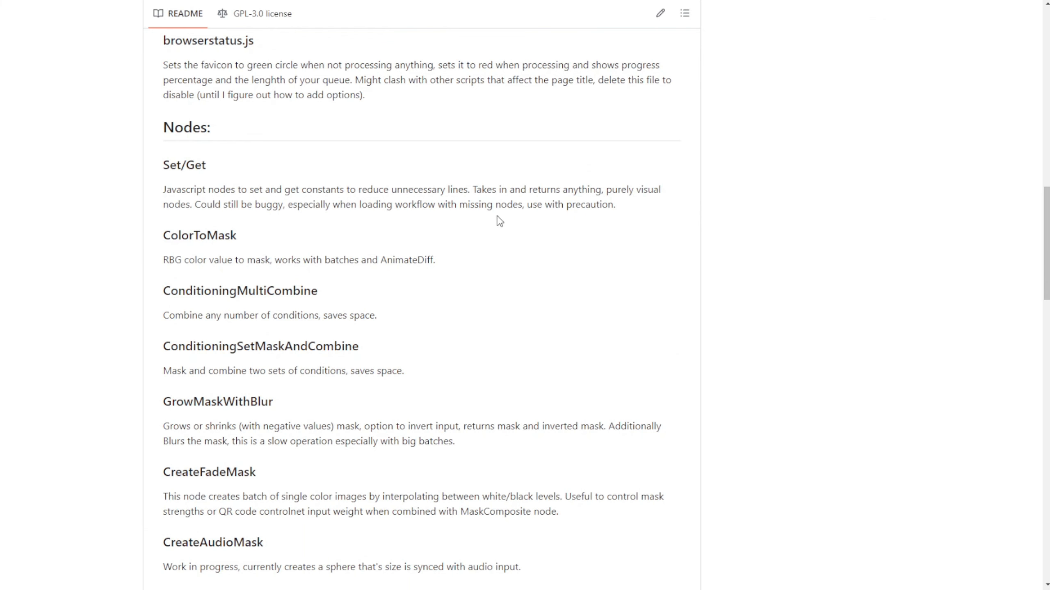
{"action": "scroll", "coordinate": [496, 221], "scroll_direction": "down", "scroll_amount": 4}
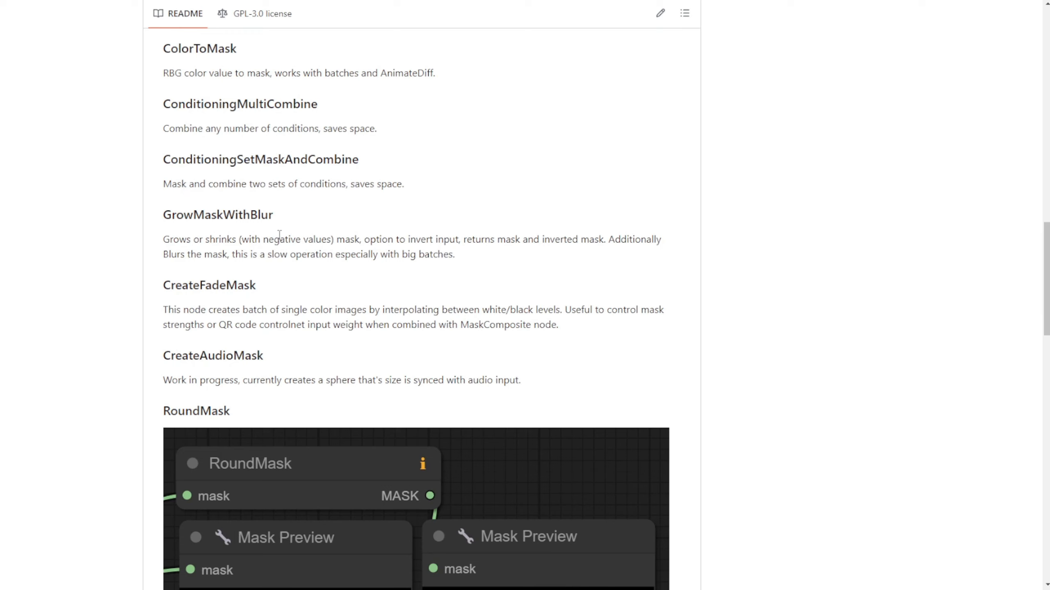
{"action": "scroll", "coordinate": [225, 250], "scroll_direction": "down", "scroll_amount": 5}
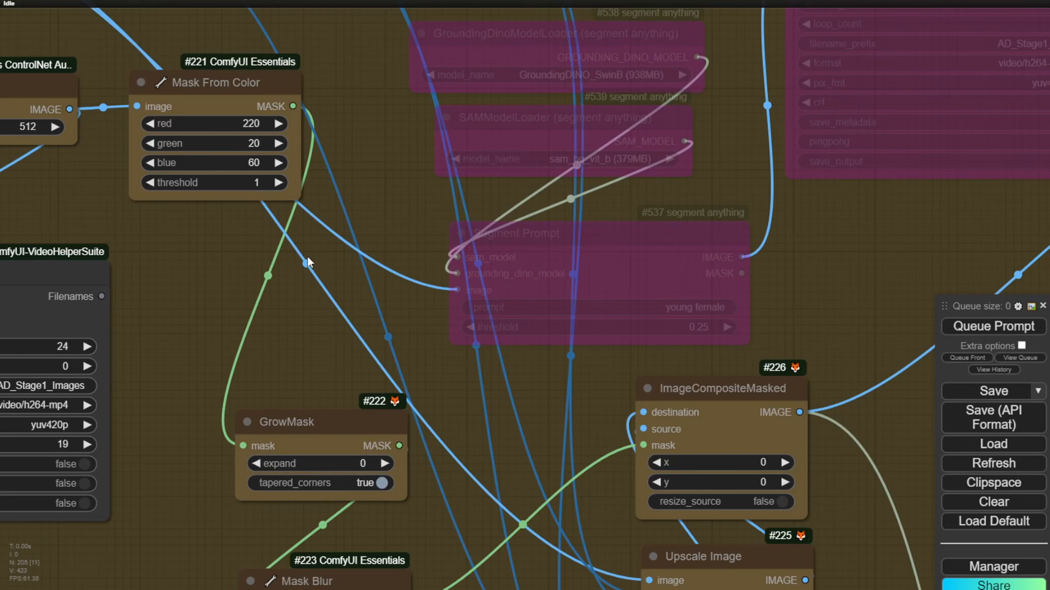
Switch back to the ComfyUI workflow and bring the IPA_Character_Only group into view.
{"action": "scroll", "coordinate": [306, 255], "scroll_direction": "down", "scroll_amount": 8}
{"action": "left_click_drag", "start_coordinate": [168, 152], "coordinate": [577, 87]}
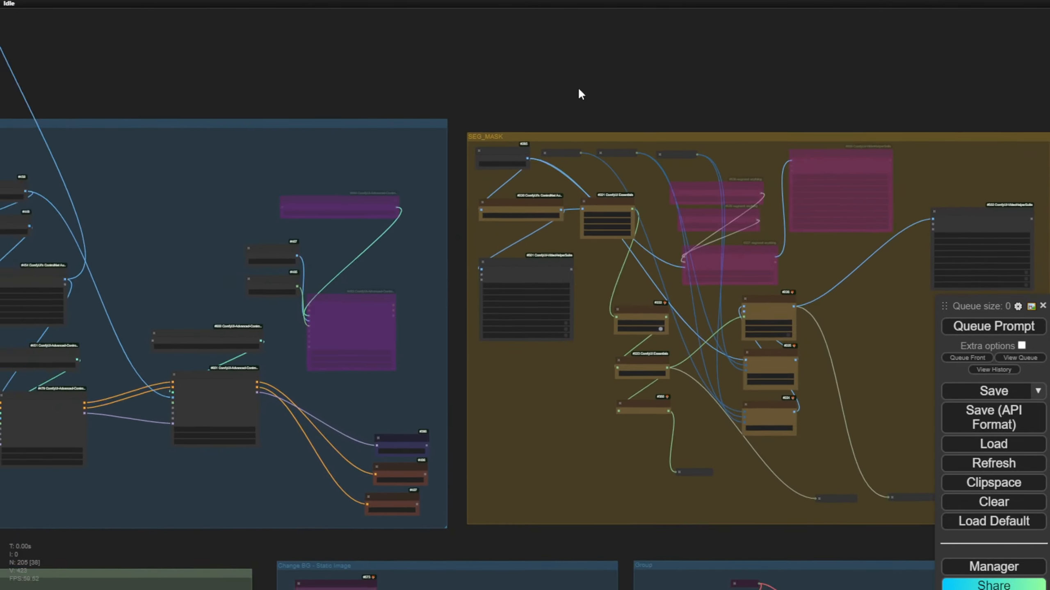
{"action": "scroll", "coordinate": [577, 87], "scroll_direction": "up", "scroll_amount": 2}
{"action": "left_click_drag", "start_coordinate": [301, 73], "coordinate": [580, 24]}
{"action": "scroll", "coordinate": [469, 284], "scroll_direction": "down", "scroll_amount": 4}
{"action": "scroll", "coordinate": [476, 425], "scroll_direction": "down", "scroll_amount": 3}
{"action": "left_click_drag", "start_coordinate": [476, 423], "coordinate": [459, 94]}
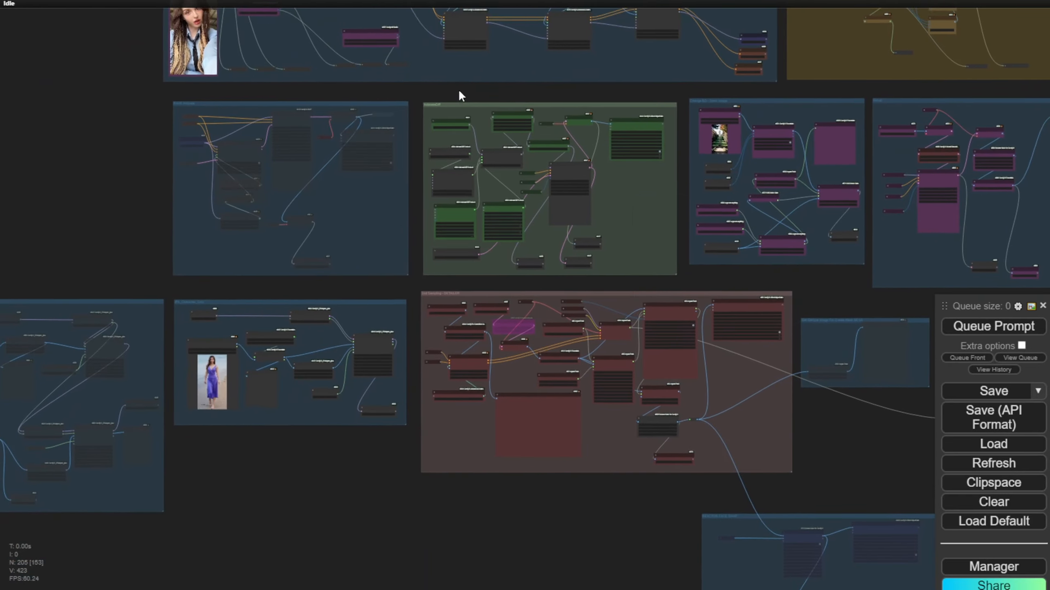
{"action": "scroll", "coordinate": [244, 356], "scroll_direction": "up", "scroll_amount": 5}
{"action": "scroll", "coordinate": [253, 333], "scroll_direction": "up", "scroll_amount": 3}
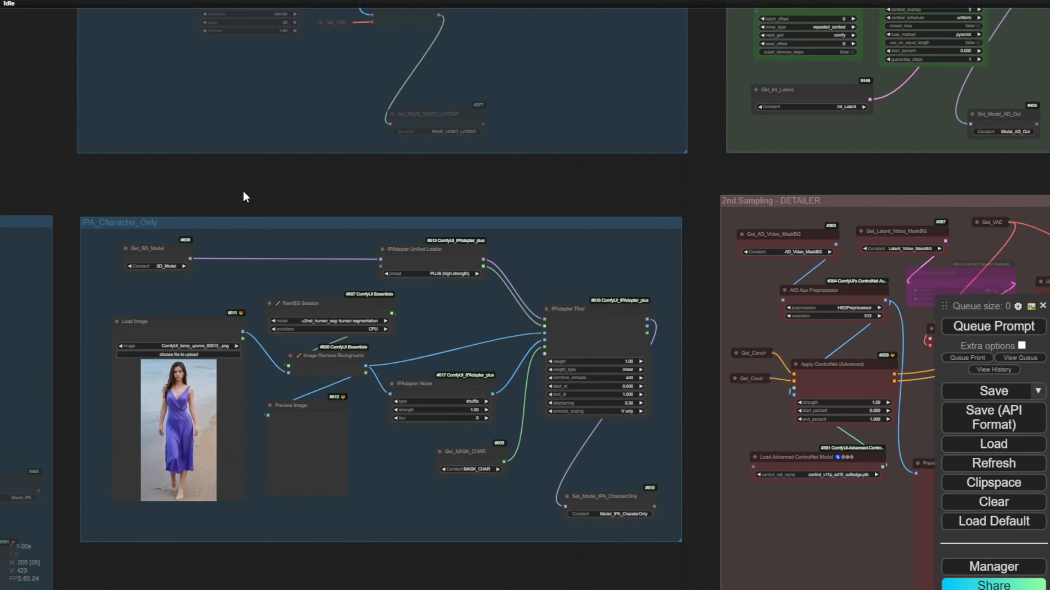
{"action": "scroll", "coordinate": [244, 193], "scroll_direction": "up", "scroll_amount": 3}
{"action": "left_click_drag", "start_coordinate": [244, 193], "coordinate": [229, 44]}
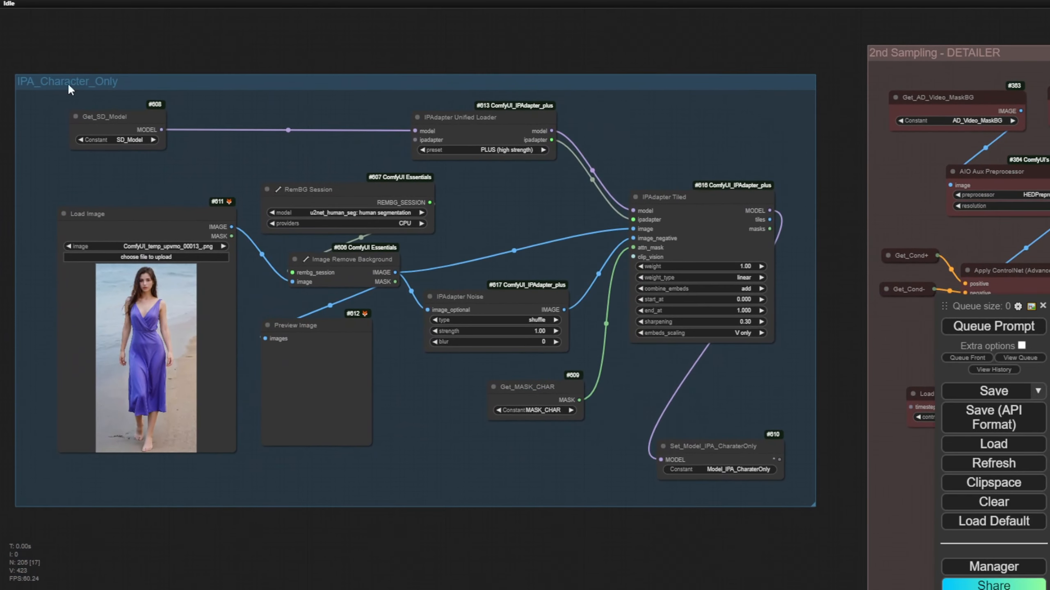
Shift the Get_MASK_CHAR node slightly away from IPAdapter Tiled in the IPA_Character_Only group.
{"action": "scroll", "coordinate": [473, 341], "scroll_direction": "up", "scroll_amount": 4}
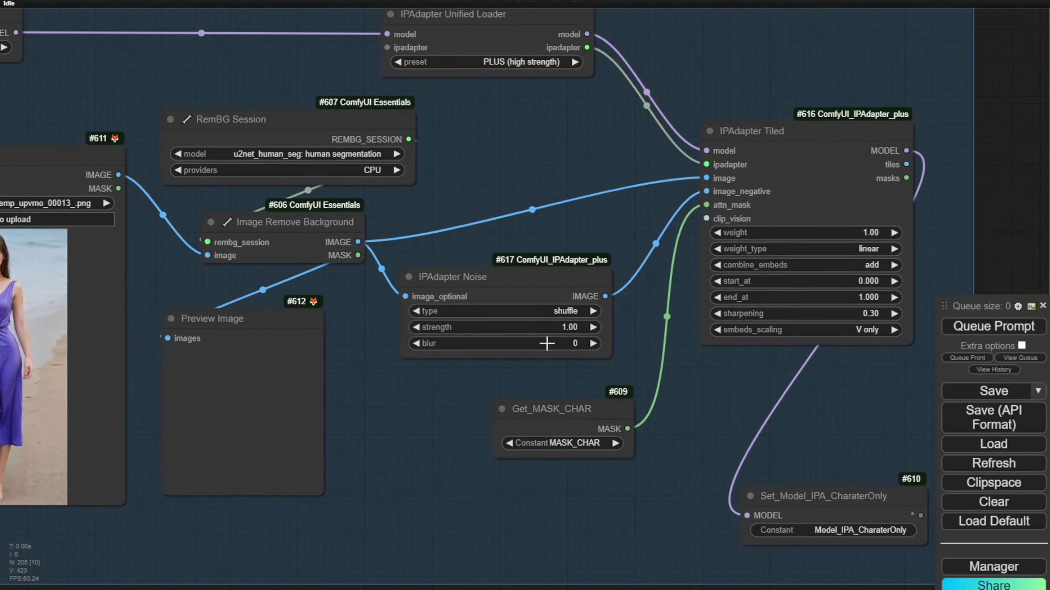
{"action": "left_click_drag", "start_coordinate": [635, 355], "coordinate": [332, 355]}
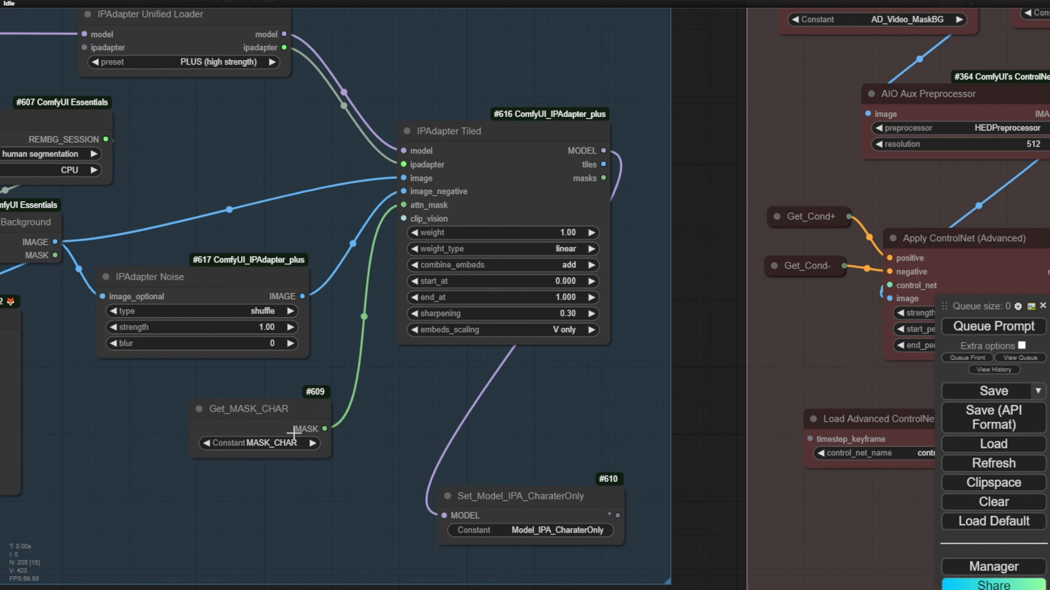
{"action": "left_click_drag", "start_coordinate": [278, 415], "coordinate": [267, 411]}
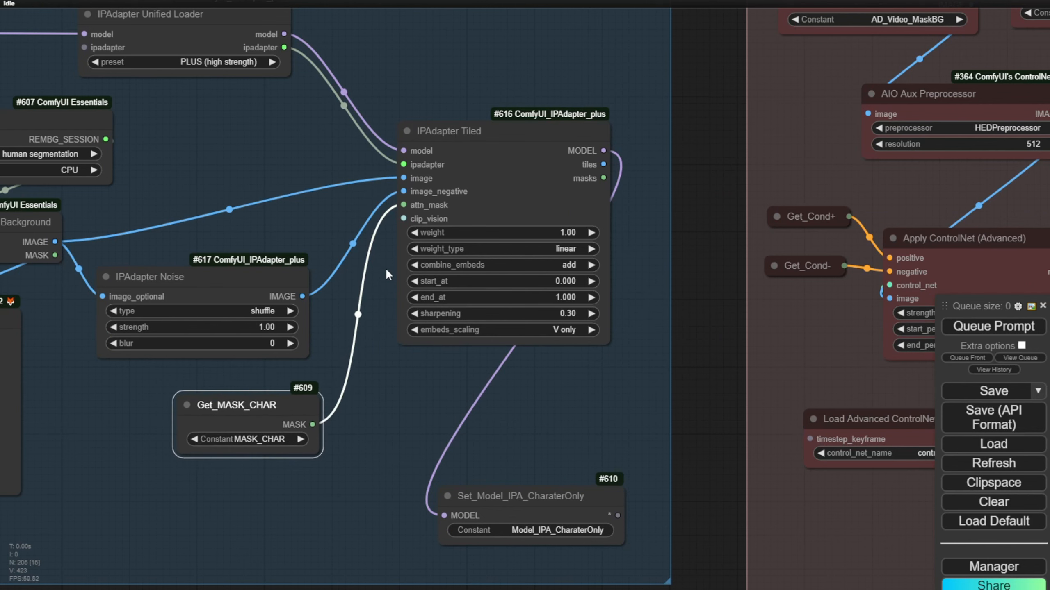
{"action": "left_click_drag", "start_coordinate": [264, 271], "coordinate": [272, 258]}
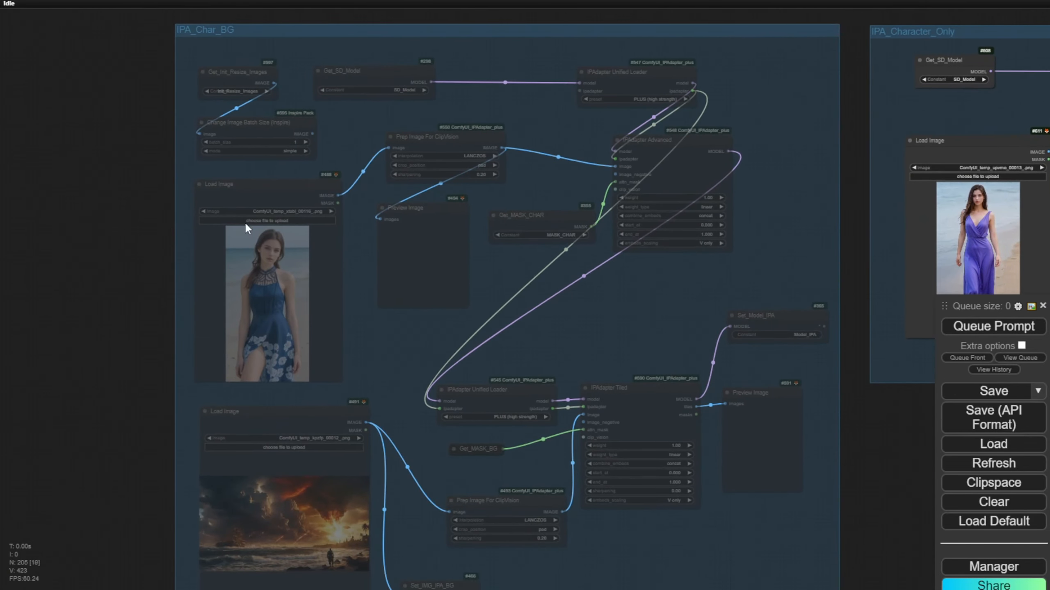
Activate all the muted nodes of the IPA_Char_BG group.
{"action": "left_click_drag", "start_coordinate": [84, 426], "coordinate": [70, 293]}
{"action": "right_click", "coordinate": [395, 271]}
{"action": "left_click", "coordinate": [486, 348]}
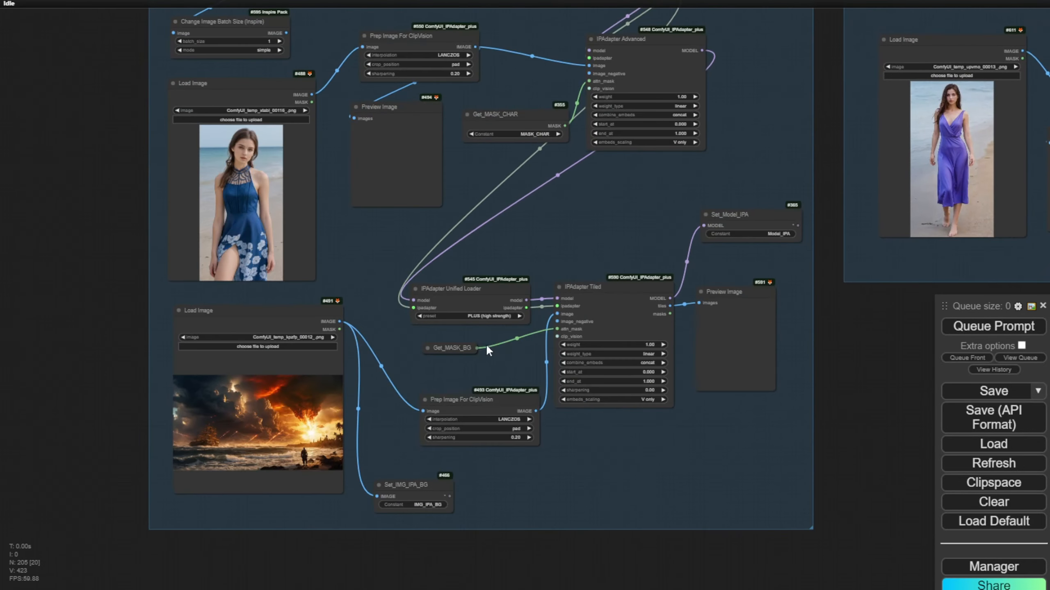
{"action": "left_click_drag", "start_coordinate": [534, 239], "coordinate": [518, 295]}
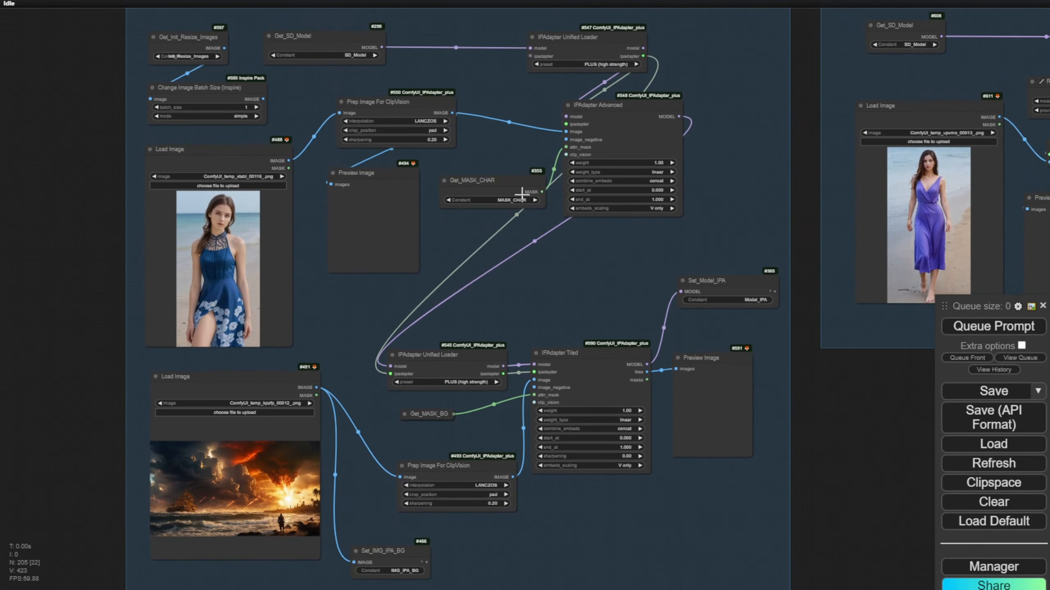
Nudge the Get_MASK_CHAR node and expand the collapsed Get_MASK_BG node in the IPA_Char_BG group.
{"action": "left_click", "coordinate": [522, 193]}
{"action": "left_click", "coordinate": [419, 413]}
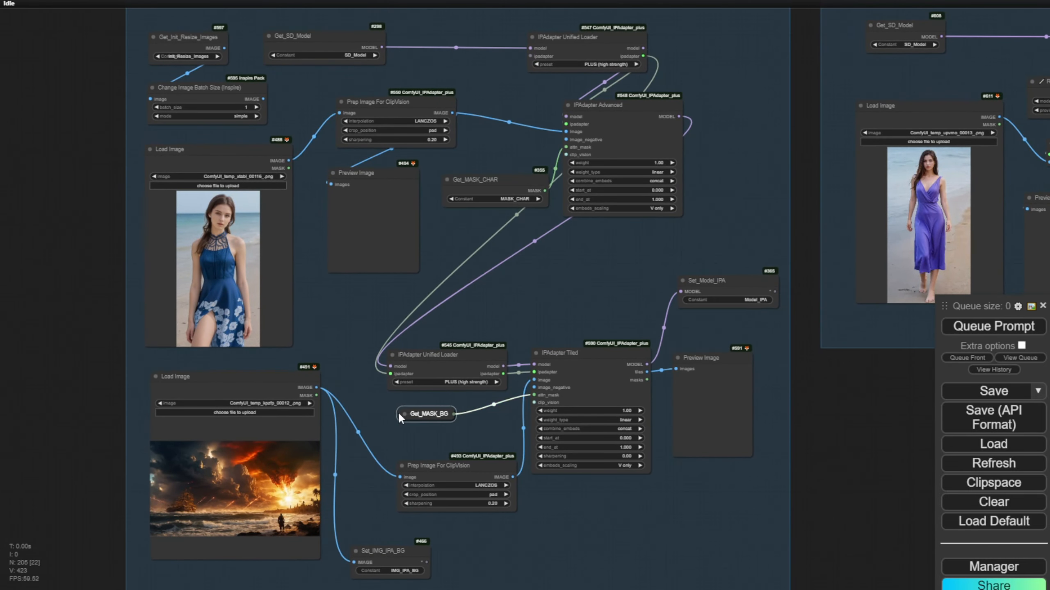
{"action": "left_click", "coordinate": [405, 413]}
Set all nodes of the IPA_Char_BG group to Never.
{"action": "right_click", "coordinate": [521, 309]}
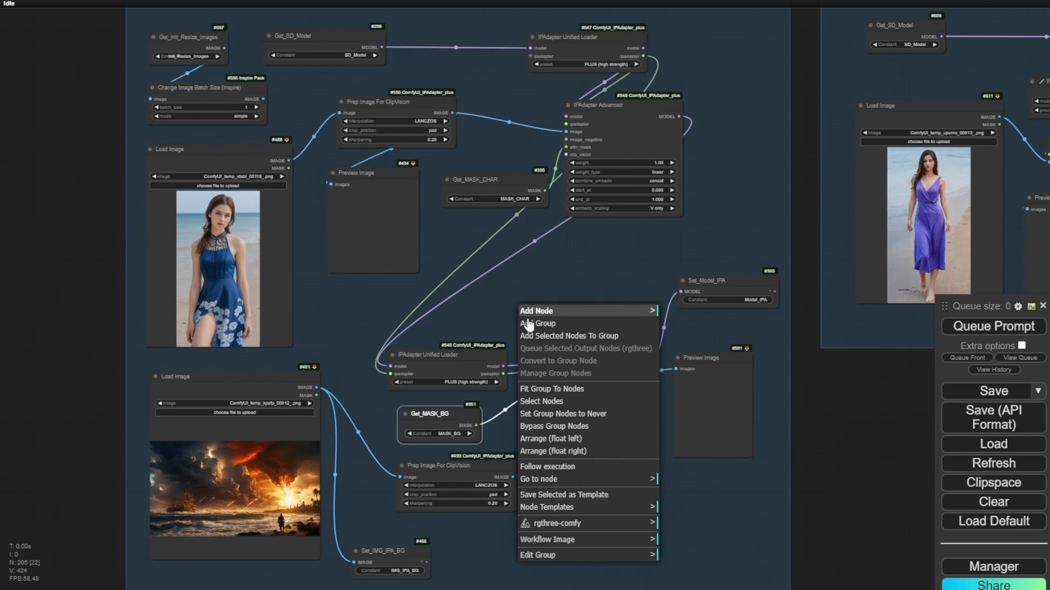
{"action": "left_click", "coordinate": [591, 414]}
{"action": "scroll", "coordinate": [484, 275], "scroll_direction": "down", "scroll_amount": 10}
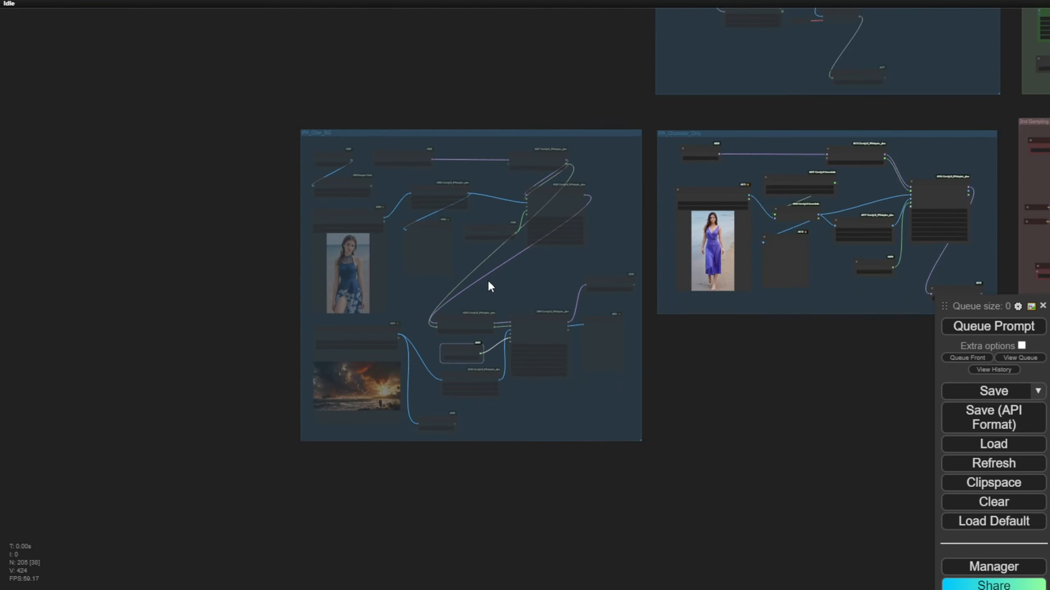
{"action": "left_click_drag", "start_coordinate": [801, 398], "coordinate": [334, 477]}
Switch to the a-person-mask-generator README and look over its Automatic1111 and ComfyUI install sections.
{"action": "scroll", "coordinate": [401, 496], "scroll_direction": "down", "scroll_amount": 5}
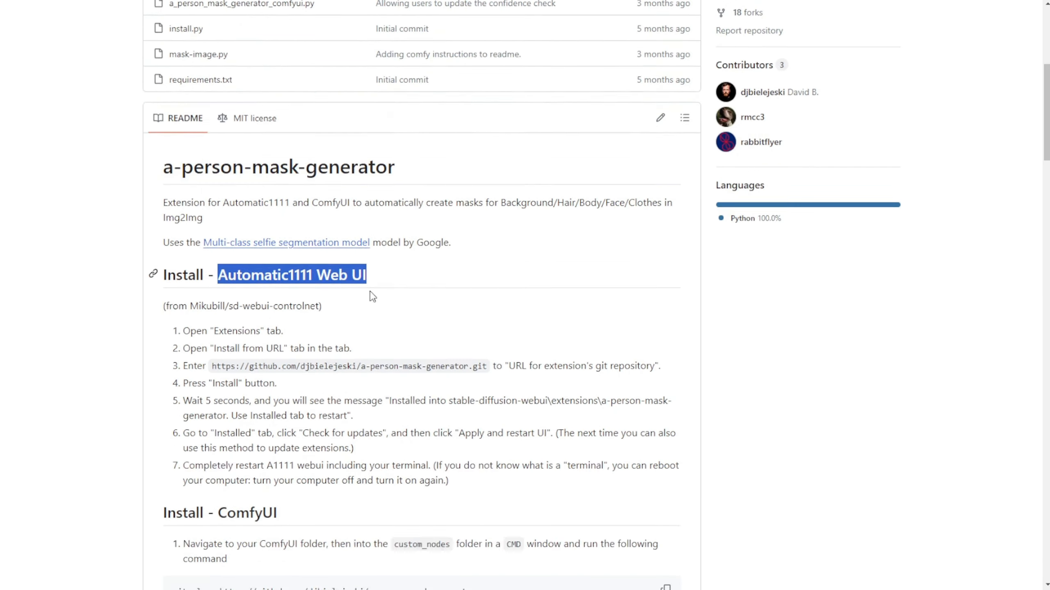
{"action": "scroll", "coordinate": [359, 297], "scroll_direction": "down", "scroll_amount": 6}
{"action": "left_click_drag", "start_coordinate": [176, 171], "coordinate": [291, 172]}
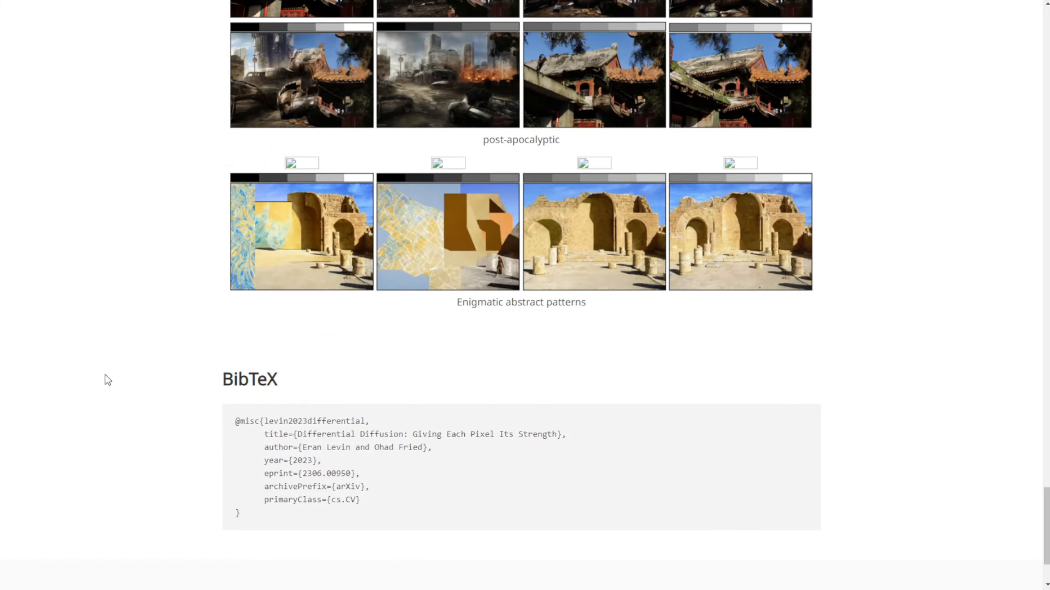
Switch back to ComfyUI and add a Differential Diffusion node in the empty space above the AnimateDiff group.
{"action": "middle_click", "coordinate": [137, 451]}
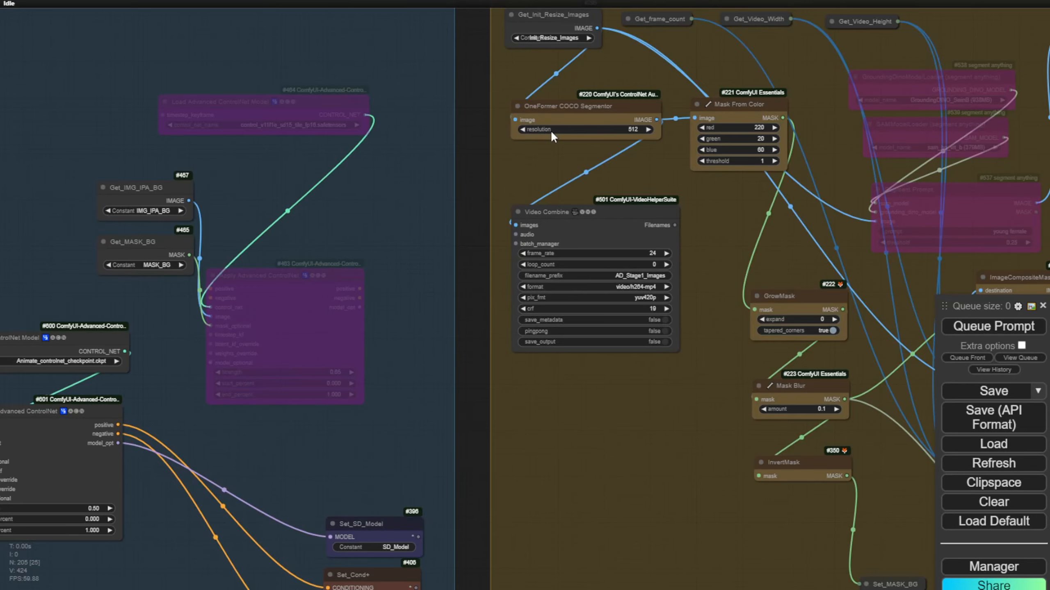
{"action": "scroll", "coordinate": [447, 495], "scroll_direction": "down", "scroll_amount": 5}
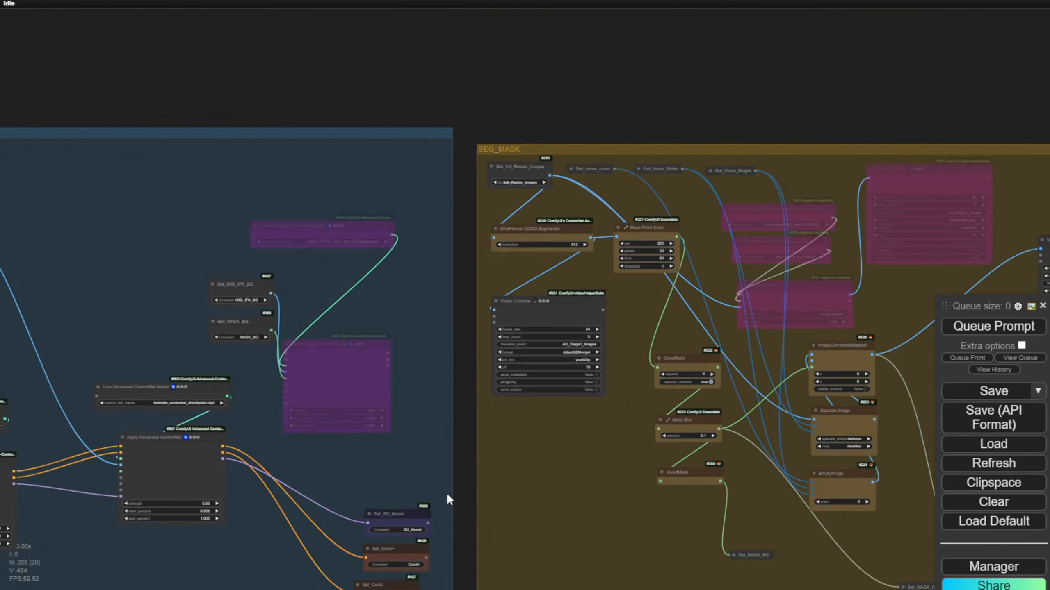
{"action": "scroll", "coordinate": [464, 244], "scroll_direction": "down", "scroll_amount": 10}
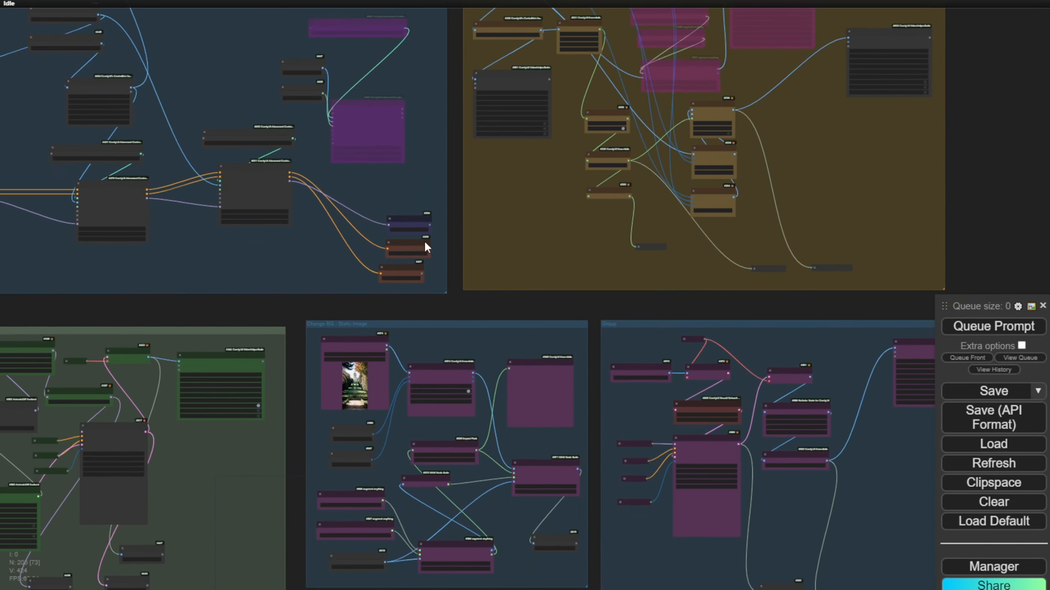
{"action": "left_click_drag", "start_coordinate": [268, 321], "coordinate": [591, 192]}
{"action": "double_click", "coordinate": [425, 204]}
{"action": "type", "text": "Differential"}
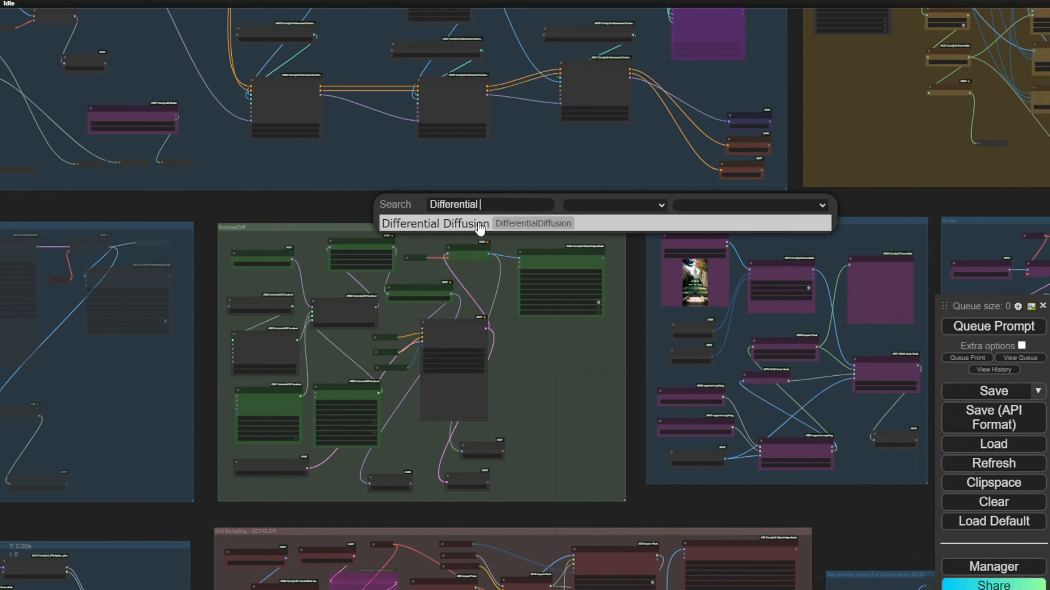
{"action": "left_click", "coordinate": [478, 228]}
{"action": "scroll", "coordinate": [480, 225], "scroll_direction": "up", "scroll_amount": 18}
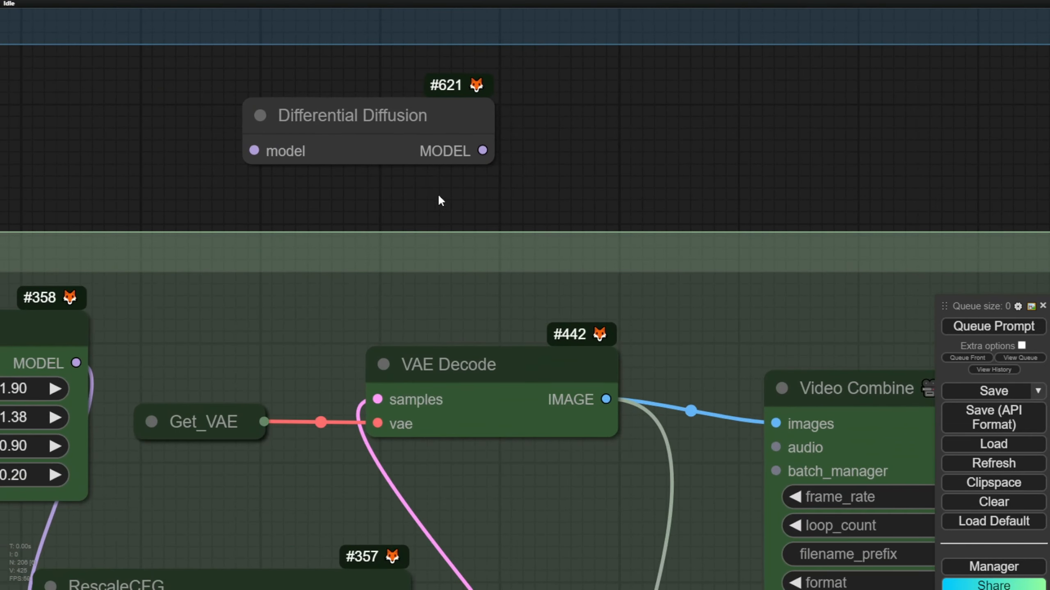
{"action": "left_click_drag", "start_coordinate": [394, 117], "coordinate": [409, 148]}
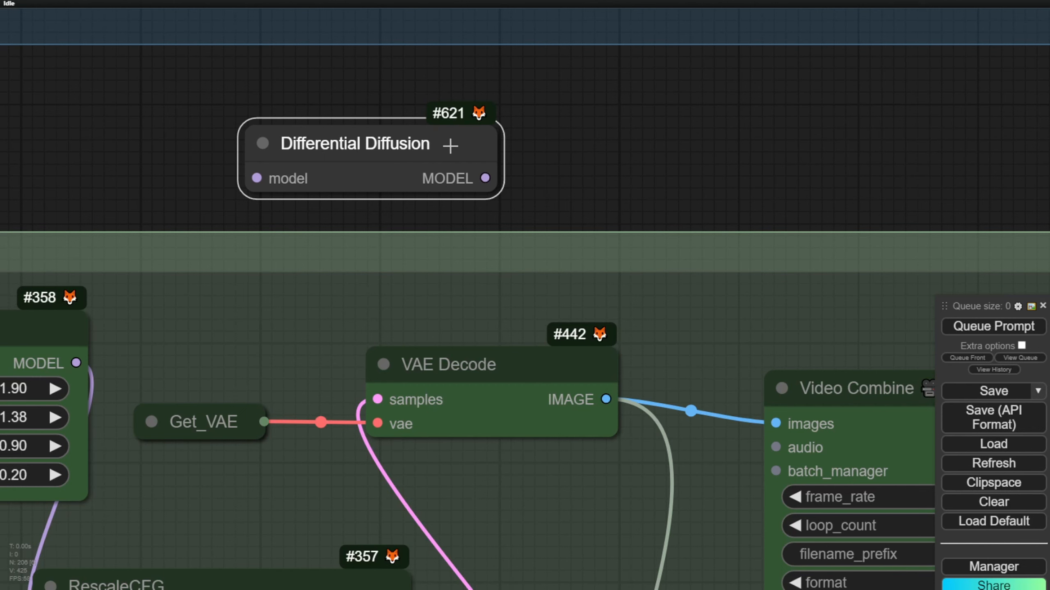
Move the Differential Diffusion node into the AnimateDiff group, beside the KSampler node and below Video Combine.
{"action": "scroll", "coordinate": [413, 316], "scroll_direction": "down", "scroll_amount": 4}
{"action": "scroll", "coordinate": [412, 313], "scroll_direction": "down", "scroll_amount": 2}
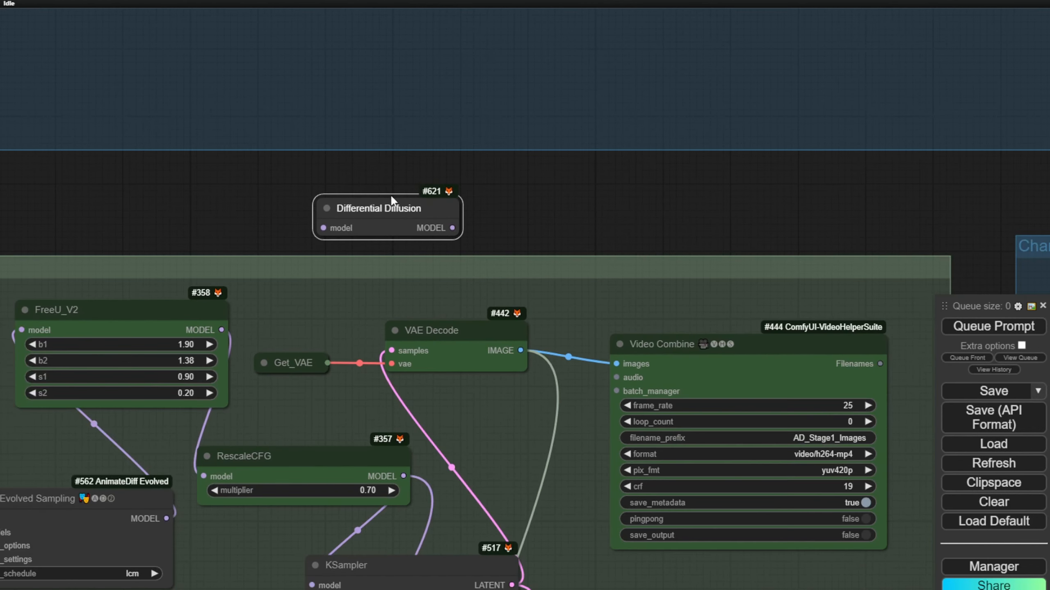
{"action": "left_click_drag", "start_coordinate": [391, 193], "coordinate": [376, 410]}
{"action": "left_click_drag", "start_coordinate": [430, 243], "coordinate": [272, 36]}
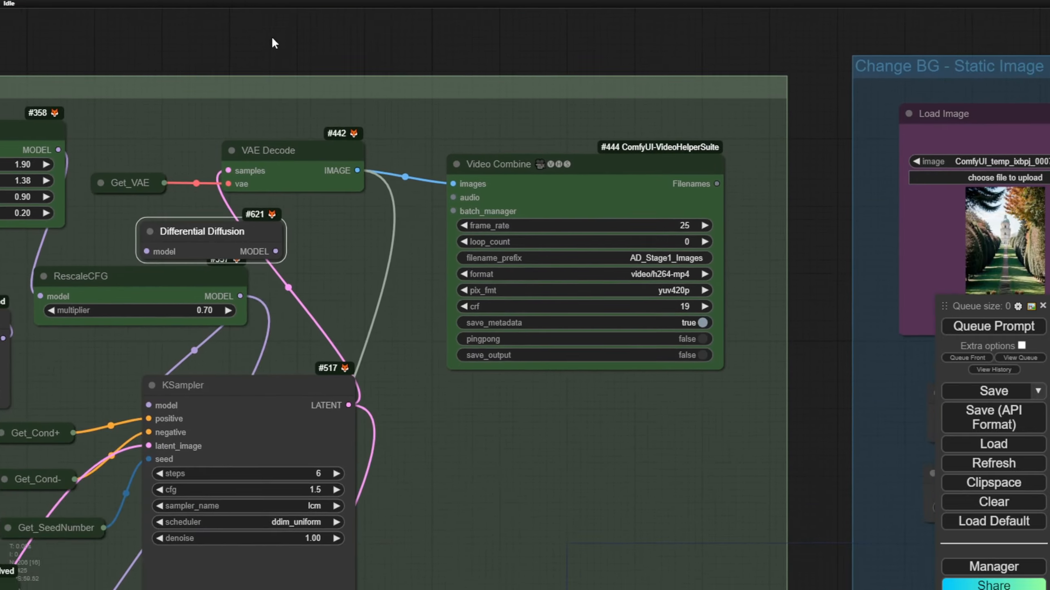
{"action": "left_click_drag", "start_coordinate": [219, 204], "coordinate": [509, 474]}
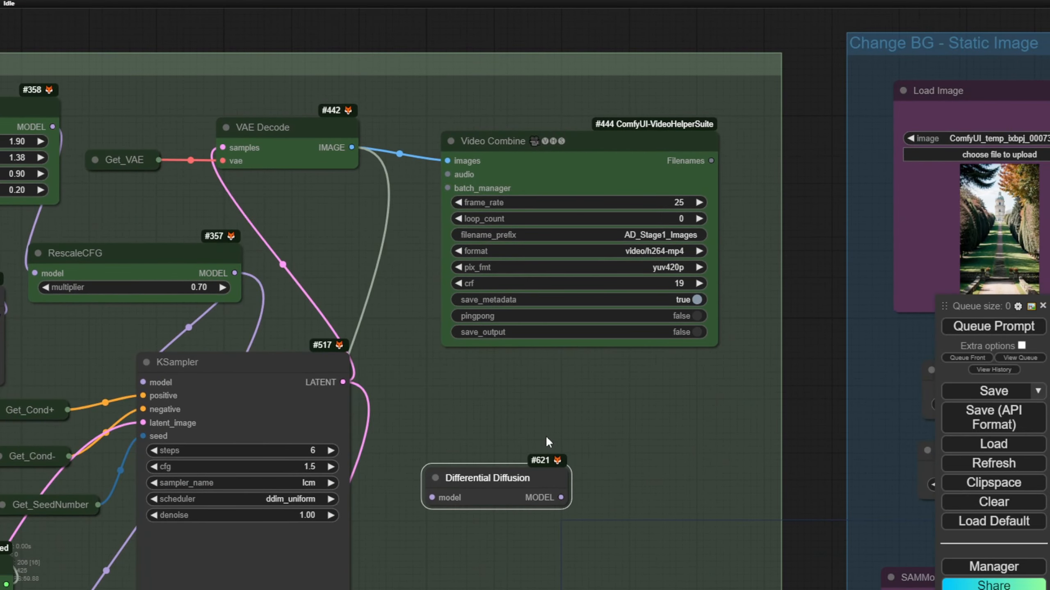
{"action": "left_click_drag", "start_coordinate": [546, 435], "coordinate": [782, 215]}
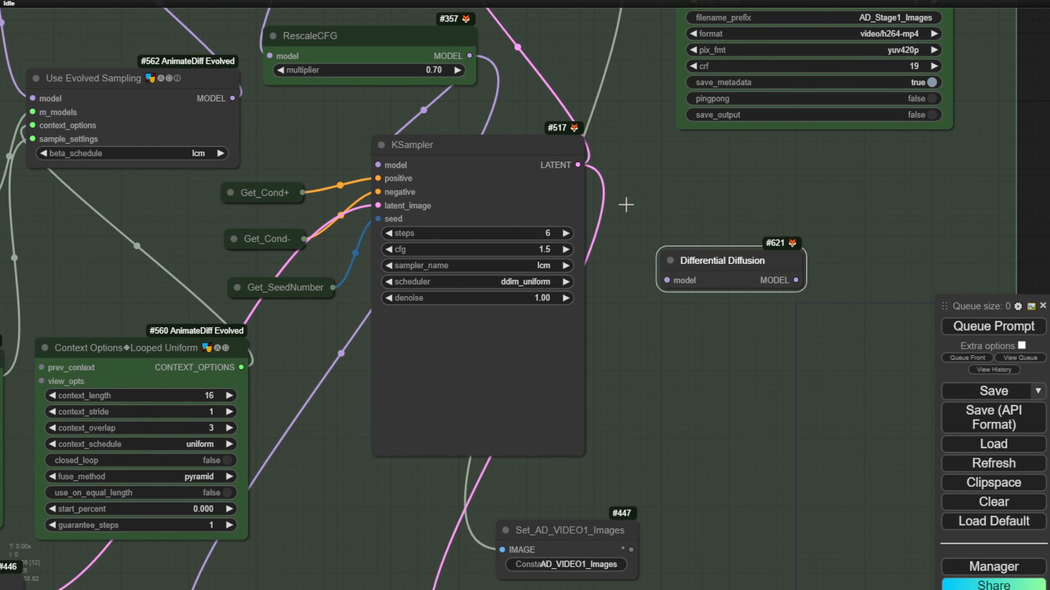
Rearrange the KSampler, Differential Diffusion and RescaleCFG nodes so that Differential Diffusion sits between RescaleCFG and KSampler.
{"action": "scroll", "coordinate": [411, 302], "scroll_direction": "down", "scroll_amount": 5}
{"action": "left_click_drag", "start_coordinate": [329, 130], "coordinate": [196, 166]}
{"action": "scroll", "coordinate": [434, 307], "scroll_direction": "up", "scroll_amount": 3}
{"action": "left_click_drag", "start_coordinate": [309, 169], "coordinate": [357, 183]}
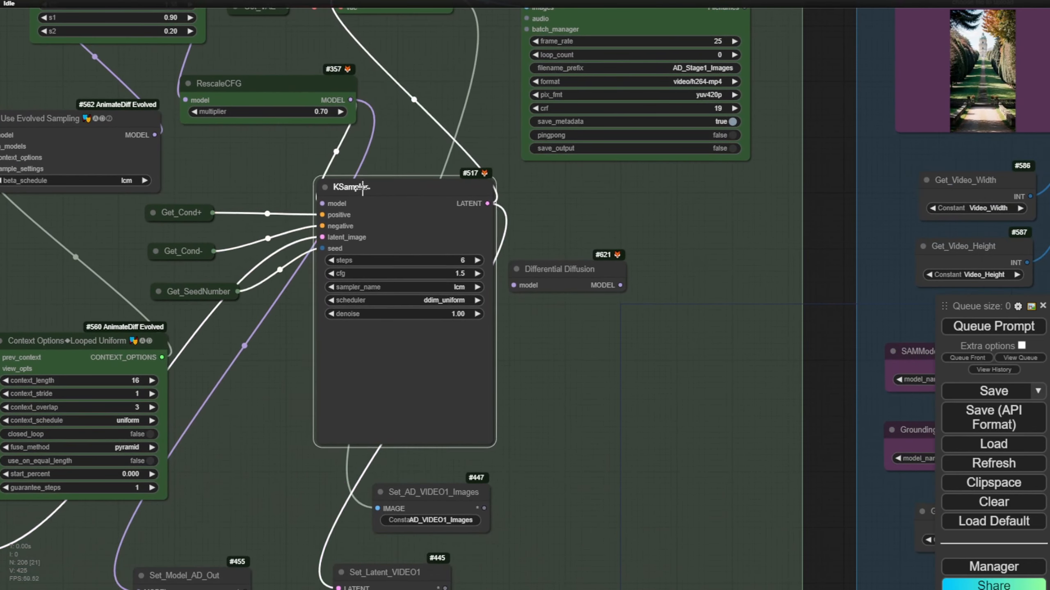
{"action": "left_click_drag", "start_coordinate": [608, 268], "coordinate": [312, 153]}
{"action": "scroll", "coordinate": [275, 98], "scroll_direction": "up", "scroll_amount": 2}
{"action": "left_click_drag", "start_coordinate": [251, 66], "coordinate": [292, 175]}
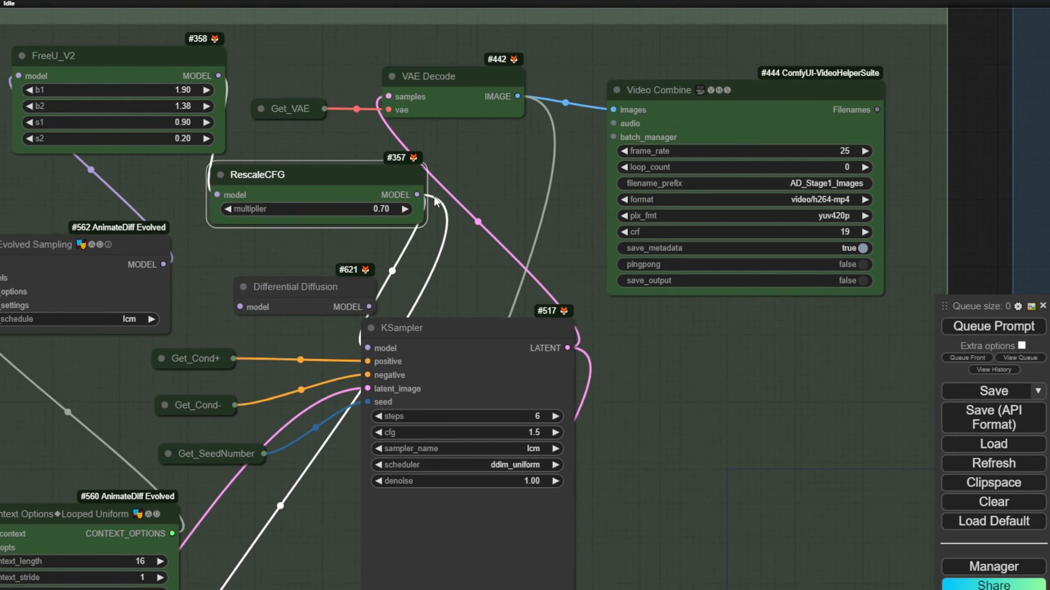
Connect RescaleCFG's MODEL output to the Differential Diffusion node and its MODEL output to the KSampler's model input.
{"action": "left_click_drag", "start_coordinate": [437, 202], "coordinate": [424, 200]}
{"action": "left_click_drag", "start_coordinate": [403, 192], "coordinate": [272, 267]}
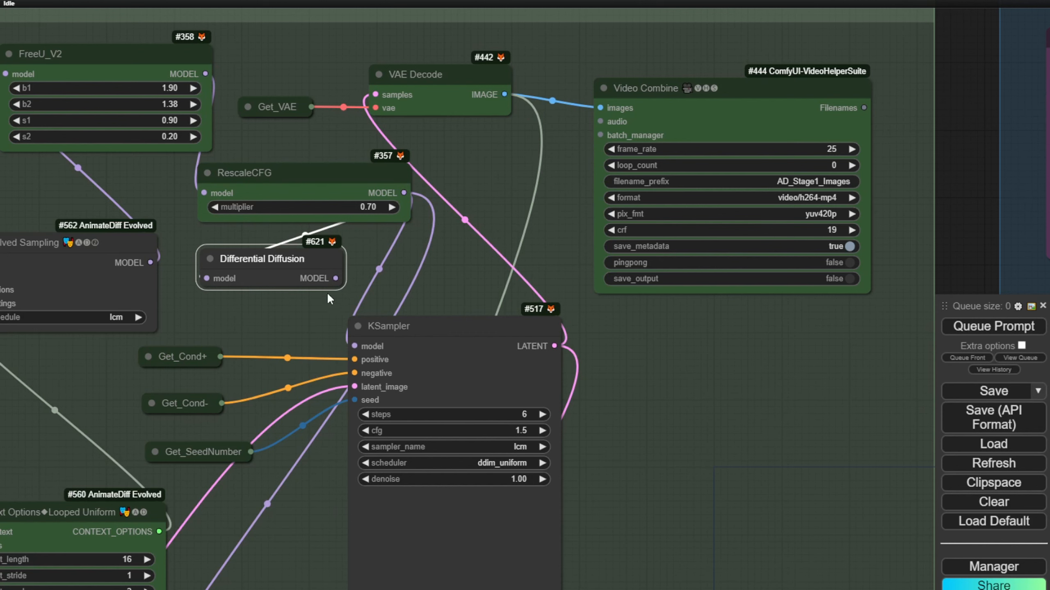
{"action": "left_click_drag", "start_coordinate": [335, 278], "coordinate": [354, 346]}
{"action": "left_click_drag", "start_coordinate": [372, 326], "coordinate": [366, 199]}
{"action": "scroll", "coordinate": [365, 203], "scroll_direction": "down", "scroll_amount": 2}
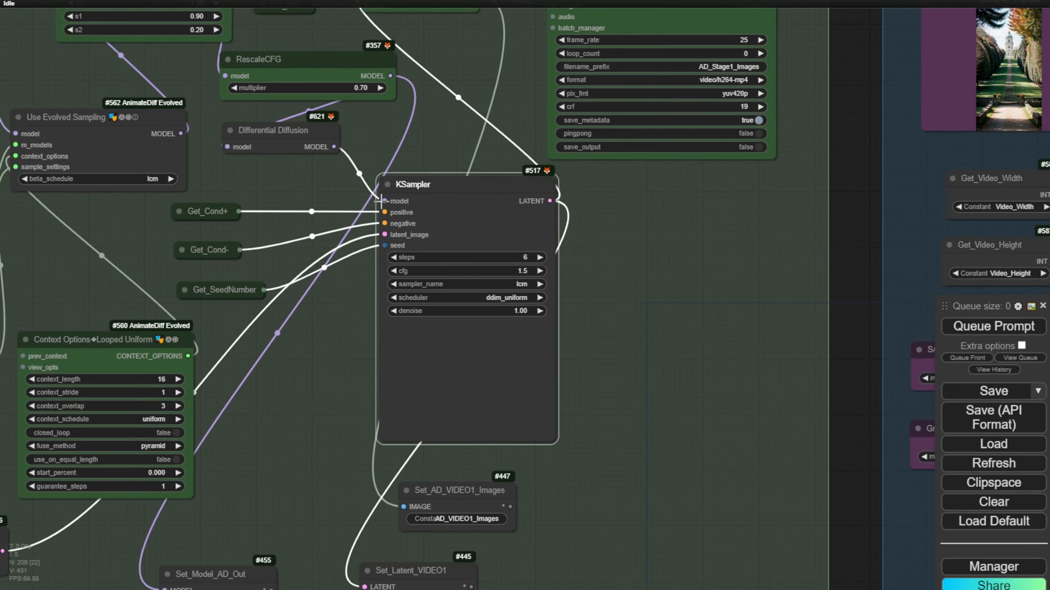
Connect the Differential Diffusion MODEL output to Set_Model_AD_Out and collapse that Set node.
{"action": "left_click_drag", "start_coordinate": [347, 82], "coordinate": [298, 425]}
{"action": "scroll", "coordinate": [303, 453], "scroll_direction": "up", "scroll_amount": 4}
{"action": "left_click_drag", "start_coordinate": [326, 365], "coordinate": [380, 176]}
{"action": "left_click_drag", "start_coordinate": [360, 249], "coordinate": [270, 355]}
{"action": "left_click", "coordinate": [199, 357]}
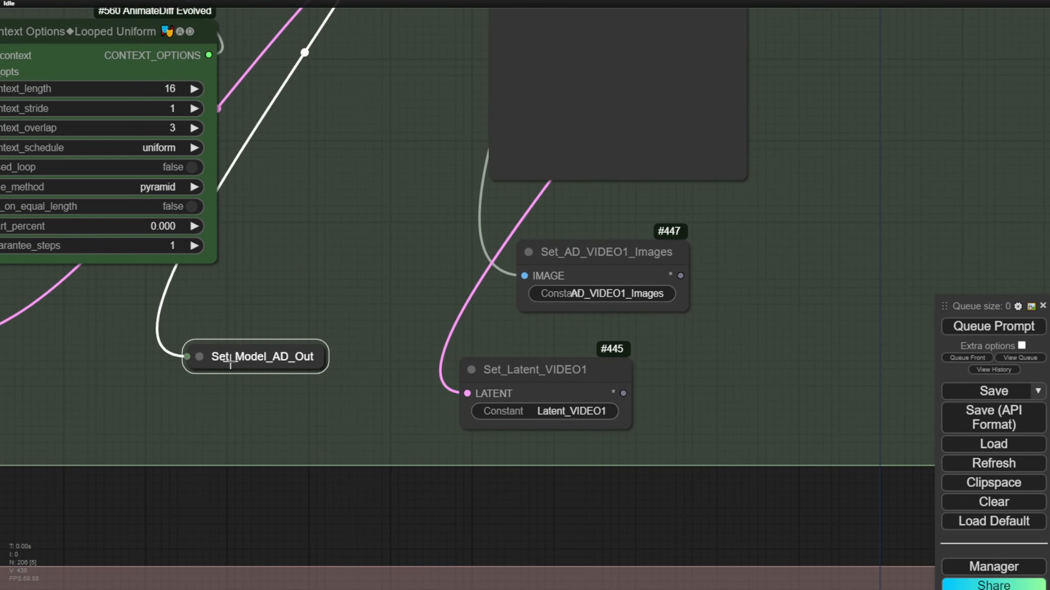
{"action": "left_click", "coordinate": [416, 232]}
{"action": "scroll", "coordinate": [334, 452], "scroll_direction": "down", "scroll_amount": 4}
{"action": "left_click_drag", "start_coordinate": [416, 232], "coordinate": [330, 457]}
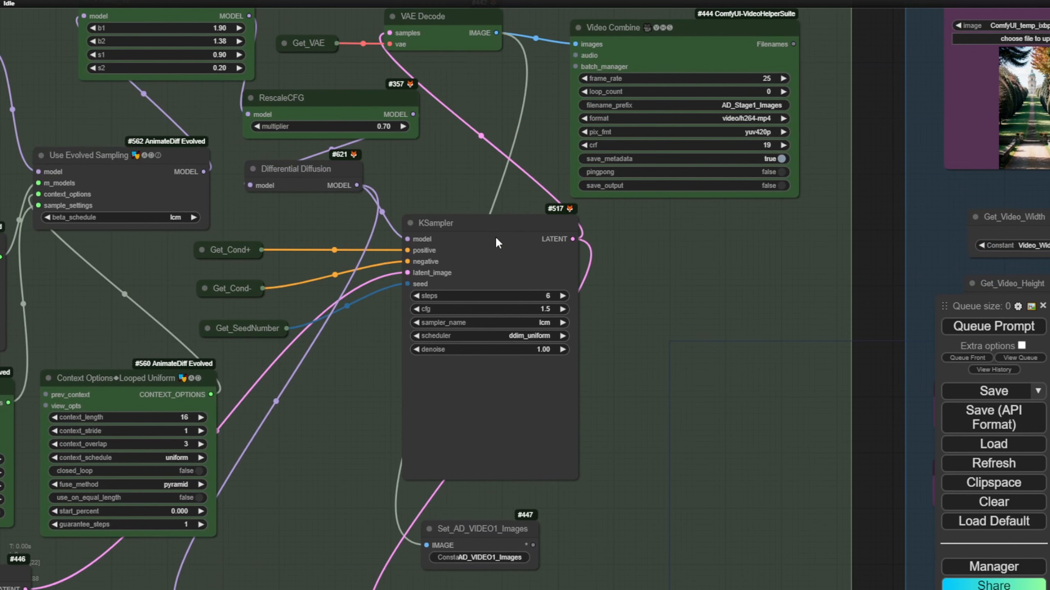
Move the Set_AD_VIDEO1_Images and Set_Latent_VIDEO1 nodes to the open space at the lower right of the KSampler.
{"action": "left_click_drag", "start_coordinate": [494, 238], "coordinate": [339, 151]}
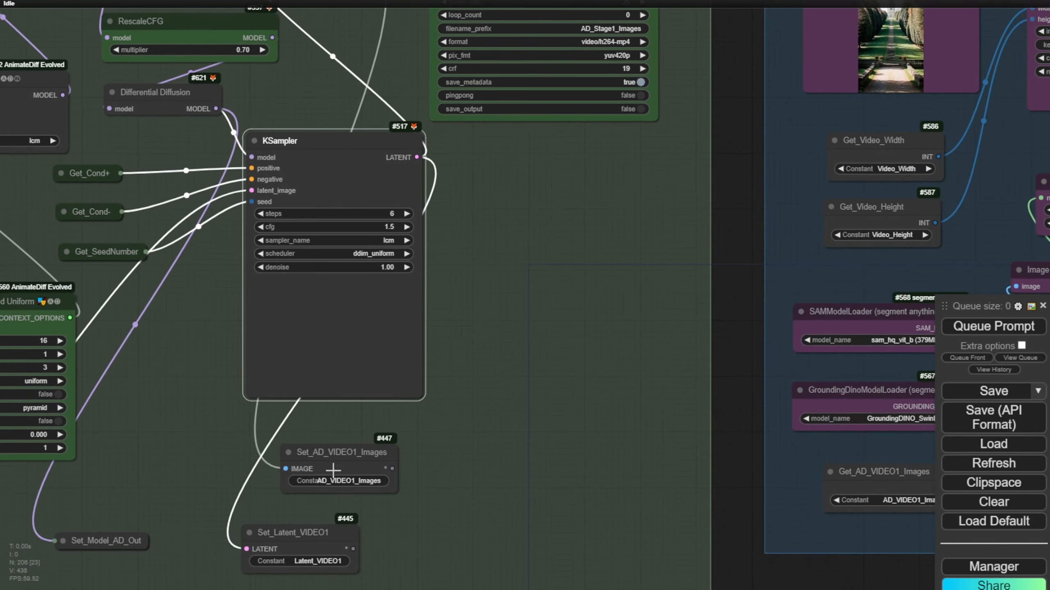
{"action": "left_click_drag", "start_coordinate": [335, 469], "coordinate": [551, 449]}
{"action": "left_click_drag", "start_coordinate": [307, 535], "coordinate": [476, 379]}
Look over the groups after AnimateDiff and the 2nd Sampling - DETAILER group, including the UltralyticsDetectorProvider's available detection models.
{"action": "scroll", "coordinate": [361, 329], "scroll_direction": "down", "scroll_amount": 7}
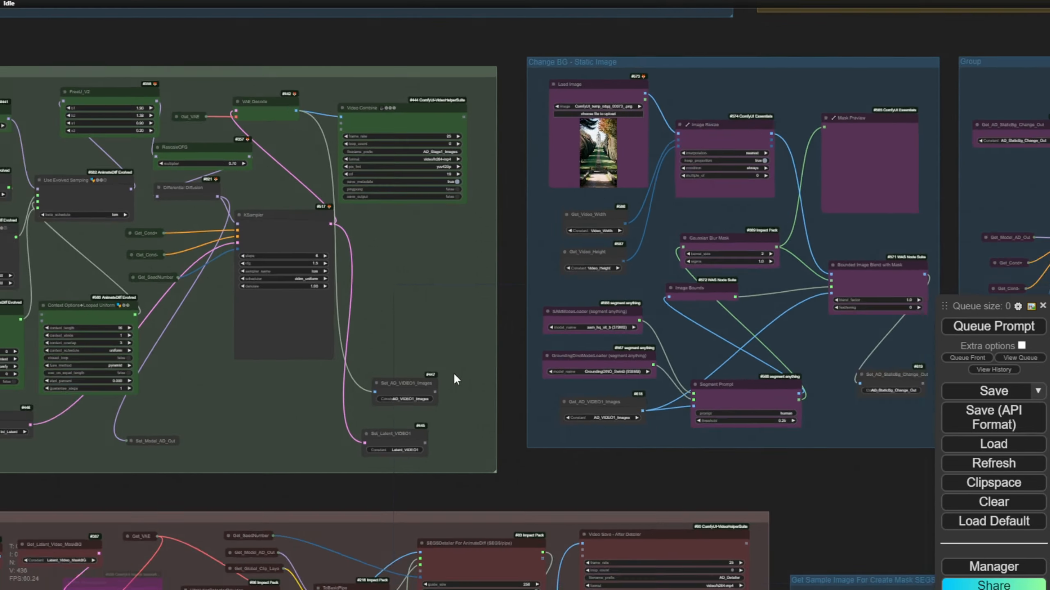
{"action": "left_click_drag", "start_coordinate": [751, 75], "coordinate": [95, 19]}
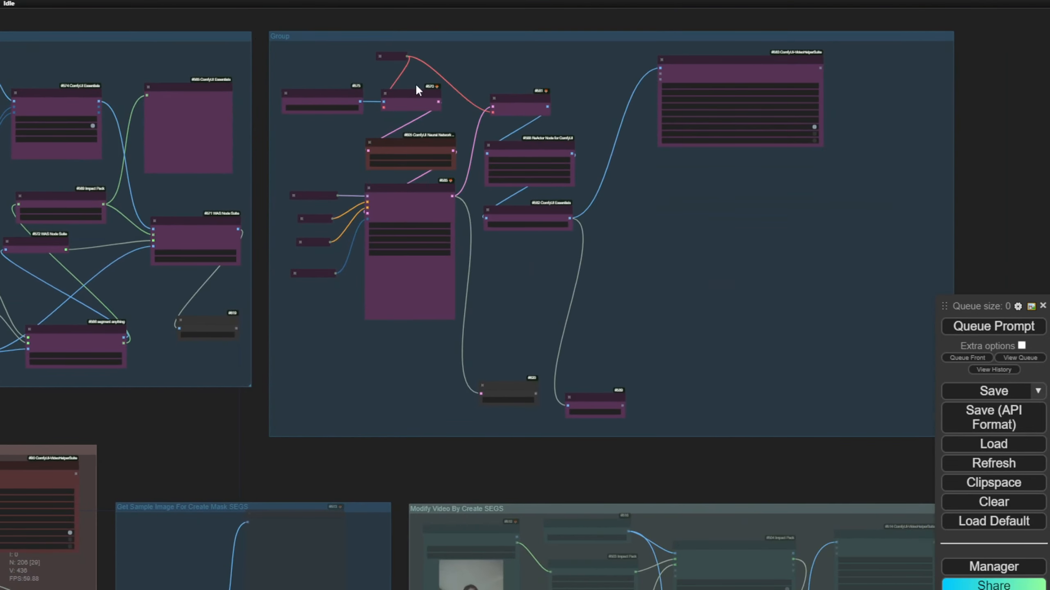
{"action": "scroll", "coordinate": [495, 201], "scroll_direction": "up", "scroll_amount": 4}
{"action": "scroll", "coordinate": [494, 198], "scroll_direction": "up", "scroll_amount": 3}
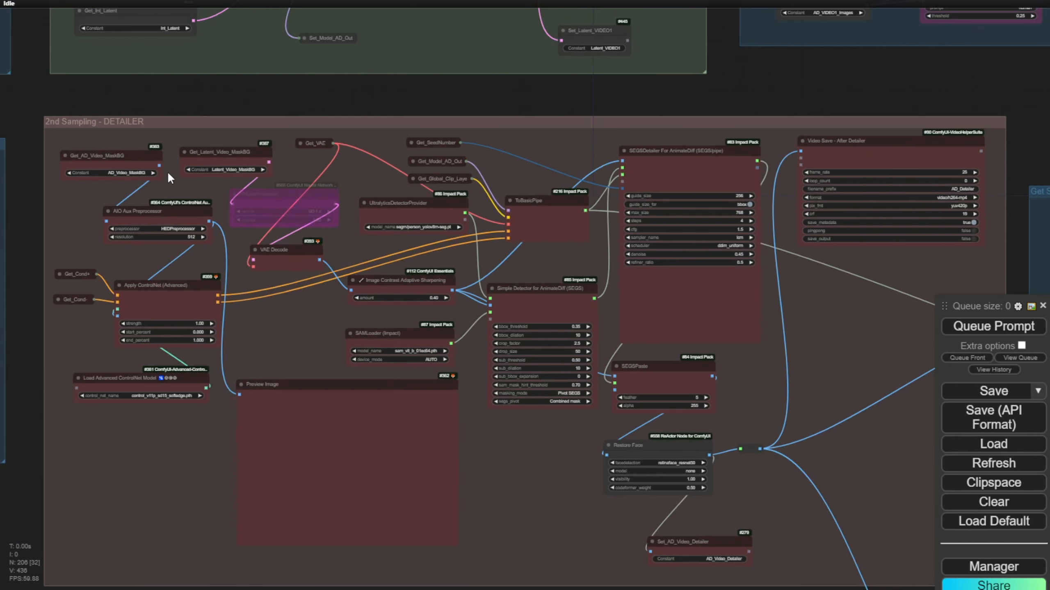
{"action": "scroll", "coordinate": [167, 170], "scroll_direction": "up", "scroll_amount": 2}
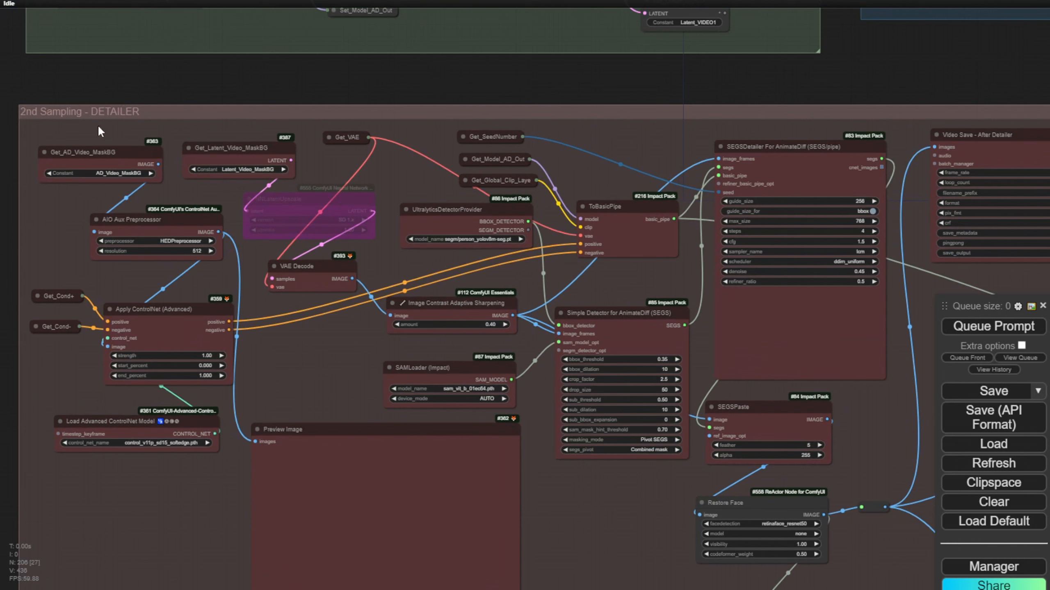
{"action": "scroll", "coordinate": [475, 234], "scroll_direction": "up", "scroll_amount": 3}
{"action": "left_click", "coordinate": [473, 238]}
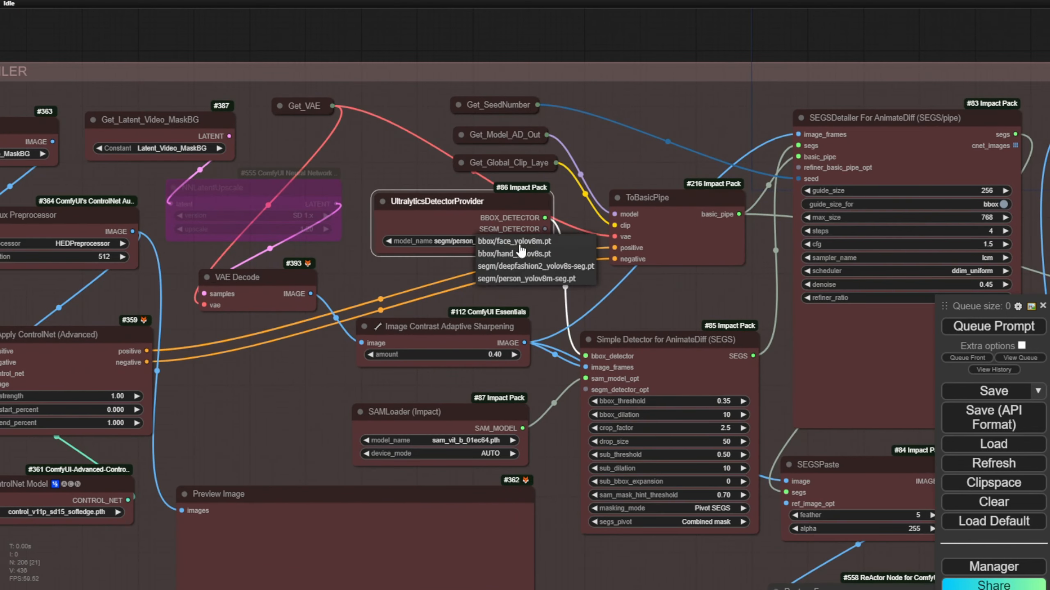
{"action": "left_click", "coordinate": [604, 144]}
{"action": "scroll", "coordinate": [595, 141], "scroll_direction": "down", "scroll_amount": 10}
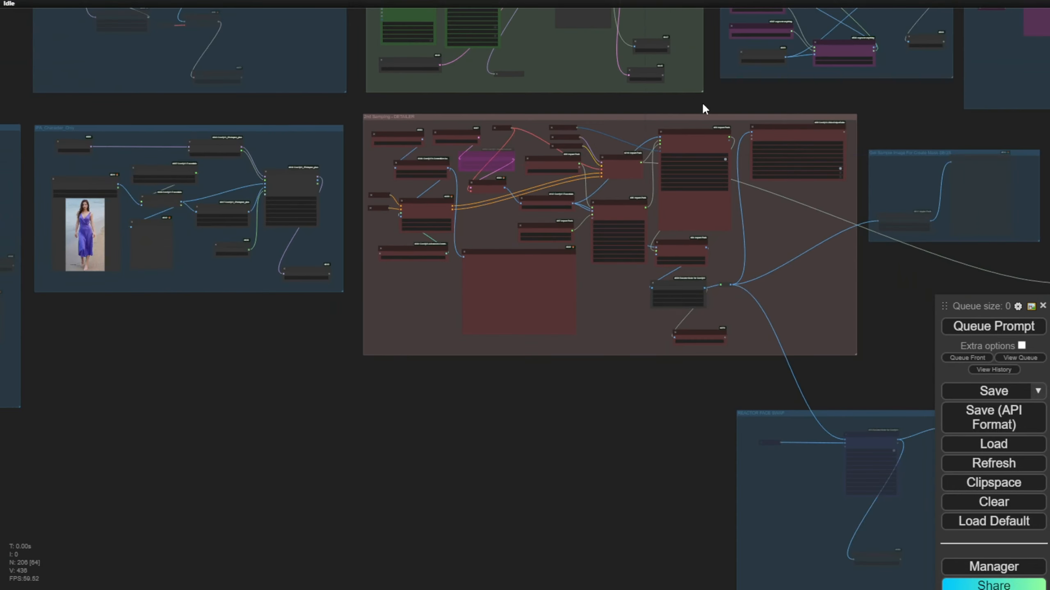
{"action": "left_click_drag", "start_coordinate": [703, 105], "coordinate": [556, 357]}
{"action": "scroll", "coordinate": [614, 314], "scroll_direction": "down", "scroll_amount": 4}
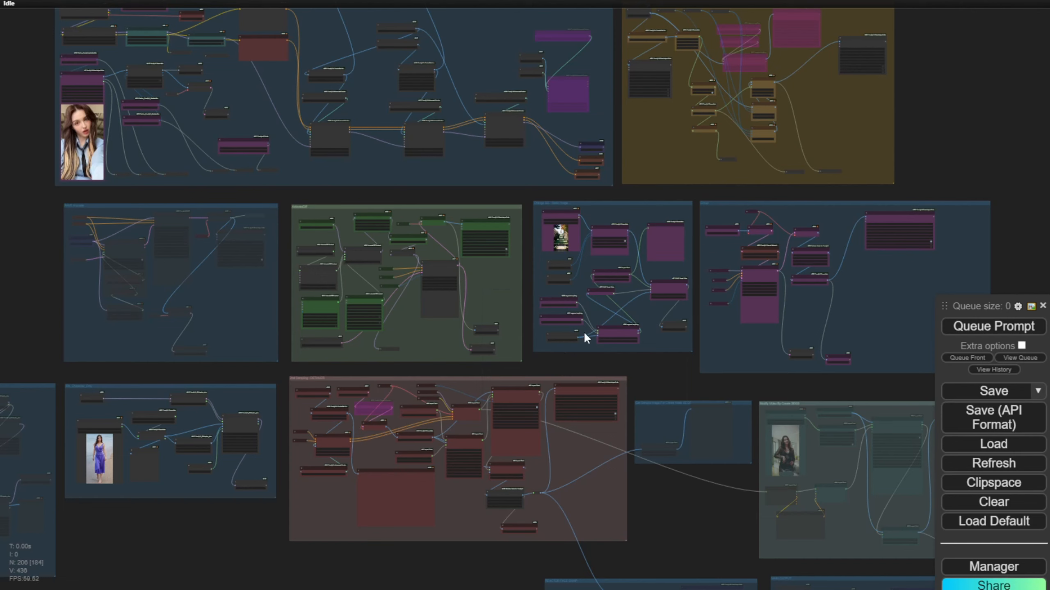
Examine the Differential Diffusion node's connections in the AnimateDiff group and the overall layout of the surrounding workflow groups.
{"action": "scroll", "coordinate": [517, 297], "scroll_direction": "up", "scroll_amount": 10}
{"action": "scroll", "coordinate": [257, 197], "scroll_direction": "up", "scroll_amount": 4}
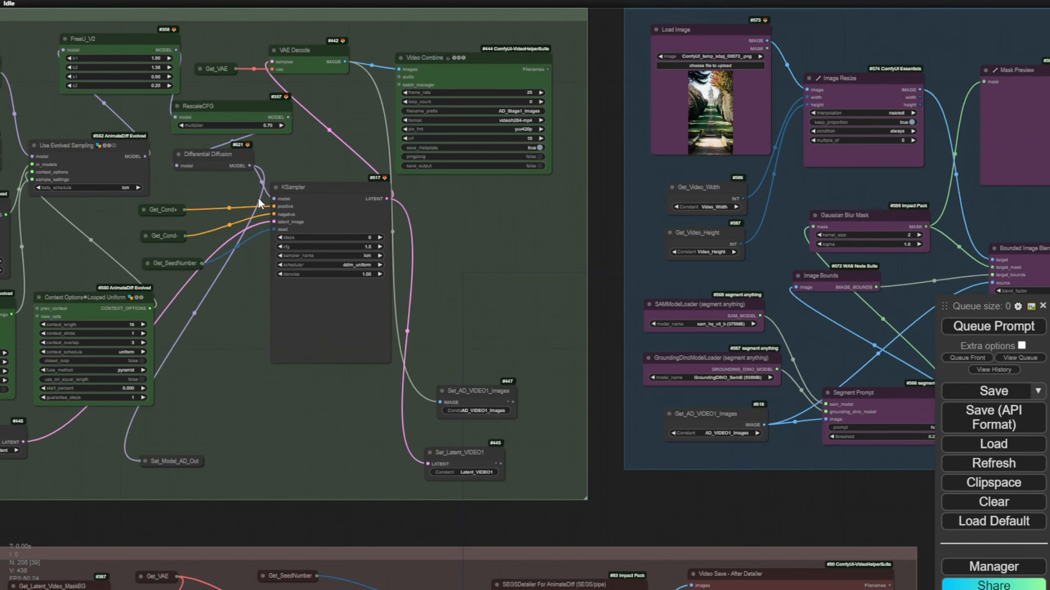
{"action": "left_click", "coordinate": [246, 169]}
{"action": "scroll", "coordinate": [511, 216], "scroll_direction": "down", "scroll_amount": 10}
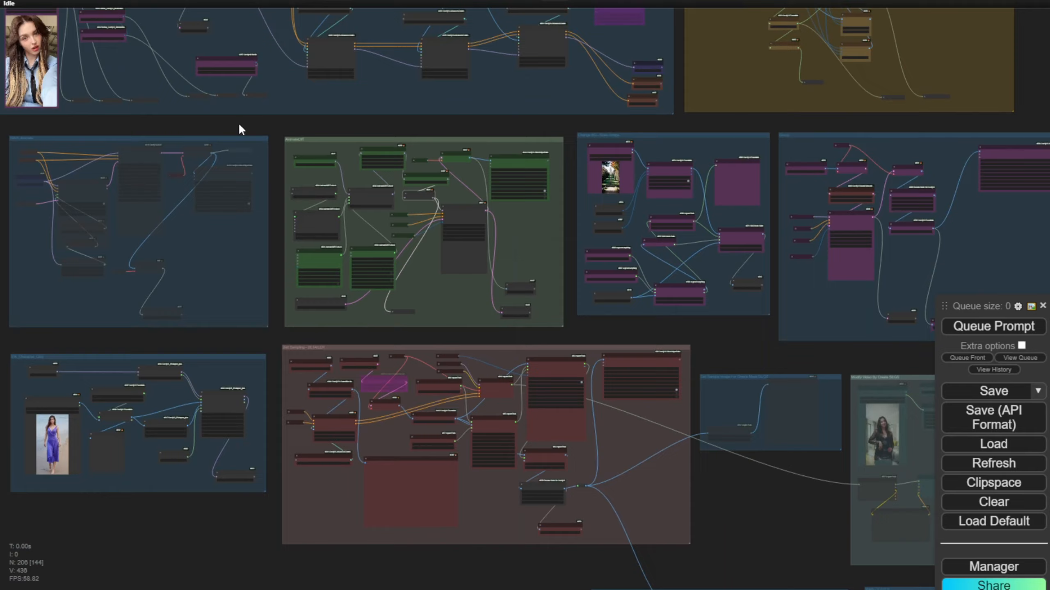
{"action": "left_click_drag", "start_coordinate": [237, 123], "coordinate": [433, 158]}
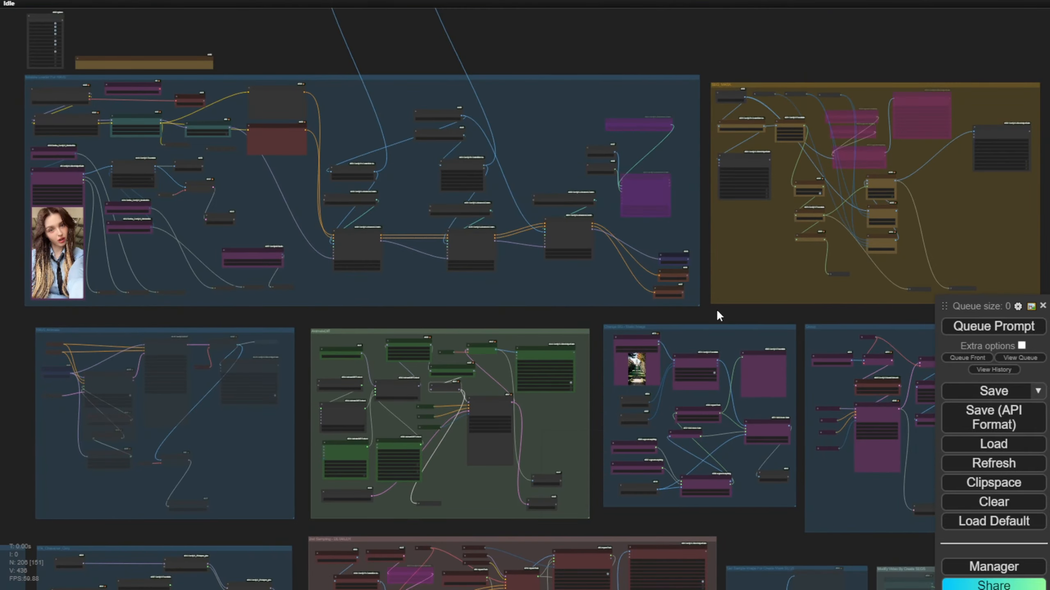
{"action": "left_click_drag", "start_coordinate": [716, 308], "coordinate": [630, 246]}
{"action": "scroll", "coordinate": [348, 274], "scroll_direction": "up", "scroll_amount": 12}
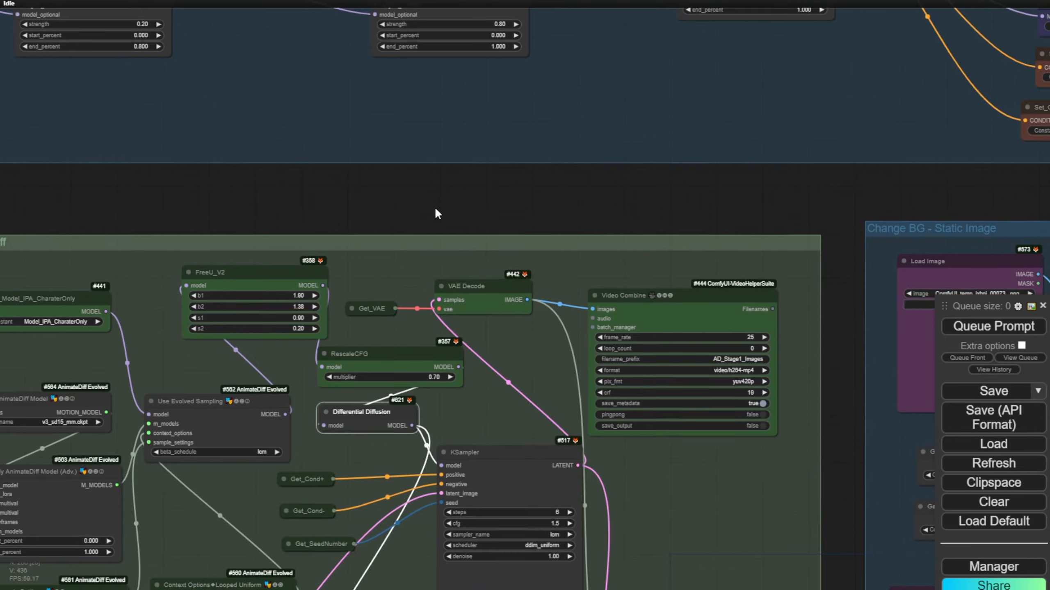
{"action": "left_click_drag", "start_coordinate": [434, 207], "coordinate": [431, 75]}
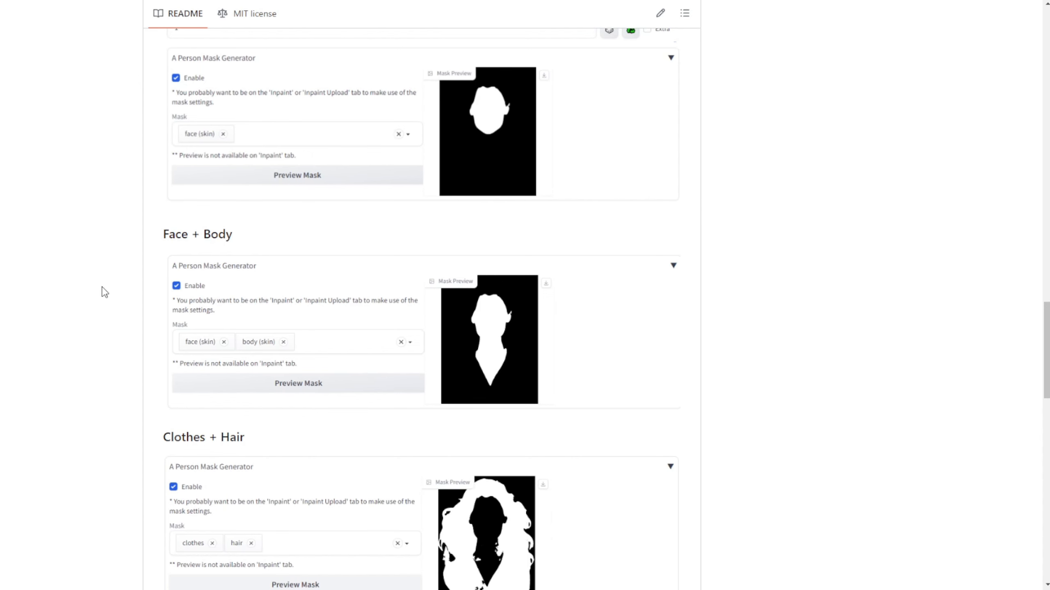
Switch to the a-person-mask-generator README and review its face, Face + Body, Clothes + Hair, Mask Settings and ComfyUI examples.
{"action": "scroll", "coordinate": [129, 309], "scroll_direction": "up", "scroll_amount": 5}
{"action": "scroll", "coordinate": [185, 234], "scroll_direction": "up", "scroll_amount": 3}
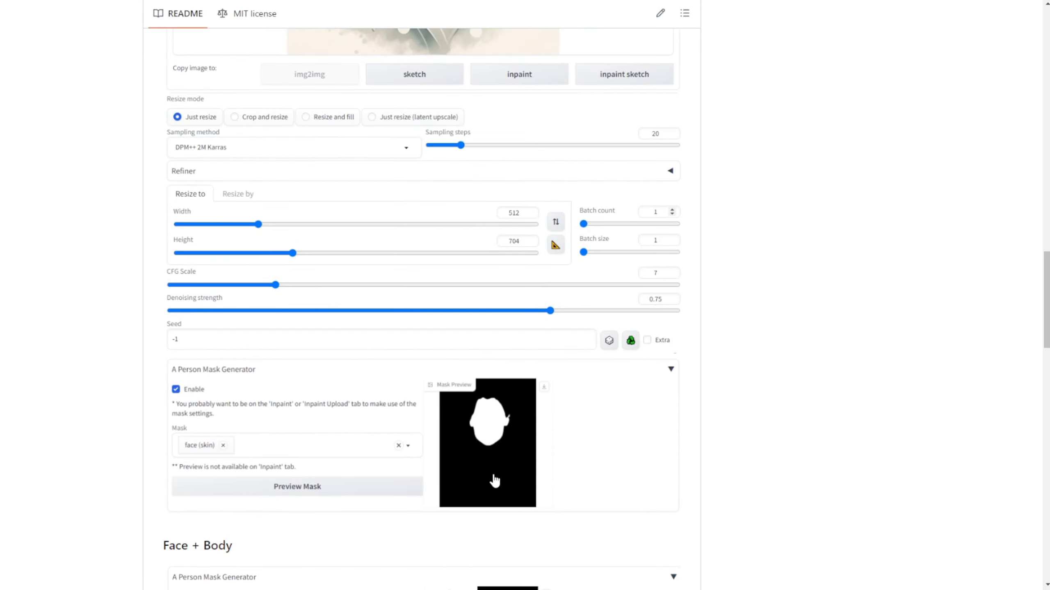
{"action": "scroll", "coordinate": [497, 477], "scroll_direction": "down", "scroll_amount": 5}
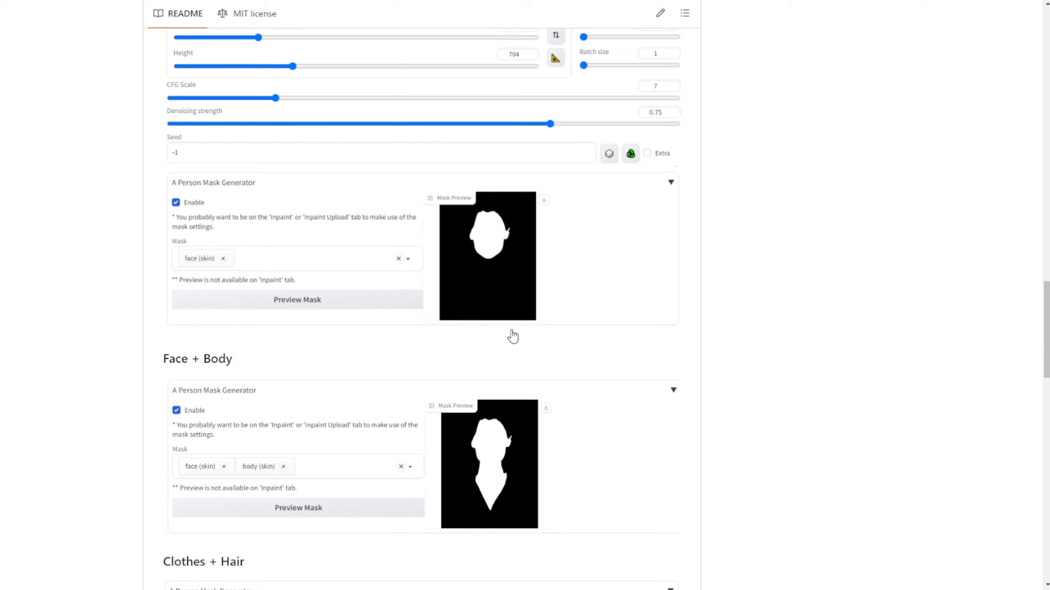
{"action": "scroll", "coordinate": [314, 411], "scroll_direction": "down", "scroll_amount": 6}
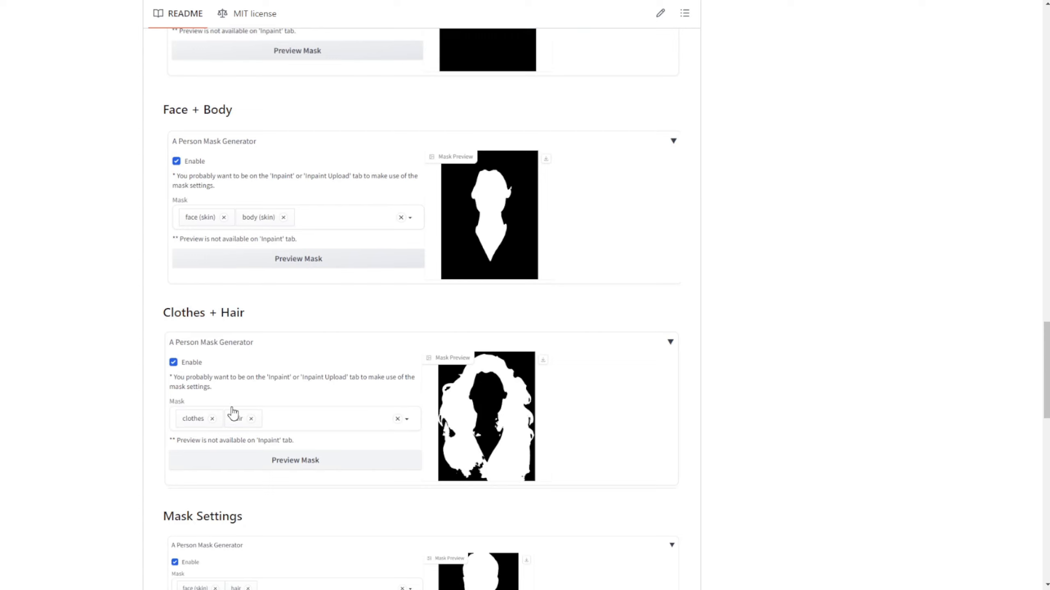
{"action": "scroll", "coordinate": [512, 434], "scroll_direction": "down", "scroll_amount": 3}
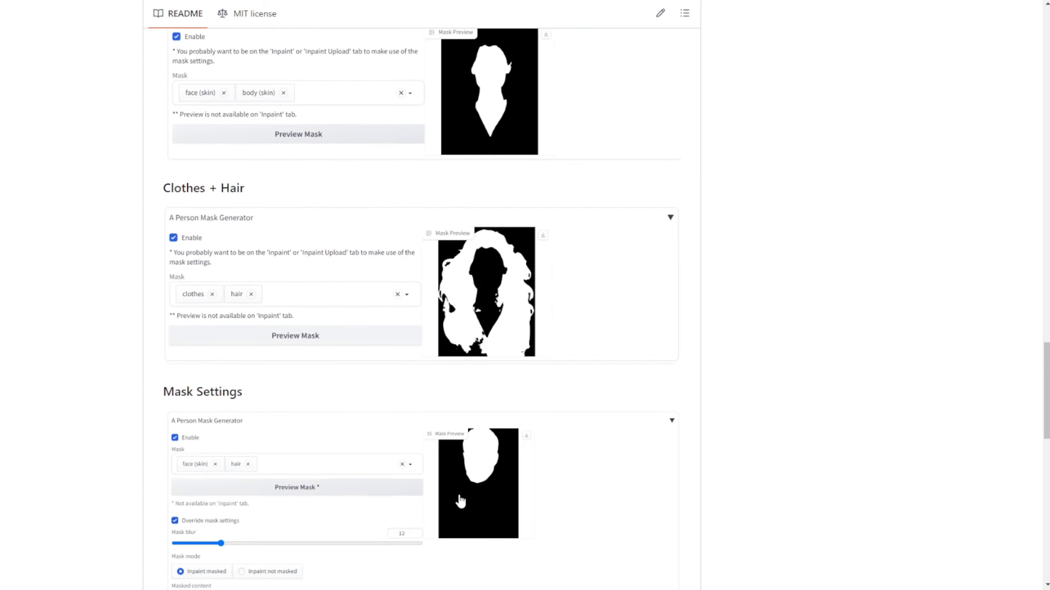
{"action": "scroll", "coordinate": [543, 422], "scroll_direction": "down", "scroll_amount": 9}
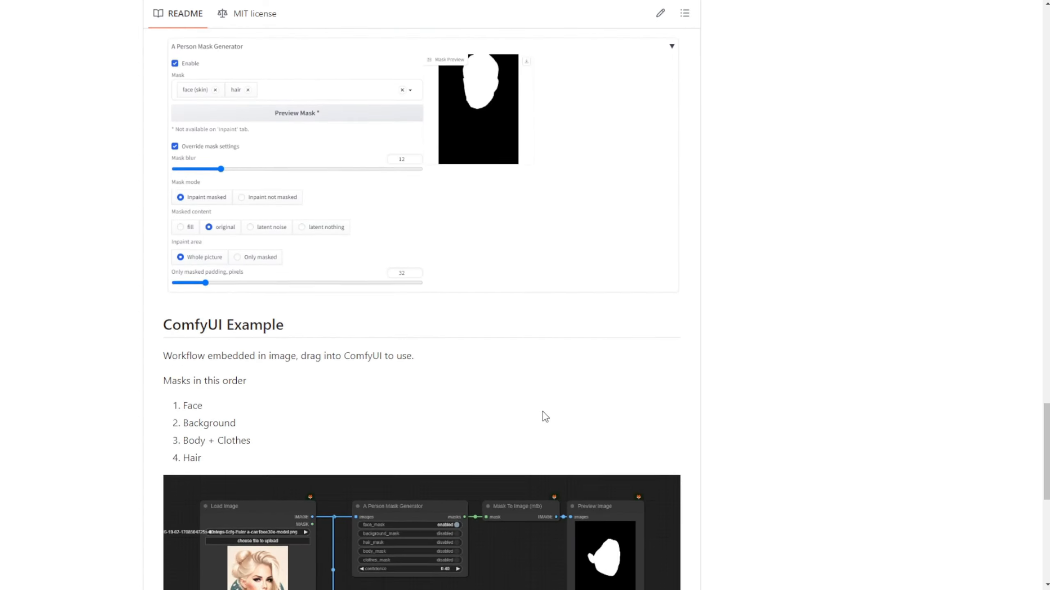
{"action": "scroll", "coordinate": [543, 415], "scroll_direction": "down", "scroll_amount": 9}
{"action": "scroll", "coordinate": [539, 413], "scroll_direction": "down", "scroll_amount": 3}
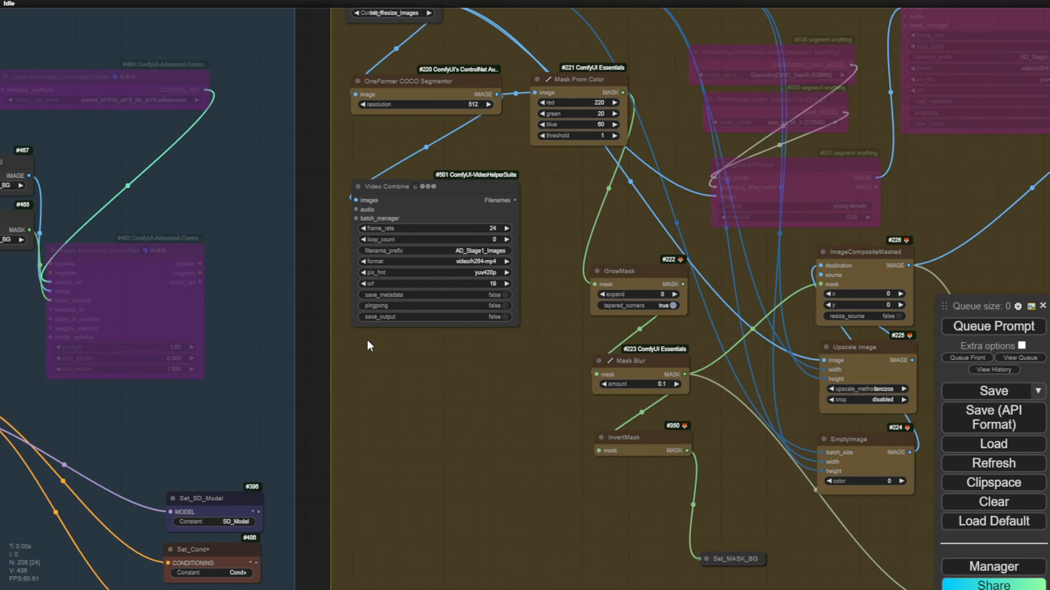
Look over the SEG_MASK, Change BG - Static Image and AnimateDiff groups, including the background image loading and resize nodes.
{"action": "scroll", "coordinate": [368, 342], "scroll_direction": "down", "scroll_amount": 6}
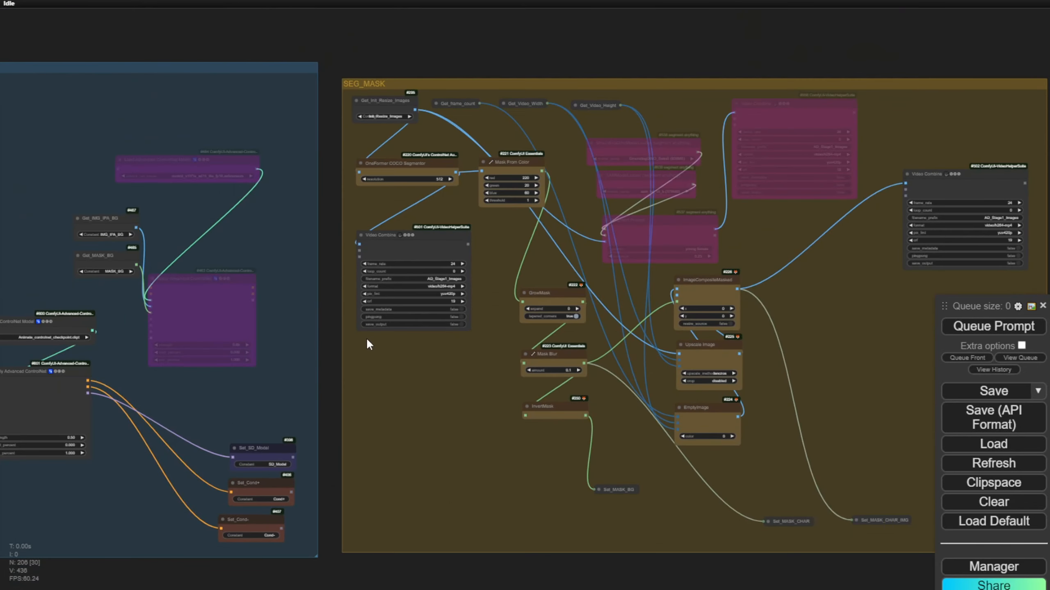
{"action": "left_click_drag", "start_coordinate": [350, 524], "coordinate": [569, 192]}
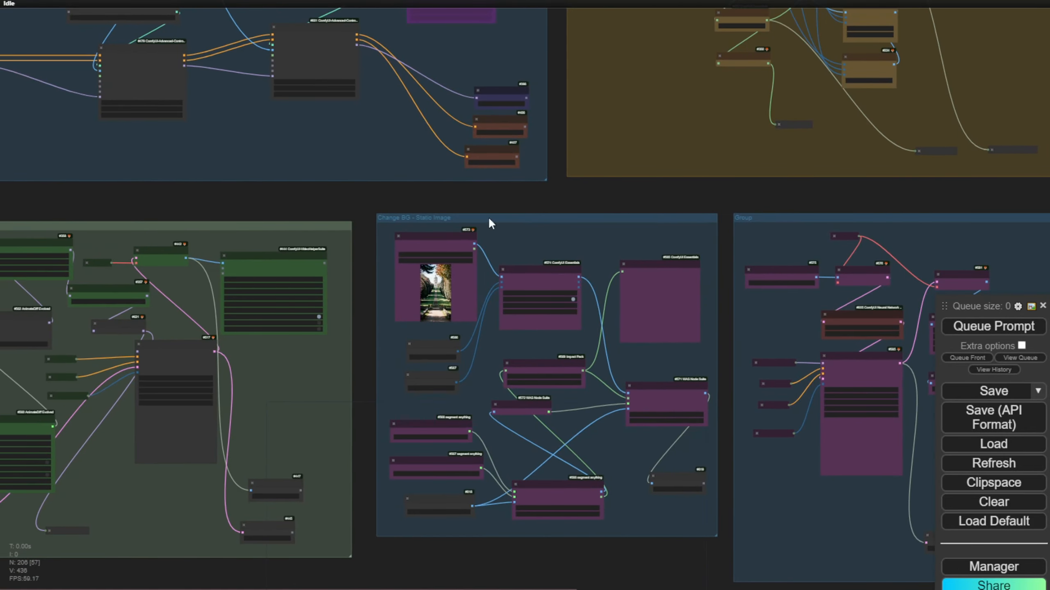
{"action": "scroll", "coordinate": [415, 271], "scroll_direction": "up", "scroll_amount": 5}
{"action": "scroll", "coordinate": [415, 272], "scroll_direction": "up", "scroll_amount": 4}
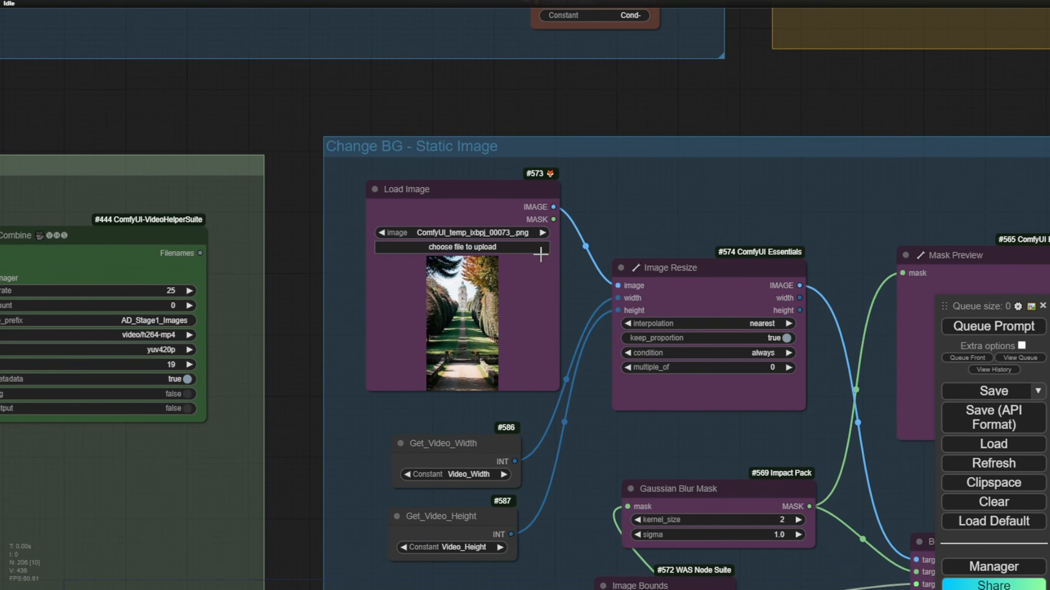
{"action": "scroll", "coordinate": [253, 353], "scroll_direction": "down", "scroll_amount": 6}
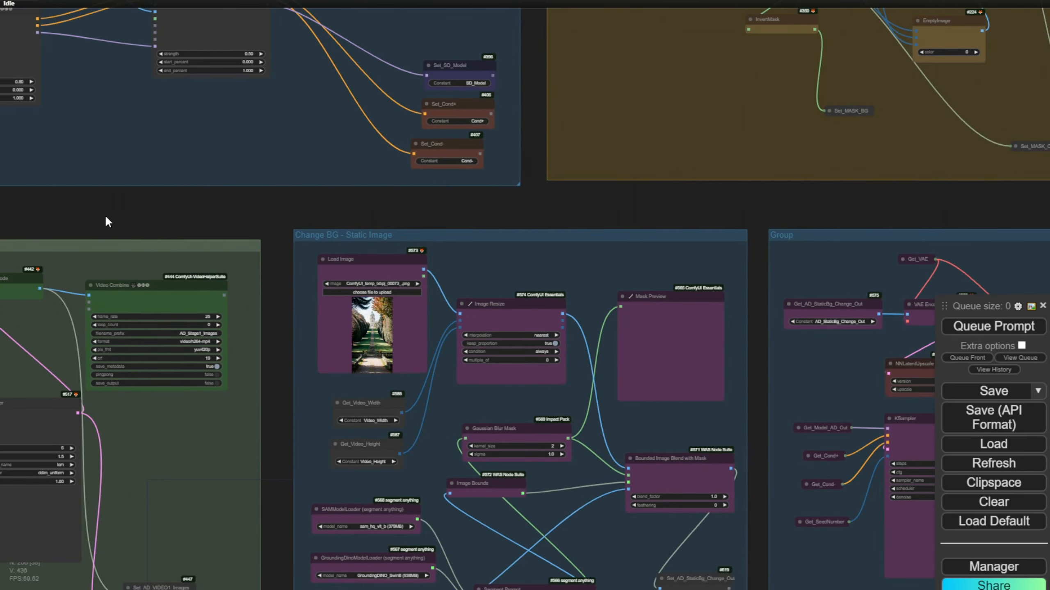
{"action": "left_click_drag", "start_coordinate": [105, 217], "coordinate": [639, 30]}
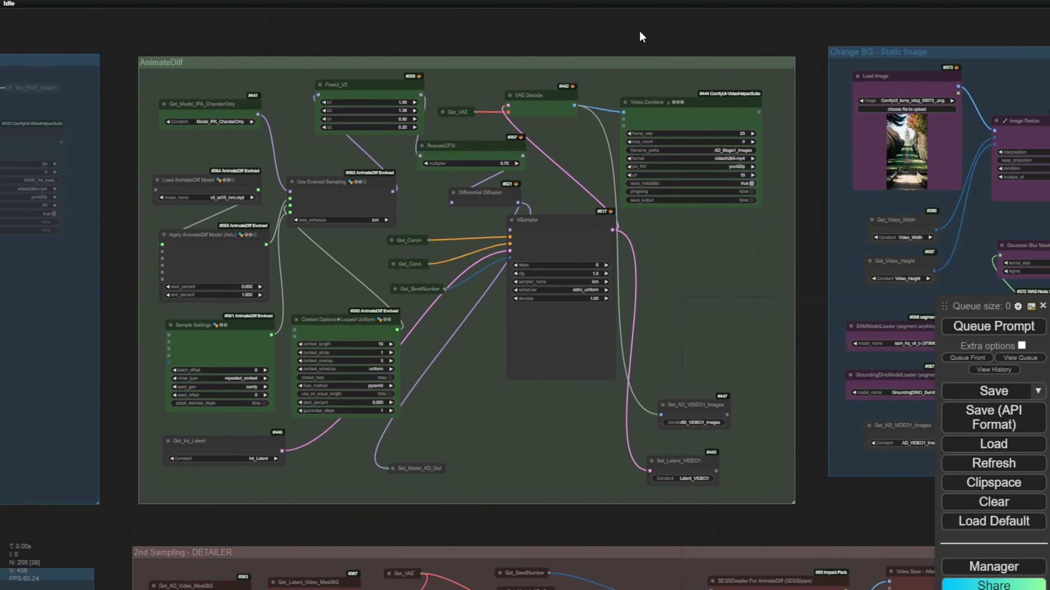
{"action": "scroll", "coordinate": [539, 379], "scroll_direction": "down", "scroll_amount": 5}
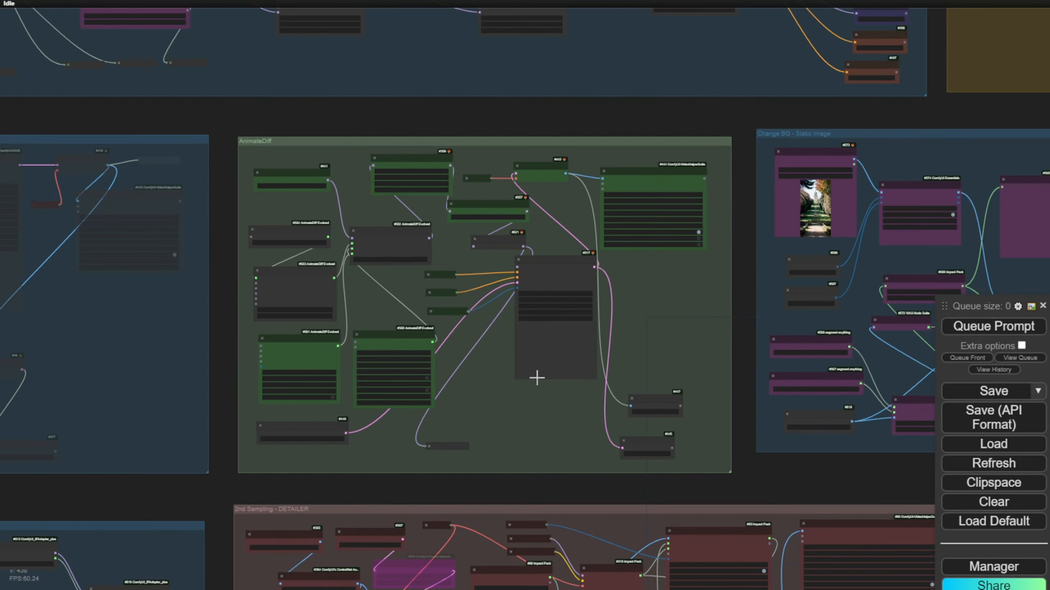
{"action": "left_click_drag", "start_coordinate": [536, 380], "coordinate": [186, 577]}
{"action": "scroll", "coordinate": [382, 112], "scroll_direction": "down", "scroll_amount": 8}
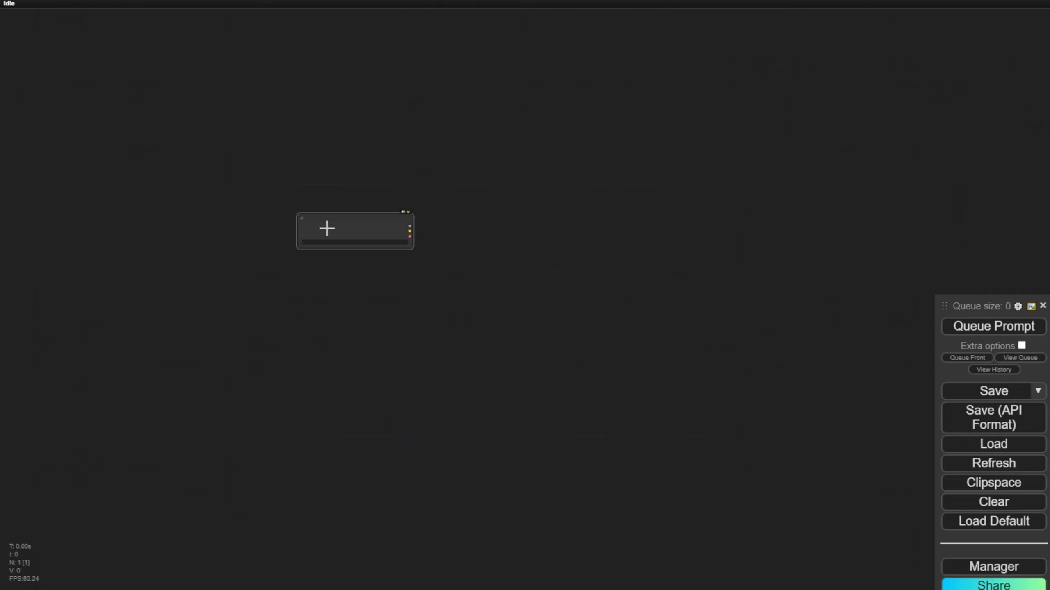
Widen the Load Checkpoint node holding realDream_turboLCM6.safetensors.
{"action": "scroll", "coordinate": [337, 234], "scroll_direction": "up", "scroll_amount": 9}
{"action": "scroll", "coordinate": [337, 234], "scroll_direction": "down", "scroll_amount": 2}
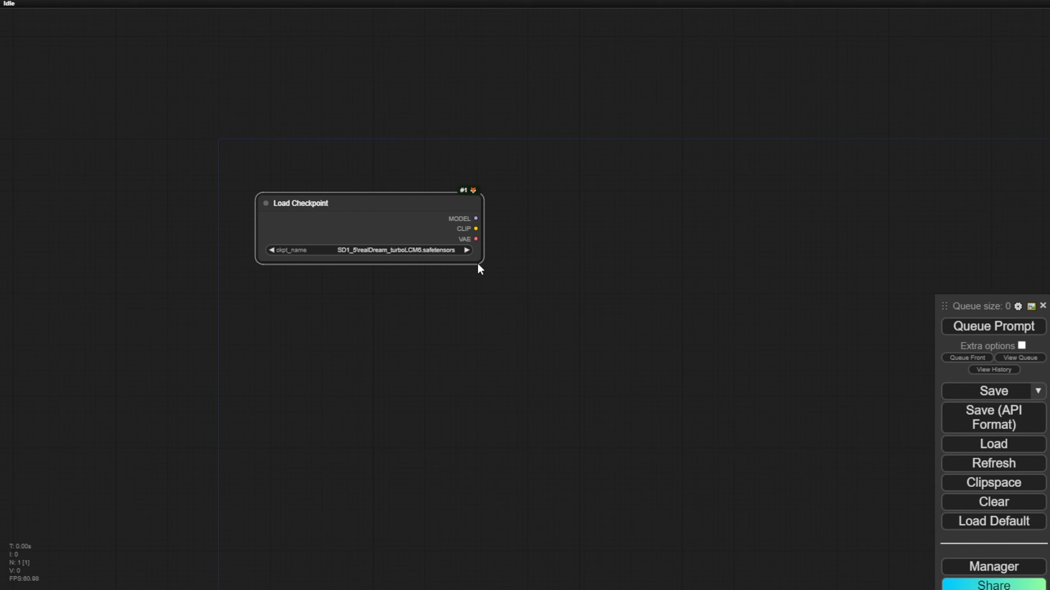
{"action": "left_click_drag", "start_coordinate": [480, 263], "coordinate": [517, 249]}
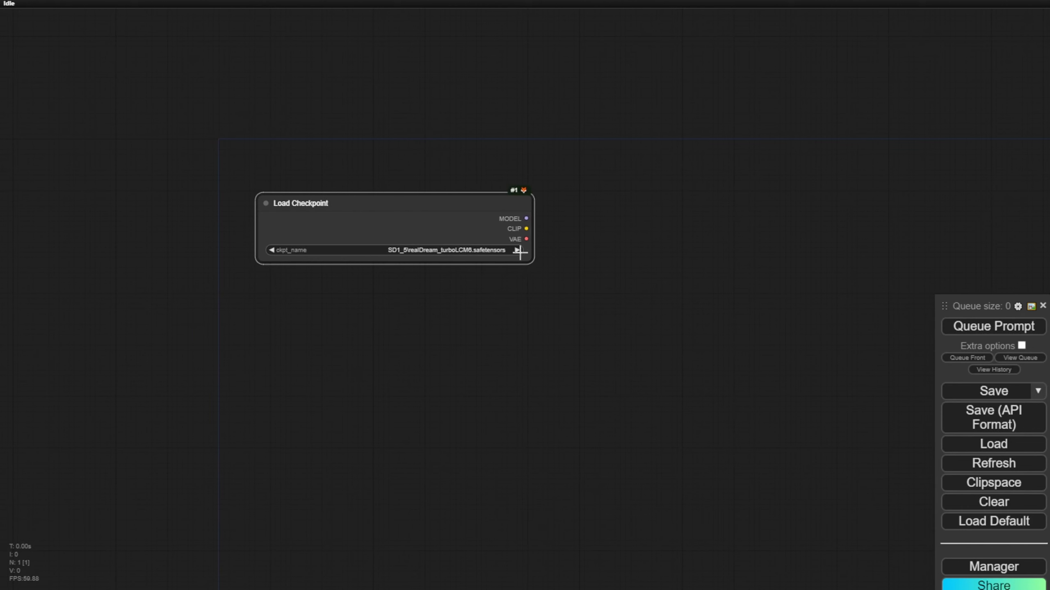
{"action": "left_click", "coordinate": [471, 250]}
Add a Set node beside Load Checkpoint, connect the MODEL output to it, and name its constant Model_base.
{"action": "double_click", "coordinate": [620, 209]}
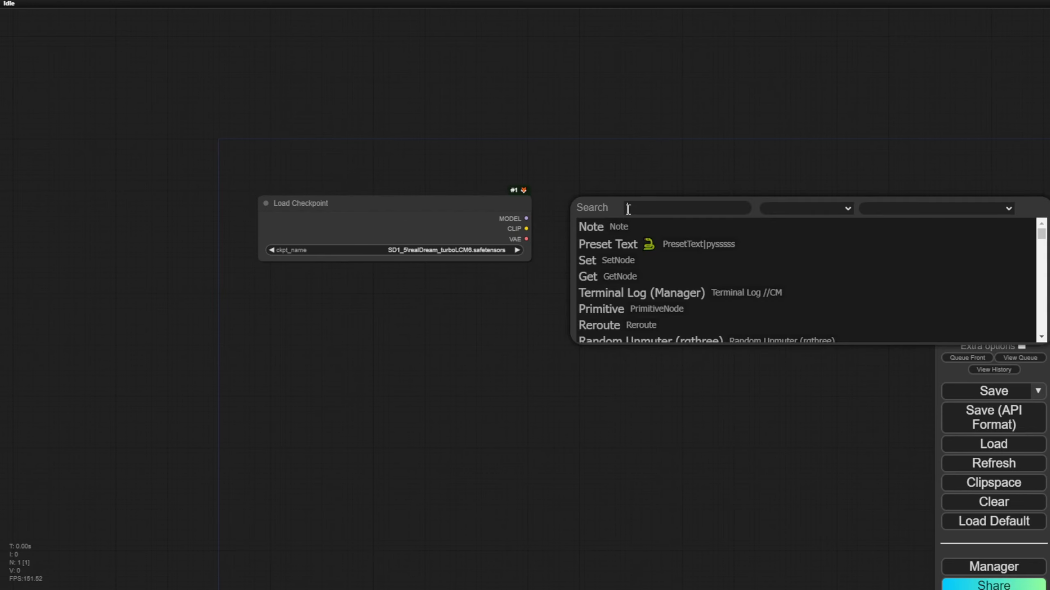
{"action": "left_click", "coordinate": [595, 260]}
{"action": "scroll", "coordinate": [577, 188], "scroll_direction": "up", "scroll_amount": 2}
{"action": "scroll", "coordinate": [582, 199], "scroll_direction": "up", "scroll_amount": 3}
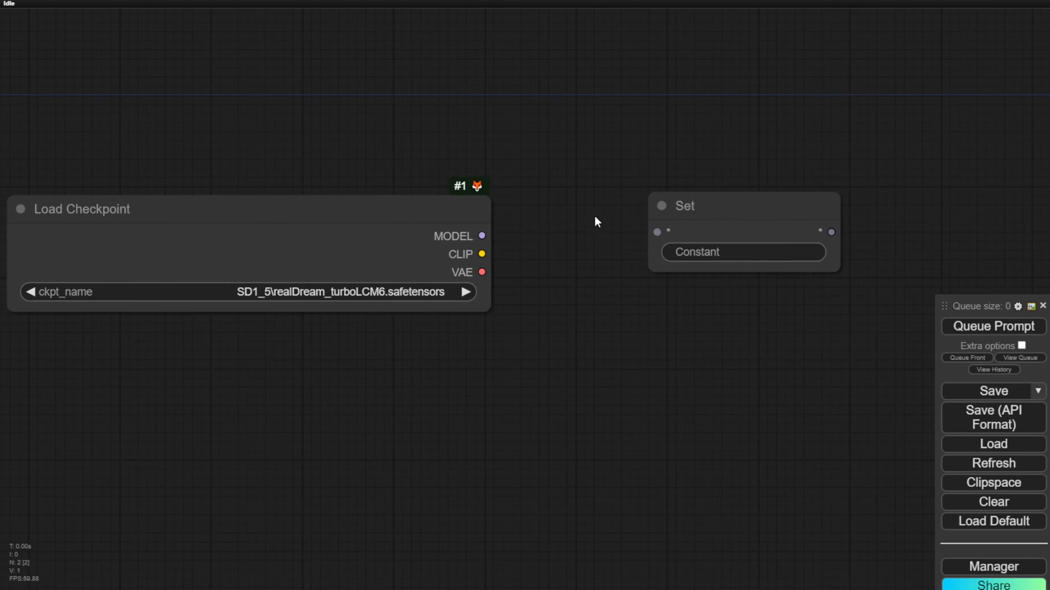
{"action": "left_click_drag", "start_coordinate": [481, 236], "coordinate": [673, 233]}
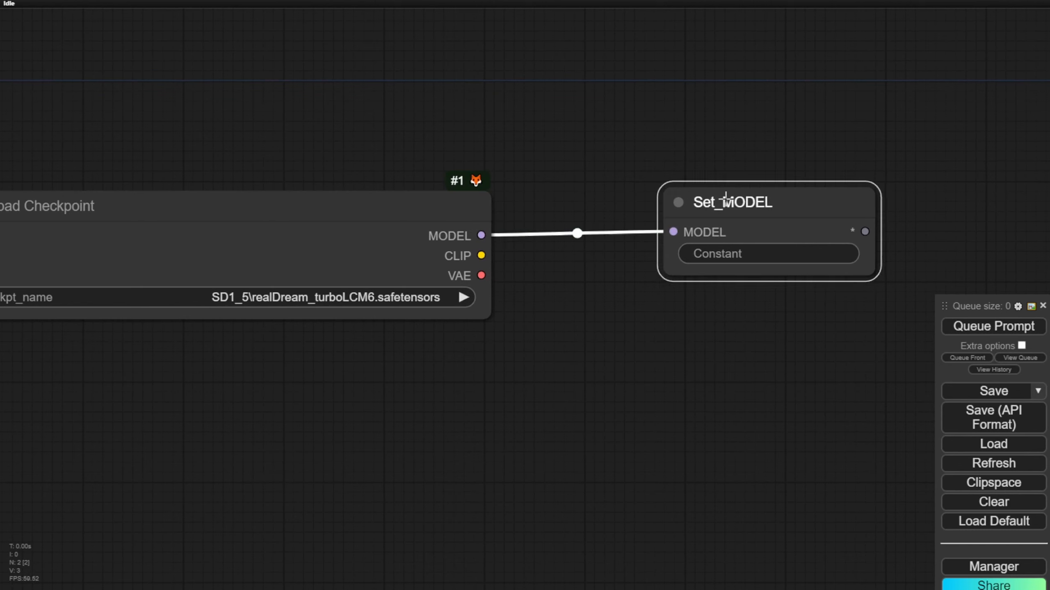
{"action": "left_click_drag", "start_coordinate": [757, 252], "coordinate": [722, 169]}
{"action": "left_click", "coordinate": [744, 167]}
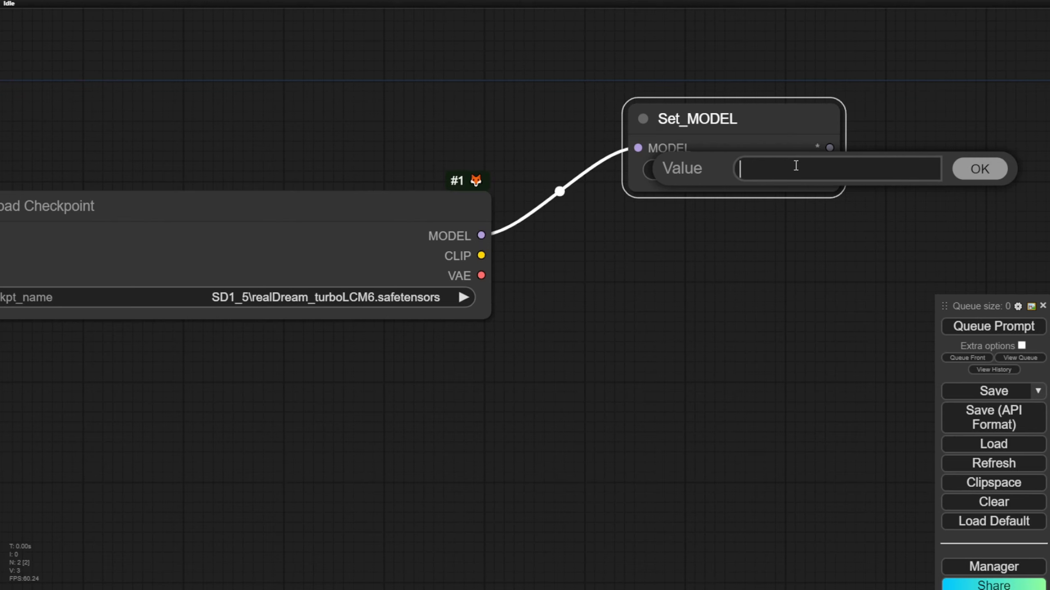
{"action": "type", "text": "Model_base"}
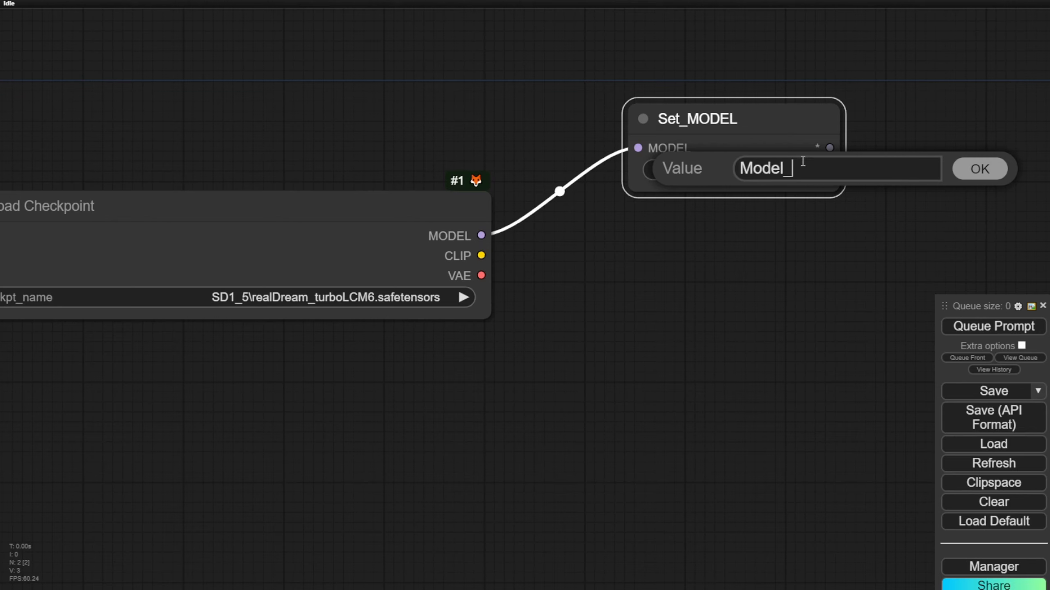
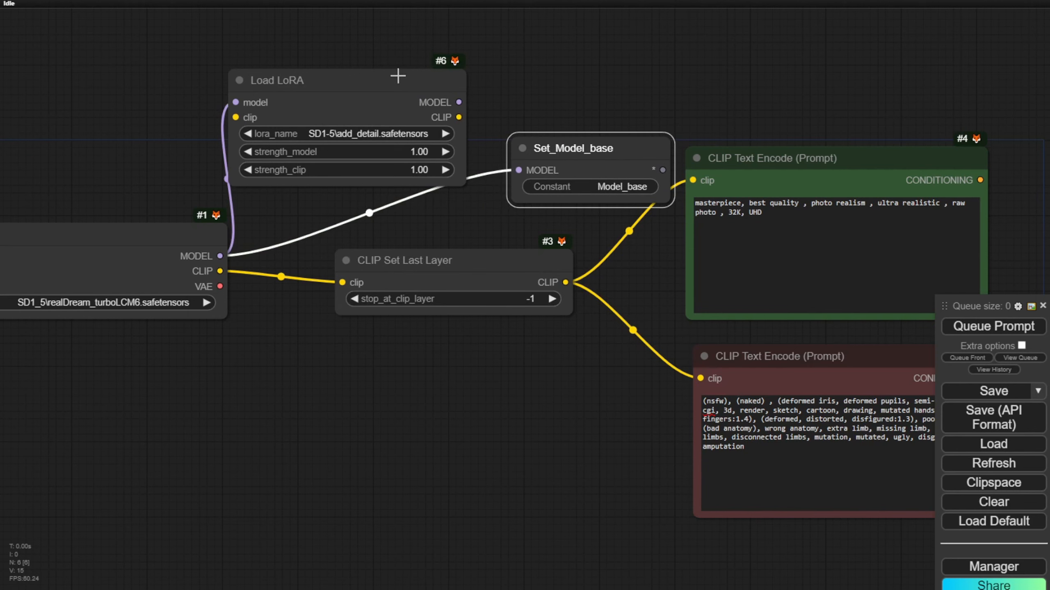
Connect the checkpoint's CLIP to Load LoRA and the LoRA's MODEL output to Set_Model_base, and set strength_model to 0.5.
{"action": "left_click", "coordinate": [462, 80]}
{"action": "left_click_drag", "start_coordinate": [131, 240], "coordinate": [297, 275]}
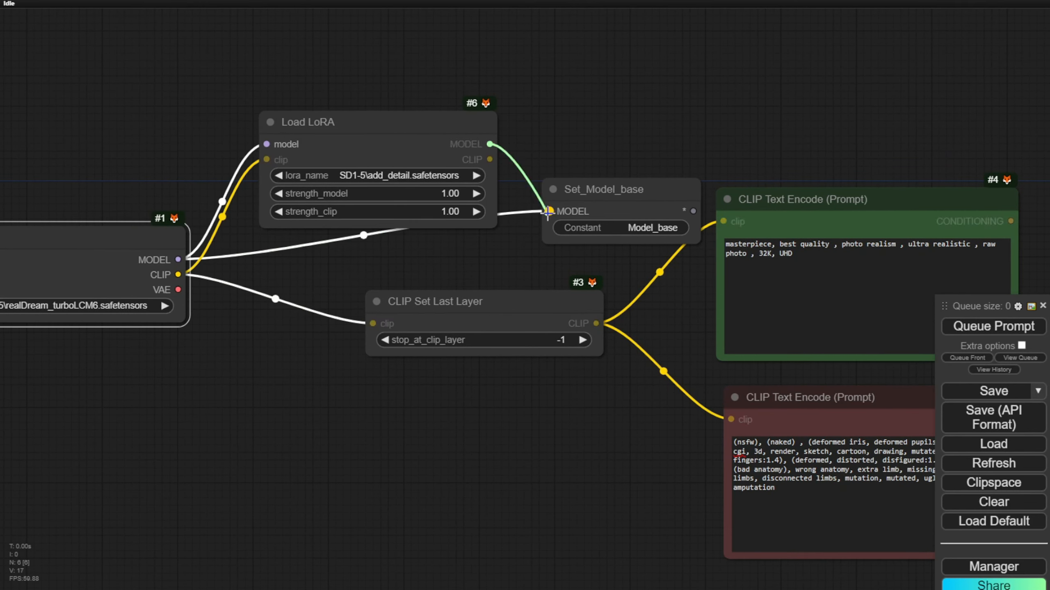
{"action": "left_click", "coordinate": [484, 217]}
{"action": "type", "text": "0.5"}
{"action": "key", "text": "Return"}
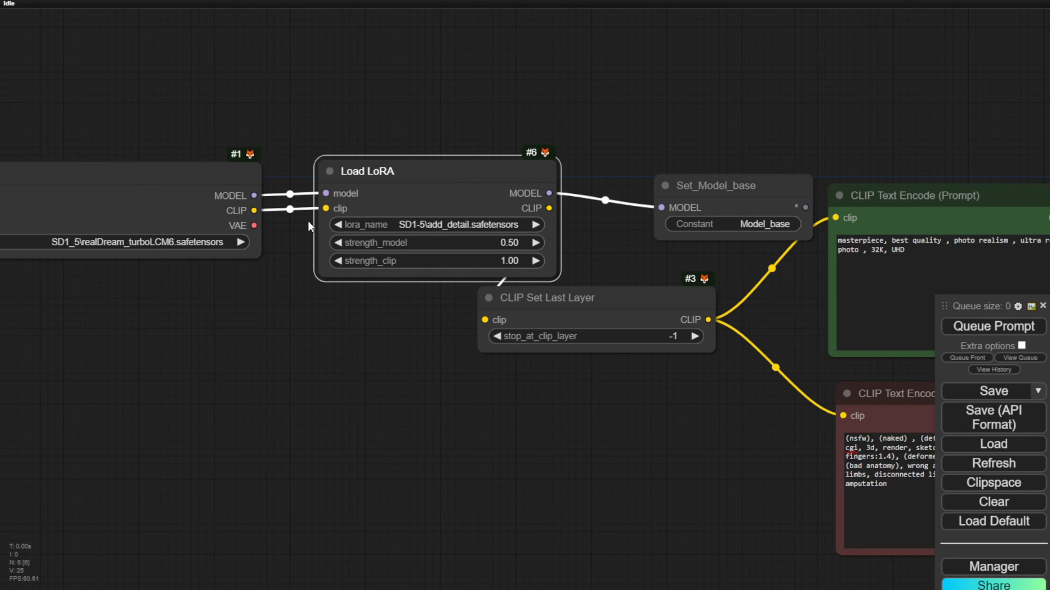
Move CLIP Set Last Layer below Load Checkpoint and rewire it between the checkpoint's CLIP output and Load LoRA's clip input.
{"action": "left_click", "coordinate": [765, 90]}
{"action": "left_click", "coordinate": [607, 308]}
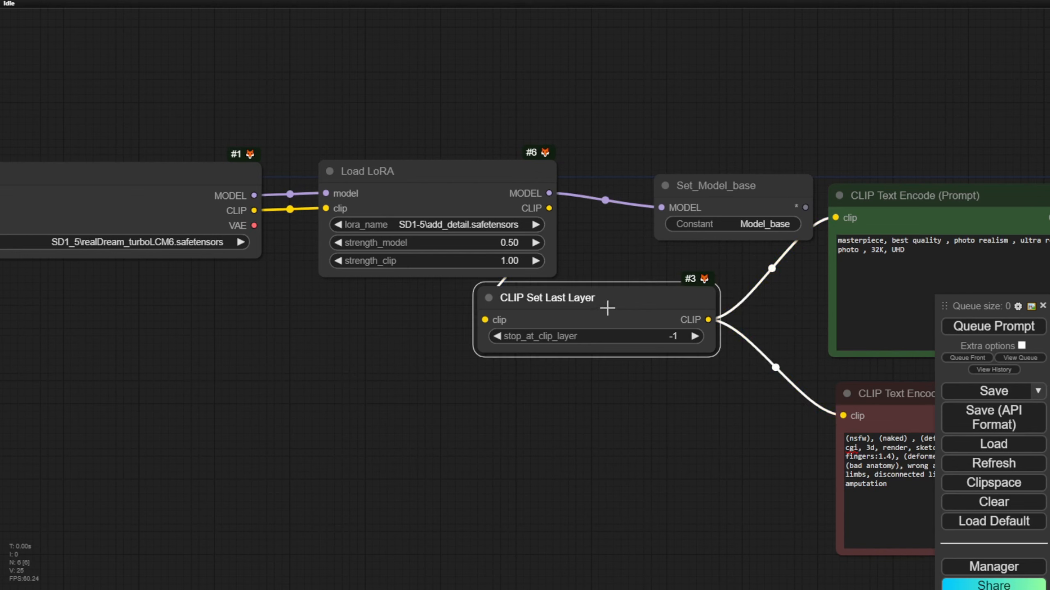
{"action": "left_click_drag", "start_coordinate": [648, 300], "coordinate": [701, 330]}
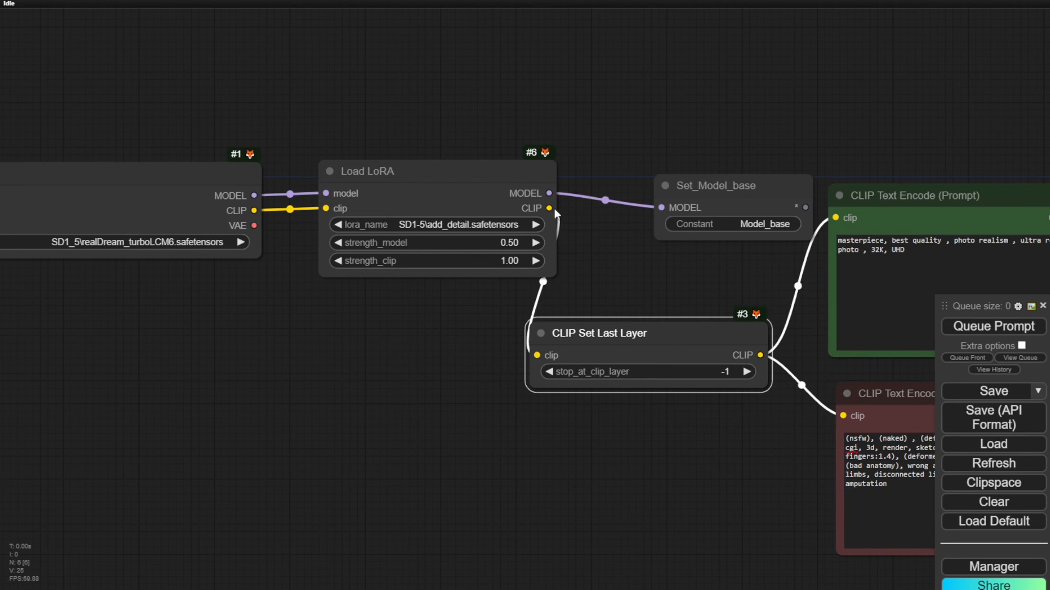
{"action": "left_click_drag", "start_coordinate": [610, 333], "coordinate": [245, 321]}
{"action": "left_click_drag", "start_coordinate": [432, 178], "coordinate": [479, 180]}
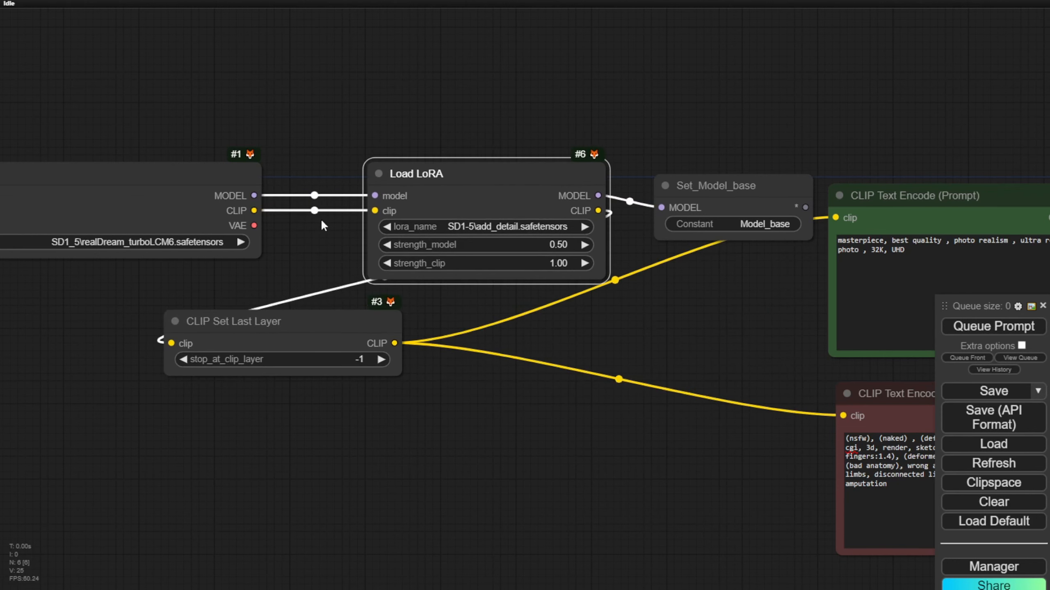
{"action": "left_click_drag", "start_coordinate": [254, 211], "coordinate": [171, 343]}
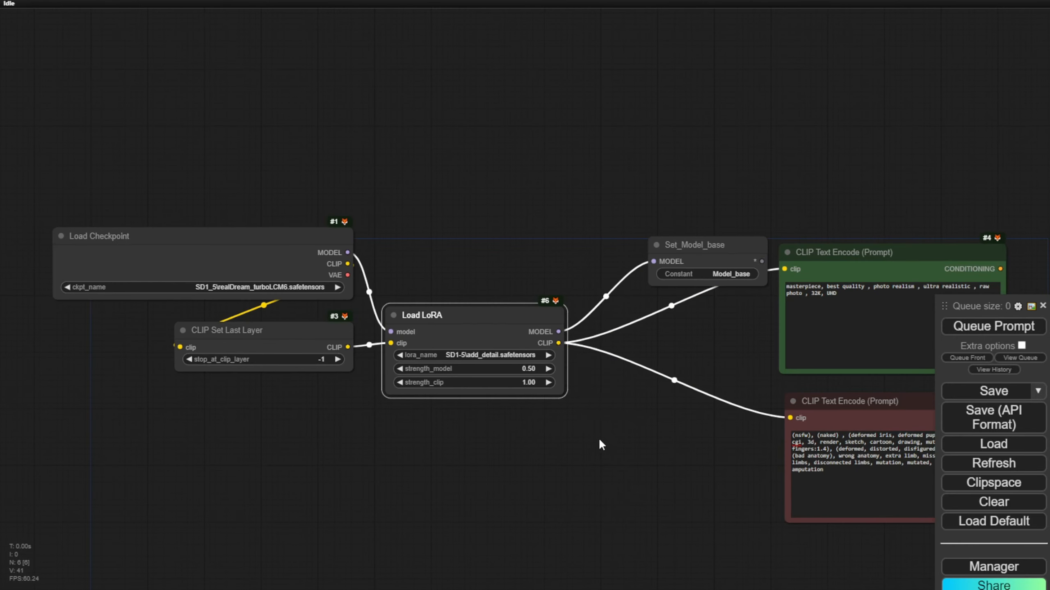
Add a Set node below Set_Model_base, connect Load LoRA's CLIP output to it, and name its constant cliplayer.
{"action": "left_click_drag", "start_coordinate": [558, 343], "coordinate": [582, 384]}
{"action": "left_click", "coordinate": [591, 434]}
{"action": "double_click", "coordinate": [593, 434]}
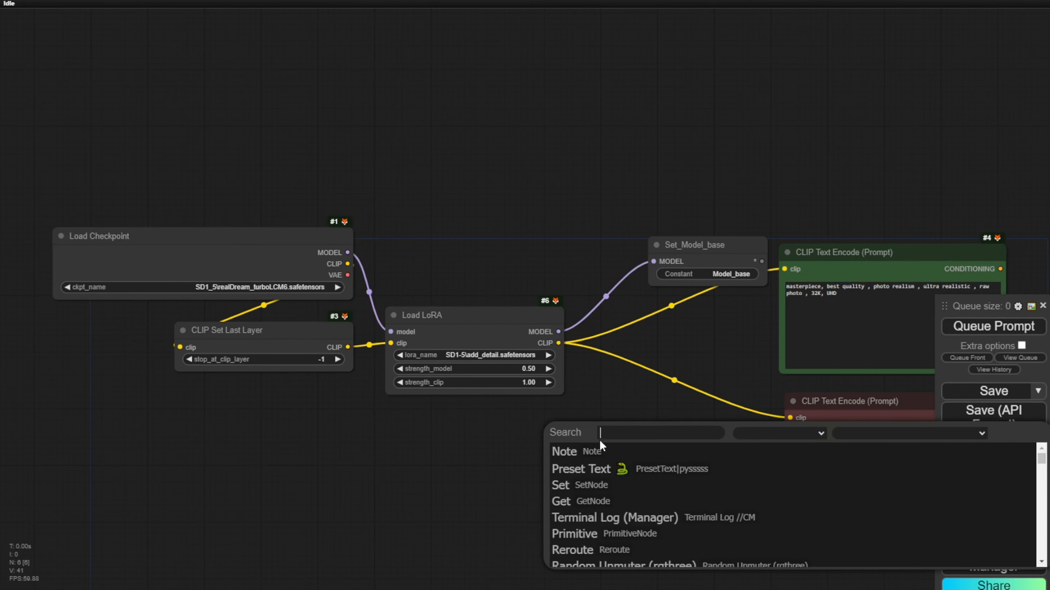
{"action": "left_click", "coordinate": [583, 485]}
{"action": "scroll", "coordinate": [558, 361], "scroll_direction": "up", "scroll_amount": 4}
{"action": "left_click_drag", "start_coordinate": [559, 334], "coordinate": [605, 463]}
{"action": "left_click", "coordinate": [655, 434]}
{"action": "left_click", "coordinate": [689, 473]}
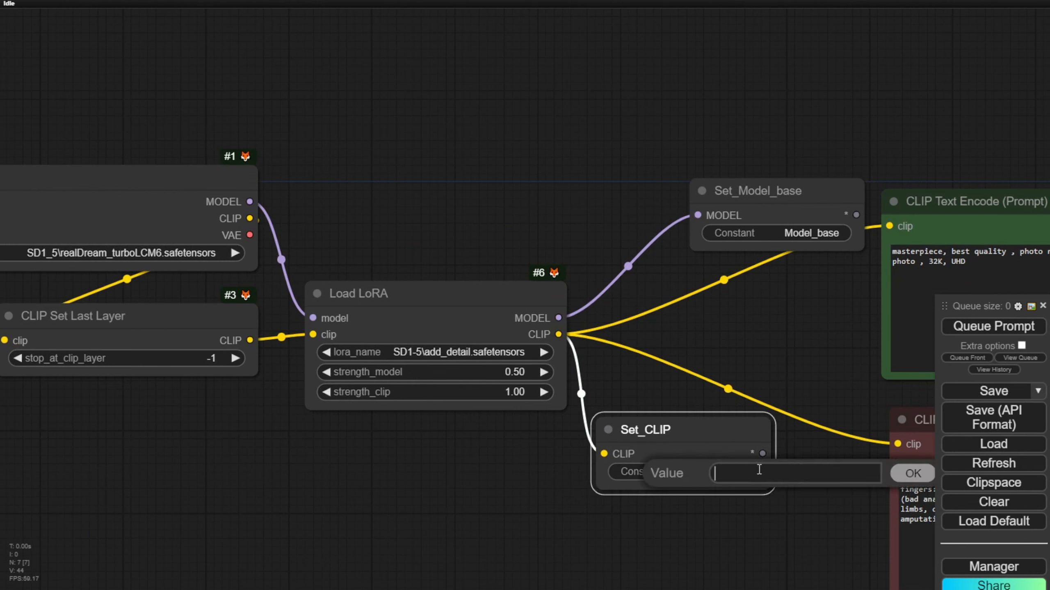
{"action": "type", "text": "cliplayer"}
{"action": "key", "text": "Return"}
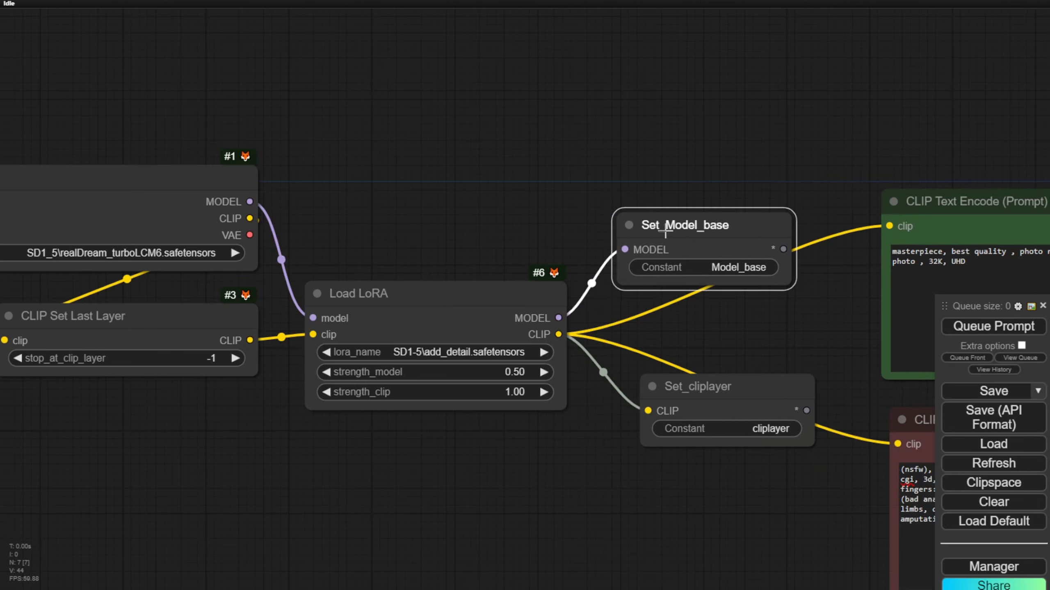
Move Load Checkpoint to the right and narrow it to line up with CLIP Set Last Layer's output edge.
{"action": "scroll", "coordinate": [576, 422], "scroll_direction": "down", "scroll_amount": 3}
{"action": "left_click_drag", "start_coordinate": [421, 192], "coordinate": [467, 193]}
{"action": "scroll", "coordinate": [467, 193], "scroll_direction": "down", "scroll_amount": 2}
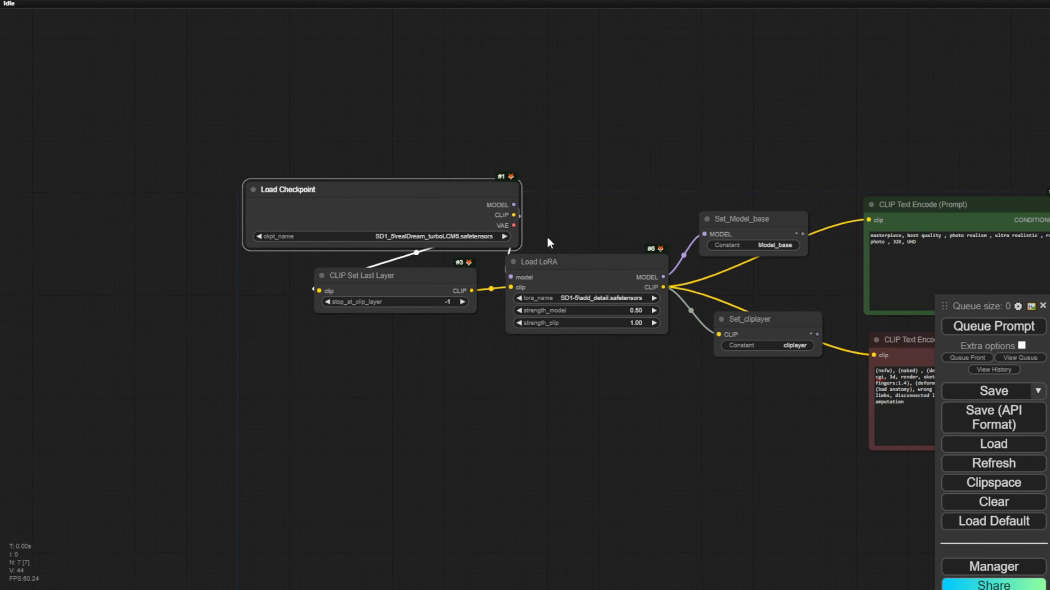
{"action": "left_click_drag", "start_coordinate": [512, 245], "coordinate": [476, 246]}
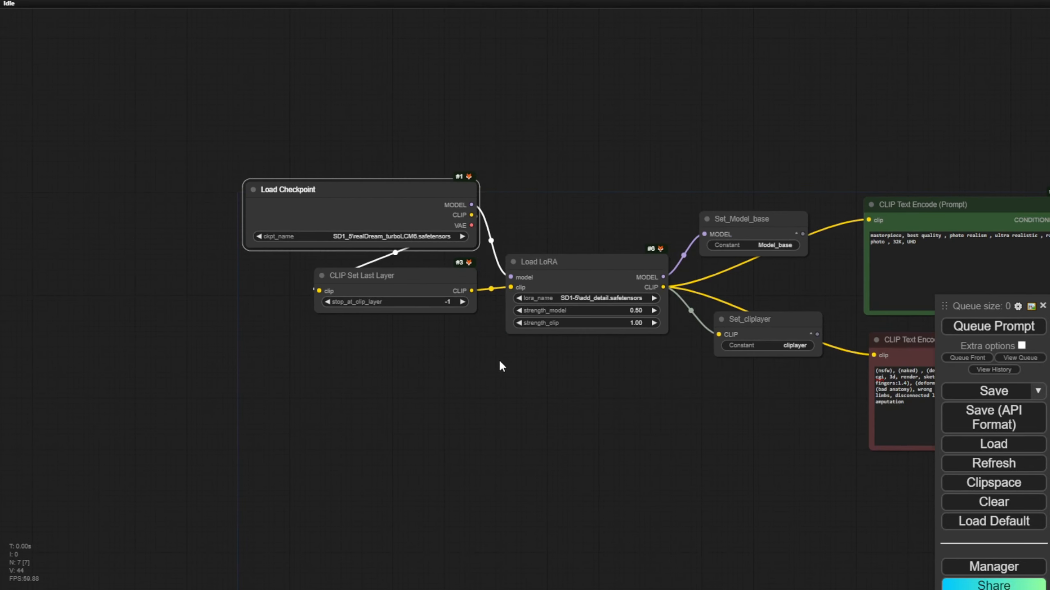
Add connected Load Advanced ControlNet Model and Apply Advanced ControlNet nodes to the right of the prompts, using control_v11p_sd15_openpose.pth.
{"action": "left_click_drag", "start_coordinate": [515, 435], "coordinate": [352, 297]}
{"action": "scroll", "coordinate": [350, 294], "scroll_direction": "down", "scroll_amount": 2}
{"action": "scroll", "coordinate": [355, 303], "scroll_direction": "up", "scroll_amount": 1}
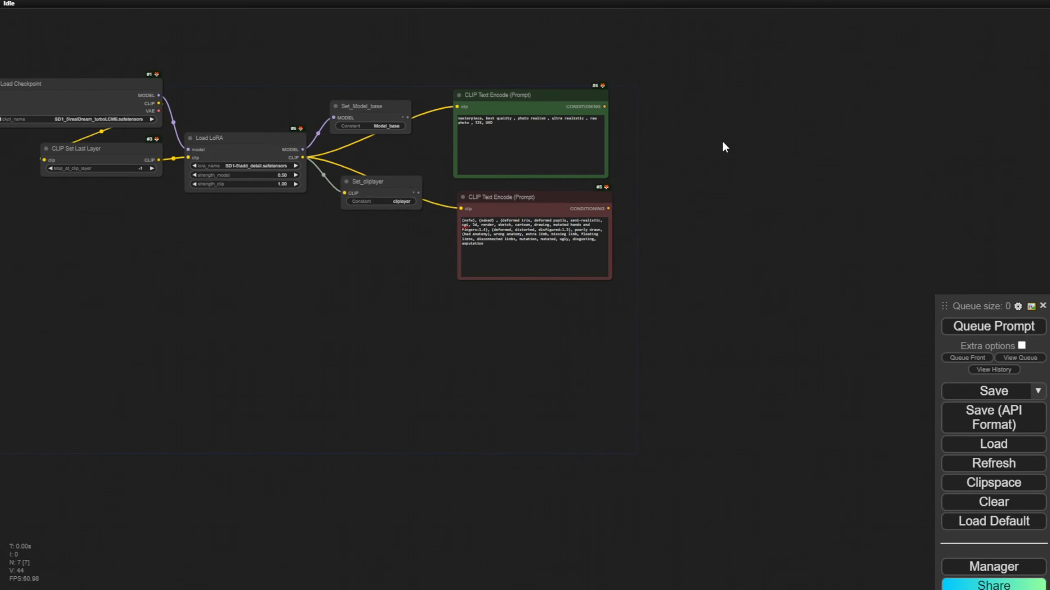
{"action": "left_click_drag", "start_coordinate": [723, 143], "coordinate": [490, 236]}
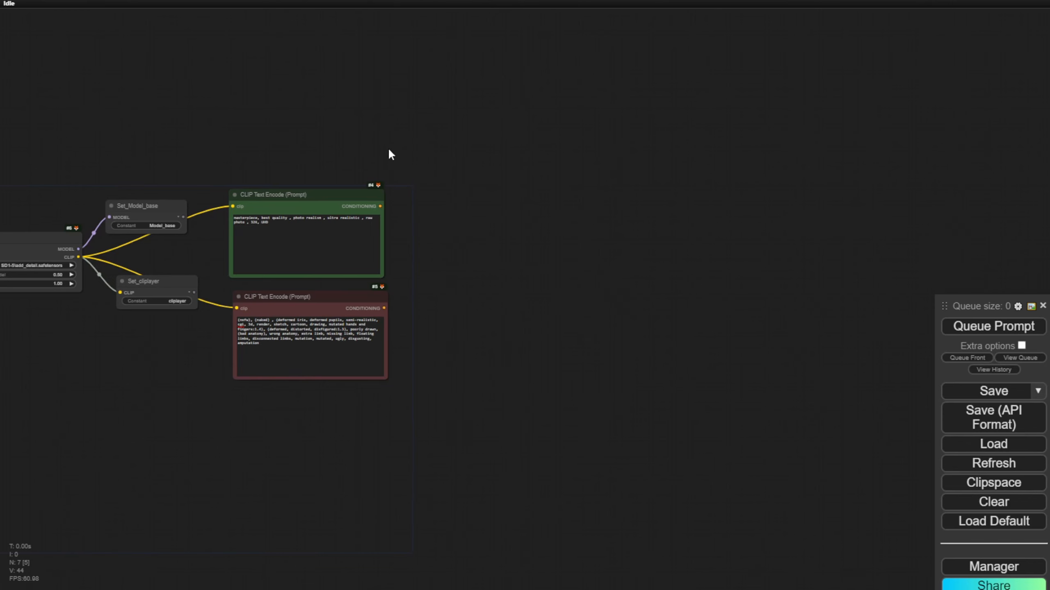
{"action": "left_click_drag", "start_coordinate": [388, 150], "coordinate": [675, 166]}
{"action": "left_click_drag", "start_coordinate": [492, 434], "coordinate": [461, 432]}
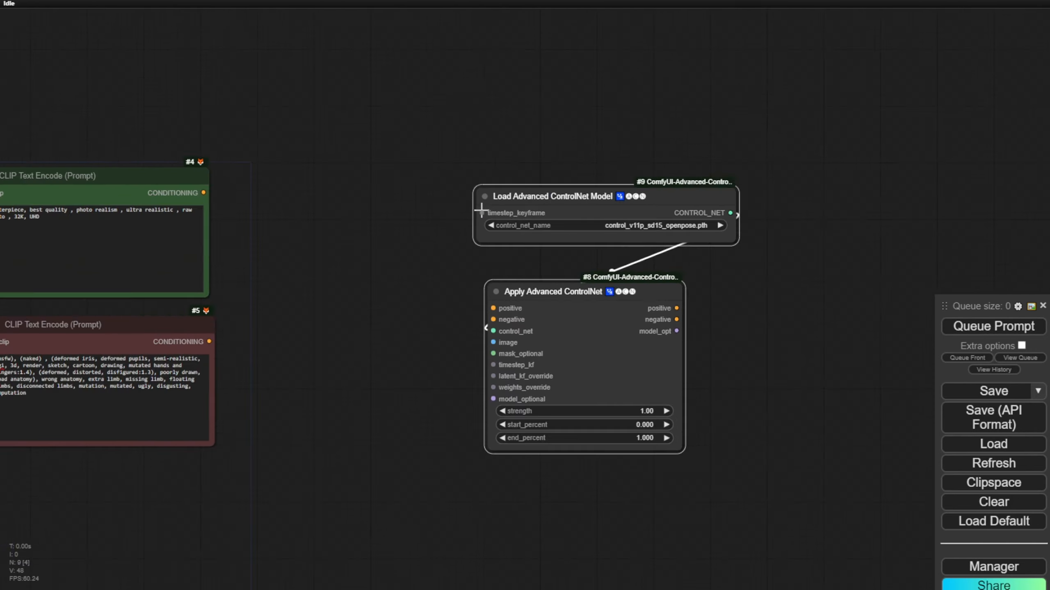
{"action": "left_click_drag", "start_coordinate": [581, 204], "coordinate": [494, 105]}
Add a DWPose Estimator below Apply Advanced ControlNet and connect its IMAGE output to the ControlNet's image input.
{"action": "double_click", "coordinate": [308, 292]}
{"action": "type", "text": "DW"}
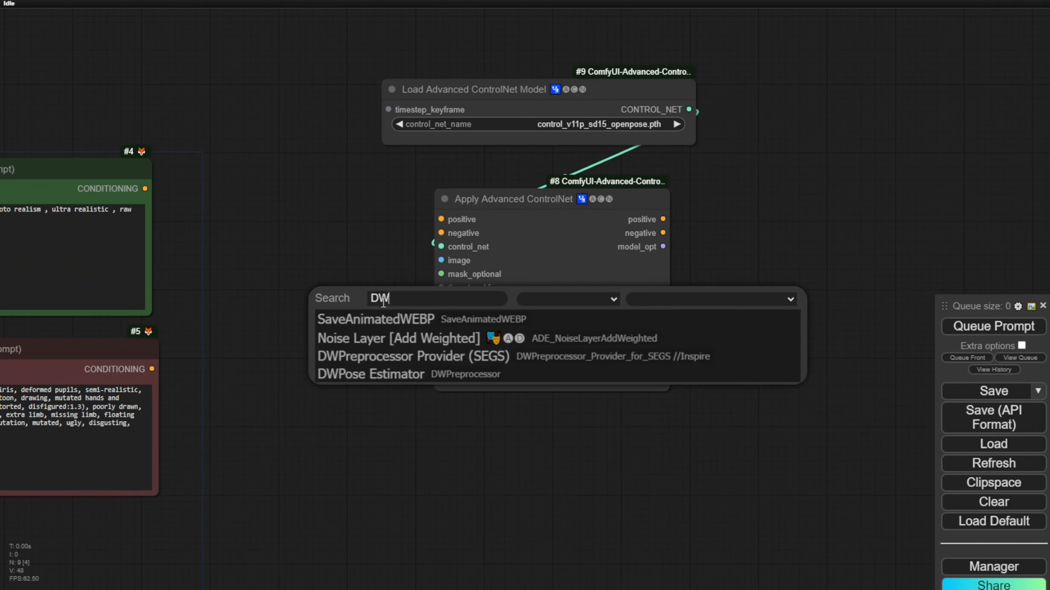
{"action": "left_click", "coordinate": [374, 372]}
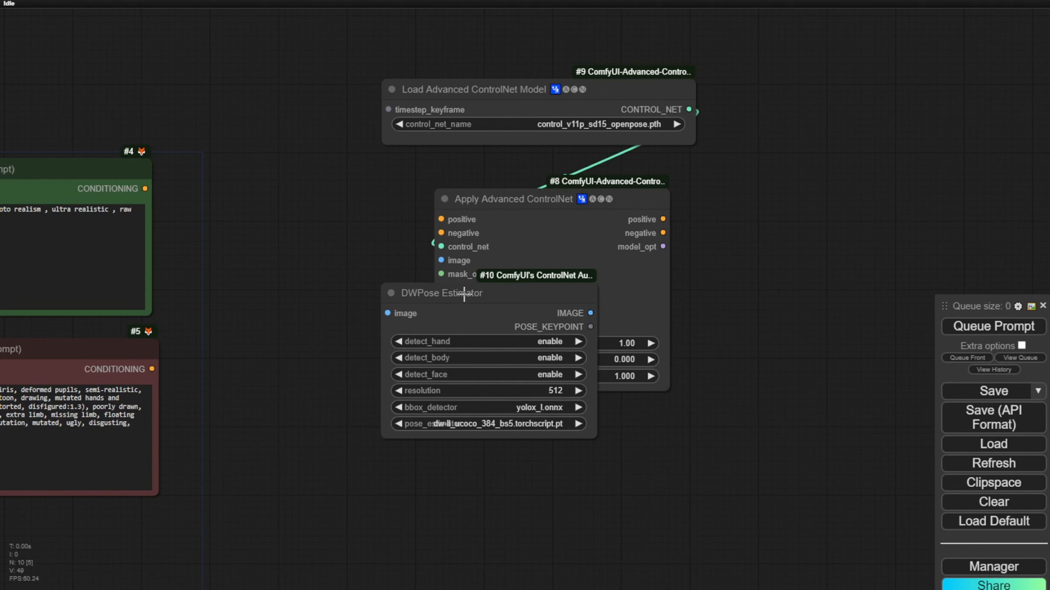
{"action": "left_click_drag", "start_coordinate": [462, 294], "coordinate": [527, 419]}
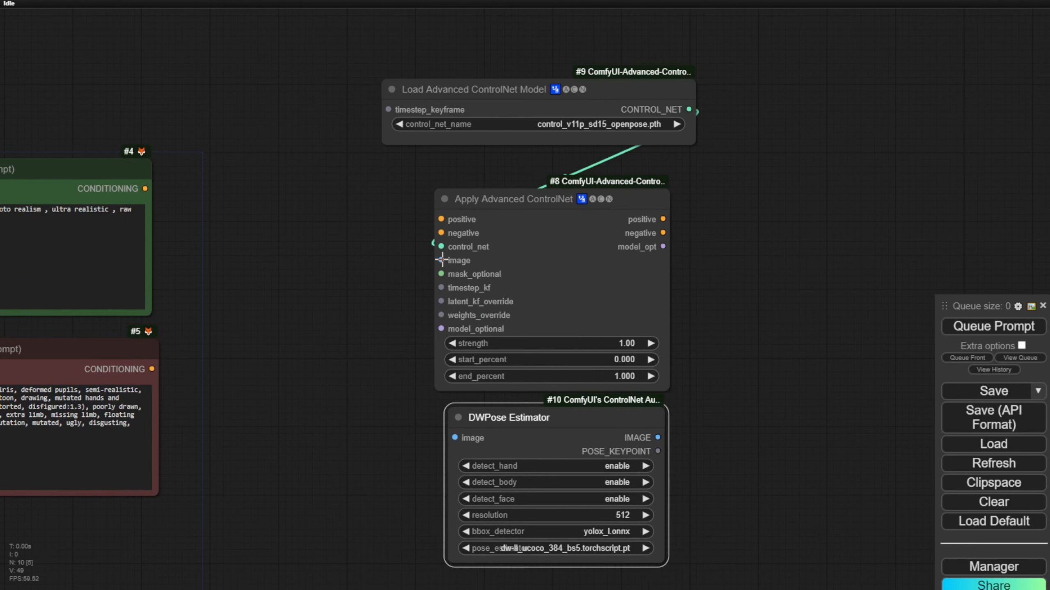
{"action": "left_click_drag", "start_coordinate": [661, 438], "coordinate": [441, 261]}
{"action": "left_click", "coordinate": [388, 344]}
Add a Load Video (Upload) node below and left of CLIP Set Last Layer, with frame_load_cap converted to an input.
{"action": "scroll", "coordinate": [386, 388], "scroll_direction": "down", "scroll_amount": 3}
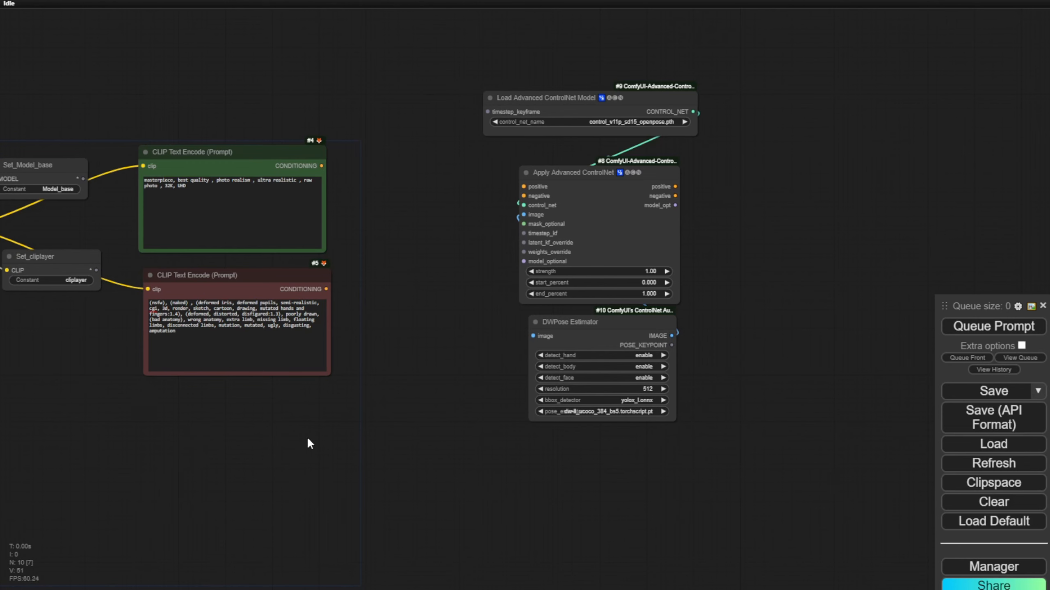
{"action": "left_click_drag", "start_coordinate": [157, 438], "coordinate": [524, 429]}
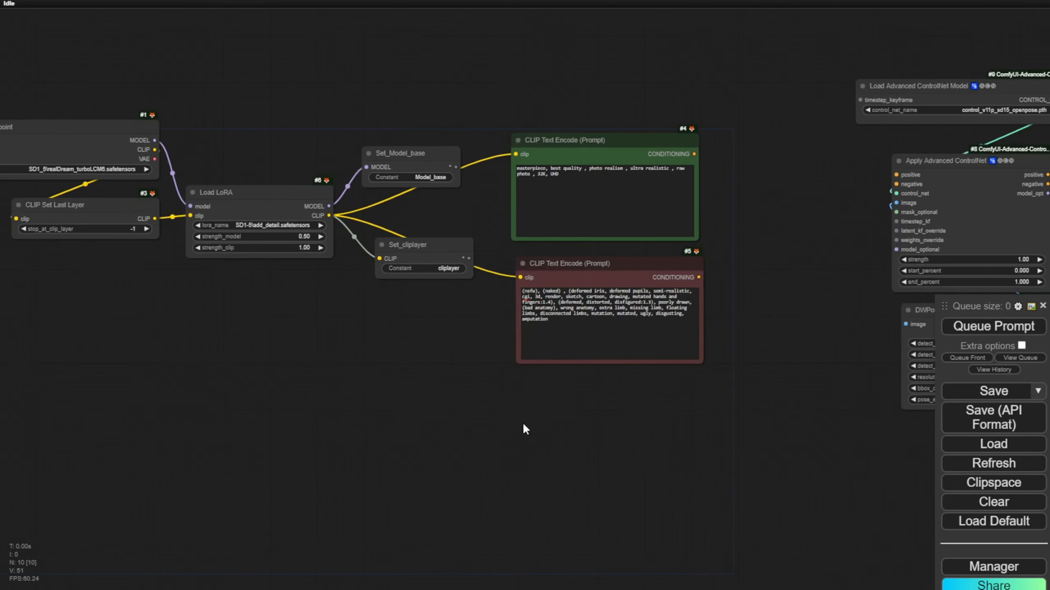
{"action": "left_click_drag", "start_coordinate": [51, 447], "coordinate": [164, 429]}
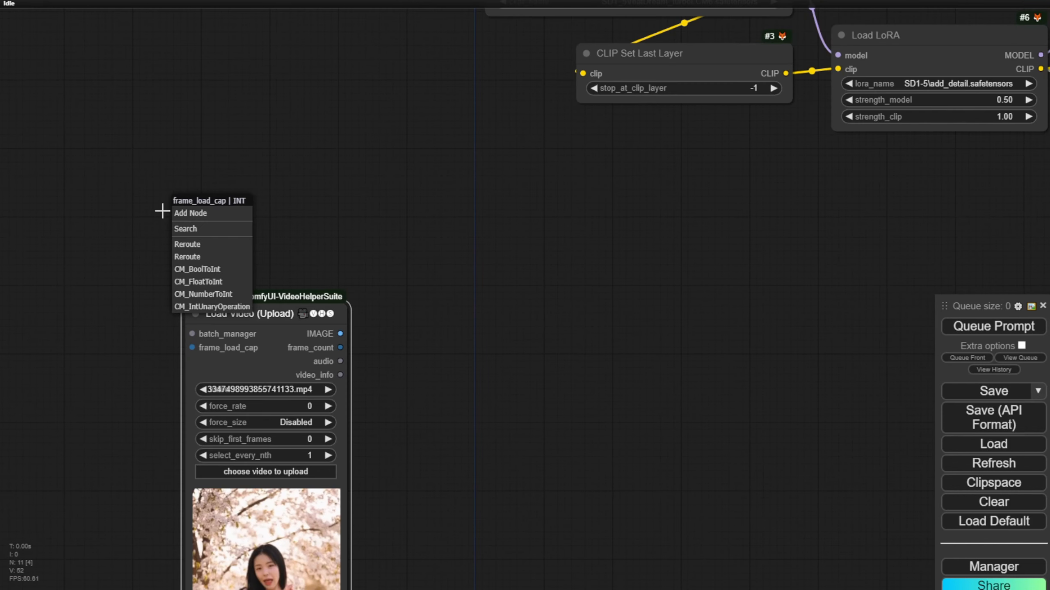
{"action": "left_click", "coordinate": [252, 89]}
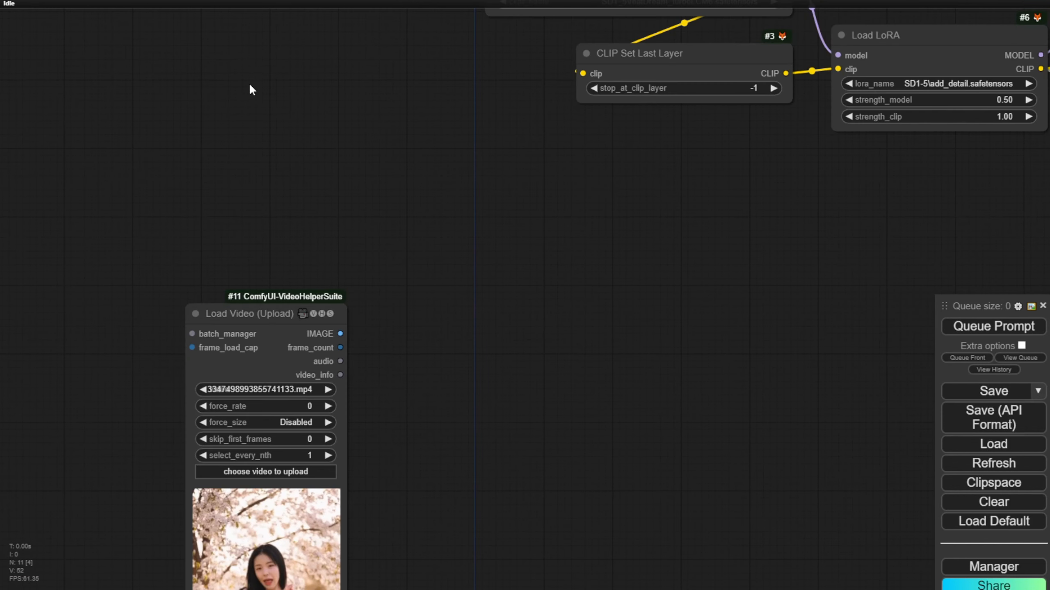
{"action": "double_click", "coordinate": [216, 177]}
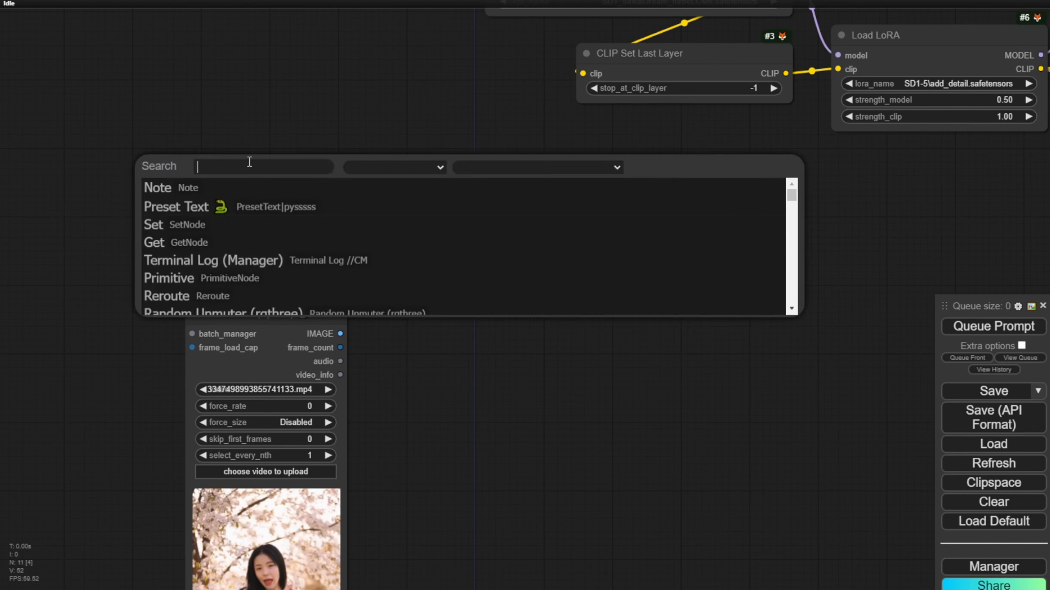
{"action": "type", "text": "TTNO"}
{"action": "key", "text": "BackSpace"}
{"action": "key", "text": "BackSpace"}
{"action": "key", "text": "BackSpace"}
{"action": "key", "text": "BackSpace"}
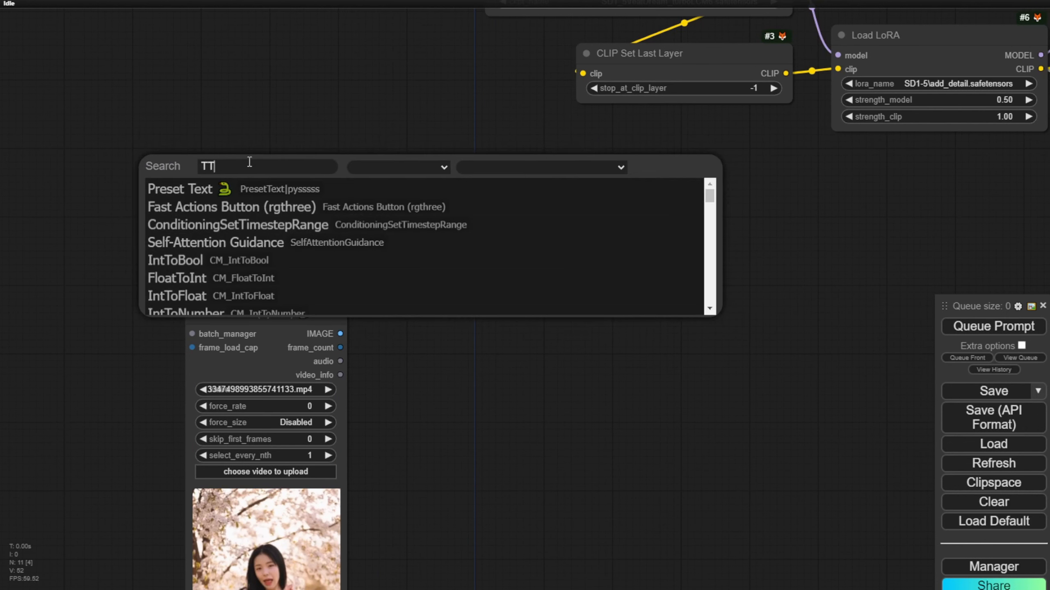
{"action": "key", "text": "Escape"}
Paste a NumOfFrames - Integer node with value 50 above Load Video and connect its INT output to frame_load_cap.
{"action": "key", "text": "ctrl+v"}
{"action": "scroll", "coordinate": [270, 227], "scroll_direction": "up", "scroll_amount": 3}
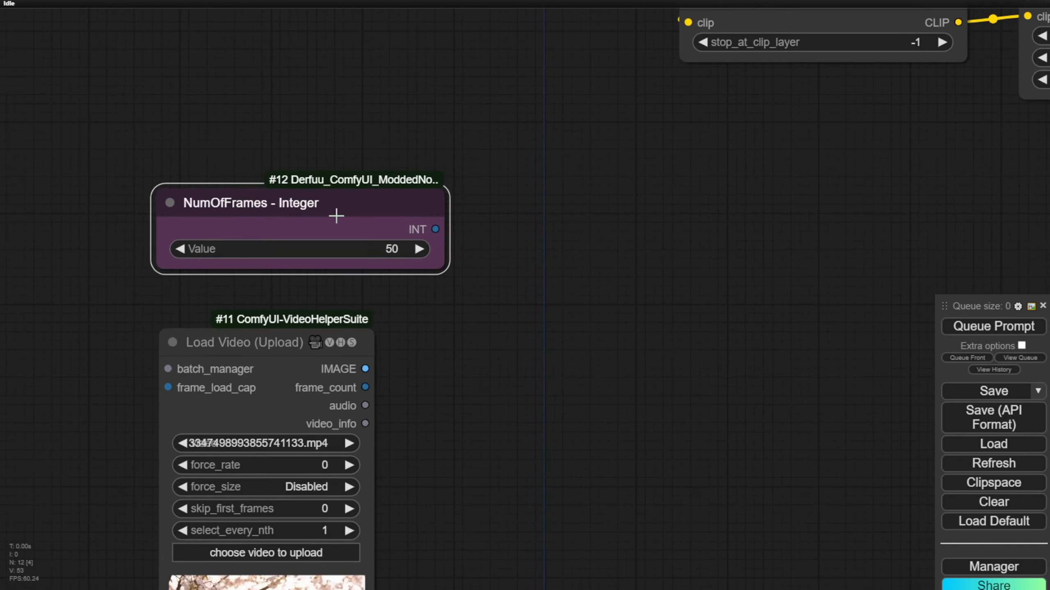
{"action": "left_click_drag", "start_coordinate": [350, 201], "coordinate": [307, 204]}
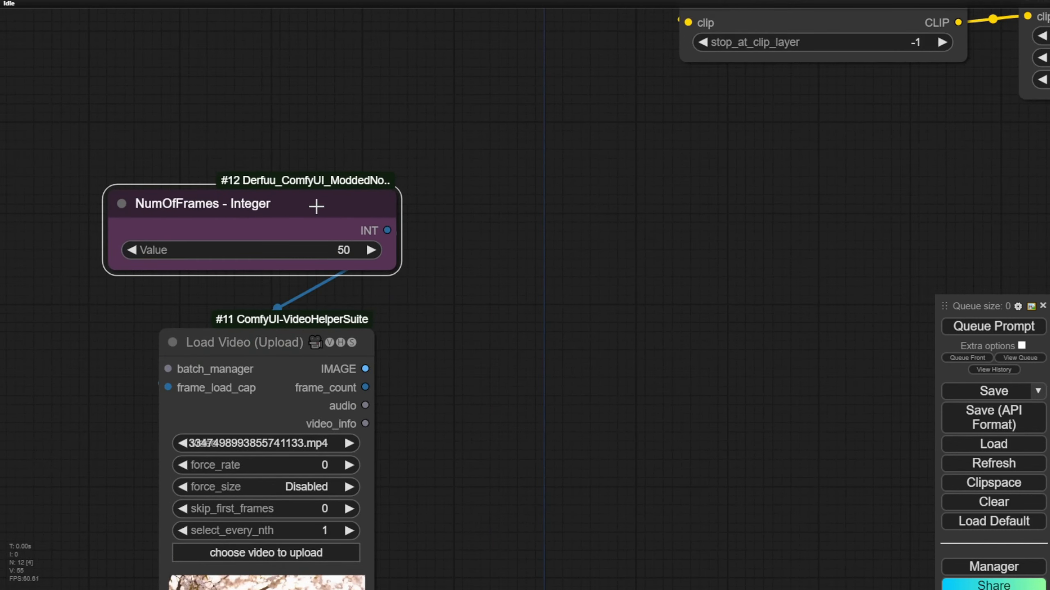
Paste a Set_Global_NumOfFrames node beside NumOfFrames - Integer and connect the INT output to it.
{"action": "scroll", "coordinate": [445, 204], "scroll_direction": "down", "scroll_amount": 4}
{"action": "left_click_drag", "start_coordinate": [445, 204], "coordinate": [259, 313]}
{"action": "key", "text": "ctrl+v"}
{"action": "scroll", "coordinate": [307, 328], "scroll_direction": "up", "scroll_amount": 4}
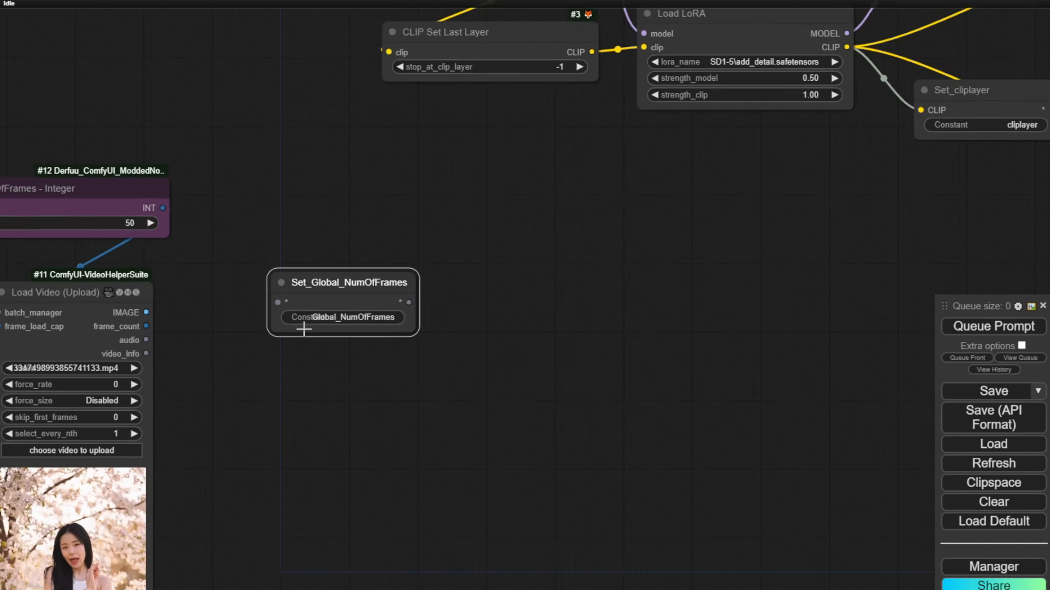
{"action": "left_click_drag", "start_coordinate": [426, 331], "coordinate": [487, 336]}
{"action": "left_click_drag", "start_coordinate": [148, 195], "coordinate": [270, 165]}
{"action": "scroll", "coordinate": [338, 345], "scroll_direction": "down", "scroll_amount": 3}
{"action": "left_click_drag", "start_coordinate": [338, 345], "coordinate": [542, 185]}
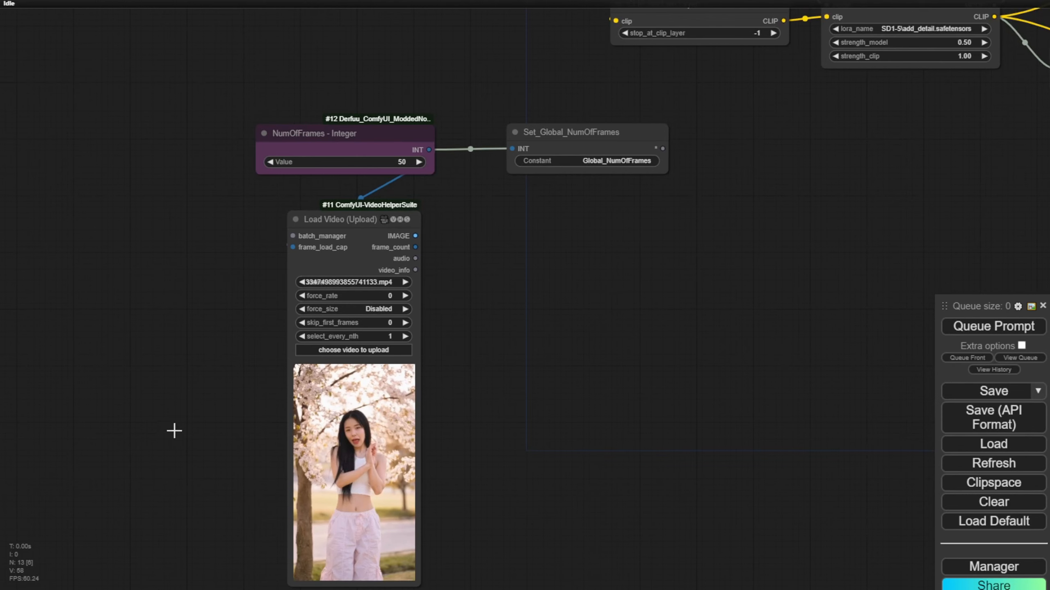
Add a Set_frame_count node, connect Load Video's frame_count output to it, and move it lower beside the video node.
{"action": "scroll", "coordinate": [568, 219], "scroll_direction": "up", "scroll_amount": 6}
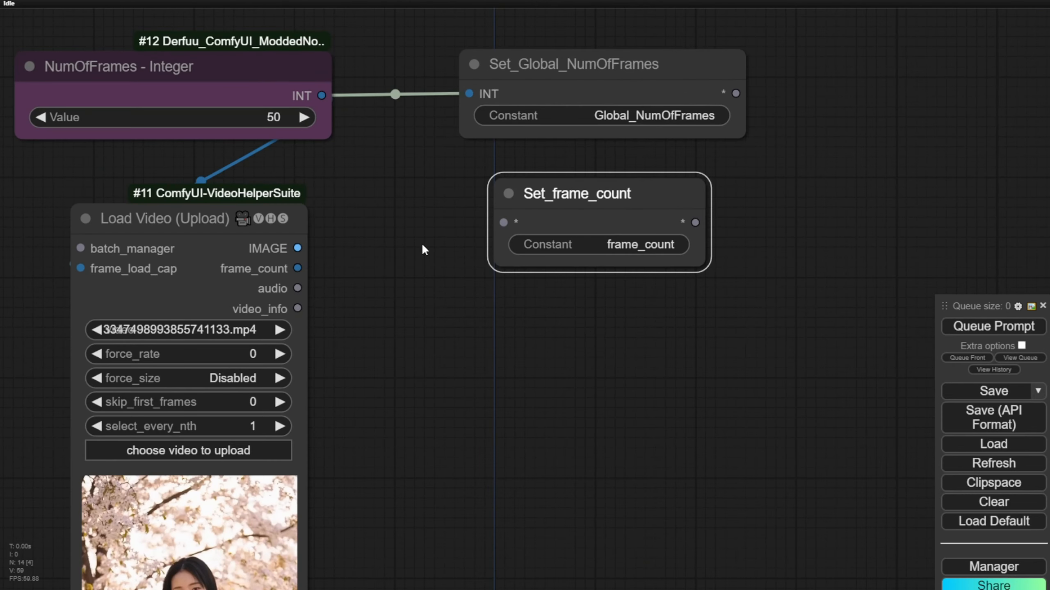
{"action": "left_click", "coordinate": [399, 354]}
{"action": "left_click_drag", "start_coordinate": [298, 268], "coordinate": [535, 255]}
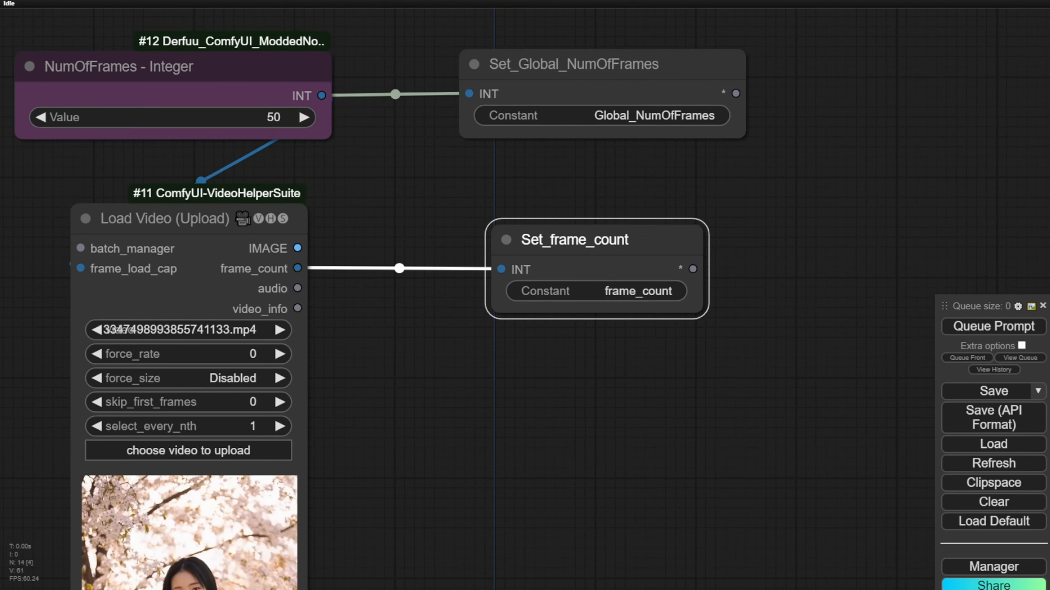
{"action": "left_click", "coordinate": [366, 169]}
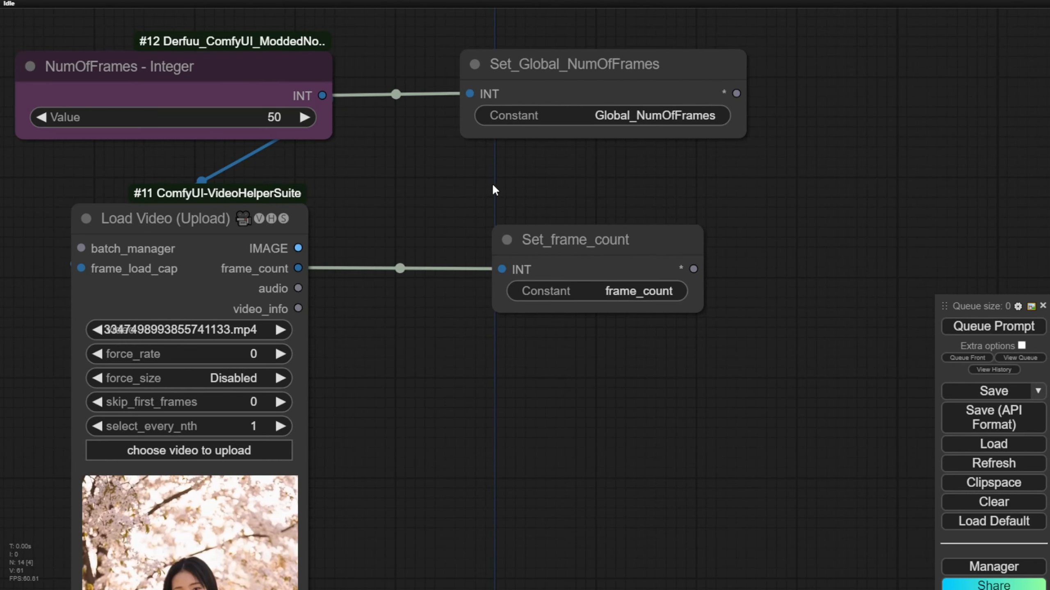
{"action": "scroll", "coordinate": [472, 359], "scroll_direction": "down", "scroll_amount": 2}
{"action": "left_click_drag", "start_coordinate": [473, 363], "coordinate": [409, 349]}
{"action": "left_click_drag", "start_coordinate": [506, 244], "coordinate": [494, 329]}
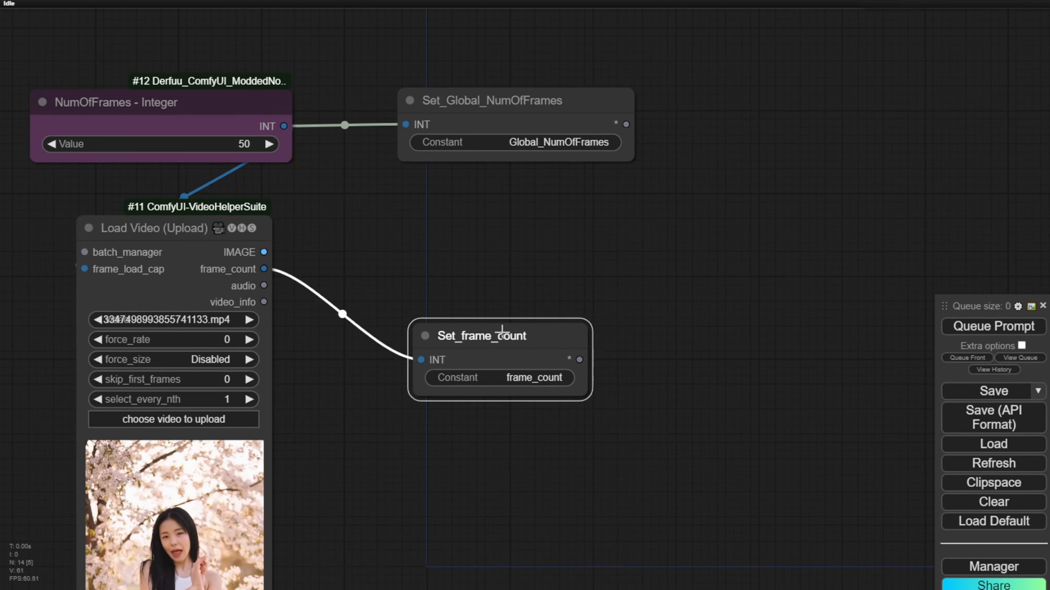
Add an Image Resize node fed by Load Video's IMAGE output and connect its IMAGE output to a Set_Init_Resize_Images node.
{"action": "left_click", "coordinate": [675, 234]}
{"action": "left_click_drag", "start_coordinate": [702, 222], "coordinate": [446, 243]}
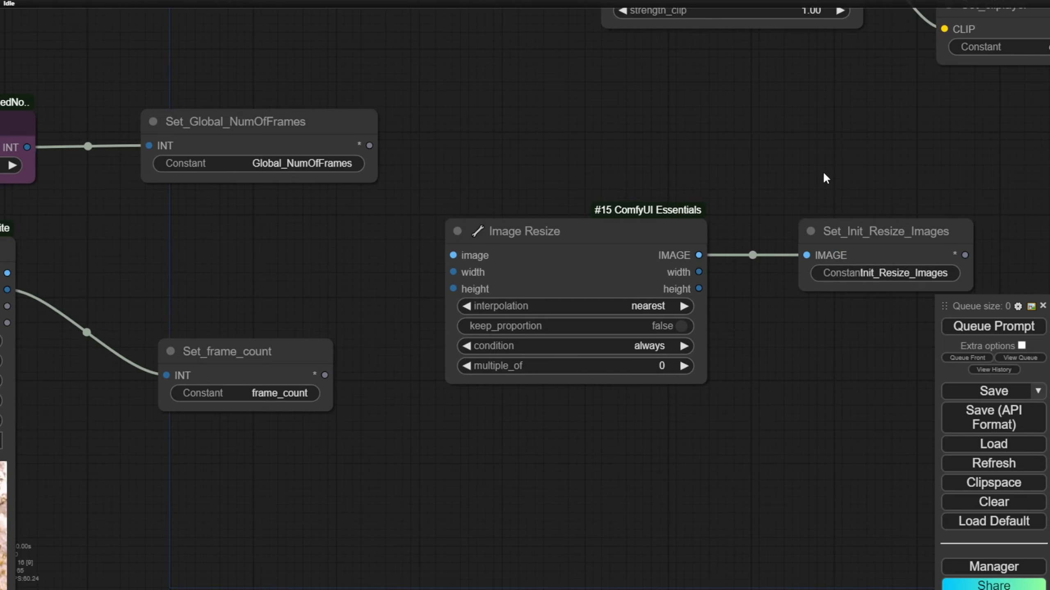
{"action": "left_click_drag", "start_coordinate": [824, 175], "coordinate": [617, 164]}
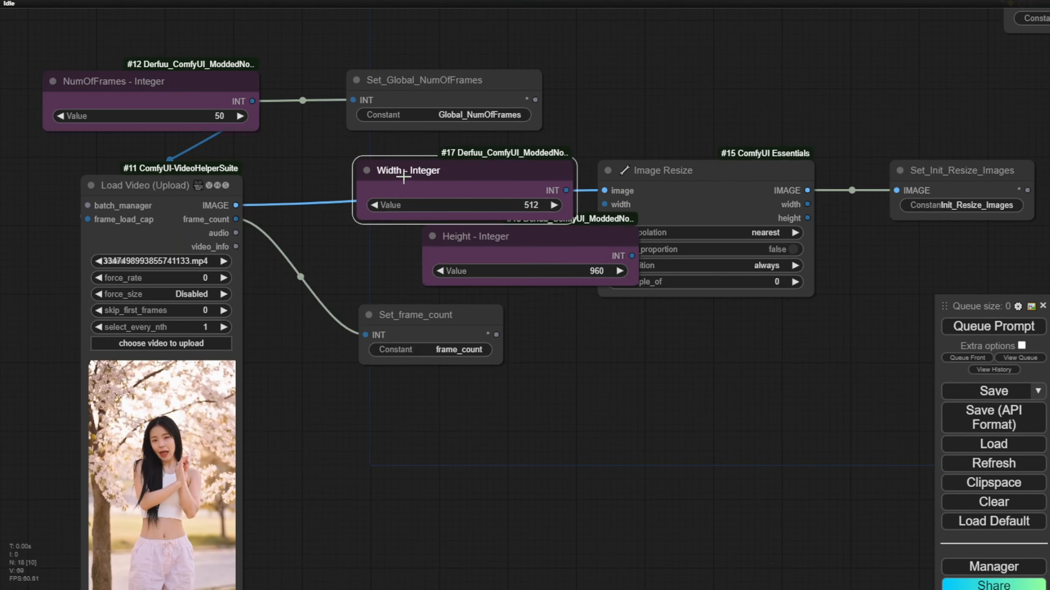
Connect Width - Integer (512) and Height - Integer (960) to Image Resize's width and height, and stack both above NumOfFrames - Integer.
{"action": "scroll", "coordinate": [495, 158], "scroll_direction": "up", "scroll_amount": 3}
{"action": "left_click_drag", "start_coordinate": [401, 371], "coordinate": [518, 286]}
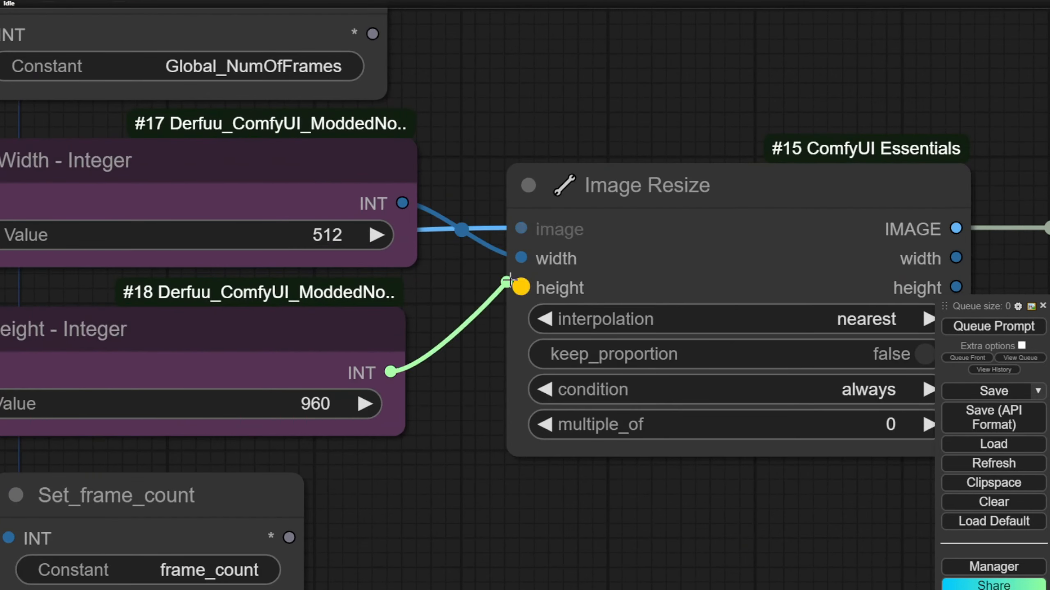
{"action": "scroll", "coordinate": [444, 392], "scroll_direction": "down", "scroll_amount": 10}
{"action": "left_click_drag", "start_coordinate": [436, 427], "coordinate": [499, 410]}
{"action": "left_click_drag", "start_coordinate": [395, 255], "coordinate": [143, 46]}
{"action": "left_click_drag", "start_coordinate": [402, 312], "coordinate": [175, 101]}
Tidy the layout of Set_Global_NumOfFrames, Set_frame_count, Image Resize and Set_Init_Resize_Images around the video loader.
{"action": "left_click_drag", "start_coordinate": [321, 34], "coordinate": [274, 94]}
{"action": "left_click", "coordinate": [333, 183]}
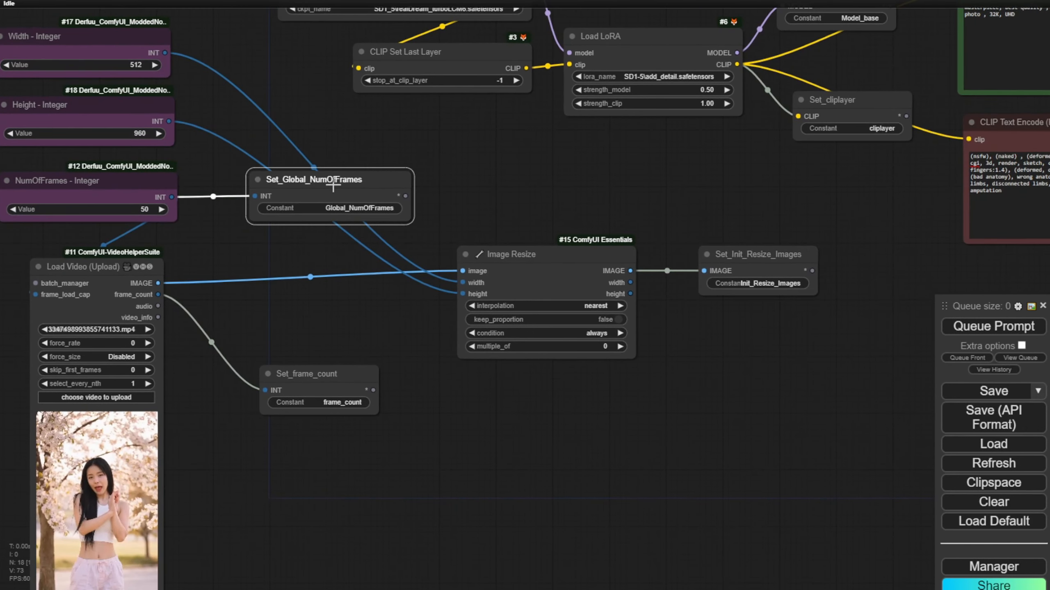
{"action": "left_click_drag", "start_coordinate": [347, 373], "coordinate": [358, 308]}
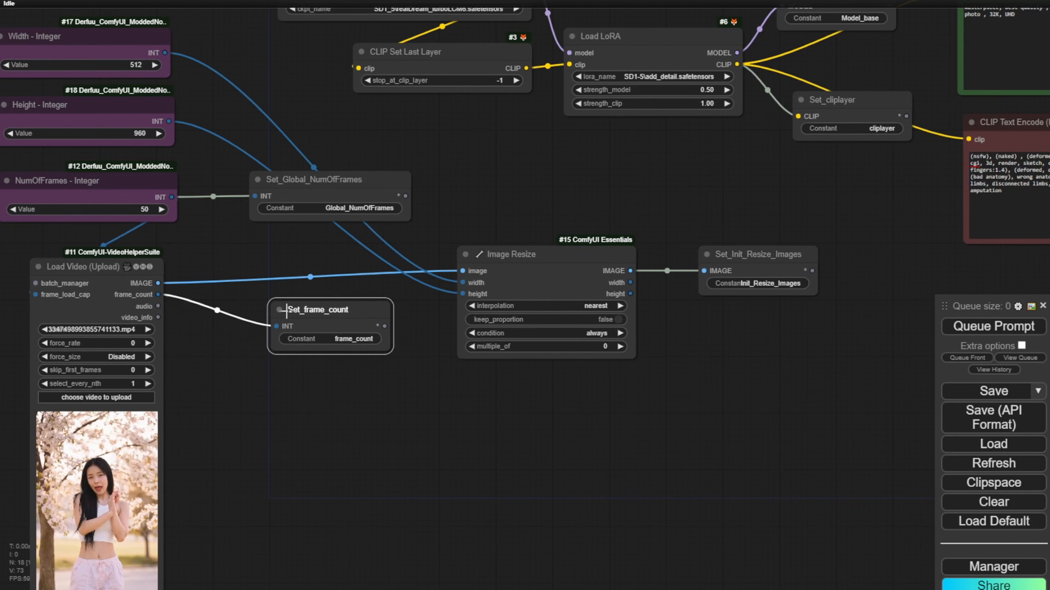
{"action": "left_click_drag", "start_coordinate": [551, 252], "coordinate": [514, 248]}
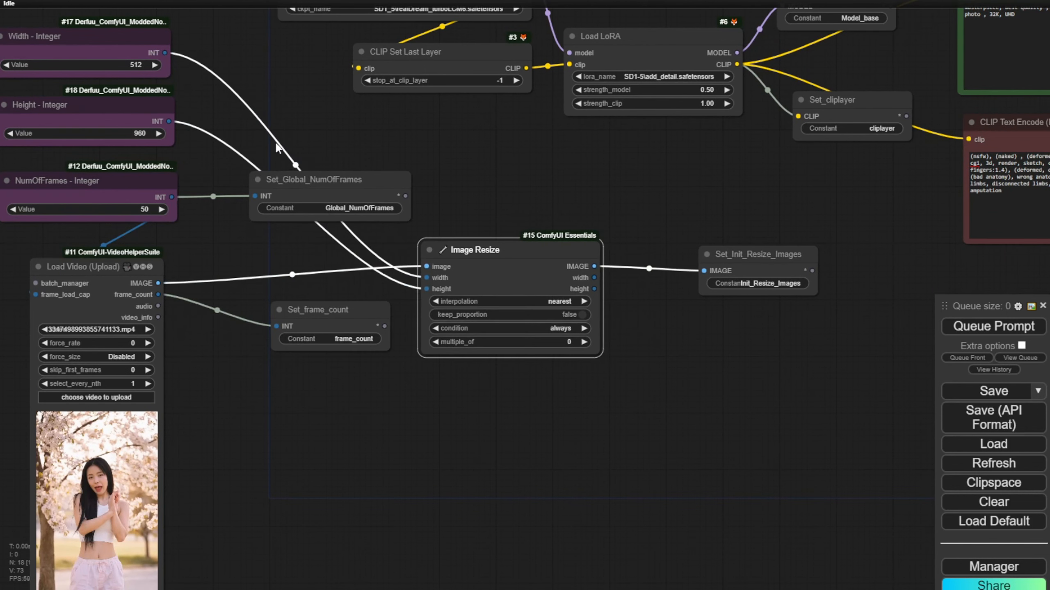
{"action": "left_click_drag", "start_coordinate": [297, 180], "coordinate": [290, 201]}
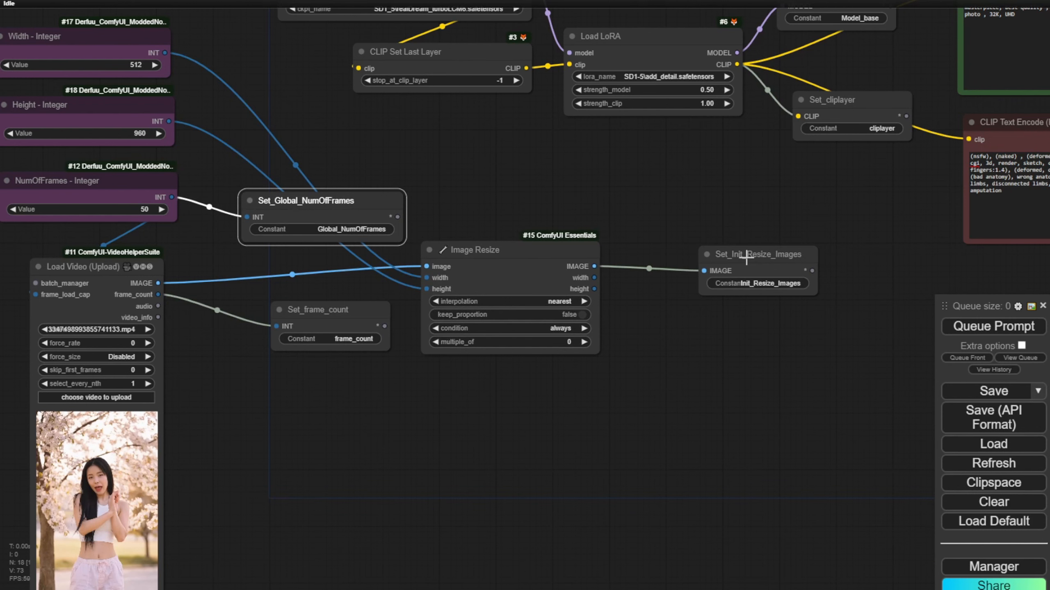
{"action": "mouse_move", "coordinate": [747, 258]}
{"action": "left_mouse_down"}
{"action": "mouse_move", "coordinate": [734, 242]}
{"action": "mouse_move", "coordinate": [735, 253]}
{"action": "left_mouse_up"}
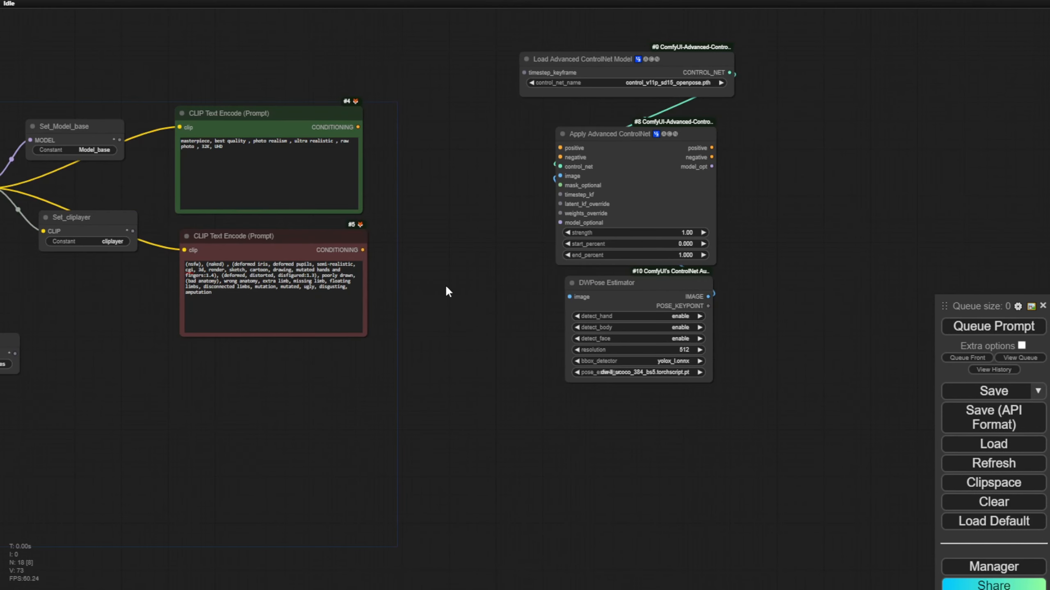
Add a Get node beside DWPose Estimator, connect it to the image input, and set its constant to Init_Resize_Images.
{"action": "double_click", "coordinate": [445, 285]}
{"action": "left_click", "coordinate": [461, 355]}
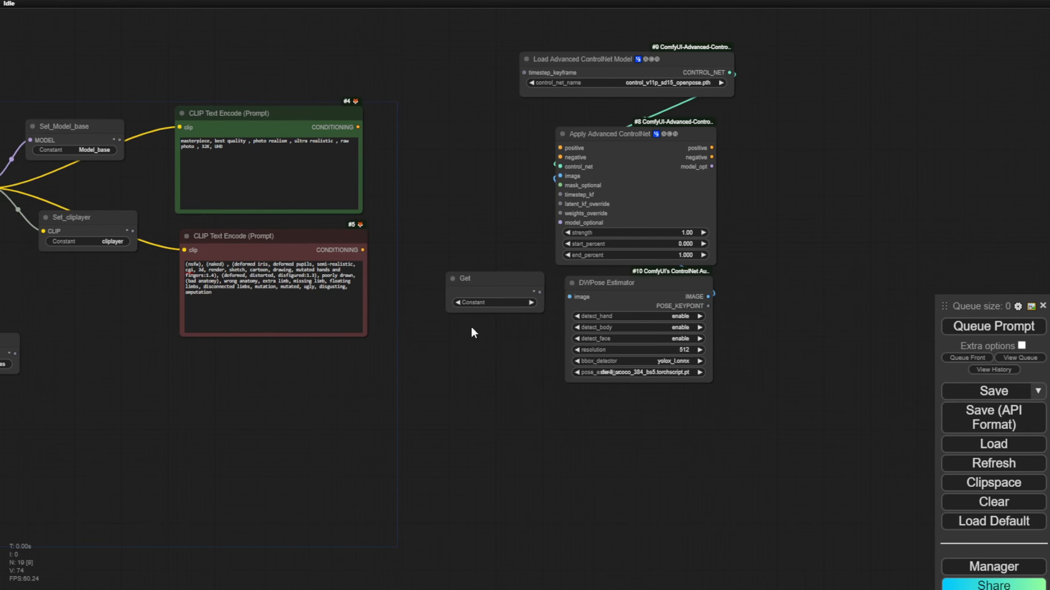
{"action": "scroll", "coordinate": [471, 326], "scroll_direction": "up", "scroll_amount": 8}
{"action": "scroll", "coordinate": [421, 241], "scroll_direction": "up", "scroll_amount": 4}
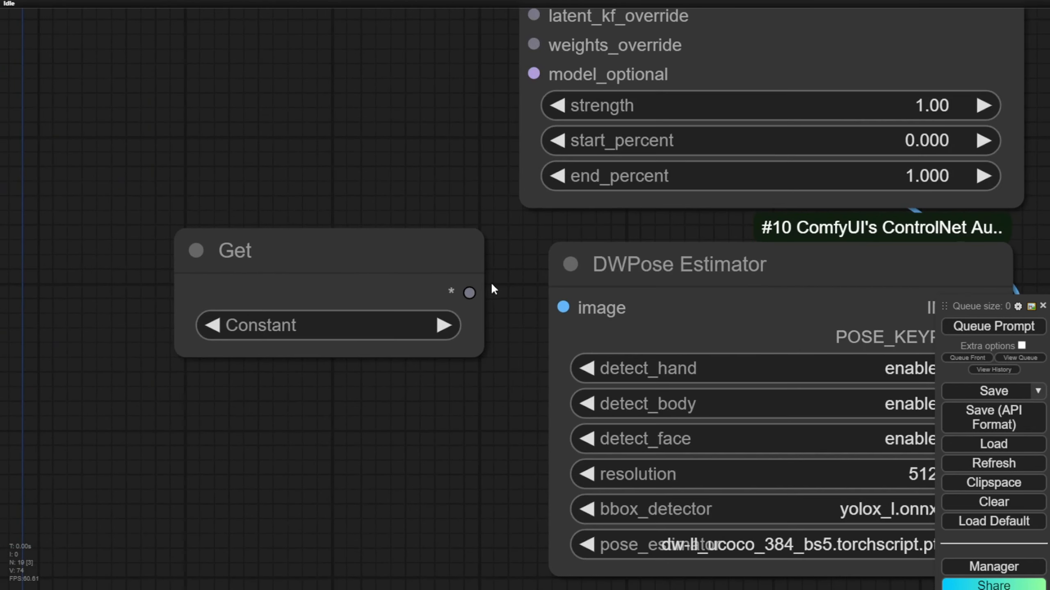
{"action": "left_click_drag", "start_coordinate": [470, 293], "coordinate": [562, 306]}
{"action": "left_click", "coordinate": [343, 333]}
{"action": "left_click", "coordinate": [347, 325]}
{"action": "left_click", "coordinate": [417, 176]}
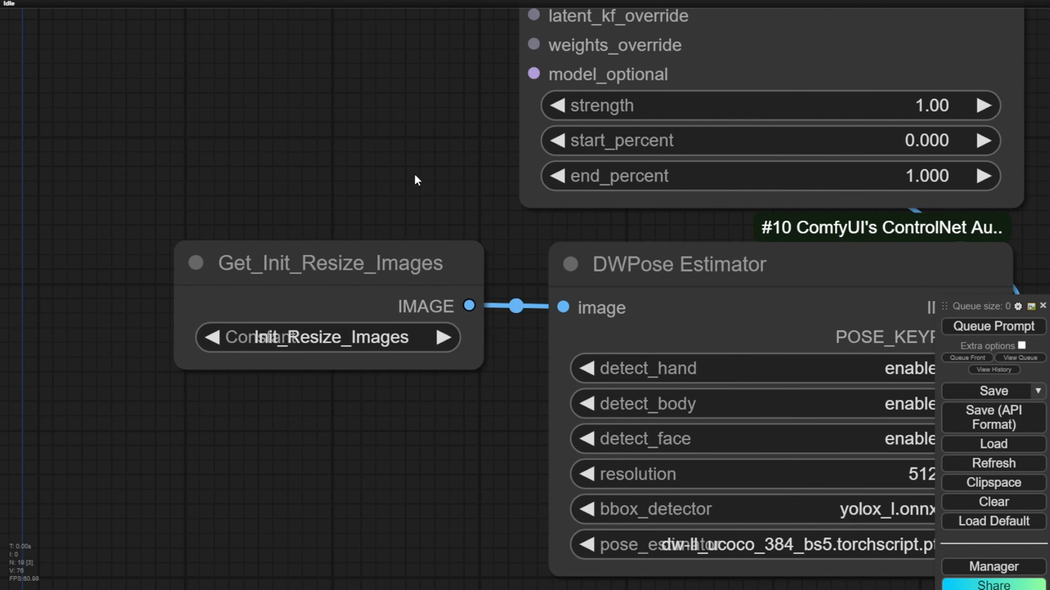
Connect the green and red prompts' CONDITIONING outputs to the positive and negative inputs of Apply Advanced ControlNet.
{"action": "scroll", "coordinate": [417, 176], "scroll_direction": "down", "scroll_amount": 9}
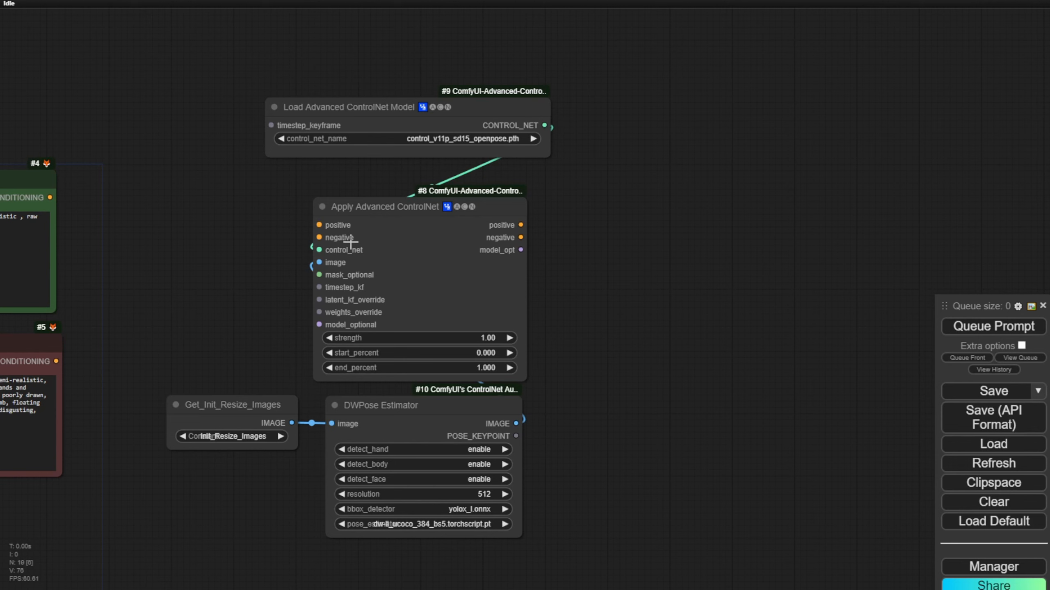
{"action": "left_click_drag", "start_coordinate": [417, 198], "coordinate": [429, 182]}
{"action": "left_click_drag", "start_coordinate": [199, 293], "coordinate": [390, 307]}
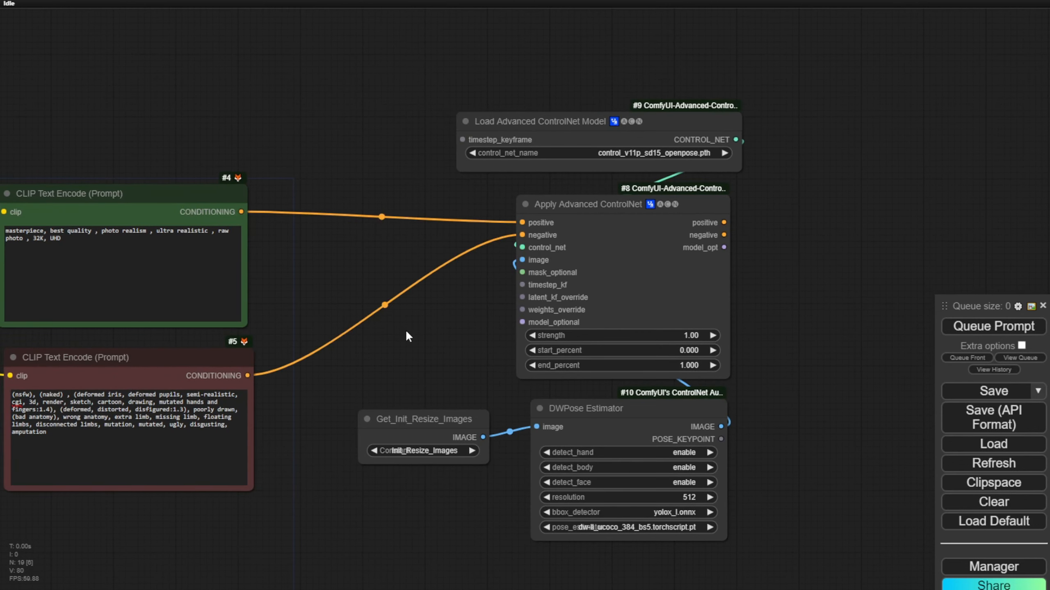
{"action": "left_click_drag", "start_coordinate": [648, 420], "coordinate": [651, 410]}
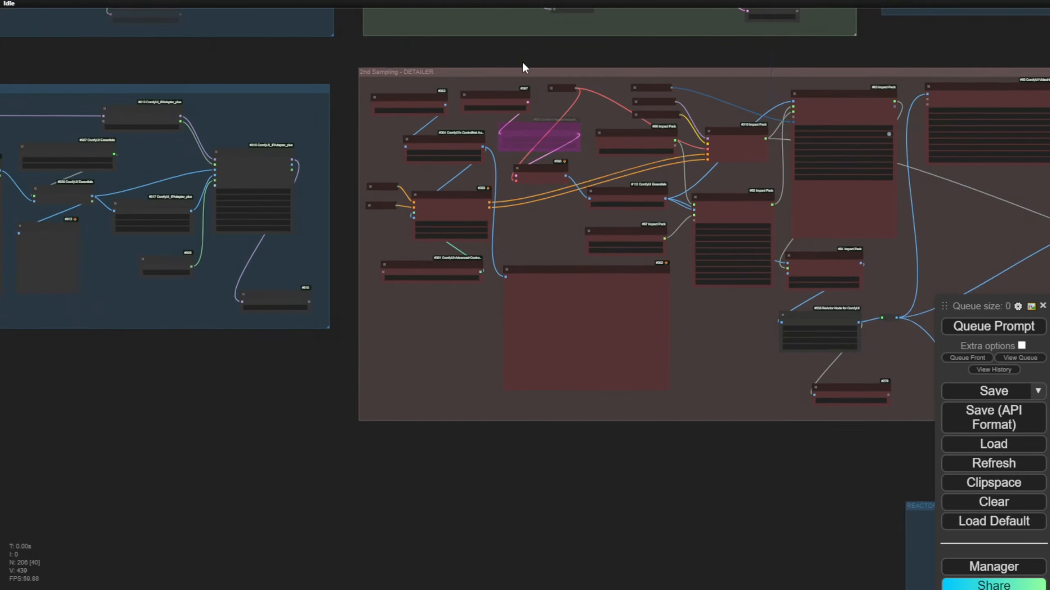
Copy the HED AIO Aux Preprocessor and softedge ControlNet loader from the DETAILER group beside the openpose ControlNet, adding another Apply Advanced ControlNet.
{"action": "scroll", "coordinate": [339, 121], "scroll_direction": "up", "scroll_amount": 6}
{"action": "scroll", "coordinate": [338, 127], "scroll_direction": "down", "scroll_amount": 2}
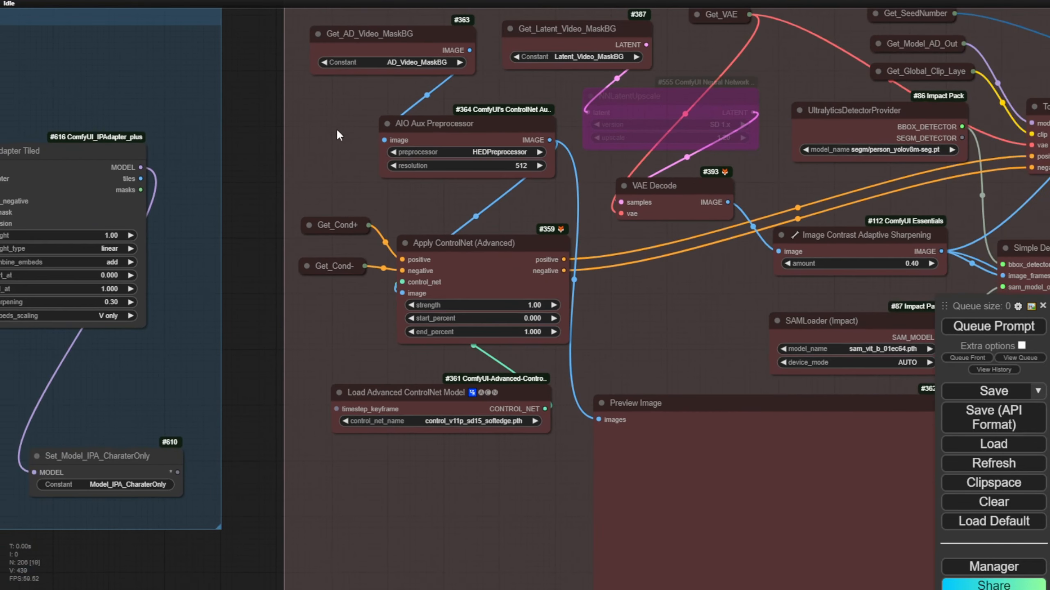
{"action": "left_click", "coordinate": [462, 130]}
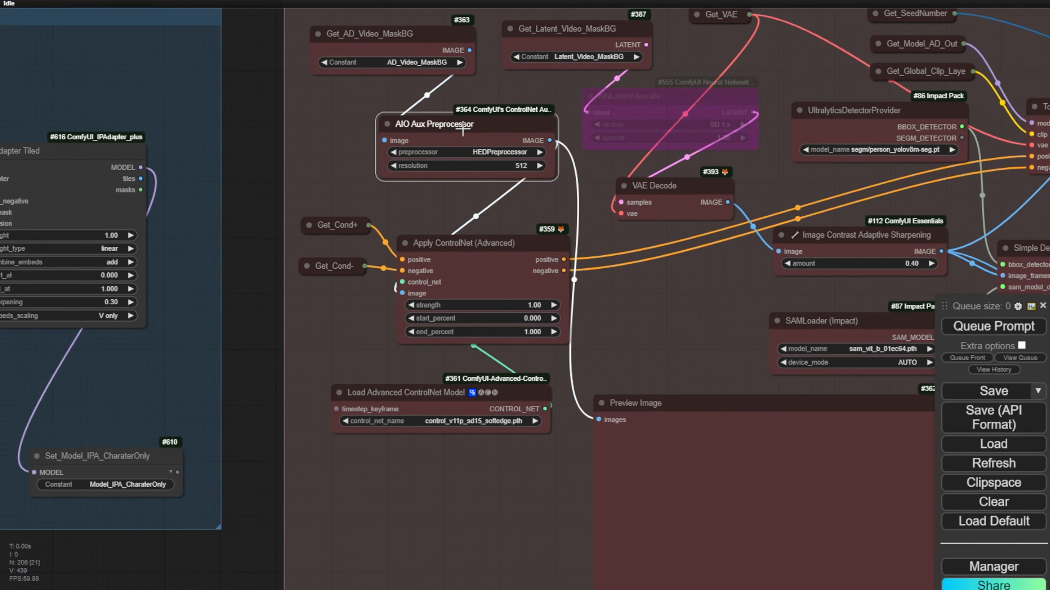
{"action": "left_click", "coordinate": [485, 274], "text": "shift"}
{"action": "left_click", "coordinate": [466, 396], "text": "shift"}
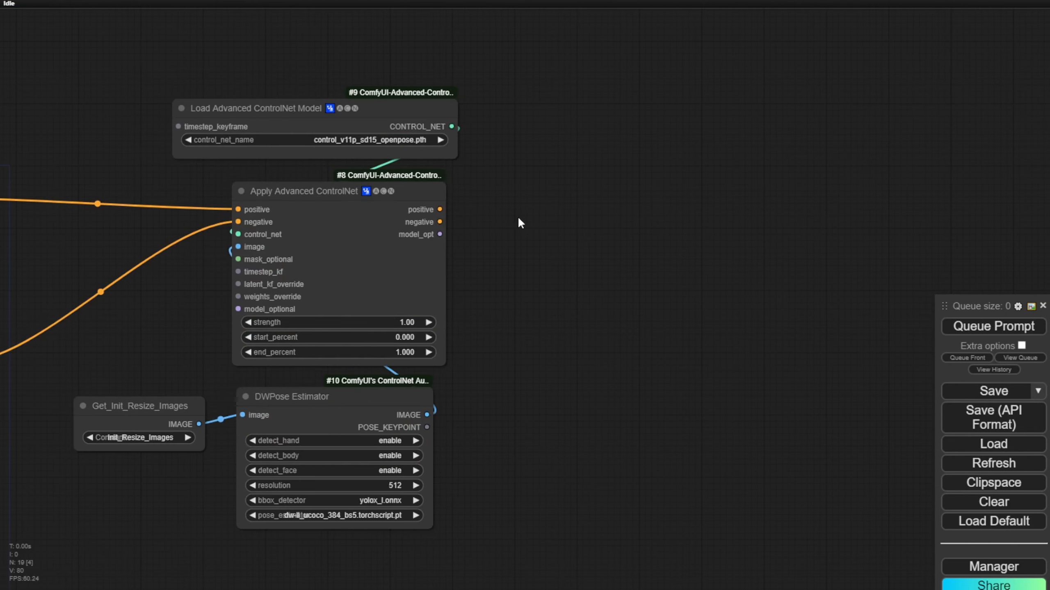
{"action": "left_click_drag", "start_coordinate": [517, 217], "coordinate": [618, 160]}
{"action": "key", "text": "ctrl+v"}
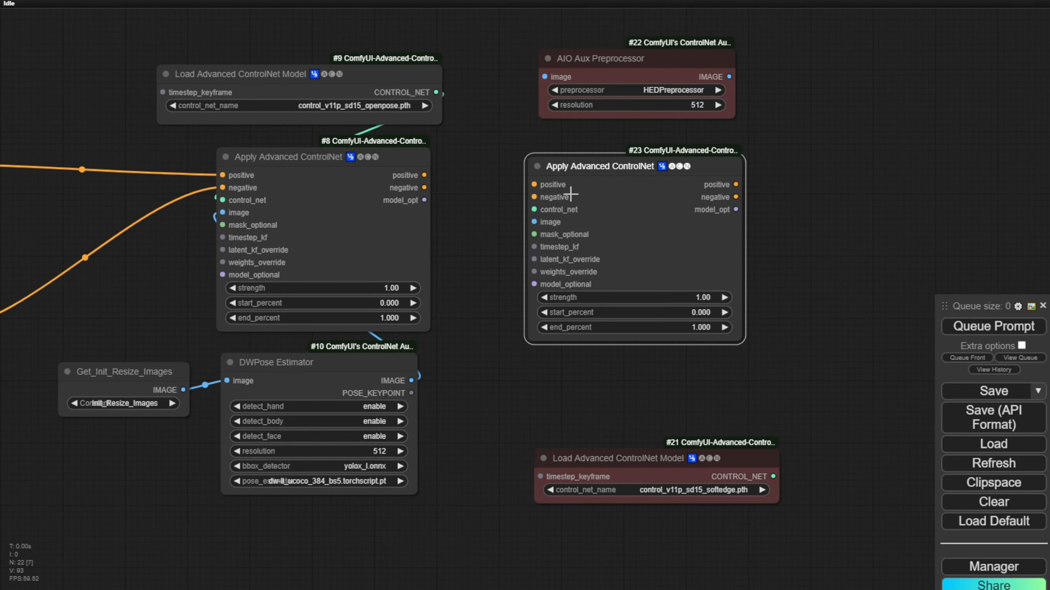
Connect the first ControlNet's positive and negative outputs, the softedge CONTROL_NET and the AIO Aux Preprocessor's IMAGE to the second Apply Advanced ControlNet.
{"action": "left_click_drag", "start_coordinate": [424, 175], "coordinate": [534, 185]}
{"action": "left_click_drag", "start_coordinate": [424, 187], "coordinate": [534, 197]}
{"action": "left_click_drag", "start_coordinate": [783, 484], "coordinate": [534, 209]}
{"action": "left_click", "coordinate": [451, 322]}
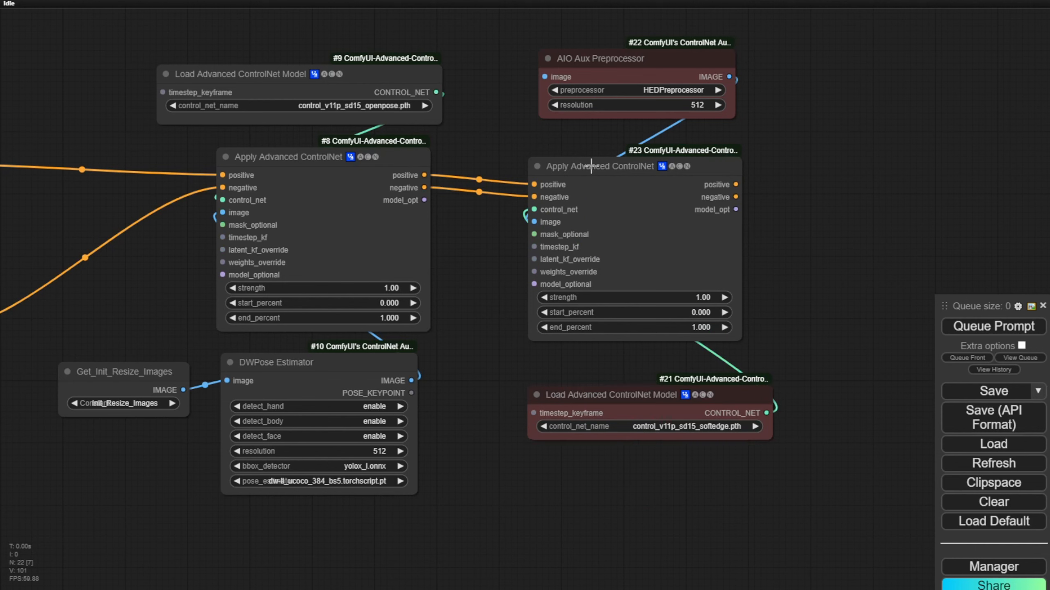
Place the softedge loader above and AIO Aux Preprocessor below the second Apply Advanced ControlNet, connecting Get_Init_Resize_Images to the preprocessor's image input.
{"action": "left_click_drag", "start_coordinate": [583, 134], "coordinate": [595, 292]}
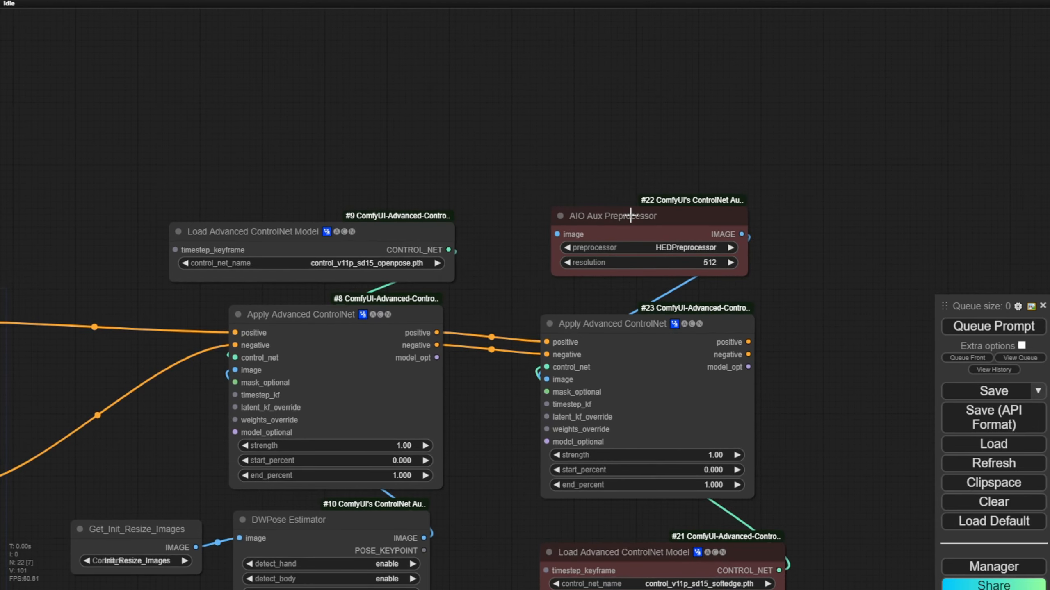
{"action": "left_click_drag", "start_coordinate": [630, 214], "coordinate": [604, 57]}
{"action": "left_click_drag", "start_coordinate": [613, 547], "coordinate": [586, 225]}
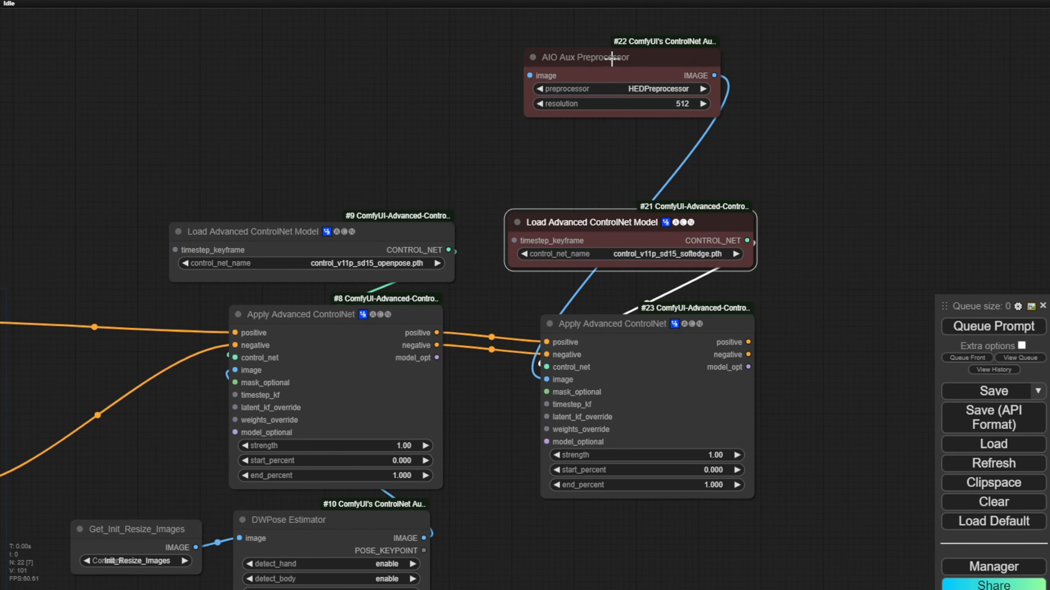
{"action": "left_click_drag", "start_coordinate": [612, 57], "coordinate": [632, 537]}
{"action": "left_click_drag", "start_coordinate": [108, 519], "coordinate": [138, 212]}
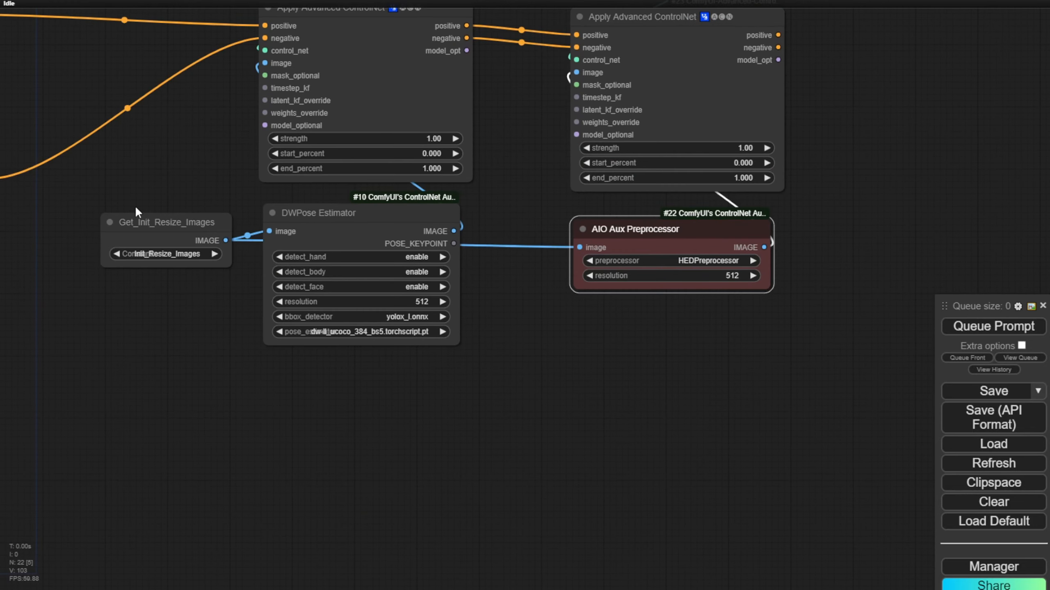
{"action": "scroll", "coordinate": [570, 157], "scroll_direction": "down", "scroll_amount": 2}
{"action": "left_click", "coordinate": [569, 157]}
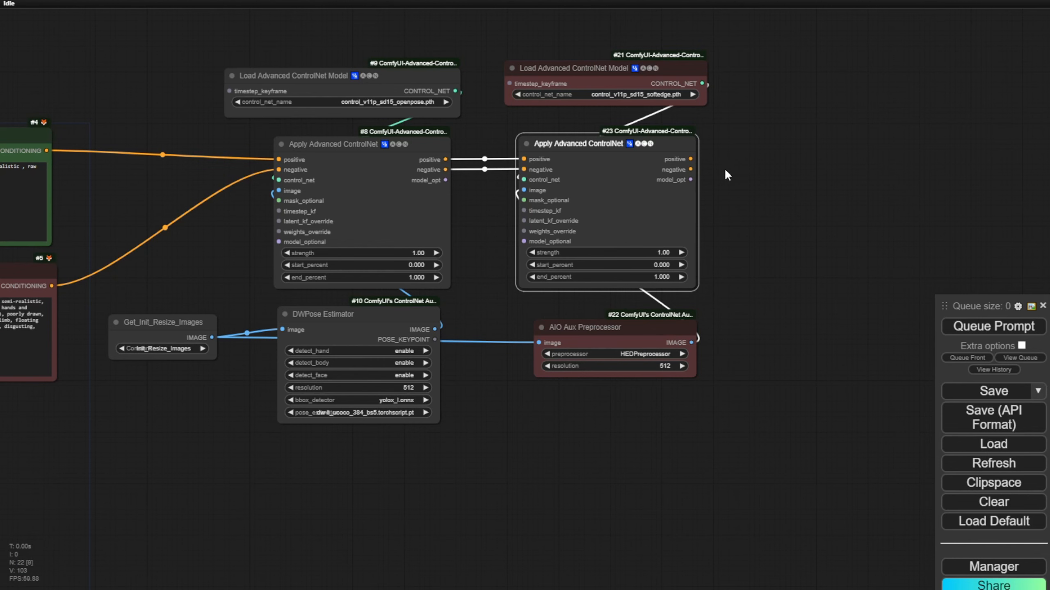
Add a Depth Anything node beside the AIO Aux Preprocessor and connect Get_Init_Resize_Images to its image input.
{"action": "scroll", "coordinate": [562, 200], "scroll_direction": "up", "scroll_amount": 5}
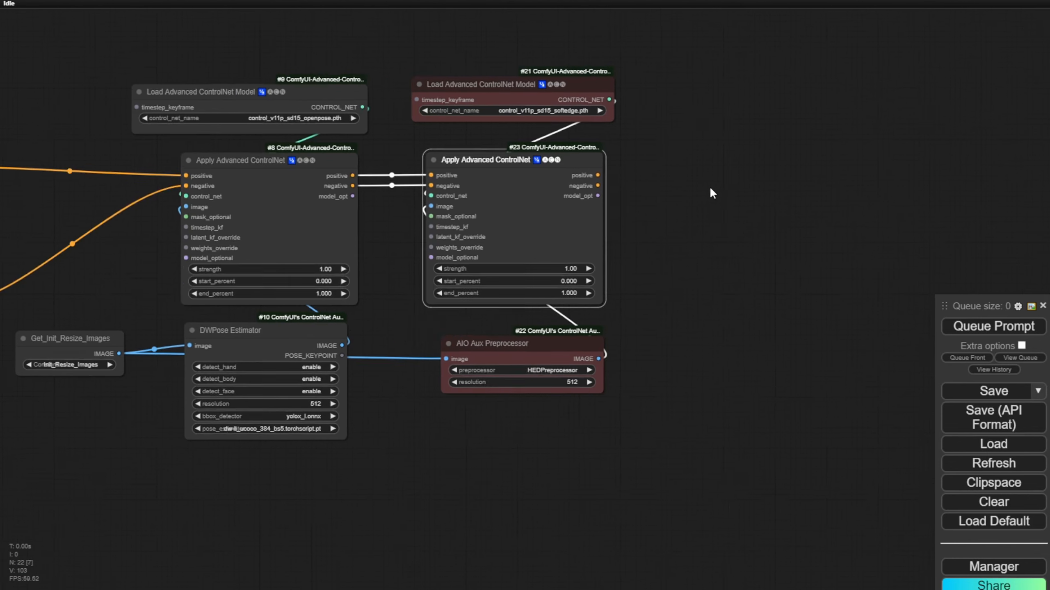
{"action": "double_click", "coordinate": [559, 204]}
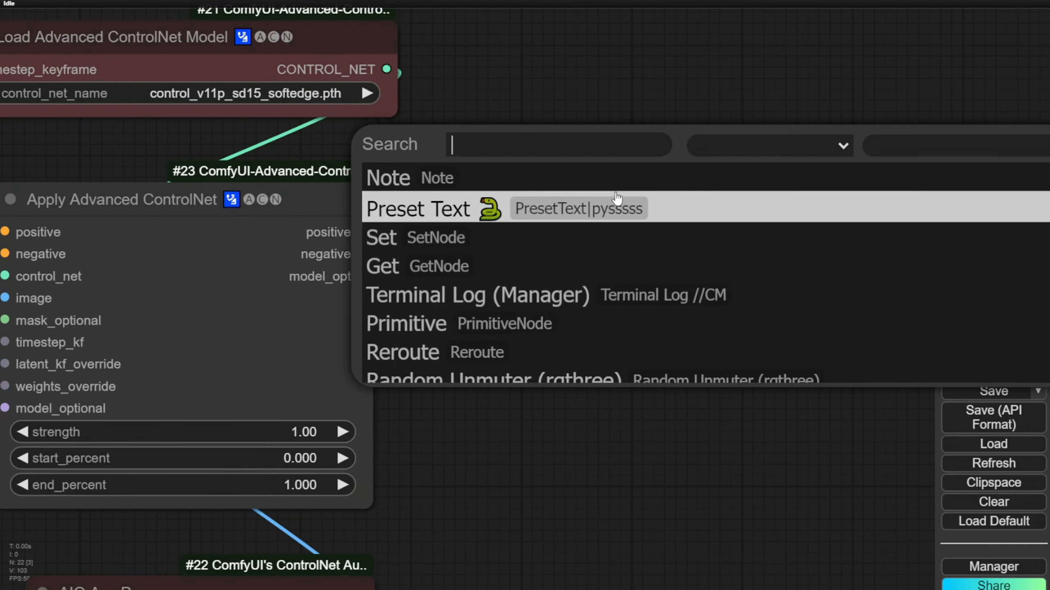
{"action": "type", "text": "Dep"}
{"action": "key", "text": "BackSpace"}
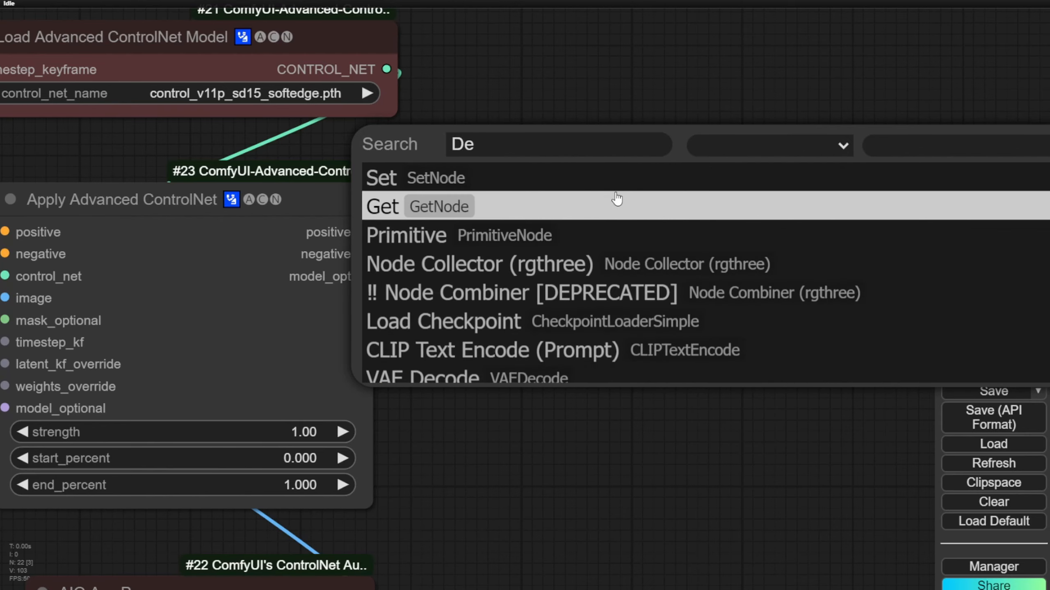
{"action": "type", "text": "pth A"}
{"action": "left_click", "coordinate": [617, 198]}
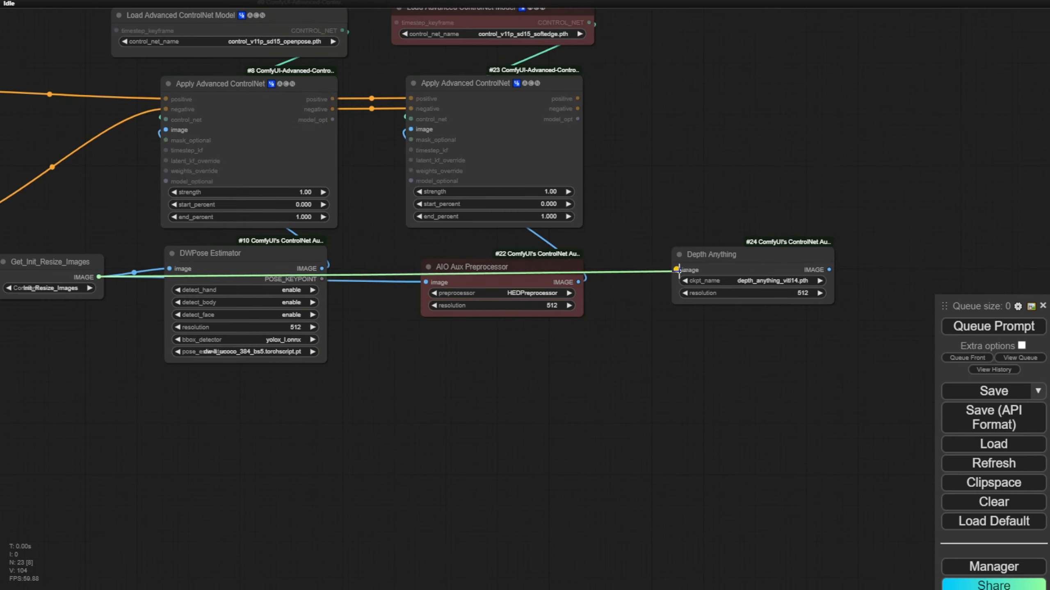
Copy the ControlNet loader and Apply Advanced ControlNet above Depth Anything and connect the second ControlNet's positive and negative outputs to the copy.
{"action": "key", "text": "ctrl+v"}
{"action": "left_click_drag", "start_coordinate": [790, 313], "coordinate": [586, 116]}
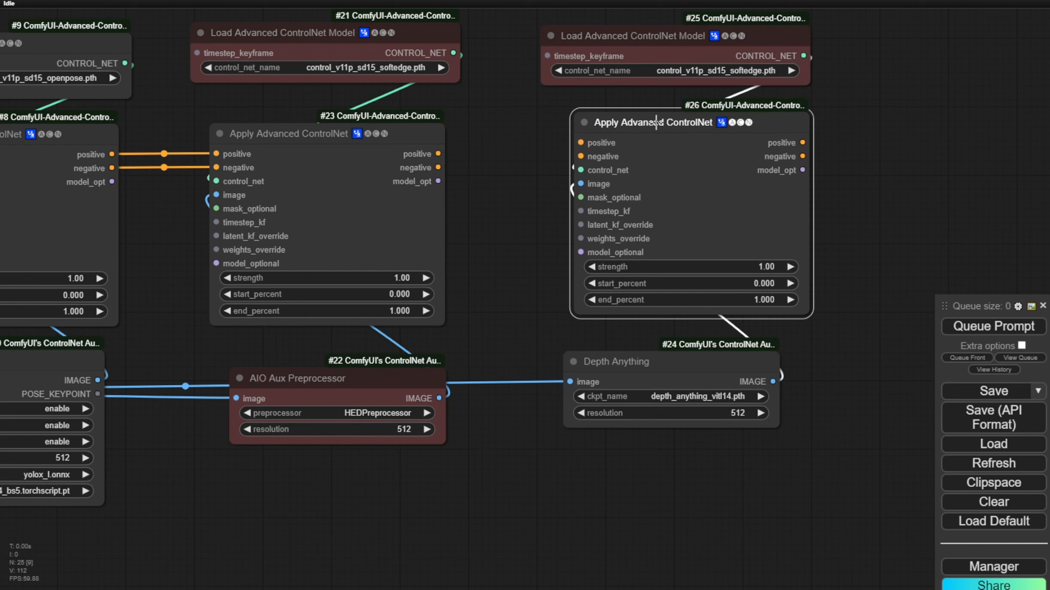
{"action": "left_click_drag", "start_coordinate": [656, 122], "coordinate": [648, 122]}
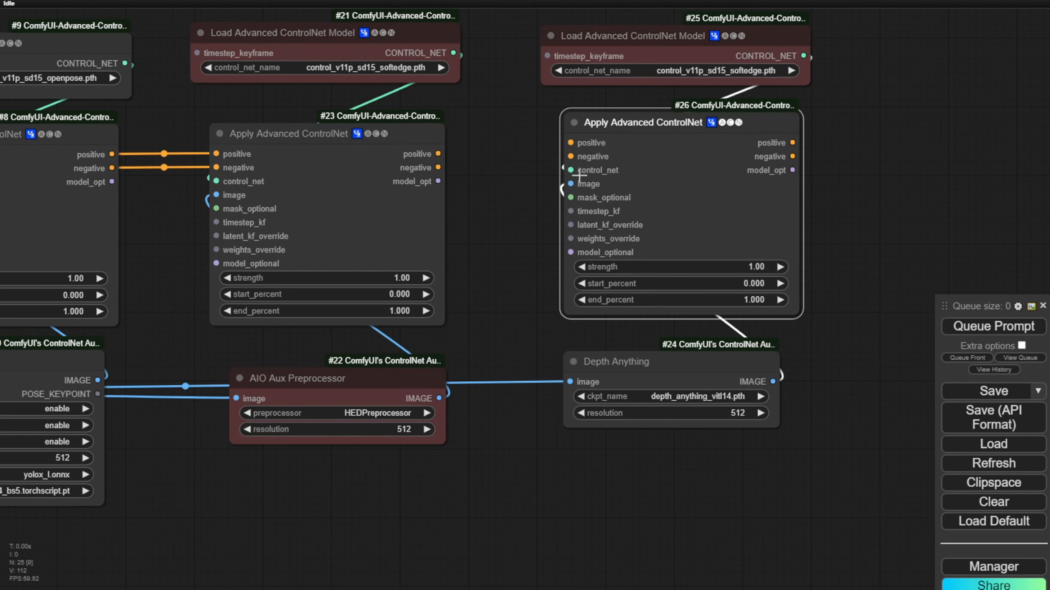
{"action": "left_click_drag", "start_coordinate": [438, 153], "coordinate": [570, 143]}
{"action": "left_click_drag", "start_coordinate": [438, 167], "coordinate": [569, 156]}
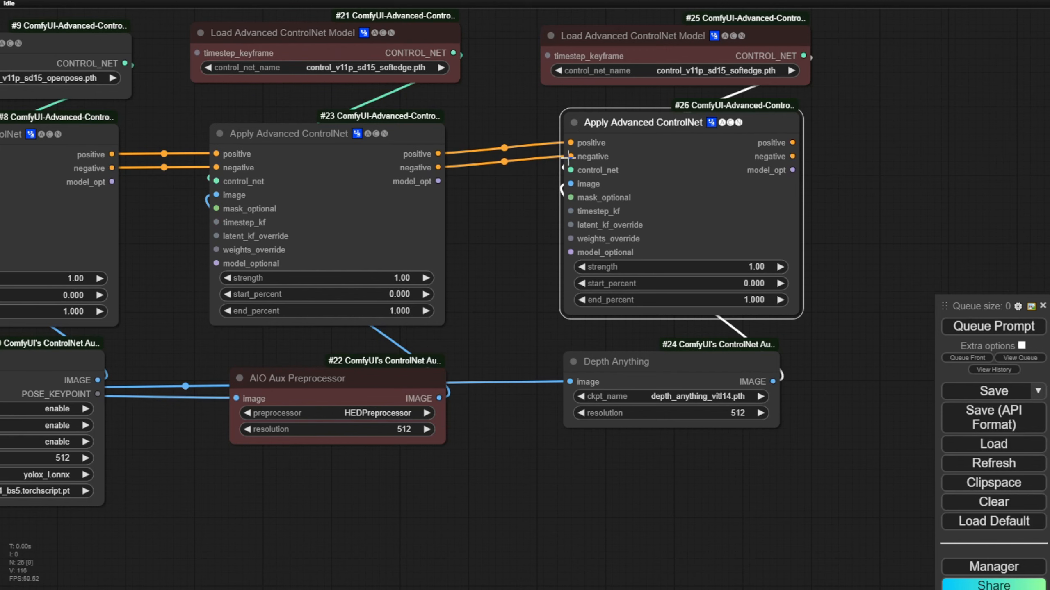
Add two Set nodes for the third ControlNet's positive and negative outputs, with constants Cond+ and Cond-.
{"action": "scroll", "coordinate": [502, 206], "scroll_direction": "down", "scroll_amount": 5}
{"action": "left_click_drag", "start_coordinate": [504, 235], "coordinate": [545, 223]}
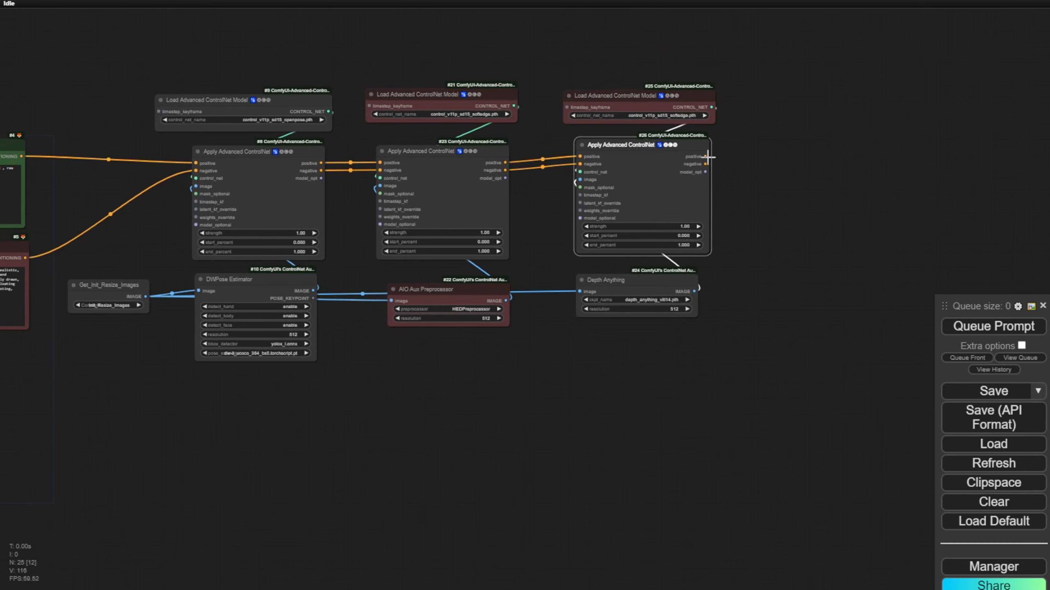
{"action": "left_click_drag", "start_coordinate": [767, 152], "coordinate": [549, 161]}
{"action": "scroll", "coordinate": [550, 165], "scroll_direction": "up", "scroll_amount": 7}
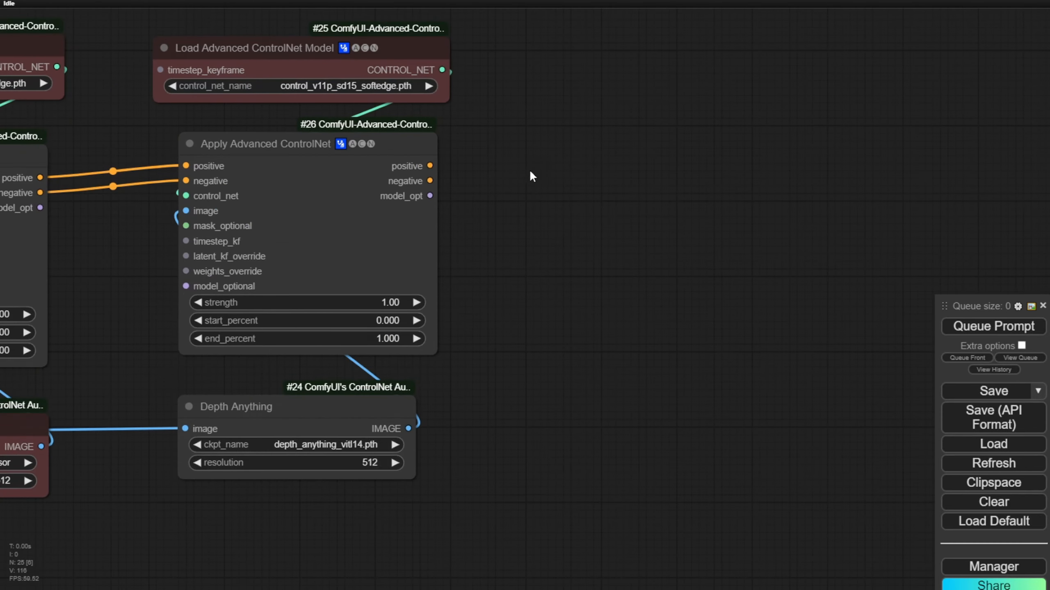
{"action": "double_click", "coordinate": [550, 139]}
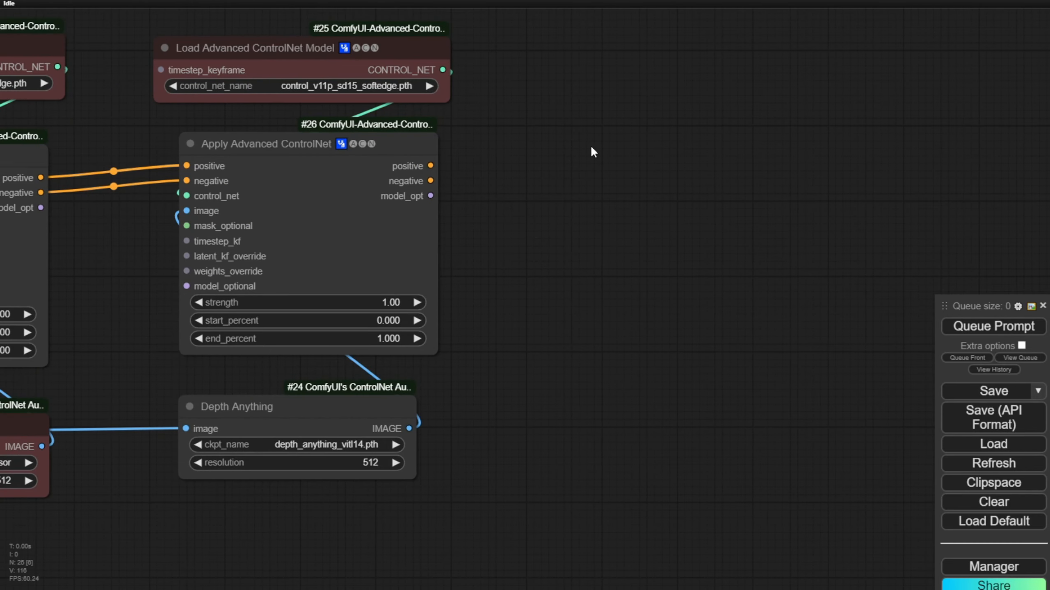
{"action": "double_click", "coordinate": [592, 148]}
{"action": "left_click", "coordinate": [588, 193]}
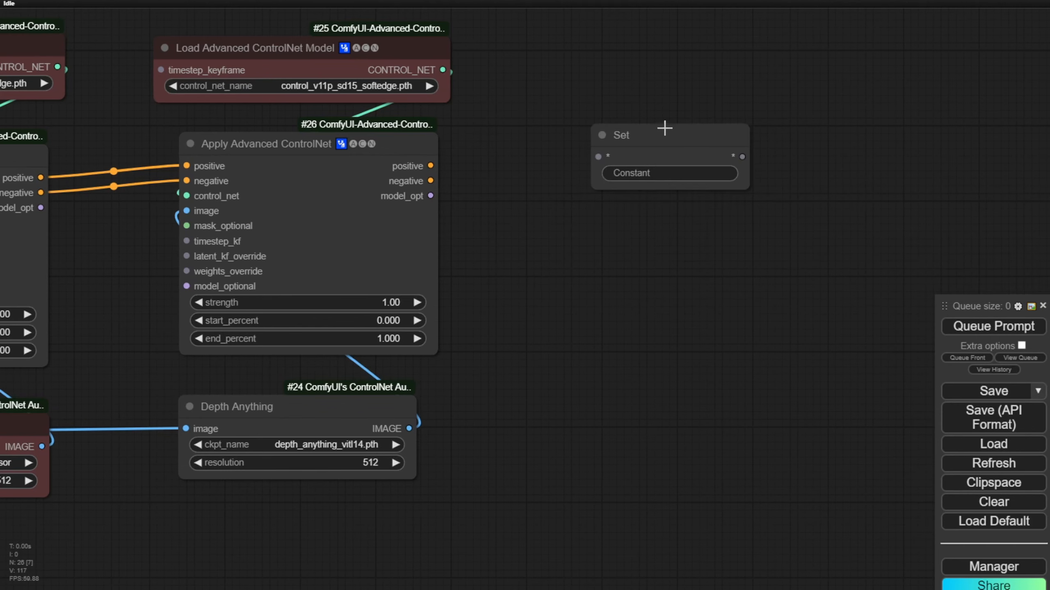
{"action": "key", "text": "ctrl+c"}
{"action": "key", "text": "ctrl+v"}
{"action": "left_click_drag", "start_coordinate": [702, 236], "coordinate": [651, 232]}
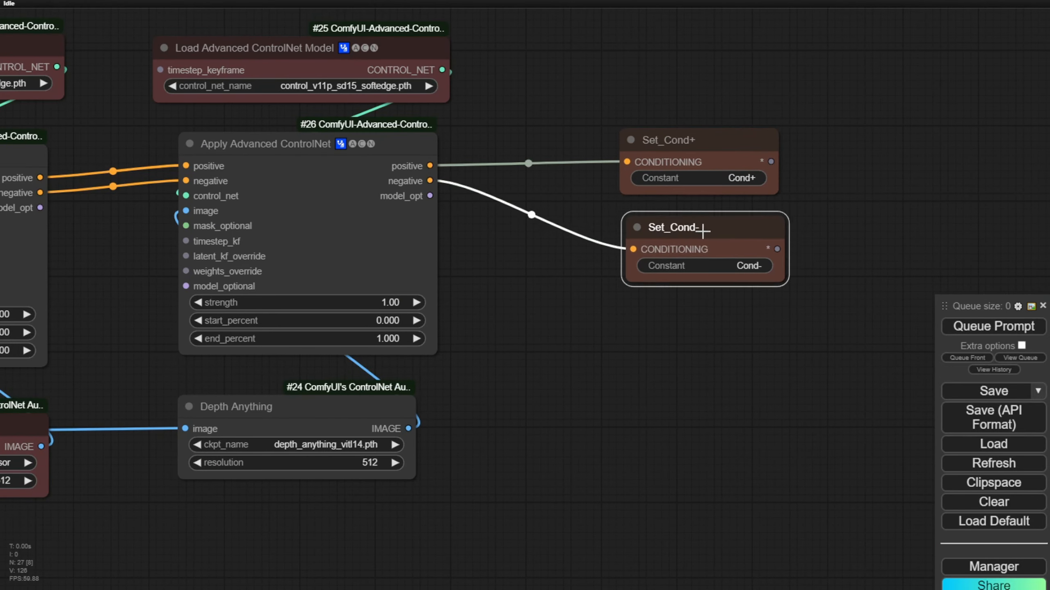
Collapse the Set_Cond+ and Set_Cond- nodes and stack them closely beside the third ControlNet.
{"action": "left_click", "coordinate": [630, 140]}
{"action": "left_click", "coordinate": [637, 227]}
{"action": "left_click_drag", "start_coordinate": [659, 227], "coordinate": [660, 182]}
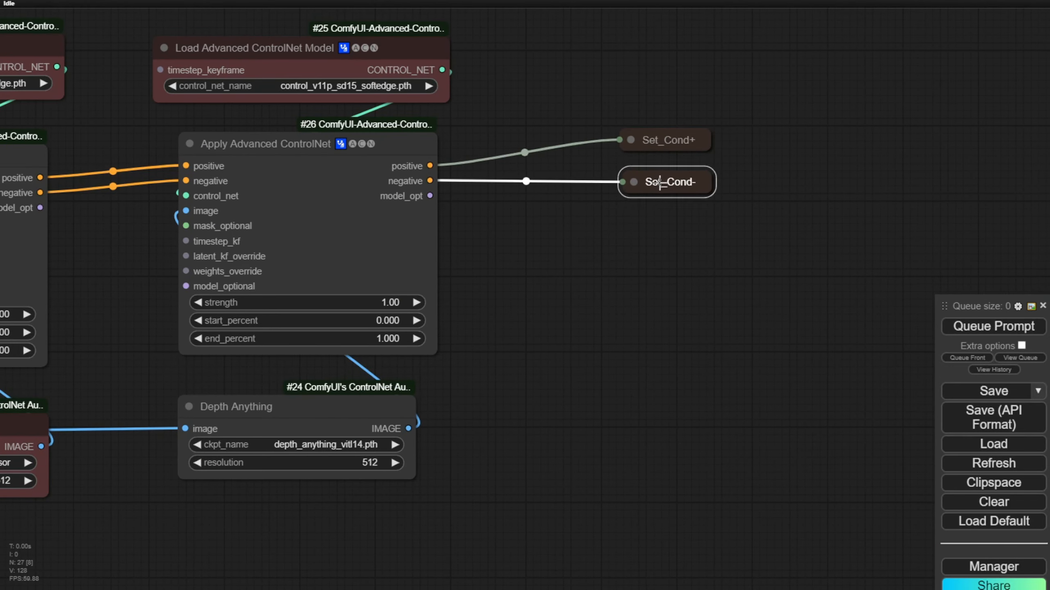
Add a group titled Load Video in the empty area below the video input nodes.
{"action": "scroll", "coordinate": [581, 340], "scroll_direction": "down", "scroll_amount": 5}
{"action": "scroll", "coordinate": [836, 297], "scroll_direction": "down", "scroll_amount": 1}
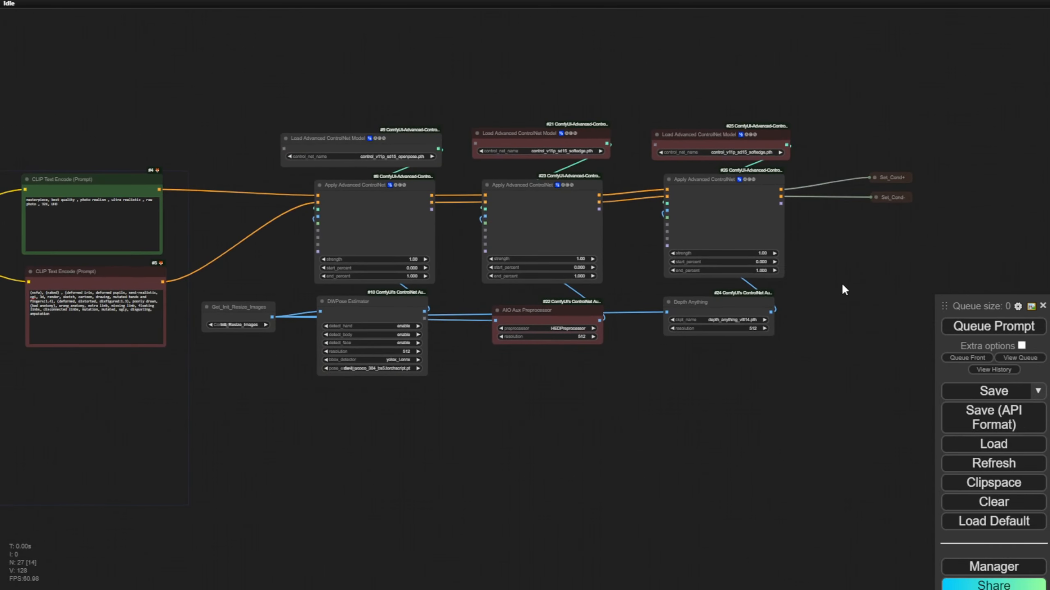
{"action": "scroll", "coordinate": [830, 289], "scroll_direction": "down", "scroll_amount": 3}
{"action": "scroll", "coordinate": [468, 420], "scroll_direction": "down", "scroll_amount": 2}
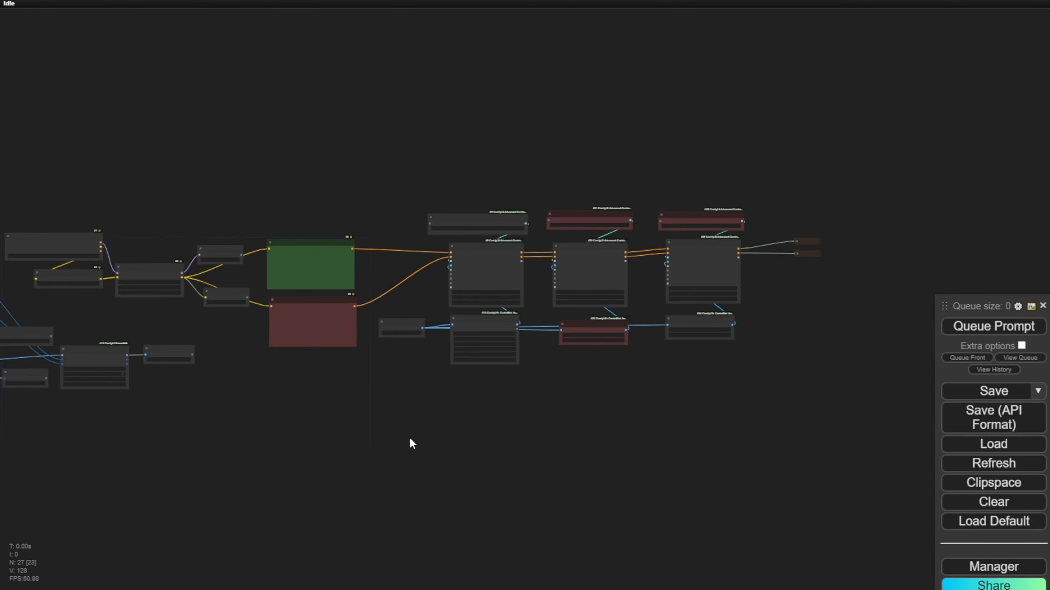
{"action": "left_click_drag", "start_coordinate": [410, 441], "coordinate": [555, 357]}
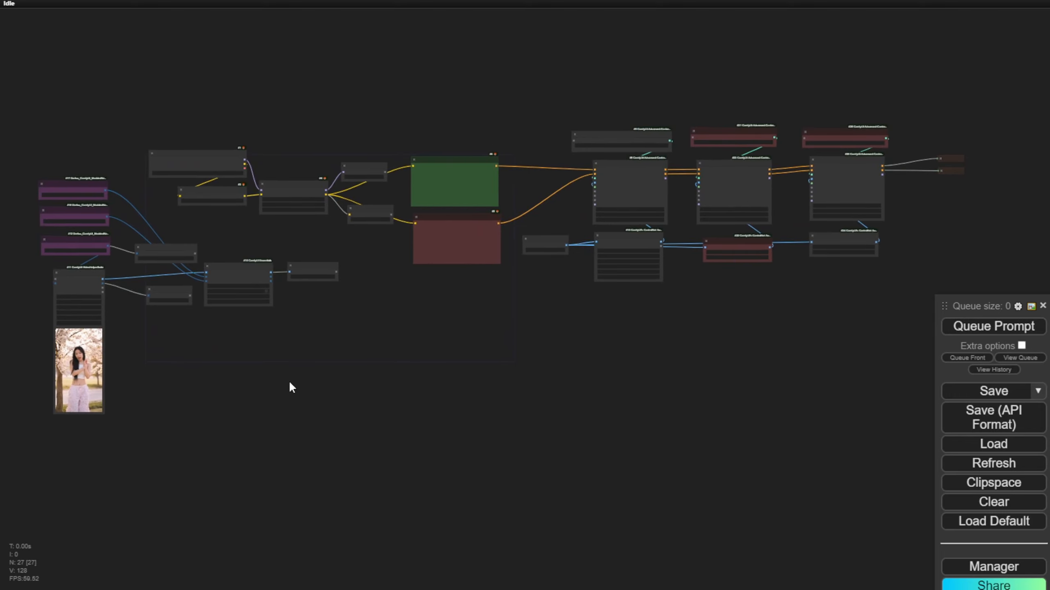
{"action": "left_click_drag", "start_coordinate": [291, 387], "coordinate": [426, 233]}
{"action": "right_click", "coordinate": [196, 372]}
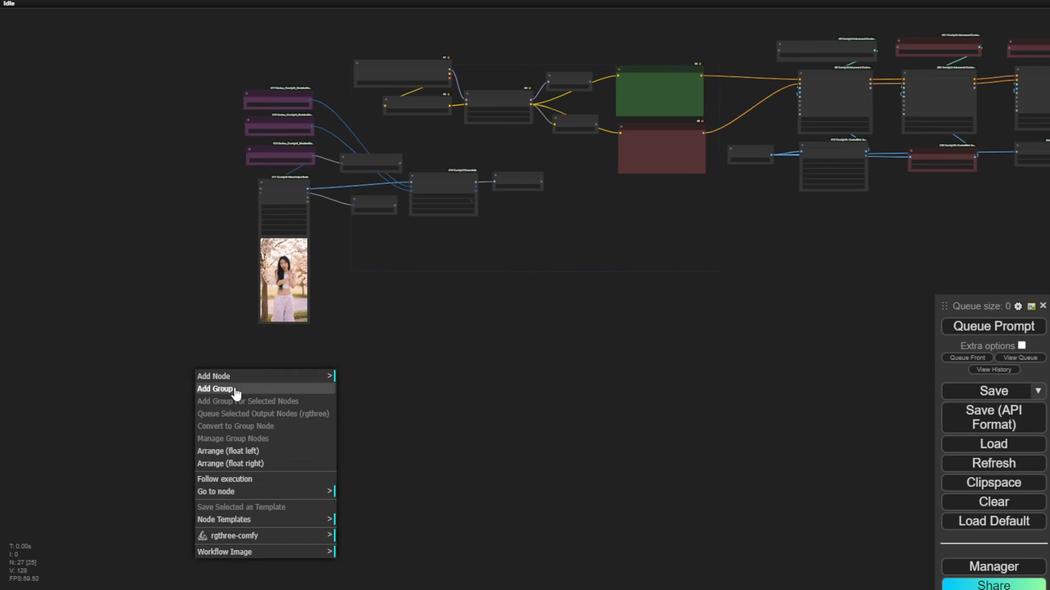
{"action": "left_click", "coordinate": [235, 392]}
{"action": "double_click", "coordinate": [285, 385]}
{"action": "type", "text": "Load Video"}
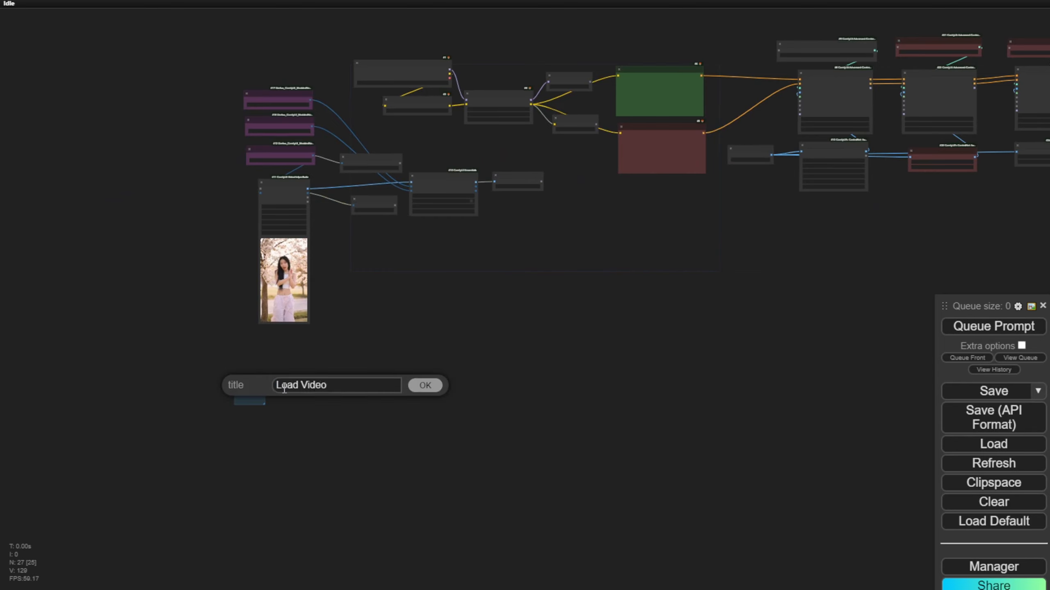
{"action": "key", "text": "Return"}
Enlarge the Load Video group and position it with the video input nodes below the checkpoint nodes.
{"action": "left_click_drag", "start_coordinate": [256, 390], "coordinate": [211, 92]}
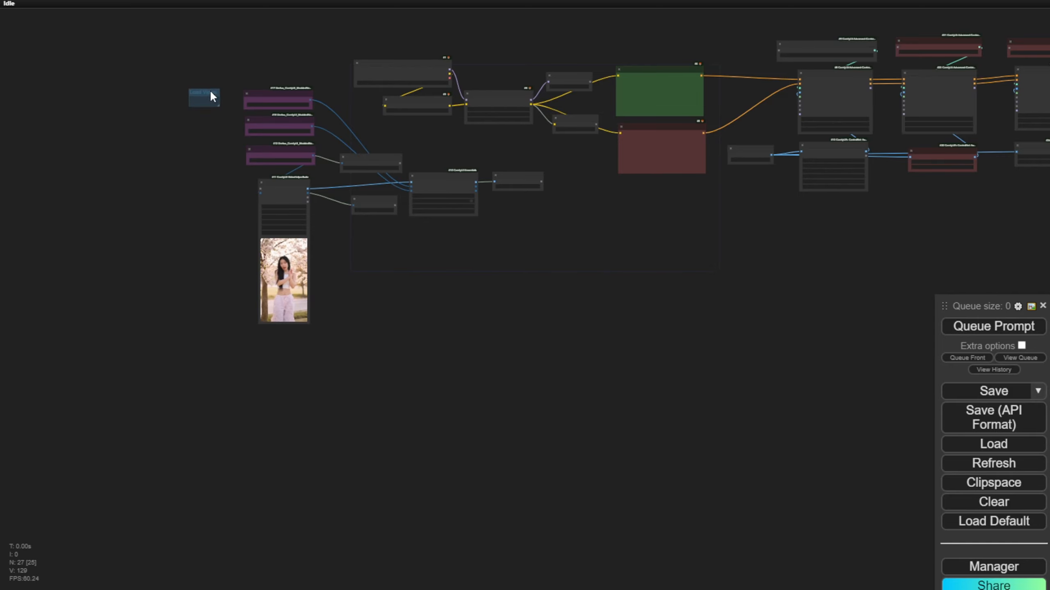
{"action": "left_click_drag", "start_coordinate": [233, 164], "coordinate": [574, 331]}
{"action": "left_click_drag", "start_coordinate": [308, 150], "coordinate": [361, 254]}
Line up the Width, Height and NumOfFrames integer nodes beside the Load Video (Upload) node inside the group.
{"action": "scroll", "coordinate": [362, 254], "scroll_direction": "up", "scroll_amount": 3}
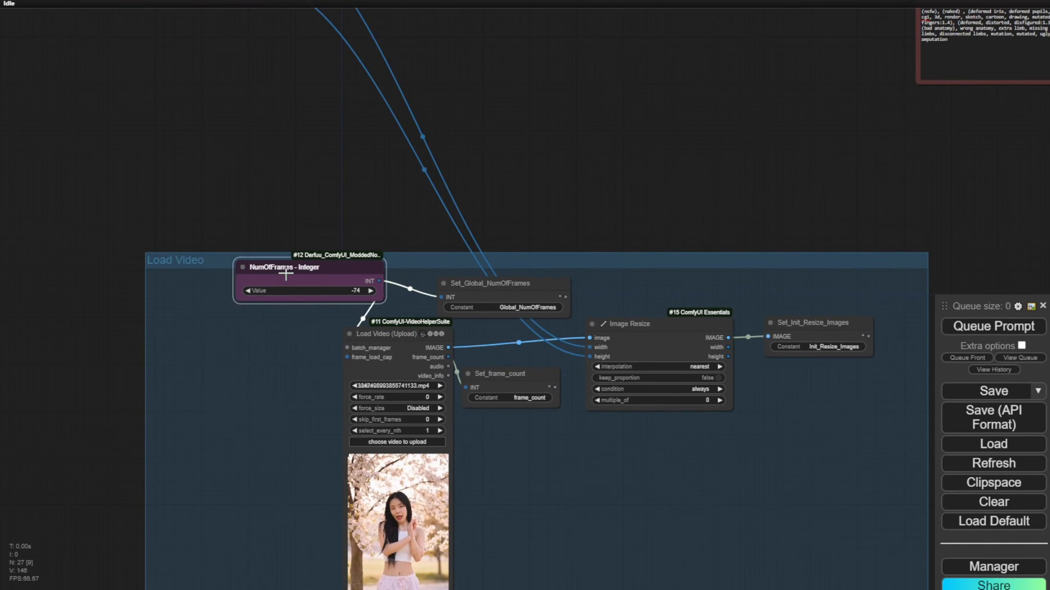
{"action": "left_click_drag", "start_coordinate": [286, 277], "coordinate": [277, 452]}
{"action": "scroll", "coordinate": [277, 453], "scroll_direction": "down", "scroll_amount": 3}
{"action": "left_click", "coordinate": [278, 335]}
{"action": "scroll", "coordinate": [278, 335], "scroll_direction": "up", "scroll_amount": 5}
Spread out Set_frame_count, Image Resize and Set_Global_NumOfFrames inside the Load Video group so they have clear space around them.
{"action": "scroll", "coordinate": [248, 248], "scroll_direction": "up", "scroll_amount": 5}
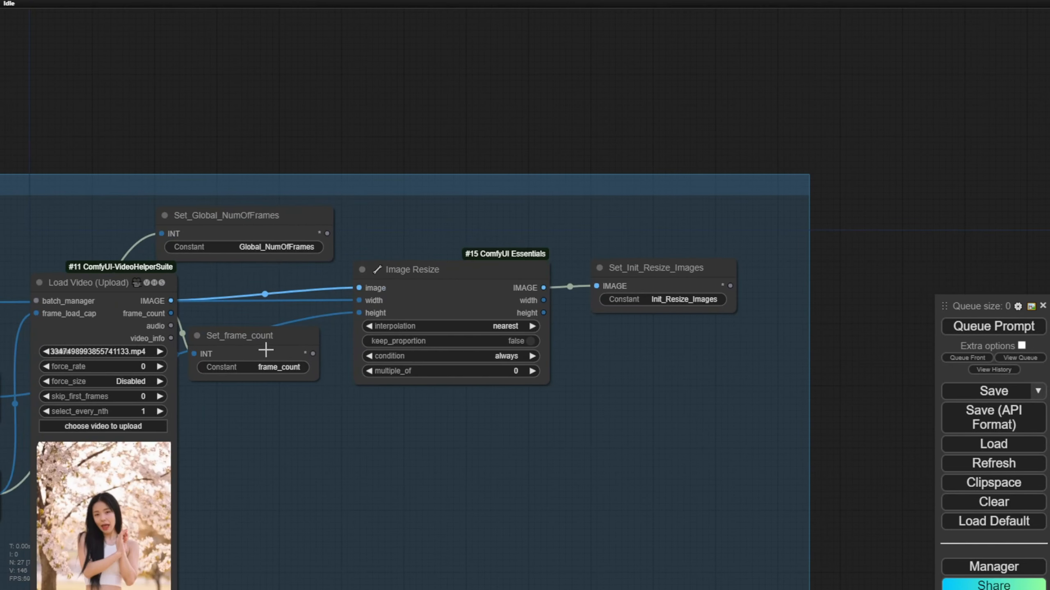
{"action": "left_click_drag", "start_coordinate": [265, 346], "coordinate": [312, 467]}
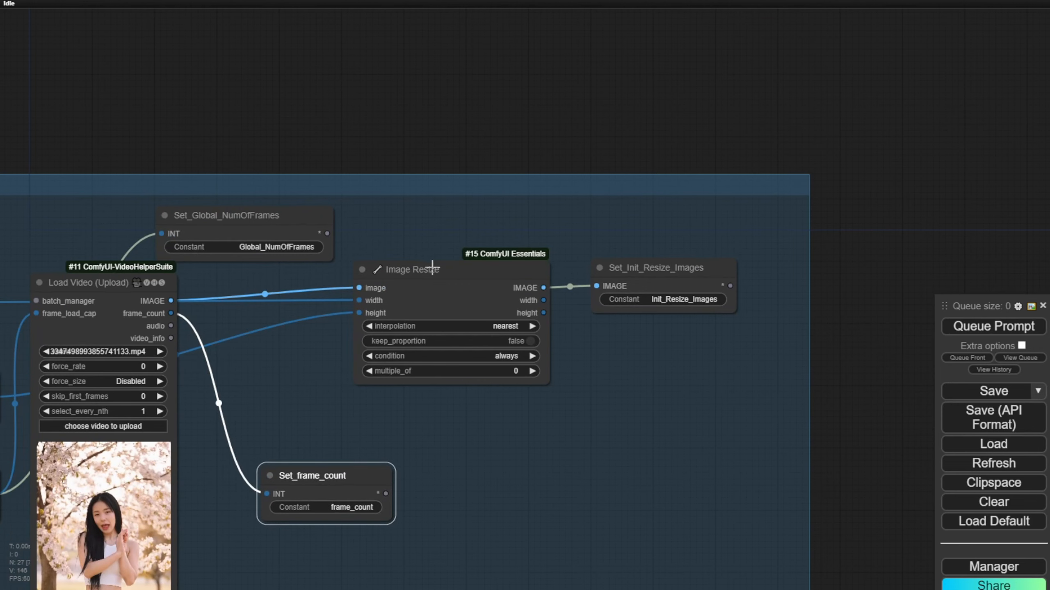
{"action": "left_click_drag", "start_coordinate": [433, 268], "coordinate": [446, 315]}
{"action": "left_click_drag", "start_coordinate": [235, 215], "coordinate": [430, 219]}
{"action": "scroll", "coordinate": [253, 73], "scroll_direction": "down", "scroll_amount": 9}
Move the Load Video group above the checkpoint nodes and shift the Load Video (Upload) node higher within it.
{"action": "left_click_drag", "start_coordinate": [242, 110], "coordinate": [385, 255]}
{"action": "scroll", "coordinate": [340, 256], "scroll_direction": "down", "scroll_amount": 10}
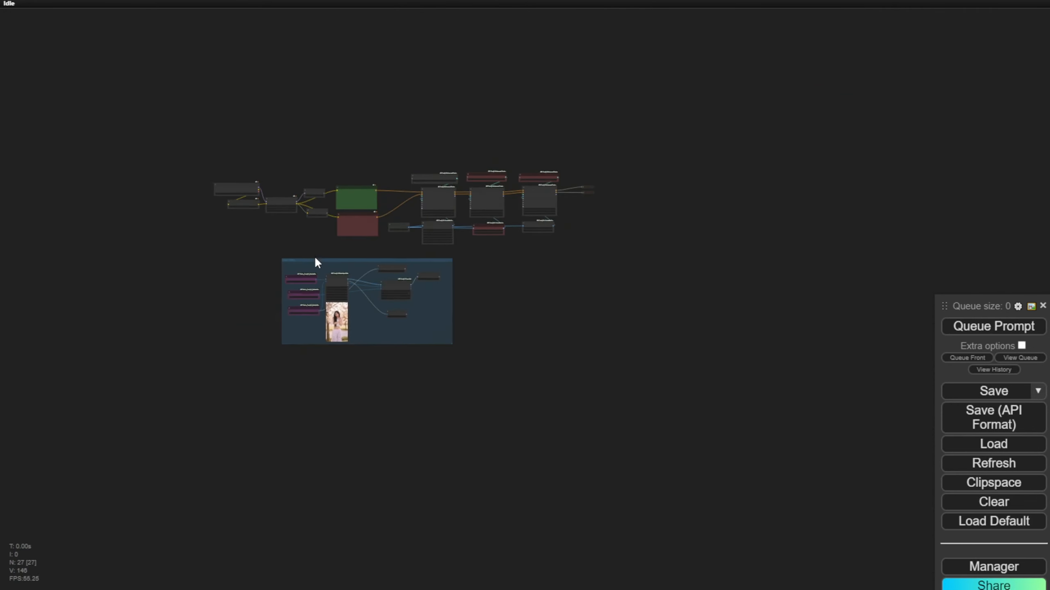
{"action": "left_click_drag", "start_coordinate": [314, 257], "coordinate": [173, 43]}
{"action": "scroll", "coordinate": [260, 112], "scroll_direction": "up", "scroll_amount": 9}
{"action": "left_click_drag", "start_coordinate": [242, 196], "coordinate": [380, 343]}
{"action": "scroll", "coordinate": [290, 207], "scroll_direction": "up", "scroll_amount": 4}
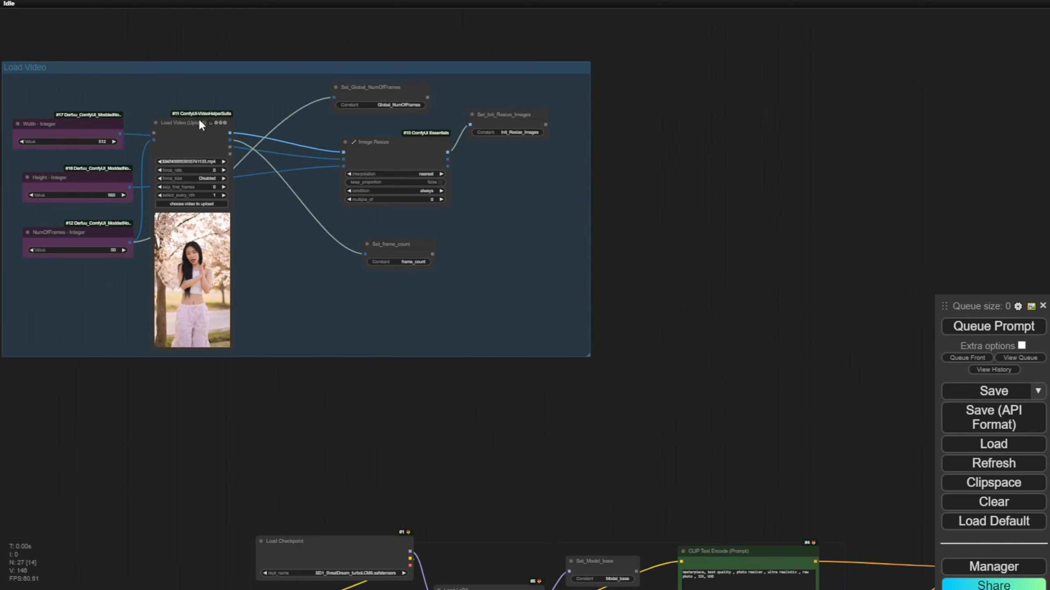
{"action": "left_click_drag", "start_coordinate": [200, 124], "coordinate": [233, 98]}
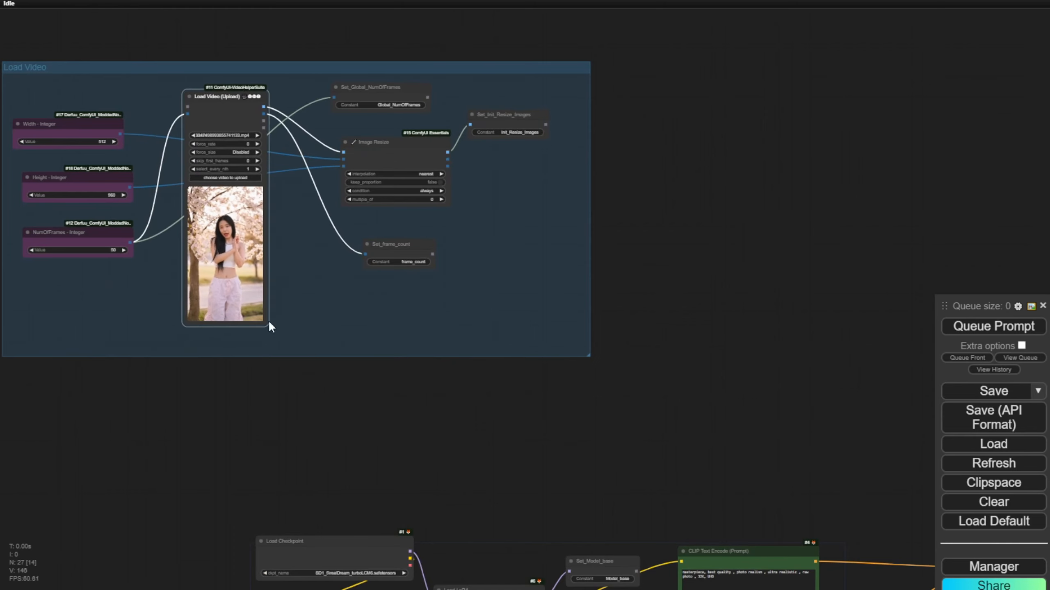
Move Get_Init_Resize_Images slightly lower beside DWPose Estimator and space Set_Cond- further below Set_Cond+.
{"action": "scroll", "coordinate": [347, 403], "scroll_direction": "down", "scroll_amount": 3}
{"action": "left_click_drag", "start_coordinate": [359, 392], "coordinate": [184, 201]}
{"action": "scroll", "coordinate": [236, 178], "scroll_direction": "down", "scroll_amount": 2}
{"action": "scroll", "coordinate": [134, 213], "scroll_direction": "up", "scroll_amount": 12}
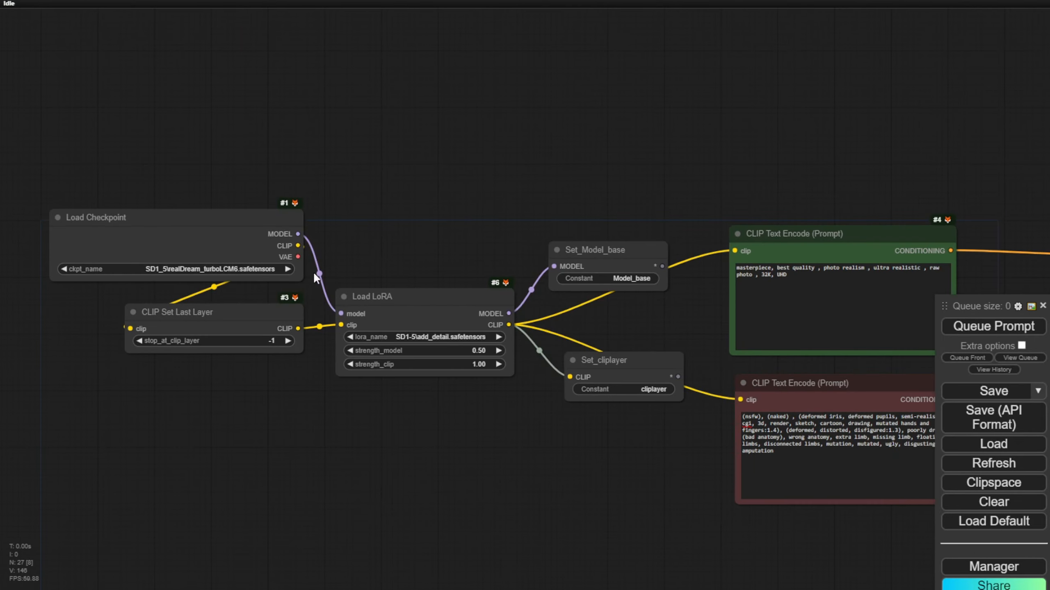
{"action": "left_click_drag", "start_coordinate": [314, 272], "coordinate": [126, 144]}
{"action": "left_click_drag", "start_coordinate": [678, 358], "coordinate": [355, 340]}
{"action": "scroll", "coordinate": [777, 397], "scroll_direction": "down", "scroll_amount": 2}
{"action": "left_click_drag", "start_coordinate": [917, 383], "coordinate": [533, 336]}
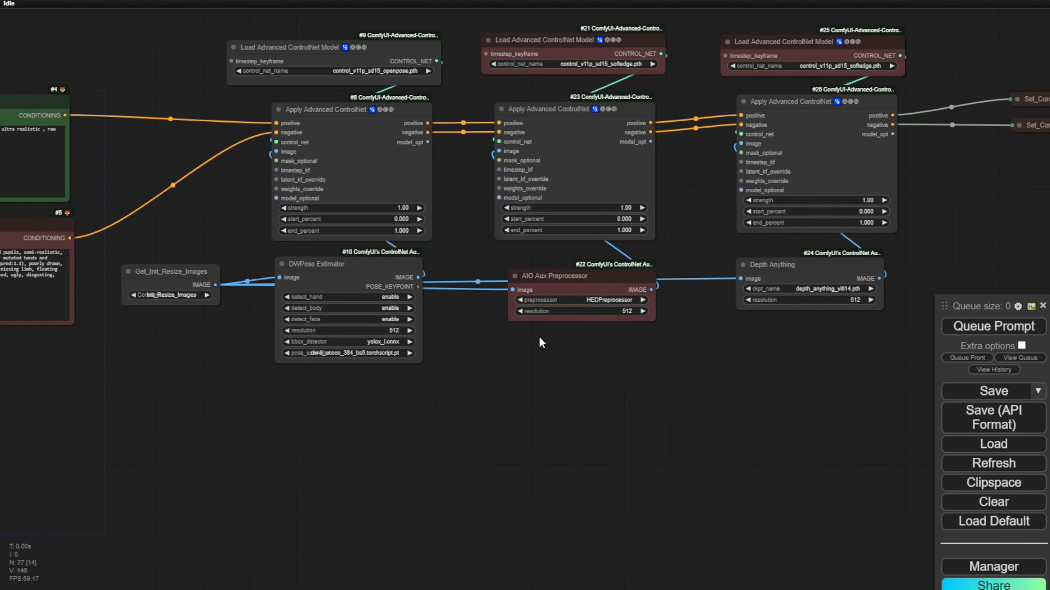
{"action": "left_click_drag", "start_coordinate": [174, 280], "coordinate": [181, 316]}
{"action": "scroll", "coordinate": [726, 386], "scroll_direction": "down", "scroll_amount": 3}
{"action": "left_click_drag", "start_coordinate": [771, 400], "coordinate": [587, 351]}
{"action": "scroll", "coordinate": [772, 137], "scroll_direction": "up", "scroll_amount": 7}
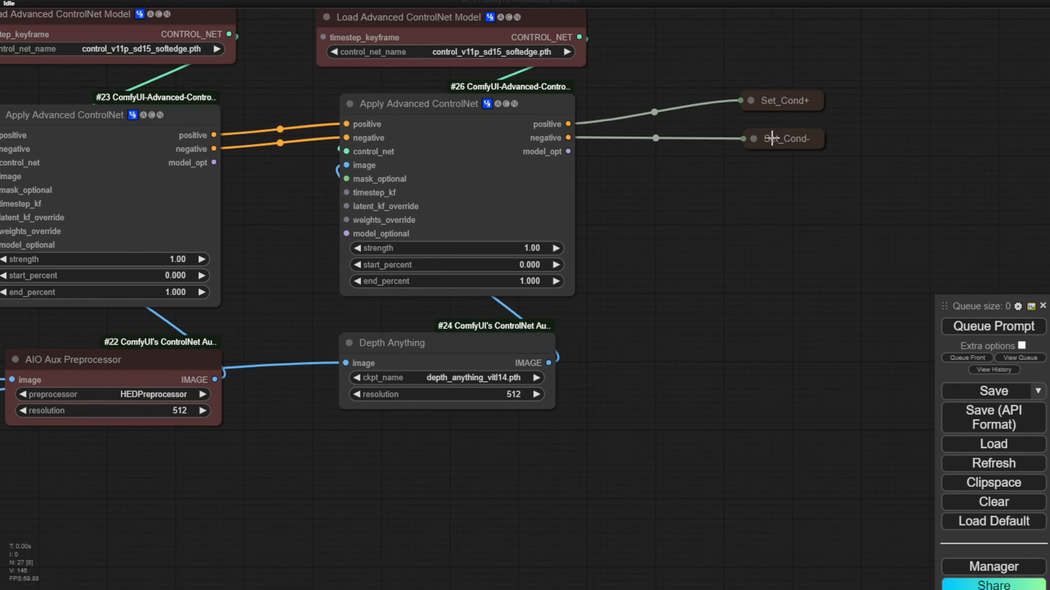
{"action": "left_click_drag", "start_coordinate": [771, 137], "coordinate": [774, 155]}
Add another group just above the Load Checkpoint node and give it a title.
{"action": "scroll", "coordinate": [651, 339], "scroll_direction": "down", "scroll_amount": 9}
{"action": "left_click_drag", "start_coordinate": [247, 467], "coordinate": [598, 413]}
{"action": "scroll", "coordinate": [542, 413], "scroll_direction": "down", "scroll_amount": 3}
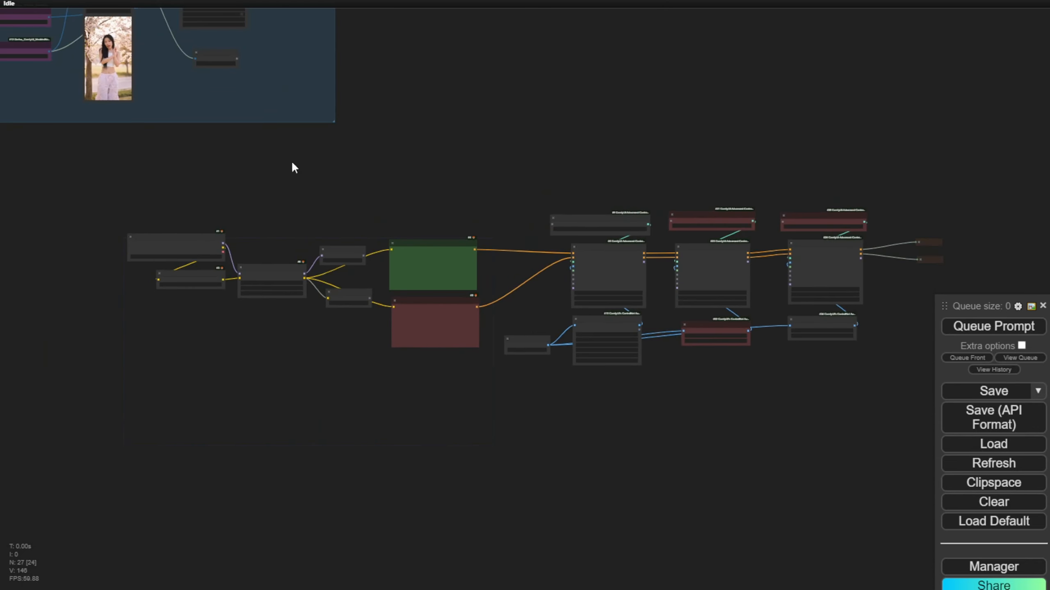
{"action": "right_click", "coordinate": [134, 198]}
{"action": "left_click", "coordinate": [130, 186]}
{"action": "double_click", "coordinate": [168, 187]}
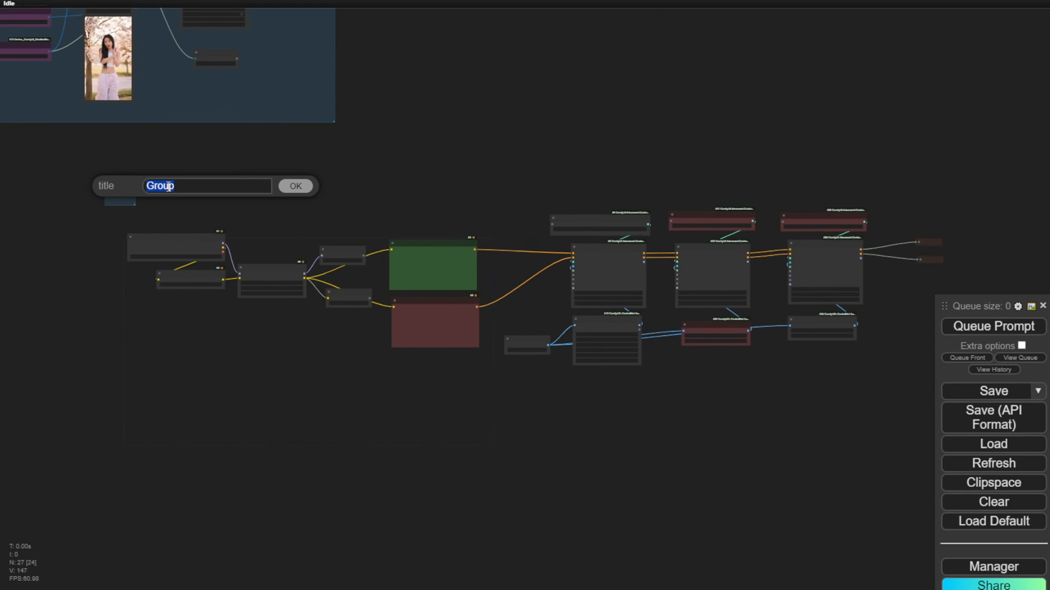
{"action": "type", "text": "4"}
{"action": "key", "text": "Return"}
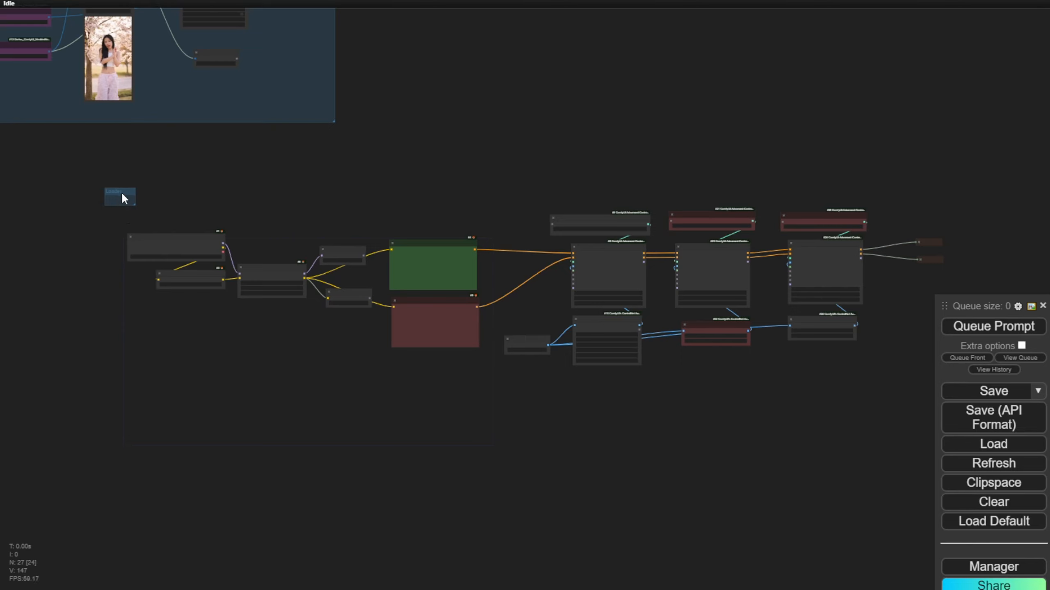
Enlarge the Loader group so it encloses the checkpoint, prompt and ControlNet nodes through to Set_Cond+ and Set_Cond-.
{"action": "left_click_drag", "start_coordinate": [145, 205], "coordinate": [952, 390]}
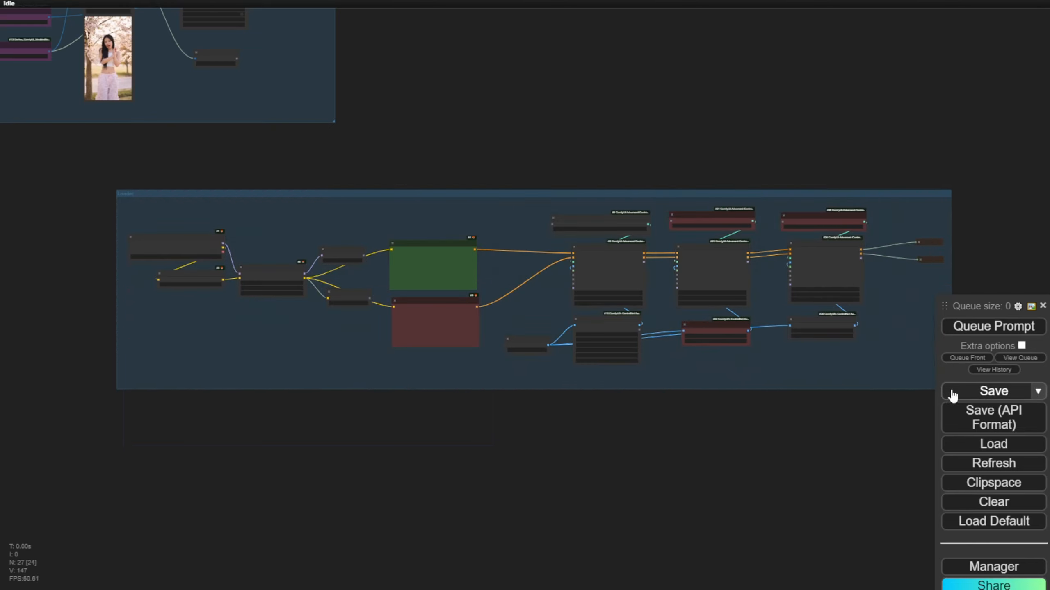
{"action": "scroll", "coordinate": [789, 474], "scroll_direction": "down", "scroll_amount": 5}
{"action": "left_click_drag", "start_coordinate": [660, 291], "coordinate": [448, 233]}
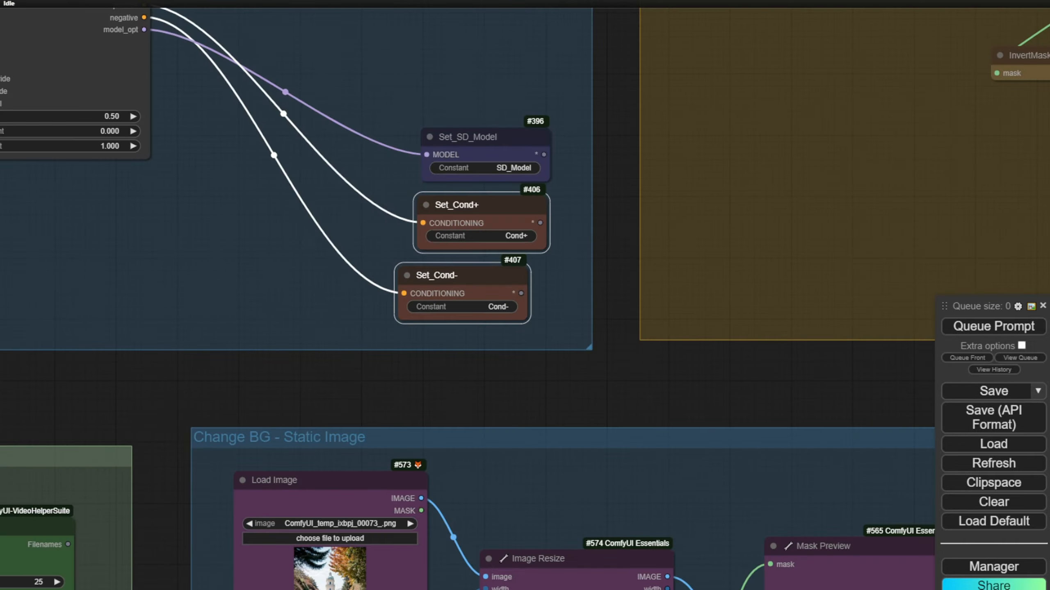
{"action": "scroll", "coordinate": [377, 287], "scroll_direction": "down", "scroll_amount": 5}
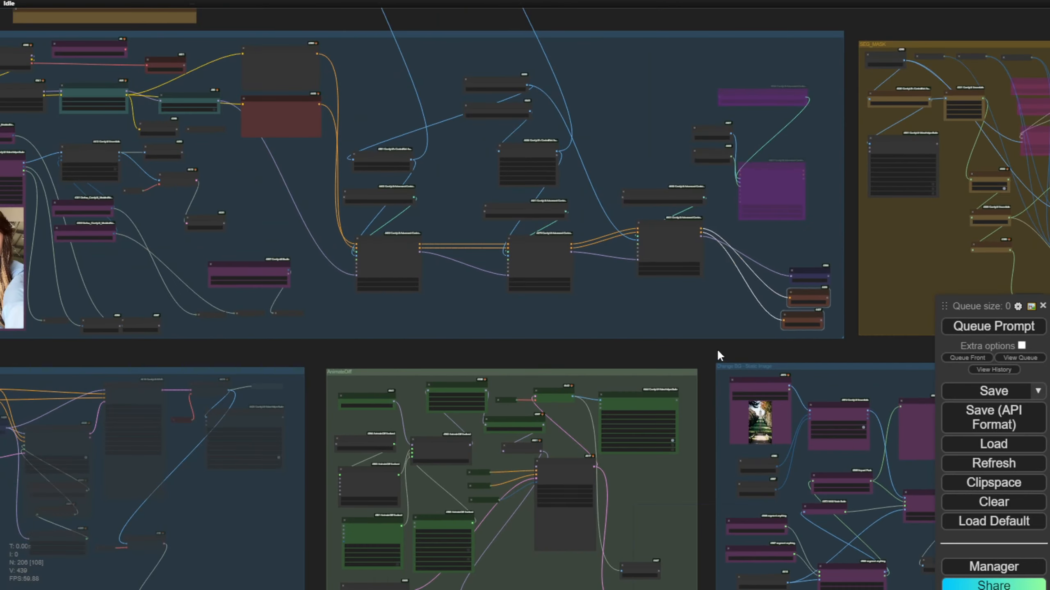
{"action": "scroll", "coordinate": [719, 355], "scroll_direction": "down", "scroll_amount": 4}
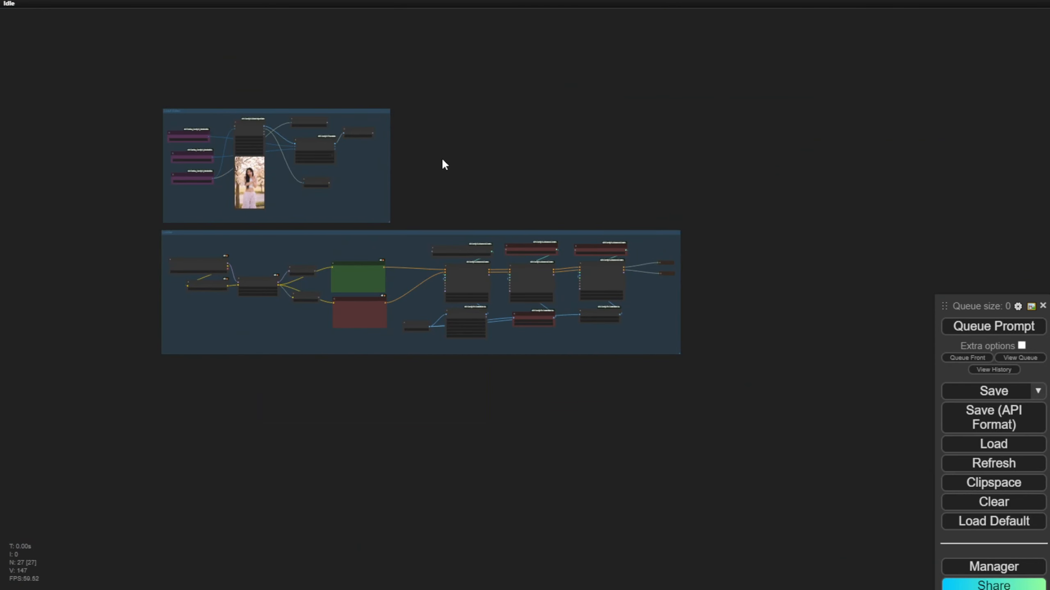
Colour all ControlNet loaders, Apply ControlNet nodes, preprocessors and their Get_Init_Resize_Images node red within the Loader group.
{"action": "scroll", "coordinate": [446, 182], "scroll_direction": "up", "scroll_amount": 7}
{"action": "left_click_drag", "start_coordinate": [471, 201], "coordinate": [621, 187]}
{"action": "left_click_drag", "start_coordinate": [785, 508], "coordinate": [654, 308]}
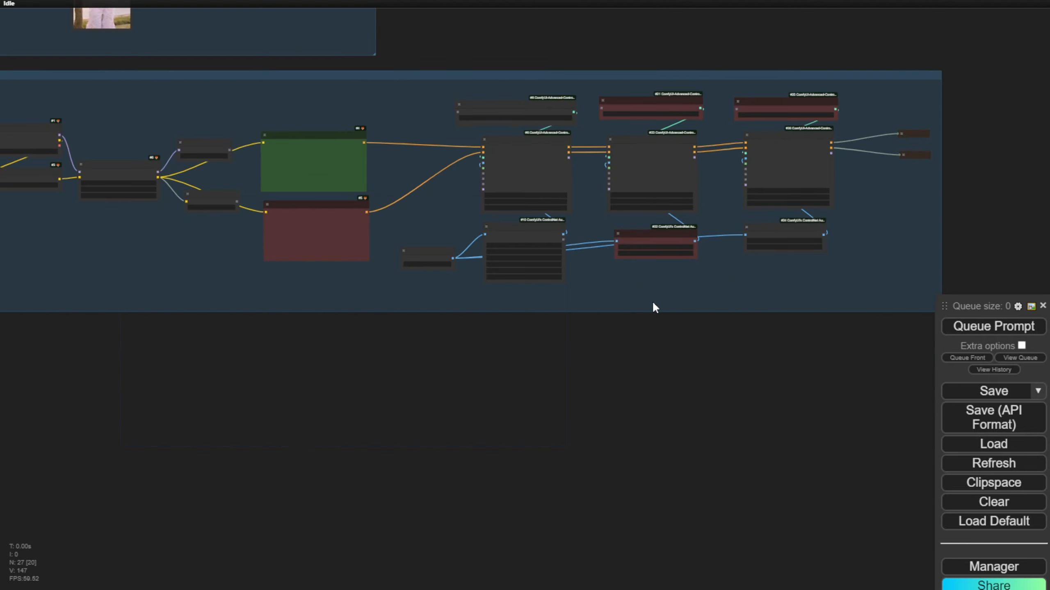
{"action": "left_click_drag", "start_coordinate": [911, 282], "coordinate": [587, 226]}
{"action": "left_click_drag", "start_coordinate": [785, 369], "coordinate": [531, 144]}
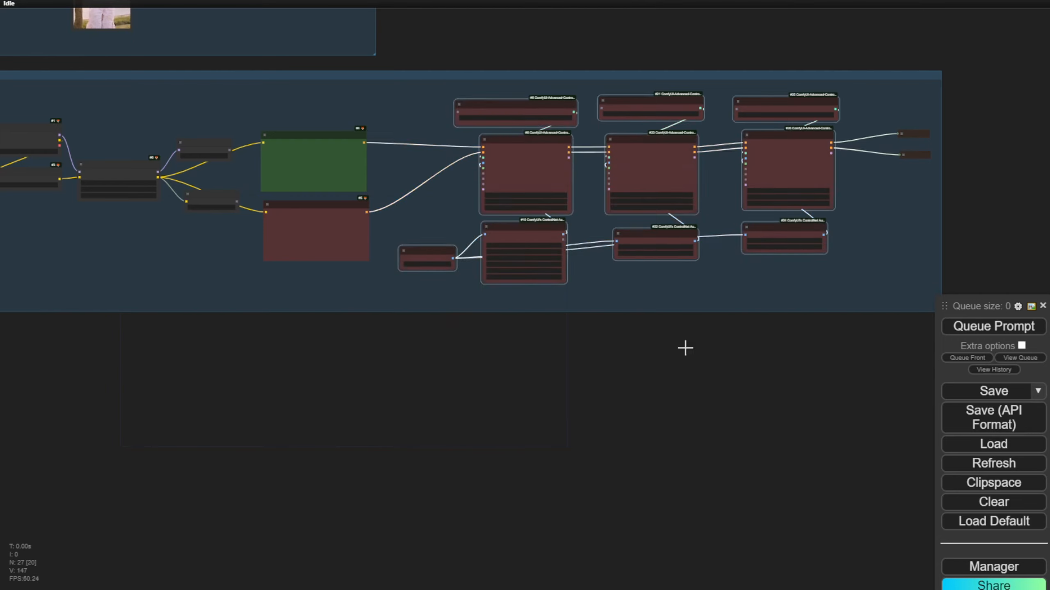
Examine the SEG_MASK group in the reference workflow, focusing on the OneFormer COCO Segmentor and Mask From Color nodes.
{"action": "scroll", "coordinate": [497, 441], "scroll_direction": "down", "scroll_amount": 3}
{"action": "scroll", "coordinate": [393, 326], "scroll_direction": "up", "scroll_amount": 5}
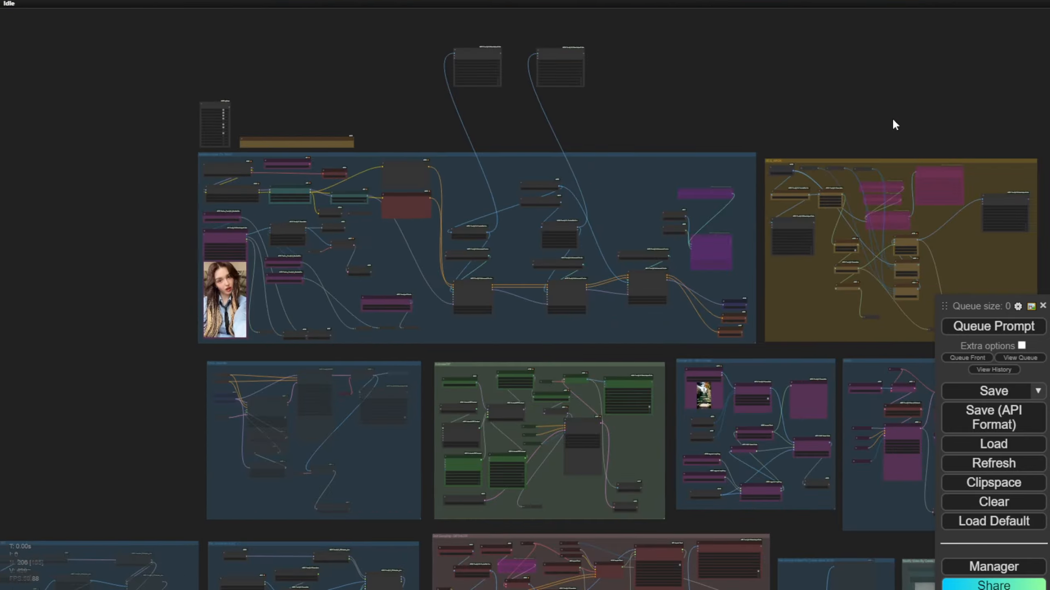
{"action": "left_click_drag", "start_coordinate": [890, 122], "coordinate": [469, 81]}
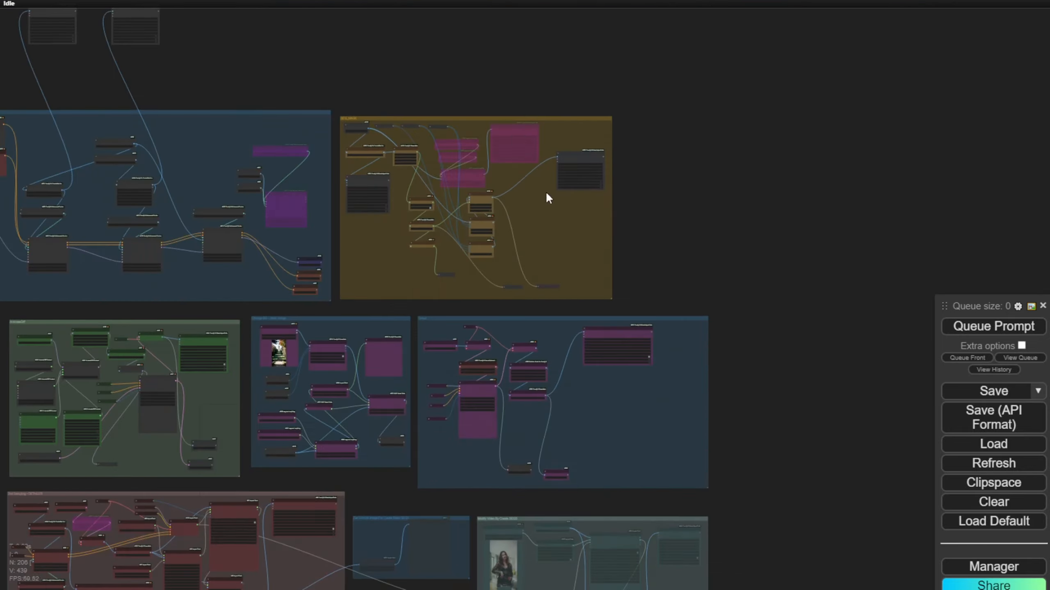
{"action": "scroll", "coordinate": [550, 194], "scroll_direction": "up", "scroll_amount": 3}
{"action": "scroll", "coordinate": [434, 113], "scroll_direction": "up", "scroll_amount": 3}
{"action": "scroll", "coordinate": [154, 95], "scroll_direction": "up", "scroll_amount": 4}
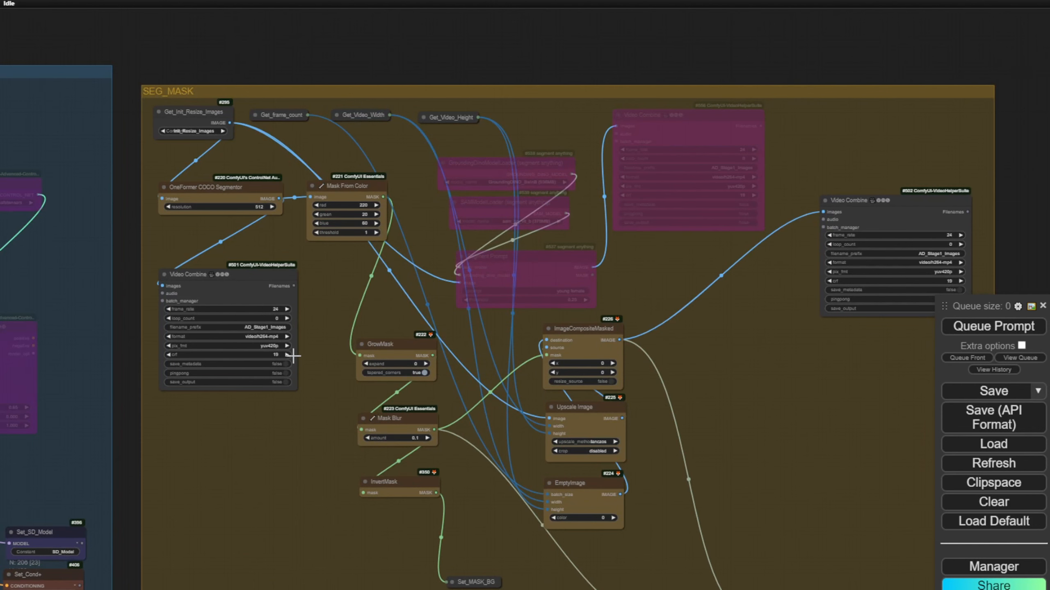
{"action": "scroll", "coordinate": [202, 187], "scroll_direction": "up", "scroll_amount": 6}
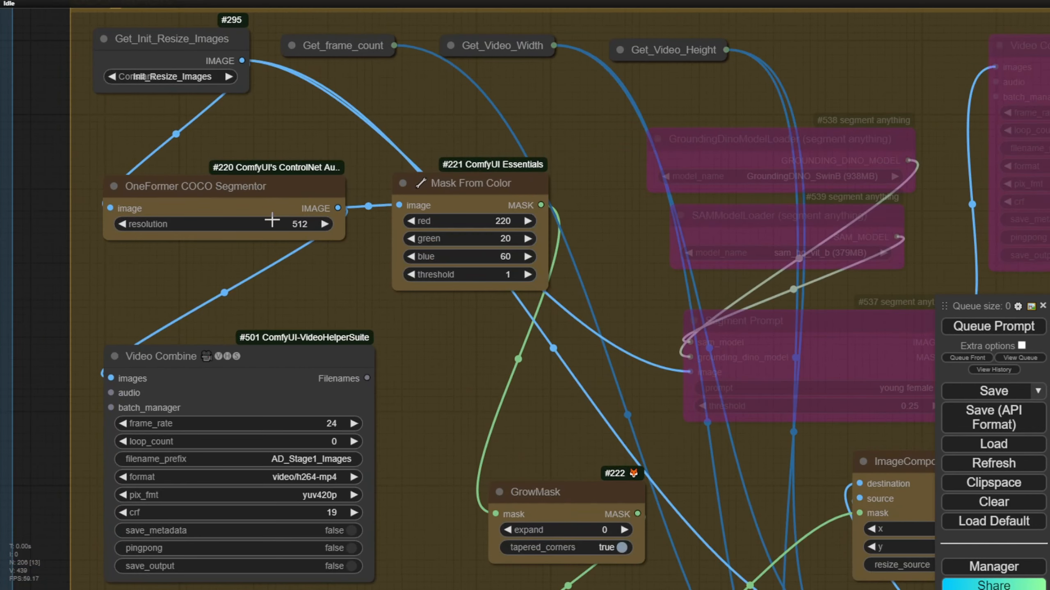
{"action": "scroll", "coordinate": [384, 357], "scroll_direction": "down", "scroll_amount": 5}
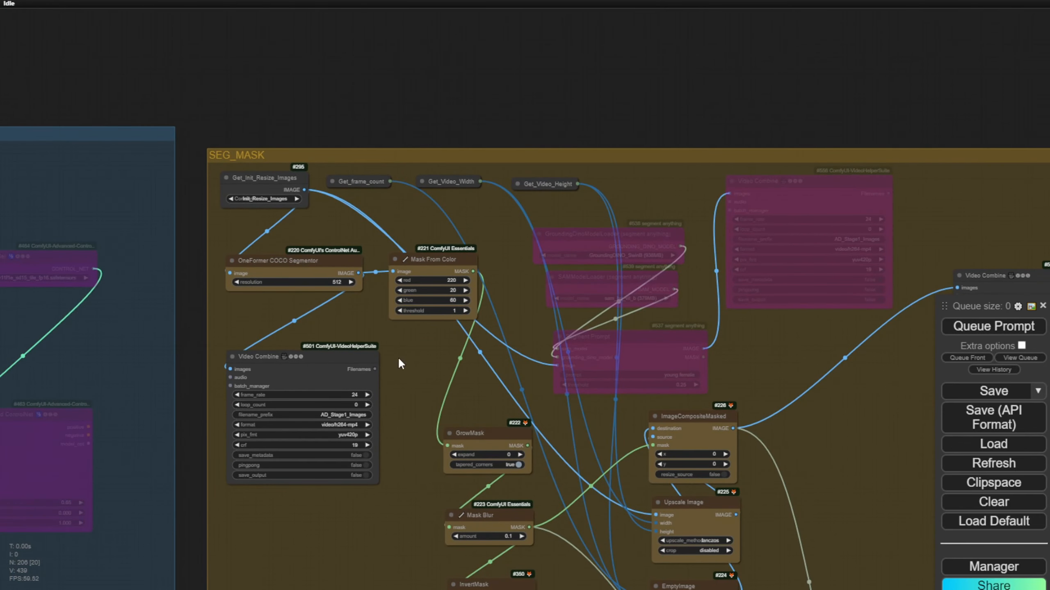
{"action": "left_click_drag", "start_coordinate": [354, 275], "coordinate": [281, 117]}
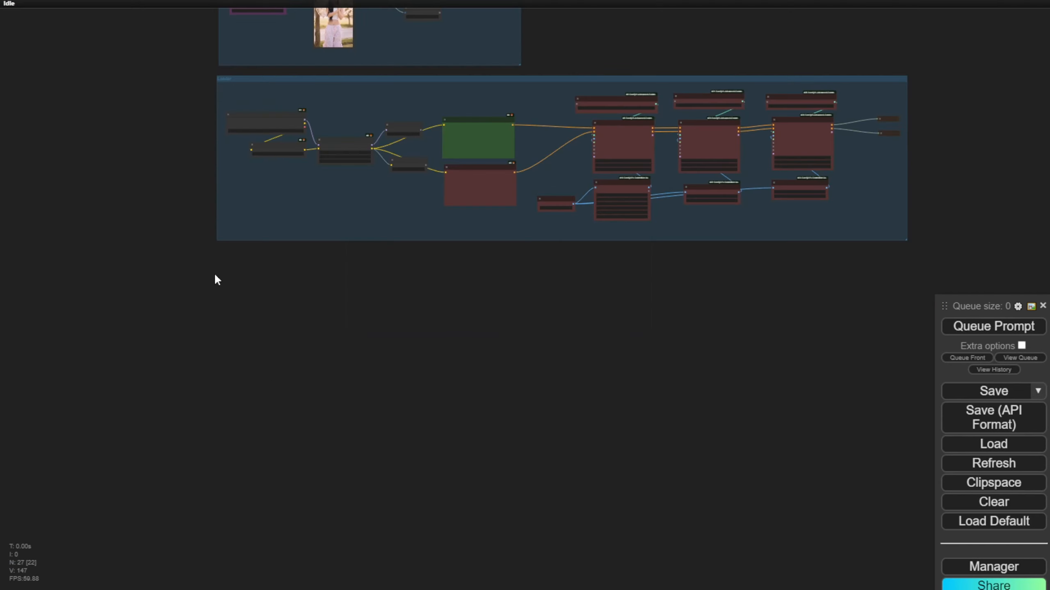
Add a group titled SEG Mask below the Loader group and enlarge it into a wide, empty area for mask nodes.
{"action": "right_click", "coordinate": [216, 277]}
{"action": "left_click", "coordinate": [228, 283]}
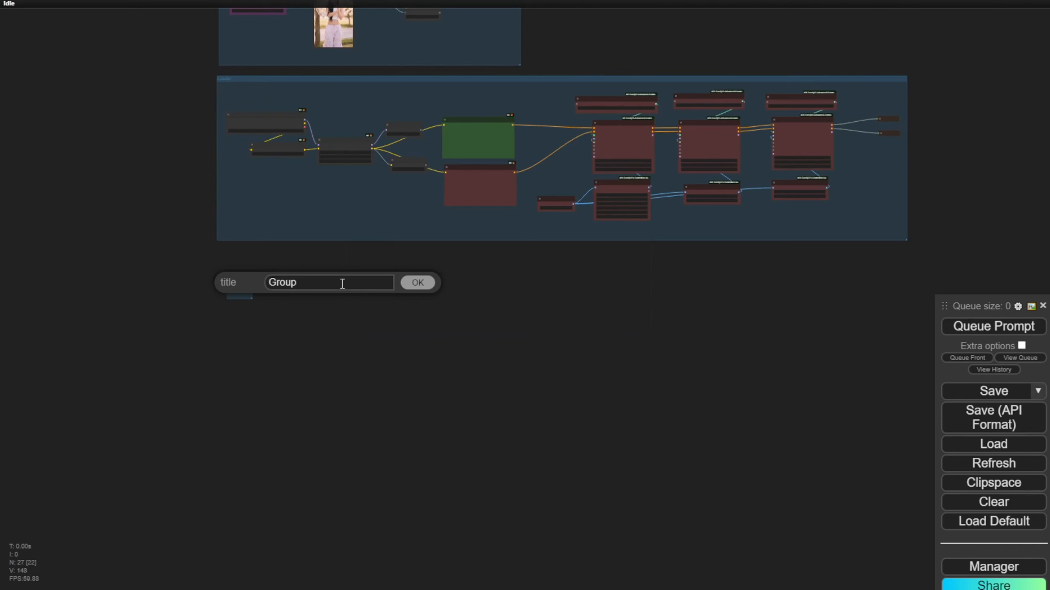
{"action": "double_click", "coordinate": [282, 282]}
{"action": "type", "text": "SEG Mask"}
{"action": "key", "text": "Return"}
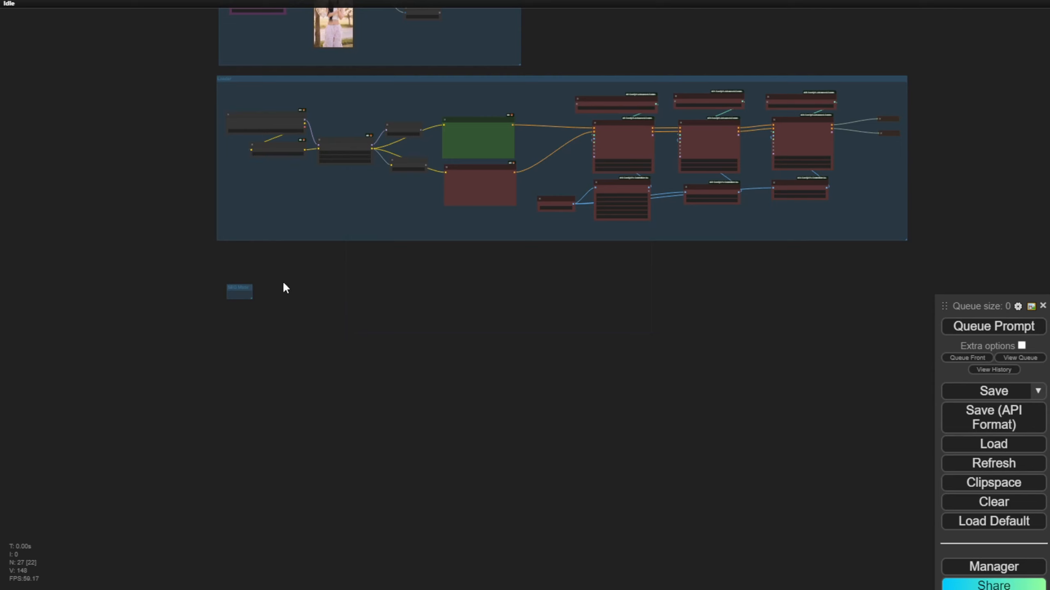
{"action": "scroll", "coordinate": [285, 285], "scroll_direction": "up", "scroll_amount": 3}
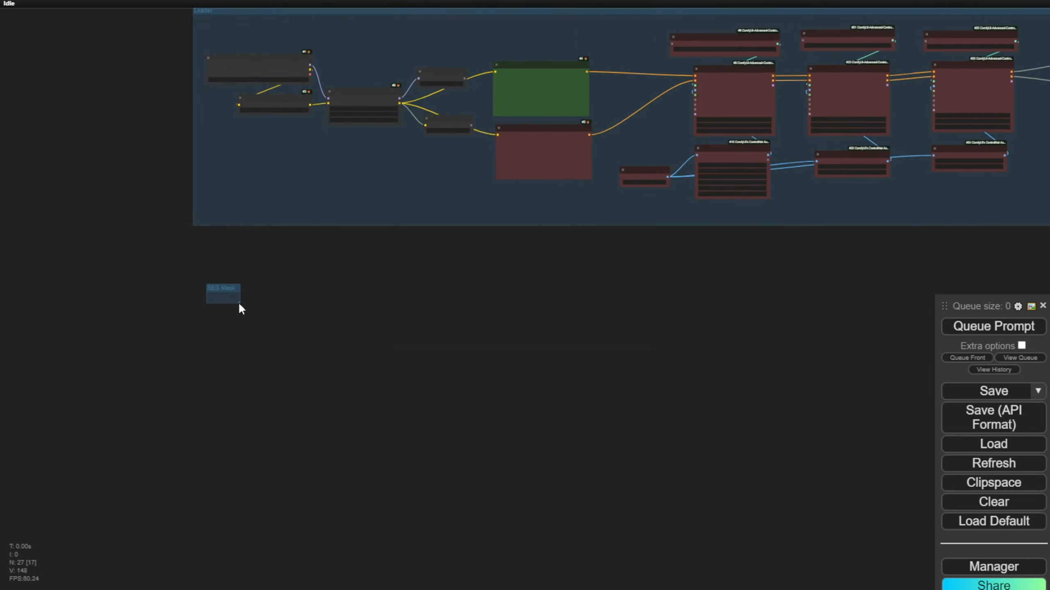
{"action": "left_click_drag", "start_coordinate": [239, 302], "coordinate": [853, 554]}
{"action": "scroll", "coordinate": [684, 364], "scroll_direction": "down", "scroll_amount": 8}
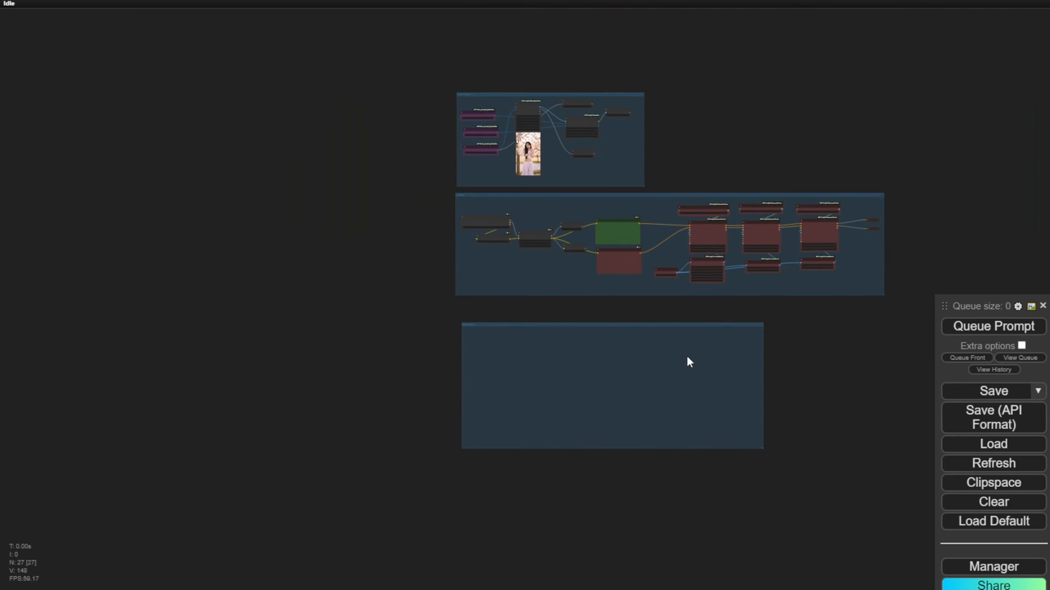
Look over the reference workflow's AnimateDiff, background and detailer groups and the node layout of its SEG_MASK group.
{"action": "left_click_drag", "start_coordinate": [686, 359], "coordinate": [338, 195]}
{"action": "scroll", "coordinate": [349, 218], "scroll_direction": "up", "scroll_amount": 4}
{"action": "left_click_drag", "start_coordinate": [519, 375], "coordinate": [707, 387]}
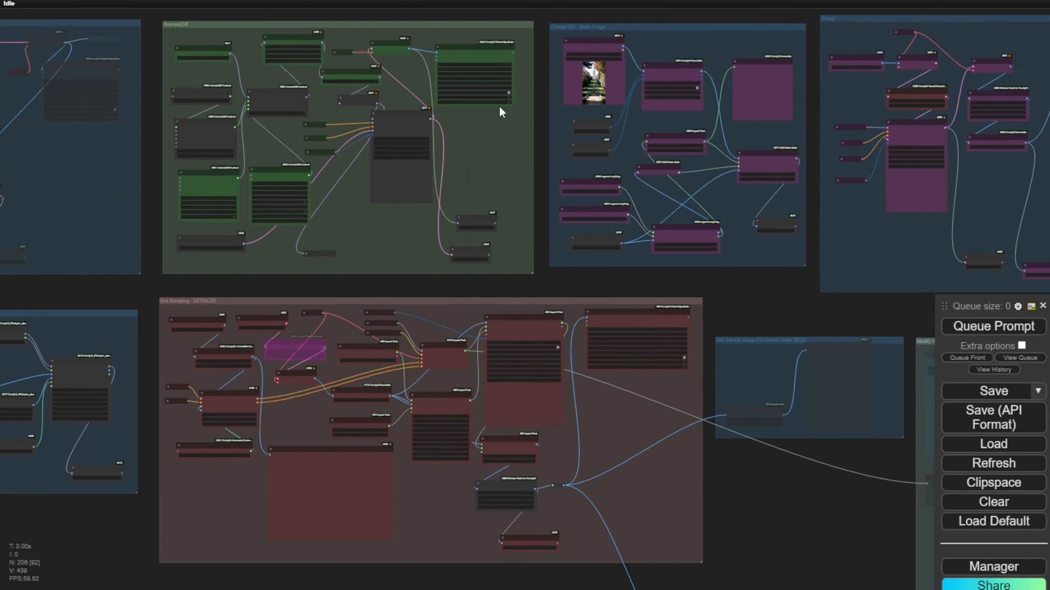
{"action": "scroll", "coordinate": [714, 300], "scroll_direction": "down", "scroll_amount": 2}
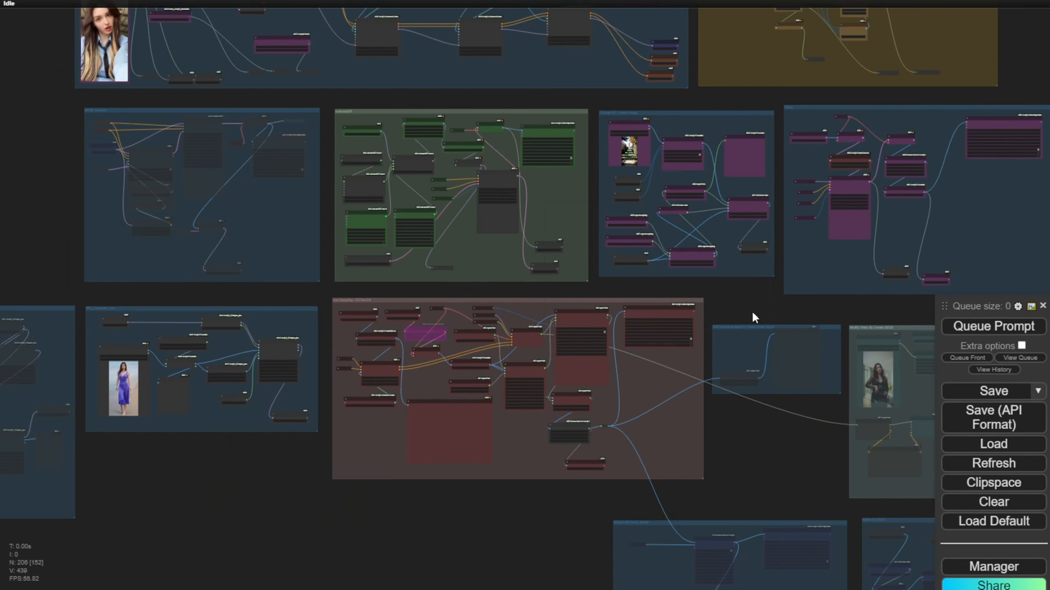
{"action": "left_click_drag", "start_coordinate": [751, 310], "coordinate": [634, 88]}
{"action": "scroll", "coordinate": [581, 177], "scroll_direction": "up", "scroll_amount": 12}
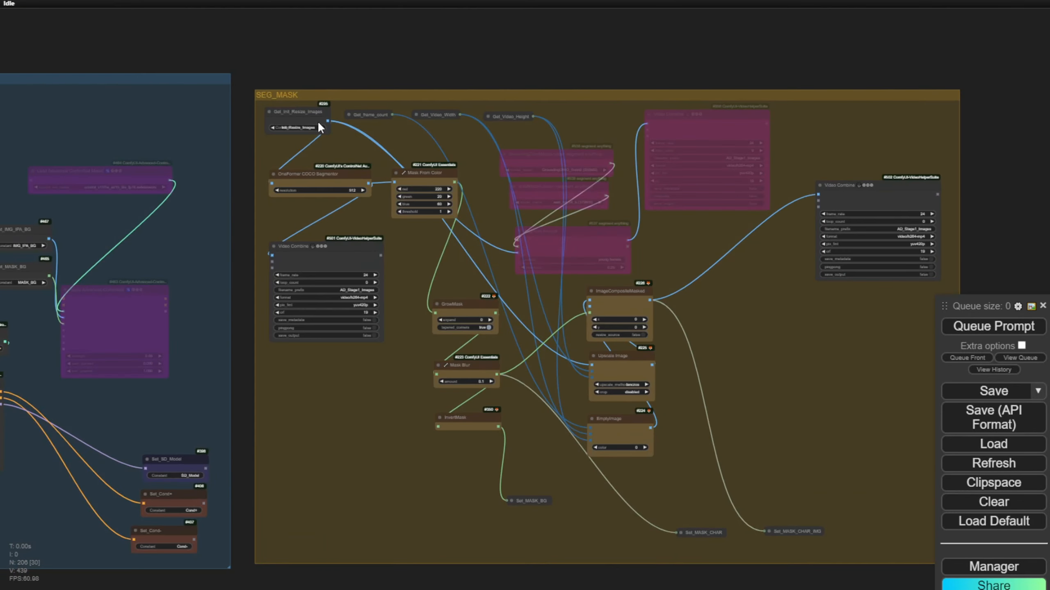
{"action": "left_click_drag", "start_coordinate": [316, 79], "coordinate": [300, 21]}
{"action": "scroll", "coordinate": [306, 66], "scroll_direction": "down", "scroll_amount": 1}
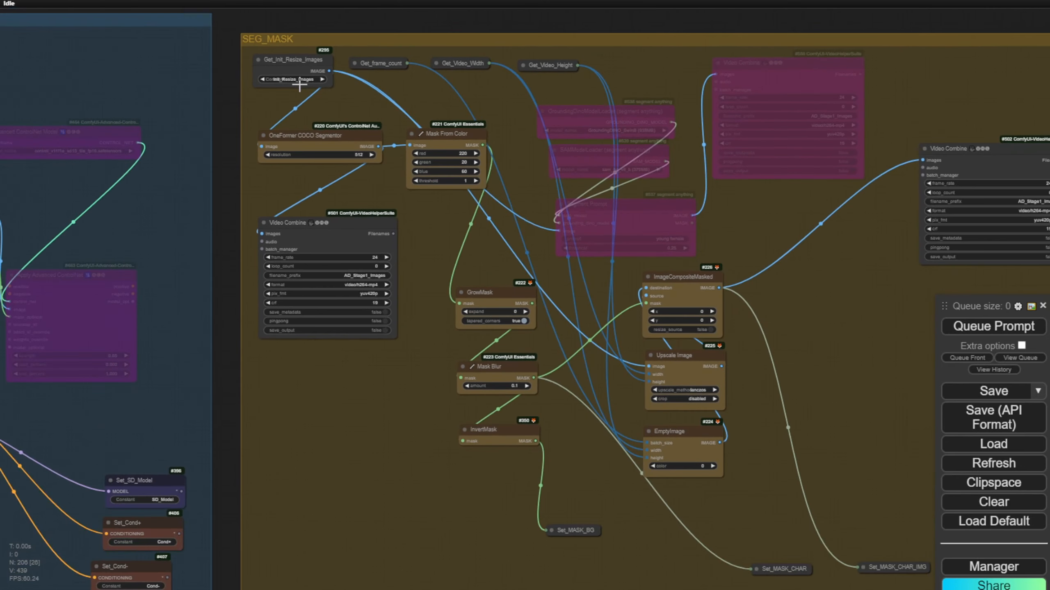
Select the active SEG_MASK nodes, including the segmentor, both Video Combine nodes, the masking and compositing nodes, and the three Set_MASK nodes.
{"action": "left_click", "coordinate": [305, 66]}
{"action": "left_click", "coordinate": [305, 135], "text": "shift"}
{"action": "left_click", "coordinate": [287, 223], "text": "shift"}
{"action": "left_click", "coordinate": [446, 134], "text": "shift"}
{"action": "left_click", "coordinate": [479, 293], "text": "shift"}
{"action": "left_click", "coordinate": [488, 366], "text": "shift"}
{"action": "left_click", "coordinate": [483, 430], "text": "shift"}
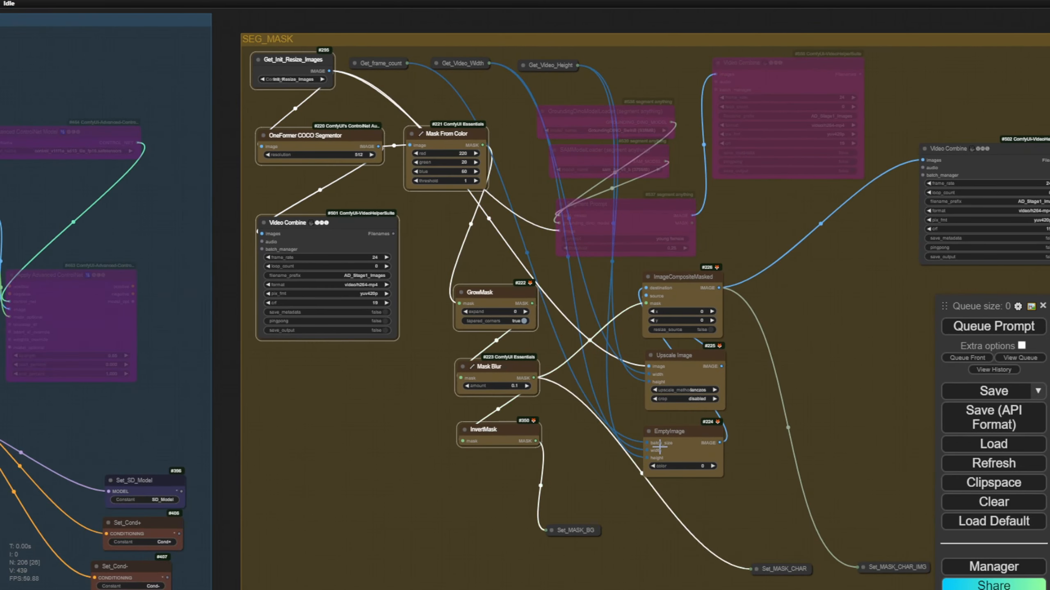
{"action": "left_click", "coordinate": [687, 301], "text": "shift"}
{"action": "left_click", "coordinate": [684, 356], "text": "shift"}
{"action": "left_click", "coordinate": [670, 431], "text": "shift"}
{"action": "left_click", "coordinate": [576, 531], "text": "shift"}
{"action": "left_click", "coordinate": [781, 569], "text": "shift"}
{"action": "left_click_drag", "start_coordinate": [786, 515], "coordinate": [662, 393]}
{"action": "left_click", "coordinate": [775, 444], "text": "shift"}
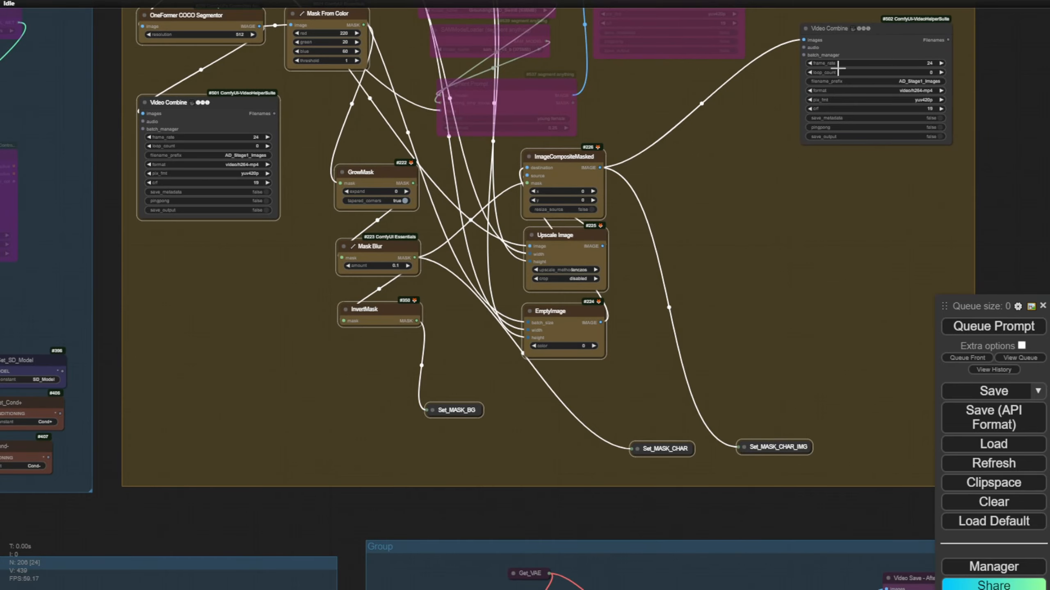
{"action": "left_click", "coordinate": [838, 69], "text": "shift"}
{"action": "left_click_drag", "start_coordinate": [697, 176], "coordinate": [745, 285]}
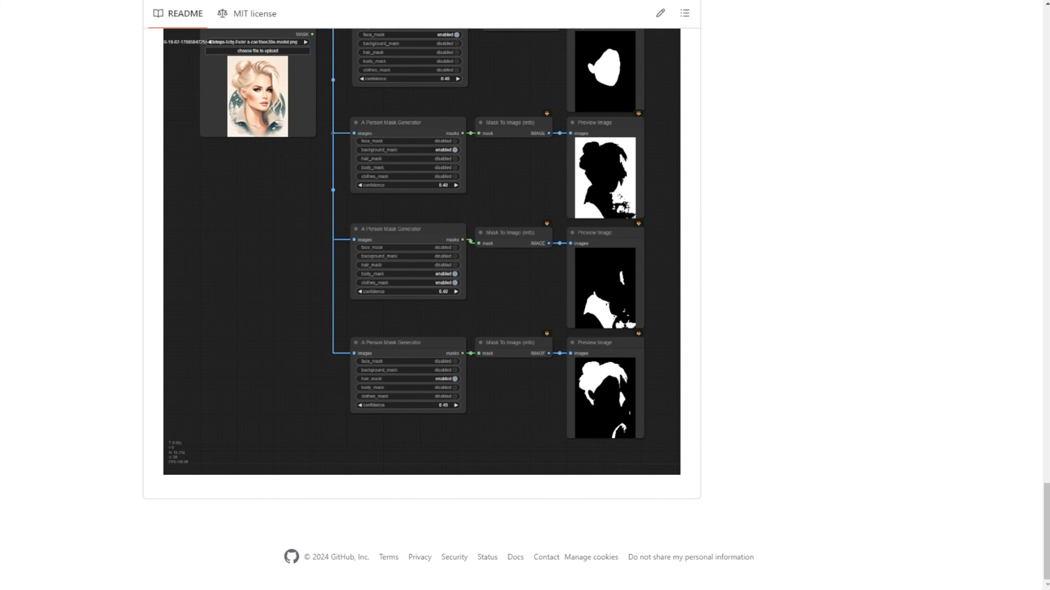
Compare the A Person Mask Generator README examples with the OneFormer segmentation and mask nodes in the reference SEG_MASK group.
{"action": "scroll", "coordinate": [269, 135], "scroll_direction": "up", "scroll_amount": 4}
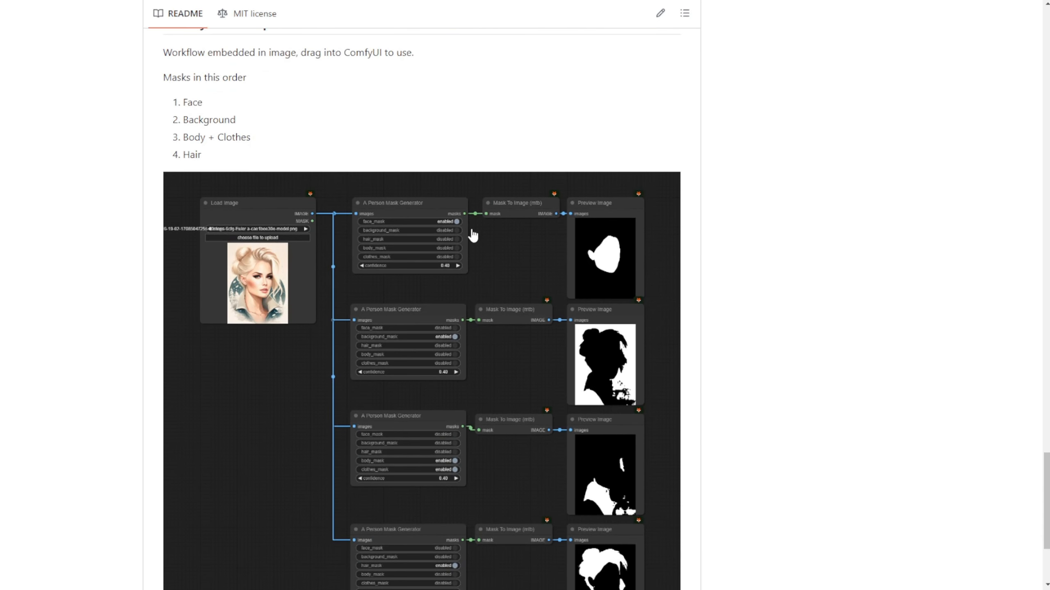
{"action": "scroll", "coordinate": [768, 372], "scroll_direction": "down", "scroll_amount": 3}
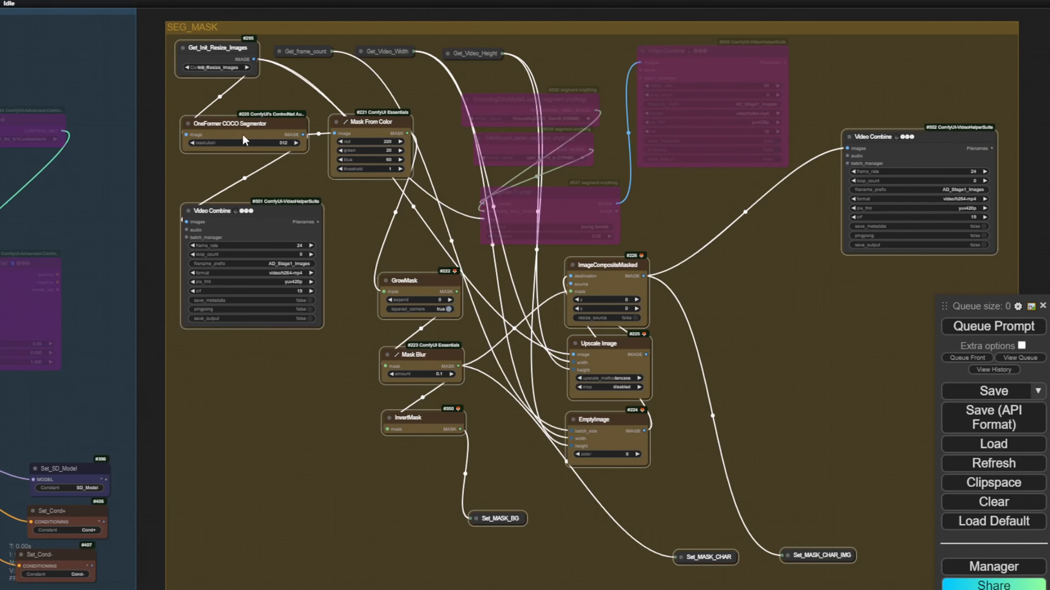
{"action": "scroll", "coordinate": [248, 322], "scroll_direction": "down", "scroll_amount": 3}
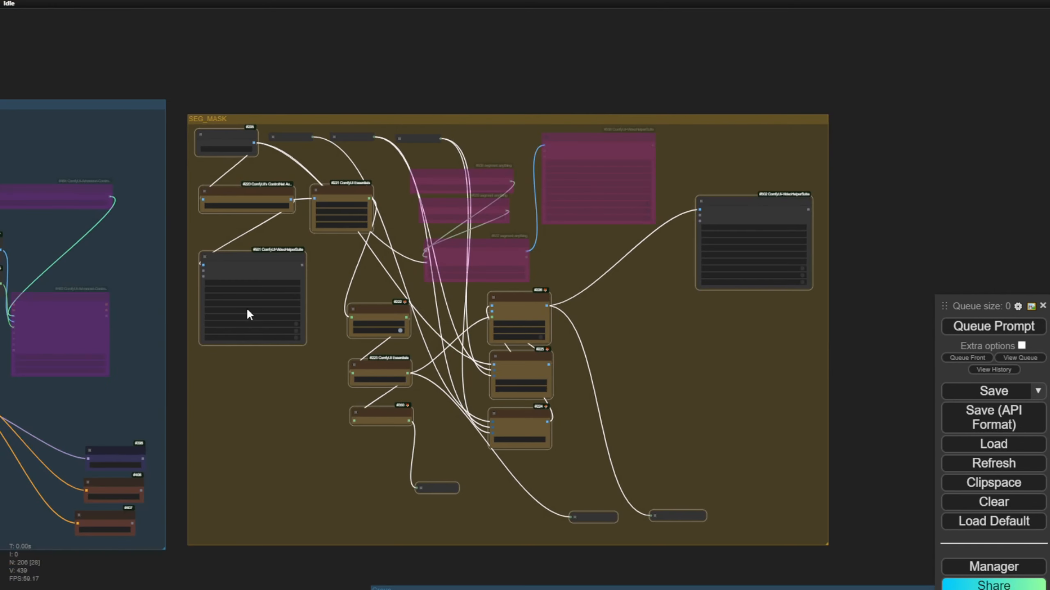
{"action": "scroll", "coordinate": [193, 127], "scroll_direction": "up", "scroll_amount": 9}
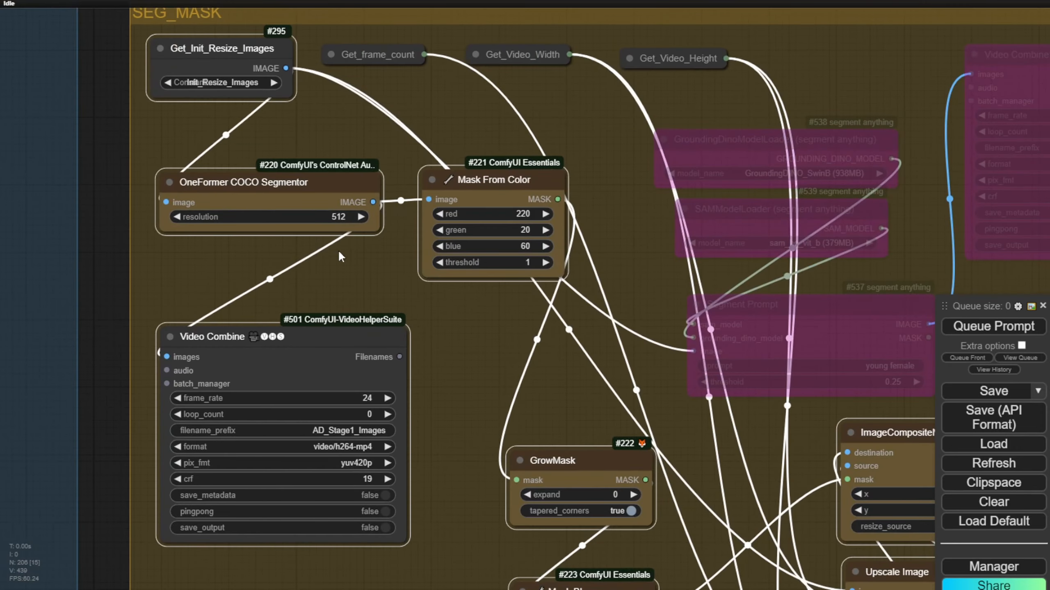
{"action": "scroll", "coordinate": [422, 419], "scroll_direction": "down", "scroll_amount": 4}
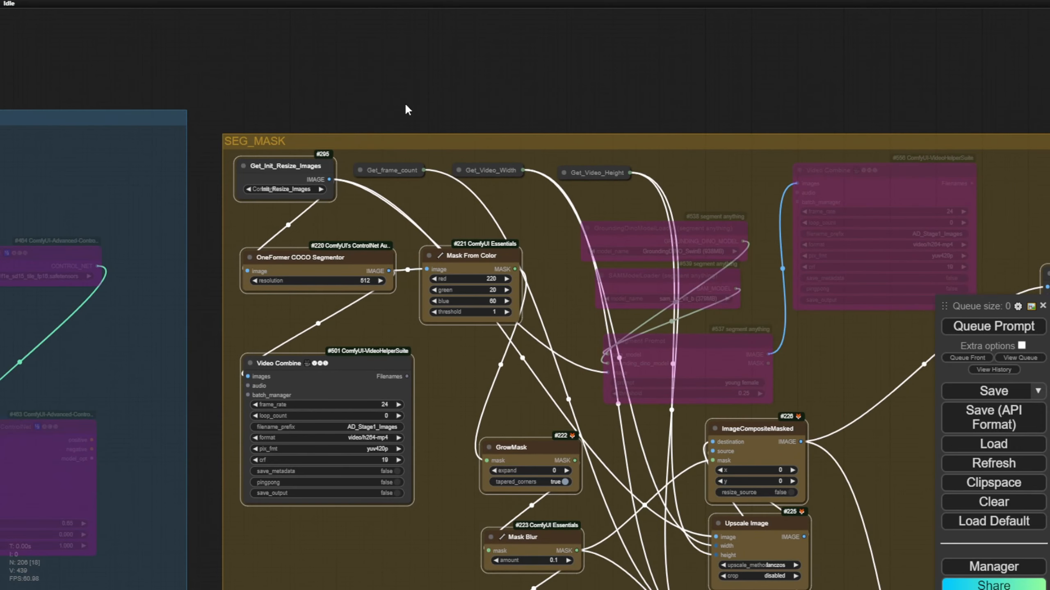
{"action": "left_click_drag", "start_coordinate": [408, 106], "coordinate": [319, 4]}
{"action": "scroll", "coordinate": [560, 209], "scroll_direction": "down", "scroll_amount": 10}
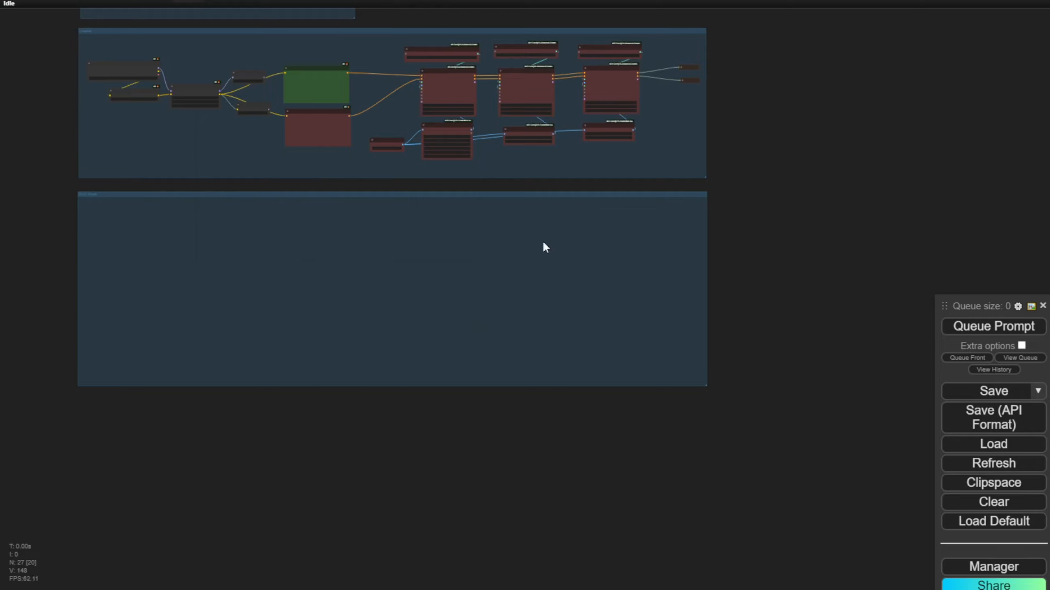
{"action": "scroll", "coordinate": [219, 265], "scroll_direction": "up", "scroll_amount": 4}
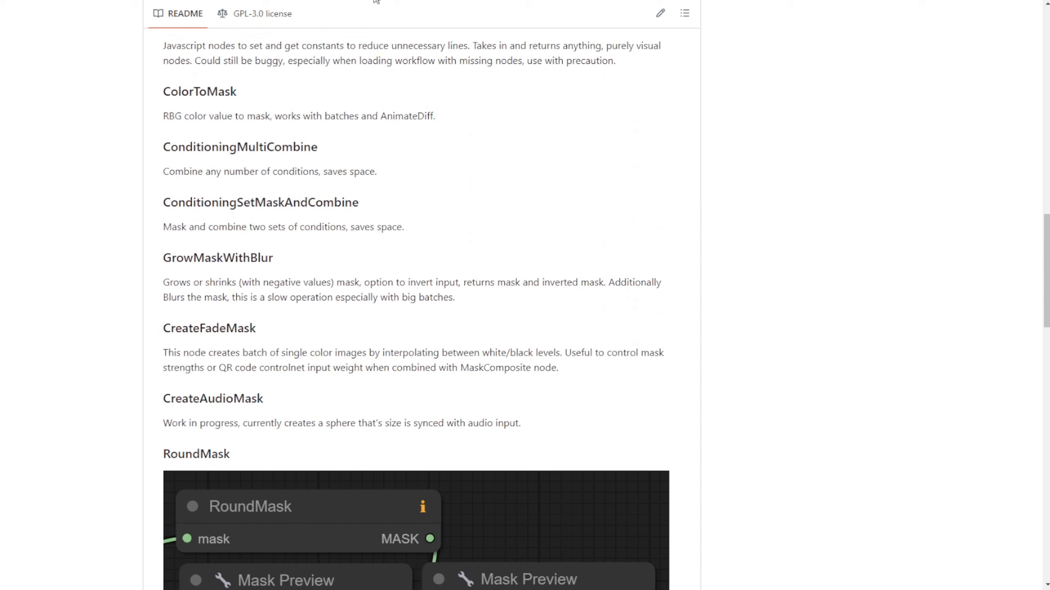
Read the GrowMaskWithBlur description and the face, body, clothes and hair examples for A Person Mask Generator in the node READMEs.
{"action": "scroll", "coordinate": [607, 294], "scroll_direction": "up", "scroll_amount": 1}
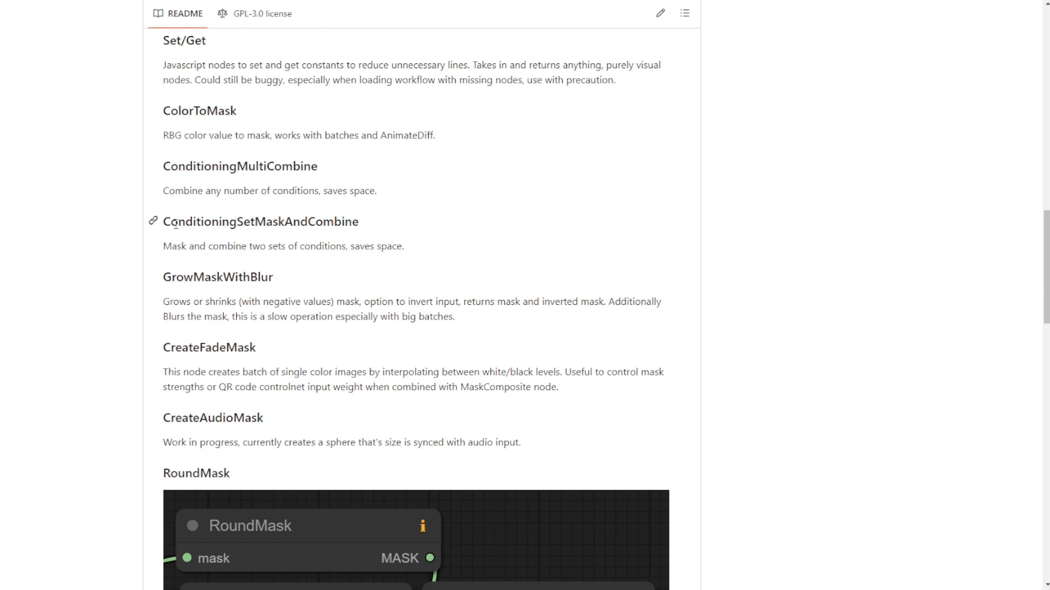
{"action": "left_click", "coordinate": [152, 276]}
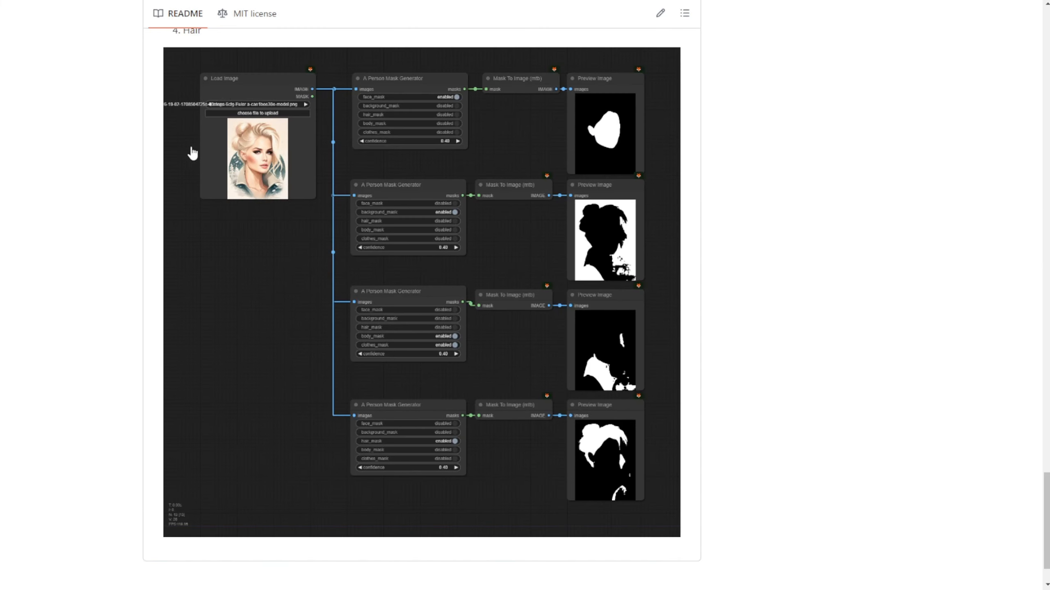
{"action": "scroll", "coordinate": [192, 153], "scroll_direction": "up", "scroll_amount": 5}
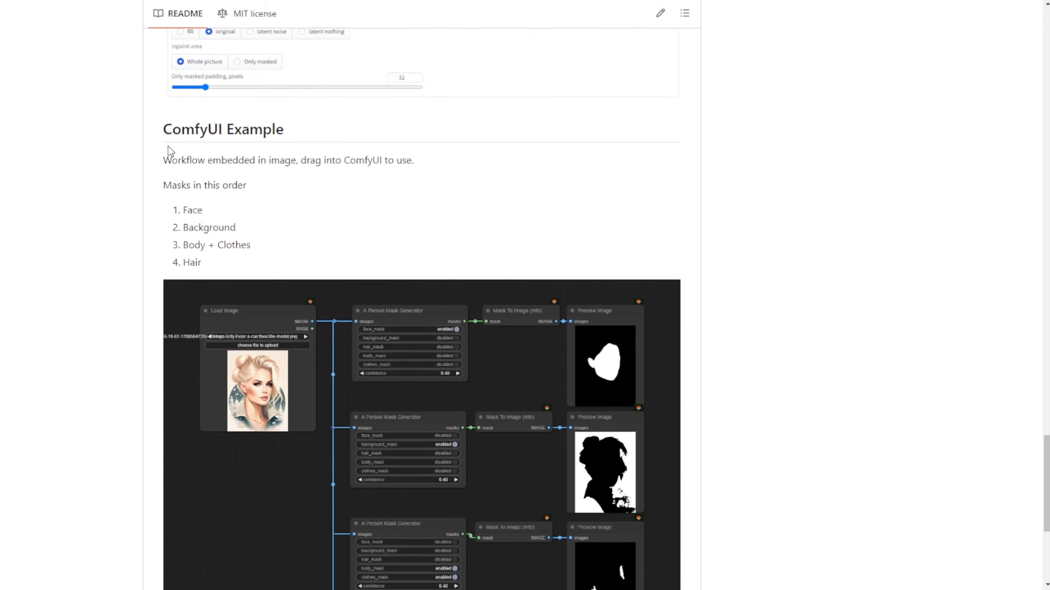
{"action": "scroll", "coordinate": [169, 151], "scroll_direction": "up", "scroll_amount": 15}
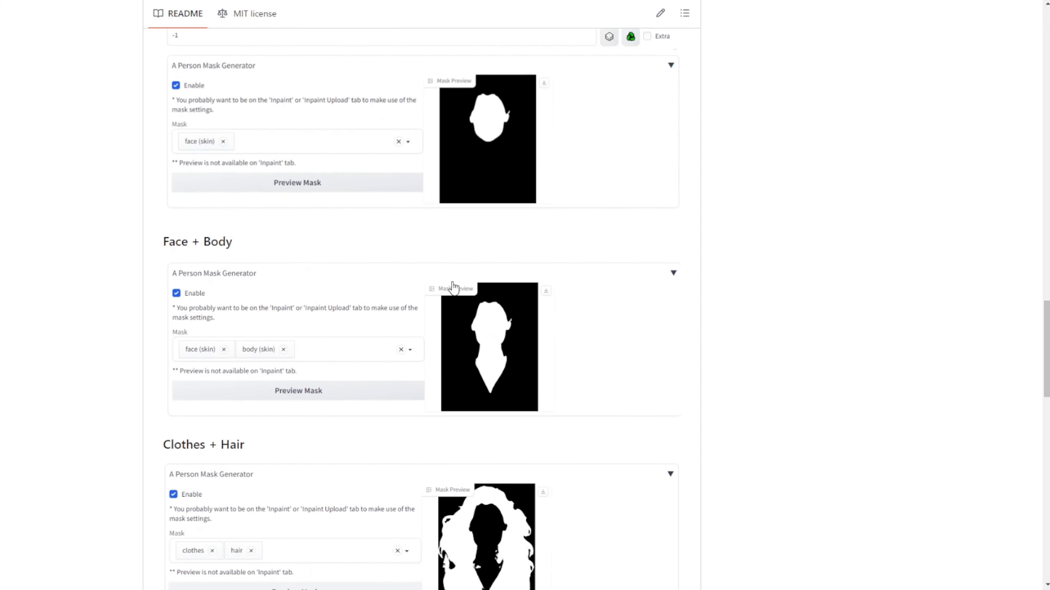
{"action": "scroll", "coordinate": [316, 187], "scroll_direction": "up", "scroll_amount": 15}
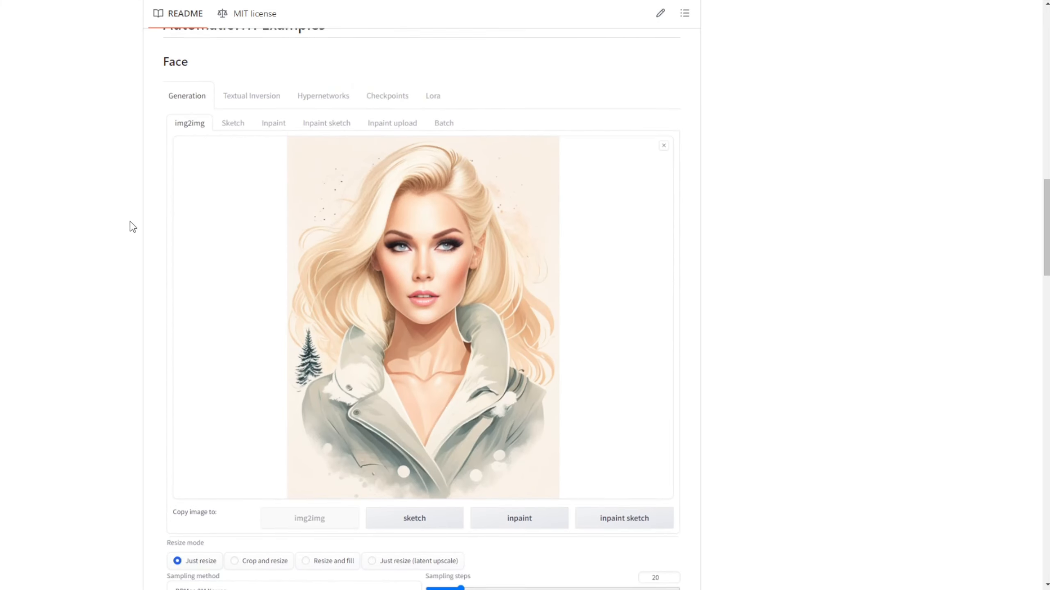
Add a Get node set to Init_Resize_Images at the start of the SEG Mask group and widen it.
{"action": "scroll", "coordinate": [132, 227], "scroll_direction": "up", "scroll_amount": 8}
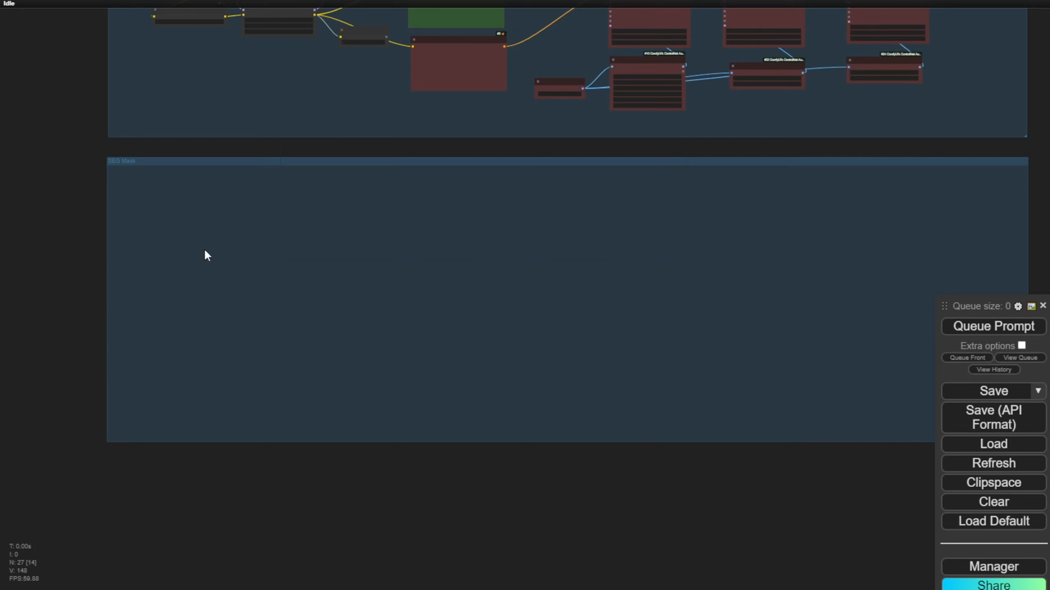
{"action": "scroll", "coordinate": [246, 275], "scroll_direction": "up", "scroll_amount": 4}
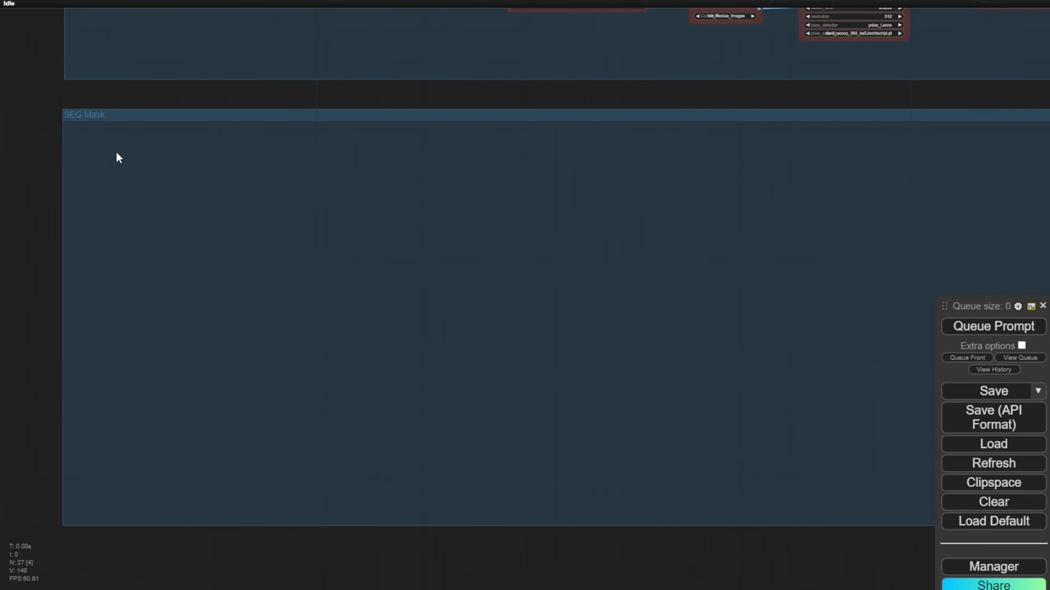
{"action": "double_click", "coordinate": [132, 153]}
{"action": "left_click", "coordinate": [159, 223]}
{"action": "scroll", "coordinate": [161, 176], "scroll_direction": "up", "scroll_amount": 8}
{"action": "left_click", "coordinate": [184, 154]}
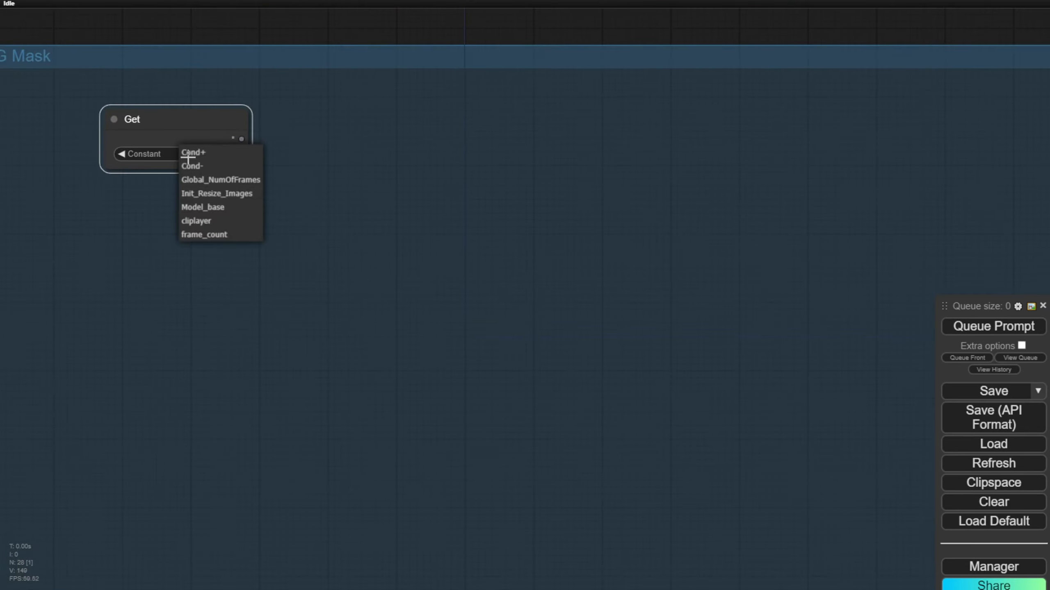
{"action": "left_click", "coordinate": [239, 199]}
{"action": "left_click_drag", "start_coordinate": [251, 171], "coordinate": [316, 166]}
{"action": "scroll", "coordinate": [252, 89], "scroll_direction": "down", "scroll_amount": 4}
{"action": "left_click_drag", "start_coordinate": [248, 100], "coordinate": [196, 95]}
{"action": "left_click", "coordinate": [312, 174]}
Add an A Person Mask Generator node below the Get_Init_Resize_Images node in the SEG Mask group.
{"action": "double_click", "coordinate": [186, 209]}
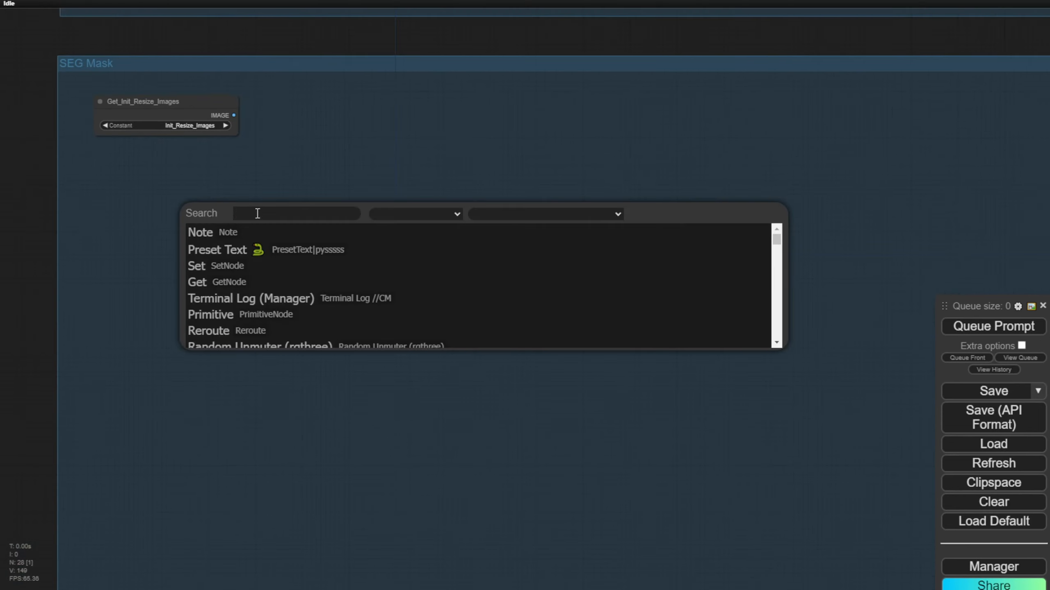
{"action": "type", "text": "APersonMaskGenerator"}
{"action": "left_click", "coordinate": [205, 232]}
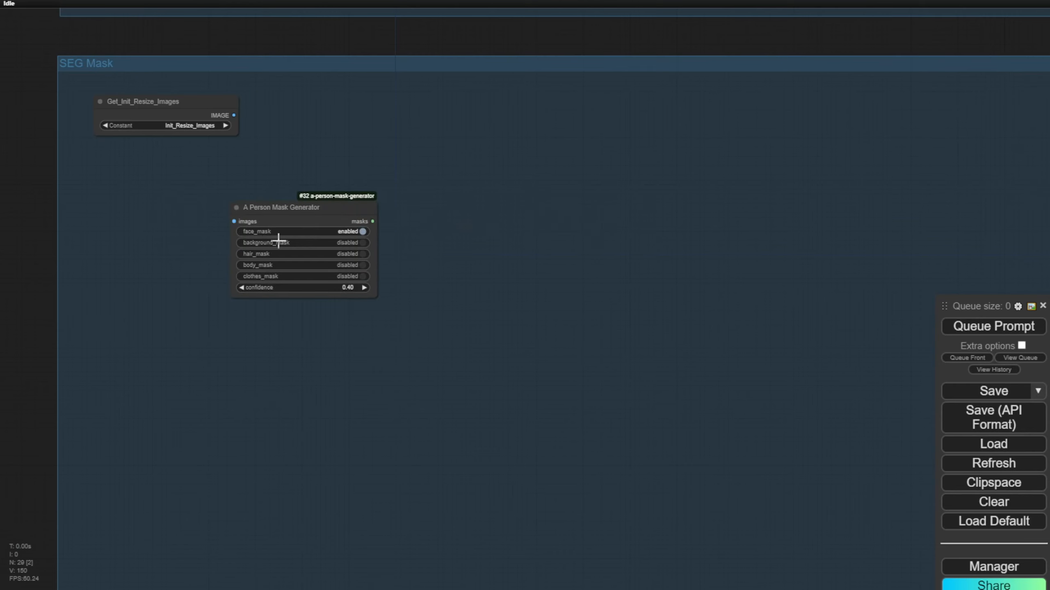
Review the README's face, body, clothes and hair mask previews, the mask settings and the ComfyUI example workflow for A Person Mask Generator.
{"action": "scroll", "coordinate": [306, 234], "scroll_direction": "up", "scroll_amount": 3}
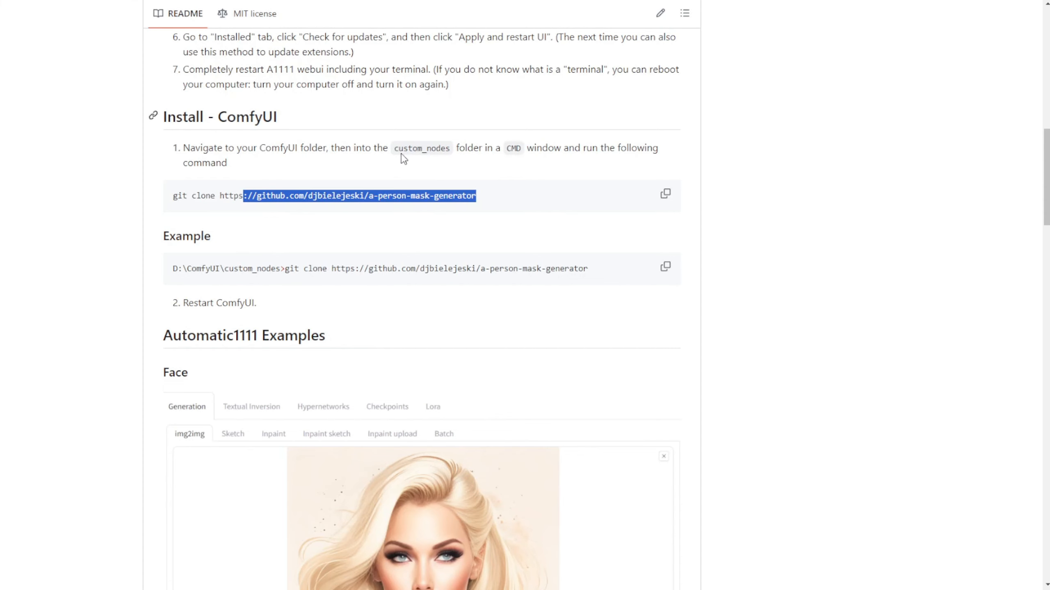
{"action": "scroll", "coordinate": [351, 339], "scroll_direction": "down", "scroll_amount": 14}
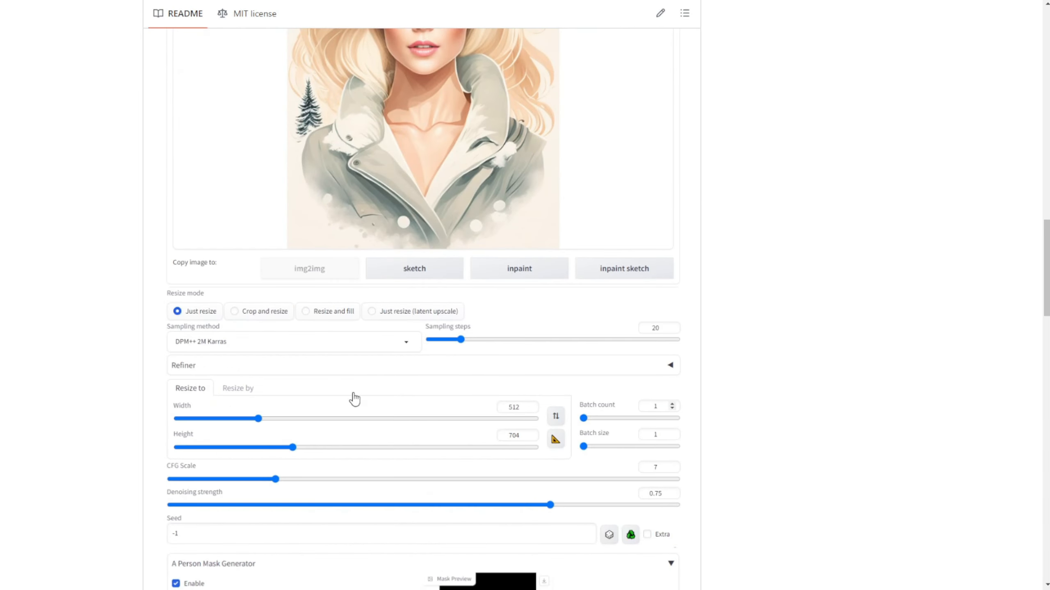
{"action": "scroll", "coordinate": [354, 399], "scroll_direction": "down", "scroll_amount": 9}
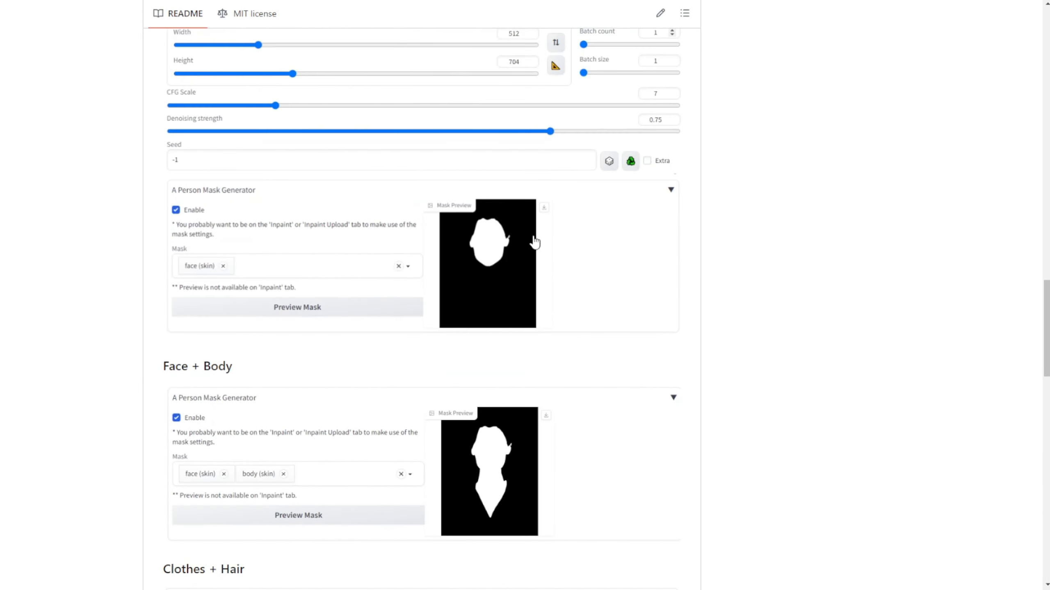
{"action": "scroll", "coordinate": [480, 316], "scroll_direction": "down", "scroll_amount": 6}
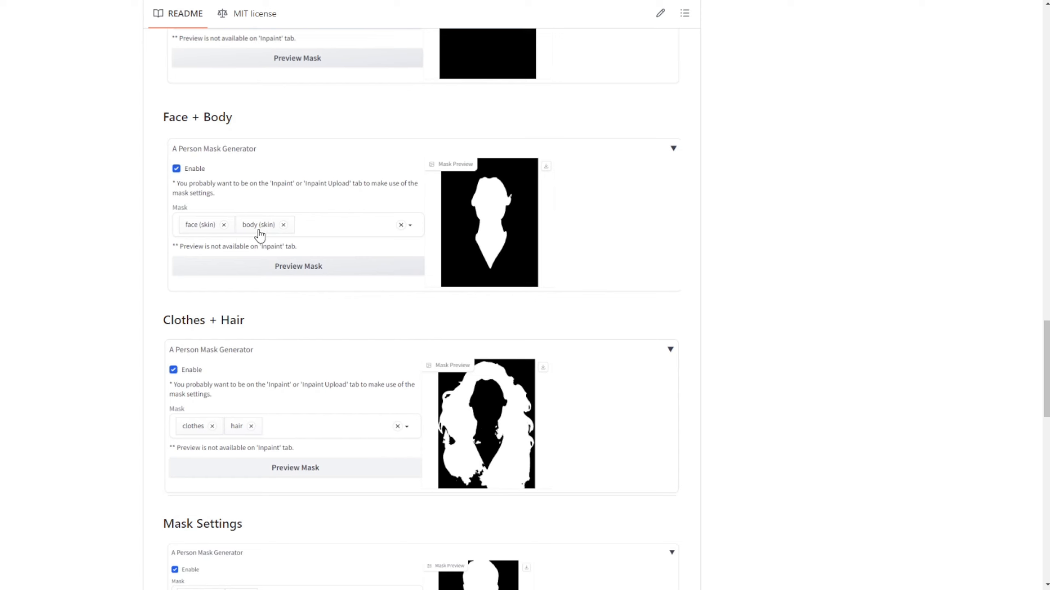
{"action": "scroll", "coordinate": [446, 399], "scroll_direction": "down", "scroll_amount": 3}
{"action": "scroll", "coordinate": [170, 325], "scroll_direction": "down", "scroll_amount": 5}
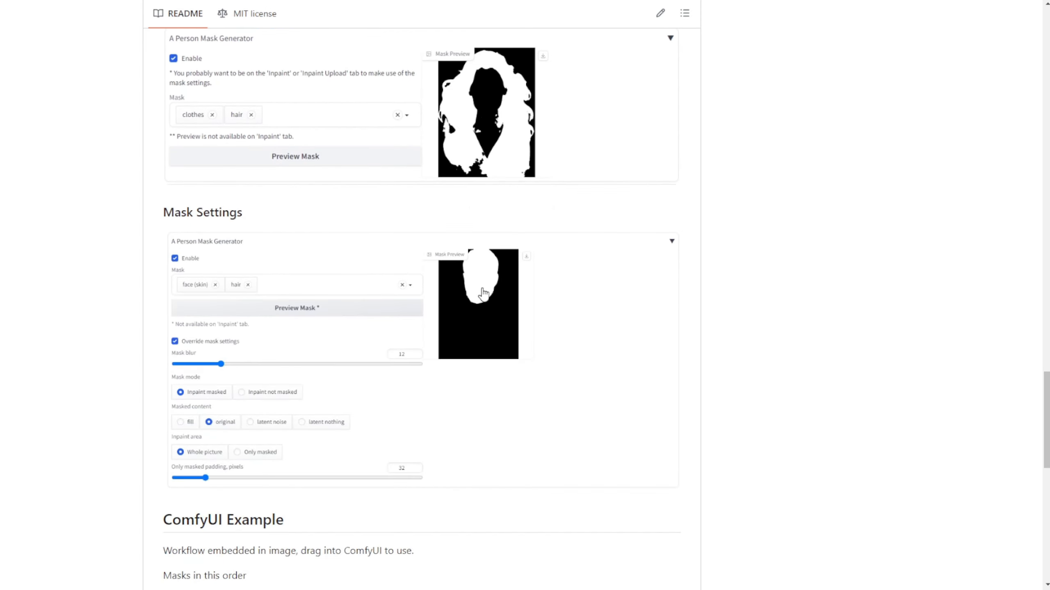
{"action": "scroll", "coordinate": [494, 286], "scroll_direction": "down", "scroll_amount": 12}
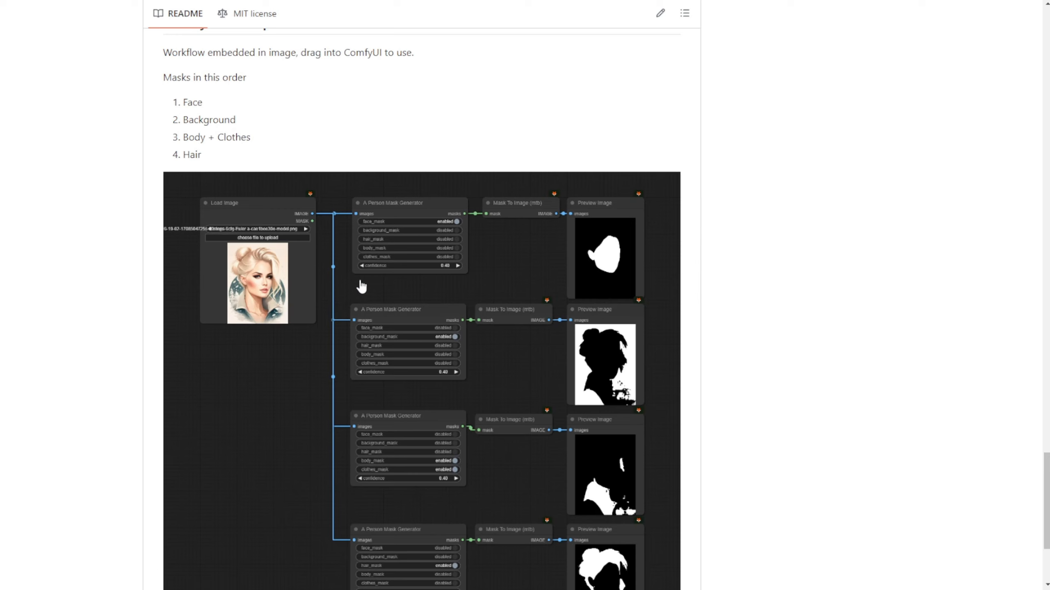
{"action": "scroll", "coordinate": [362, 286], "scroll_direction": "down", "scroll_amount": 5}
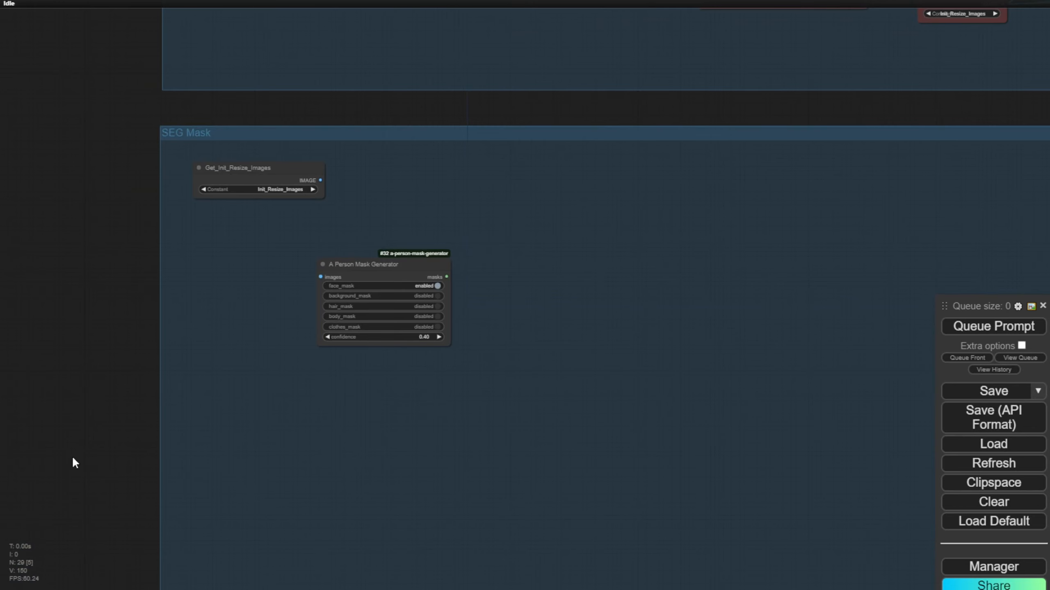
Connect Get_Init_Resize_Images to the images input of A Person Mask Generator and place the generator beside it.
{"action": "left_click_drag", "start_coordinate": [72, 456], "coordinate": [33, 327]}
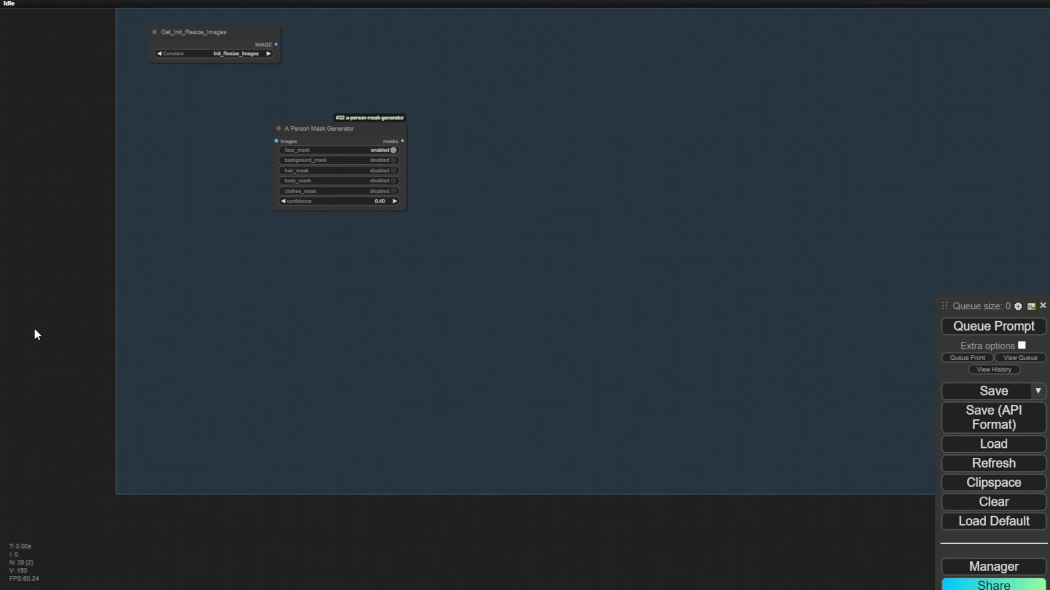
{"action": "scroll", "coordinate": [272, 235], "scroll_direction": "up", "scroll_amount": 3}
{"action": "scroll", "coordinate": [227, 190], "scroll_direction": "down", "scroll_amount": 2}
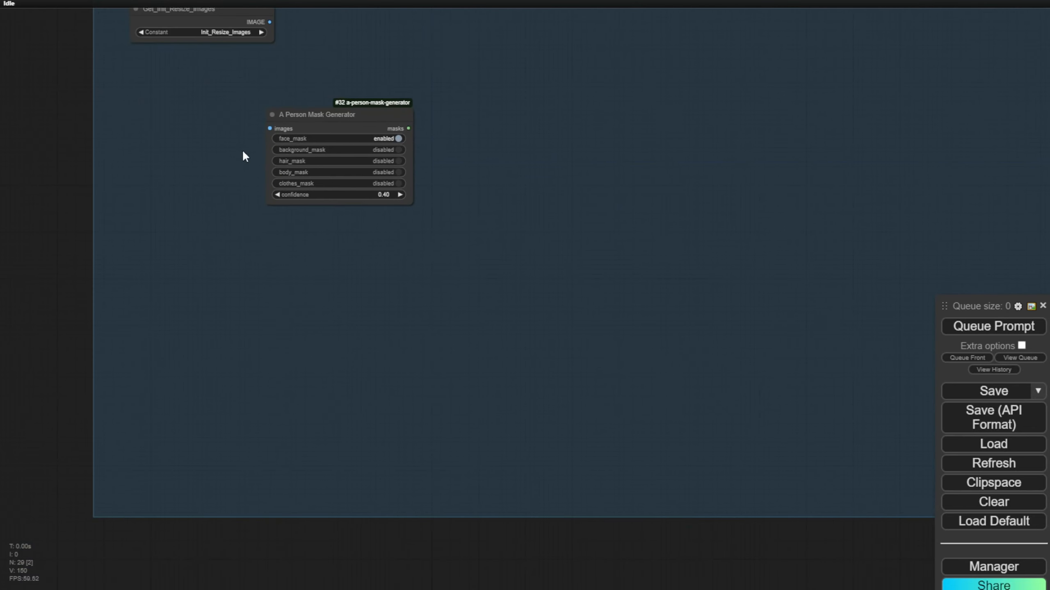
{"action": "mouse_move", "coordinate": [250, 63]}
{"action": "left_mouse_down"}
{"action": "mouse_move", "coordinate": [237, 65]}
{"action": "mouse_move", "coordinate": [253, 65]}
{"action": "left_mouse_up"}
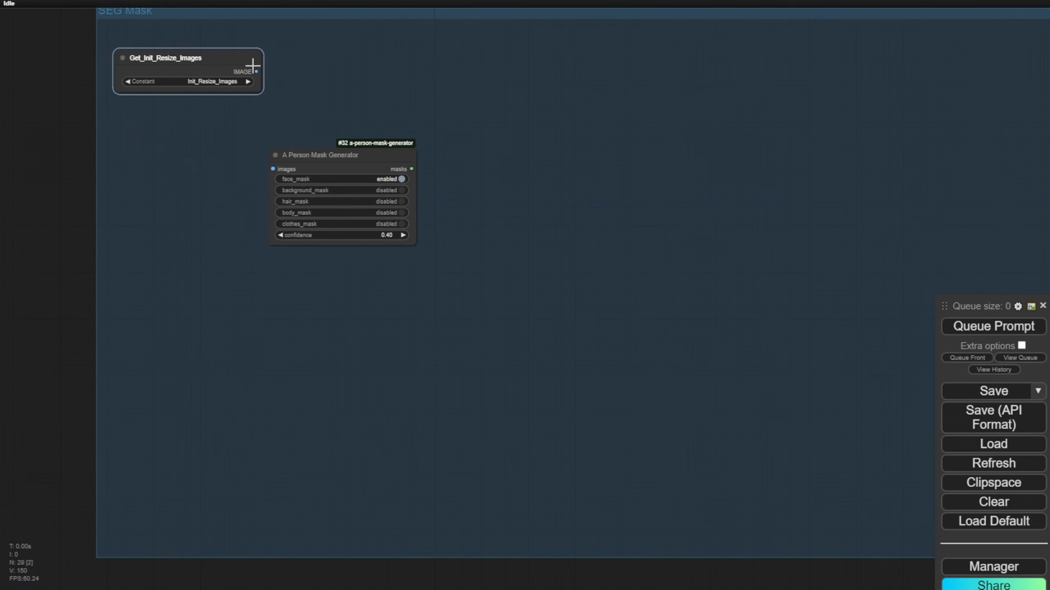
{"action": "left_click_drag", "start_coordinate": [290, 106], "coordinate": [375, 87]}
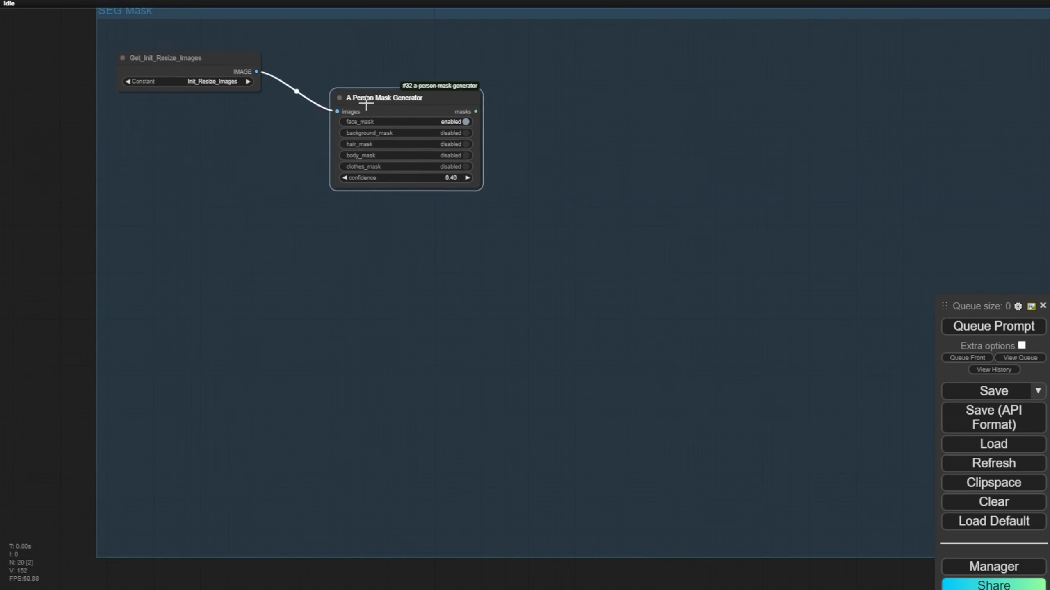
Search for and add a Mask Preview node next to the A Person Mask Generator.
{"action": "scroll", "coordinate": [363, 110], "scroll_direction": "up", "scroll_amount": 3}
{"action": "left_click_drag", "start_coordinate": [509, 102], "coordinate": [555, 157]}
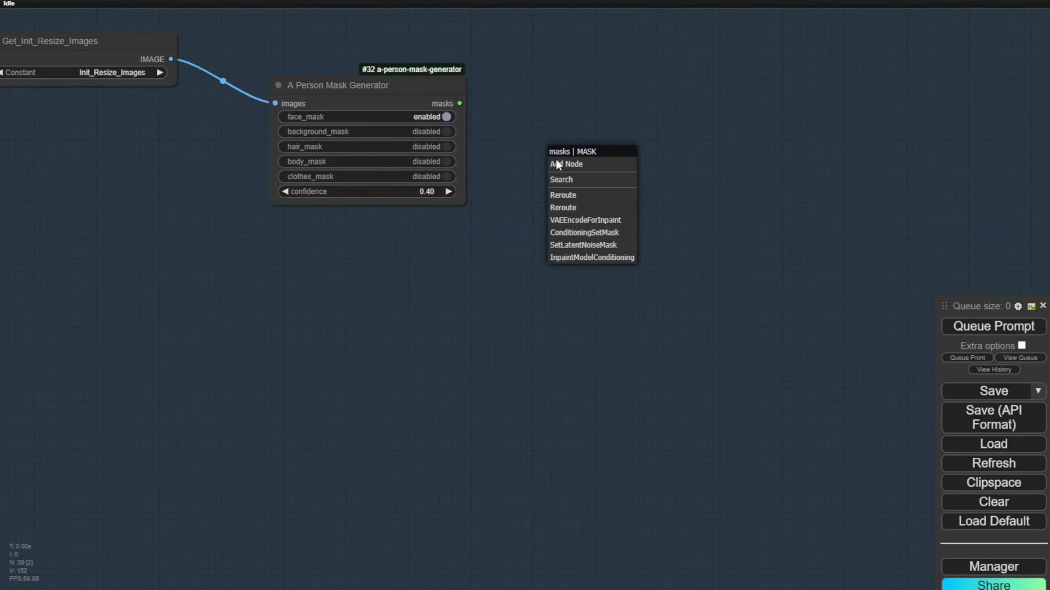
{"action": "left_click", "coordinate": [562, 180]}
{"action": "type", "text": "M"}
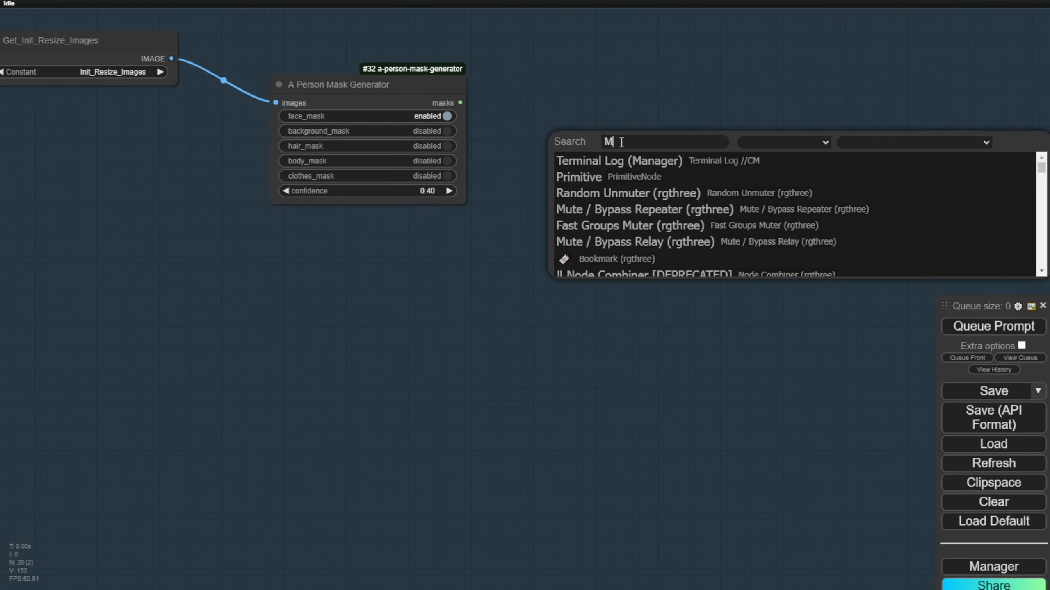
{"action": "type", "text": "askPr"}
{"action": "left_click", "coordinate": [603, 160]}
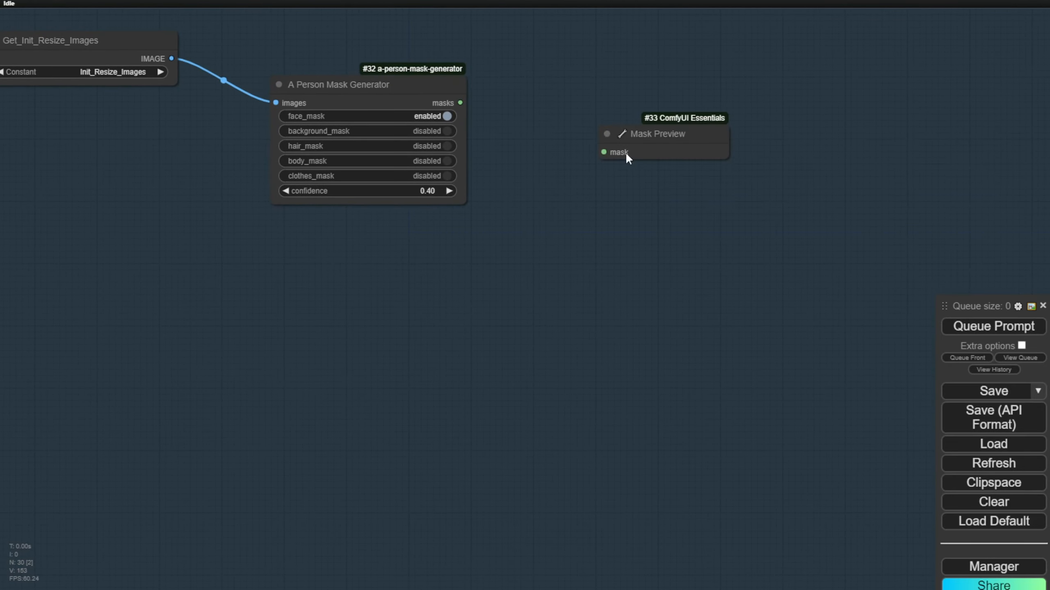
Connect the generator's masks output to the Mask Preview's mask input and enlarge the preview node.
{"action": "scroll", "coordinate": [625, 151], "scroll_direction": "up", "scroll_amount": 2}
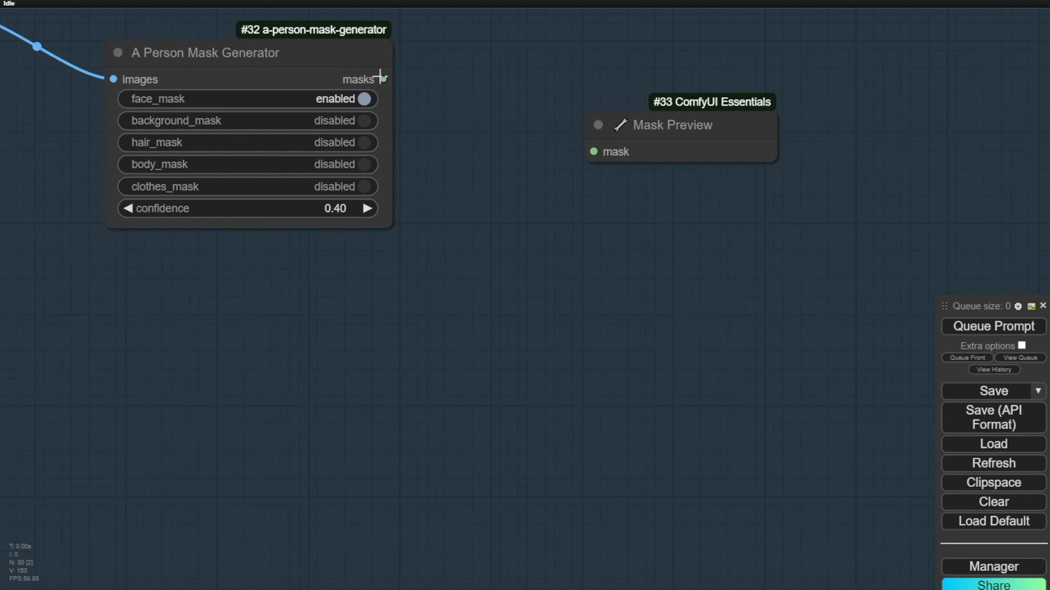
{"action": "left_click_drag", "start_coordinate": [380, 77], "coordinate": [593, 151]}
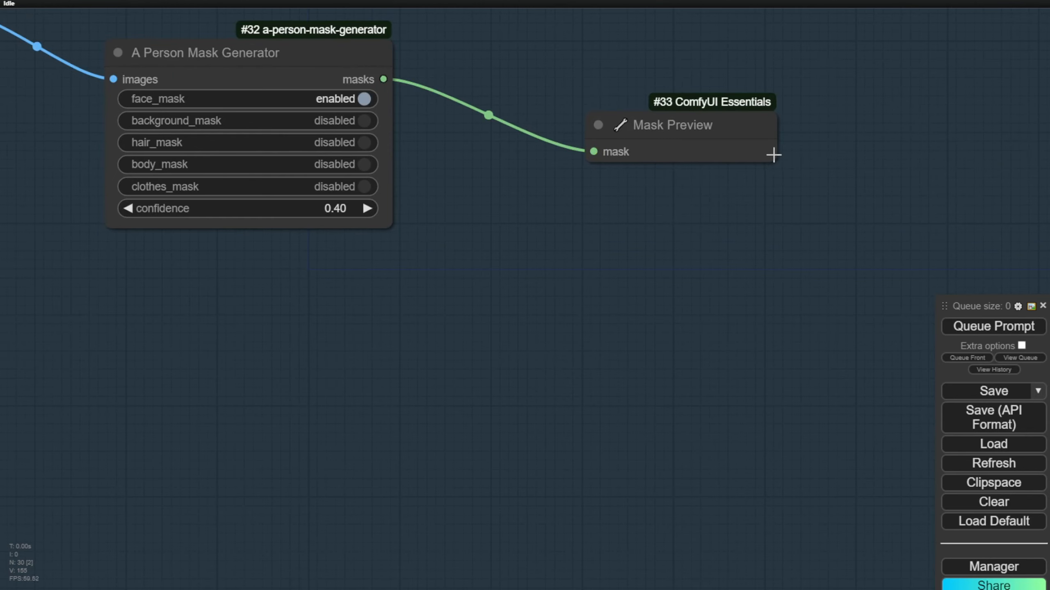
{"action": "left_click_drag", "start_coordinate": [775, 162], "coordinate": [884, 470]}
{"action": "scroll", "coordinate": [884, 319], "scroll_direction": "down", "scroll_amount": 4}
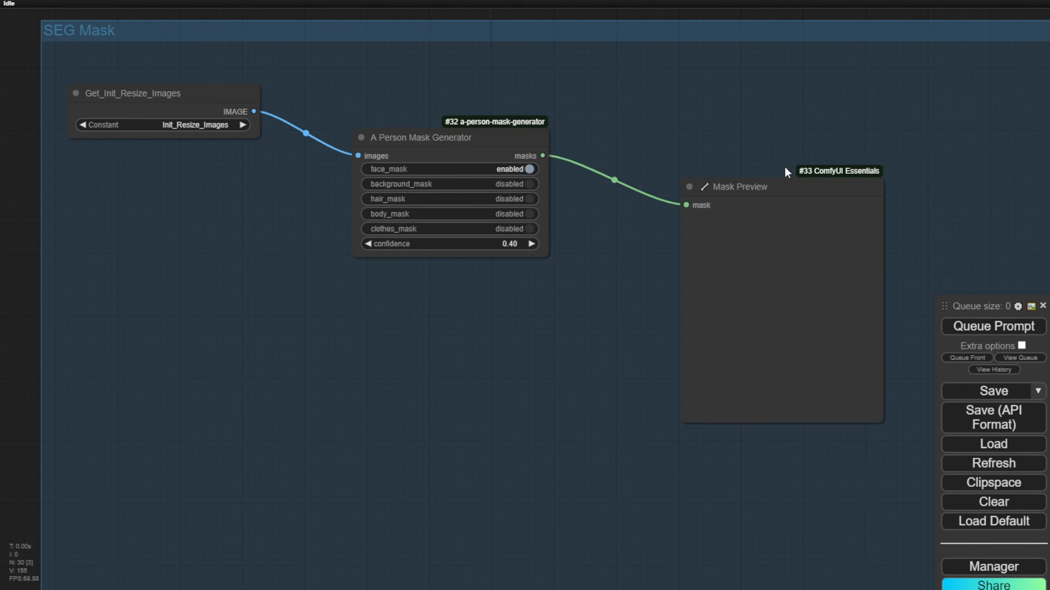
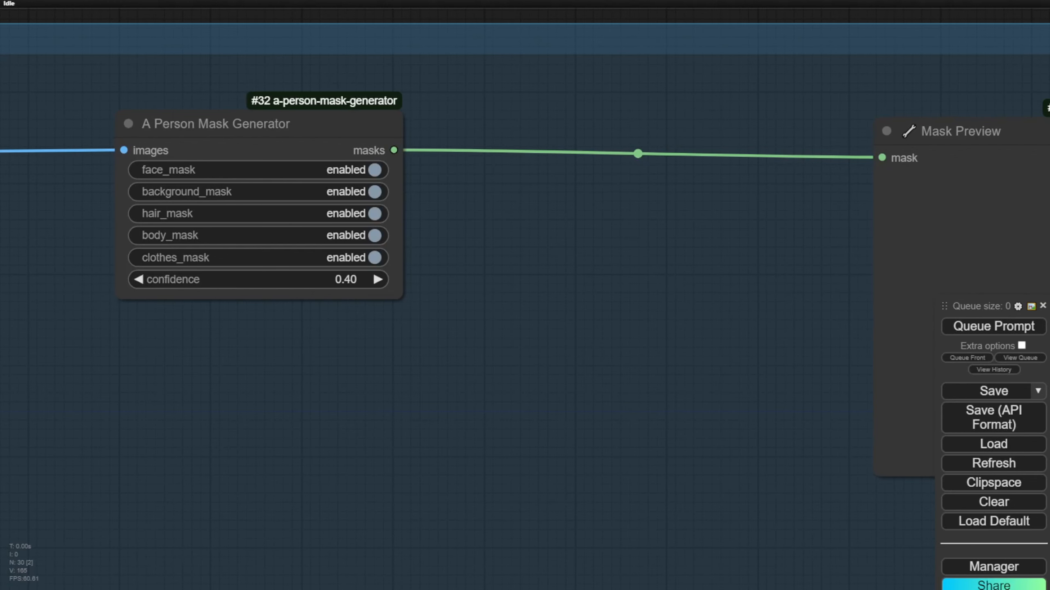
Exclude the background from the person mask by disabling background_mask on the A Person Mask Generator.
{"action": "left_click", "coordinate": [372, 192]}
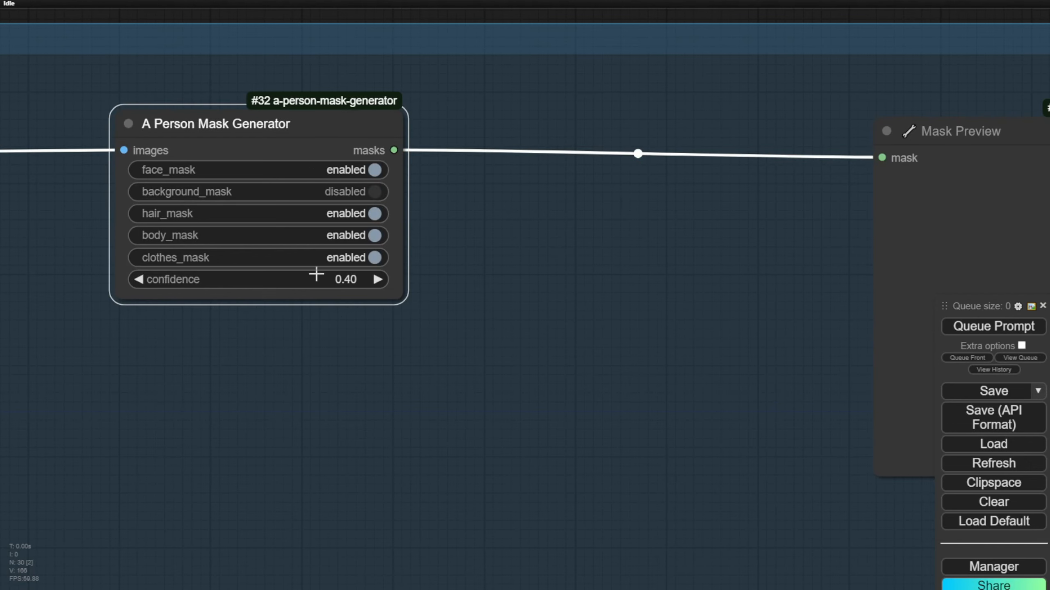
Switch the generator to a background-only mask: disable face_mask, hair_mask, body_mask and clothes_mask, and enable background_mask.
{"action": "left_click", "coordinate": [374, 169]}
{"action": "left_click", "coordinate": [374, 213]}
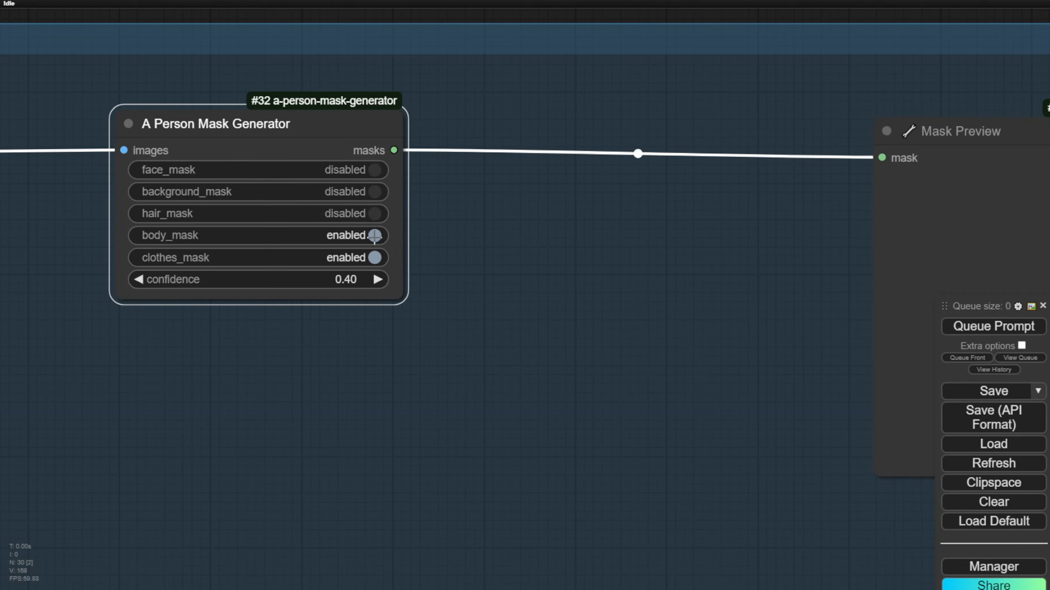
{"action": "left_click", "coordinate": [375, 236]}
{"action": "left_click", "coordinate": [375, 258]}
{"action": "left_click", "coordinate": [374, 192]}
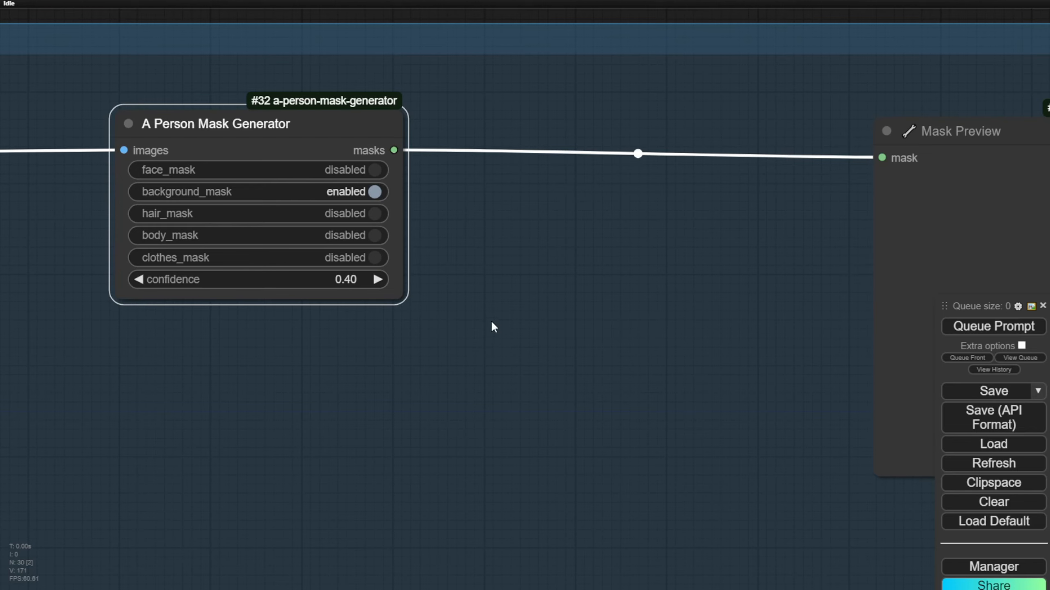
Set the confidence of the A Person Mask Generator to 0.25.
{"action": "left_click", "coordinate": [291, 278]}
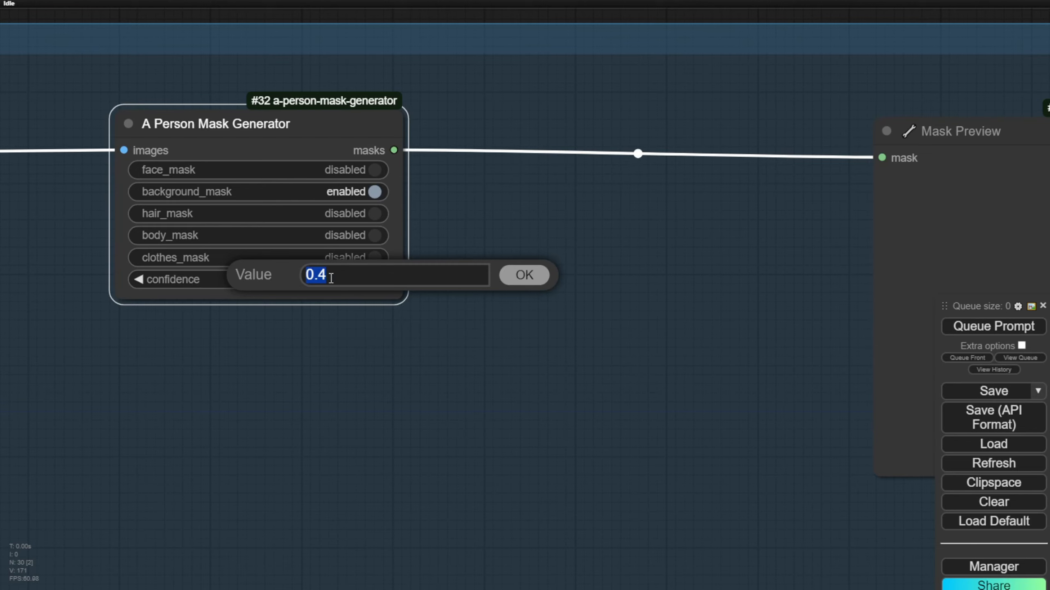
{"action": "type", "text": "0.25"}
{"action": "key", "text": "Return"}
{"action": "left_click", "coordinate": [640, 307]}
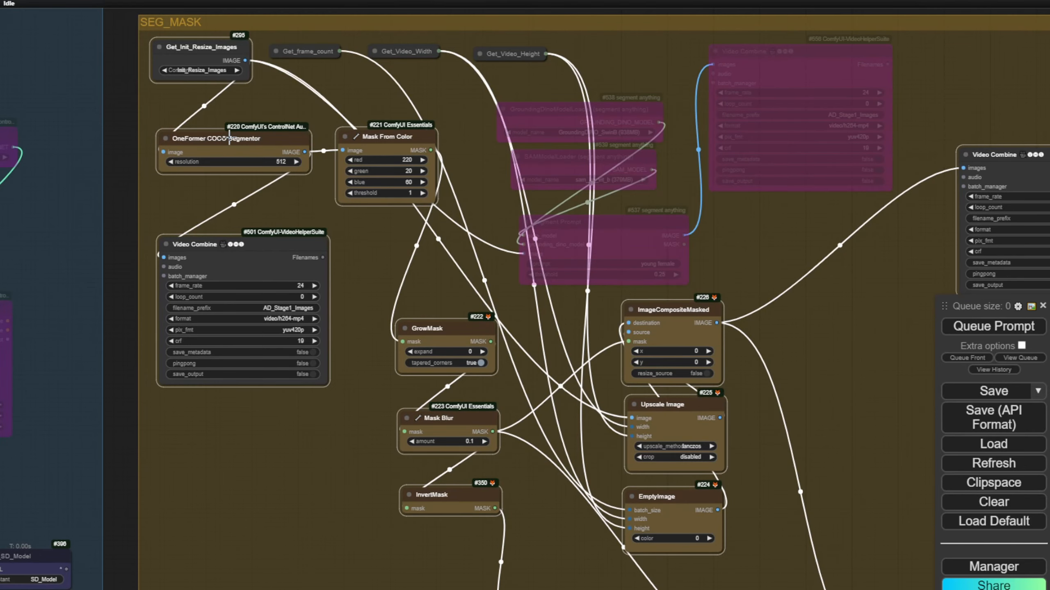
Copy OneFormer, Mask From Color, Video Combine, GrowMask, Mask Blur, InvertMask, EmptyImage, Upscale Image, ImageCompositeMasked and the frame-count, width and height Get nodes from the reference SEG_MASK group.
{"action": "left_click", "coordinate": [288, 124]}
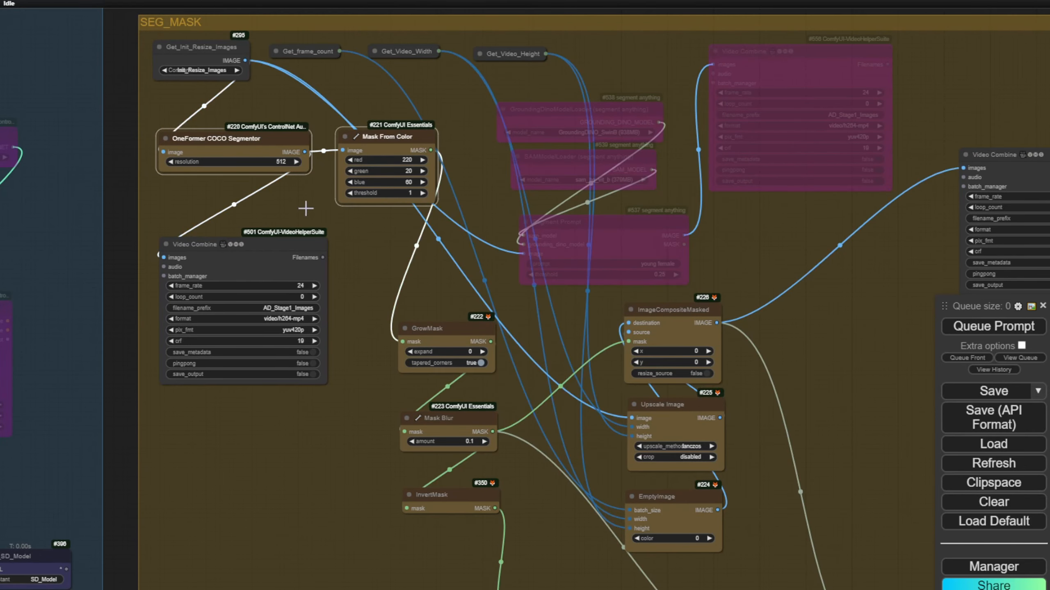
{"action": "left_click", "coordinate": [241, 265], "text": "shift"}
{"action": "left_click", "coordinate": [440, 328], "text": "shift"}
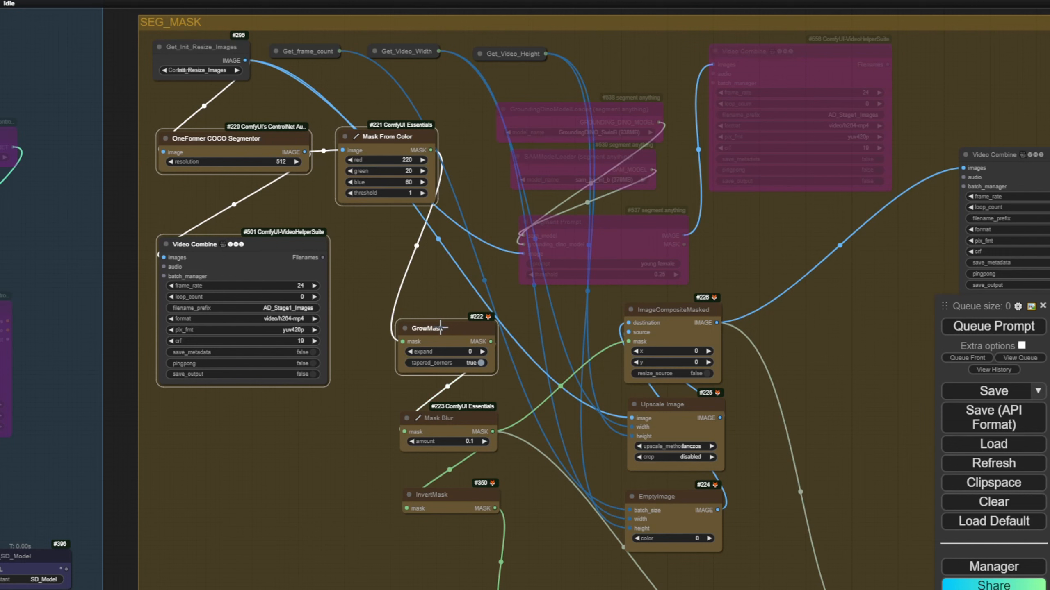
{"action": "left_click", "coordinate": [436, 434], "text": "shift"}
{"action": "left_click", "coordinate": [455, 496], "text": "shift"}
{"action": "left_click", "coordinate": [674, 501], "text": "shift"}
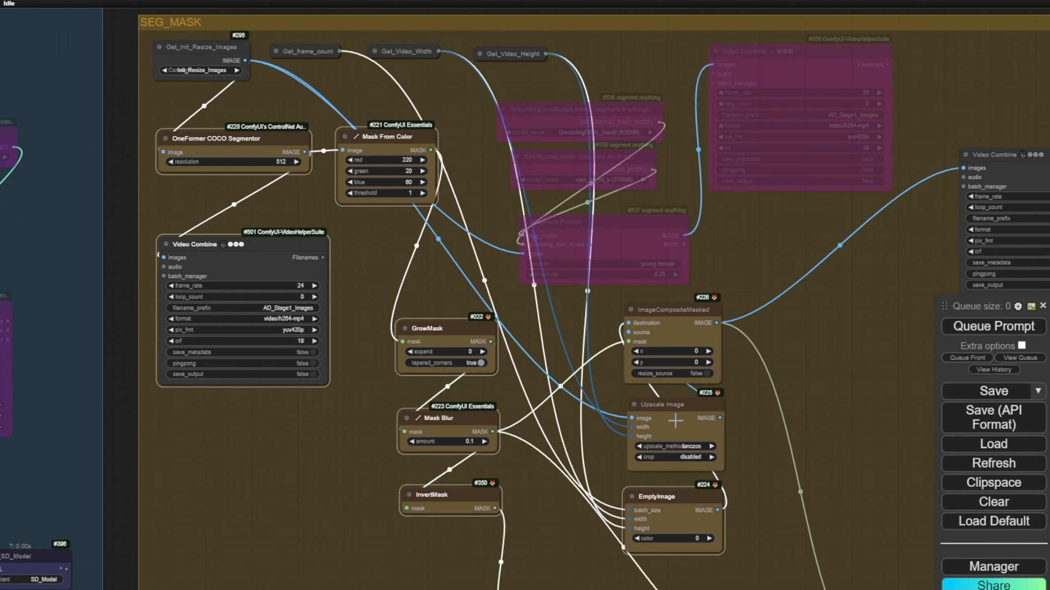
{"action": "left_click", "coordinate": [675, 421], "text": "shift"}
{"action": "left_click", "coordinate": [674, 338], "text": "shift"}
{"action": "left_click", "coordinate": [503, 54], "text": "shift"}
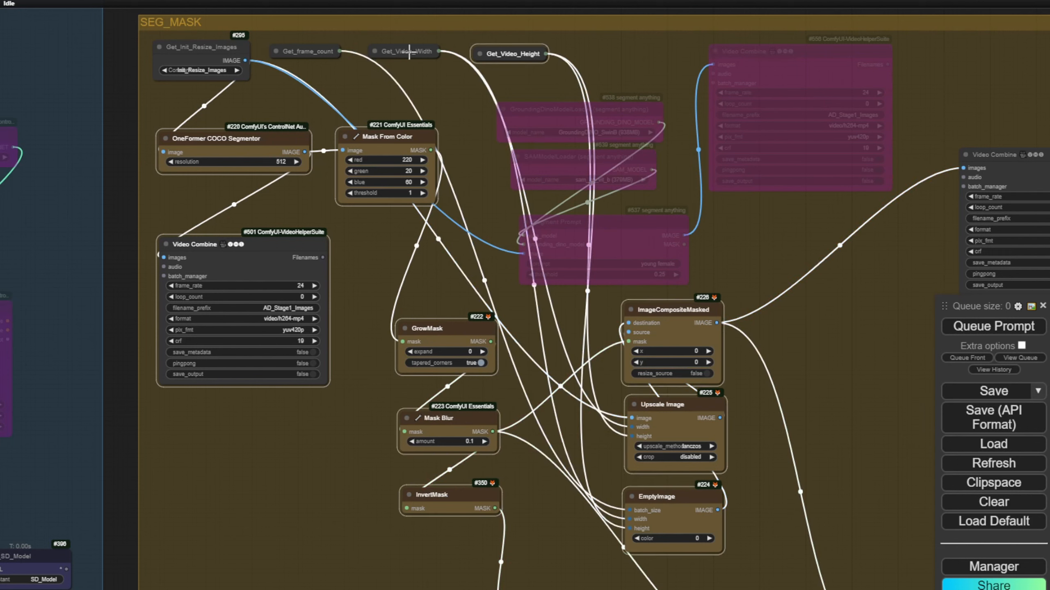
{"action": "left_click", "coordinate": [409, 52], "text": "shift"}
{"action": "left_click", "coordinate": [309, 56], "text": "shift"}
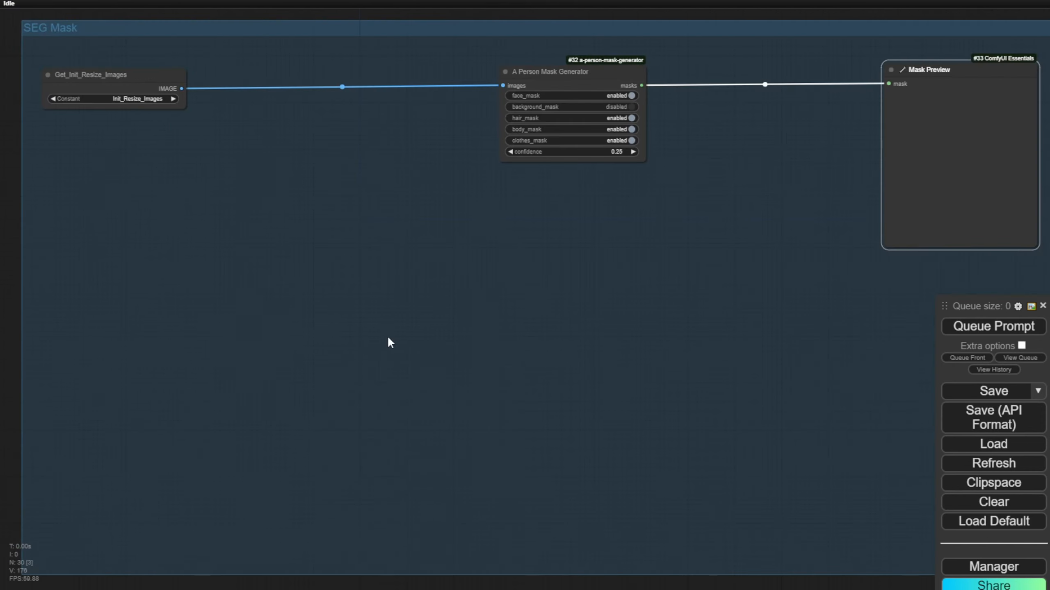
Paste the copied segmentation, masking and compositing nodes into the new workflow's SEG Mask group, below the person mask nodes.
{"action": "left_click_drag", "start_coordinate": [388, 342], "coordinate": [364, 216]}
{"action": "scroll", "coordinate": [364, 216], "scroll_direction": "down", "scroll_amount": 5}
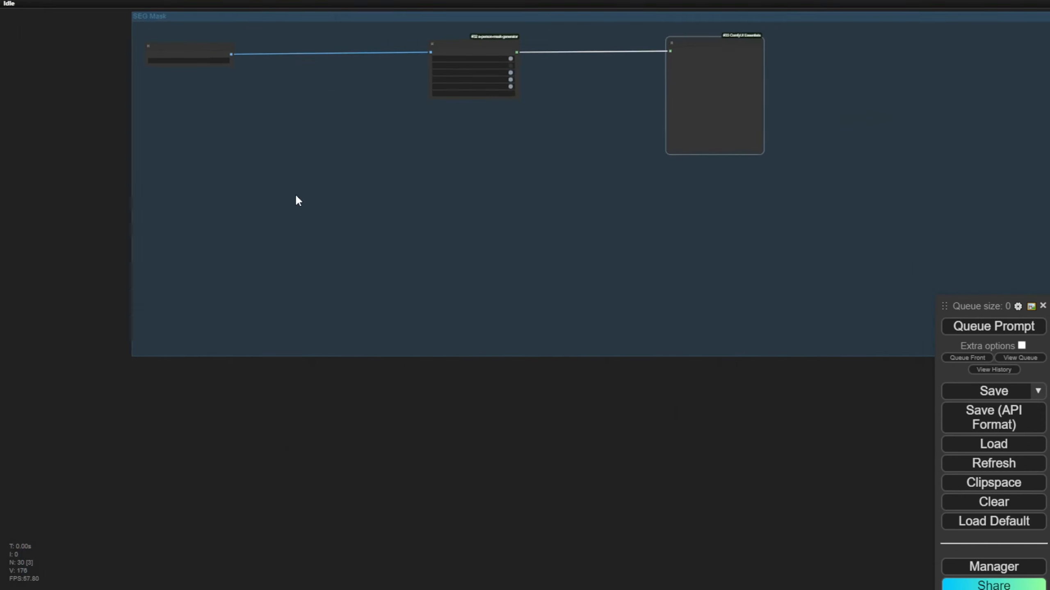
{"action": "key", "text": "ctrl+v"}
{"action": "scroll", "coordinate": [351, 240], "scroll_direction": "up", "scroll_amount": 5}
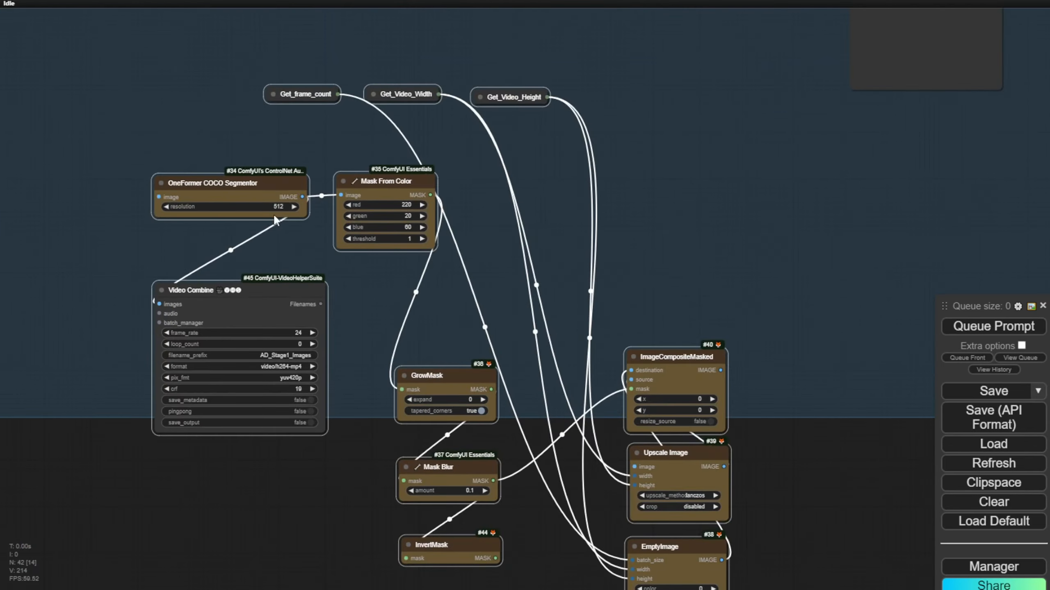
Move the frame-count, width and height Get nodes together between the Get_Init_Resize_Images and A Person Mask Generator nodes in the SEG Mask group.
{"action": "left_click_drag", "start_coordinate": [165, 111], "coordinate": [231, 235]}
{"action": "left_click_drag", "start_coordinate": [284, 305], "coordinate": [184, 165]}
{"action": "left_click_drag", "start_coordinate": [364, 216], "coordinate": [364, 107]}
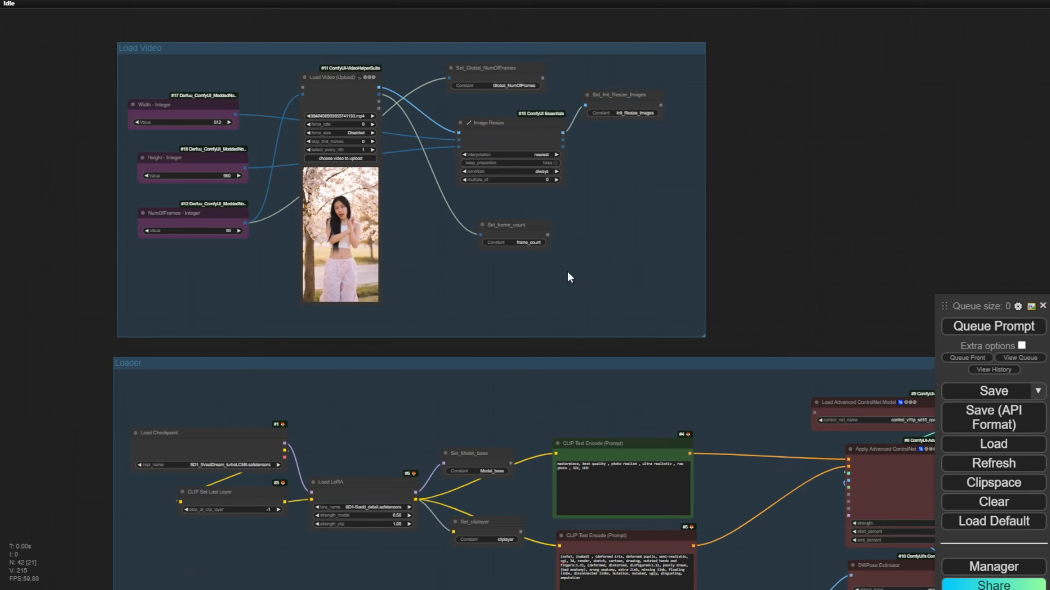
{"action": "scroll", "coordinate": [567, 274], "scroll_direction": "up", "scroll_amount": 4}
{"action": "scroll", "coordinate": [458, 352], "scroll_direction": "down", "scroll_amount": 8}
{"action": "scroll", "coordinate": [140, 454], "scroll_direction": "down", "scroll_amount": 2}
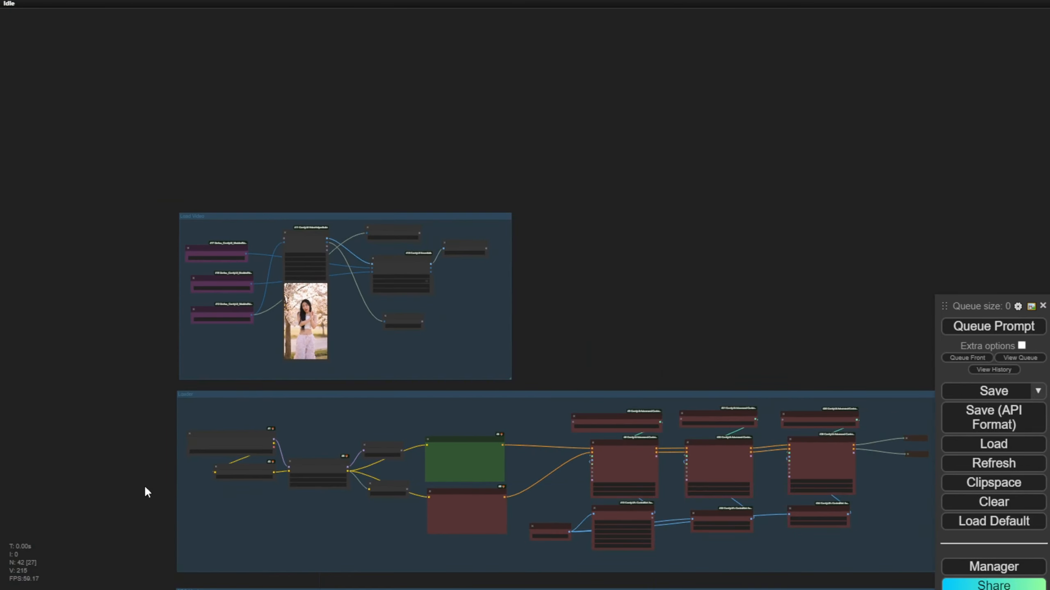
{"action": "left_click_drag", "start_coordinate": [145, 488], "coordinate": [110, 152]}
{"action": "scroll", "coordinate": [203, 285], "scroll_direction": "up", "scroll_amount": 9}
{"action": "scroll", "coordinate": [275, 336], "scroll_direction": "up", "scroll_amount": 4}
{"action": "mouse_move", "coordinate": [261, 256]}
{"action": "left_mouse_down"}
{"action": "mouse_move", "coordinate": [210, 229]}
{"action": "mouse_move", "coordinate": [253, 256]}
{"action": "left_mouse_up"}
{"action": "left_click", "coordinate": [176, 226]}
{"action": "left_click_drag", "start_coordinate": [395, 365], "coordinate": [351, 257]}
{"action": "left_click_drag", "start_coordinate": [504, 375], "coordinate": [385, 295]}
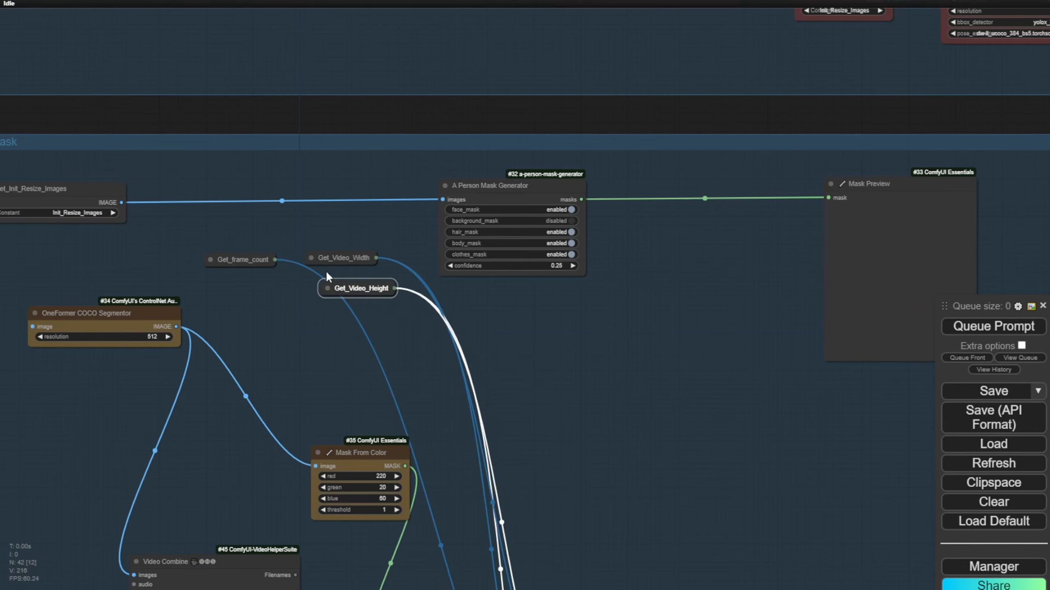
{"action": "left_click_drag", "start_coordinate": [283, 261], "coordinate": [272, 248]}
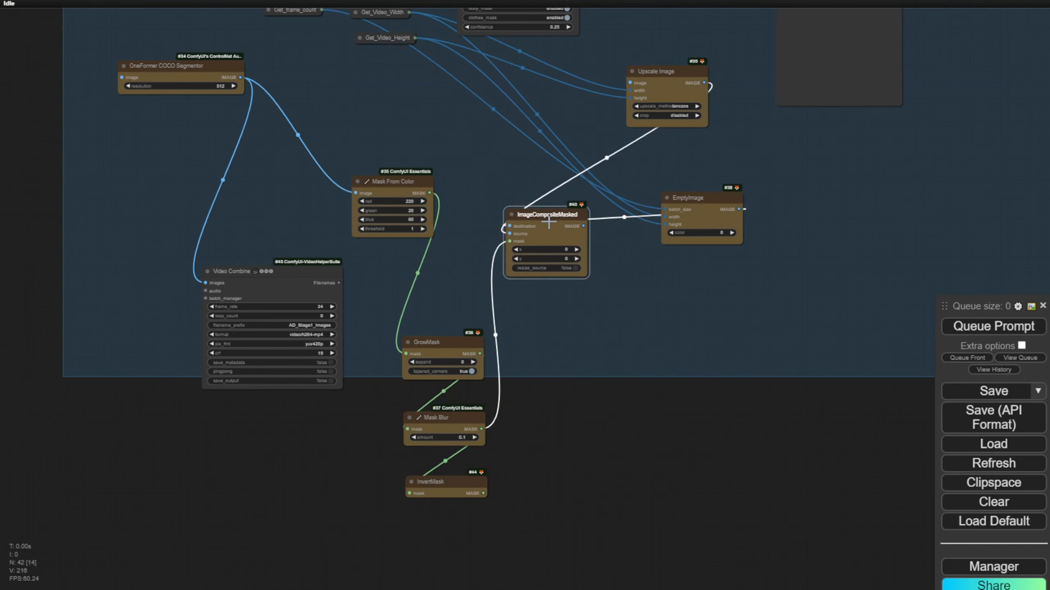
Bring the pasted nodes inside the SEG Mask group: stack Mask From Color, GrowMask and Mask Blur vertically, with ImageCompositeMasked and InvertMask to their right.
{"action": "left_click", "coordinate": [193, 137]}
{"action": "left_click_drag", "start_coordinate": [193, 138], "coordinate": [176, 96]}
{"action": "left_click_drag", "start_coordinate": [172, 198], "coordinate": [174, 155]}
{"action": "left_click_drag", "start_coordinate": [455, 413], "coordinate": [371, 228]}
{"action": "left_click_drag", "start_coordinate": [469, 487], "coordinate": [401, 309]}
{"action": "left_click_drag", "start_coordinate": [579, 282], "coordinate": [546, 181]}
{"action": "left_click_drag", "start_coordinate": [460, 551], "coordinate": [569, 357]}
{"action": "scroll", "coordinate": [372, 190], "scroll_direction": "up", "scroll_amount": 7}
{"action": "left_click_drag", "start_coordinate": [423, 110], "coordinate": [400, 108]}
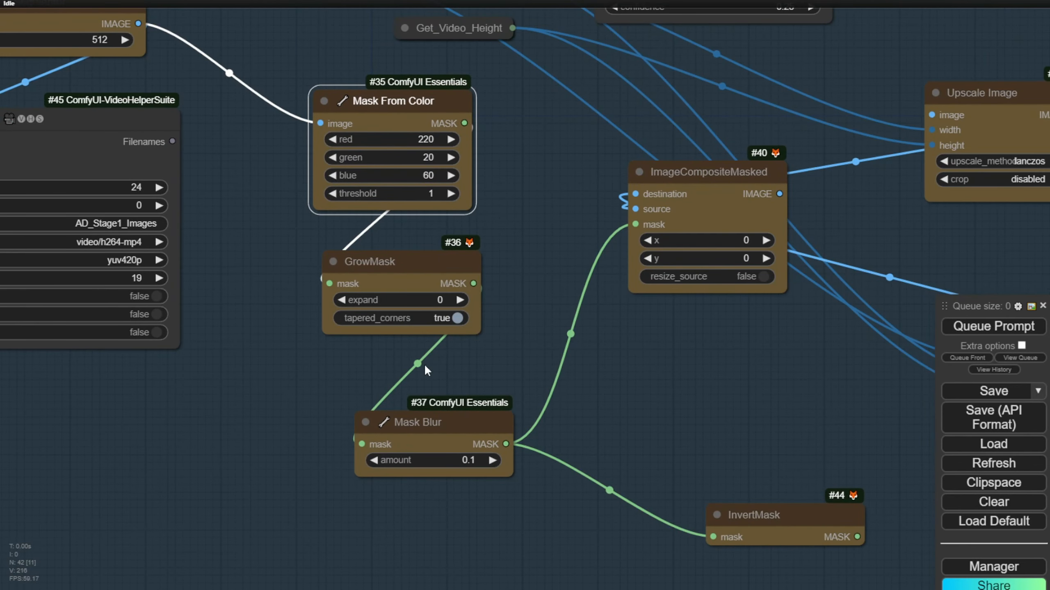
Lower Video Combine further beneath OneFormer COCO Segmentor and move Mask Blur closer to GrowMask.
{"action": "left_click_drag", "start_coordinate": [231, 144], "coordinate": [351, 337]}
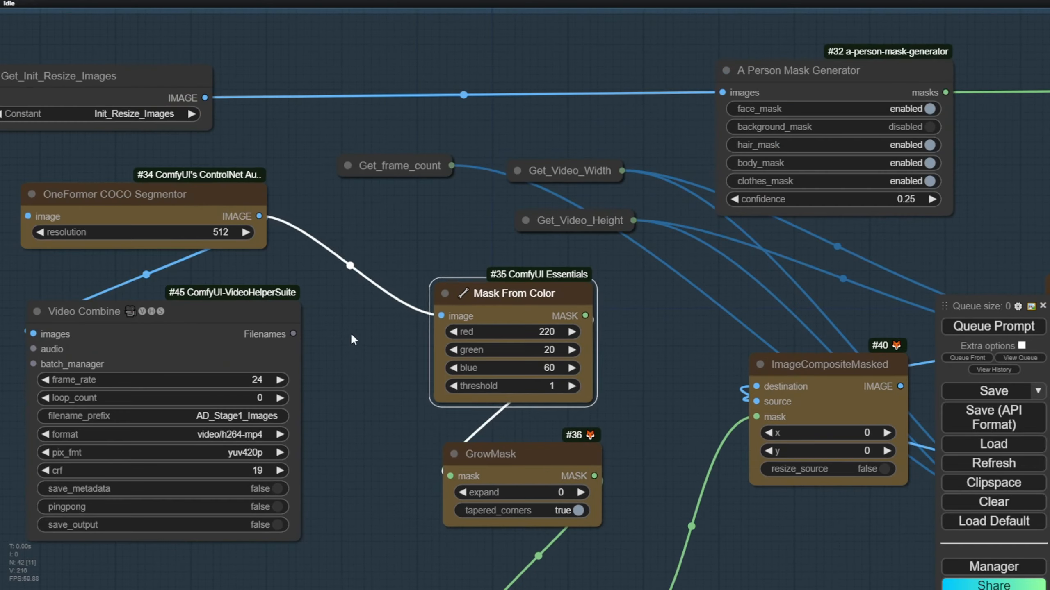
{"action": "left_click_drag", "start_coordinate": [212, 301], "coordinate": [225, 335]}
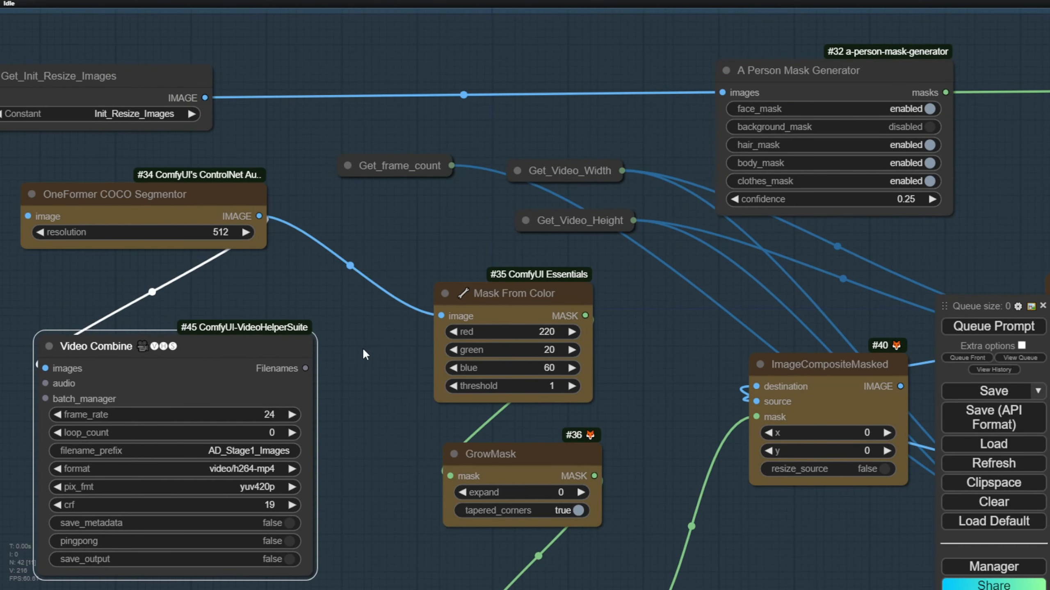
{"action": "left_click_drag", "start_coordinate": [363, 351], "coordinate": [269, 313]}
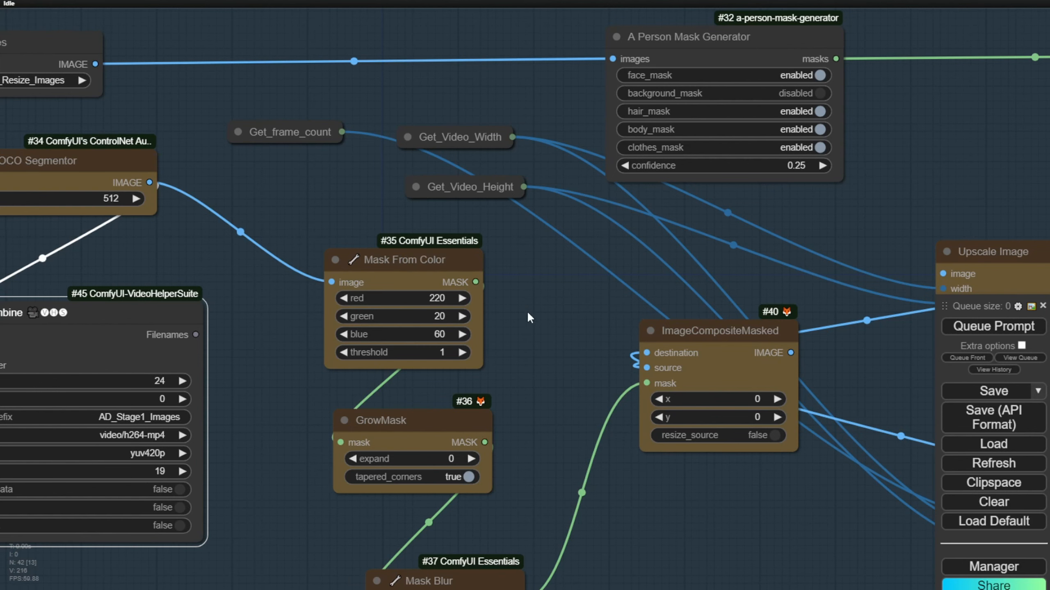
{"action": "left_click_drag", "start_coordinate": [549, 337], "coordinate": [465, 212]}
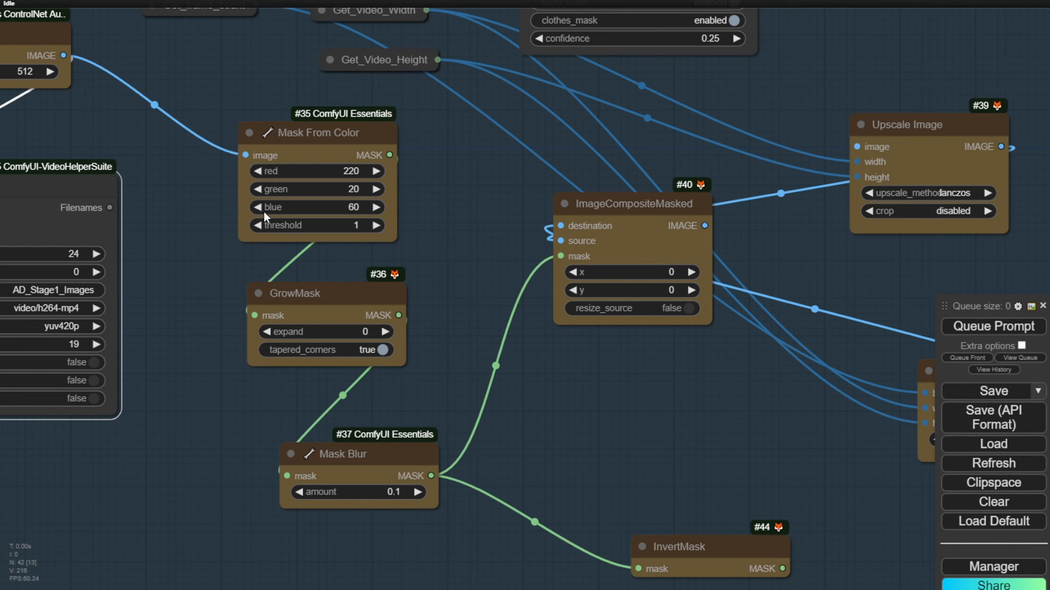
{"action": "left_click_drag", "start_coordinate": [143, 115], "coordinate": [424, 316]}
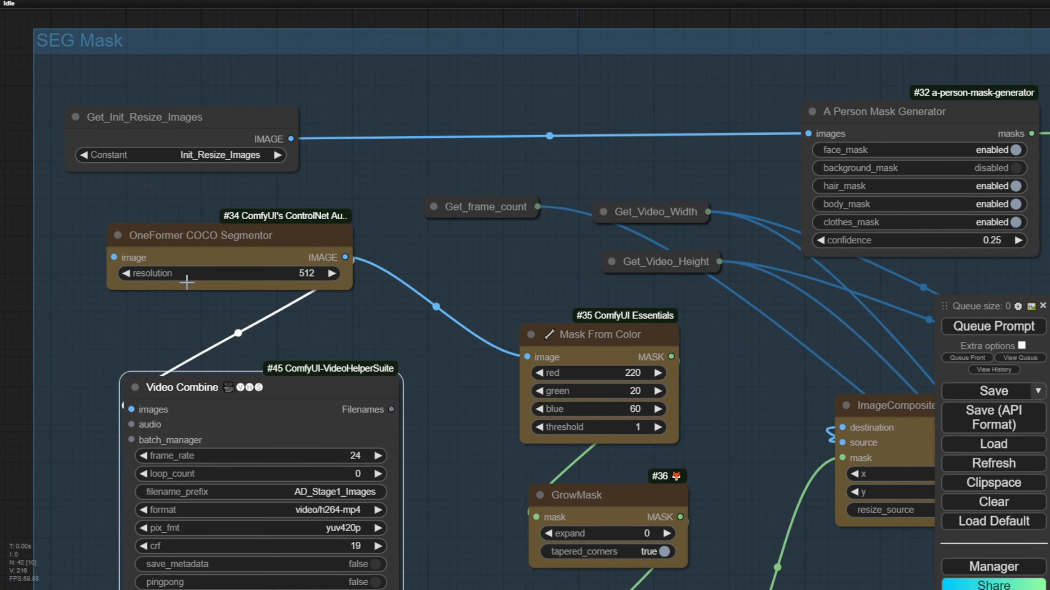
{"action": "left_click_drag", "start_coordinate": [452, 484], "coordinate": [199, 249]}
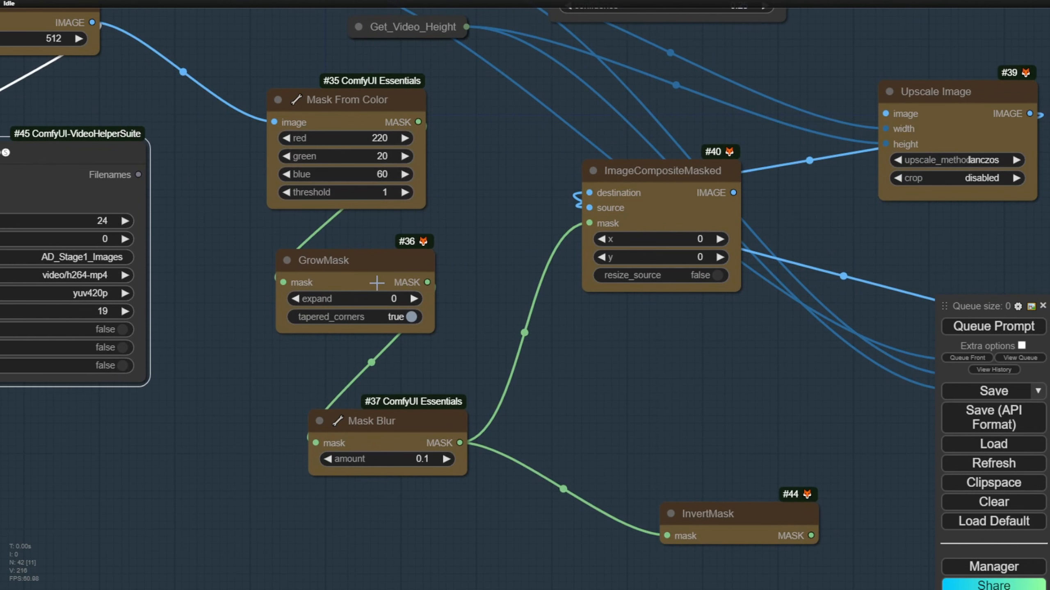
{"action": "left_click_drag", "start_coordinate": [401, 420], "coordinate": [427, 388]}
{"action": "left_click_drag", "start_coordinate": [581, 375], "coordinate": [390, 351]}
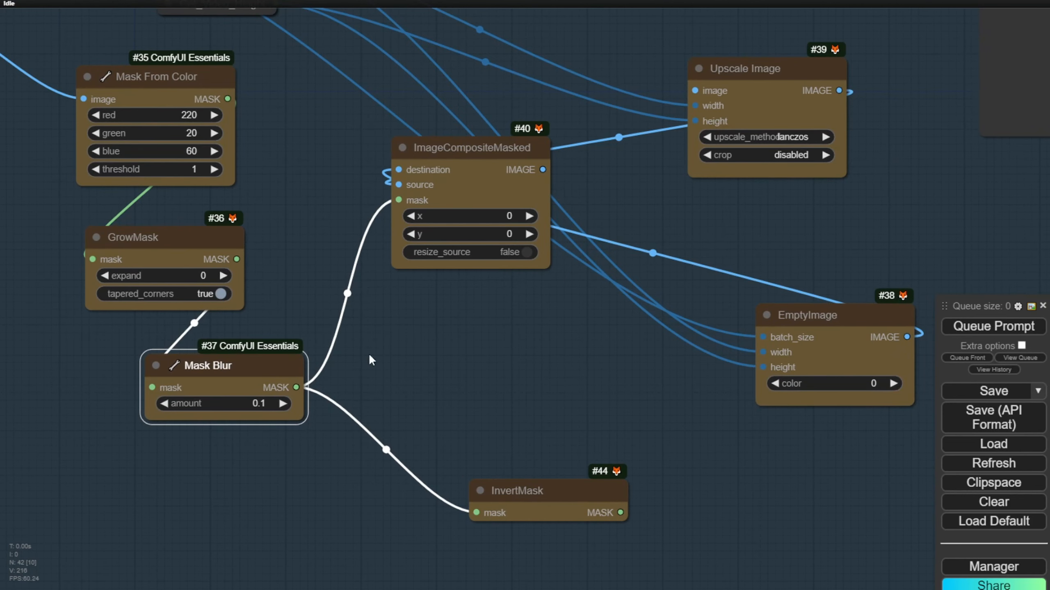
{"action": "left_click_drag", "start_coordinate": [524, 425], "coordinate": [502, 442]}
Place the EmptyImage node directly above the ImageCompositeMasked node, leaving a small gap between them.
{"action": "left_click_drag", "start_coordinate": [479, 189], "coordinate": [518, 215]}
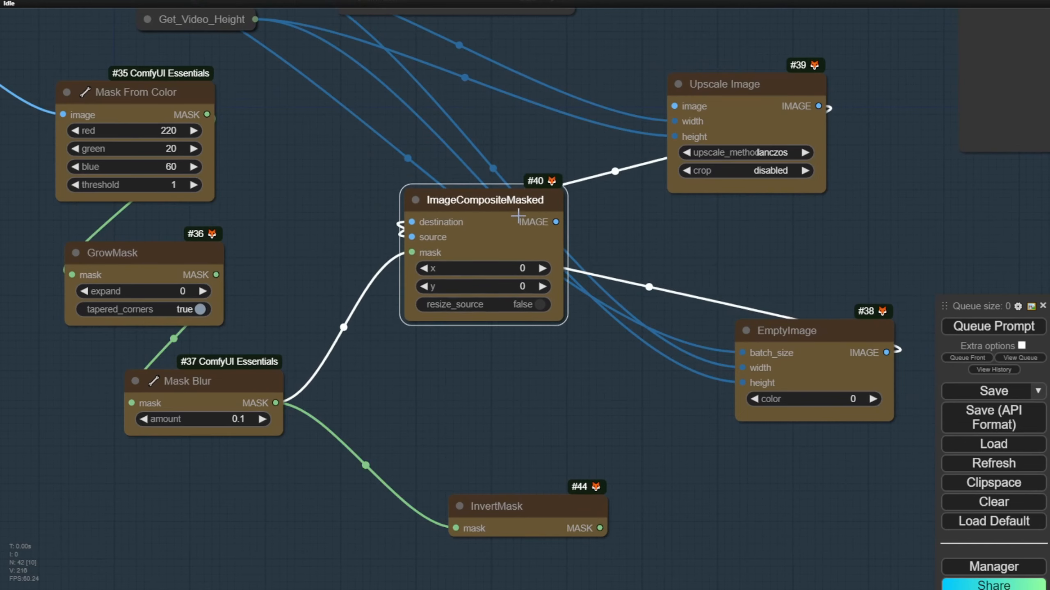
{"action": "left_click_drag", "start_coordinate": [596, 537], "coordinate": [571, 457]}
{"action": "left_click_drag", "start_coordinate": [697, 277], "coordinate": [634, 211]}
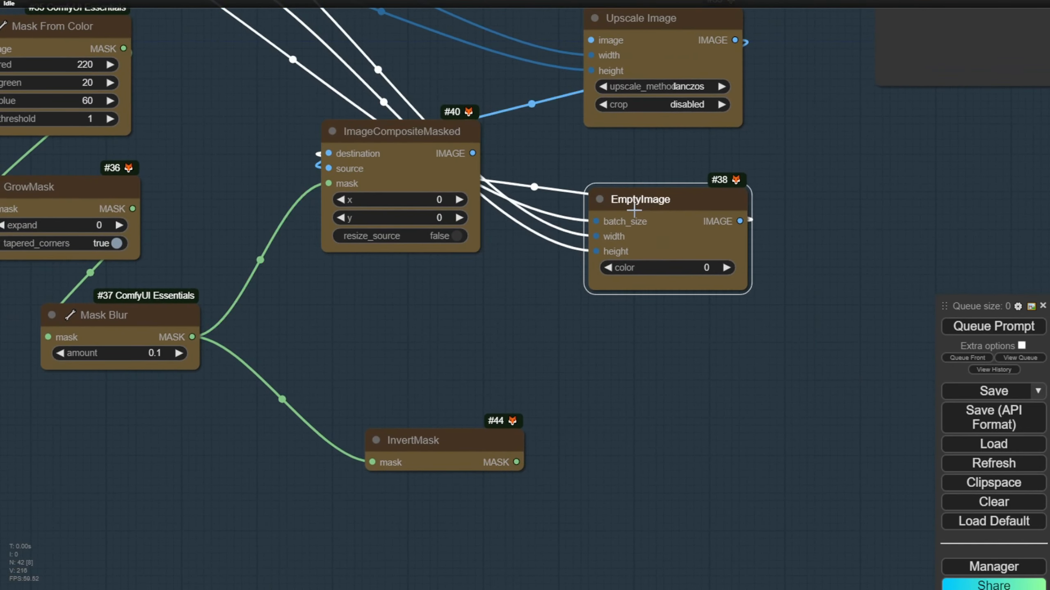
{"action": "left_click_drag", "start_coordinate": [378, 367], "coordinate": [475, 515]}
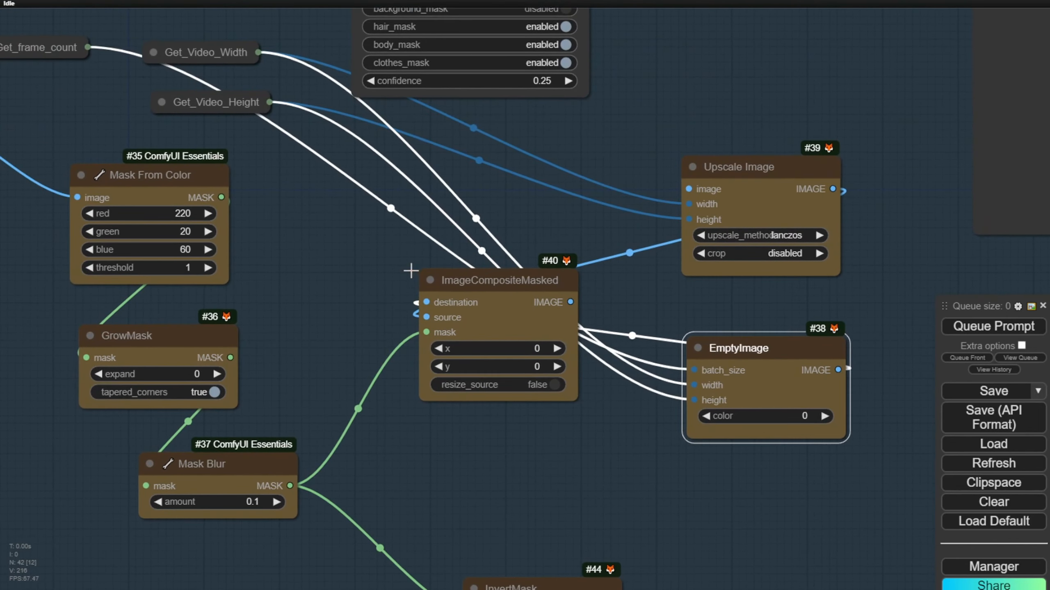
{"action": "left_click_drag", "start_coordinate": [758, 345], "coordinate": [457, 154]}
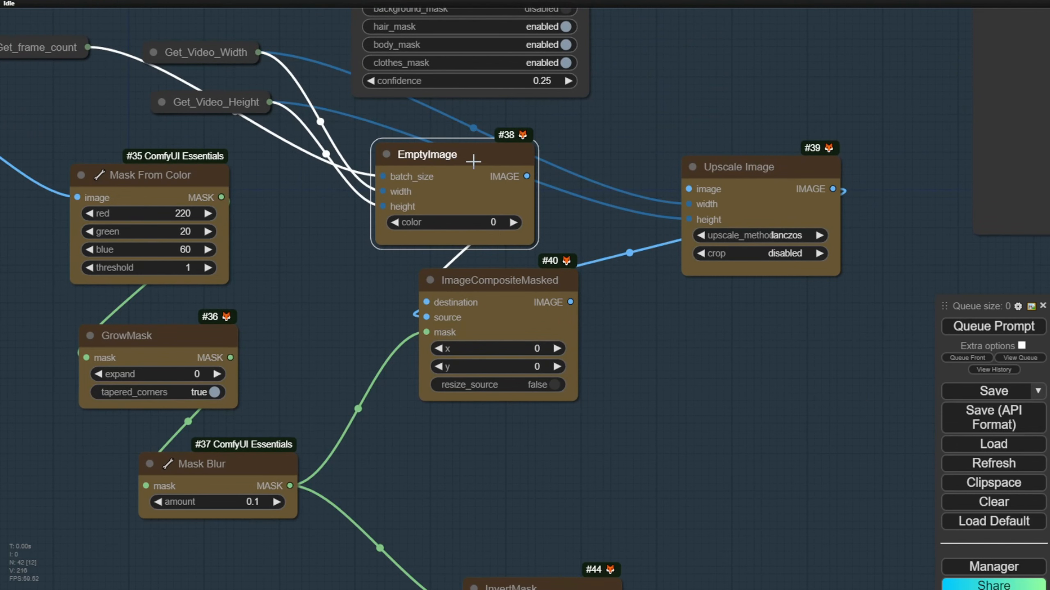
{"action": "left_click_drag", "start_coordinate": [510, 281], "coordinate": [529, 311]}
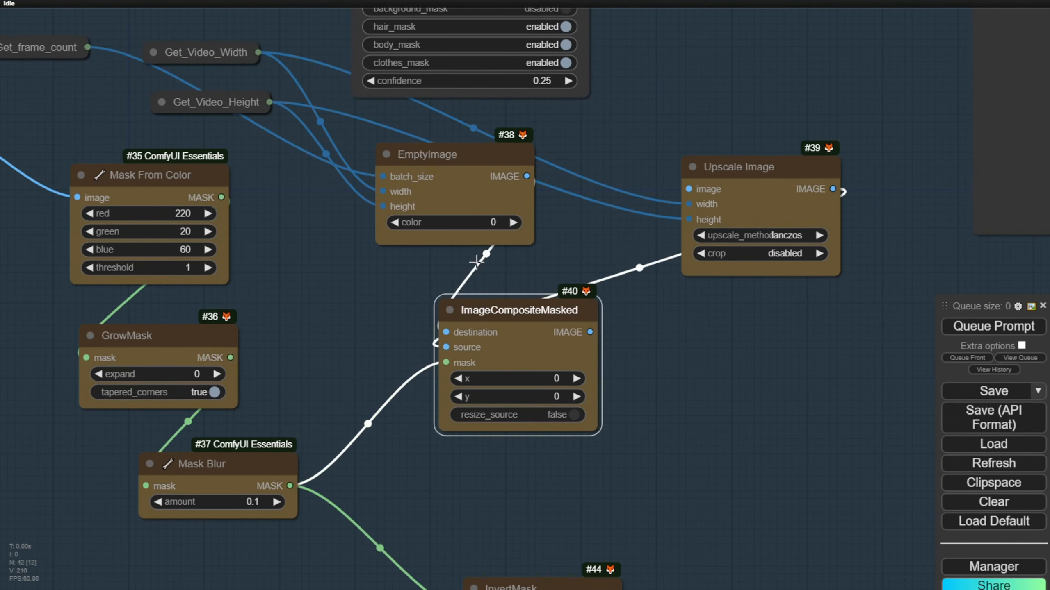
{"action": "left_click_drag", "start_coordinate": [475, 170], "coordinate": [485, 183]}
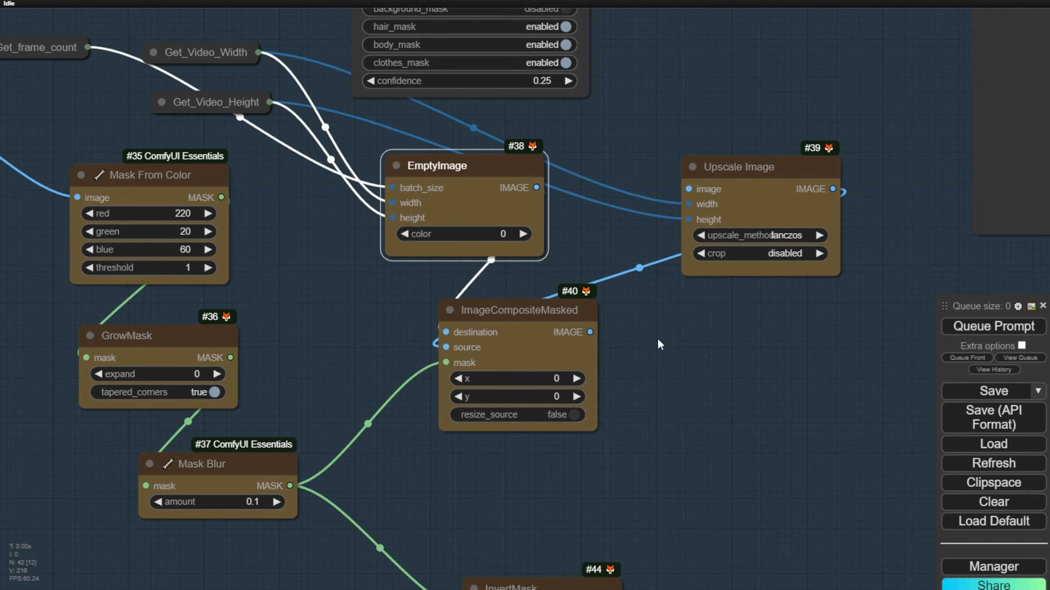
Move ImageCompositeMasked to the right of EmptyImage and place Upscale Image below EmptyImage.
{"action": "left_click_drag", "start_coordinate": [660, 344], "coordinate": [614, 346]}
{"action": "left_click_drag", "start_coordinate": [694, 169], "coordinate": [236, 228]}
{"action": "left_click_drag", "start_coordinate": [455, 312], "coordinate": [636, 315]}
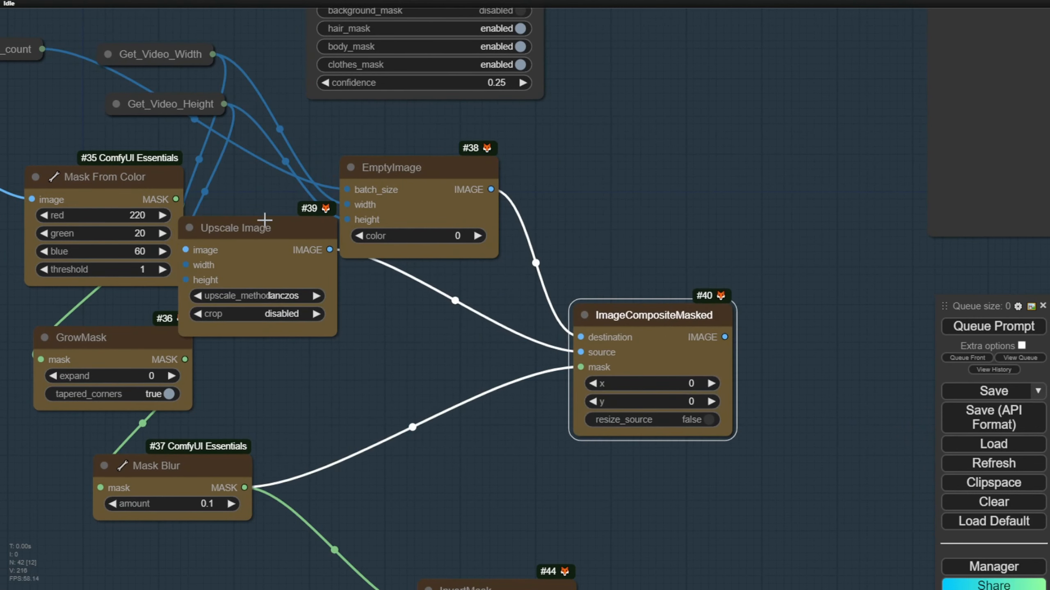
{"action": "left_click_drag", "start_coordinate": [260, 222], "coordinate": [418, 295]}
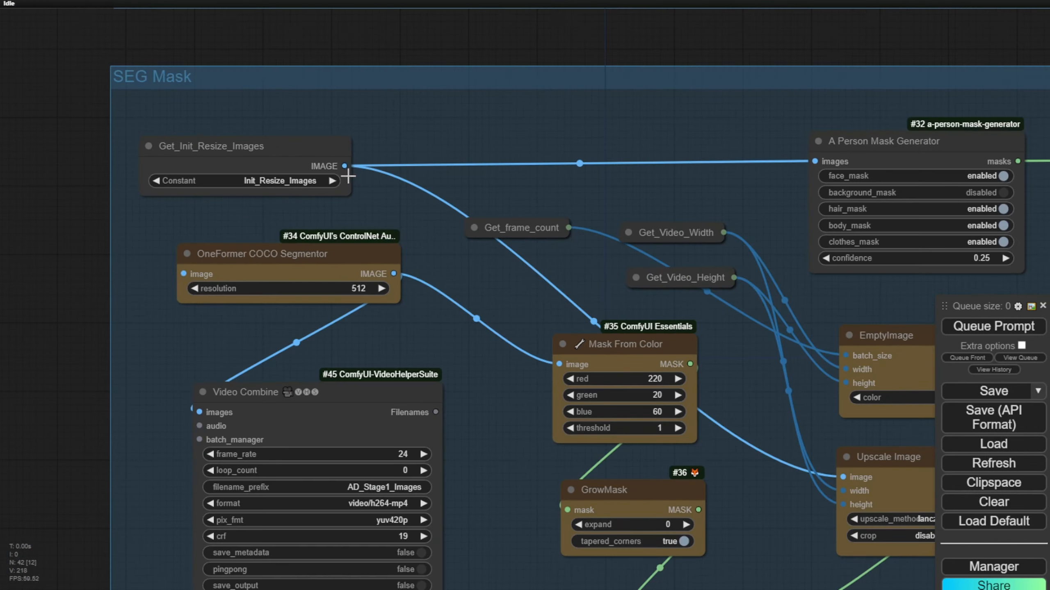
Connect the Get_Init_Resize_Images output to the image inputs of Upscale Image and OneFormer COCO Segmentor, then shift the segmentor closer to Video Combine.
{"action": "left_click_drag", "start_coordinate": [346, 166], "coordinate": [187, 271]}
{"action": "left_click_drag", "start_coordinate": [304, 262], "coordinate": [337, 291]}
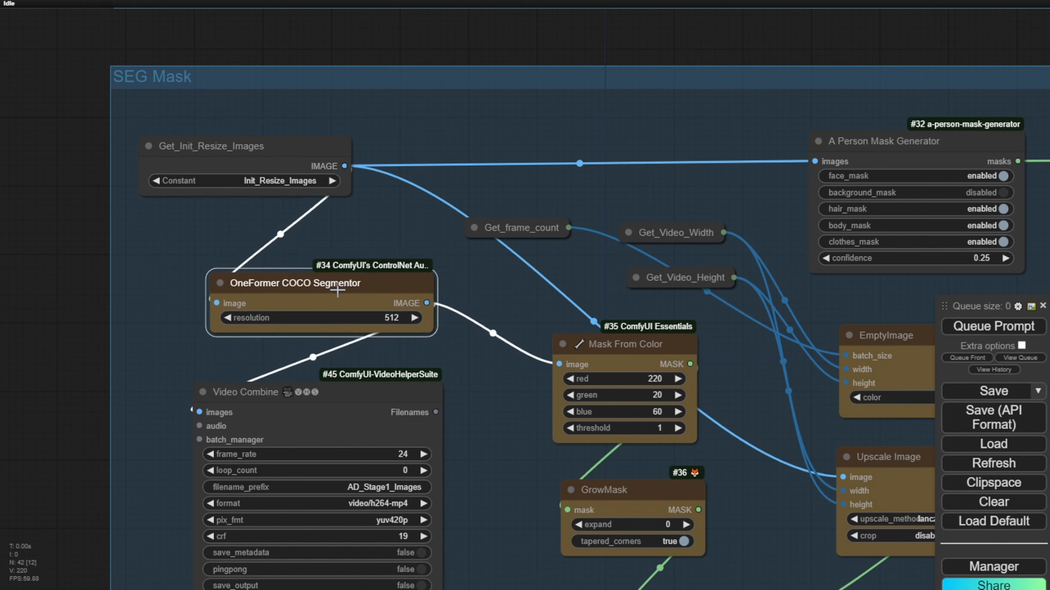
{"action": "scroll", "coordinate": [451, 274], "scroll_direction": "down", "scroll_amount": 2}
{"action": "left_click_drag", "start_coordinate": [492, 276], "coordinate": [403, 147]}
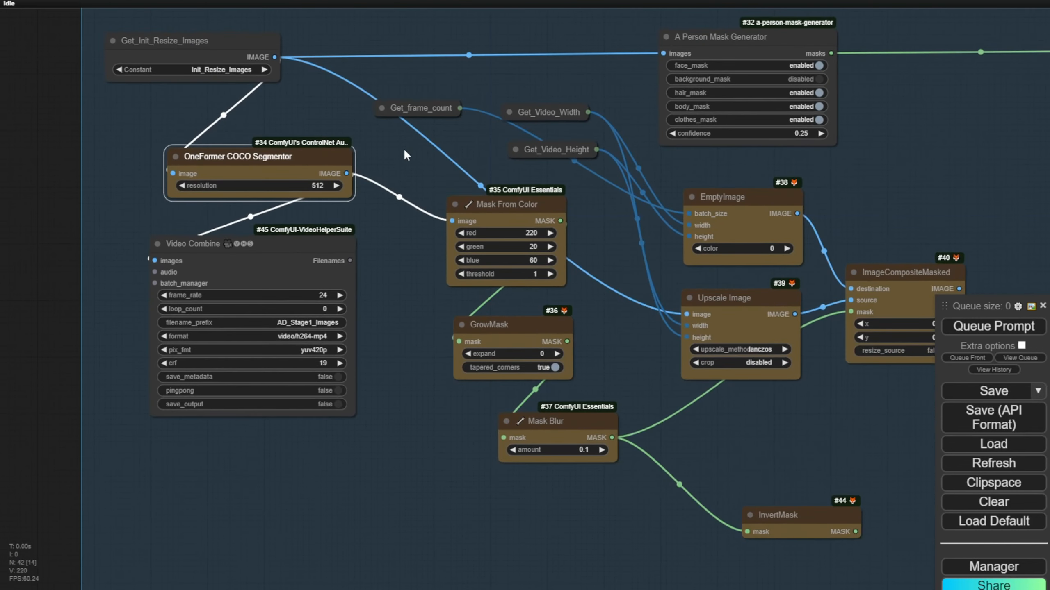
Nudge Video Combine down and line up Mask From Color, GrowMask and Mask Blur in a column closer to it.
{"action": "left_click_drag", "start_coordinate": [343, 247], "coordinate": [356, 263]}
{"action": "left_click_drag", "start_coordinate": [534, 220], "coordinate": [507, 233]}
{"action": "left_click_drag", "start_coordinate": [533, 332], "coordinate": [509, 336]}
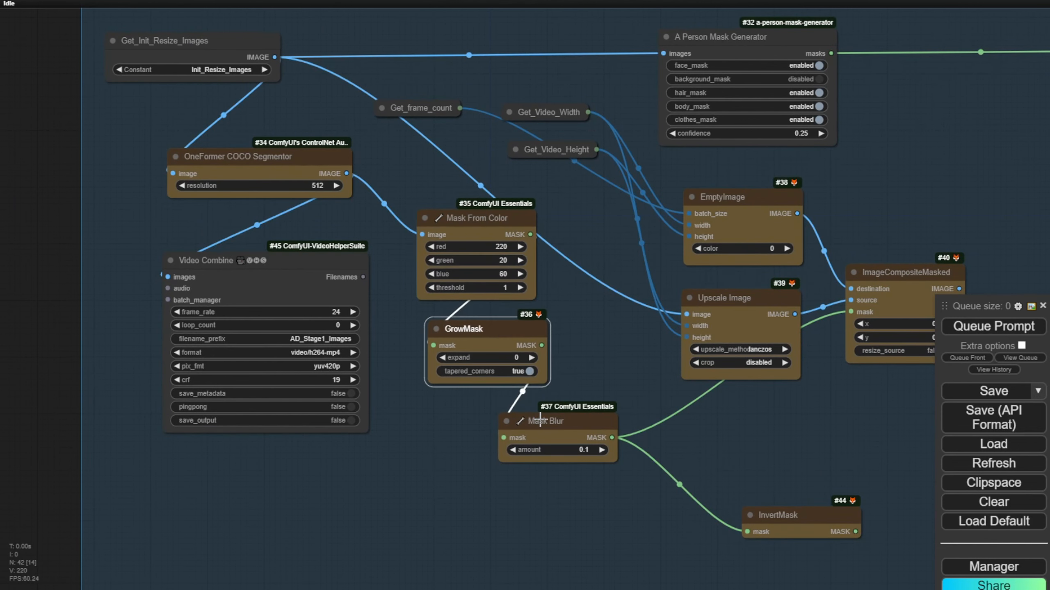
{"action": "left_click_drag", "start_coordinate": [539, 421], "coordinate": [475, 428]}
{"action": "left_click_drag", "start_coordinate": [662, 444], "coordinate": [590, 442]}
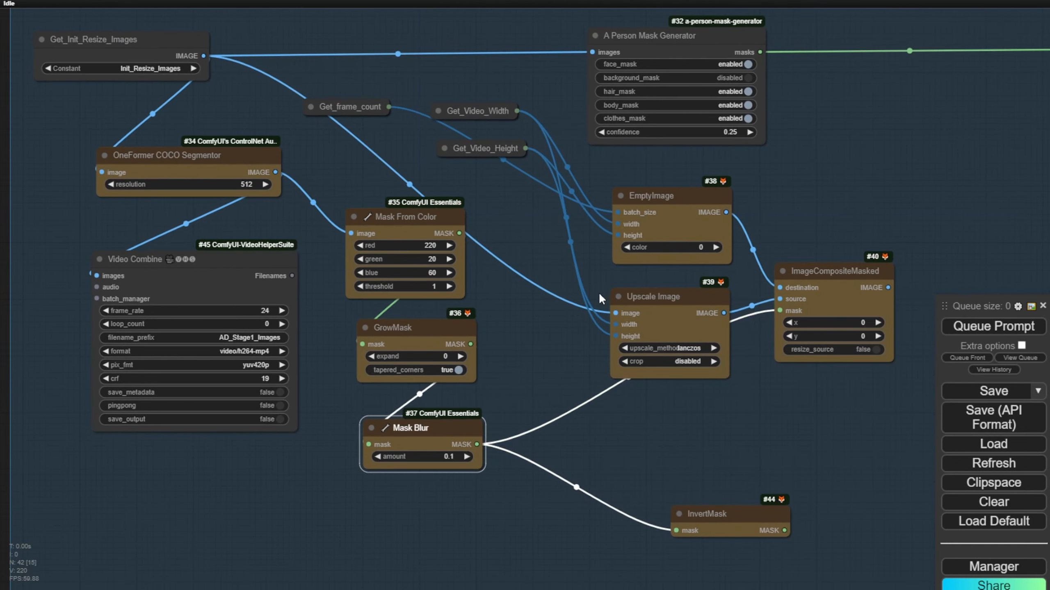
Move Upscale Image and EmptyImage beside the mask column and bring ImageCompositeMasked close to their outputs.
{"action": "left_click_drag", "start_coordinate": [639, 329], "coordinate": [569, 422]}
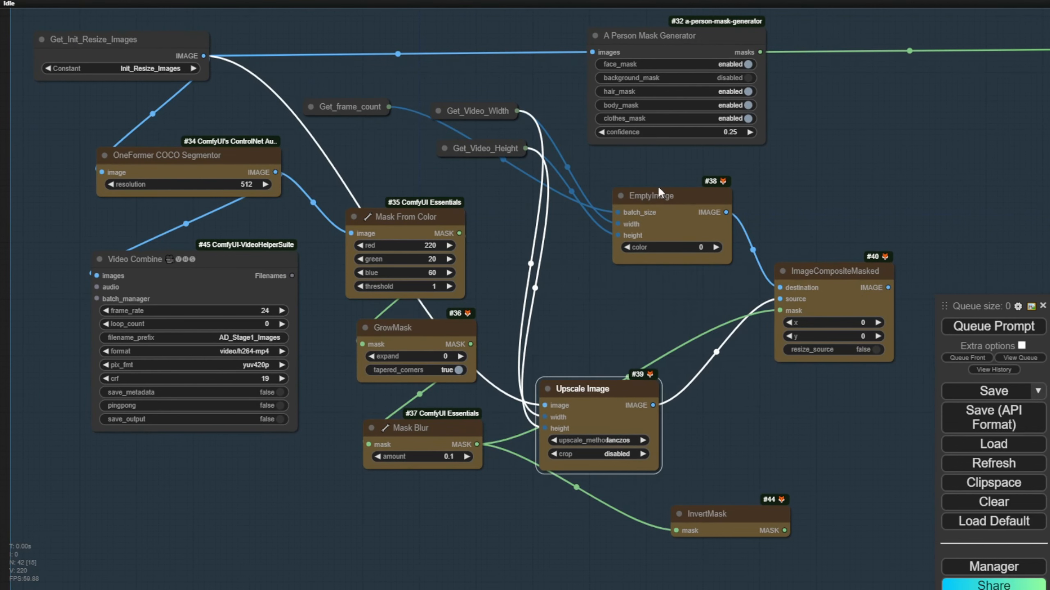
{"action": "left_click_drag", "start_coordinate": [655, 203], "coordinate": [571, 281]}
{"action": "left_click_drag", "start_coordinate": [823, 272], "coordinate": [740, 291]}
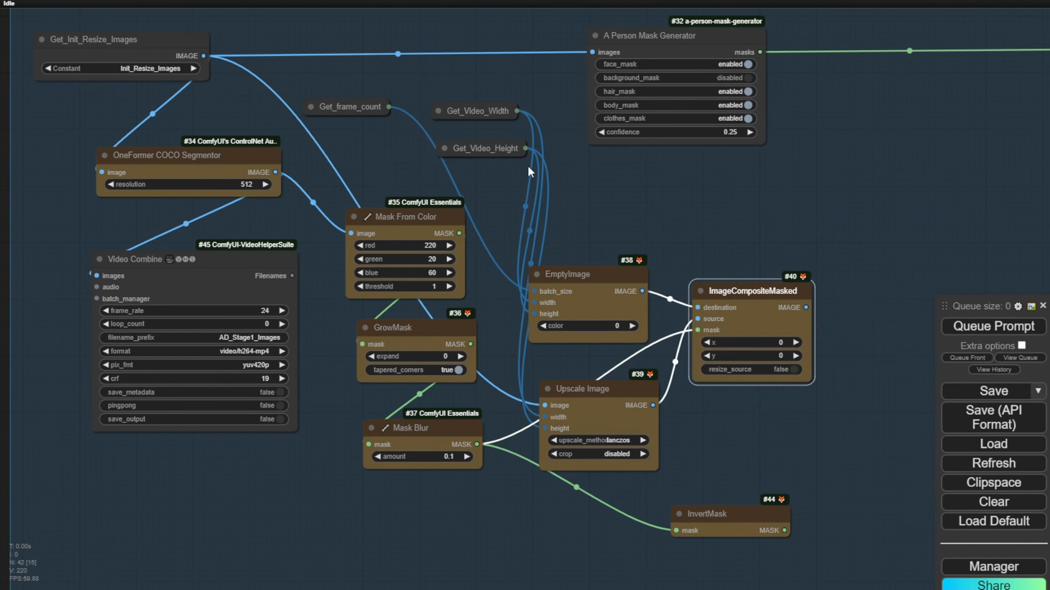
Move Get_Video_Height and Get_Video_Width above EmptyImage and place Get_frame_count above Mask From Color.
{"action": "left_click_drag", "start_coordinate": [488, 153], "coordinate": [682, 199]}
{"action": "left_click_drag", "start_coordinate": [481, 113], "coordinate": [571, 202]}
{"action": "left_click_drag", "start_coordinate": [367, 112], "coordinate": [421, 164]}
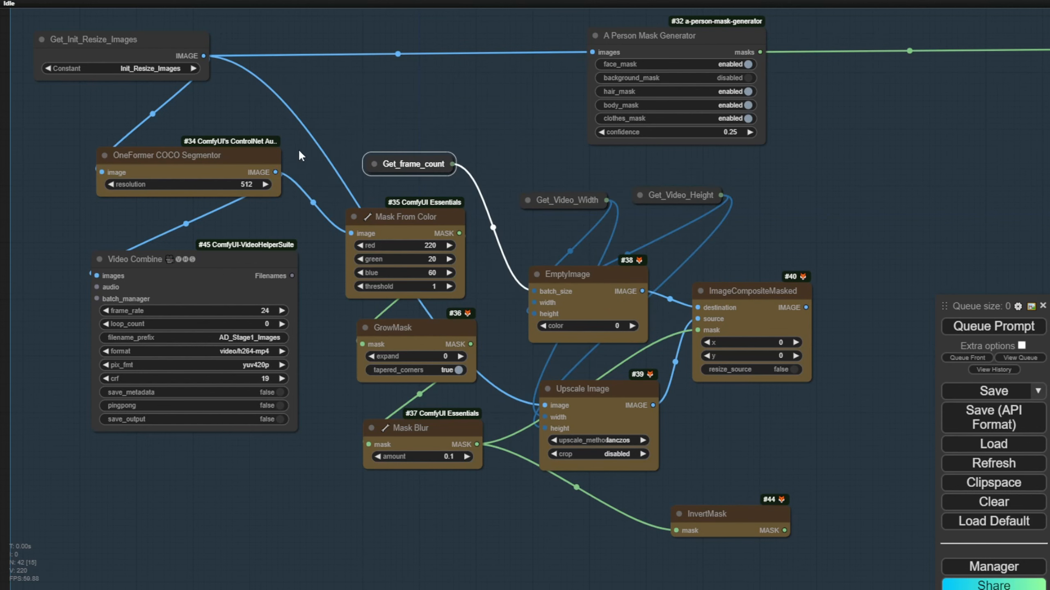
Align Get_Init_Resize_Images above OneFormer COCO Segmentor and slightly adjust the position of A Person Mask Generator.
{"action": "left_click_drag", "start_coordinate": [834, 184], "coordinate": [590, 316]}
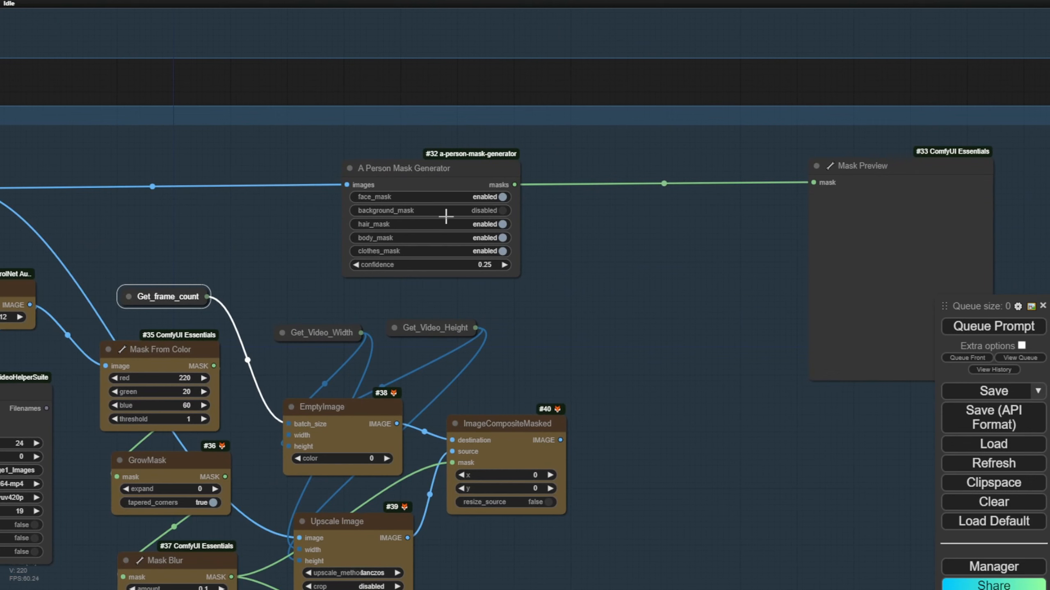
{"action": "left_click_drag", "start_coordinate": [246, 165], "coordinate": [620, 119]}
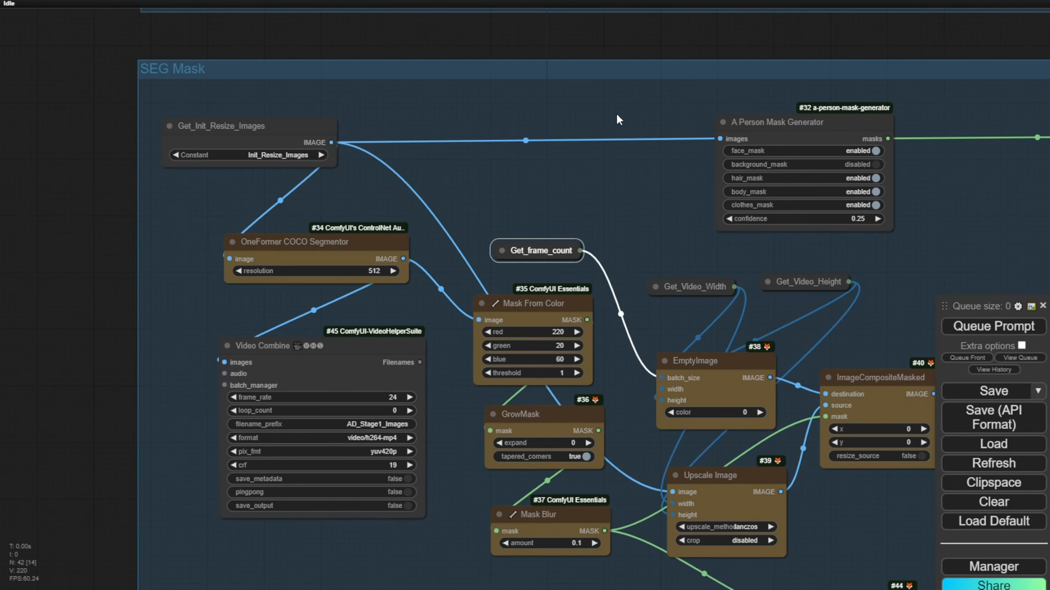
{"action": "left_click_drag", "start_coordinate": [301, 124], "coordinate": [372, 116]}
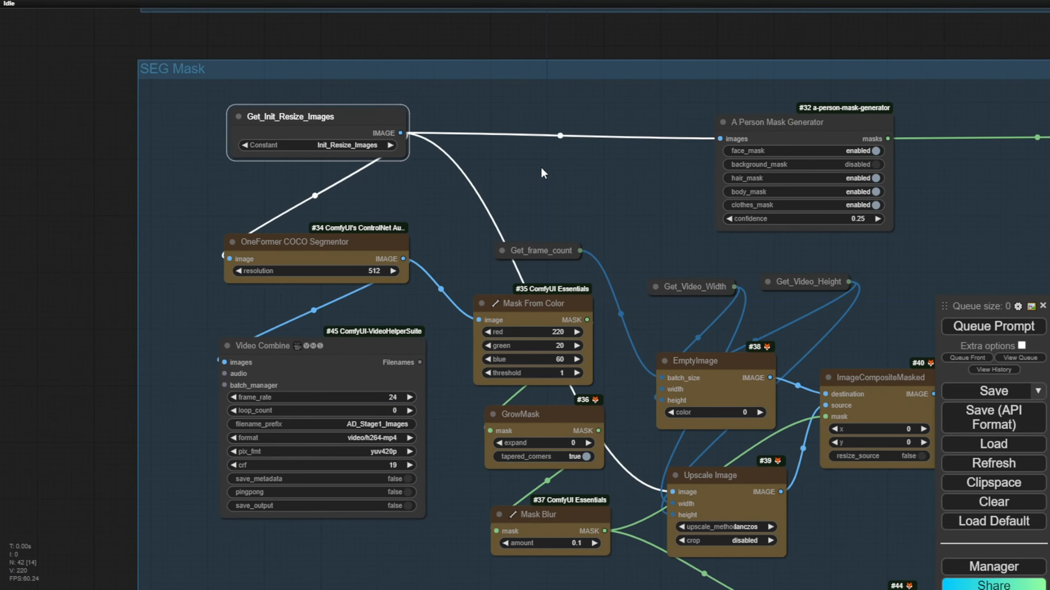
{"action": "scroll", "coordinate": [620, 181], "scroll_direction": "down", "scroll_amount": 3}
{"action": "scroll", "coordinate": [898, 194], "scroll_direction": "up", "scroll_amount": 6}
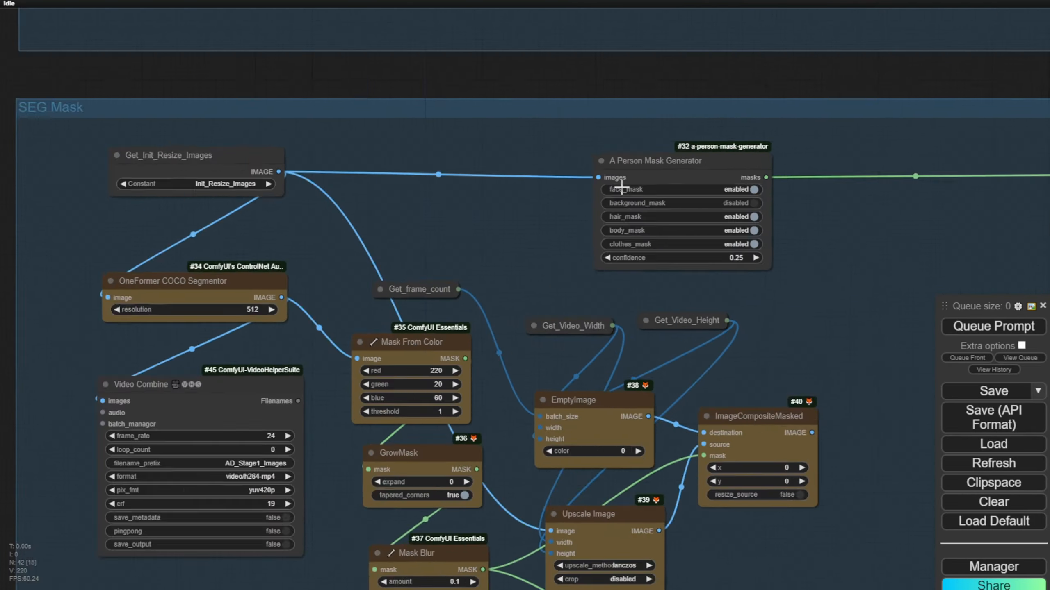
{"action": "mouse_move", "coordinate": [690, 163]}
{"action": "left_mouse_down"}
{"action": "mouse_move", "coordinate": [678, 180]}
{"action": "mouse_move", "coordinate": [693, 161]}
{"action": "left_mouse_up"}
{"action": "scroll", "coordinate": [785, 207], "scroll_direction": "down", "scroll_amount": 2}
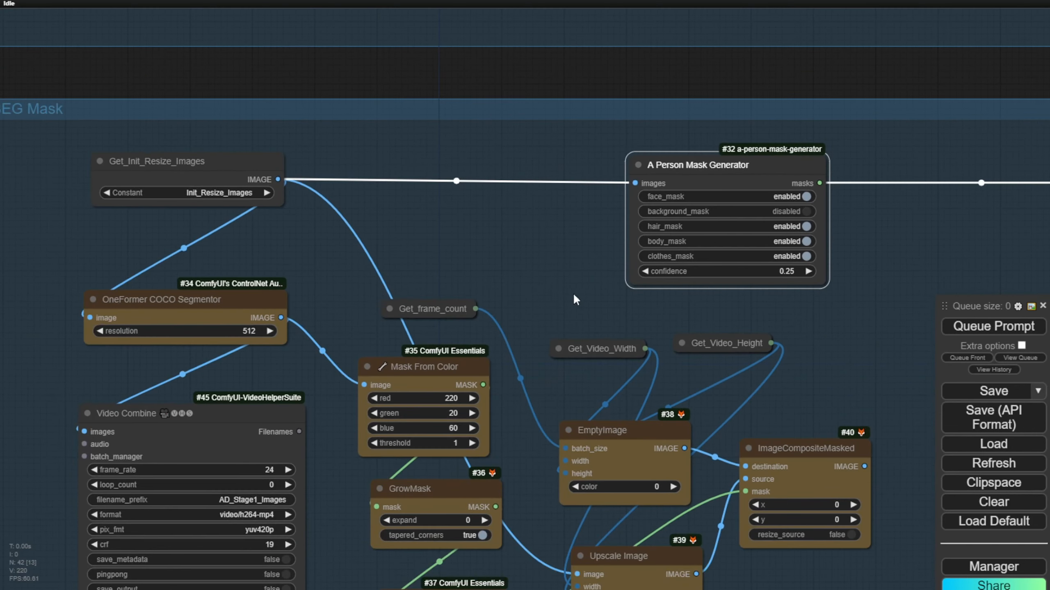
{"action": "scroll", "coordinate": [494, 77], "scroll_direction": "up", "scroll_amount": 1}
{"action": "left_click_drag", "start_coordinate": [574, 298], "coordinate": [543, 103]}
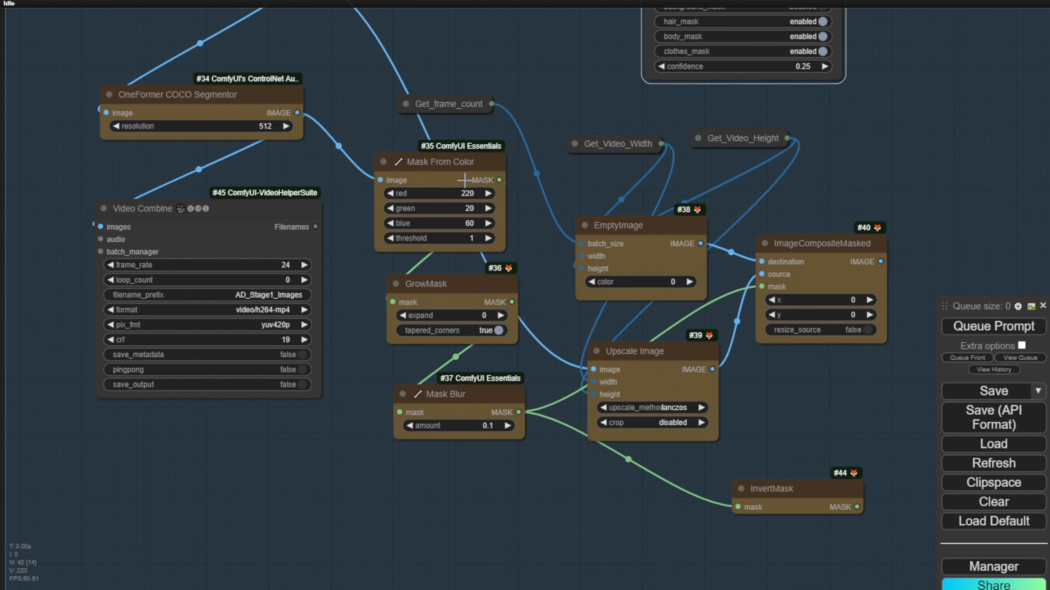
{"action": "scroll", "coordinate": [220, 333], "scroll_direction": "down", "scroll_amount": 2}
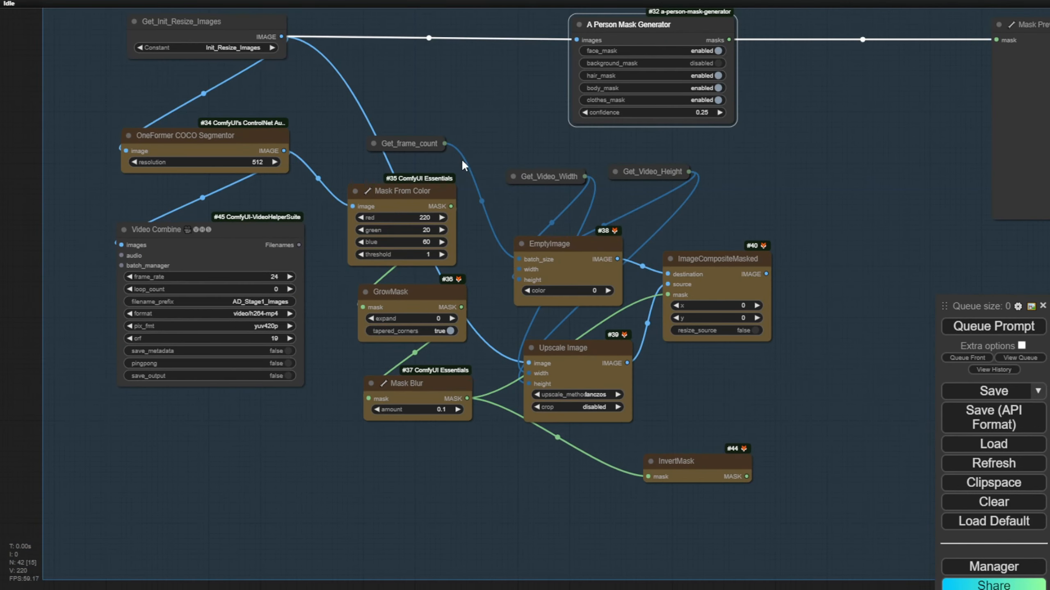
{"action": "left_click_drag", "start_coordinate": [333, 356], "coordinate": [281, 329]}
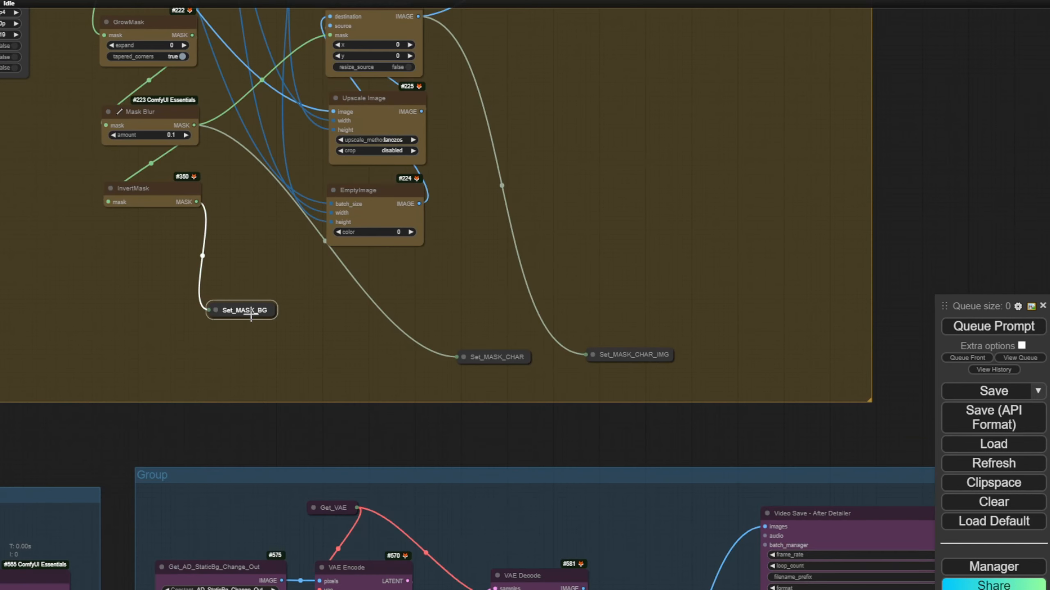
Copy Set_MASK_BG, Set_MASK_CHAR and Set_MASK_CHAR_IMG into the SEG Mask group, wiring them to InvertMask, Mask Blur and ImageCompositeMasked respectively.
{"action": "left_click", "coordinate": [490, 356], "text": "shift"}
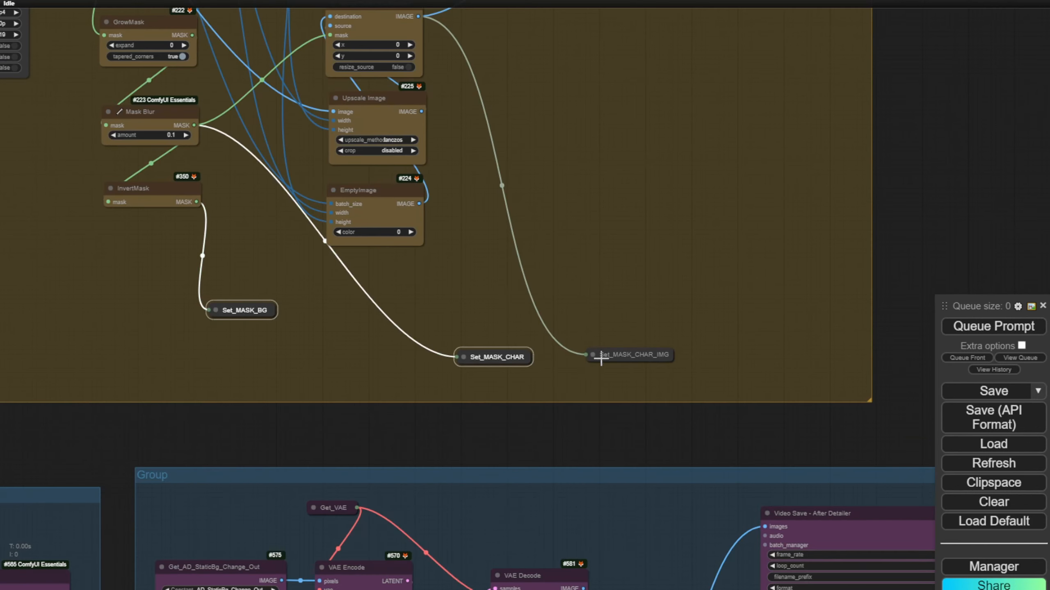
{"action": "left_click", "coordinate": [625, 354], "text": "shift"}
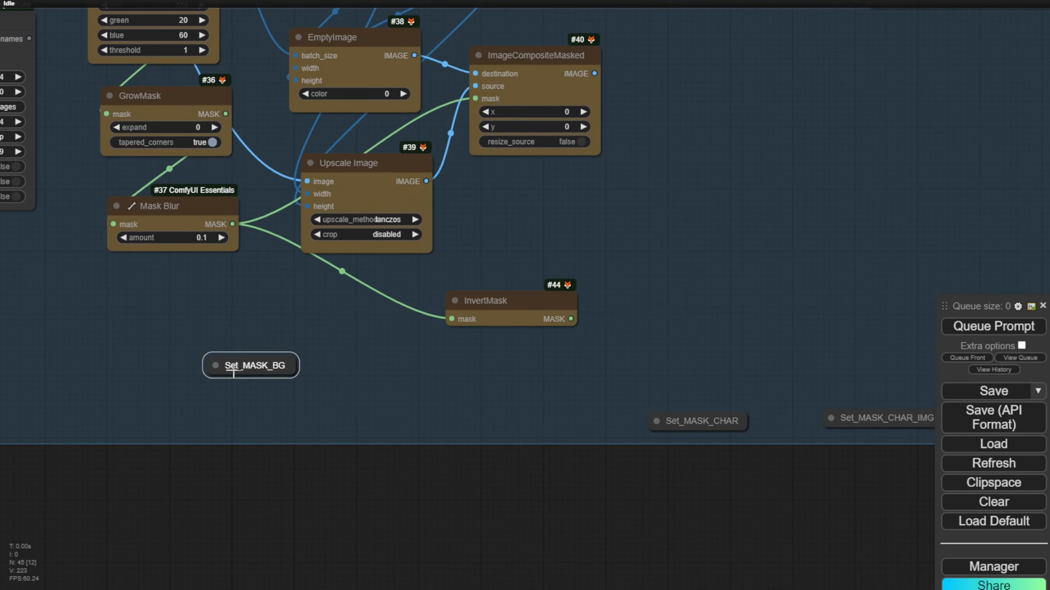
{"action": "left_click_drag", "start_coordinate": [246, 368], "coordinate": [640, 328]}
{"action": "left_click_drag", "start_coordinate": [696, 422], "coordinate": [632, 401]}
{"action": "left_click_drag", "start_coordinate": [879, 417], "coordinate": [587, 380]}
{"action": "scroll", "coordinate": [617, 335], "scroll_direction": "up", "scroll_amount": 2}
Line up Set_MASK_CHAR_IMG, Set_MASK_BG and Set_MASK_CHAR in a compact column beyond the InvertMask output.
{"action": "left_click_drag", "start_coordinate": [465, 459], "coordinate": [603, 471]}
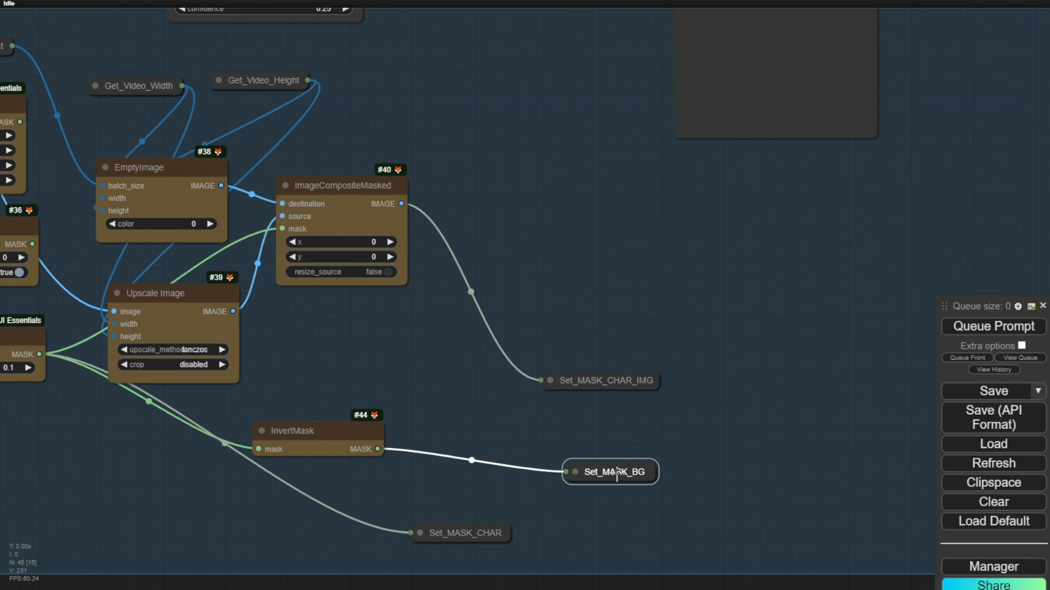
{"action": "left_click_drag", "start_coordinate": [463, 535], "coordinate": [600, 541]}
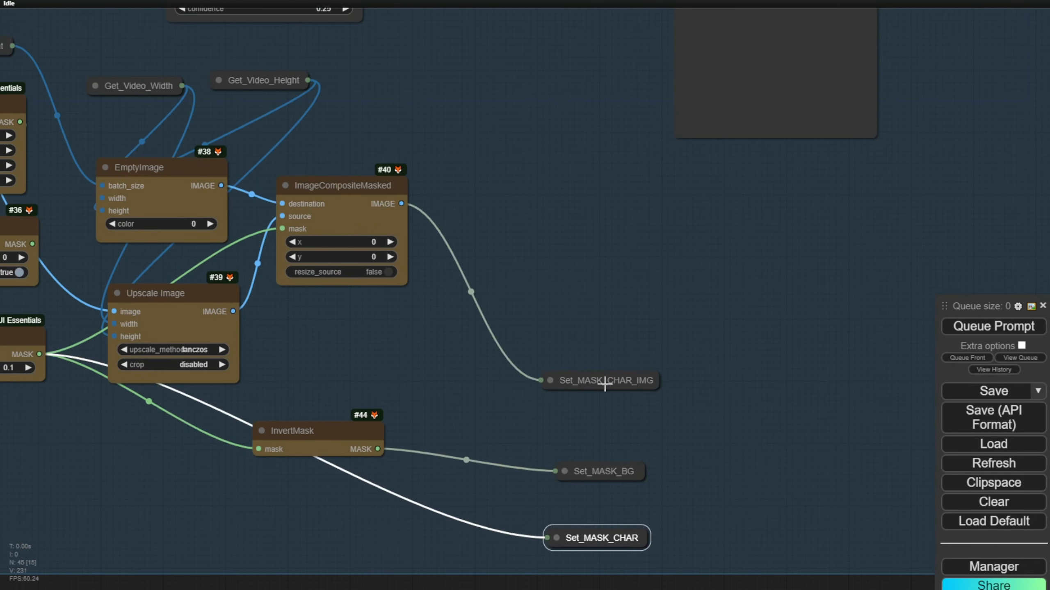
{"action": "left_click_drag", "start_coordinate": [605, 380], "coordinate": [600, 430]}
{"action": "left_click_drag", "start_coordinate": [601, 542], "coordinate": [597, 514]}
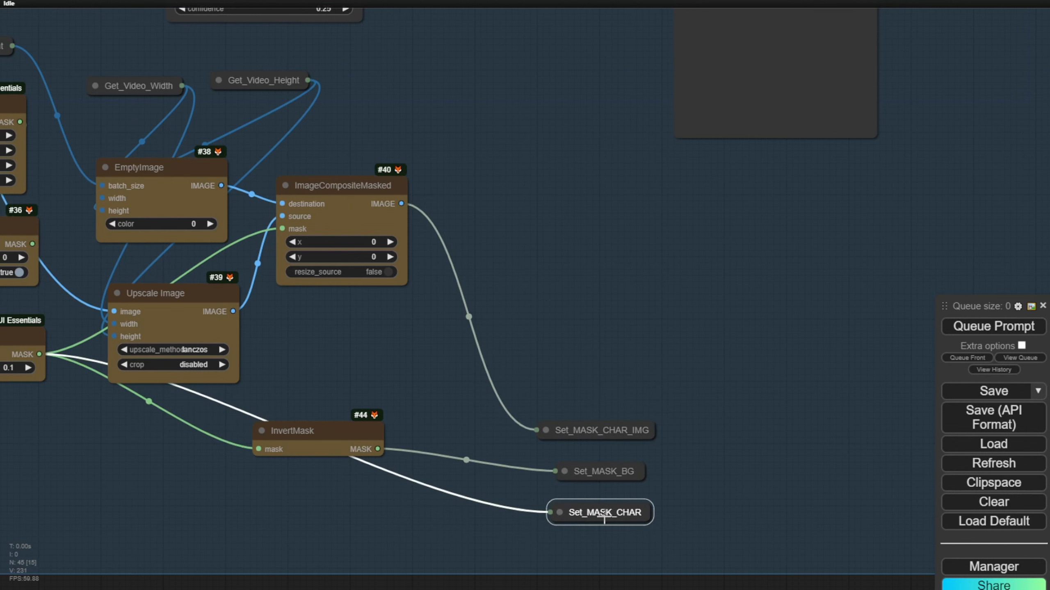
{"action": "left_click", "coordinate": [593, 310]}
Add a Set node between A Person Mask Generator and Mask Preview.
{"action": "scroll", "coordinate": [602, 343], "scroll_direction": "down", "scroll_amount": 2}
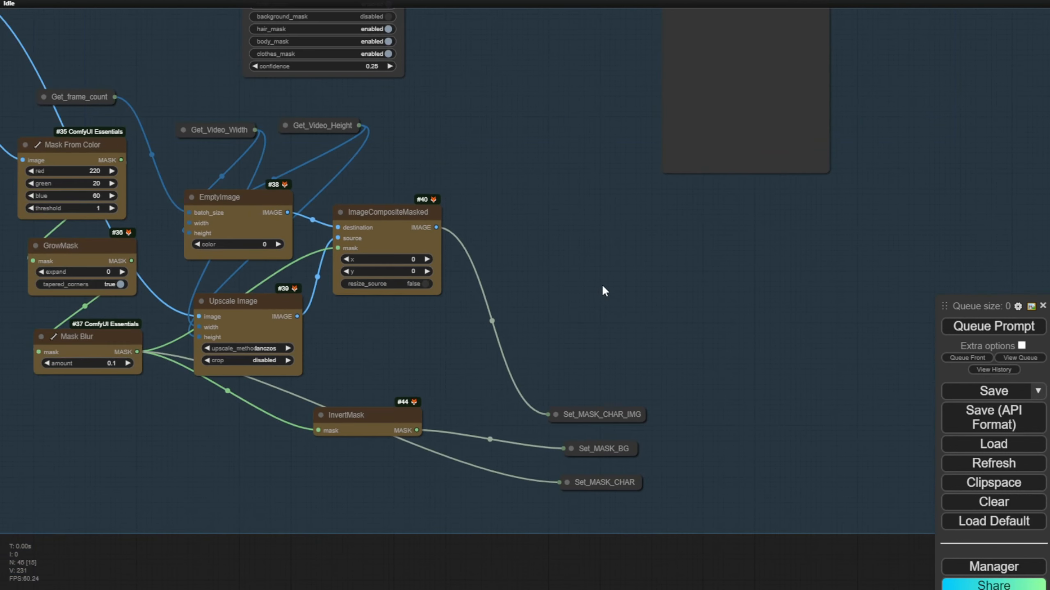
{"action": "left_click_drag", "start_coordinate": [602, 287], "coordinate": [586, 477]}
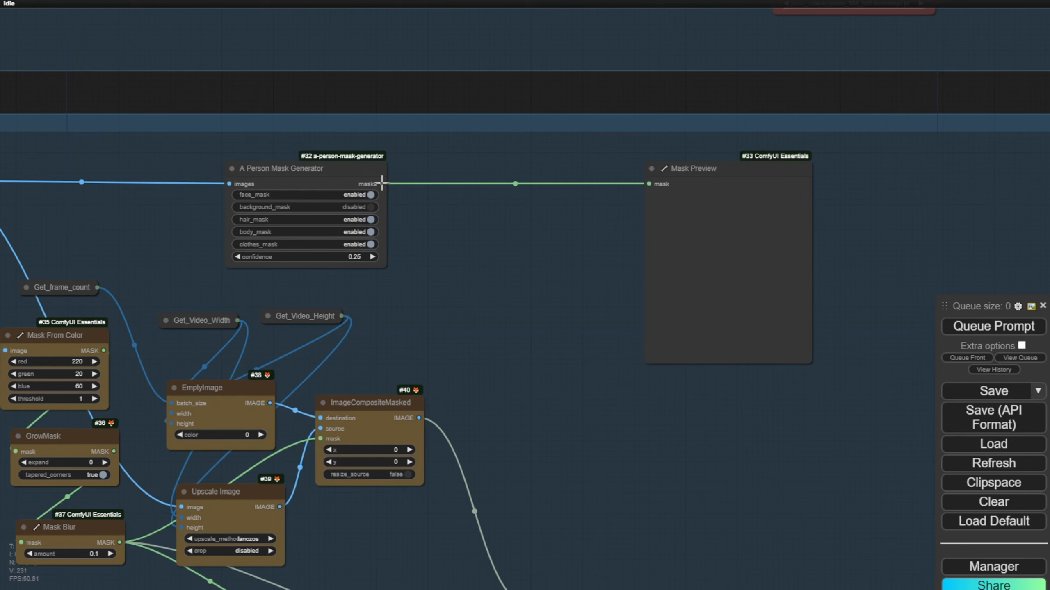
{"action": "double_click", "coordinate": [462, 226]}
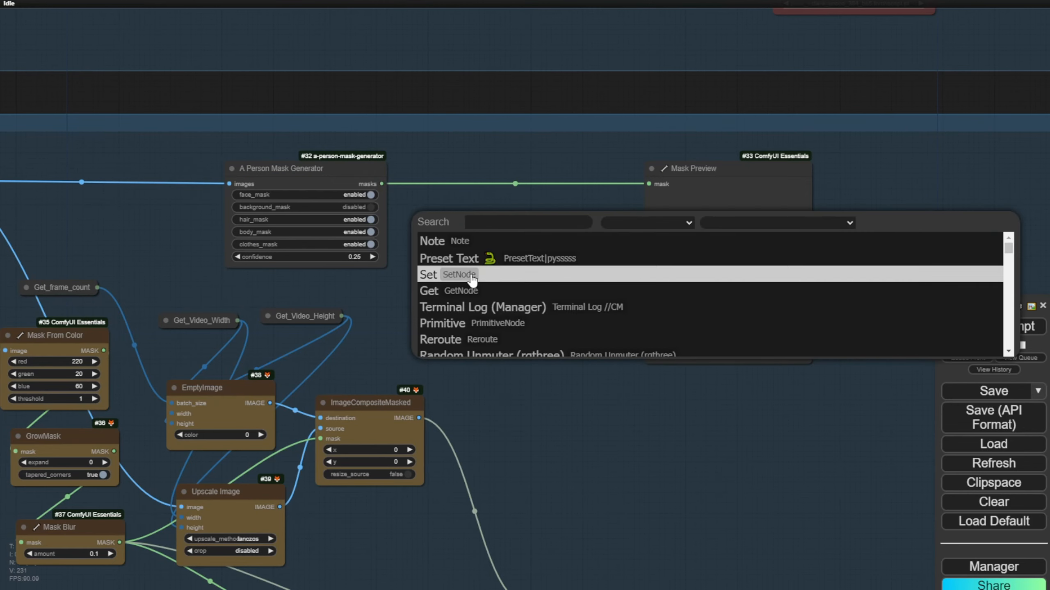
{"action": "left_click", "coordinate": [482, 272]}
{"action": "scroll", "coordinate": [495, 254], "scroll_direction": "up", "scroll_amount": 4}
{"action": "scroll", "coordinate": [540, 284], "scroll_direction": "down", "scroll_amount": 3}
{"action": "left_click_drag", "start_coordinate": [562, 342], "coordinate": [534, 180]}
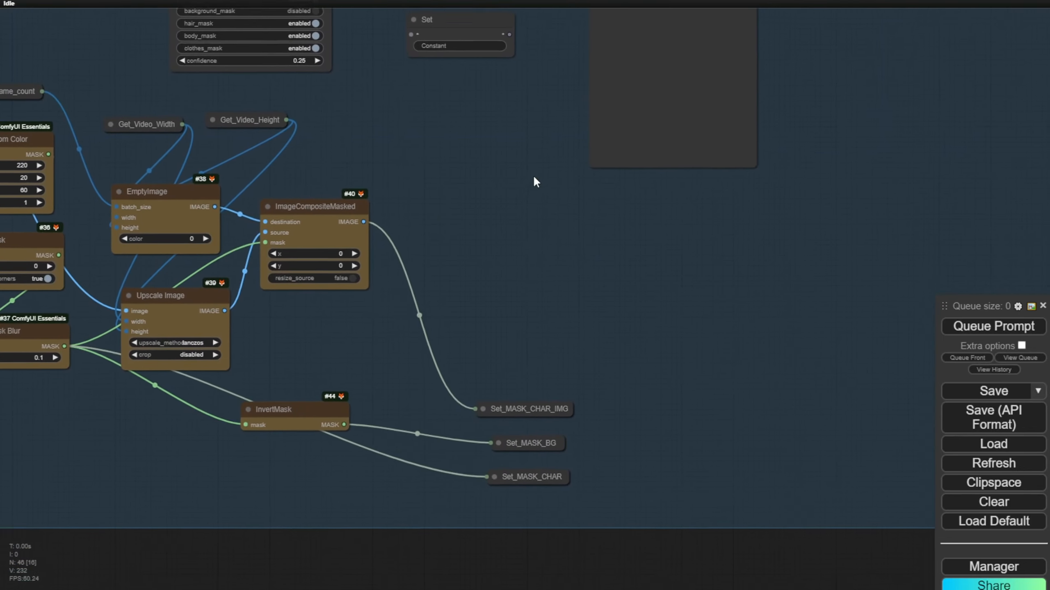
Connect the A Person Mask Generator's masks output to the empty Set node and name its constant Mask_PersonGen.
{"action": "left_click_drag", "start_coordinate": [511, 244], "coordinate": [581, 429]}
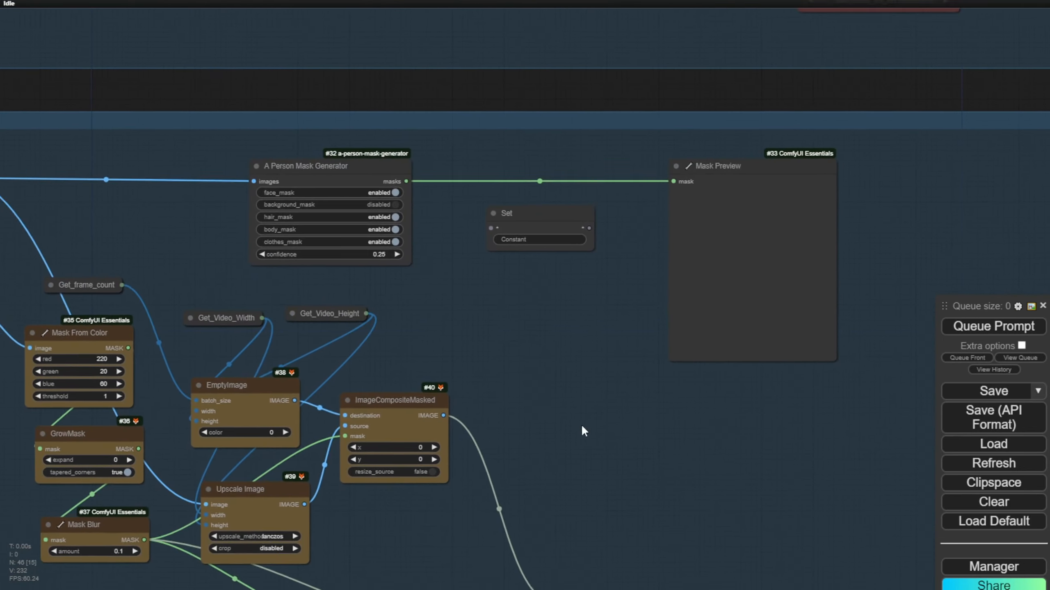
{"action": "scroll", "coordinate": [438, 295], "scroll_direction": "up", "scroll_amount": 4}
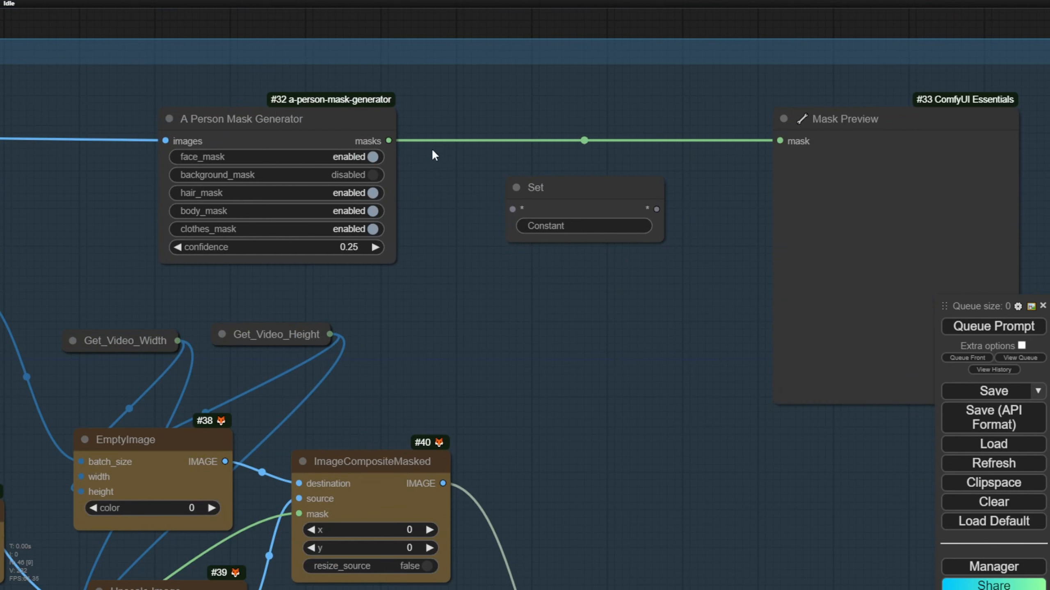
{"action": "left_click_drag", "start_coordinate": [388, 141], "coordinate": [513, 208]}
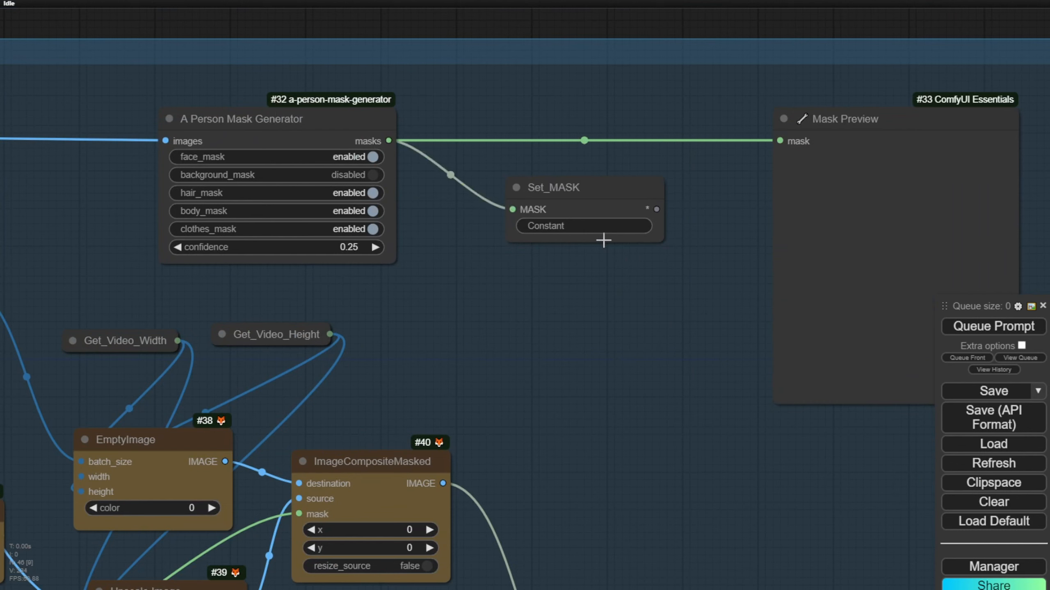
{"action": "left_click", "coordinate": [605, 227]}
{"action": "type", "text": "Mask_PersonGen"}
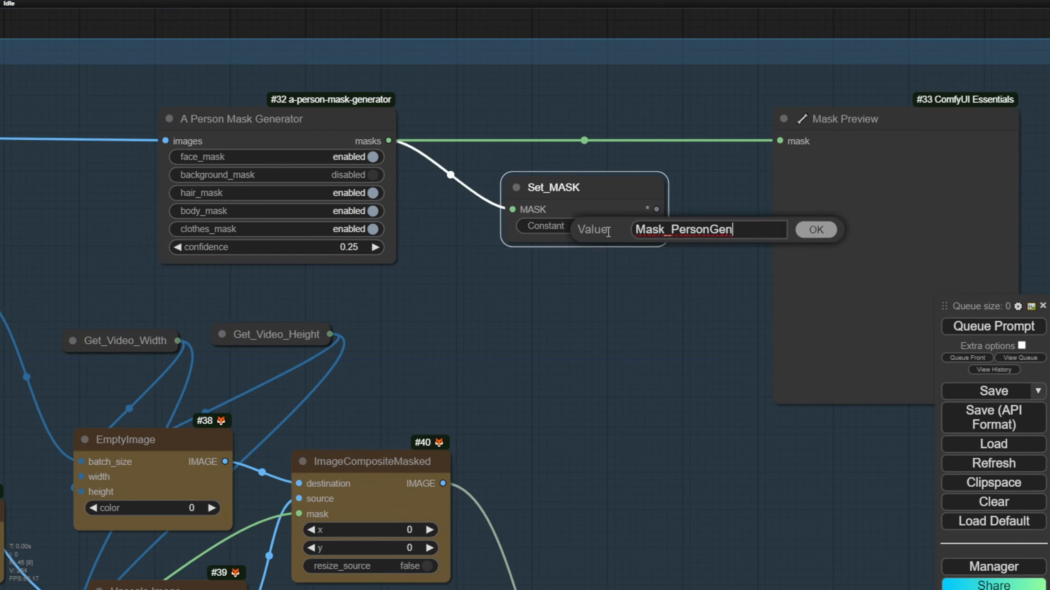
{"action": "key", "text": "Return"}
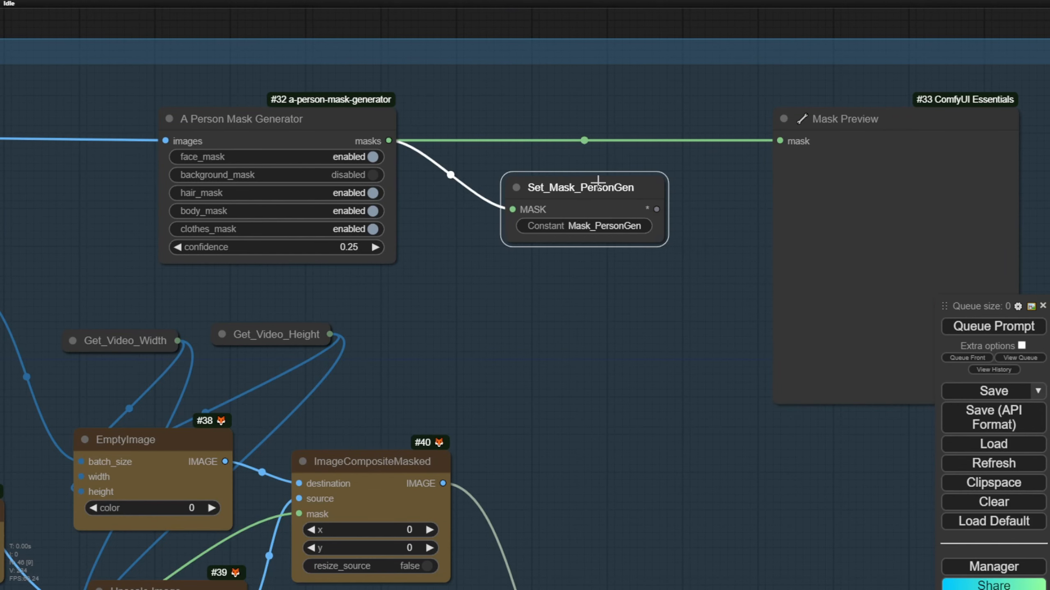
Move the Mask Preview node closer to the person mask generator and place the Set_Mask_PersonGen node beneath it.
{"action": "left_click_drag", "start_coordinate": [585, 194], "coordinate": [635, 358]}
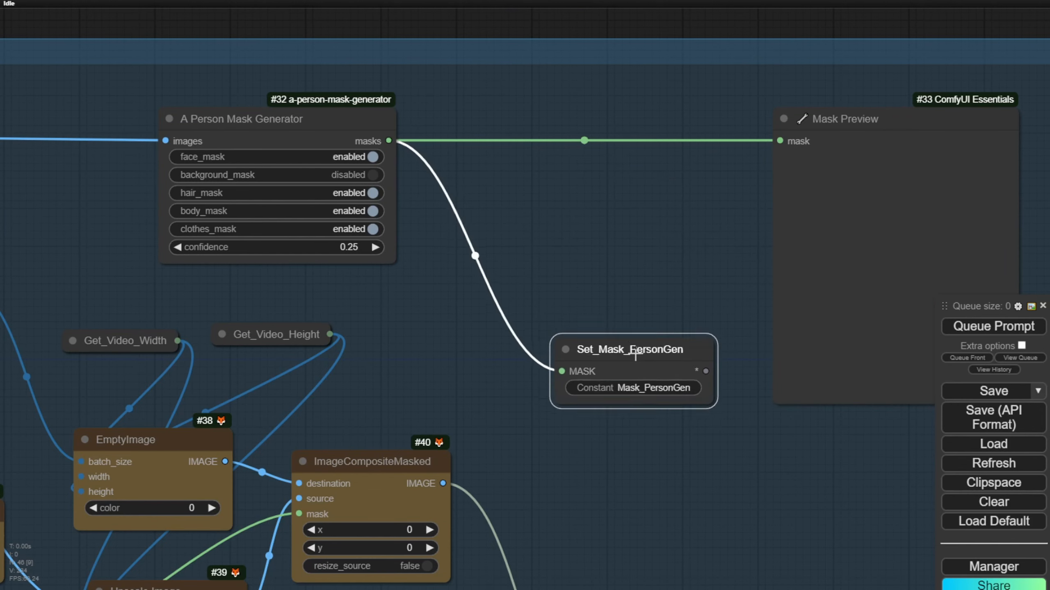
{"action": "scroll", "coordinate": [635, 358], "scroll_direction": "down", "scroll_amount": 3}
{"action": "left_click_drag", "start_coordinate": [654, 296], "coordinate": [401, 130]}
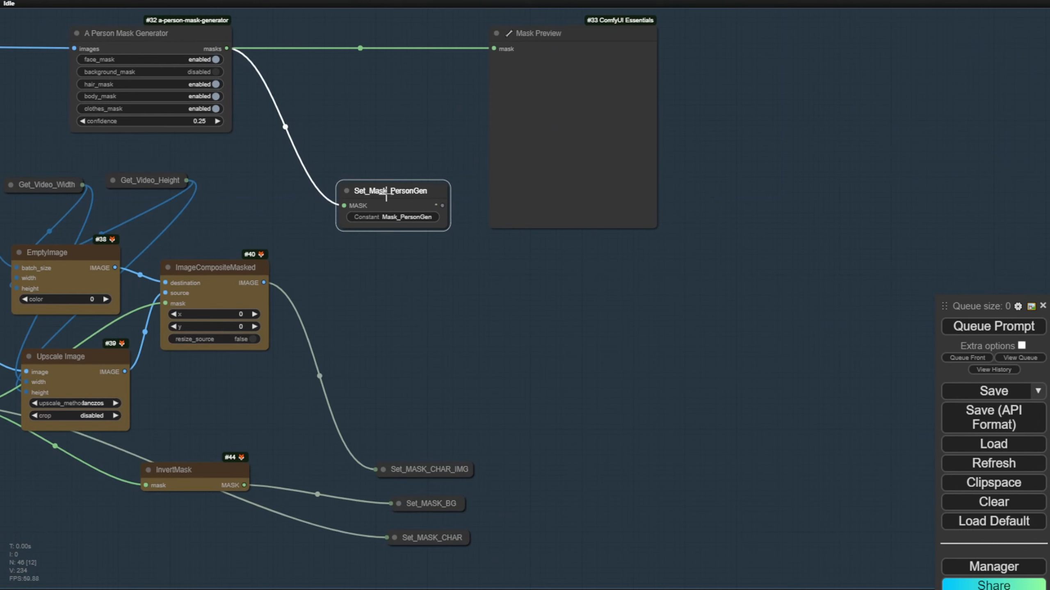
{"action": "left_click_drag", "start_coordinate": [386, 194], "coordinate": [558, 254]}
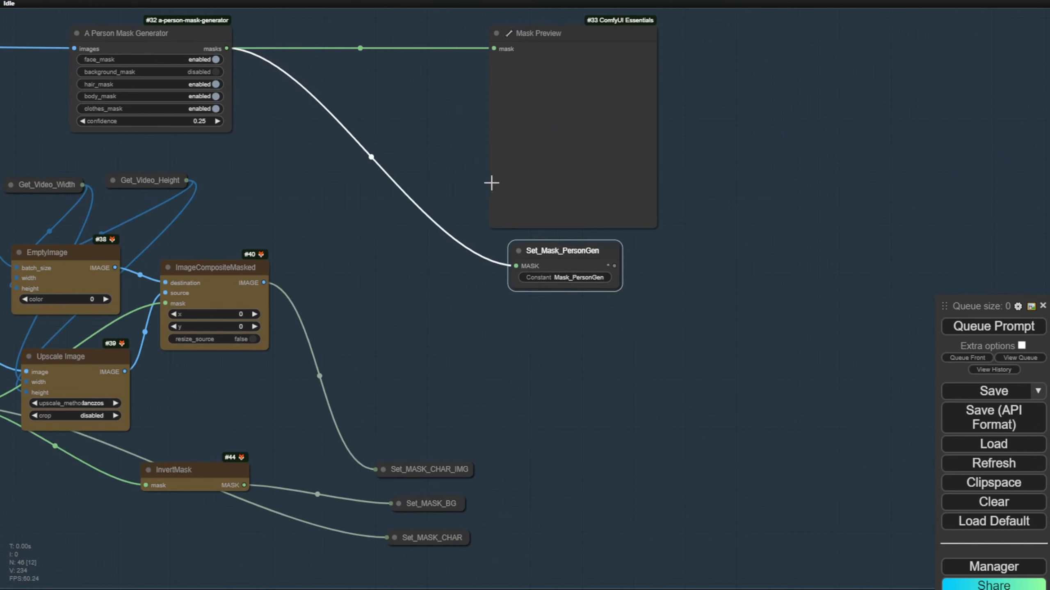
{"action": "left_click_drag", "start_coordinate": [566, 29], "coordinate": [492, 23]}
{"action": "left_click_drag", "start_coordinate": [538, 250], "coordinate": [470, 242]}
{"action": "left_click", "coordinate": [396, 364]}
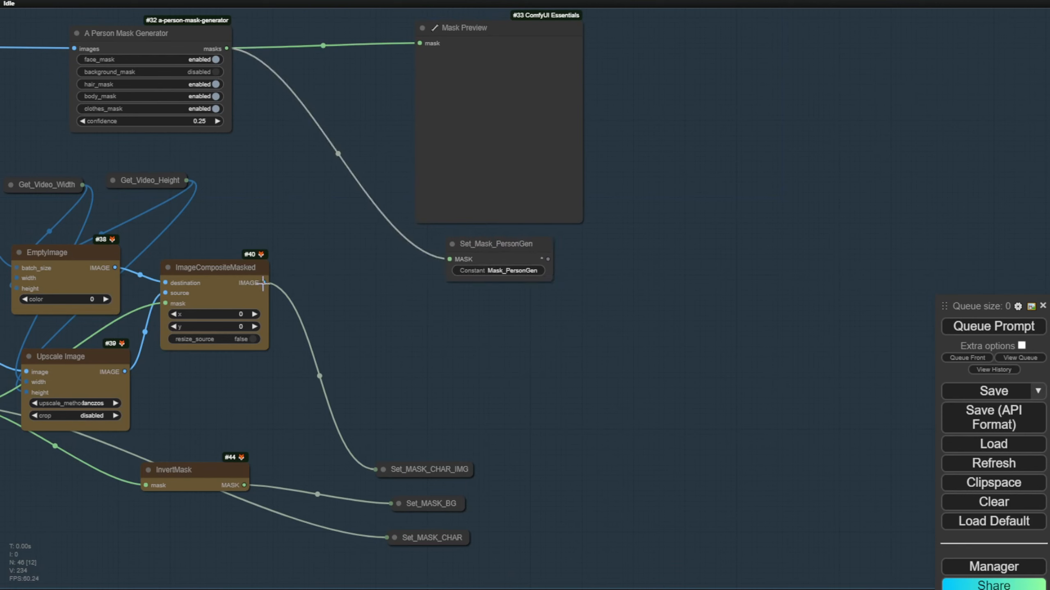
Attach a Preview Image node to the ImageCompositeMasked output, enlarged beneath Mask Preview, with Set_Mask_PersonGen moved beside the person mask generator.
{"action": "left_click_drag", "start_coordinate": [261, 282], "coordinate": [374, 339]}
{"action": "left_click", "coordinate": [408, 447]}
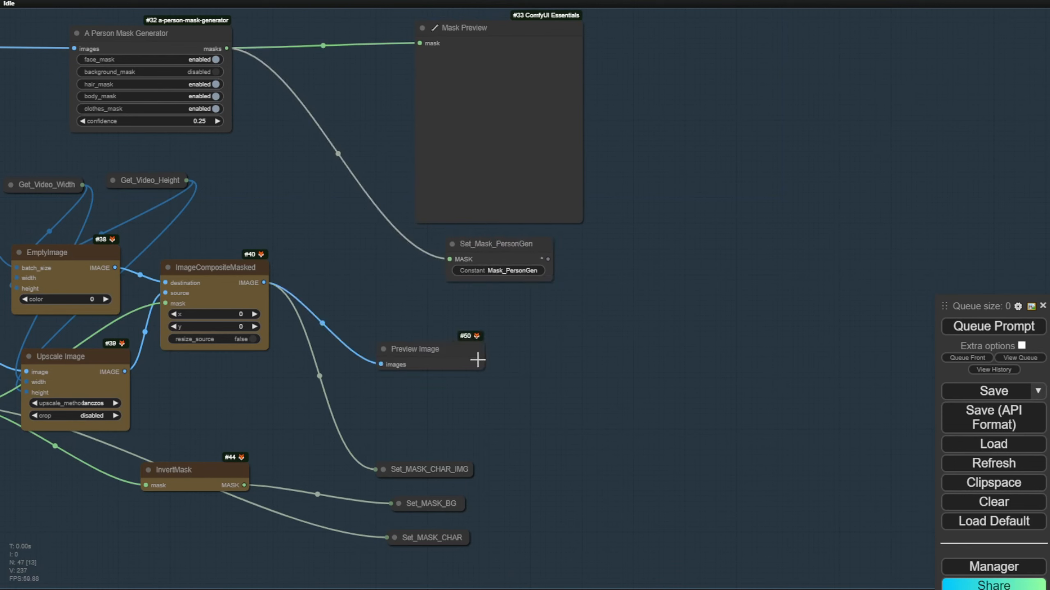
{"action": "left_click_drag", "start_coordinate": [477, 360], "coordinate": [535, 352]}
{"action": "scroll", "coordinate": [529, 438], "scroll_direction": "down", "scroll_amount": 2}
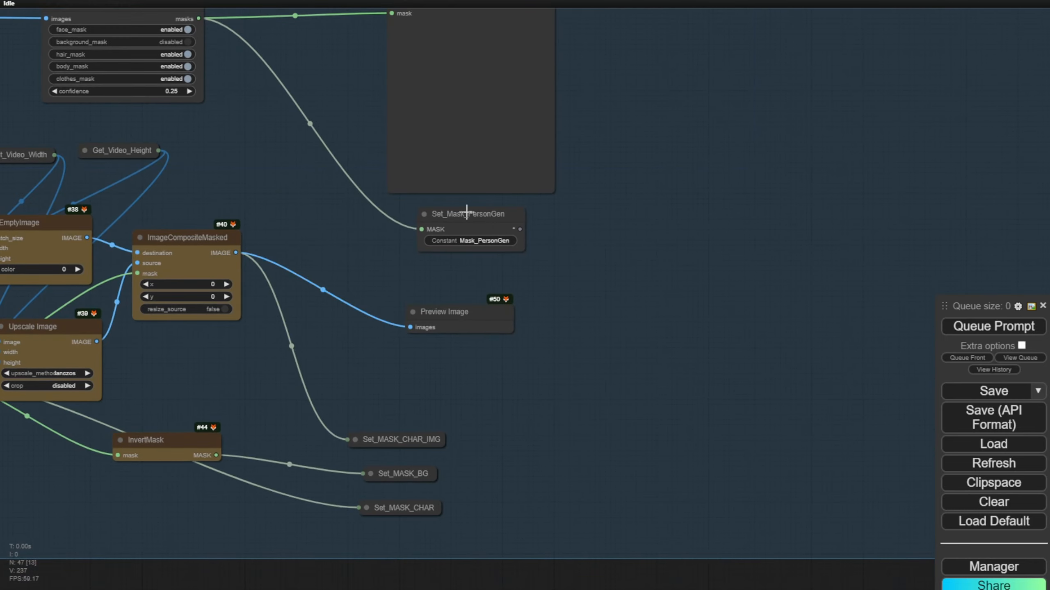
{"action": "left_click_drag", "start_coordinate": [467, 212], "coordinate": [306, 34]}
{"action": "left_click_drag", "start_coordinate": [510, 330], "coordinate": [457, 265]}
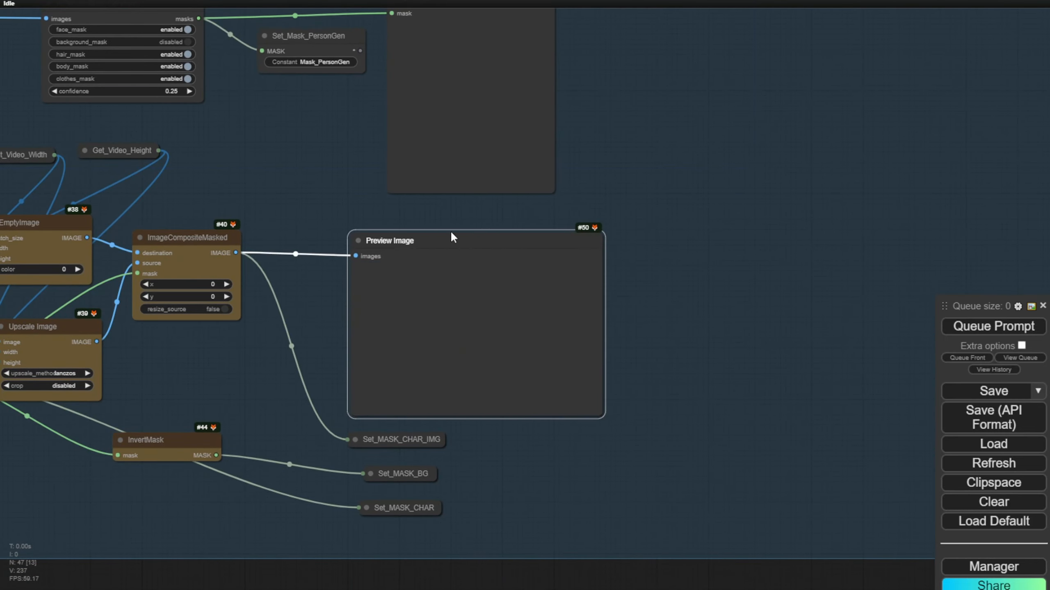
{"action": "scroll", "coordinate": [450, 231], "scroll_direction": "down", "scroll_amount": 10}
{"action": "left_click_drag", "start_coordinate": [867, 415], "coordinate": [558, 415]}
{"action": "scroll", "coordinate": [557, 414], "scroll_direction": "up", "scroll_amount": 8}
{"action": "left_click_drag", "start_coordinate": [551, 274], "coordinate": [379, 138]}
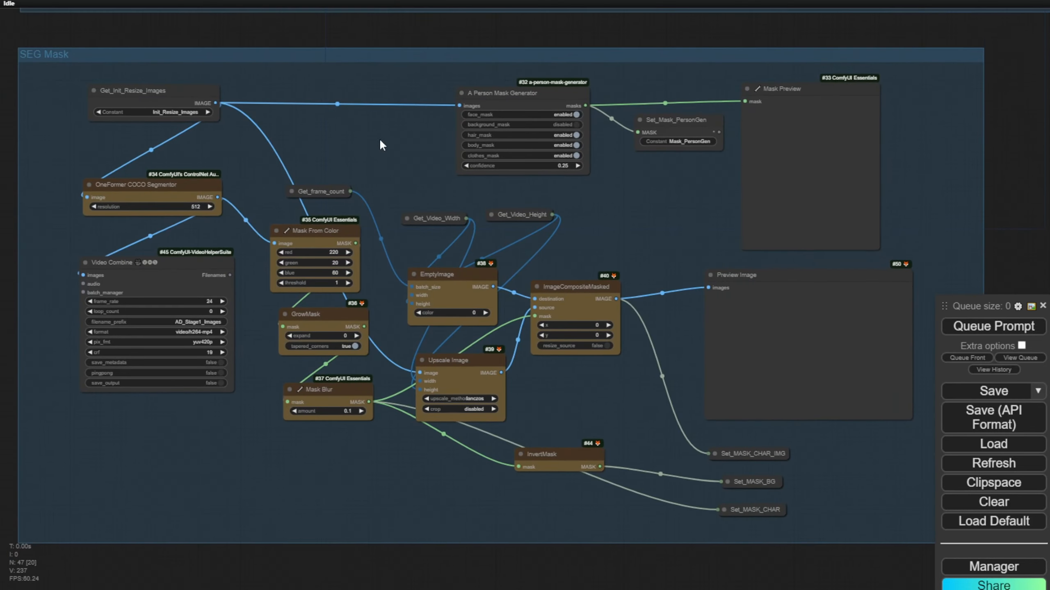
{"action": "left_click_drag", "start_coordinate": [60, 188], "coordinate": [680, 460]}
{"action": "right_click", "coordinate": [476, 244]}
{"action": "left_click", "coordinate": [389, 125]}
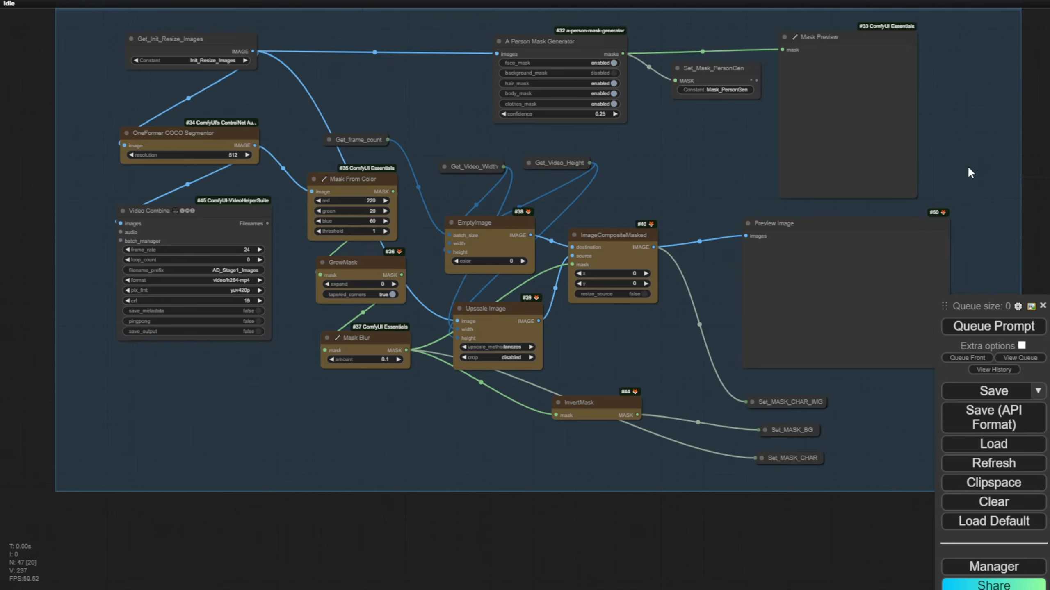
Add a new node group in the empty canvas beside the SEG Mask group, keeping the title Group.
{"action": "left_click_drag", "start_coordinate": [1016, 140], "coordinate": [540, 78]}
{"action": "scroll", "coordinate": [496, 124], "scroll_direction": "down", "scroll_amount": 2}
{"action": "right_click", "coordinate": [430, 168]}
{"action": "left_click", "coordinate": [456, 186]}
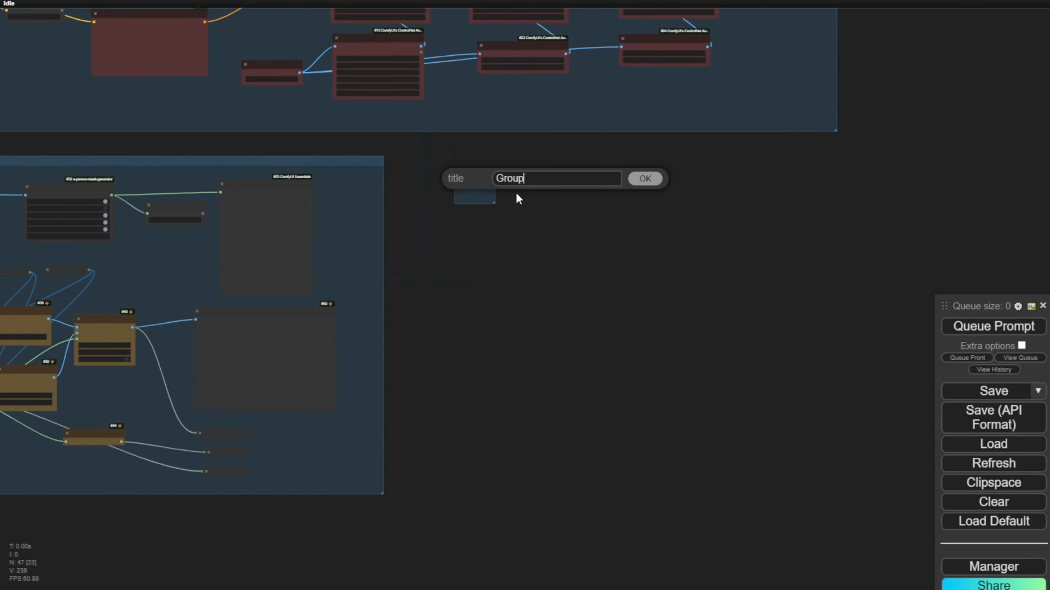
{"action": "left_click", "coordinate": [644, 179]}
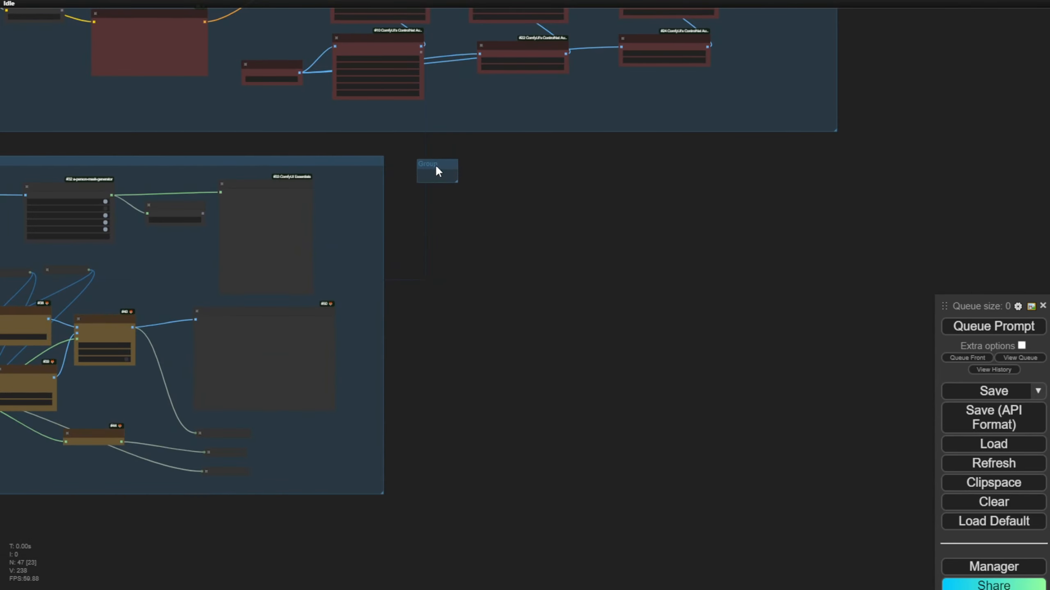
Enlarge the new group to about the SEG Mask group's height and align it next to that group.
{"action": "left_click_drag", "start_coordinate": [445, 182], "coordinate": [900, 496]}
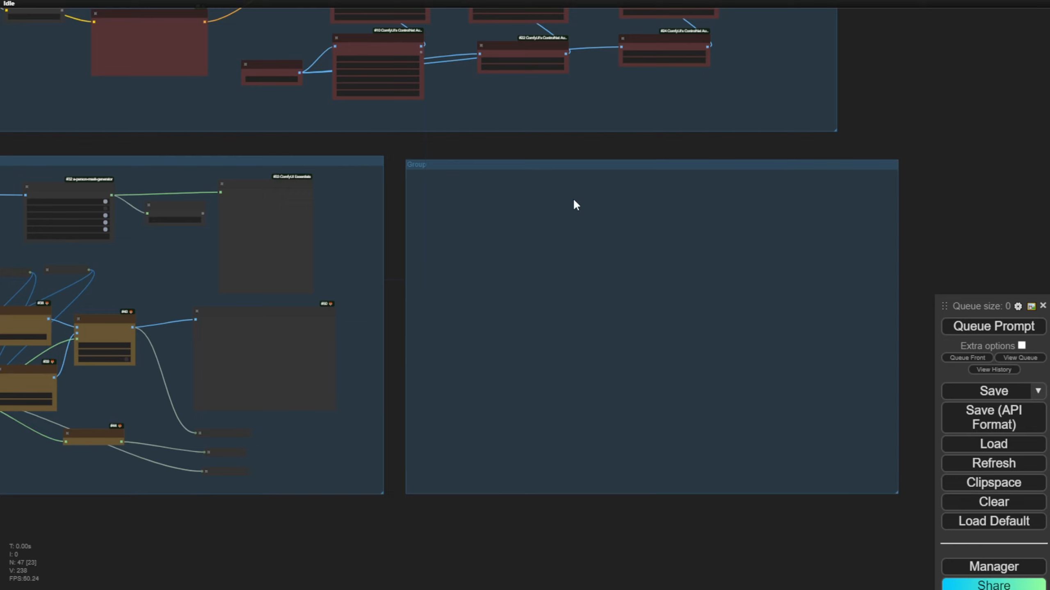
{"action": "left_click_drag", "start_coordinate": [551, 169], "coordinate": [542, 163]}
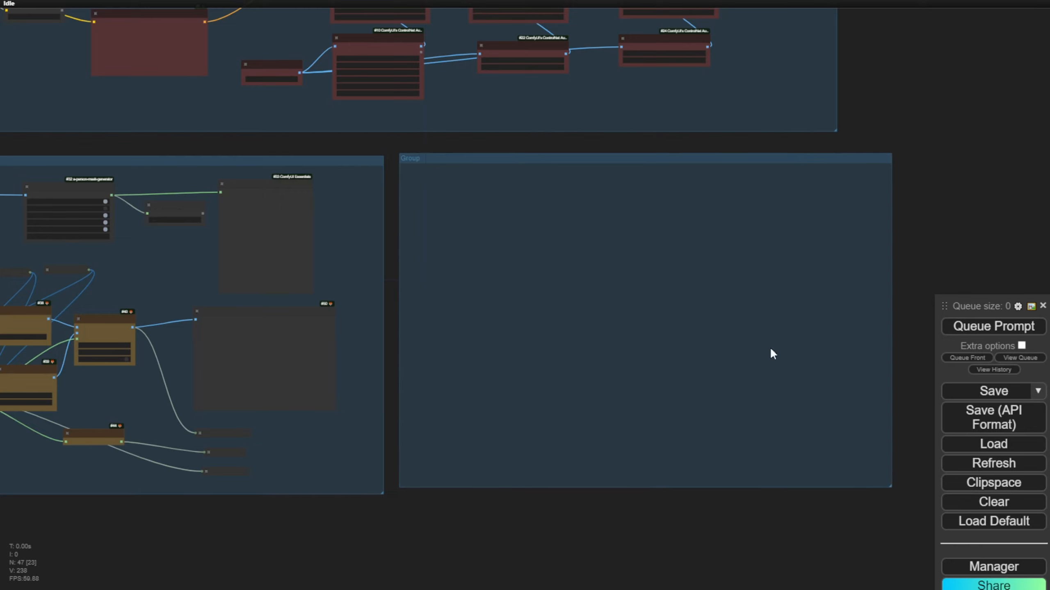
{"action": "left_click_drag", "start_coordinate": [890, 489], "coordinate": [904, 495]}
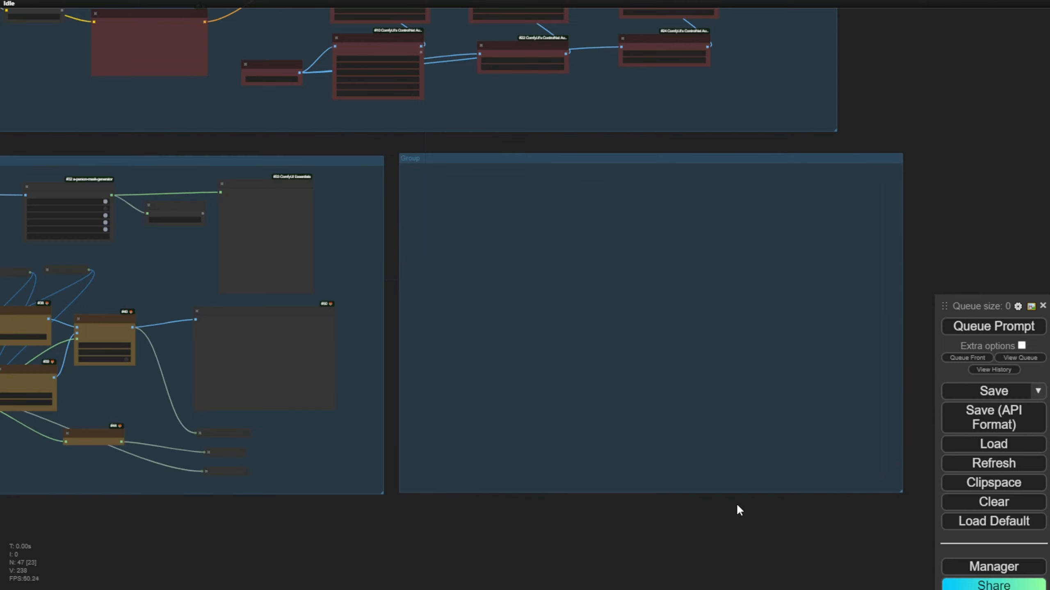
Paste the copied AnimateDiff Evolved and FreeU_V2 nodes into the workflow at the new group.
{"action": "scroll", "coordinate": [484, 554], "scroll_direction": "up", "scroll_amount": 2}
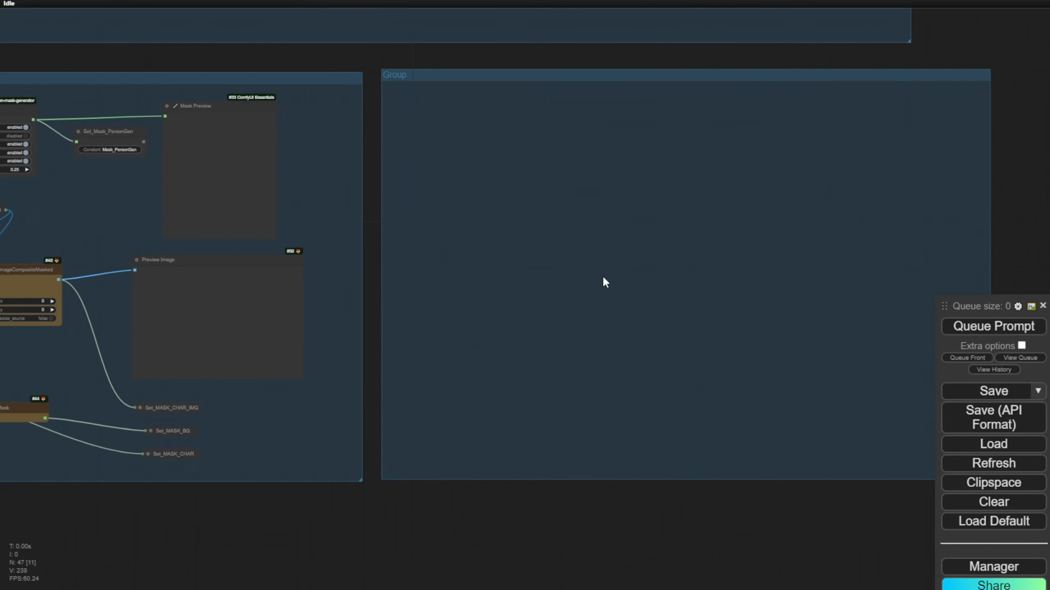
{"action": "key", "text": "ctrl+v"}
{"action": "scroll", "coordinate": [681, 384], "scroll_direction": "up", "scroll_amount": 4}
{"action": "left_click", "coordinate": [705, 367]}
{"action": "left_click", "coordinate": [734, 474]}
Place the FreeU_V2 node directly beside the Use Evolved Sampling node near the new group's upper edge.
{"action": "left_click_drag", "start_coordinate": [678, 339], "coordinate": [439, 17]}
{"action": "left_click_drag", "start_coordinate": [785, 206], "coordinate": [419, 272]}
{"action": "left_click", "coordinate": [507, 391]}
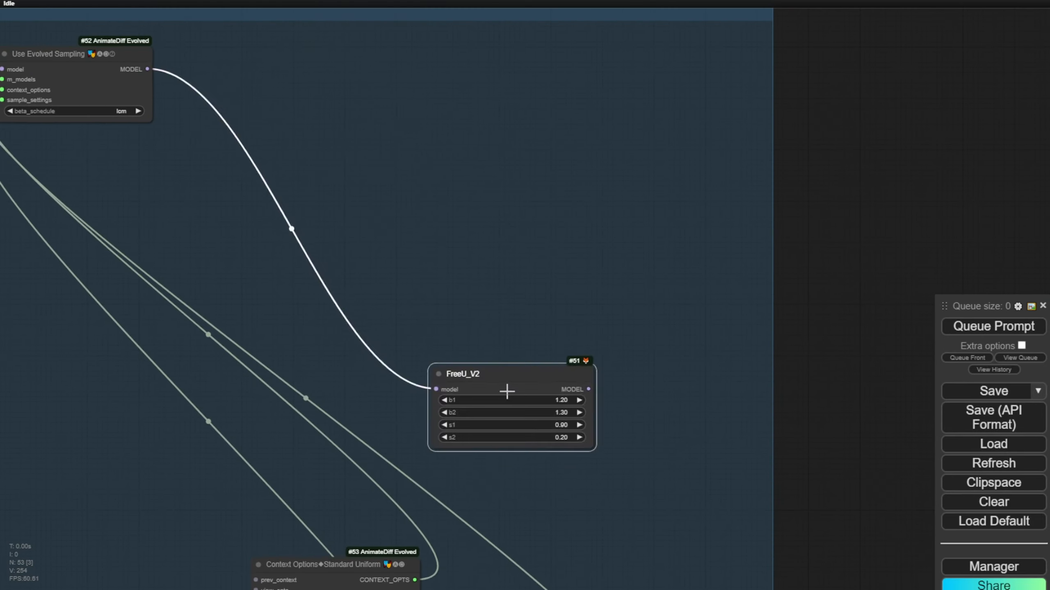
{"action": "left_click_drag", "start_coordinate": [507, 391], "coordinate": [350, 66]}
{"action": "left_click_drag", "start_coordinate": [208, 112], "coordinate": [409, 147]}
{"action": "left_click_drag", "start_coordinate": [283, 89], "coordinate": [384, 84]}
Move the Context Options, Load AnimateDiff Model and Apply AnimateDiff Model (Adv.) nodes into the new group below Use Evolved Sampling.
{"action": "scroll", "coordinate": [319, 332], "scroll_direction": "down", "scroll_amount": 3}
{"action": "left_click_drag", "start_coordinate": [361, 577], "coordinate": [404, 514]}
{"action": "left_click_drag", "start_coordinate": [513, 472], "coordinate": [276, 159]}
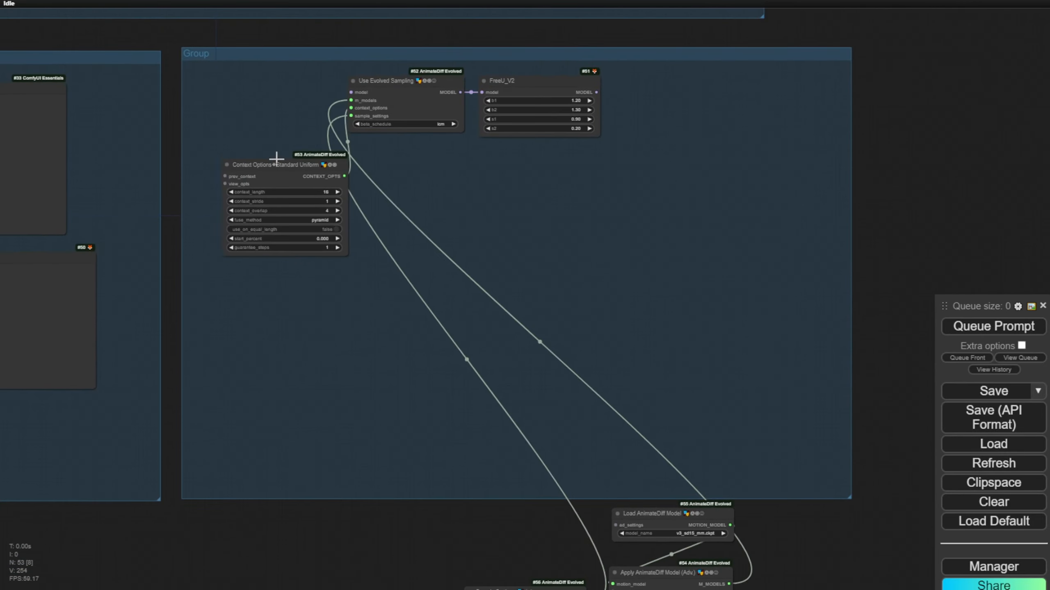
{"action": "left_click_drag", "start_coordinate": [645, 513], "coordinate": [436, 165]}
{"action": "left_click_drag", "start_coordinate": [644, 573], "coordinate": [610, 168]}
Shift FreeU_V2 and Use Evolved Sampling toward the group's right side and bring Context Options and Sample Settings in beside them.
{"action": "left_click_drag", "start_coordinate": [501, 81], "coordinate": [721, 83]}
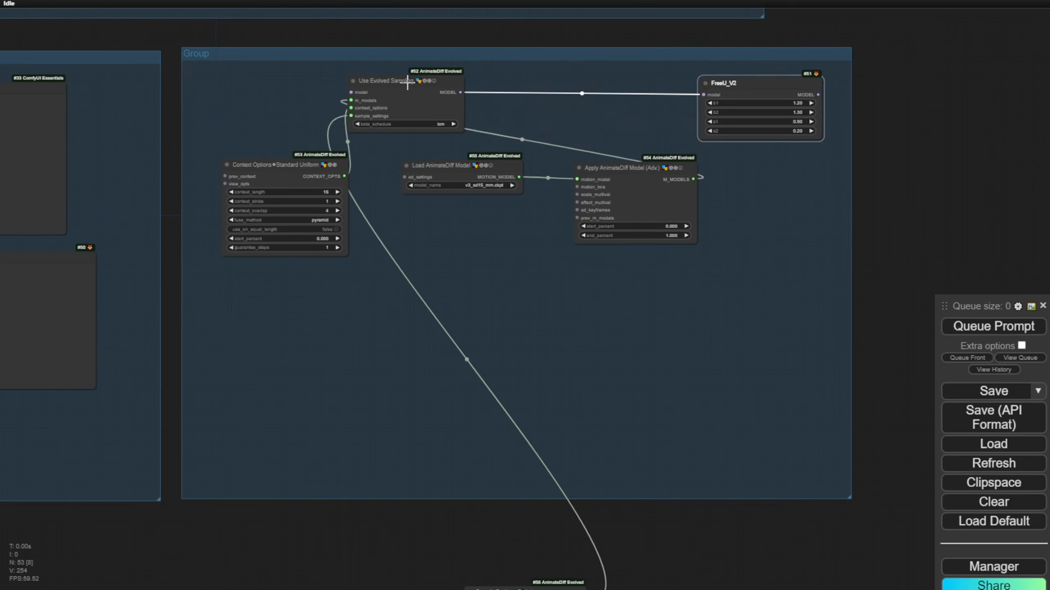
{"action": "left_click_drag", "start_coordinate": [408, 83], "coordinate": [632, 87]}
{"action": "left_click_drag", "start_coordinate": [265, 164], "coordinate": [453, 70]}
{"action": "left_click_drag", "start_coordinate": [537, 538], "coordinate": [508, 422]}
{"action": "left_click_drag", "start_coordinate": [475, 473], "coordinate": [432, 153]}
Stack Context Options, Load AnimateDiff Model and Sample Settings in one column, with Apply AnimateDiff Model (Adv.) under Use Evolved Sampling.
{"action": "scroll", "coordinate": [516, 198], "scroll_direction": "up", "scroll_amount": 5}
{"action": "mouse_move", "coordinate": [523, 294]}
{"action": "left_mouse_down"}
{"action": "mouse_move", "coordinate": [521, 331]}
{"action": "mouse_move", "coordinate": [512, 293]}
{"action": "left_mouse_up"}
{"action": "left_click_drag", "start_coordinate": [537, 302], "coordinate": [533, 471]}
{"action": "left_click_drag", "start_coordinate": [421, 278], "coordinate": [401, 189]}
{"action": "left_click_drag", "start_coordinate": [559, 304], "coordinate": [448, 476]}
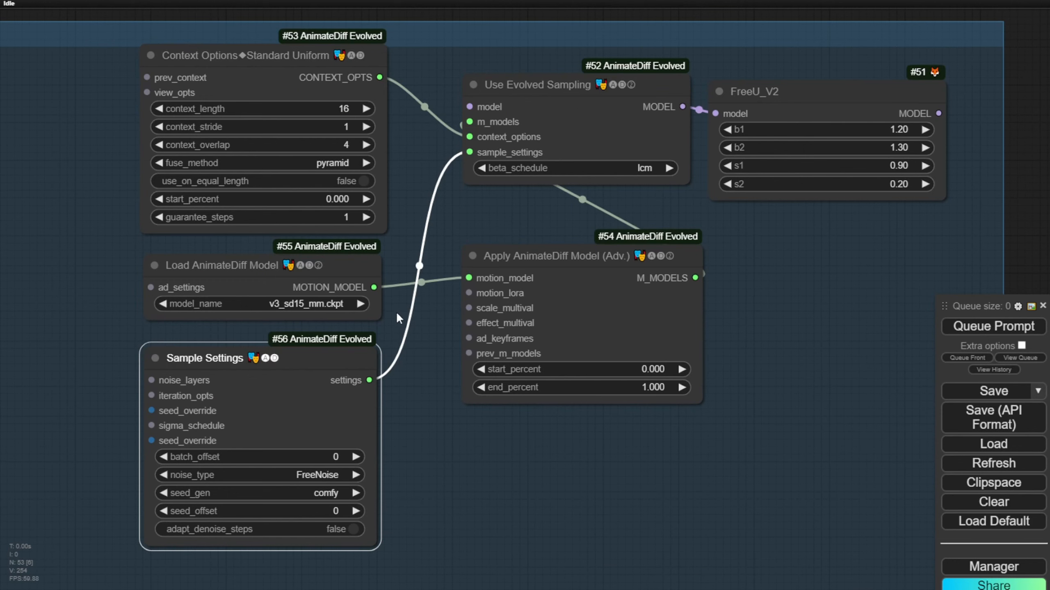
{"action": "scroll", "coordinate": [943, 194], "scroll_direction": "down", "scroll_amount": 3}
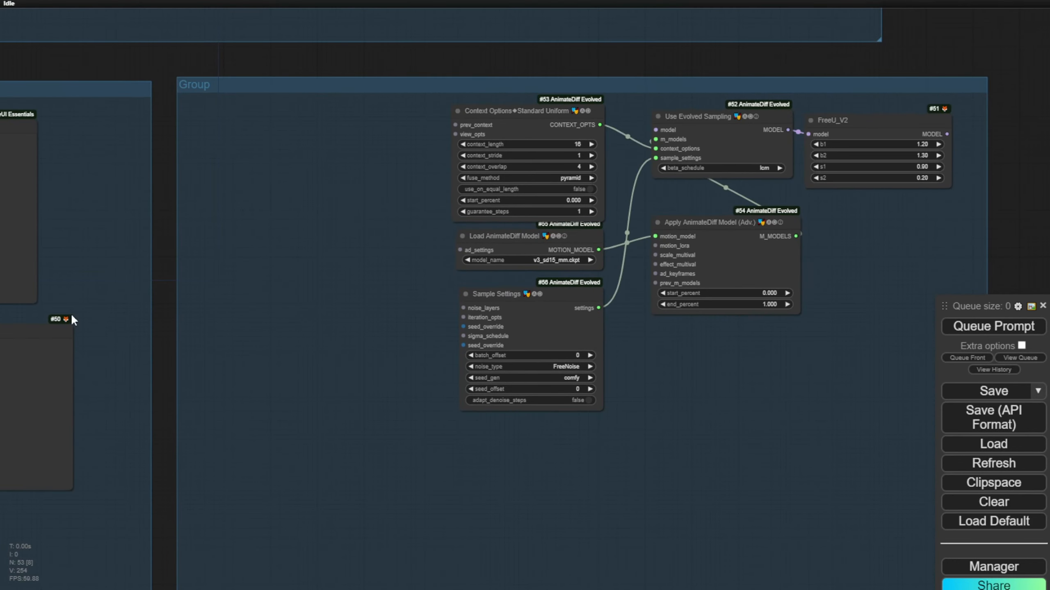
Switch to the Differential Diffusion project page in the browser and copy the word "Differential" from its title.
{"action": "left_click_drag", "start_coordinate": [774, 214], "coordinate": [563, 248]}
{"action": "scroll", "coordinate": [537, 165], "scroll_direction": "up", "scroll_amount": 5}
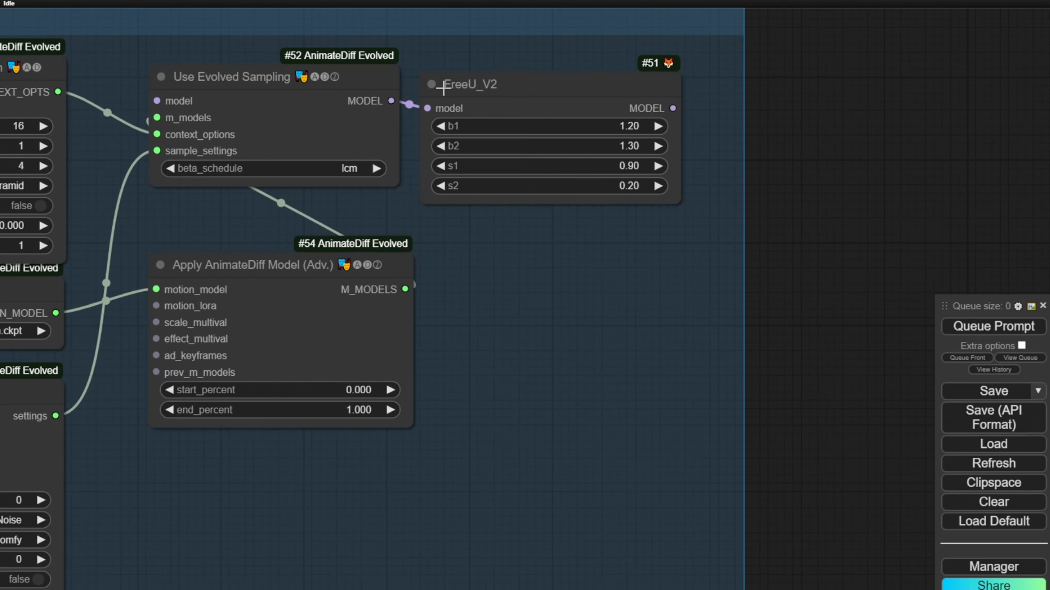
{"action": "double_click", "coordinate": [417, 278]}
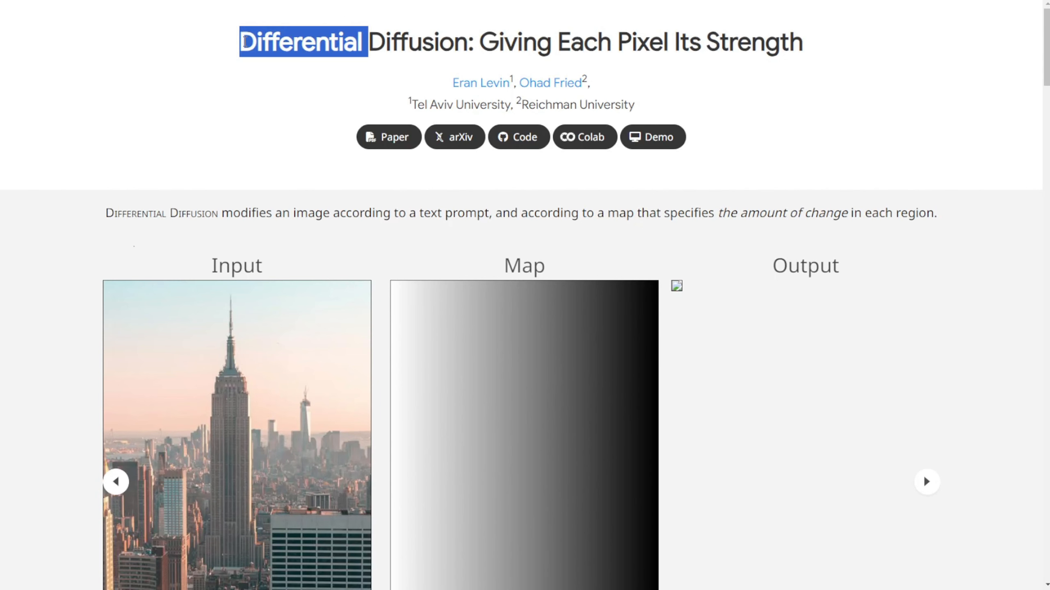
{"action": "left_click_drag", "start_coordinate": [358, 41], "coordinate": [346, 46]}
{"action": "key", "text": "ctrl+c"}
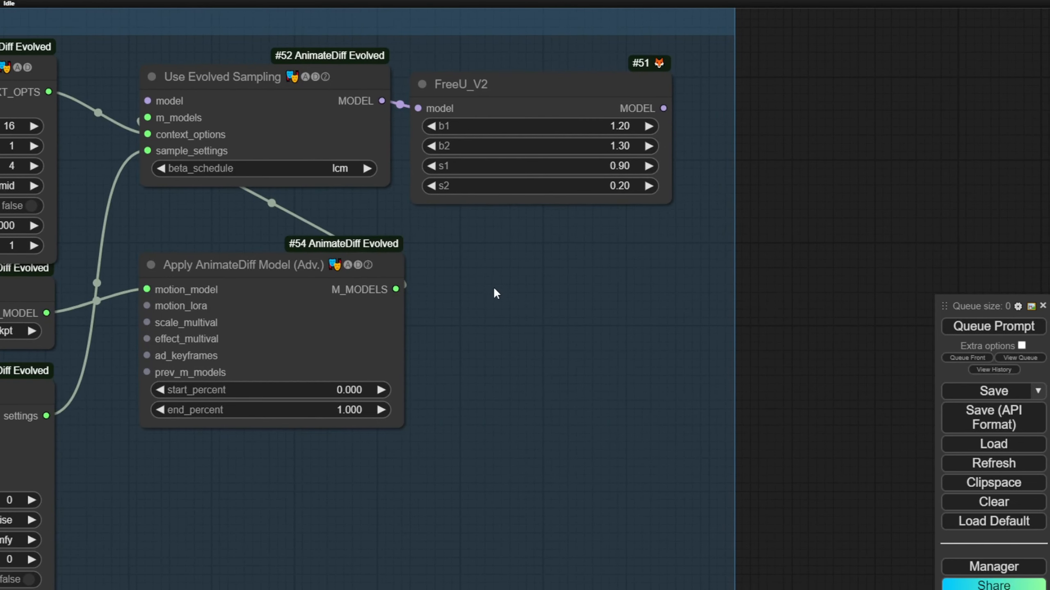
Back in ComfyUI, add a Differential Diffusion node below FreeU_V2 and connect FreeU_V2's MODEL output to its model input.
{"action": "double_click", "coordinate": [501, 285]}
{"action": "key", "text": "ctrl+v"}
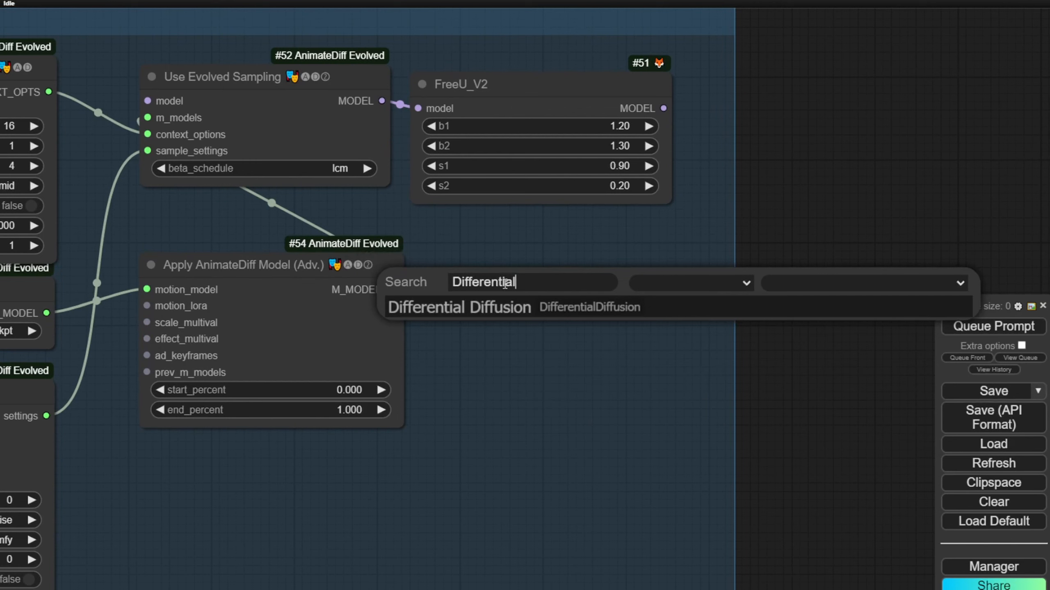
{"action": "left_click", "coordinate": [462, 310]}
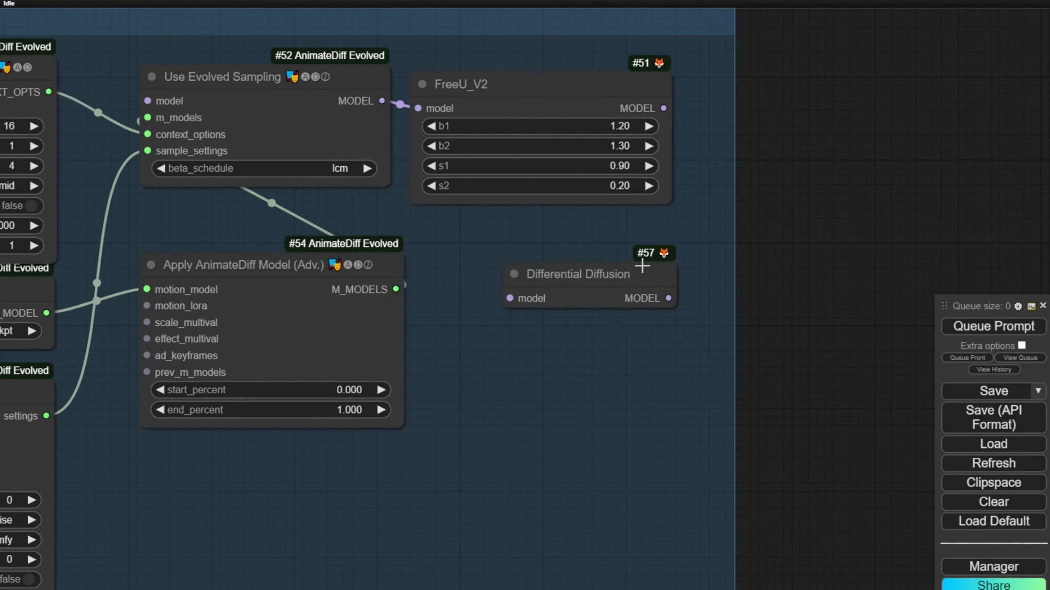
{"action": "left_click_drag", "start_coordinate": [664, 108], "coordinate": [510, 298]}
{"action": "left_click_drag", "start_coordinate": [615, 278], "coordinate": [604, 308]}
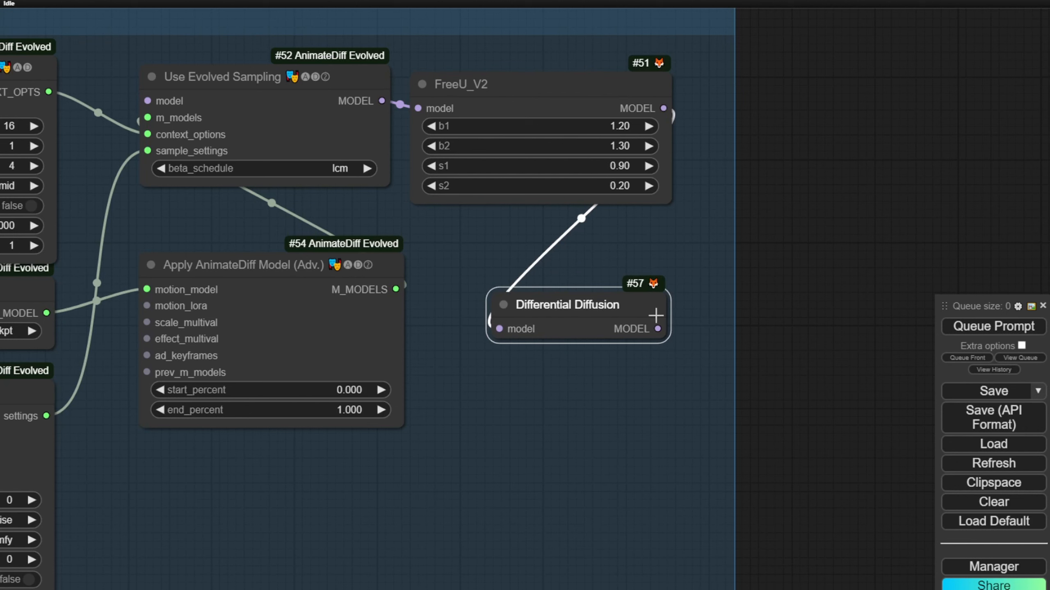
{"action": "left_click_drag", "start_coordinate": [659, 328], "coordinate": [477, 461]}
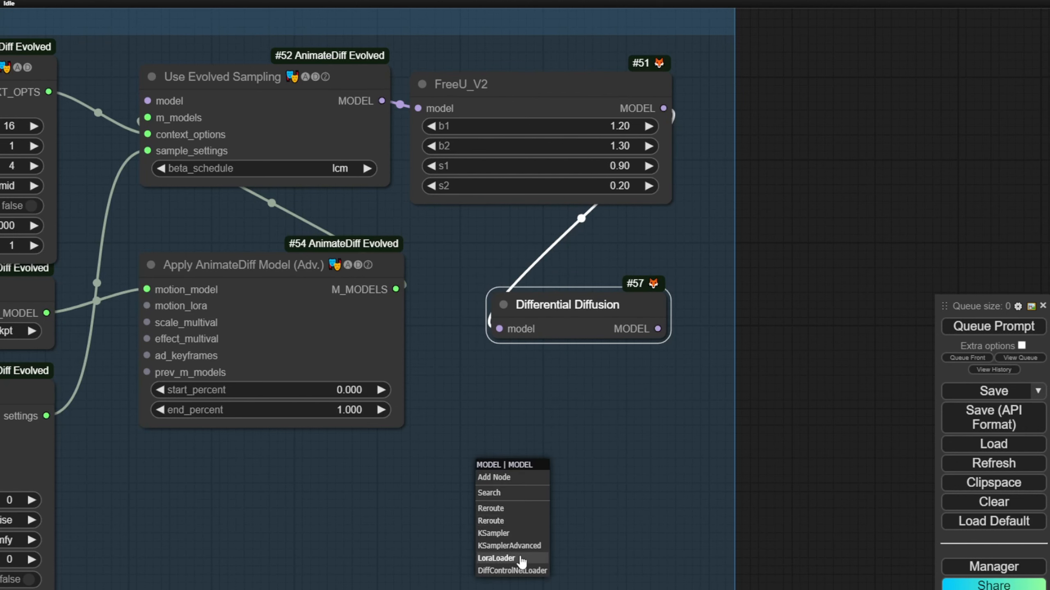
{"action": "left_click", "coordinate": [525, 534]}
{"action": "left_click_drag", "start_coordinate": [569, 424], "coordinate": [379, 264]}
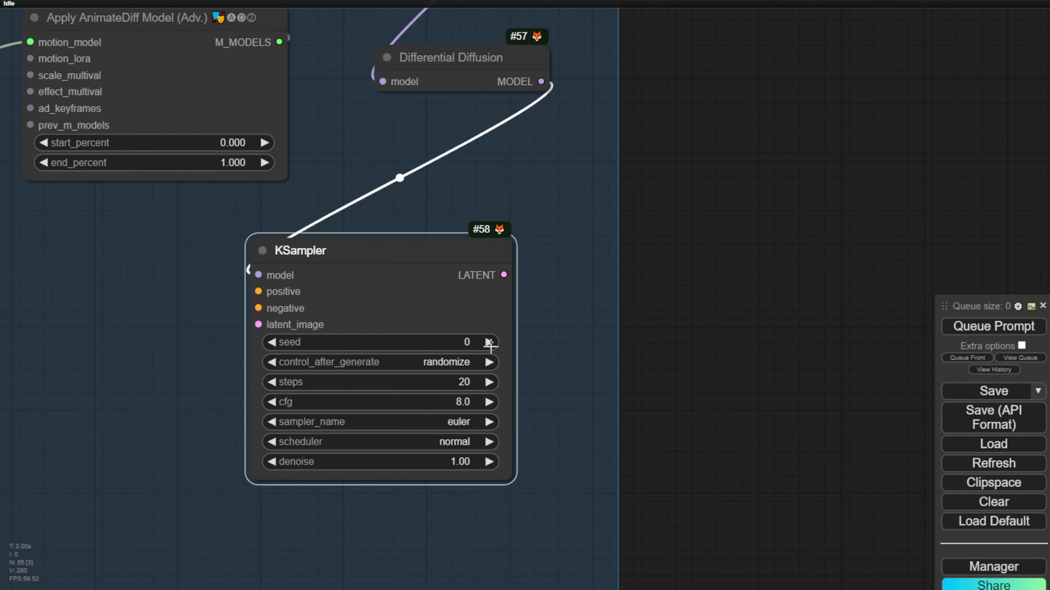
{"action": "key", "text": "Delete"}
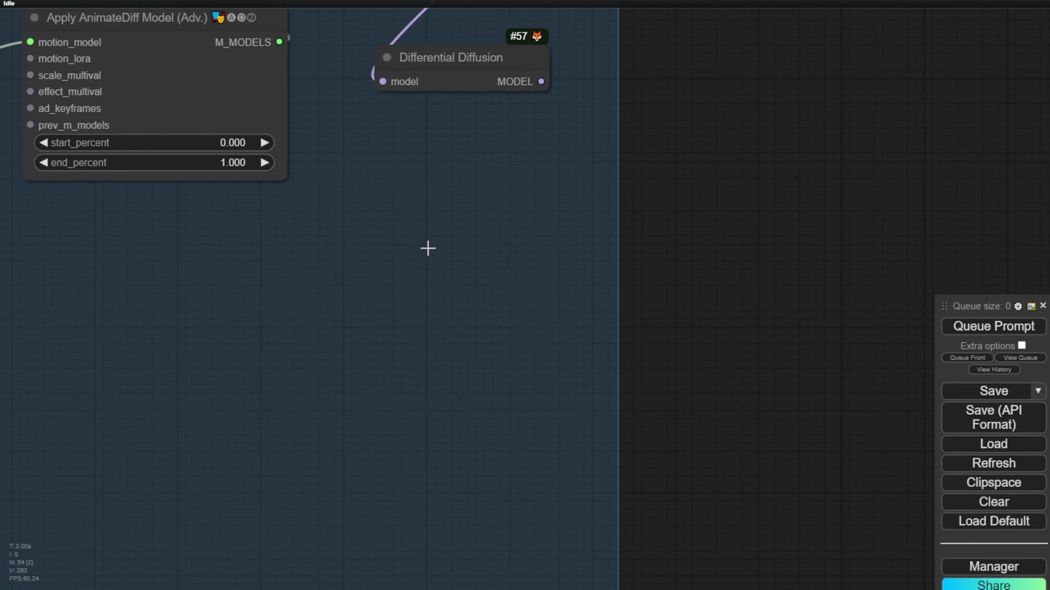
{"action": "left_click_drag", "start_coordinate": [421, 284], "coordinate": [581, 398]}
{"action": "scroll", "coordinate": [647, 318], "scroll_direction": "down", "scroll_amount": 3}
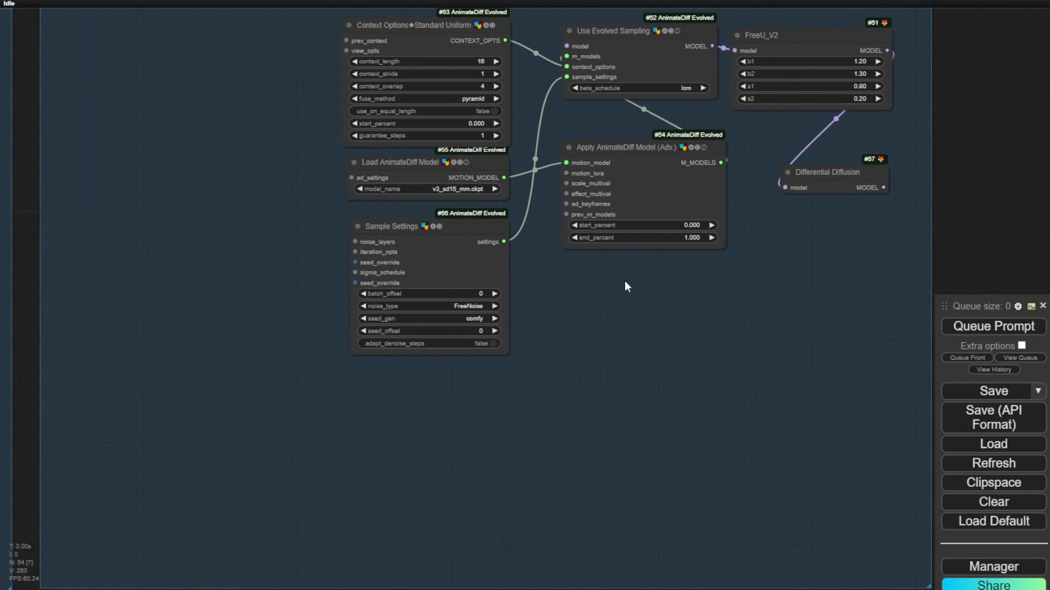
Rename the group holding the AnimateDiff, FreeU_V2 and Differential Diffusion nodes to "AnimateDiff Prepare".
{"action": "left_click_drag", "start_coordinate": [657, 326], "coordinate": [763, 330]}
{"action": "scroll", "coordinate": [763, 329], "scroll_direction": "down", "scroll_amount": 1}
{"action": "scroll", "coordinate": [401, 221], "scroll_direction": "down", "scroll_amount": 2}
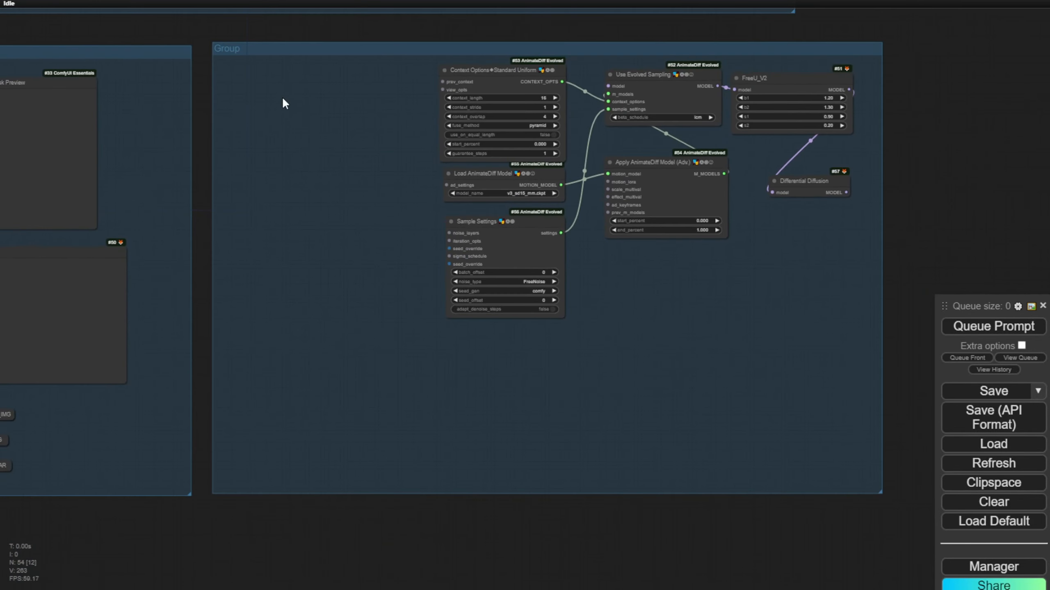
{"action": "right_click", "coordinate": [290, 49]}
{"action": "left_click", "coordinate": [345, 287]}
{"action": "left_click", "coordinate": [449, 289]}
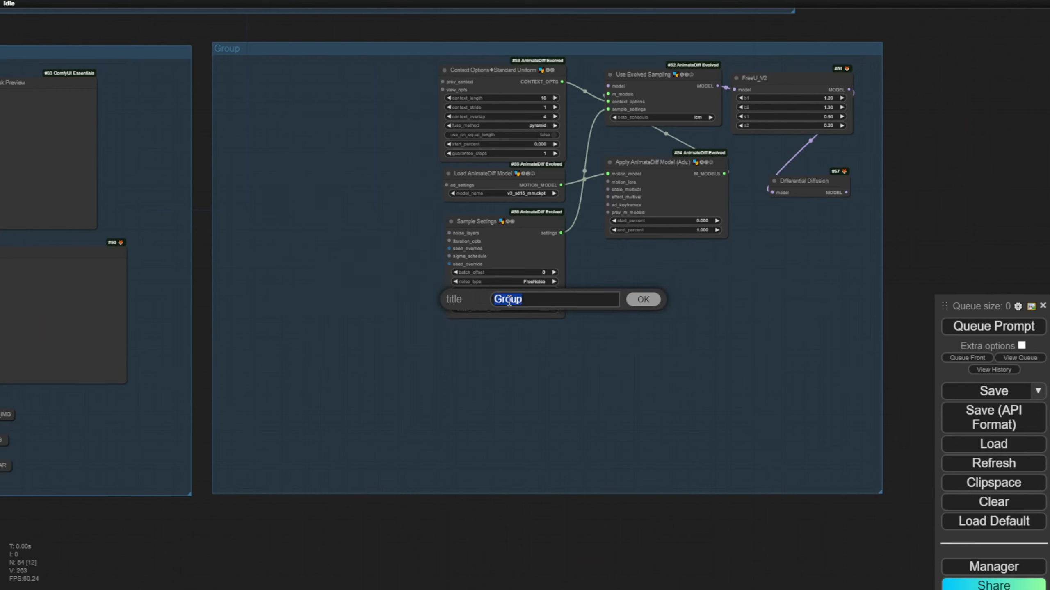
{"action": "type", "text": "AnimateDiff Prepare"}
{"action": "key", "text": "Return"}
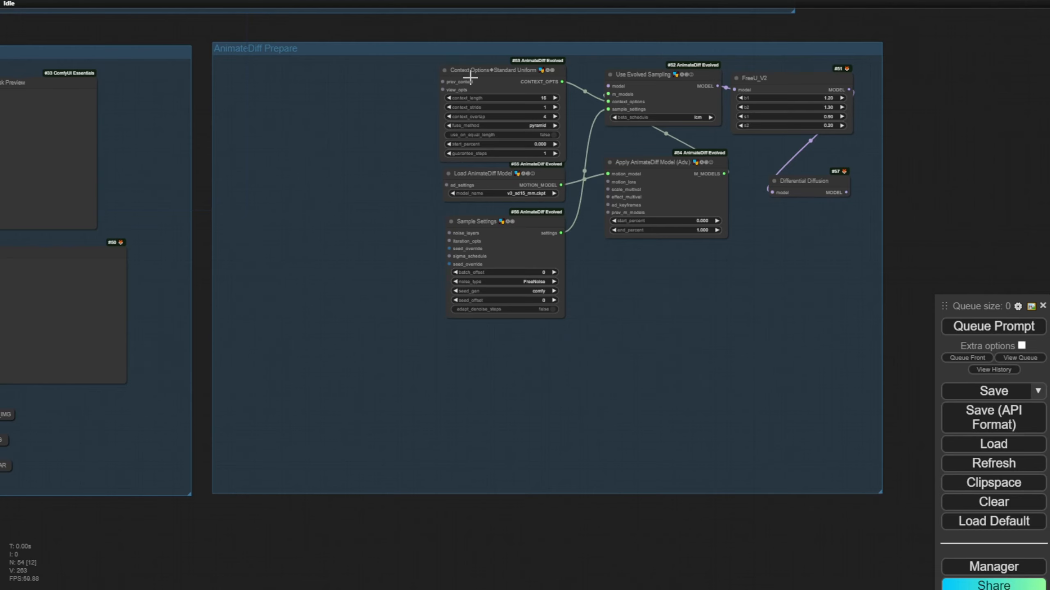
Add a Get node near the left edge of the AnimateDiff Prepare group and set its constant to Mask_PersonGen.
{"action": "scroll", "coordinate": [644, 156], "scroll_direction": "up", "scroll_amount": 4}
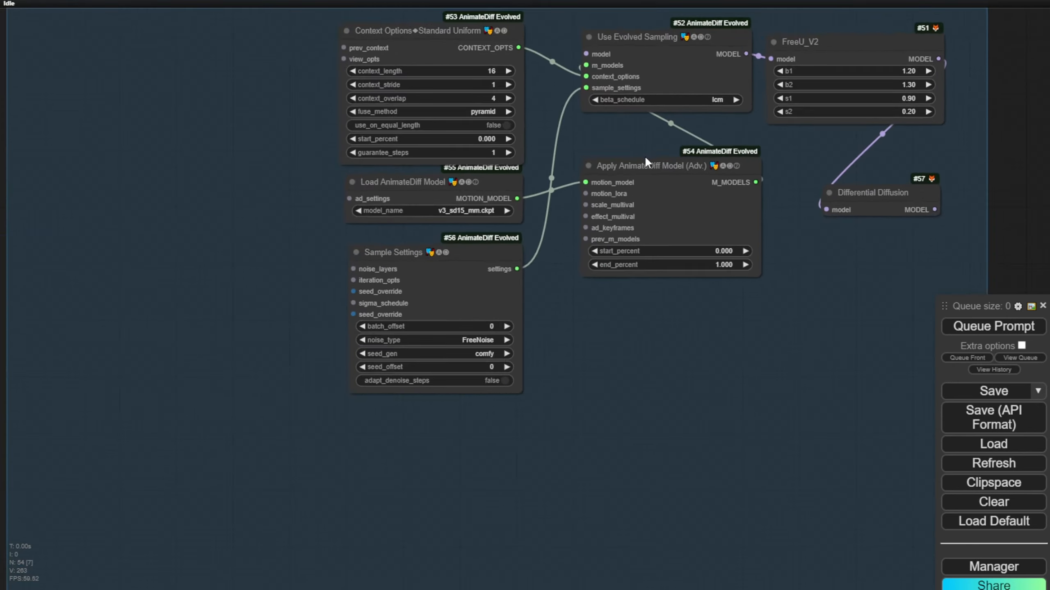
{"action": "scroll", "coordinate": [645, 158], "scroll_direction": "up", "scroll_amount": 3}
{"action": "left_click_drag", "start_coordinate": [572, 129], "coordinate": [627, 166]}
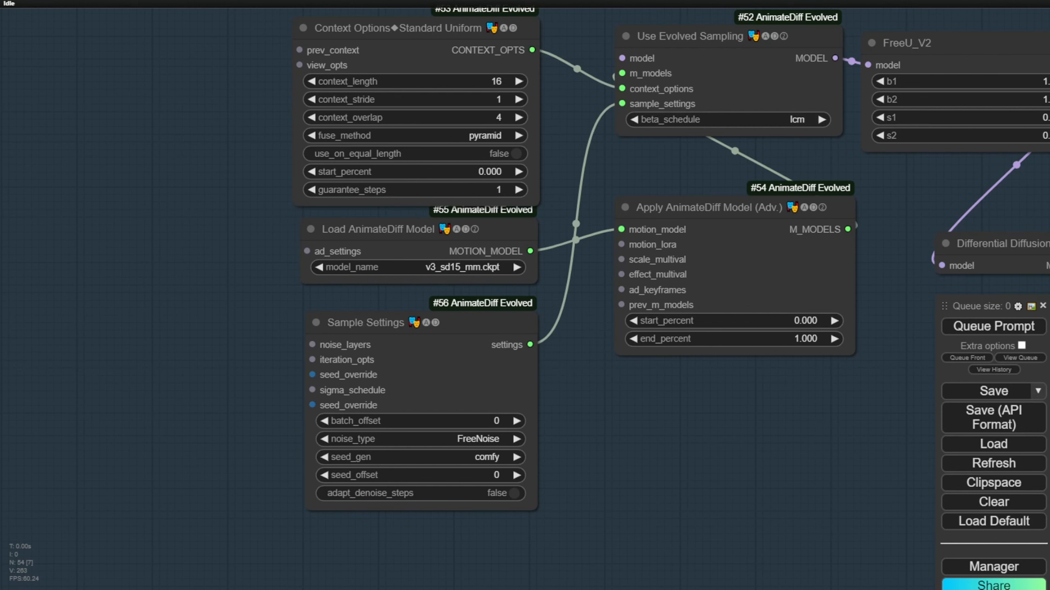
{"action": "left_click", "coordinate": [573, 197]}
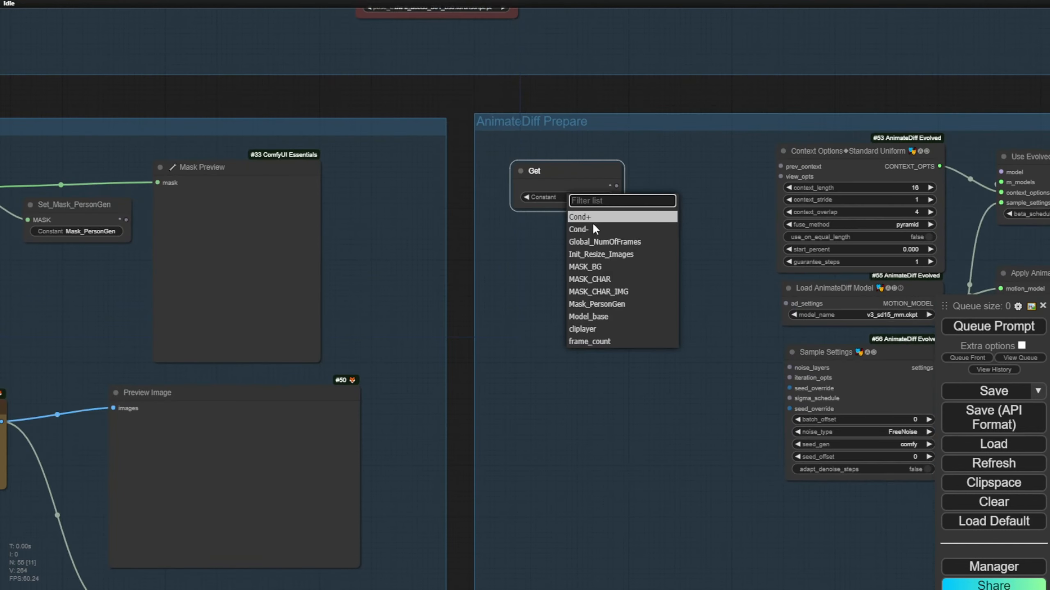
{"action": "left_click", "coordinate": [636, 304]}
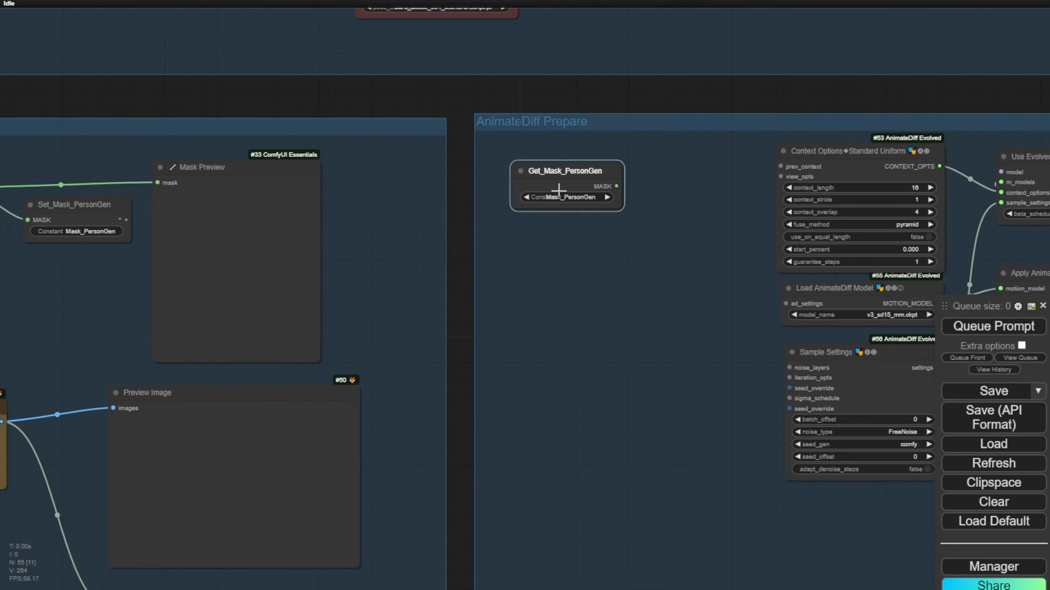
{"action": "left_click_drag", "start_coordinate": [567, 173], "coordinate": [537, 206]}
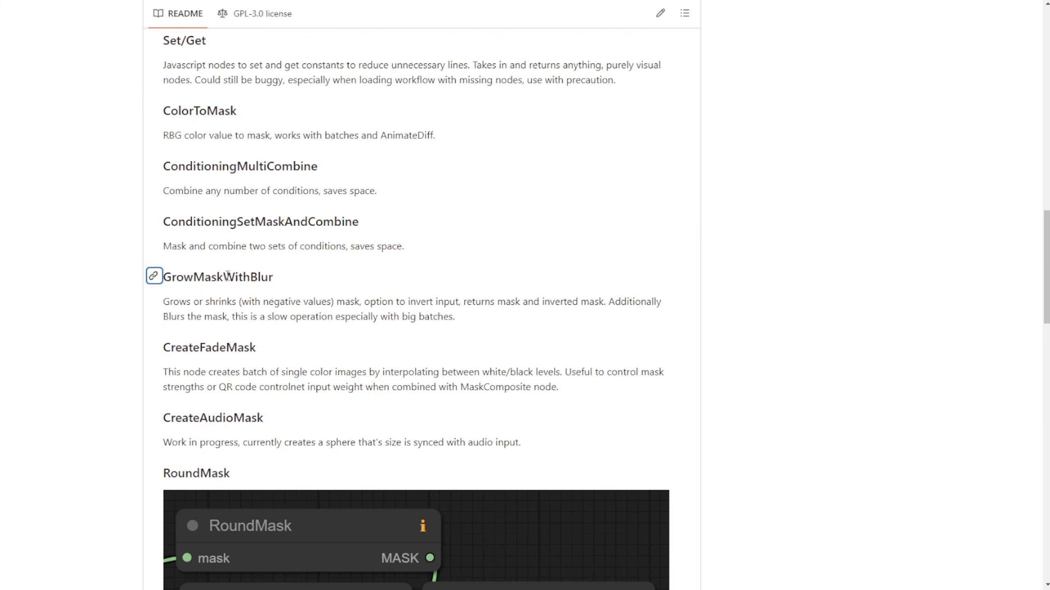
Copy the name GrowMaskWithBlur from the browser's README page, then add that node in ComfyUI, fed by Get_Mask_PersonGen's MASK output.
{"action": "double_click", "coordinate": [227, 275]}
{"action": "key", "text": "ctrl+c"}
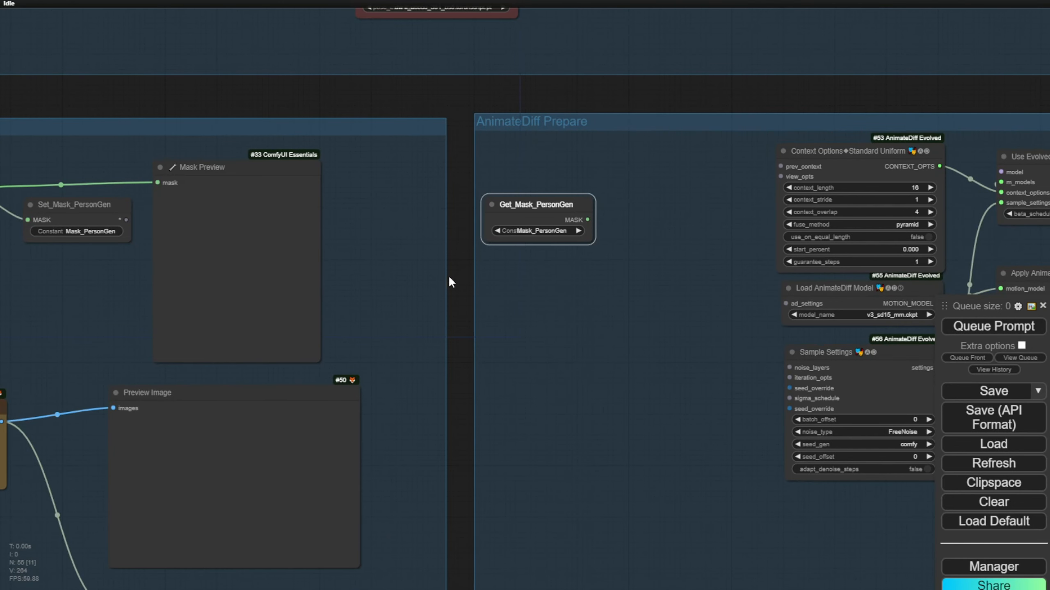
{"action": "scroll", "coordinate": [425, 301], "scroll_direction": "down", "scroll_amount": 6}
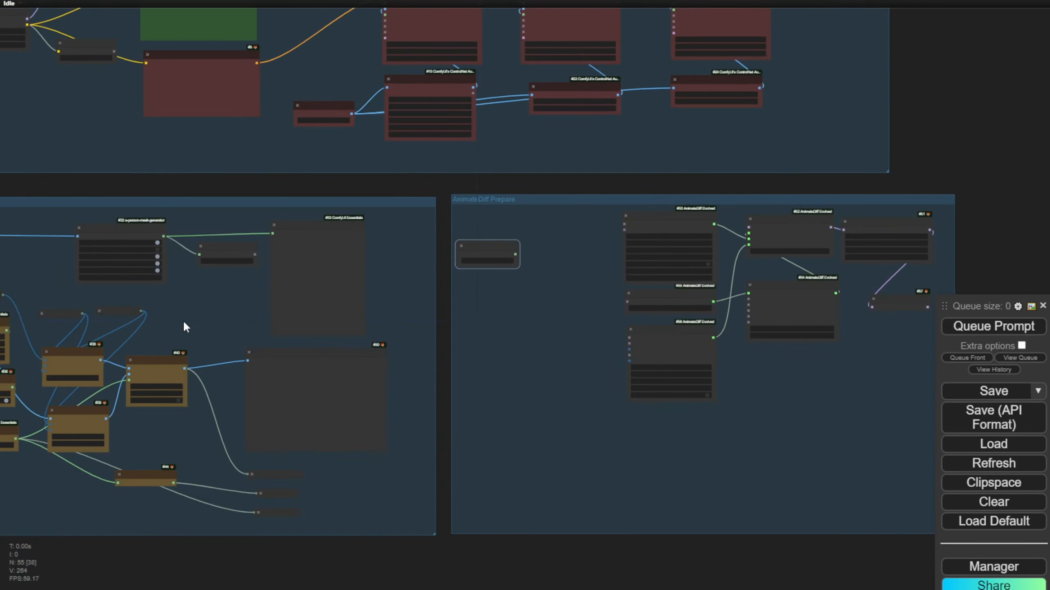
{"action": "left_click_drag", "start_coordinate": [183, 321], "coordinate": [520, 207]}
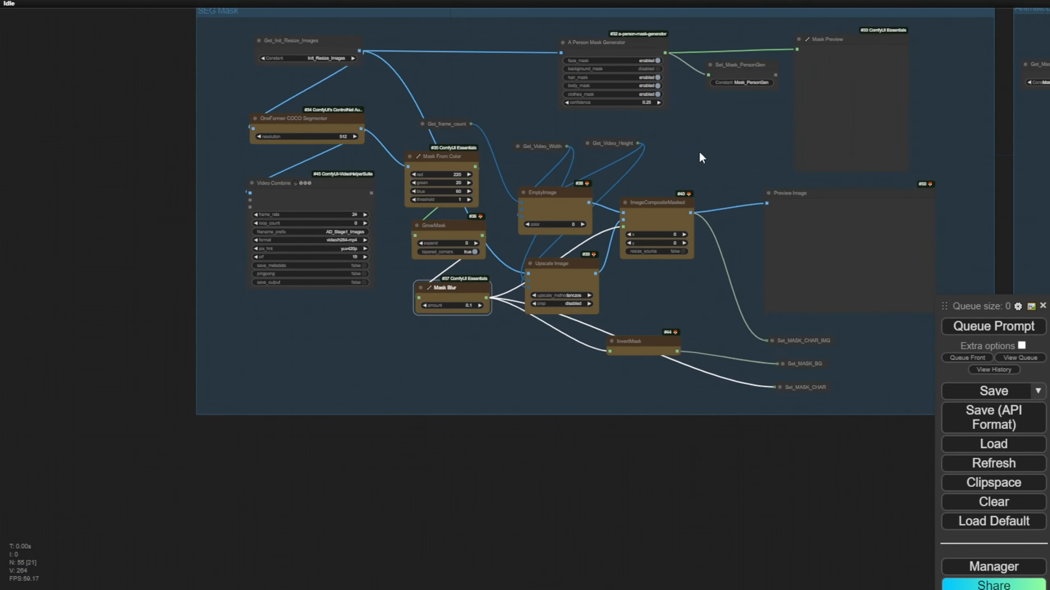
{"action": "left_click_drag", "start_coordinate": [701, 157], "coordinate": [246, 151]}
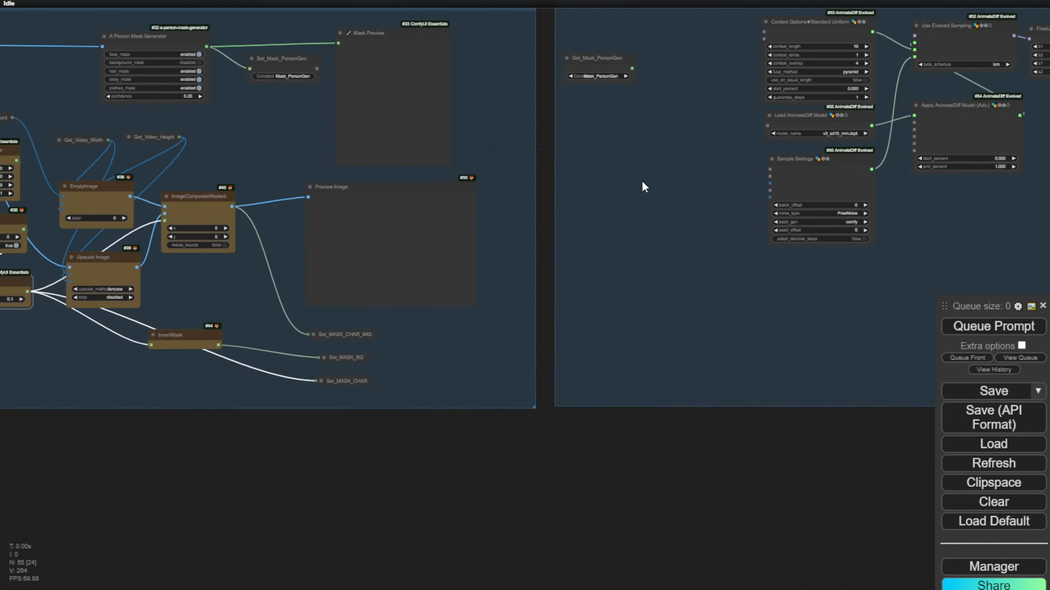
{"action": "double_click", "coordinate": [616, 142]}
{"action": "key", "text": "ctrl+v"}
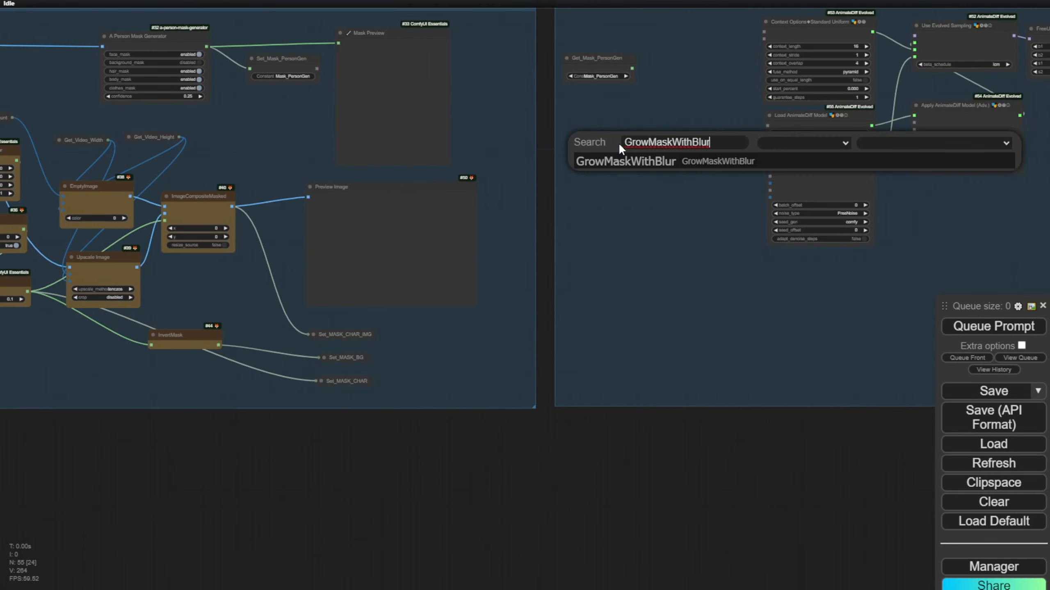
{"action": "left_click", "coordinate": [652, 168]}
{"action": "scroll", "coordinate": [661, 128], "scroll_direction": "up", "scroll_amount": 5}
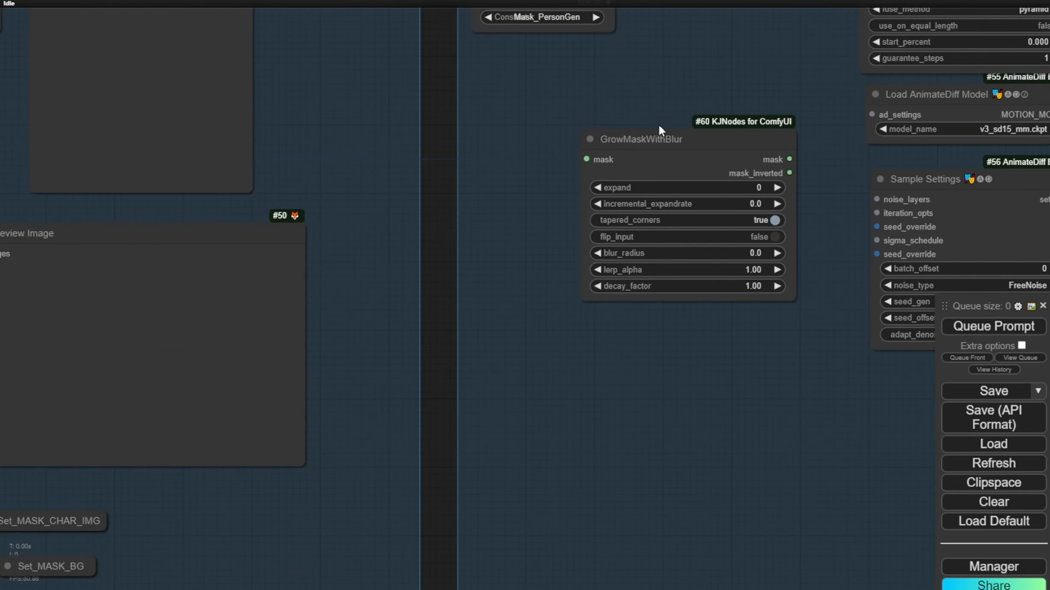
{"action": "left_click_drag", "start_coordinate": [549, 108], "coordinate": [527, 265]}
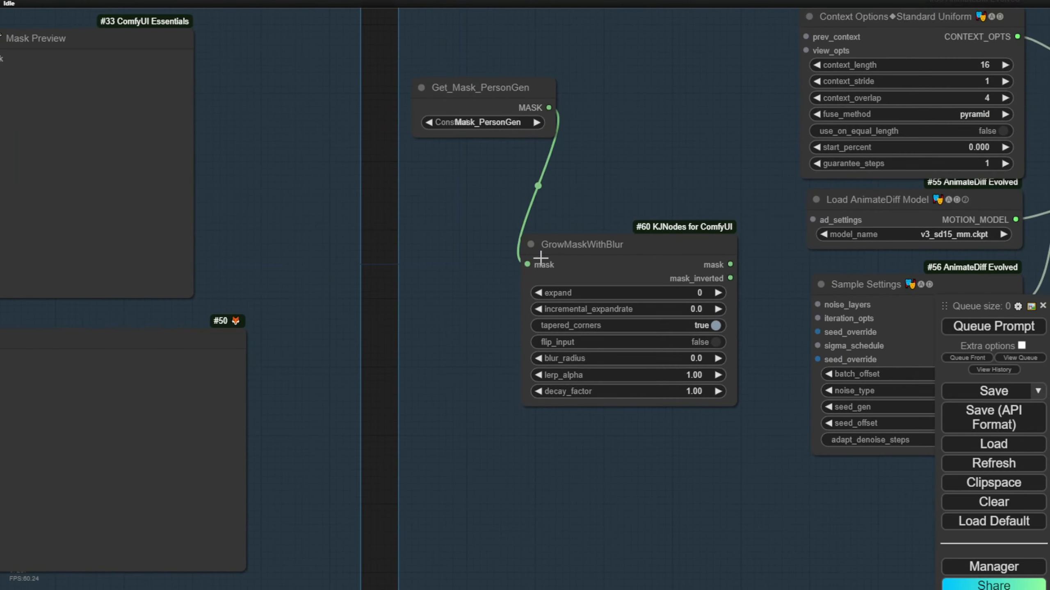
Bring GrowMaskWithBlur over to the SEG Mask group, beside GrowMask and Mask Blur, to compare their settings.
{"action": "scroll", "coordinate": [397, 341], "scroll_direction": "down", "scroll_amount": 3}
{"action": "left_click_drag", "start_coordinate": [397, 342], "coordinate": [646, 187]}
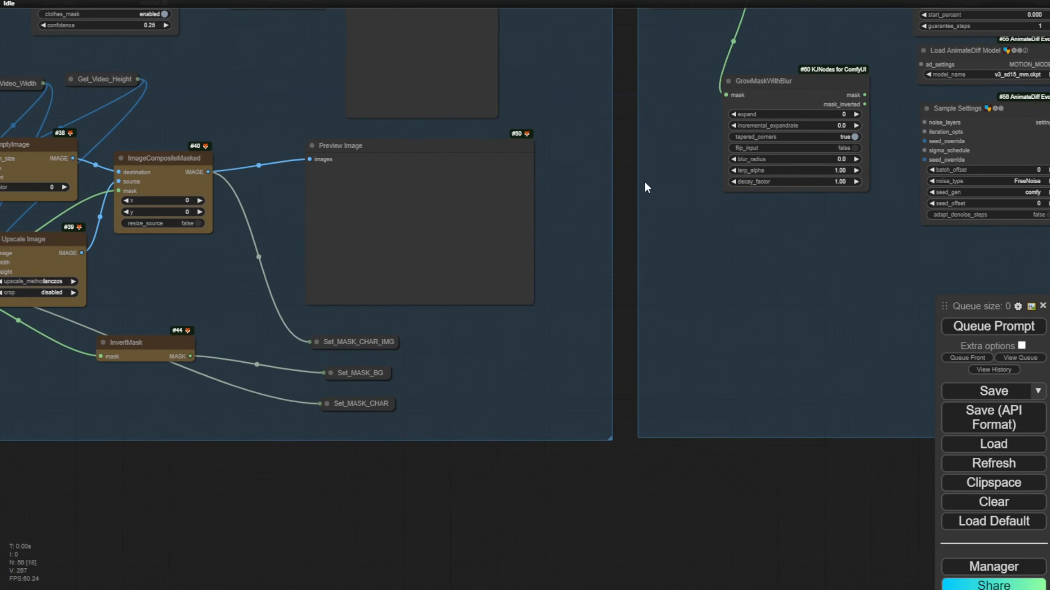
{"action": "left_click_drag", "start_coordinate": [821, 84], "coordinate": [307, 249]}
{"action": "left_click_drag", "start_coordinate": [295, 103], "coordinate": [436, 97]}
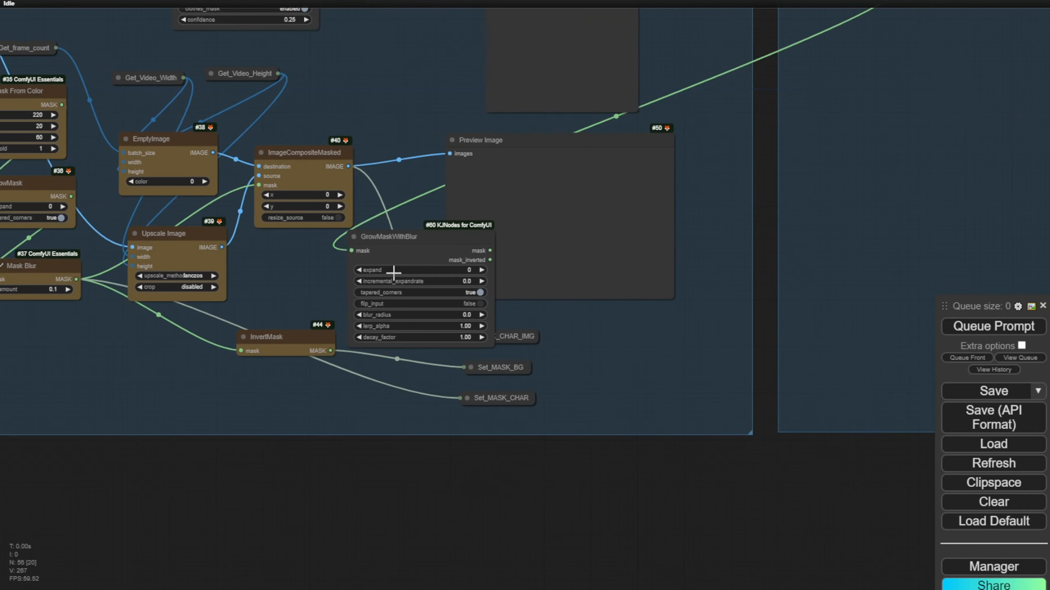
{"action": "left_click_drag", "start_coordinate": [403, 243], "coordinate": [314, 178]}
{"action": "scroll", "coordinate": [177, 223], "scroll_direction": "up", "scroll_amount": 6}
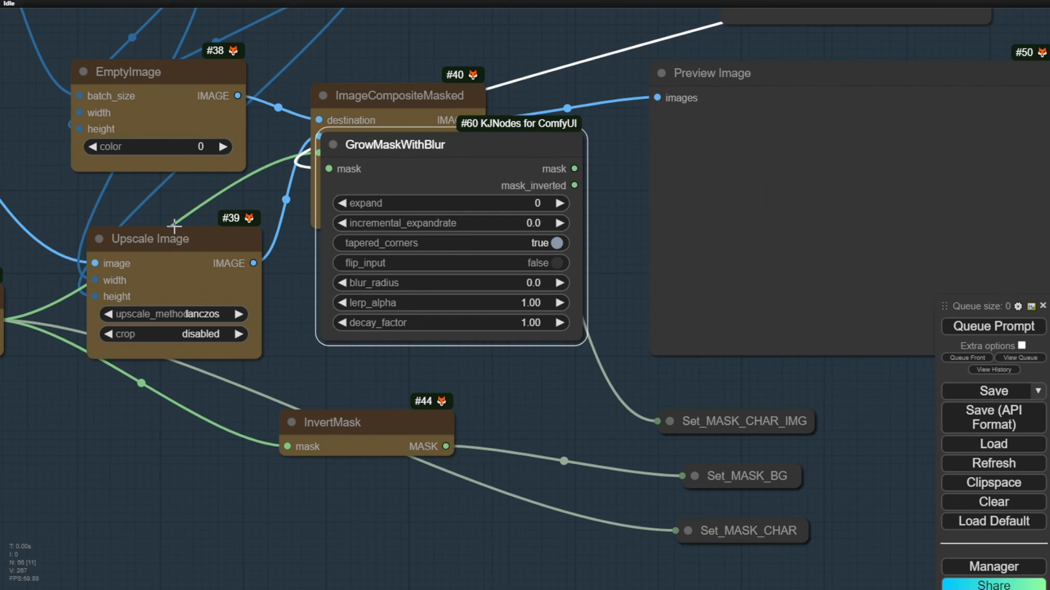
{"action": "left_click_drag", "start_coordinate": [177, 219], "coordinate": [426, 203]}
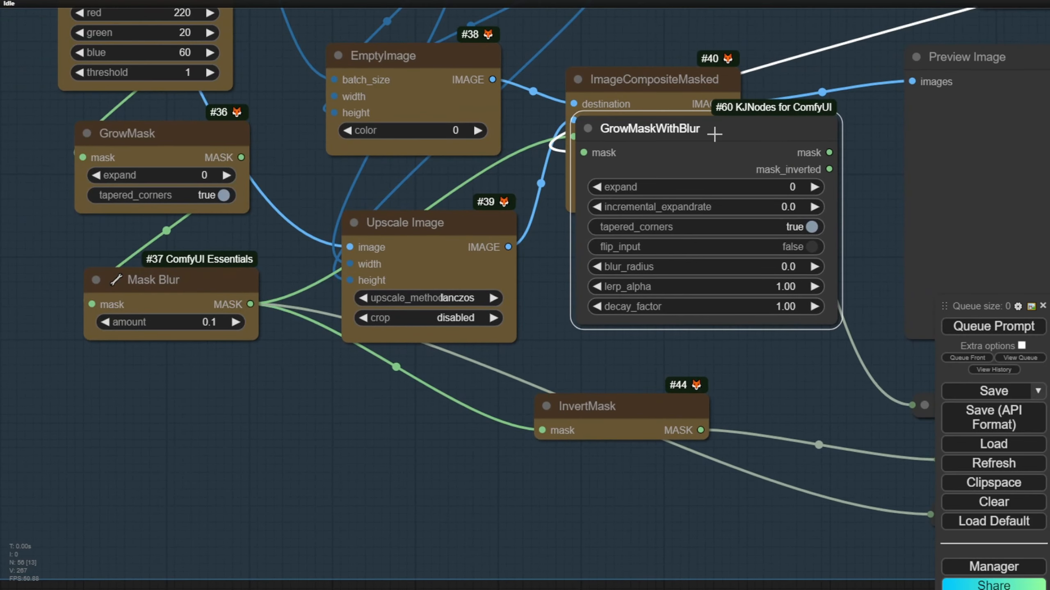
{"action": "left_click_drag", "start_coordinate": [664, 141], "coordinate": [382, 144]}
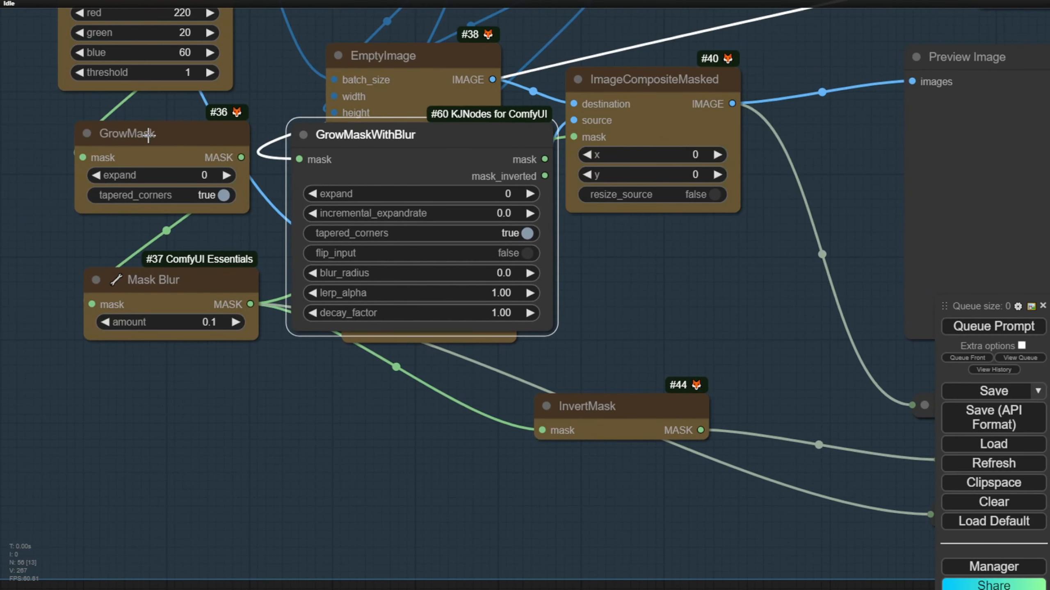
{"action": "left_click_drag", "start_coordinate": [149, 273], "coordinate": [145, 258]}
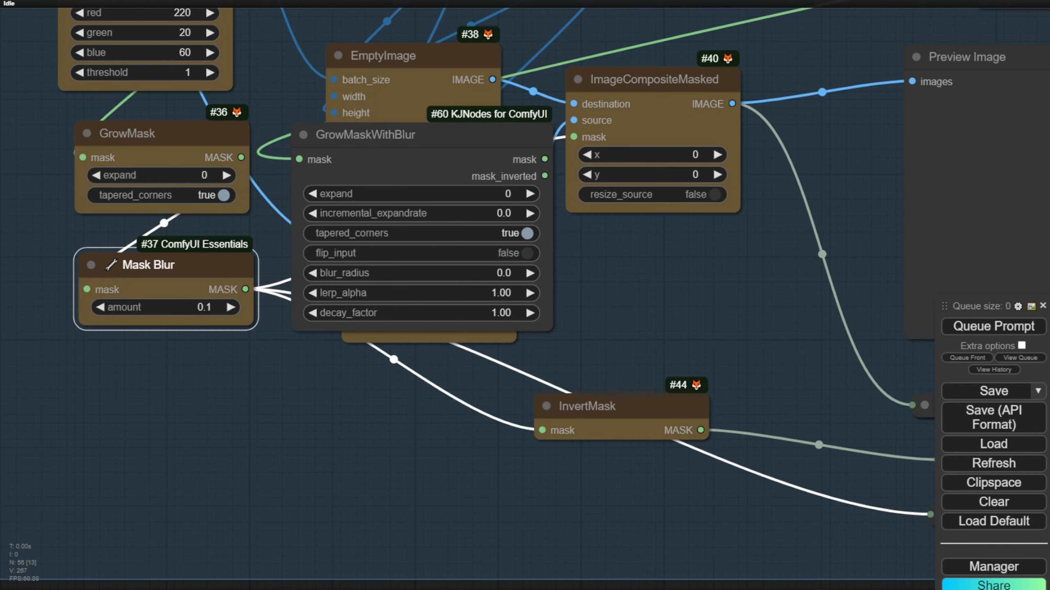
{"action": "left_click", "coordinate": [725, 310]}
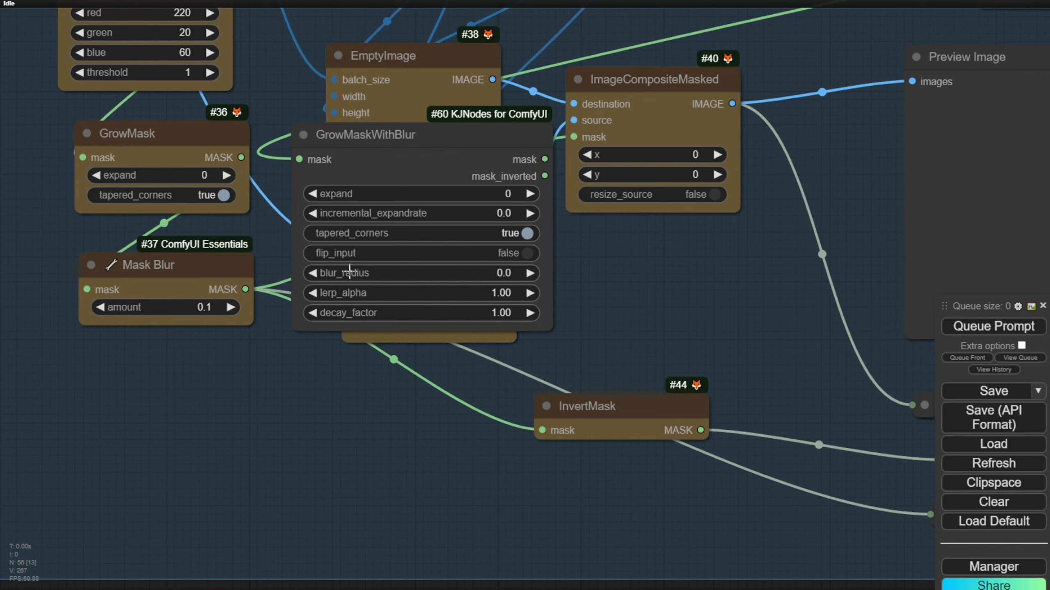
Set GrowMaskWithBlur's blur_radius to 1.
{"action": "left_click", "coordinate": [483, 276]}
{"action": "type", "text": "0.1"}
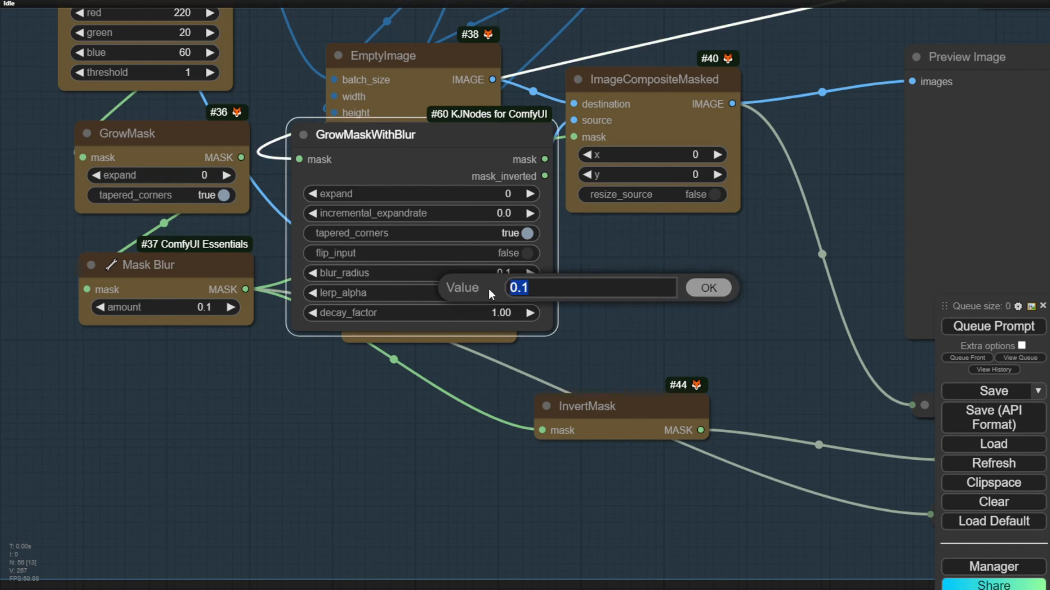
{"action": "key", "text": "Return"}
{"action": "left_click", "coordinate": [471, 271]}
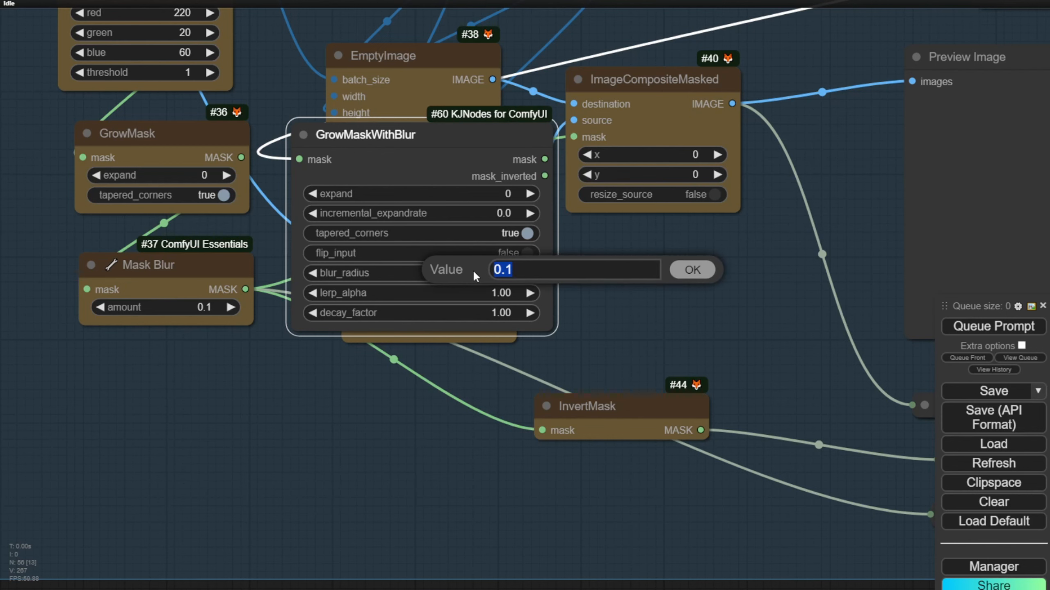
{"action": "type", "text": "1"}
{"action": "key", "text": "Return"}
Move GrowMaskWithBlur back into the AnimateDiff Prepare group, directly below Get_Mask_PersonGen.
{"action": "scroll", "coordinate": [636, 316], "scroll_direction": "down", "scroll_amount": 5}
{"action": "scroll", "coordinate": [294, 234], "scroll_direction": "up", "scroll_amount": 2}
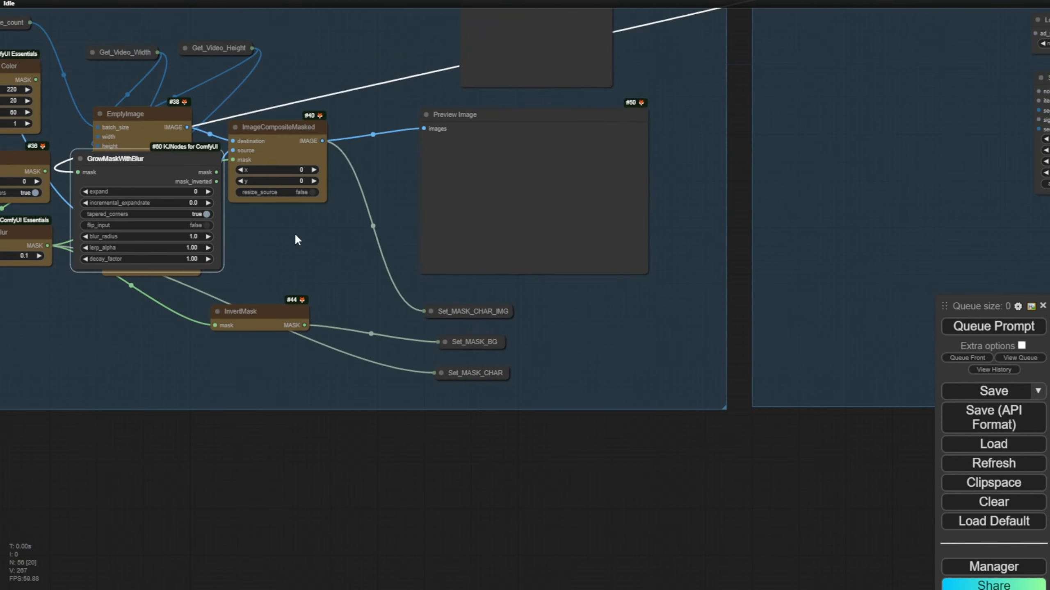
{"action": "left_click_drag", "start_coordinate": [181, 153], "coordinate": [485, 128]}
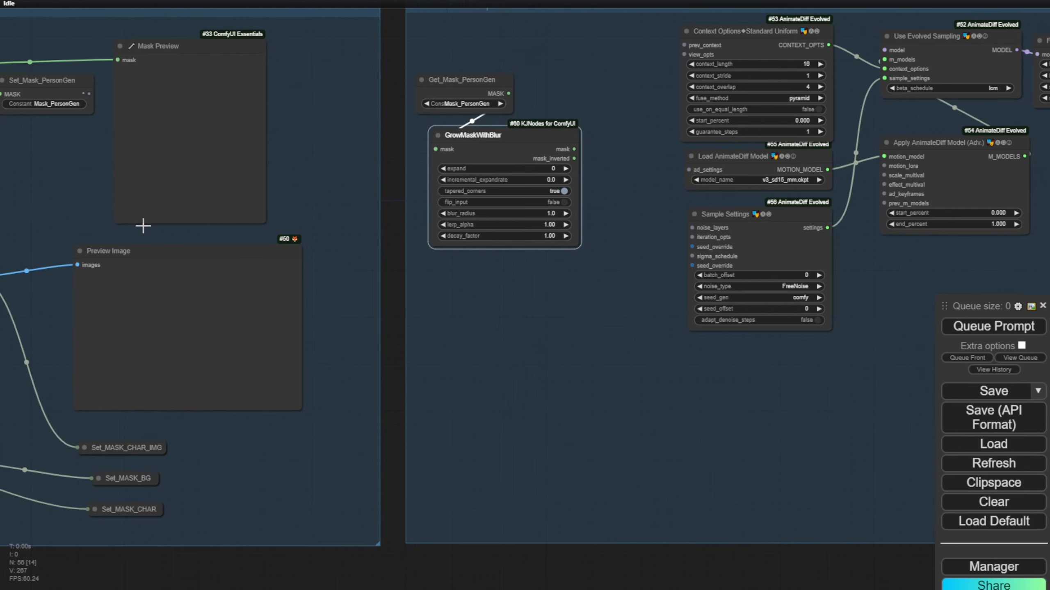
Shift the InvertMask node slightly down and to the left beneath Upscale Image in the SEG Mask group.
{"action": "scroll", "coordinate": [548, 343], "scroll_direction": "down", "scroll_amount": 5}
{"action": "scroll", "coordinate": [251, 272], "scroll_direction": "up", "scroll_amount": 4}
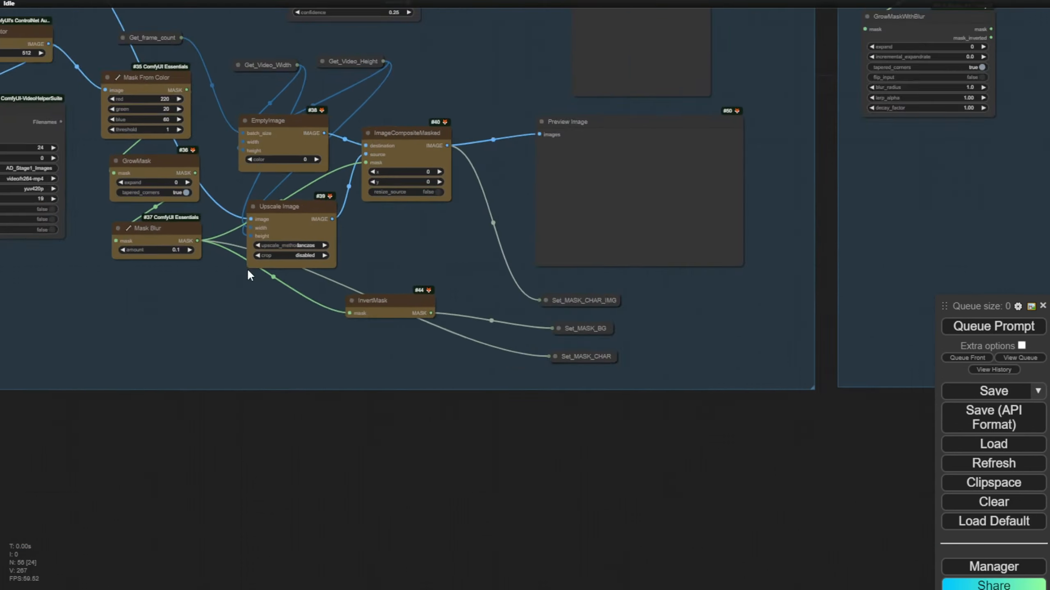
{"action": "scroll", "coordinate": [124, 252], "scroll_direction": "up", "scroll_amount": 5}
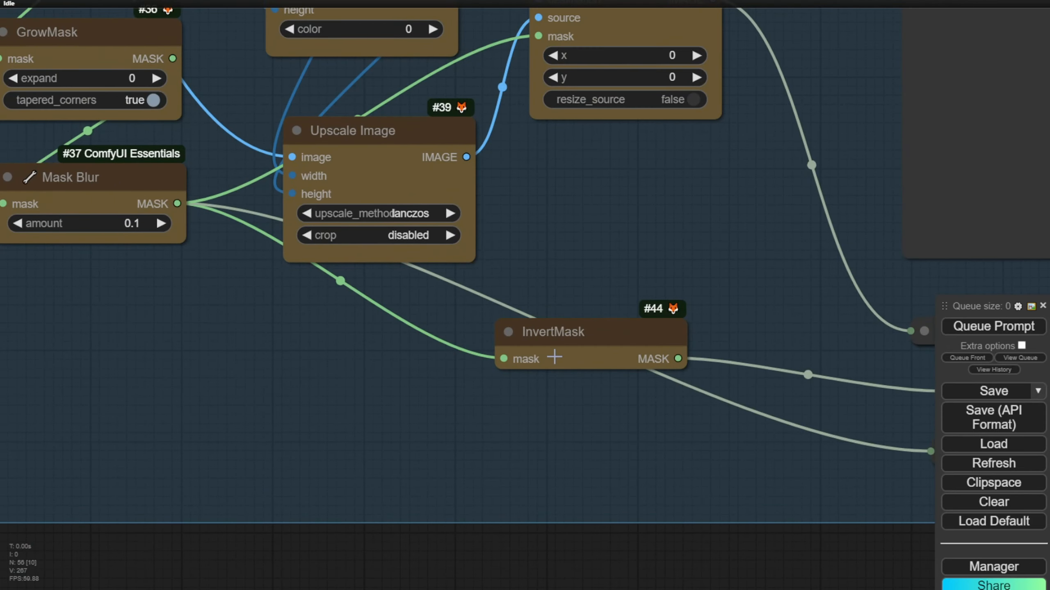
{"action": "left_click_drag", "start_coordinate": [554, 356], "coordinate": [528, 381]}
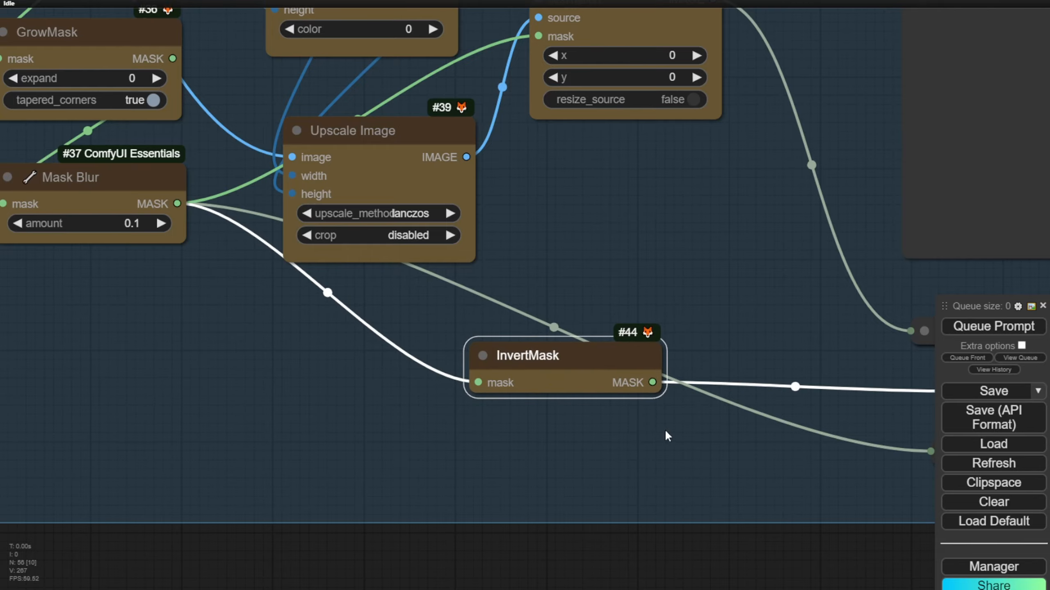
{"action": "scroll", "coordinate": [664, 429], "scroll_direction": "down", "scroll_amount": 6}
{"action": "left_click_drag", "start_coordinate": [743, 333], "coordinate": [108, 342]}
{"action": "left_click_drag", "start_coordinate": [689, 199], "coordinate": [590, 402]}
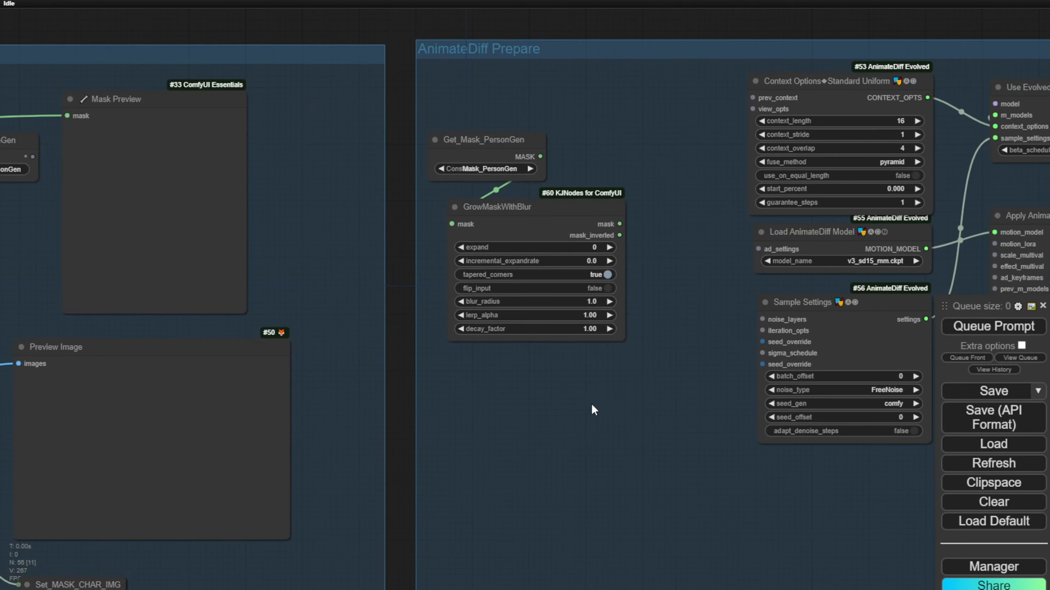
Place a RemapMaskRange node with min 0.30 and max 0.70 below GrowMaskWithBlur and connect GrowMaskWithBlur's mask output to its mask input.
{"action": "scroll", "coordinate": [634, 239], "scroll_direction": "up", "scroll_amount": 4}
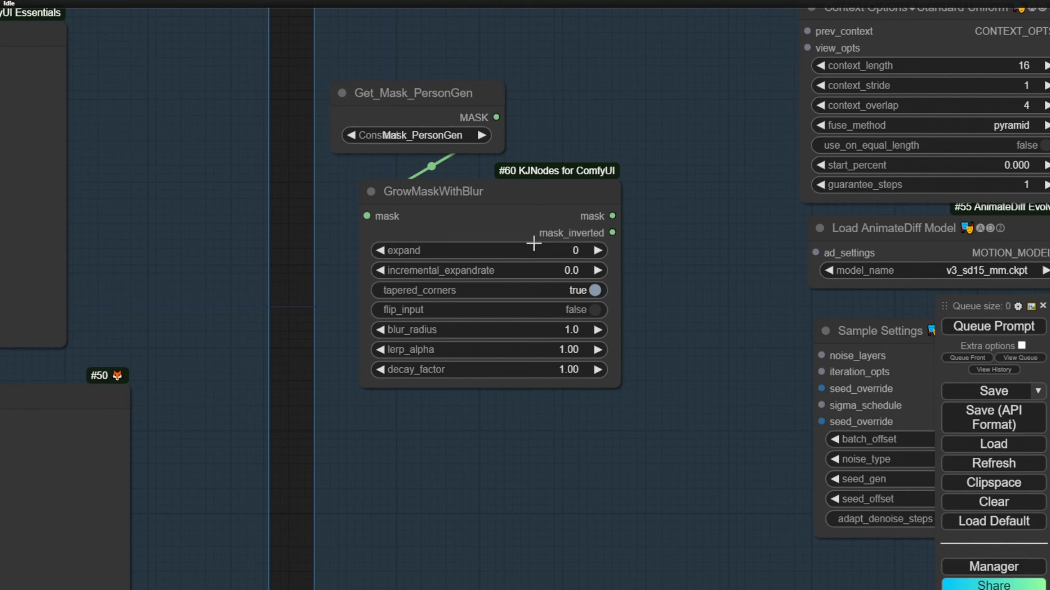
{"action": "scroll", "coordinate": [244, 424], "scroll_direction": "down", "scroll_amount": 3}
{"action": "left_click_drag", "start_coordinate": [192, 476], "coordinate": [715, 93]}
{"action": "left_click_drag", "start_coordinate": [192, 241], "coordinate": [448, 267]}
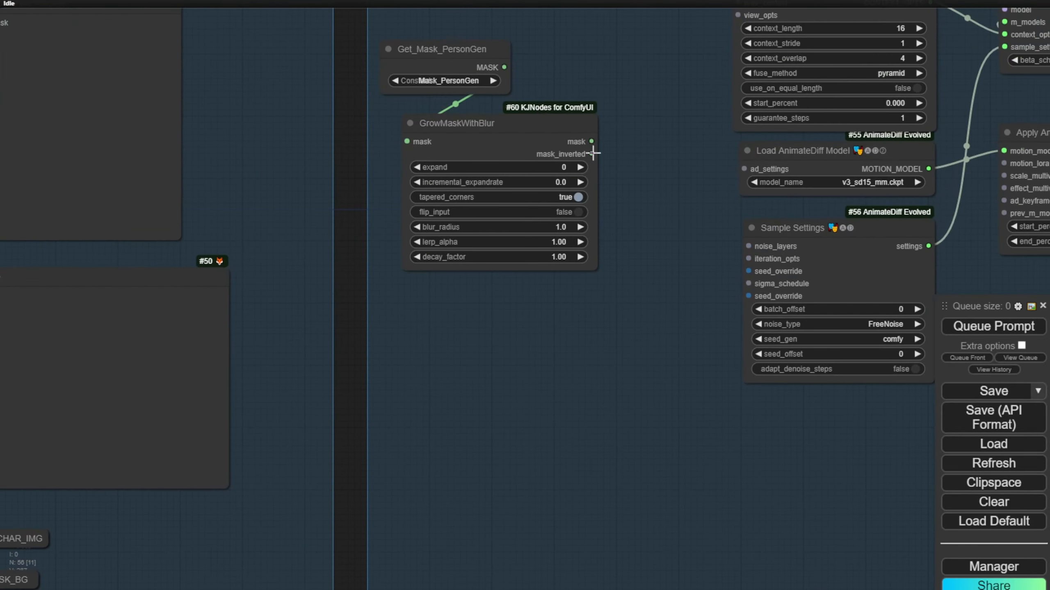
{"action": "key", "text": "ctrl+v"}
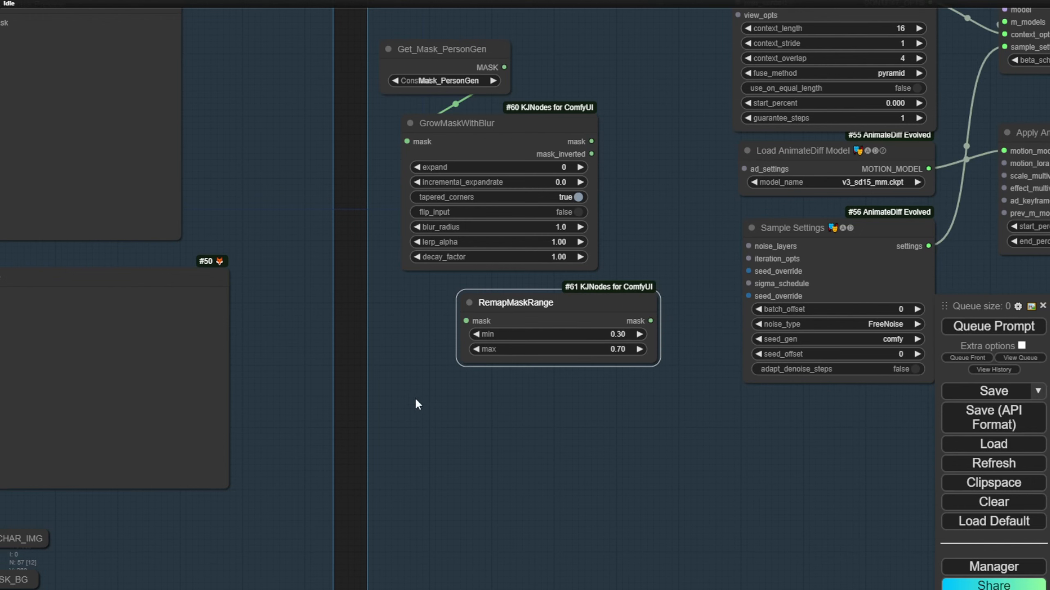
{"action": "left_click_drag", "start_coordinate": [593, 141], "coordinate": [466, 321]}
{"action": "left_click_drag", "start_coordinate": [537, 312], "coordinate": [490, 310]}
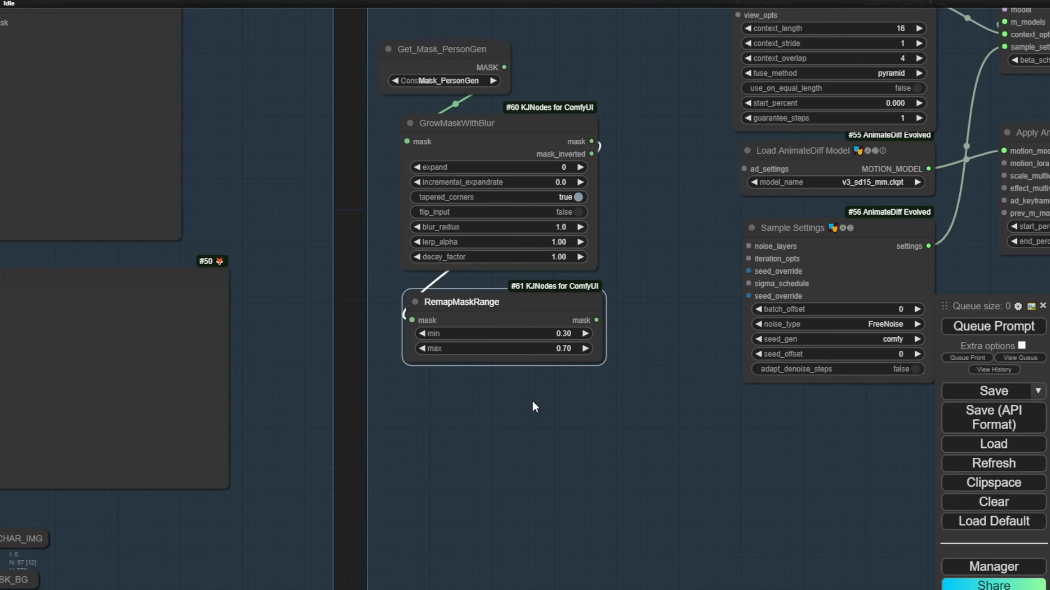
{"action": "scroll", "coordinate": [533, 404], "scroll_direction": "down", "scroll_amount": 4}
{"action": "left_click_drag", "start_coordinate": [575, 231], "coordinate": [633, 382]}
{"action": "left_click", "coordinate": [562, 473]}
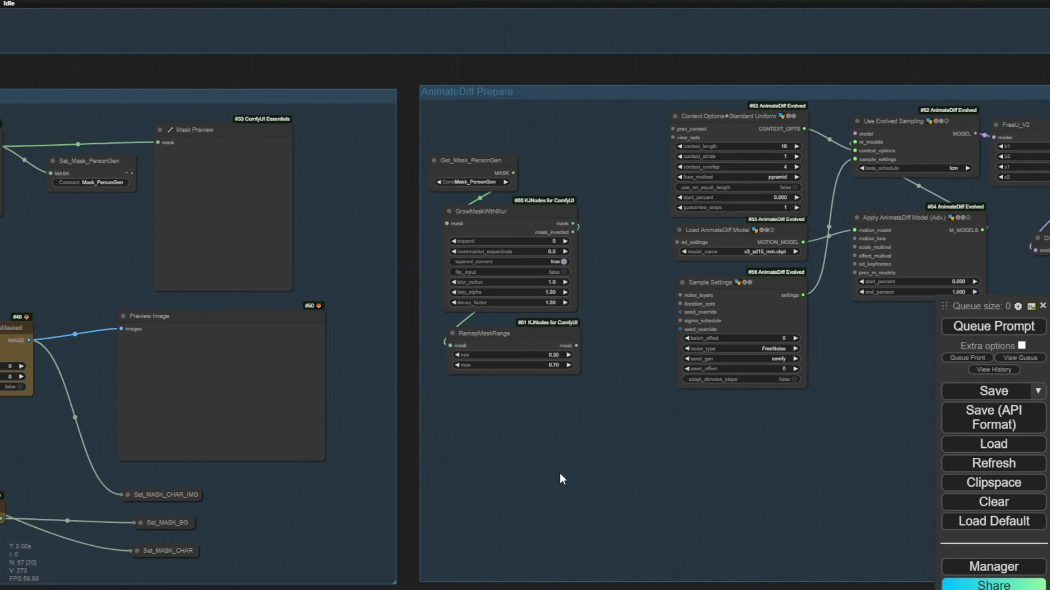
Add a Set Latent Noise Mask node below Sample Settings, with its mask input fed by RemapMaskRange's mask output.
{"action": "left_click_drag", "start_coordinate": [575, 346], "coordinate": [623, 451]}
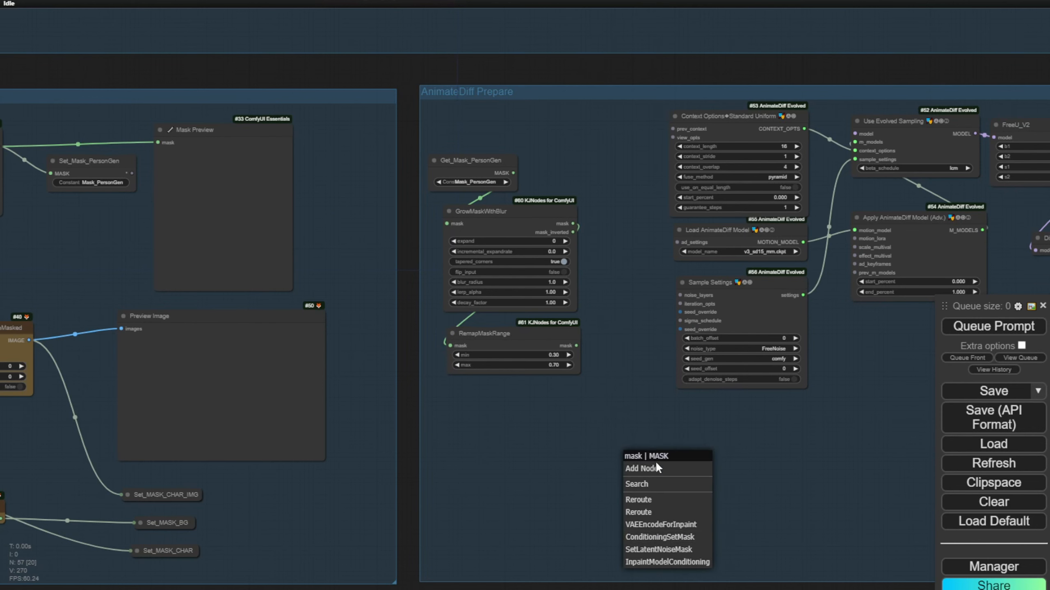
{"action": "left_click", "coordinate": [672, 555]}
{"action": "scroll", "coordinate": [661, 514], "scroll_direction": "up", "scroll_amount": 7}
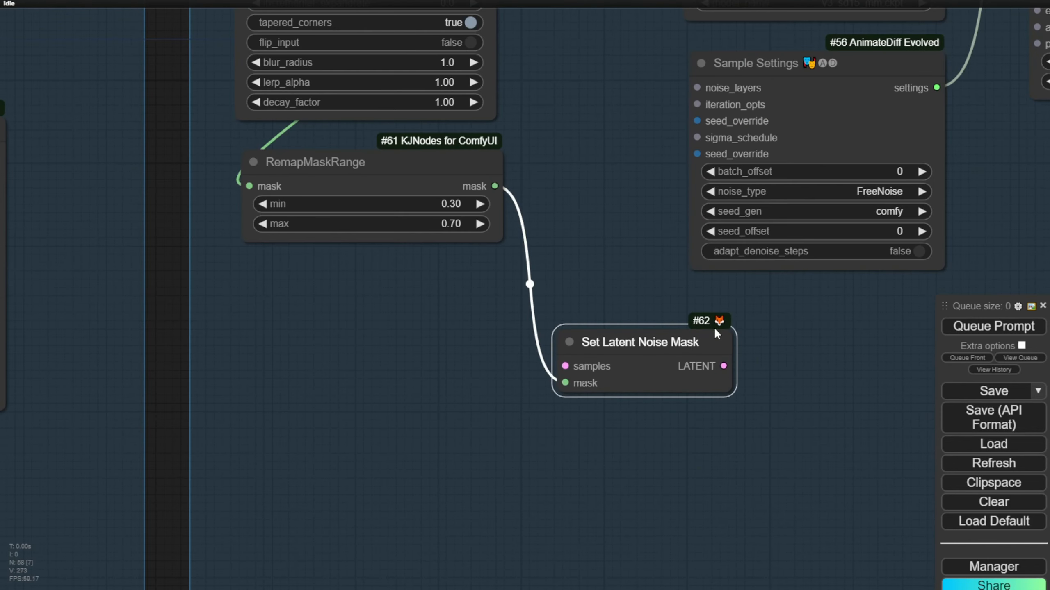
{"action": "left_click_drag", "start_coordinate": [801, 411], "coordinate": [544, 422]}
{"action": "scroll", "coordinate": [506, 374], "scroll_direction": "down", "scroll_amount": 5}
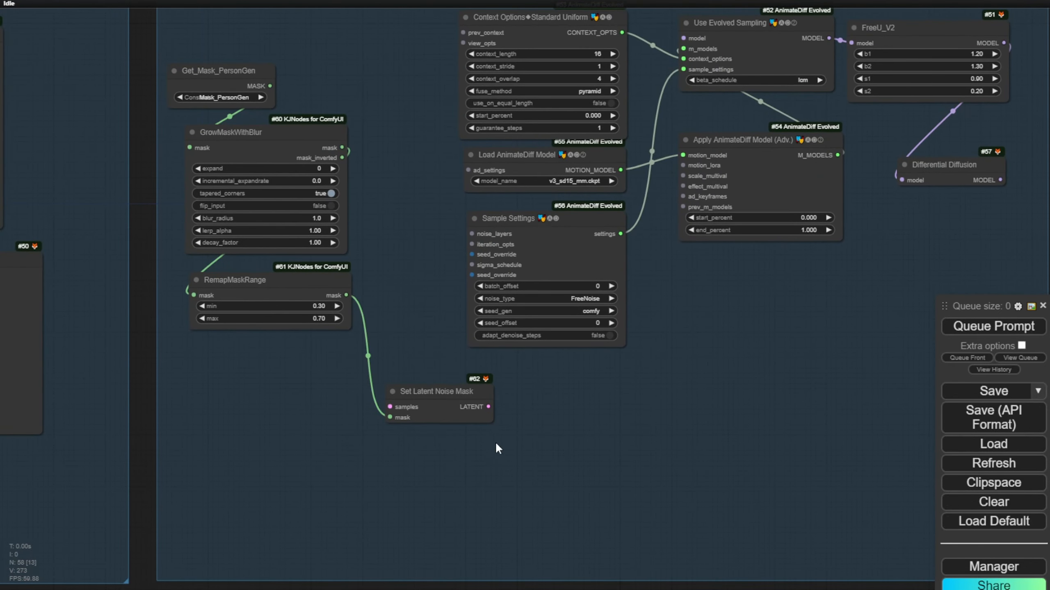
{"action": "double_click", "coordinate": [438, 477]}
{"action": "double_click", "coordinate": [446, 464]}
{"action": "type", "text": "Latent"}
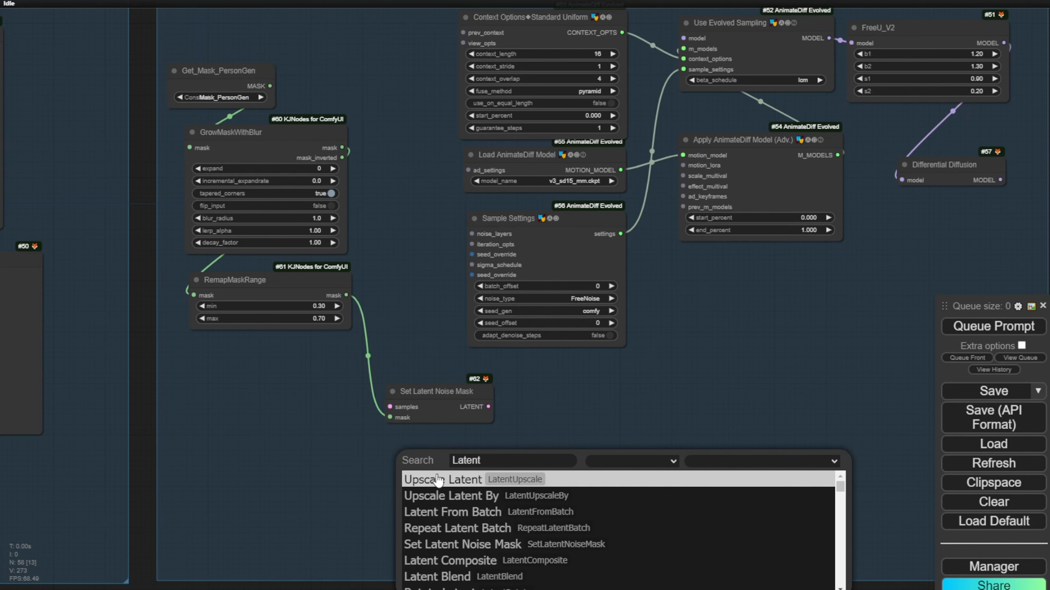
{"action": "left_click", "coordinate": [454, 479]}
{"action": "scroll", "coordinate": [495, 475], "scroll_direction": "up", "scroll_amount": 3}
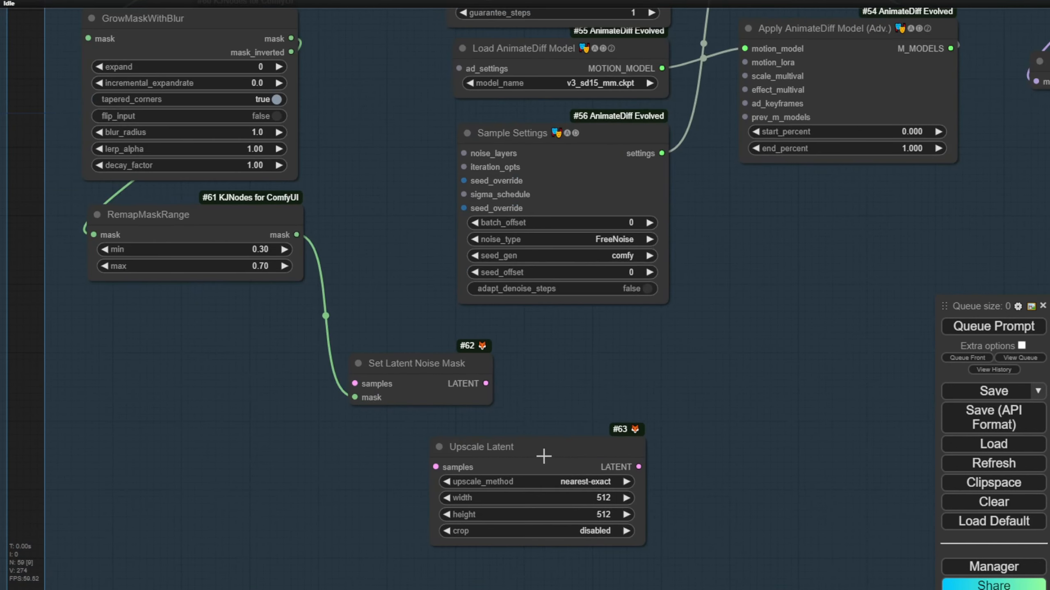
{"action": "left_click", "coordinate": [534, 451]}
{"action": "key", "text": "Delete"}
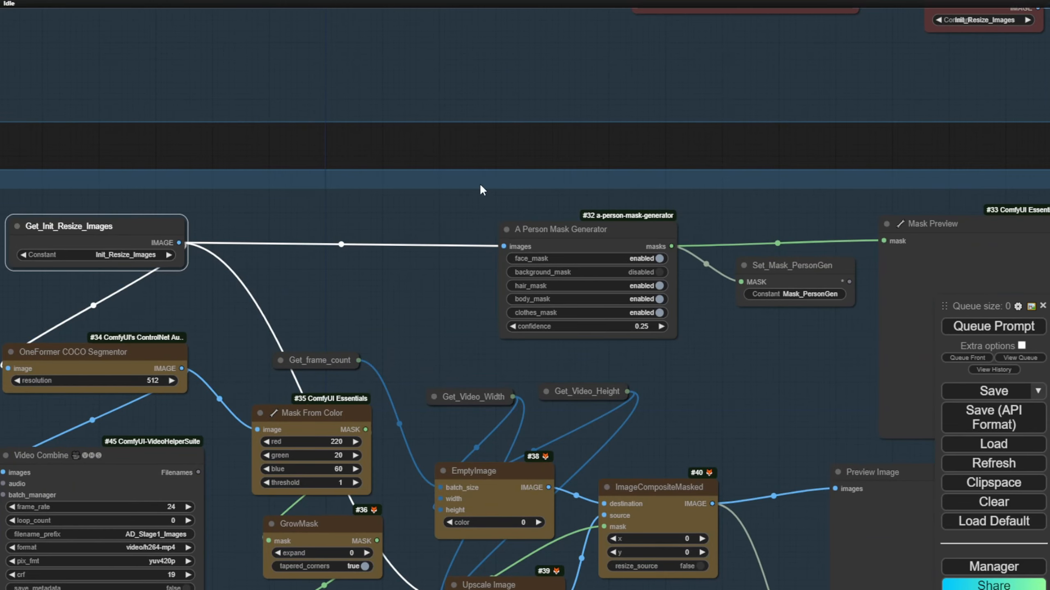
Paste a copy of the Get_Init_Resize_Images node beside Get_Mask_PersonGen in the AnimateDiff Prepare group.
{"action": "scroll", "coordinate": [533, 157], "scroll_direction": "down", "scroll_amount": 8}
{"action": "scroll", "coordinate": [579, 194], "scroll_direction": "right", "scroll_amount": 5}
{"action": "scroll", "coordinate": [617, 380], "scroll_direction": "up", "scroll_amount": 4}
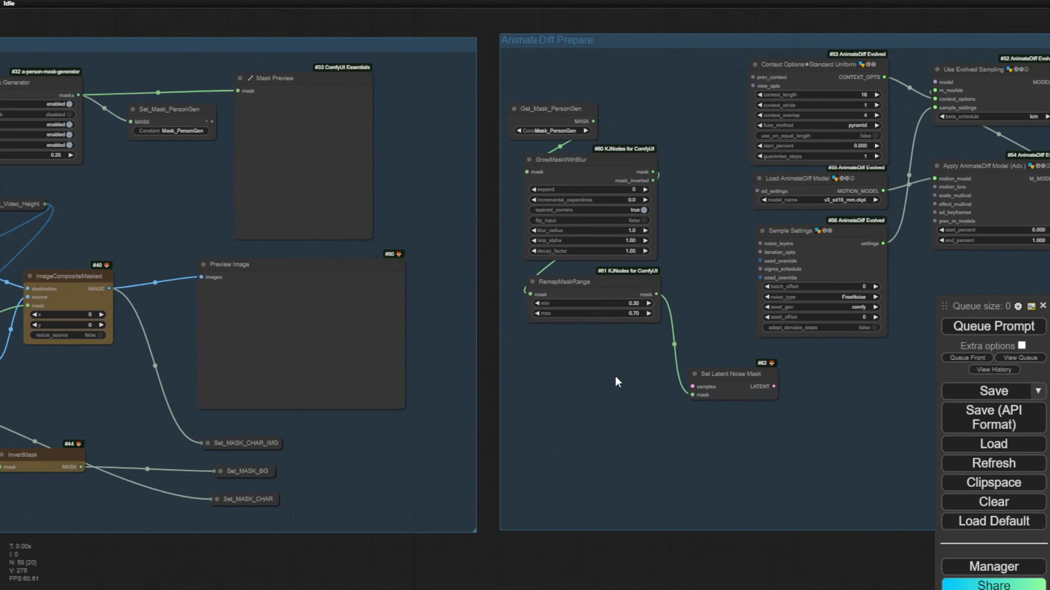
{"action": "key", "text": "ctrl+v"}
Add a VAE Encode node below RemapMaskRange, fed by Get_Init_Resize_Images, and connect its LATENT output to Set Latent Noise Mask's samples.
{"action": "left_click_drag", "start_coordinate": [620, 60], "coordinate": [702, 209]}
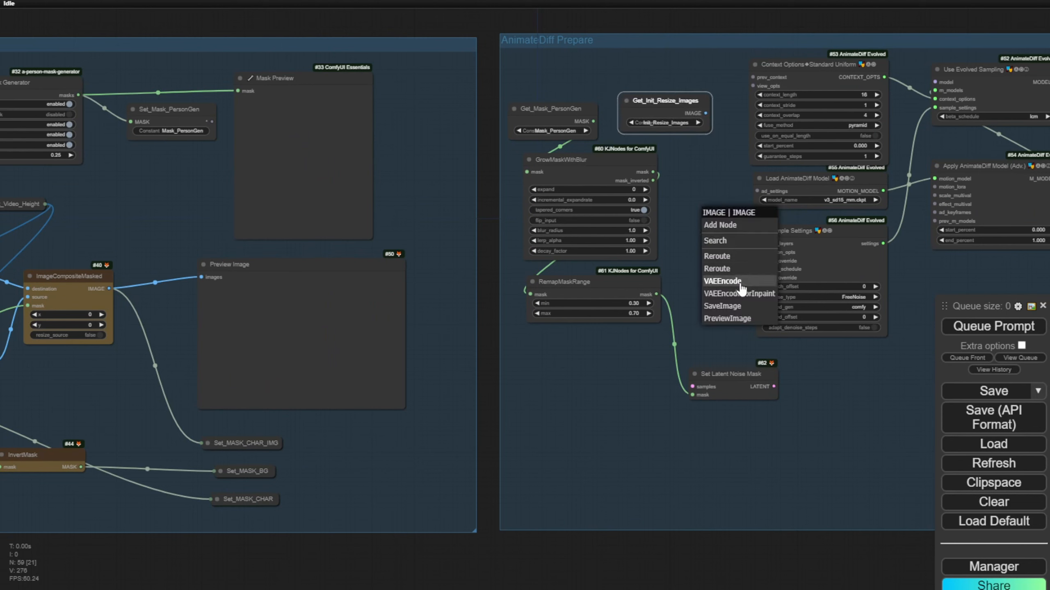
{"action": "left_click", "coordinate": [741, 283]}
{"action": "left_click_drag", "start_coordinate": [743, 226], "coordinate": [587, 380]}
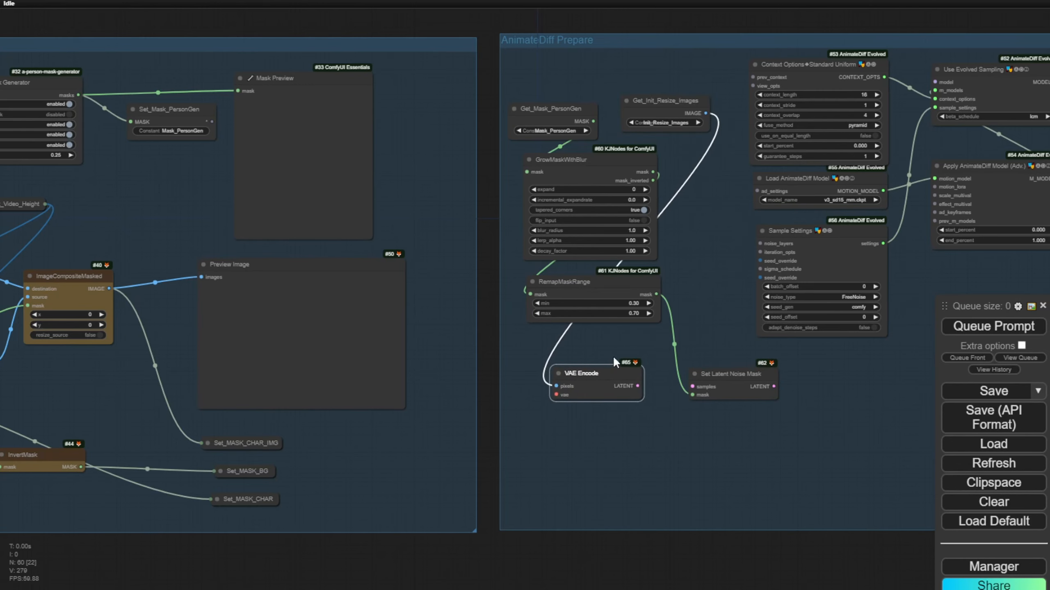
{"action": "scroll", "coordinate": [634, 363], "scroll_direction": "up", "scroll_amount": 3}
{"action": "left_click_drag", "start_coordinate": [633, 344], "coordinate": [300, 353]}
{"action": "left_click_drag", "start_coordinate": [306, 406], "coordinate": [378, 407]}
{"action": "scroll", "coordinate": [311, 327], "scroll_direction": "up", "scroll_amount": 9}
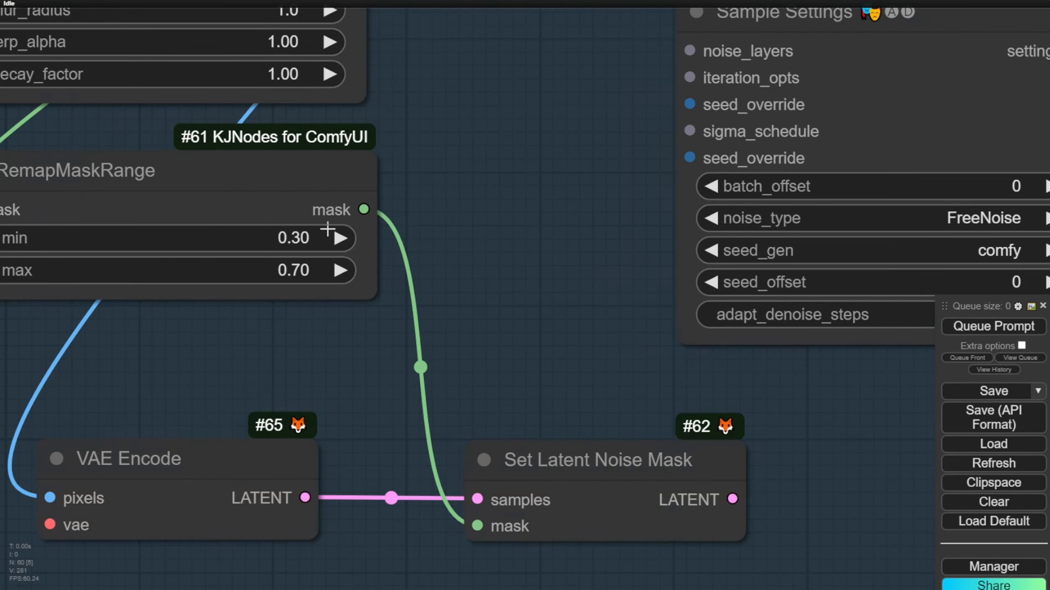
Examine the input, map and output examples on the Differential Diffusion project page.
{"action": "scroll", "coordinate": [328, 230], "scroll_direction": "down", "scroll_amount": 10}
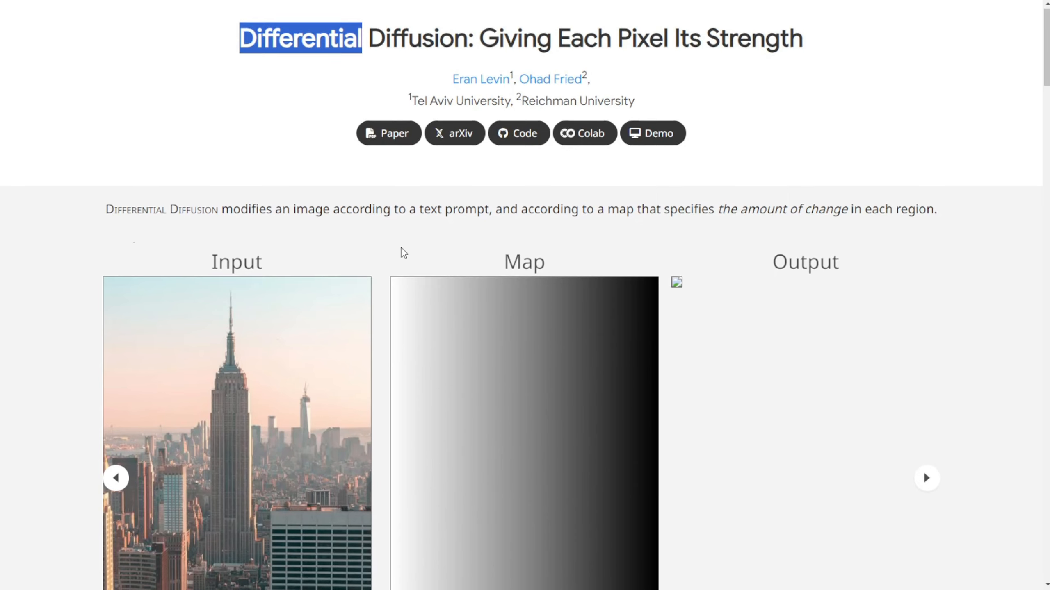
{"action": "scroll", "coordinate": [279, 109], "scroll_direction": "down", "scroll_amount": 4}
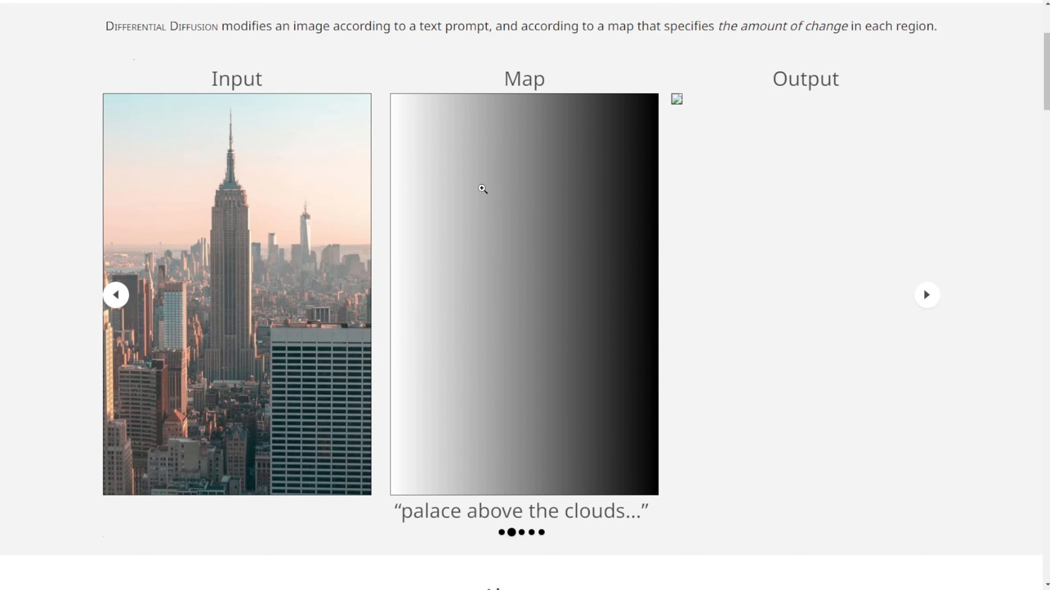
{"action": "scroll", "coordinate": [661, 232], "scroll_direction": "down", "scroll_amount": 15}
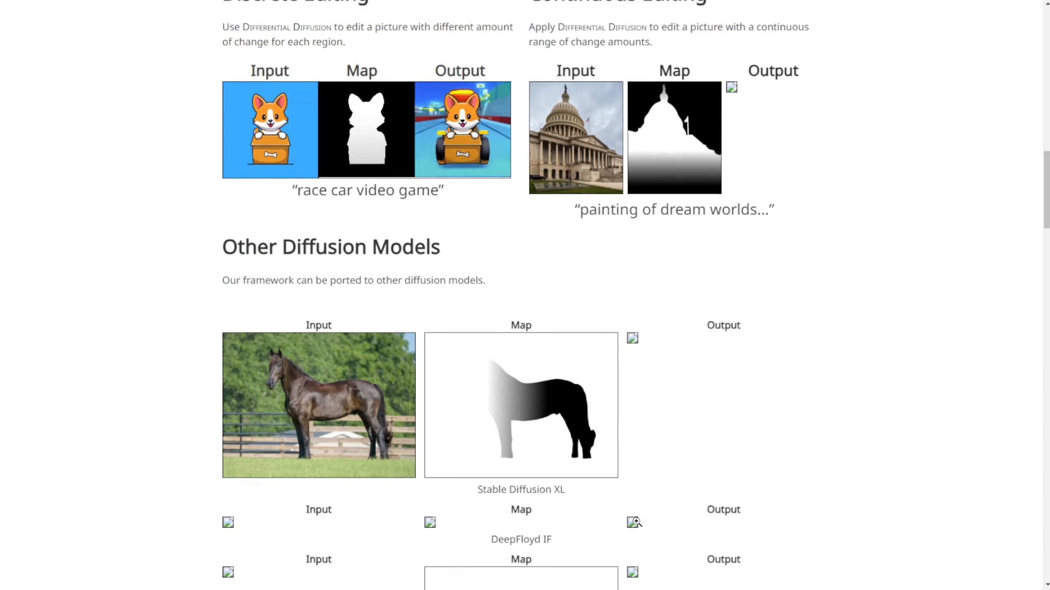
{"action": "scroll", "coordinate": [635, 522], "scroll_direction": "down", "scroll_amount": 2}
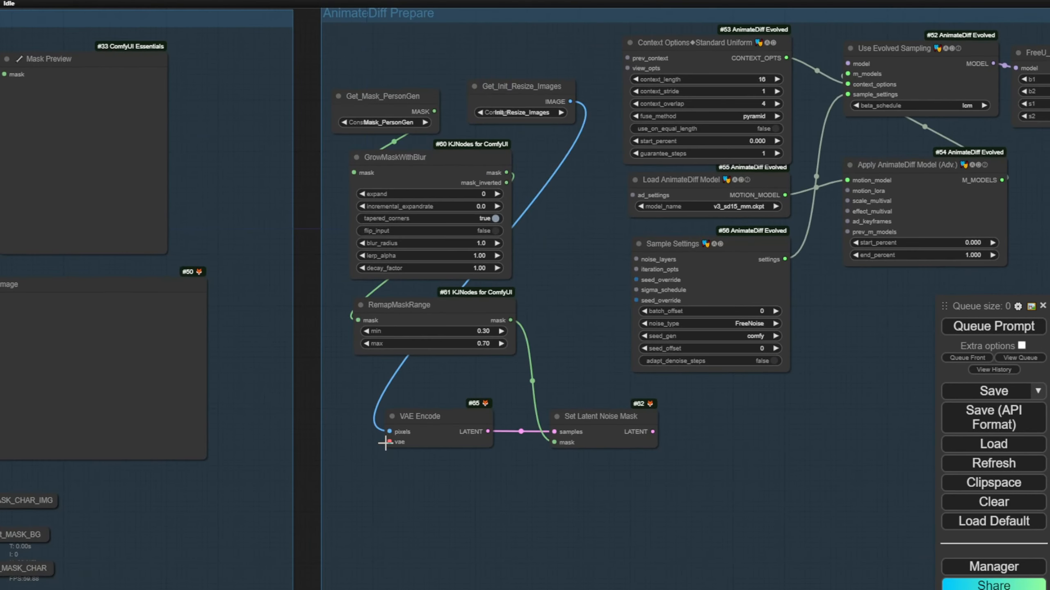
Copy the Load VAE and Set_VAE nodes from the reference workflow's RAVE loader group and paste them into this workflow's Loader group.
{"action": "scroll", "coordinate": [366, 474], "scroll_direction": "down", "scroll_amount": 8}
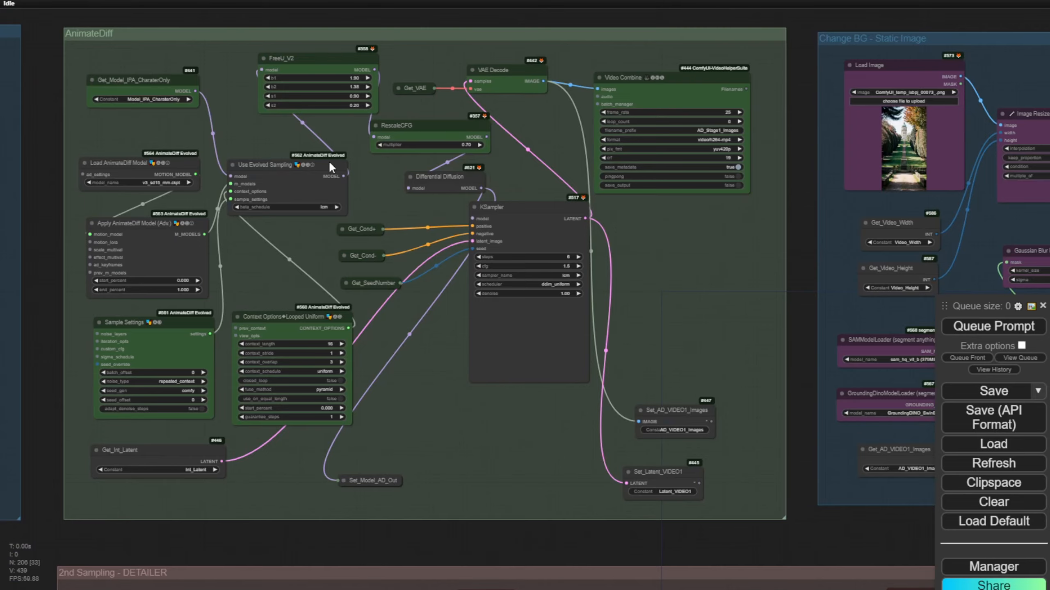
{"action": "scroll", "coordinate": [328, 161], "scroll_direction": "down", "scroll_amount": 4}
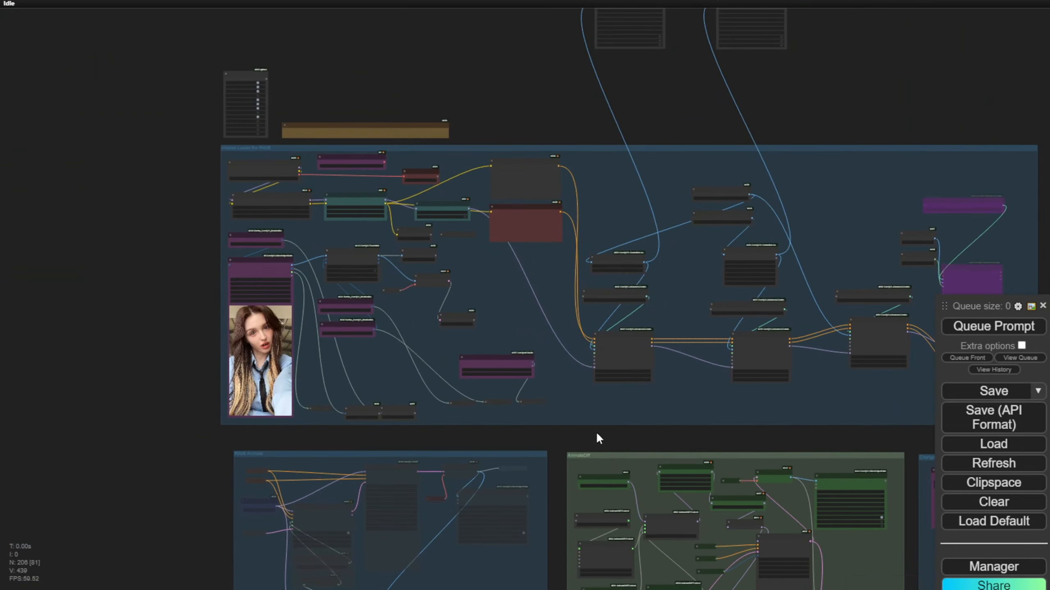
{"action": "scroll", "coordinate": [498, 78], "scroll_direction": "up", "scroll_amount": 6}
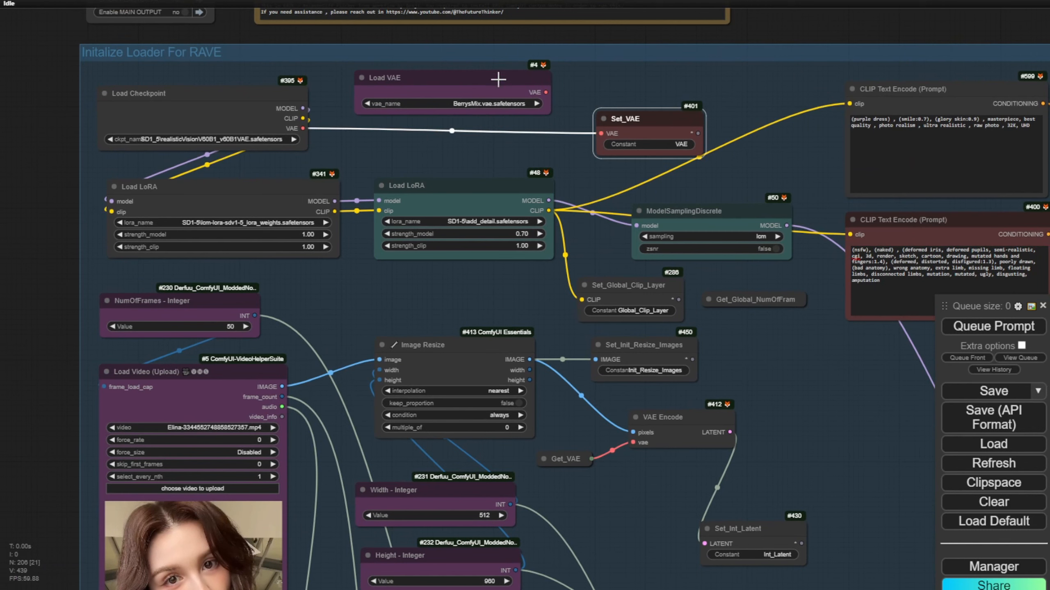
{"action": "left_click", "coordinate": [508, 81]}
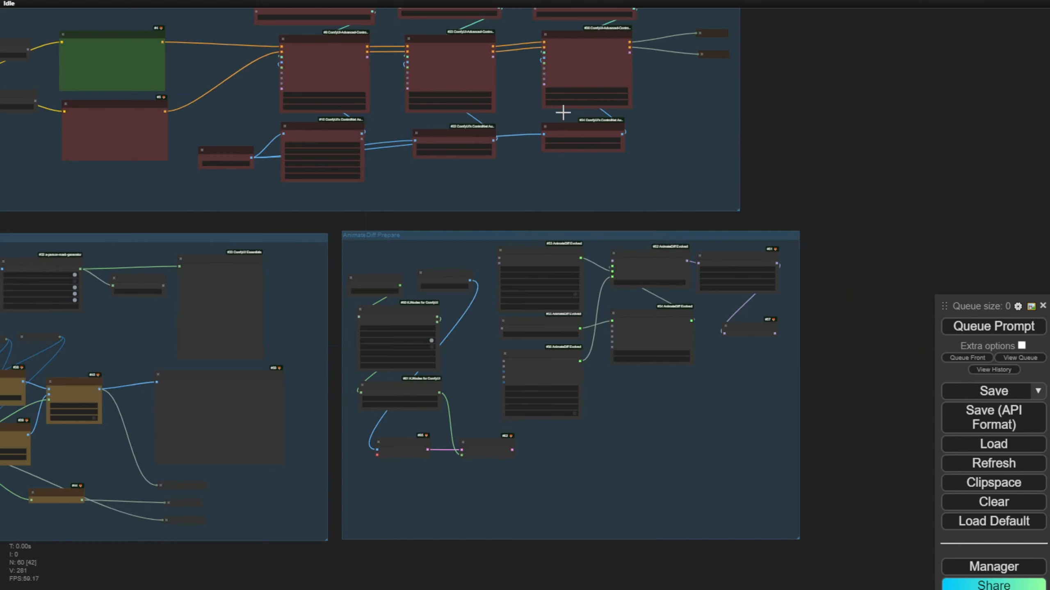
{"action": "scroll", "coordinate": [484, 249], "scroll_direction": "down", "scroll_amount": 5}
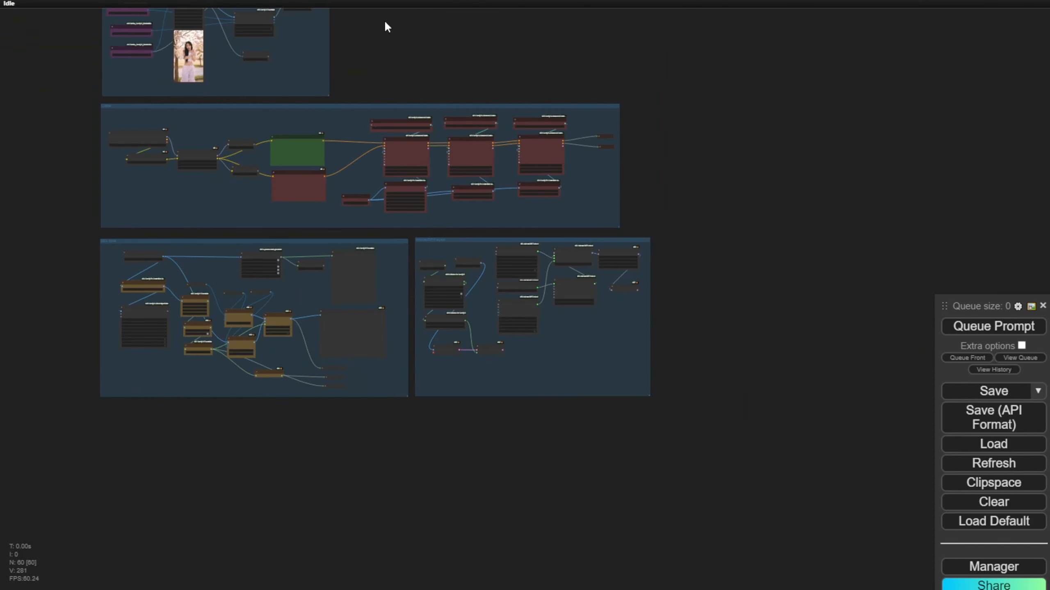
{"action": "scroll", "coordinate": [458, 302], "scroll_direction": "up", "scroll_amount": 5}
{"action": "key", "text": "ctrl+v"}
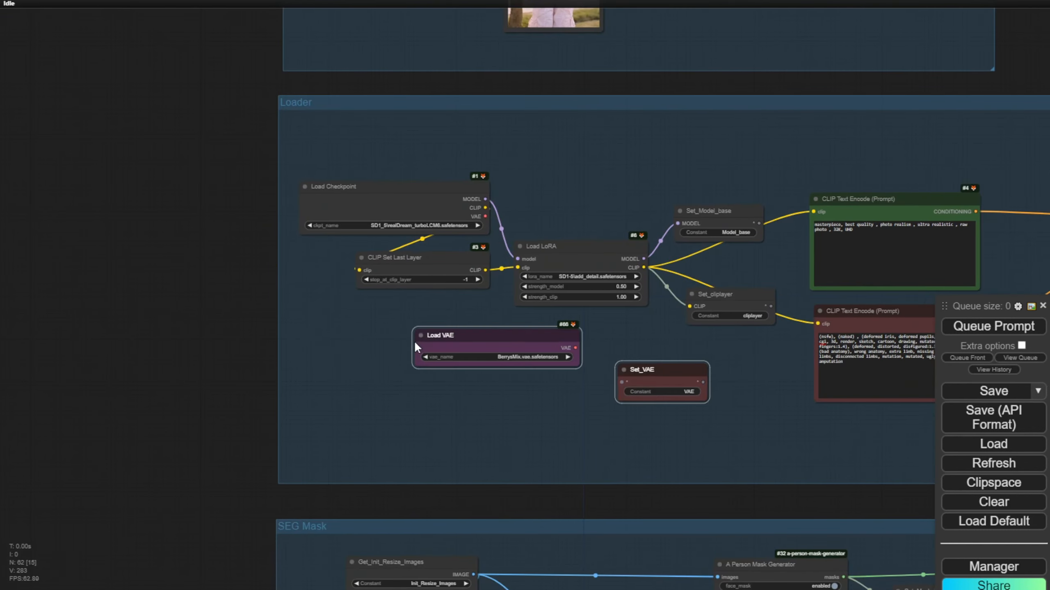
Place Set_VAE beside Load VAE, connect Load VAE's output to it, and choose vae-ft-mse-840000-ema-pruned.safetensors as the VAE.
{"action": "scroll", "coordinate": [487, 318], "scroll_direction": "up", "scroll_amount": 5}
{"action": "left_click_drag", "start_coordinate": [810, 428], "coordinate": [614, 373]}
{"action": "left_click_drag", "start_coordinate": [516, 403], "coordinate": [597, 403]}
{"action": "left_click", "coordinate": [475, 425]}
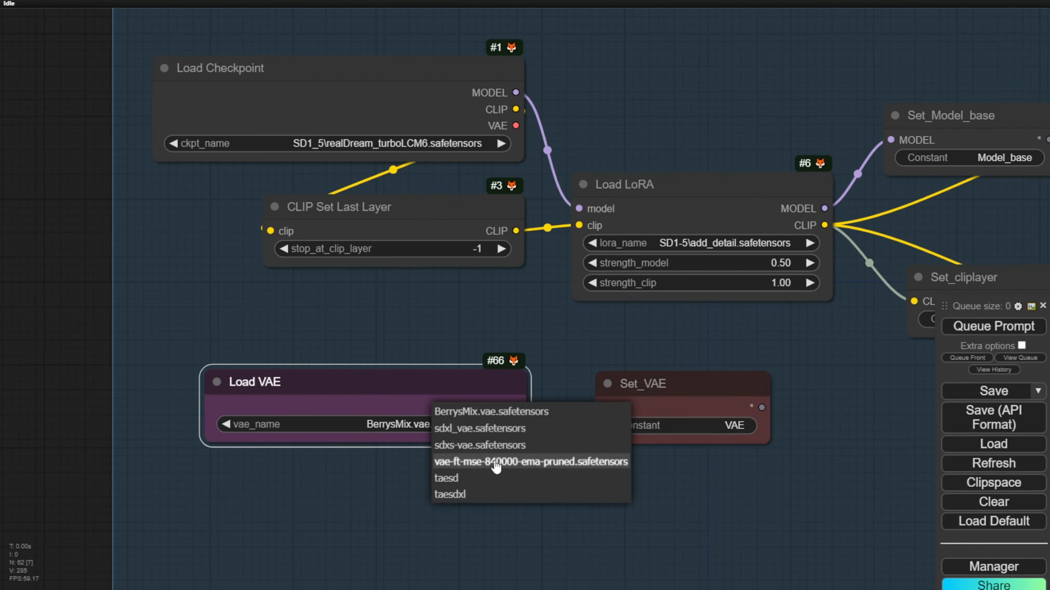
{"action": "left_click", "coordinate": [562, 403]}
{"action": "scroll", "coordinate": [527, 494], "scroll_direction": "up", "scroll_amount": 1}
{"action": "left_click", "coordinate": [525, 489]}
{"action": "scroll", "coordinate": [527, 492], "scroll_direction": "down", "scroll_amount": 4}
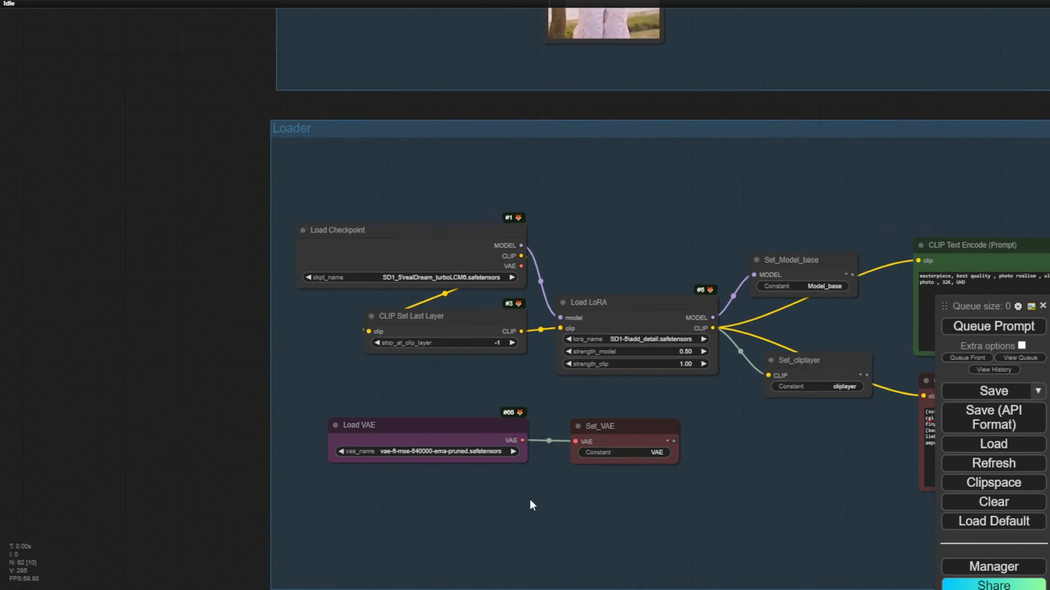
Add a Get node below VAE Encode in the AnimateDiff Prepare group, connect it to the vae input and set its constant to VAE.
{"action": "scroll", "coordinate": [436, 342], "scroll_direction": "down", "scroll_amount": 6}
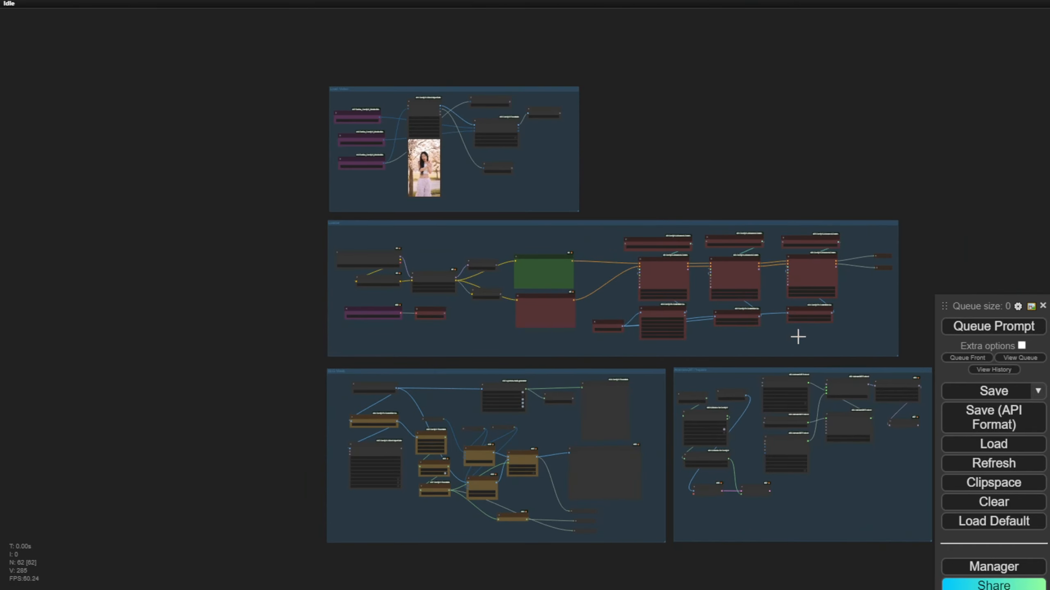
{"action": "left_click_drag", "start_coordinate": [955, 200], "coordinate": [680, 77]}
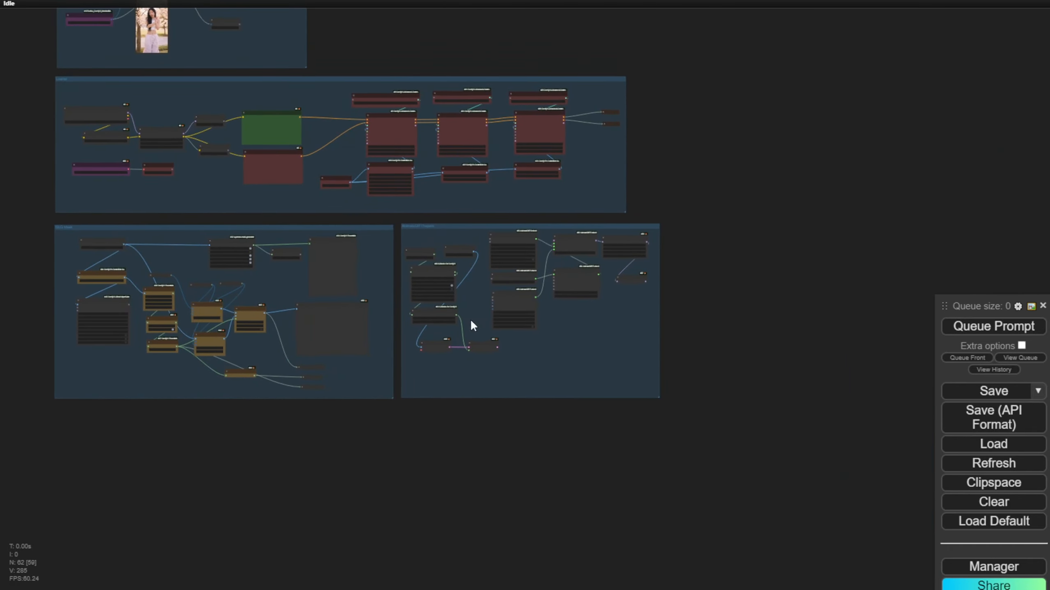
{"action": "scroll", "coordinate": [471, 325], "scroll_direction": "up", "scroll_amount": 8}
{"action": "scroll", "coordinate": [497, 365], "scroll_direction": "up", "scroll_amount": 4}
{"action": "scroll", "coordinate": [295, 412], "scroll_direction": "up", "scroll_amount": 3}
{"action": "double_click", "coordinate": [253, 386]}
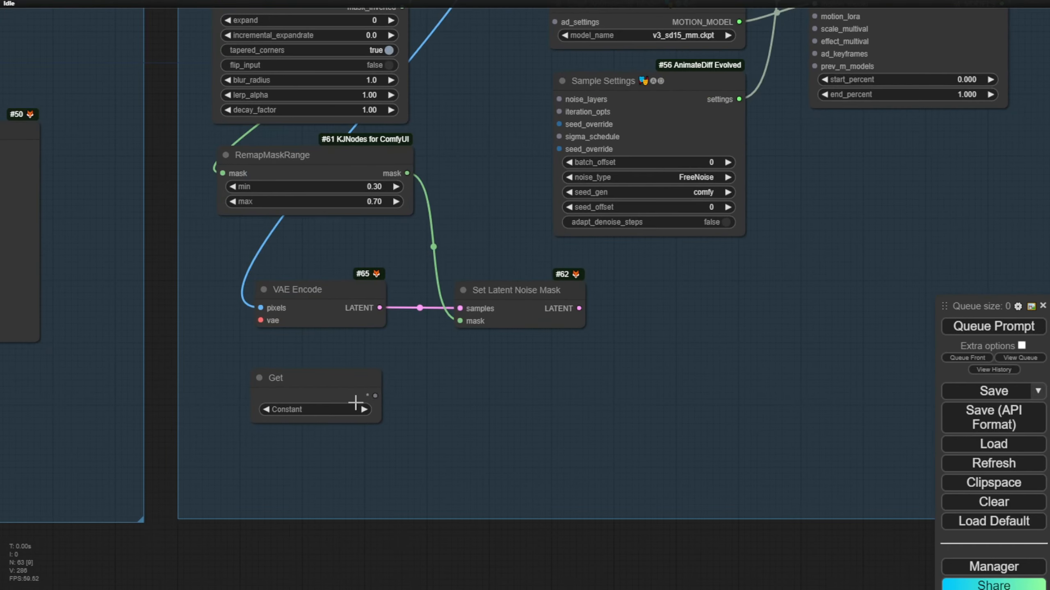
{"action": "left_click_drag", "start_coordinate": [375, 395], "coordinate": [258, 319]}
{"action": "left_click", "coordinate": [331, 410]}
{"action": "left_click", "coordinate": [371, 505]}
Collapse the Get_VAE node and shift VAE Encode slightly closer to Set Latent Noise Mask.
{"action": "left_click", "coordinate": [260, 377]}
{"action": "left_click_drag", "start_coordinate": [332, 290], "coordinate": [361, 292]}
{"action": "left_click", "coordinate": [512, 370]}
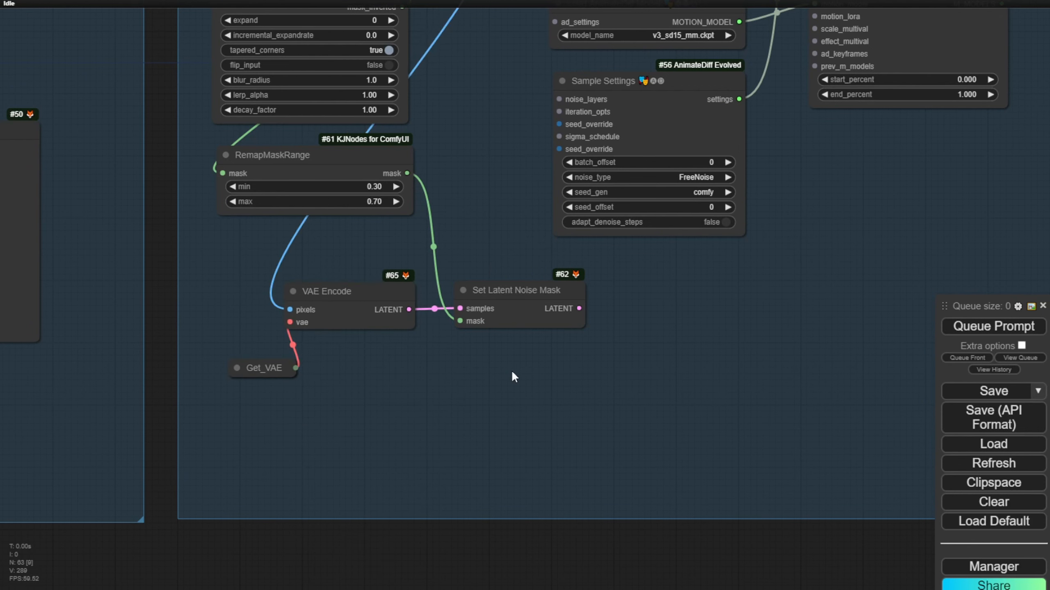
Add a Set node beside Set Latent Noise Mask and name its constant Init_MaskLatent.
{"action": "left_click_drag", "start_coordinate": [584, 356], "coordinate": [254, 480]}
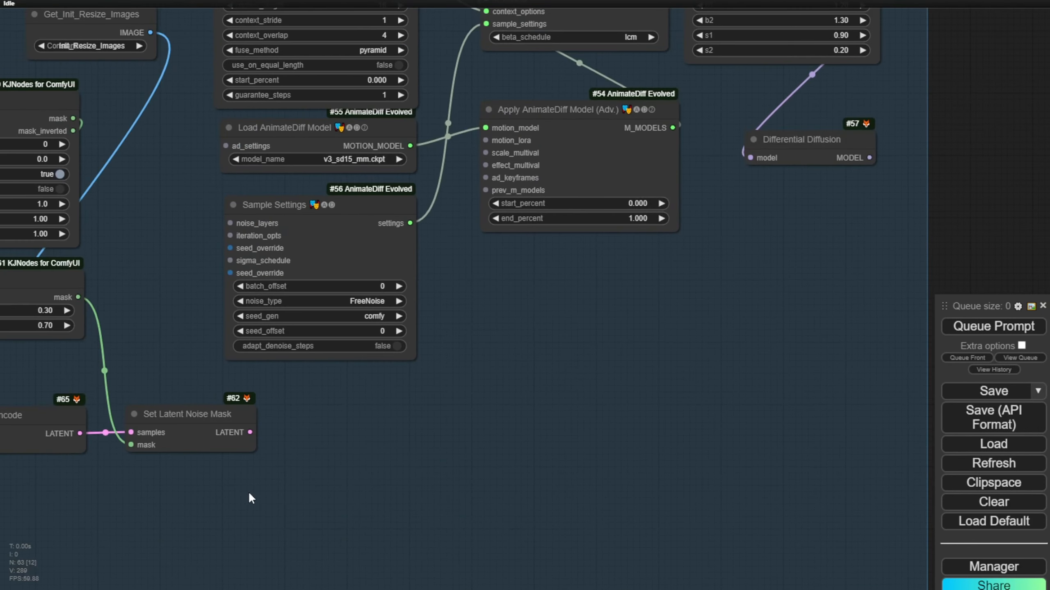
{"action": "double_click", "coordinate": [273, 373]}
{"action": "type", "text": "set"}
{"action": "key", "text": "Return"}
{"action": "left_click", "coordinate": [356, 399]}
{"action": "type", "text": "Init_Latent"}
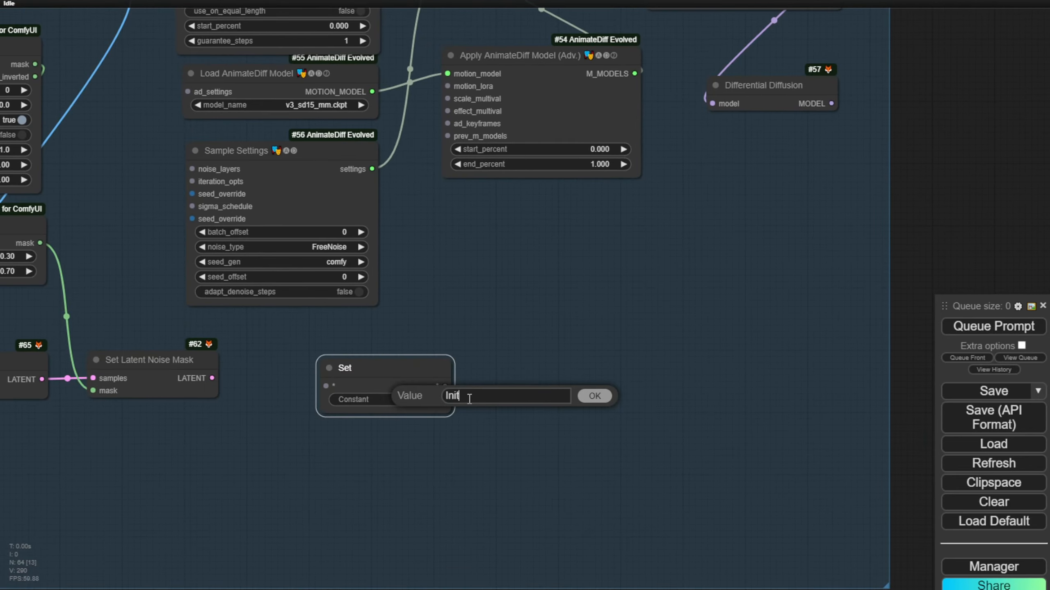
{"action": "key", "text": "Left"}
{"action": "key", "text": "Left"}
{"action": "key", "text": "Left"}
{"action": "key", "text": "Left"}
{"action": "key", "text": "Left"}
{"action": "key", "text": "Left"}
{"action": "type", "text": "Mask"}
{"action": "key", "text": "Return"}
Connect Set Latent Noise Mask's LATENT output to the Init_MaskLatent Set node and collapse that node.
{"action": "left_click_drag", "start_coordinate": [211, 378], "coordinate": [326, 386]}
{"action": "left_click", "coordinate": [329, 368]}
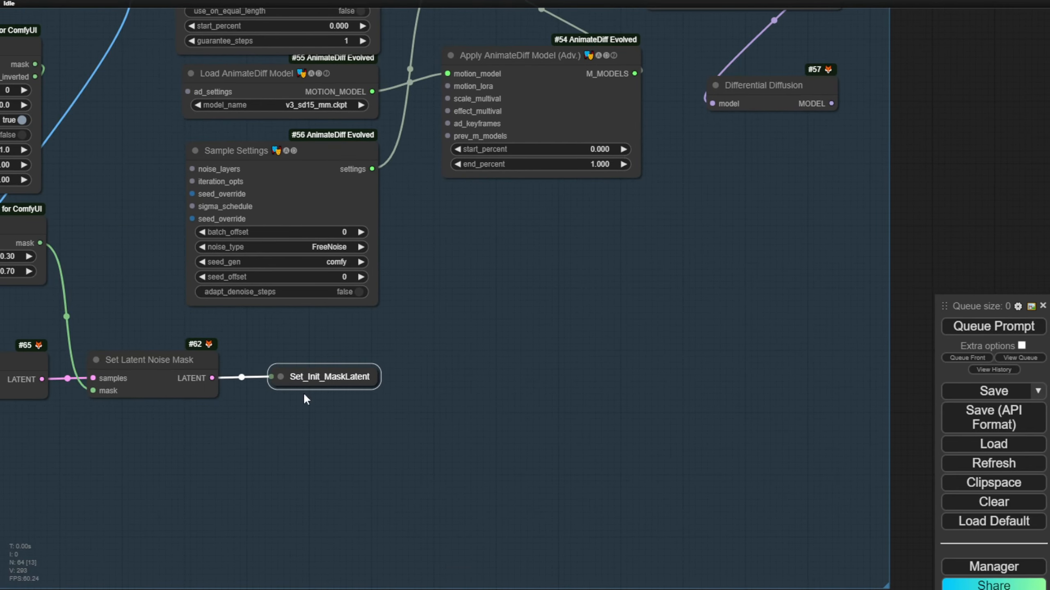
{"action": "scroll", "coordinate": [346, 451], "scroll_direction": "down", "scroll_amount": 3}
{"action": "left_click_drag", "start_coordinate": [346, 451], "coordinate": [513, 497]}
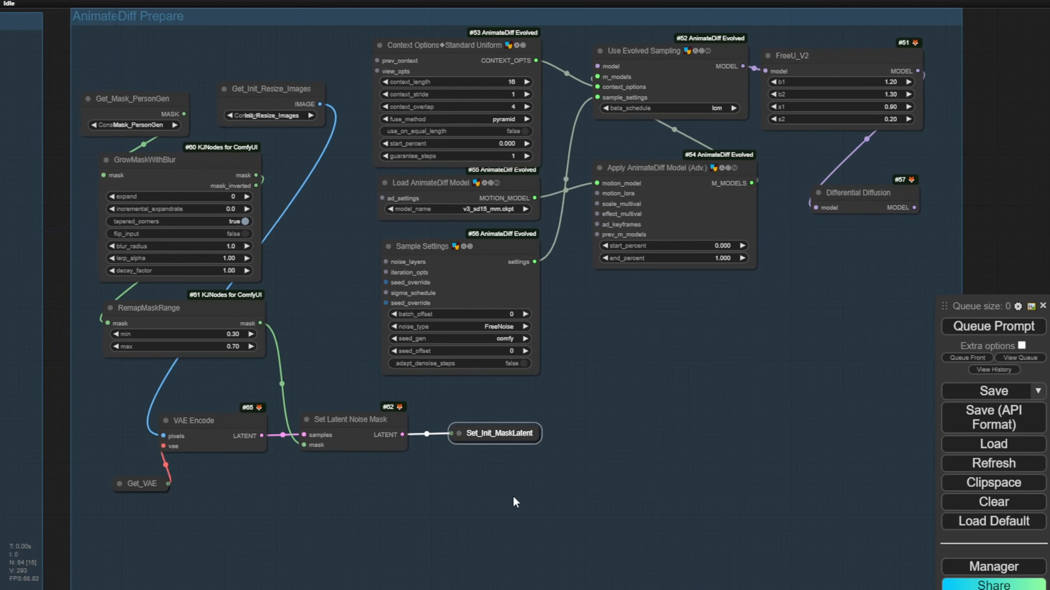
{"action": "left_click_drag", "start_coordinate": [899, 350], "coordinate": [678, 303]}
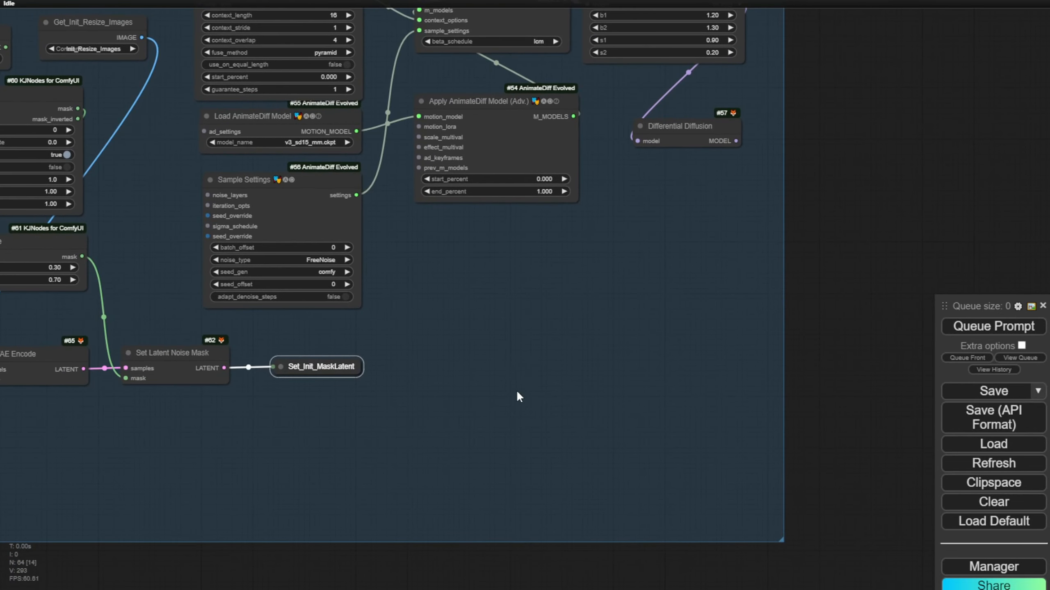
{"action": "scroll", "coordinate": [520, 397], "scroll_direction": "down", "scroll_amount": 2}
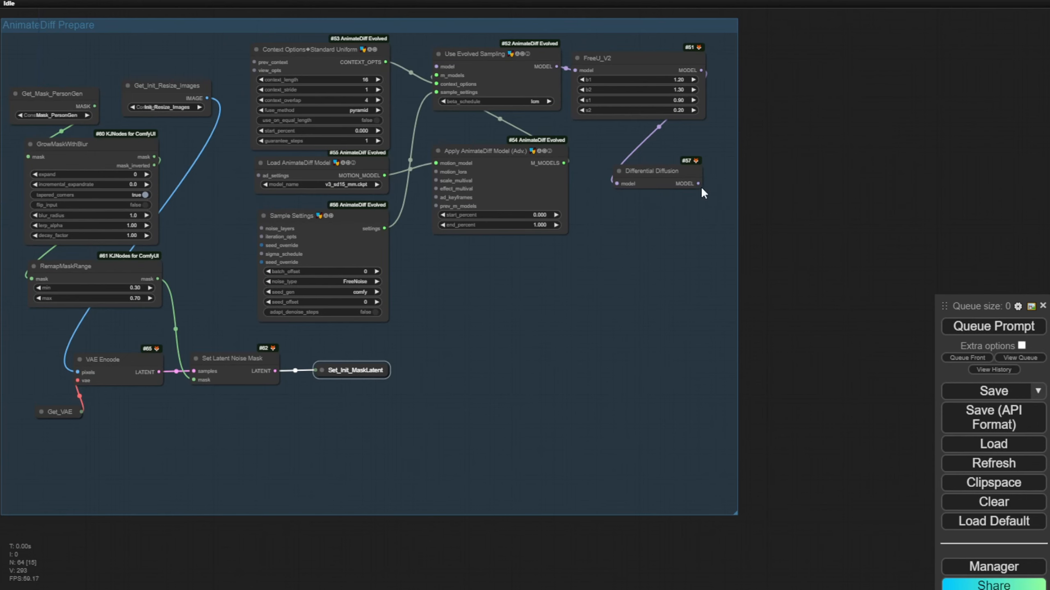
{"action": "left_click_drag", "start_coordinate": [702, 184], "coordinate": [634, 317]}
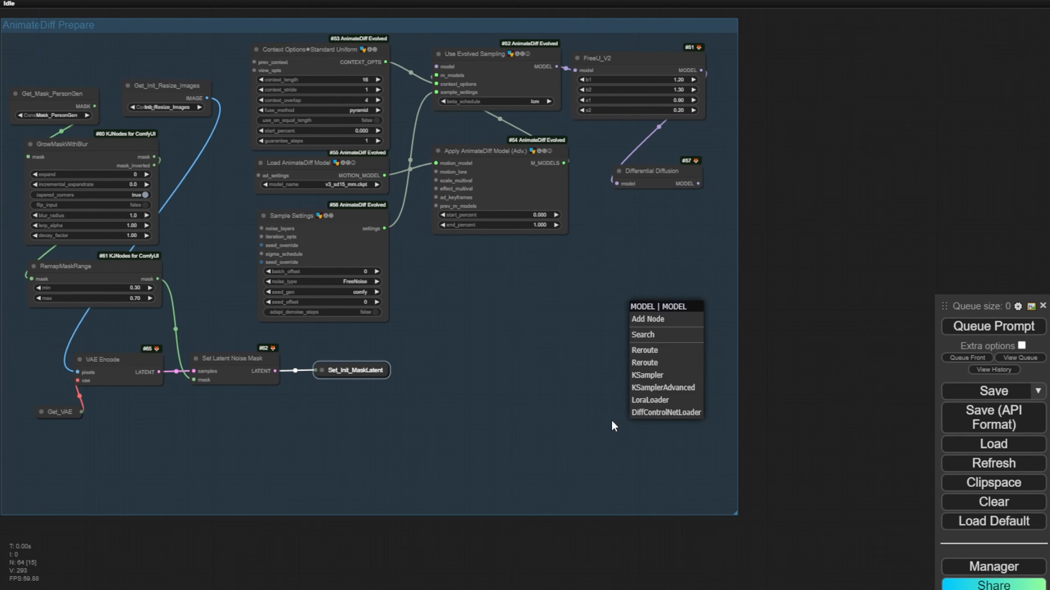
{"action": "left_click", "coordinate": [556, 370]}
{"action": "scroll", "coordinate": [597, 295], "scroll_direction": "down", "scroll_amount": 4}
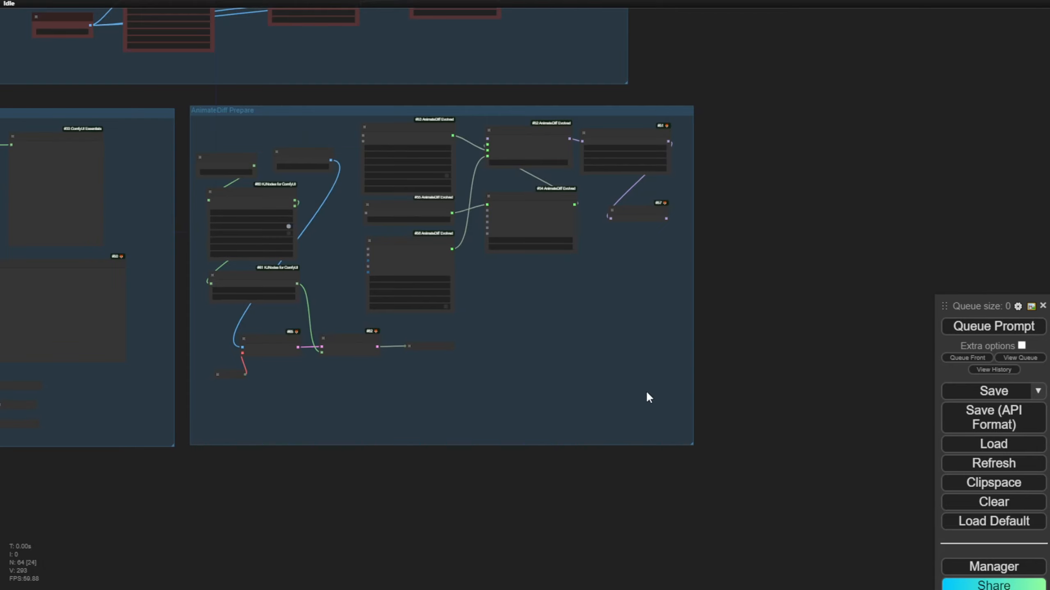
{"action": "left_click_drag", "start_coordinate": [614, 324], "coordinate": [563, 410]}
{"action": "scroll", "coordinate": [562, 399], "scroll_direction": "up", "scroll_amount": 8}
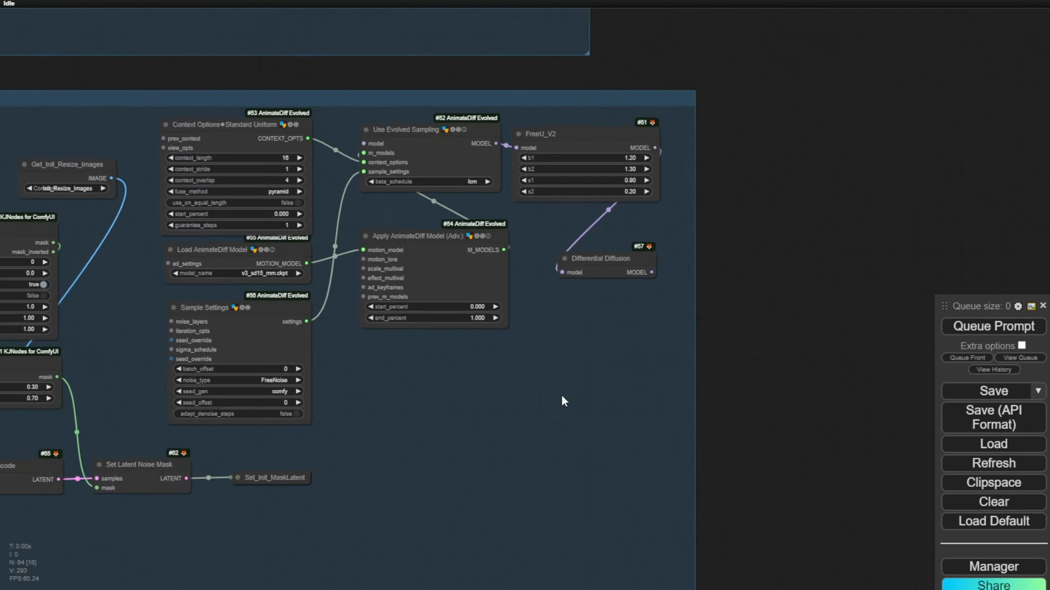
Add a Set node below Differential Diffusion, connected to its MODEL output, and name its constant Model_AD_Data.
{"action": "double_click", "coordinate": [537, 356]}
{"action": "left_click", "coordinate": [531, 411]}
{"action": "left_click", "coordinate": [618, 383]}
{"action": "type", "text": "AD_"}
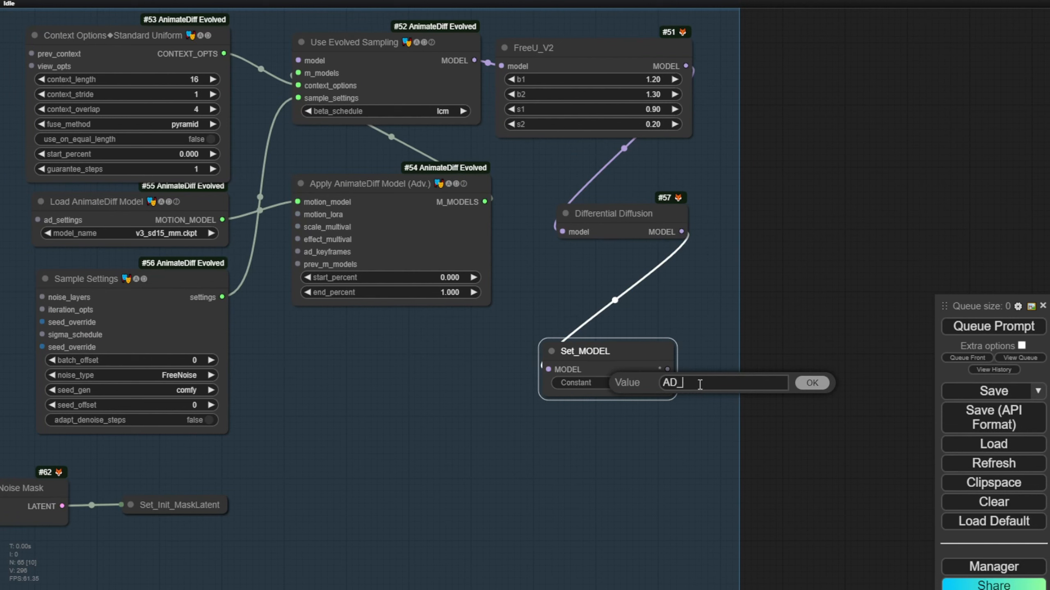
{"action": "type", "text": "Model"}
{"action": "key", "text": "ctrl+a"}
{"action": "type", "text": "Model_AD_Data"}
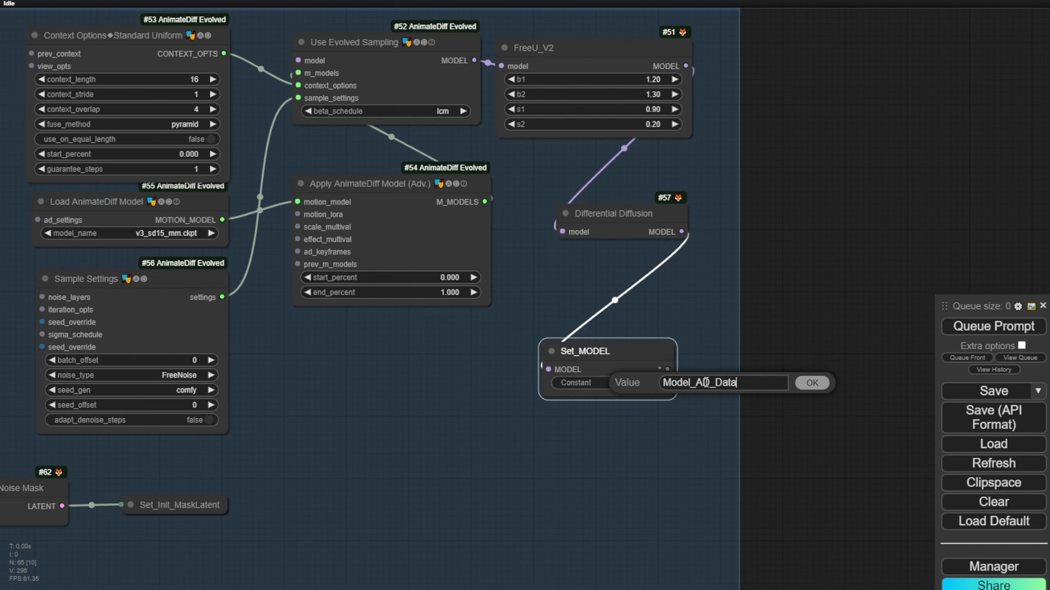
{"action": "key", "text": "Return"}
Expand the Set_Init_MaskLatent node and move it beside Set_Model_AD_Data.
{"action": "scroll", "coordinate": [563, 253], "scroll_direction": "down", "scroll_amount": 4}
{"action": "scroll", "coordinate": [221, 300], "scroll_direction": "up", "scroll_amount": 2}
{"action": "left_click", "coordinate": [264, 299]}
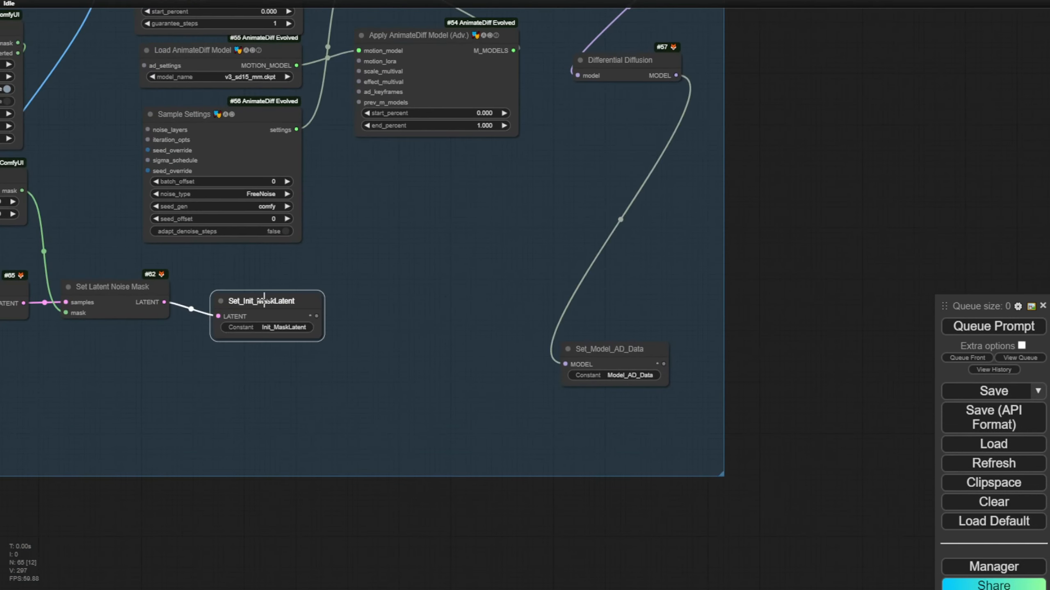
{"action": "left_click_drag", "start_coordinate": [264, 300], "coordinate": [471, 349]}
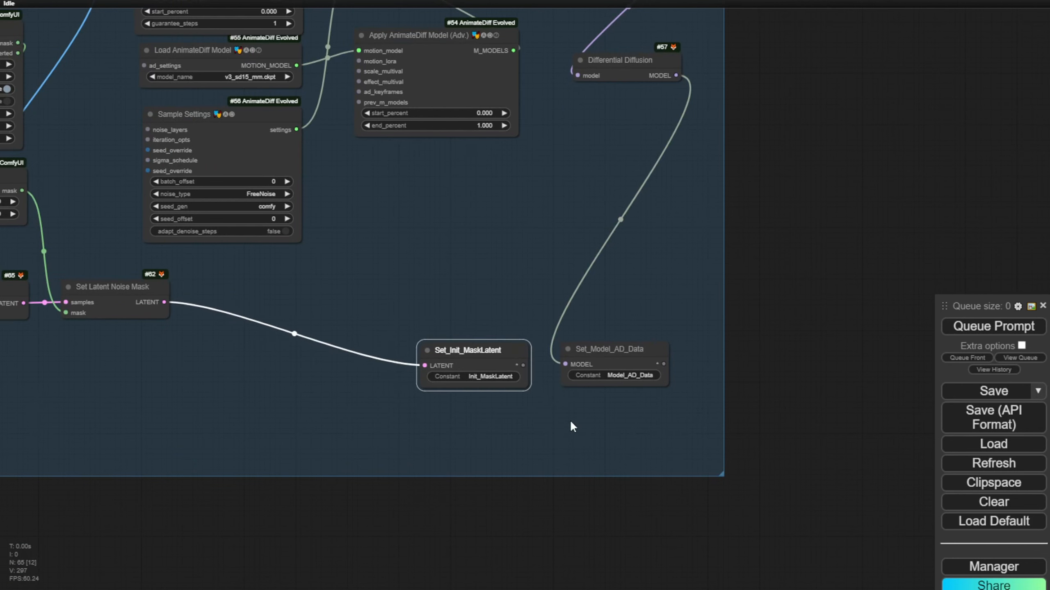
Add a new group below the existing mask group and title it Sampling 1.
{"action": "scroll", "coordinate": [428, 484], "scroll_direction": "down", "scroll_amount": 4}
{"action": "left_click_drag", "start_coordinate": [304, 502], "coordinate": [786, 405]}
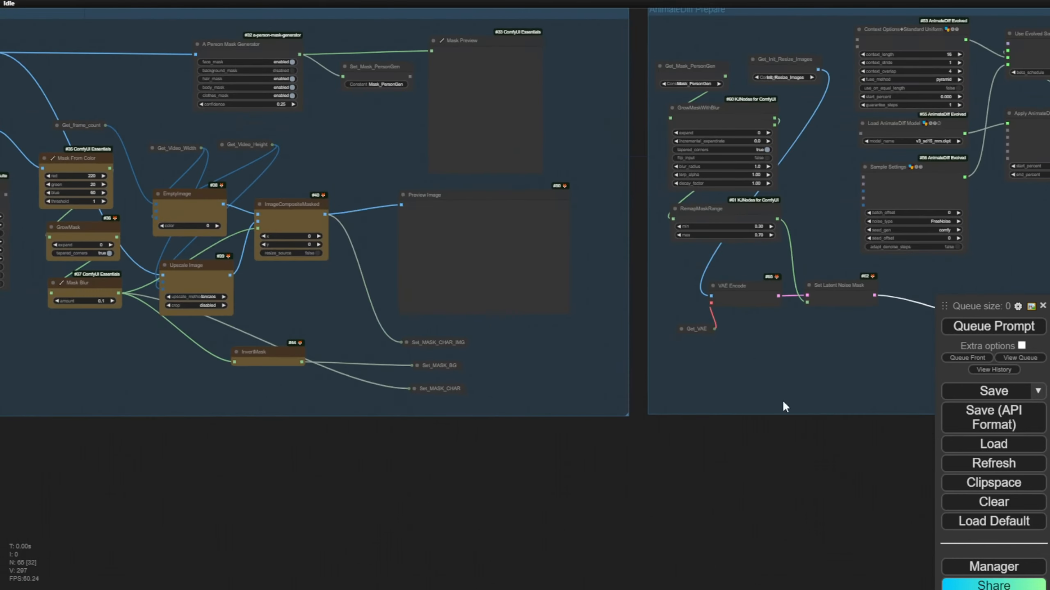
{"action": "scroll", "coordinate": [472, 437], "scroll_direction": "down", "scroll_amount": 6}
{"action": "right_click", "coordinate": [195, 380]}
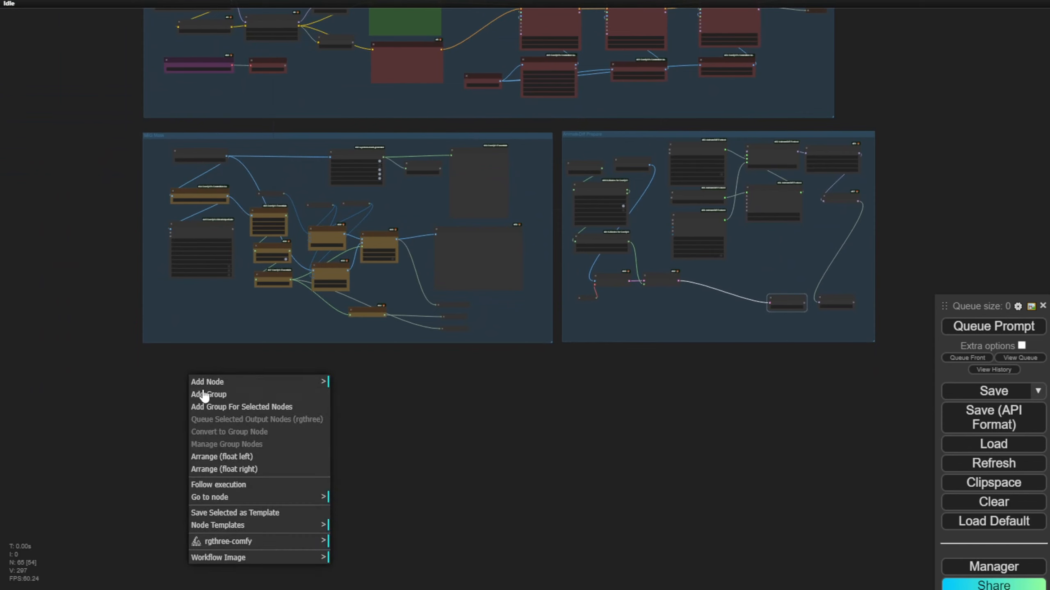
{"action": "left_click", "coordinate": [204, 395]}
{"action": "double_click", "coordinate": [258, 391]}
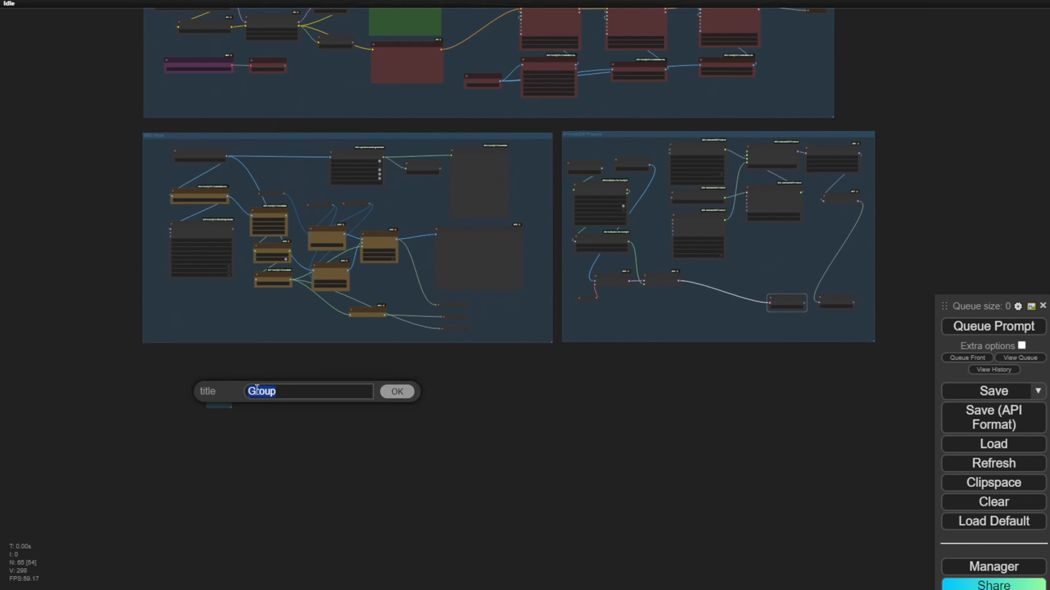
{"action": "type", "text": "Sampling 1"}
{"action": "key", "text": "Return"}
Enlarge the Sampling 1 group into a wide area that can hold the sampling nodes.
{"action": "scroll", "coordinate": [256, 387], "scroll_direction": "up", "scroll_amount": 9}
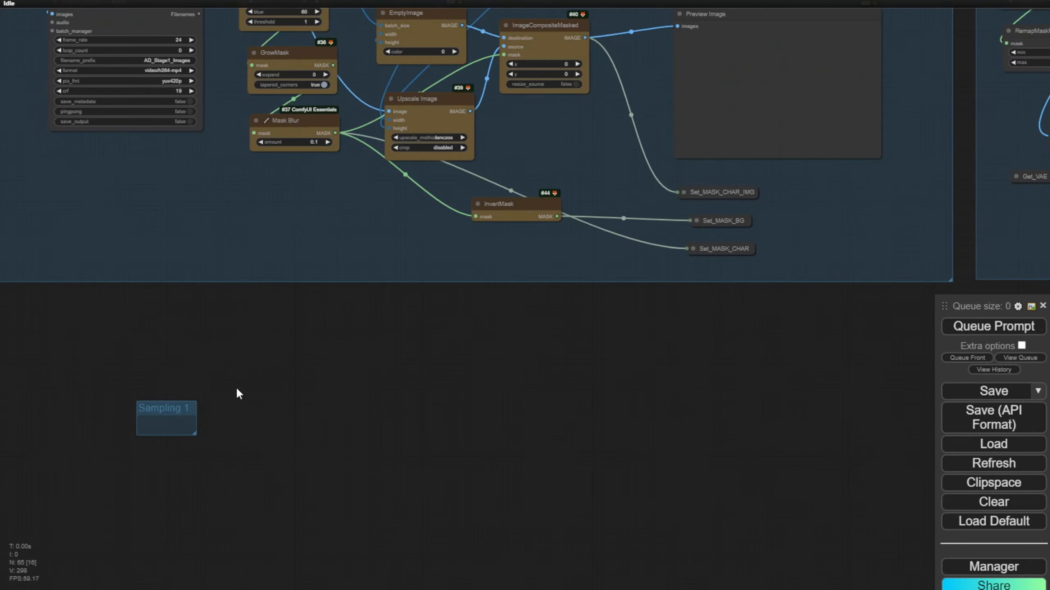
{"action": "scroll", "coordinate": [142, 260], "scroll_direction": "down", "scroll_amount": 8}
{"action": "left_click_drag", "start_coordinate": [162, 408], "coordinate": [815, 511]}
Add two Get nodes in the Sampling 1 group with their constants set to Model_AD_Data and Init_MaskLatent.
{"action": "scroll", "coordinate": [182, 308], "scroll_direction": "up", "scroll_amount": 4}
{"action": "double_click", "coordinate": [186, 308]}
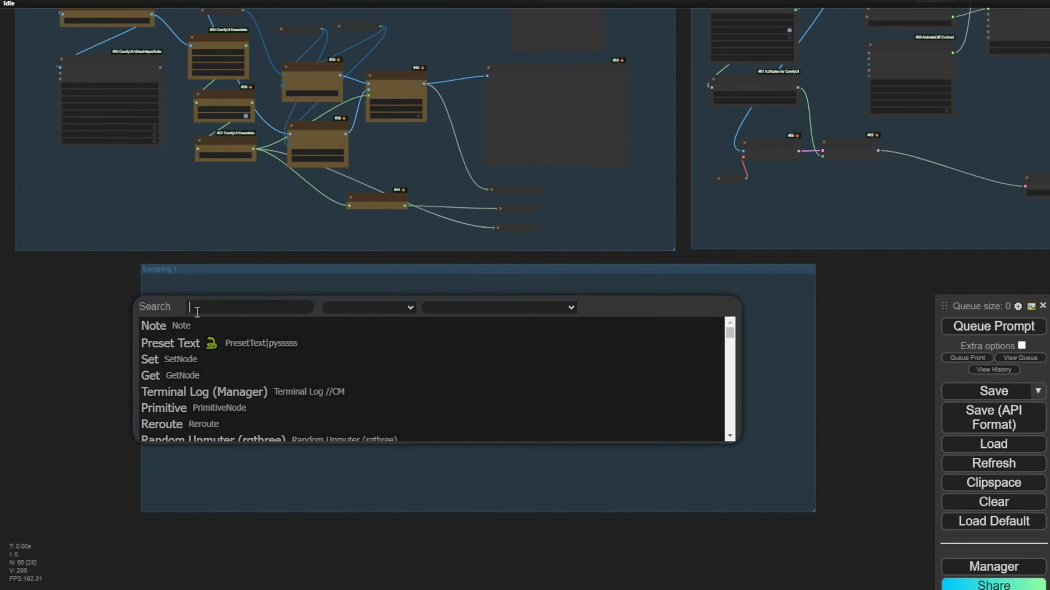
{"action": "left_click", "coordinate": [148, 375]}
{"action": "scroll", "coordinate": [201, 333], "scroll_direction": "up", "scroll_amount": 7}
{"action": "left_click", "coordinate": [246, 305]}
{"action": "left_click", "coordinate": [271, 430]}
{"action": "left_click", "coordinate": [238, 374]}
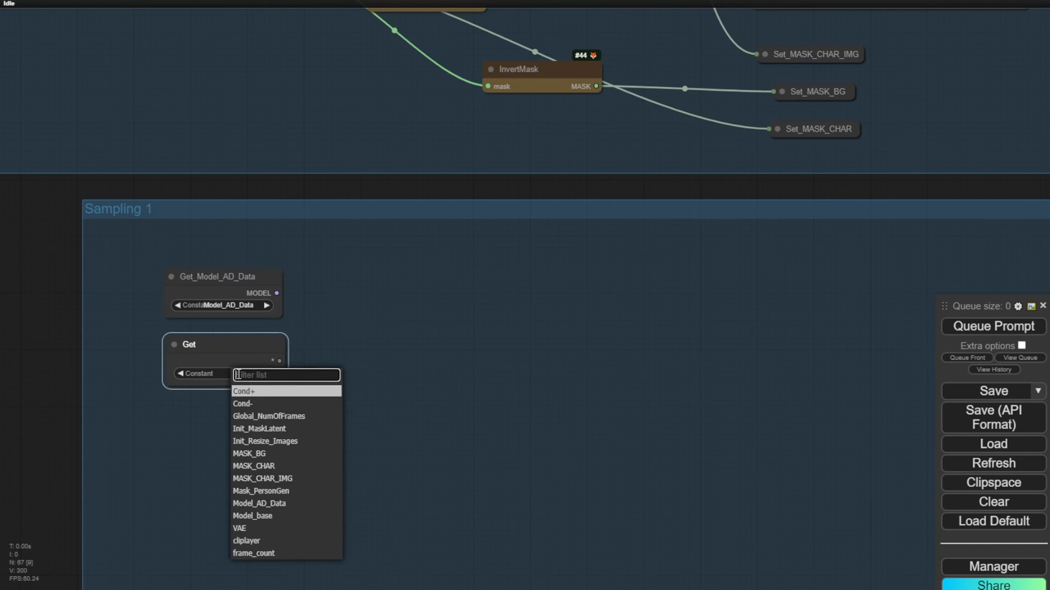
{"action": "left_click", "coordinate": [260, 428]}
Paste another Get node into the Sampling 1 group, set its constant to Init_Resize_Images and place it near the group's upper edge.
{"action": "key", "text": "ctrl+v"}
{"action": "left_click", "coordinate": [397, 278]}
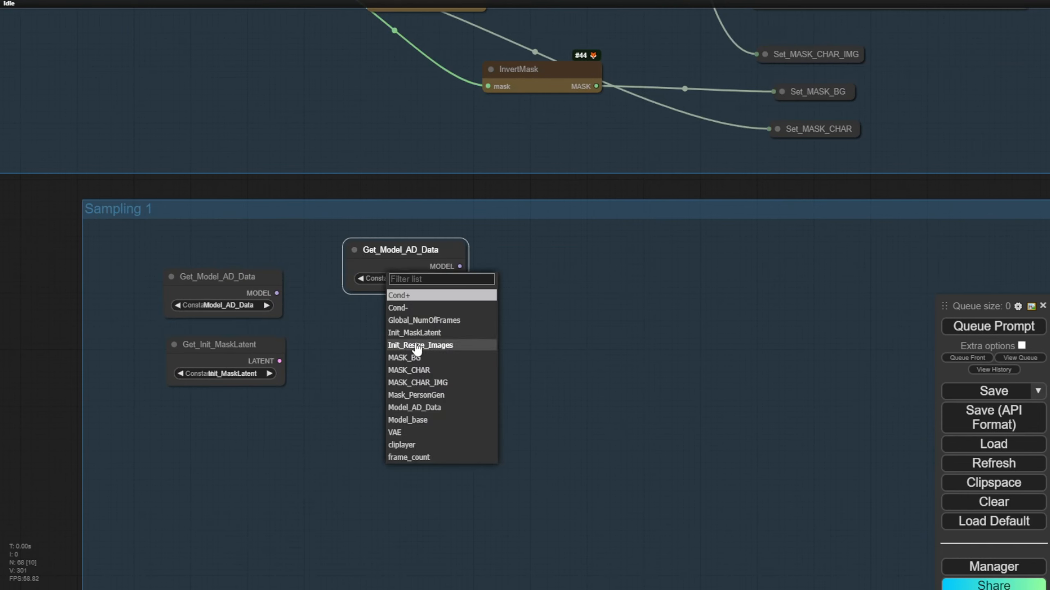
{"action": "left_click", "coordinate": [407, 343]}
{"action": "left_click_drag", "start_coordinate": [406, 255], "coordinate": [366, 247]}
Add two more Get nodes set to Cond+ and Cond-, and line them up below Get_Init_MaskLatent.
{"action": "left_click_drag", "start_coordinate": [360, 422], "coordinate": [363, 299]}
{"action": "key", "text": "ctrl+c"}
{"action": "key", "text": "ctrl+v"}
{"action": "key", "text": "ctrl+v"}
{"action": "left_click_drag", "start_coordinate": [405, 383], "coordinate": [372, 357]}
{"action": "left_click", "coordinate": [430, 319]}
{"action": "left_click", "coordinate": [448, 337]}
{"action": "left_click", "coordinate": [434, 377]}
{"action": "left_click", "coordinate": [449, 404]}
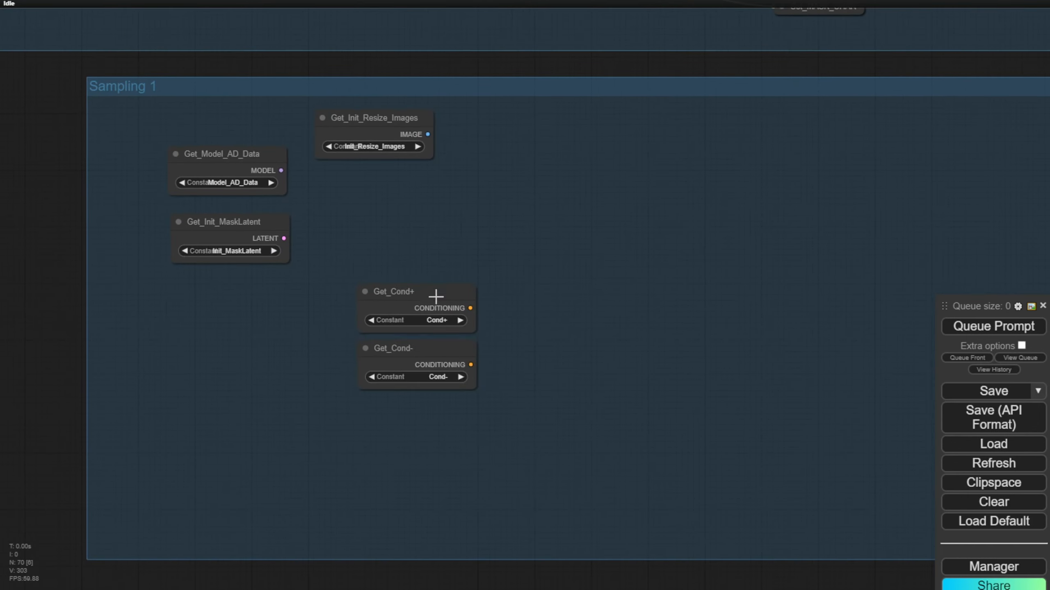
{"action": "left_click_drag", "start_coordinate": [436, 296], "coordinate": [284, 291]}
{"action": "left_click_drag", "start_coordinate": [226, 348], "coordinate": [210, 348]}
Create a KSampler from Get_Model_AD_Data's MODEL output, move it further from the Get nodes and convert its seed to an input.
{"action": "left_click_drag", "start_coordinate": [280, 170], "coordinate": [389, 225]}
{"action": "left_click", "coordinate": [407, 248]}
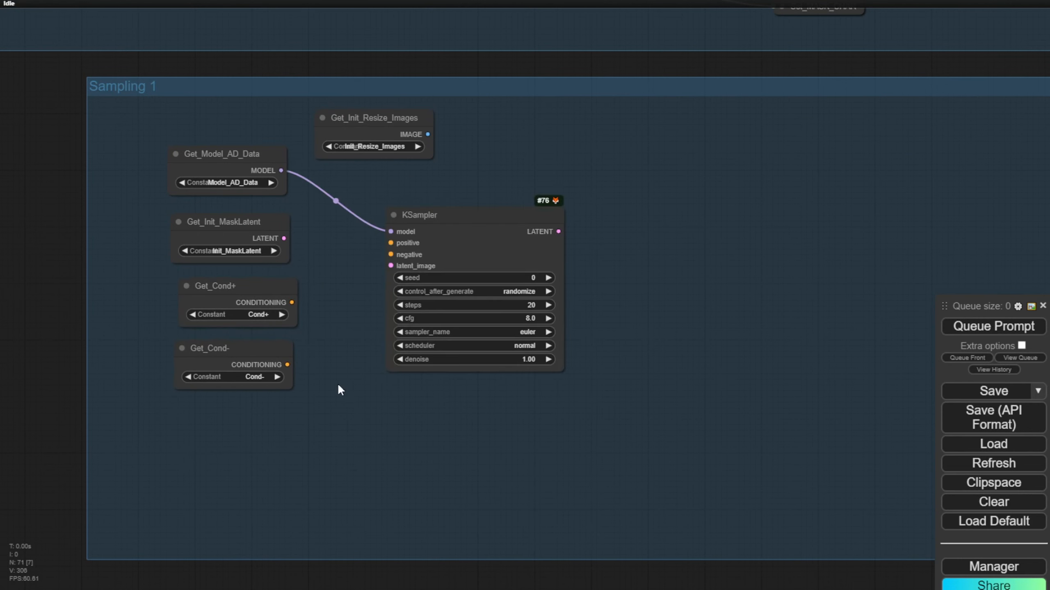
{"action": "left_click_drag", "start_coordinate": [489, 256], "coordinate": [562, 263]}
{"action": "right_click", "coordinate": [562, 263]}
{"action": "left_click", "coordinate": [610, 390]}
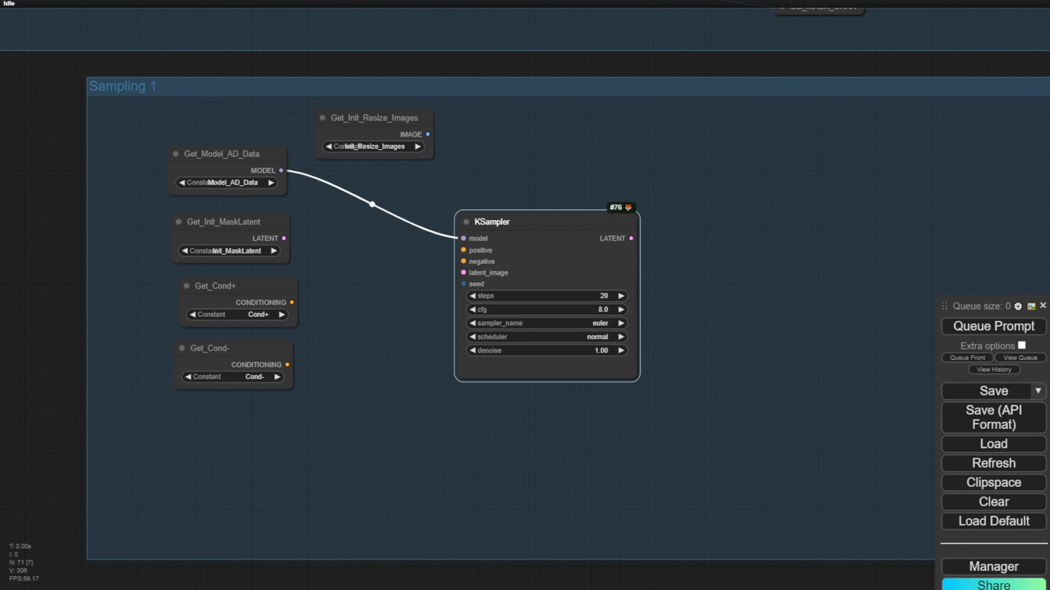
Add a Get node set to SeedNumber, connect it to the KSampler's seed input and move it below the other connections.
{"action": "scroll", "coordinate": [590, 353], "scroll_direction": "down", "scroll_amount": 8}
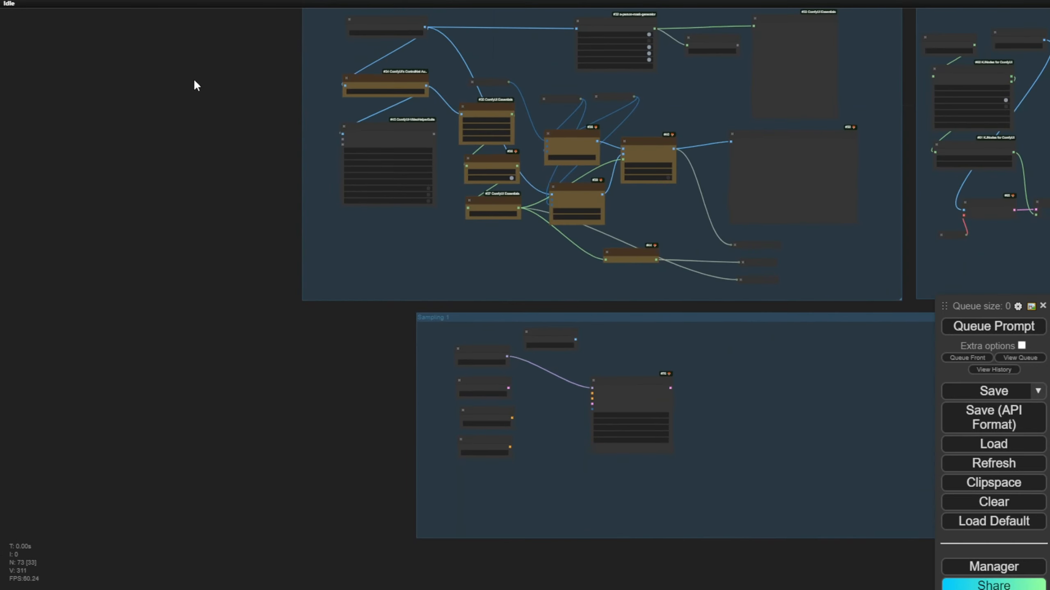
{"action": "scroll", "coordinate": [386, 330], "scroll_direction": "up", "scroll_amount": 9}
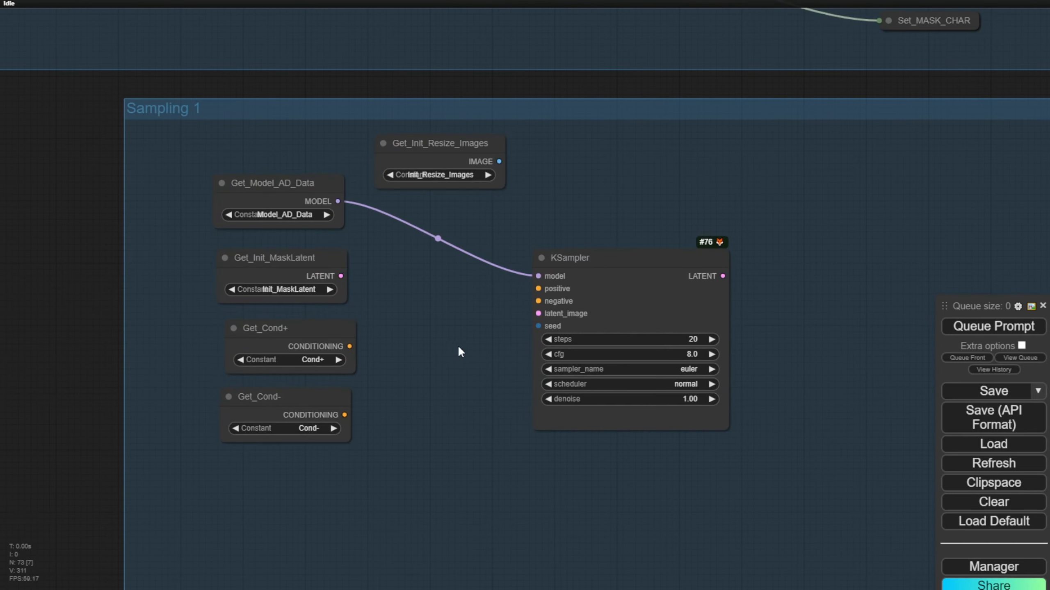
{"action": "double_click", "coordinate": [451, 344]}
{"action": "left_click", "coordinate": [432, 408]}
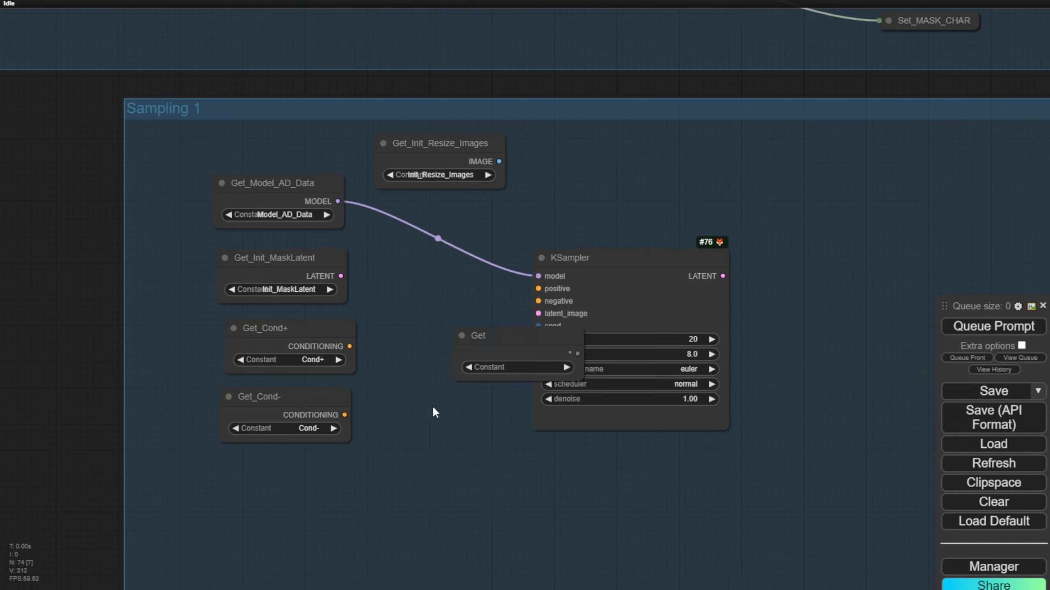
{"action": "left_click_drag", "start_coordinate": [502, 341], "coordinate": [407, 333]}
{"action": "left_click", "coordinate": [433, 359]}
{"action": "type", "text": "see"}
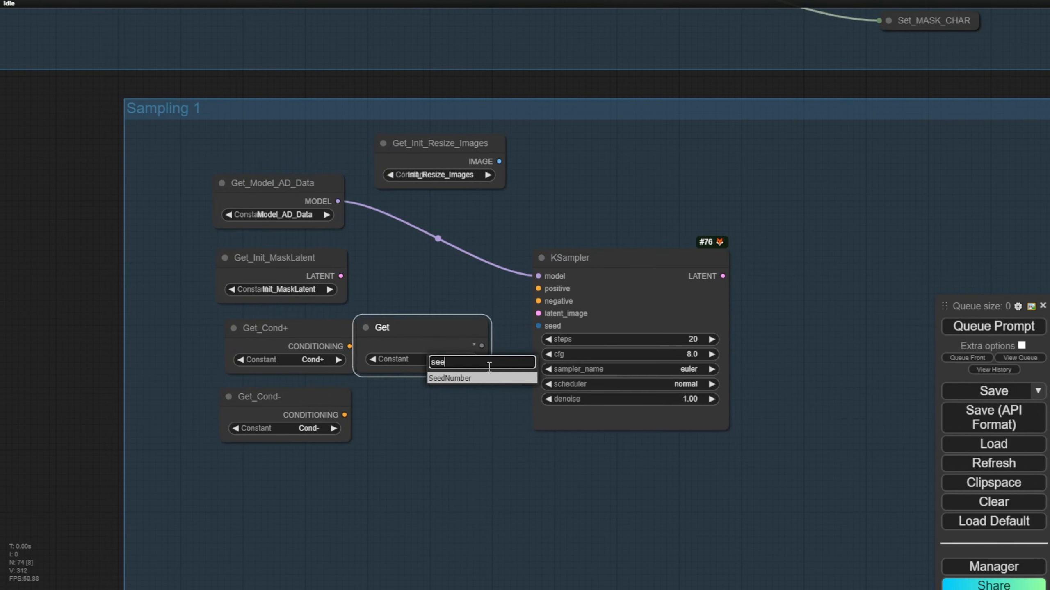
{"action": "left_click", "coordinate": [490, 378]}
{"action": "left_click_drag", "start_coordinate": [483, 346], "coordinate": [538, 327]}
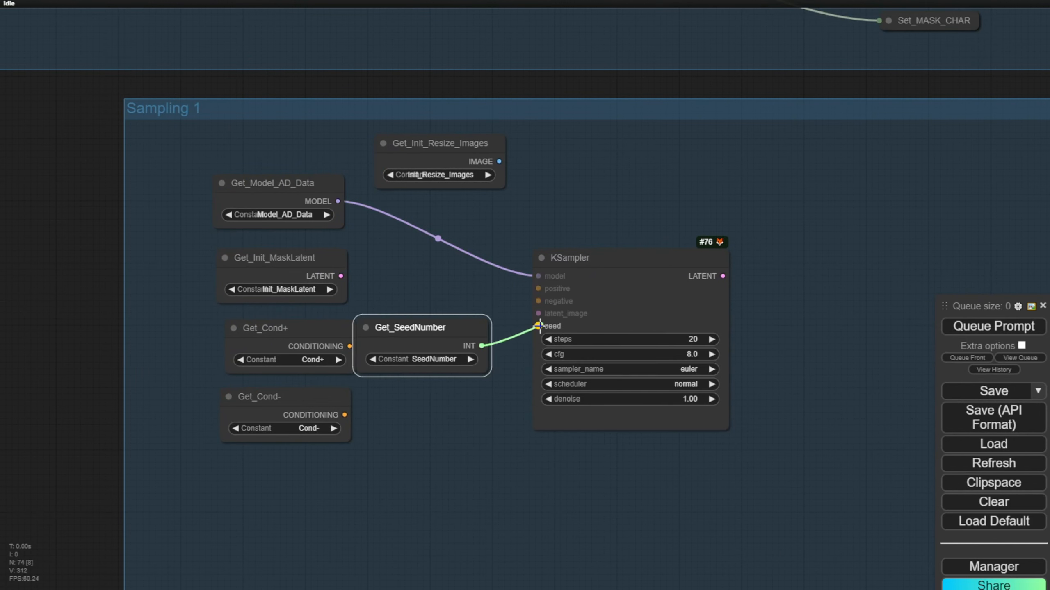
{"action": "left_click_drag", "start_coordinate": [420, 327], "coordinate": [447, 329]}
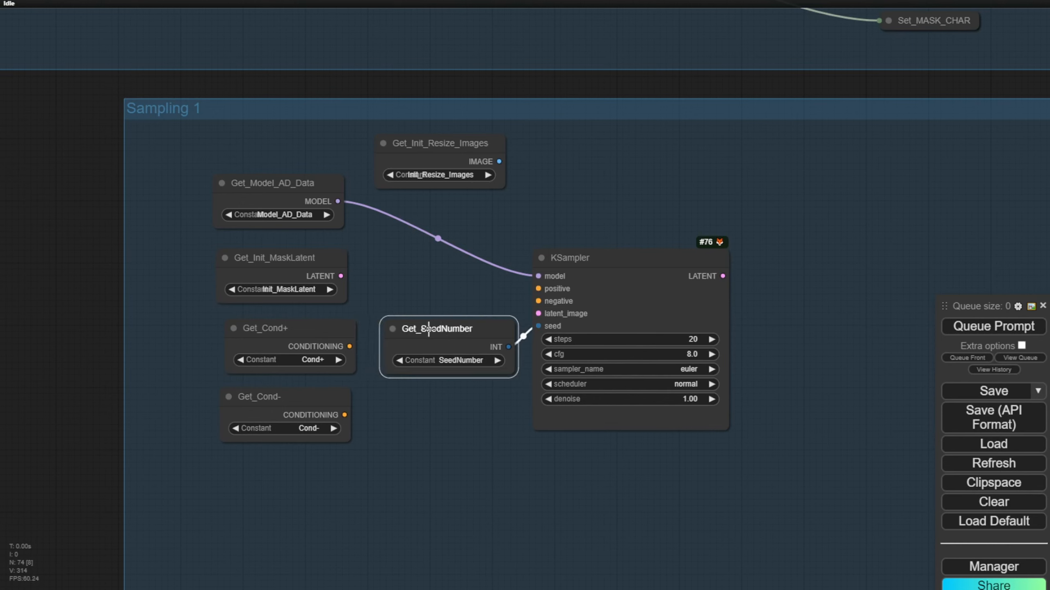
{"action": "left_click_drag", "start_coordinate": [428, 329], "coordinate": [411, 439]}
Connect Get_Cond+ and Get_Cond- to the KSampler's positive and negative inputs and stack both nodes directly below Get_Model_AD_Data.
{"action": "left_click_drag", "start_coordinate": [345, 415], "coordinate": [538, 301]}
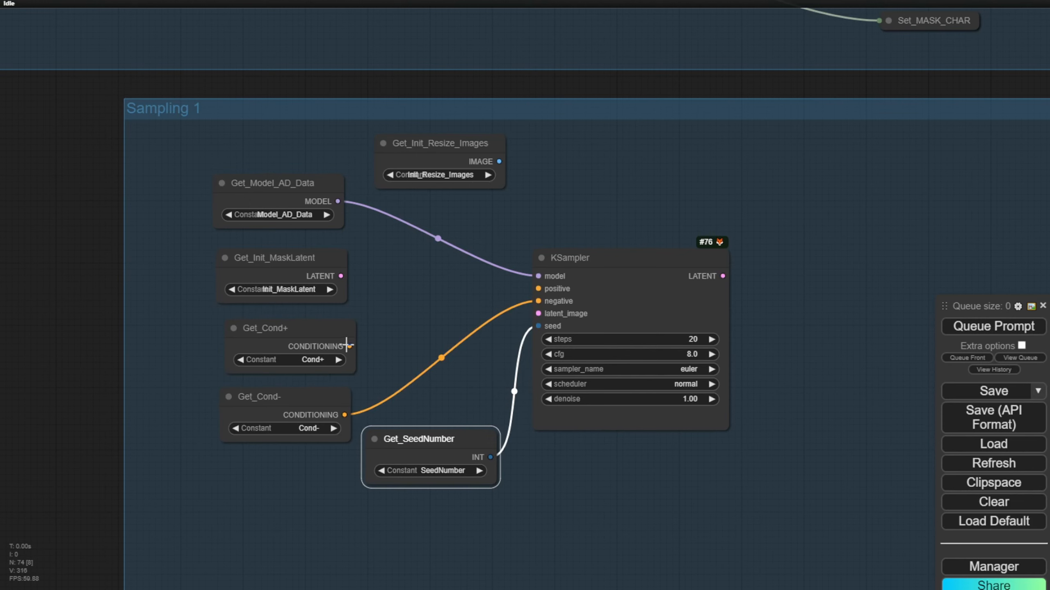
{"action": "left_click_drag", "start_coordinate": [347, 345], "coordinate": [538, 289]}
{"action": "left_click", "coordinate": [286, 265]}
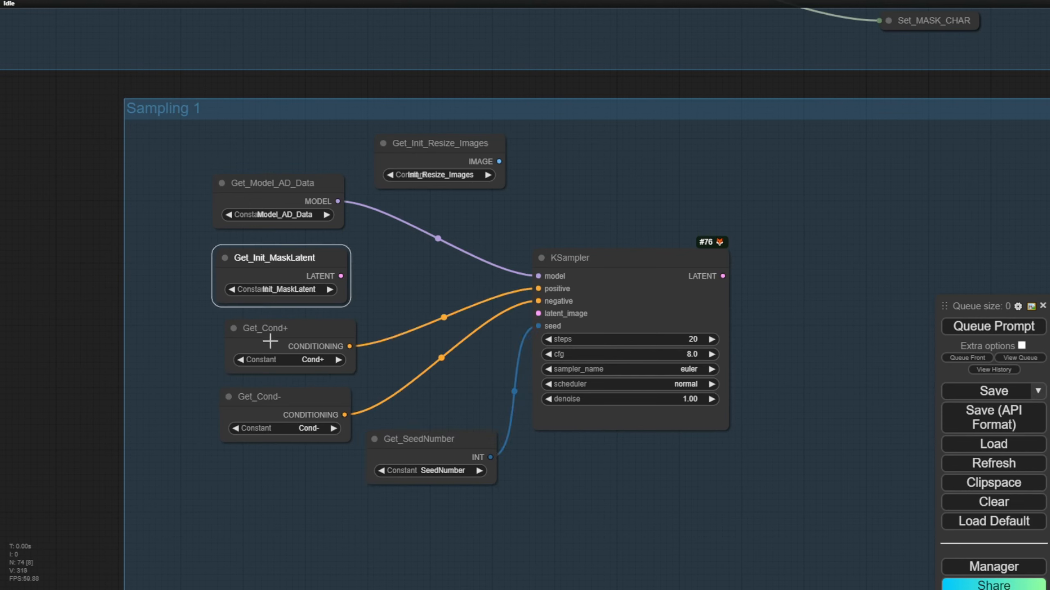
{"action": "left_click_drag", "start_coordinate": [267, 280], "coordinate": [261, 512]}
{"action": "left_click_drag", "start_coordinate": [275, 323], "coordinate": [271, 246]}
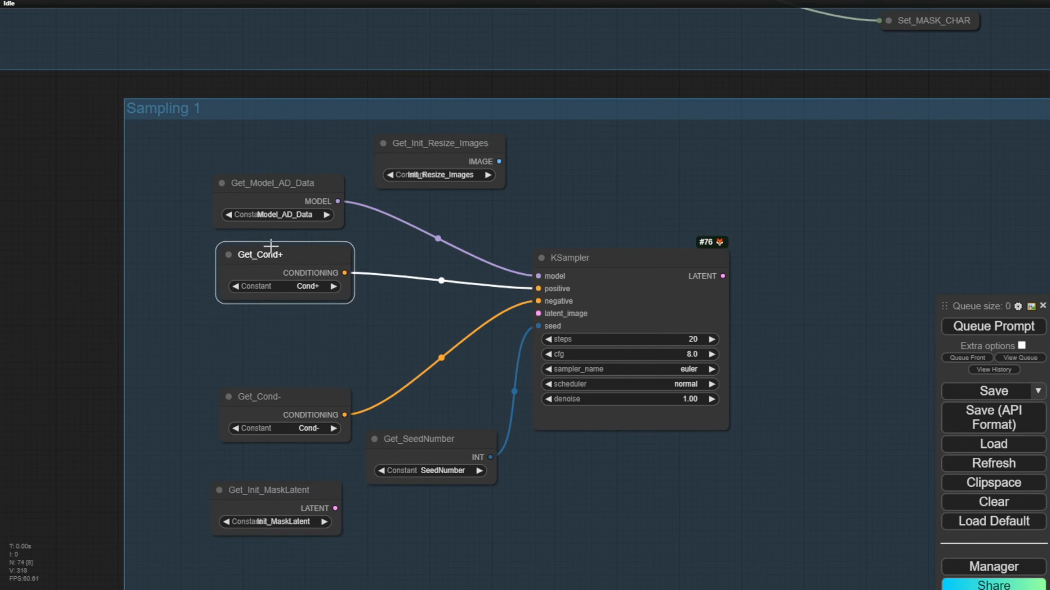
{"action": "left_click_drag", "start_coordinate": [307, 393], "coordinate": [302, 313]}
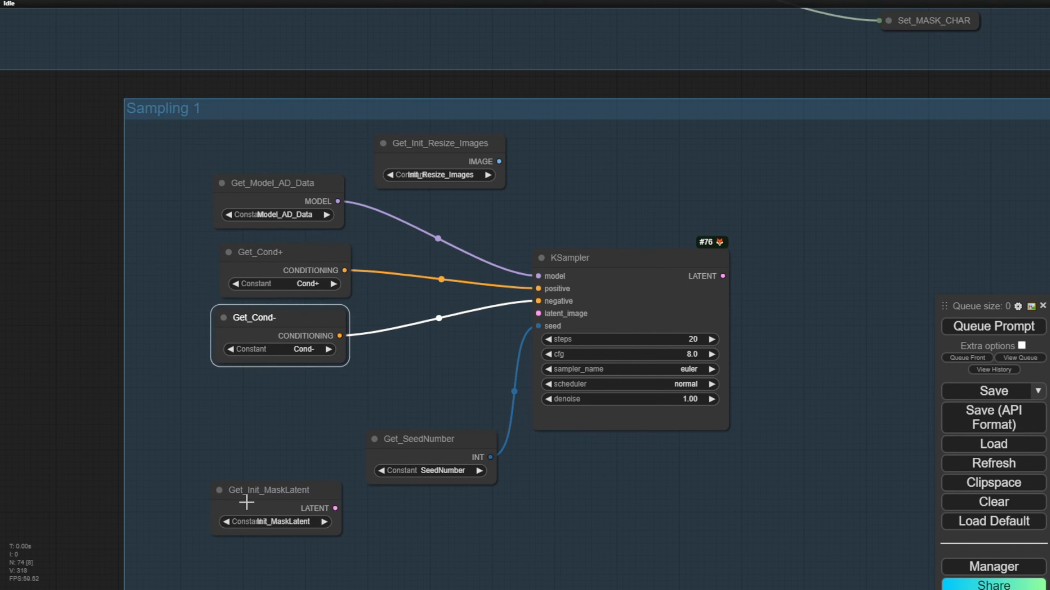
Move Get_Init_MaskLatent below Get_Cond- and connect its LATENT output to the KSampler's latent_image input.
{"action": "left_click_drag", "start_coordinate": [246, 502], "coordinate": [261, 393]}
{"action": "scroll", "coordinate": [368, 397], "scroll_direction": "up", "scroll_amount": 4}
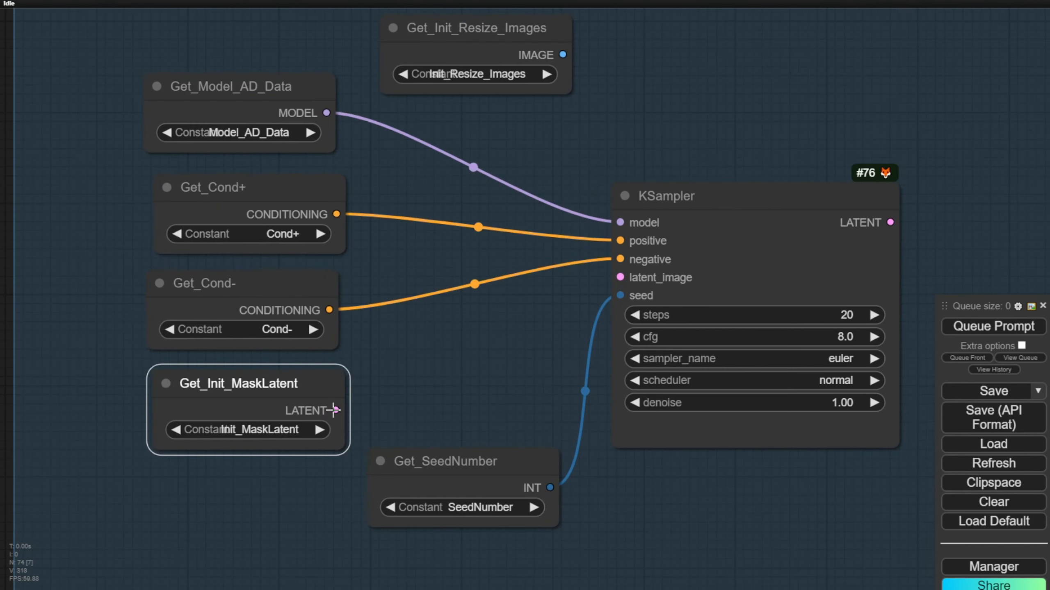
{"action": "left_click_drag", "start_coordinate": [334, 410], "coordinate": [620, 277]}
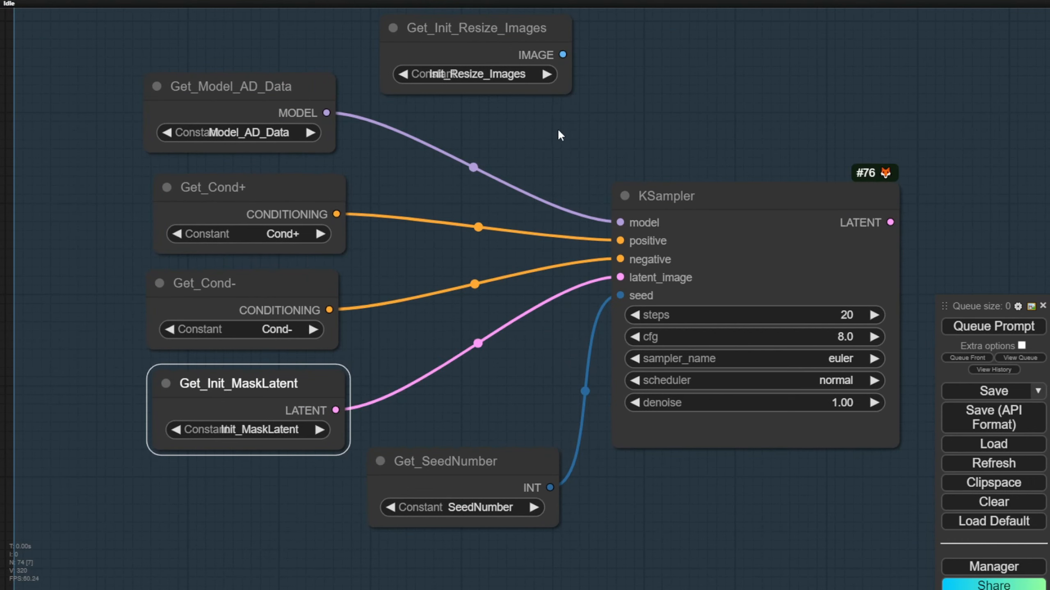
Place Get_SeedNumber under Get_Init_MaskLatent and collapse the SeedNumber, Init_MaskLatent, Cond- and Cond+ Get nodes.
{"action": "scroll", "coordinate": [558, 128], "scroll_direction": "down", "scroll_amount": 4}
{"action": "left_click", "coordinate": [329, 386]}
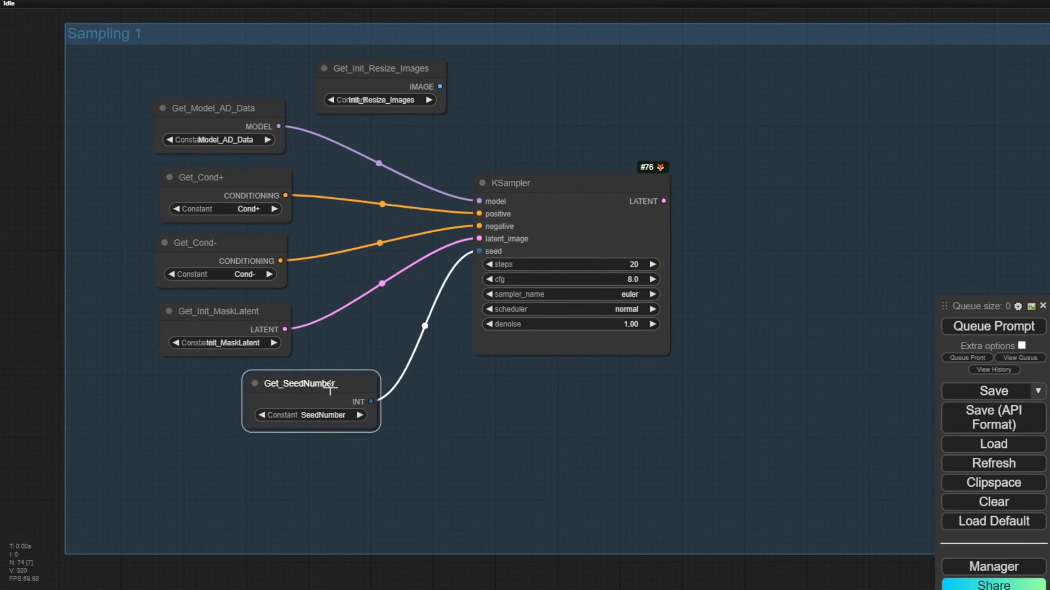
{"action": "left_click_drag", "start_coordinate": [330, 387], "coordinate": [239, 385]}
{"action": "left_click", "coordinate": [172, 380]}
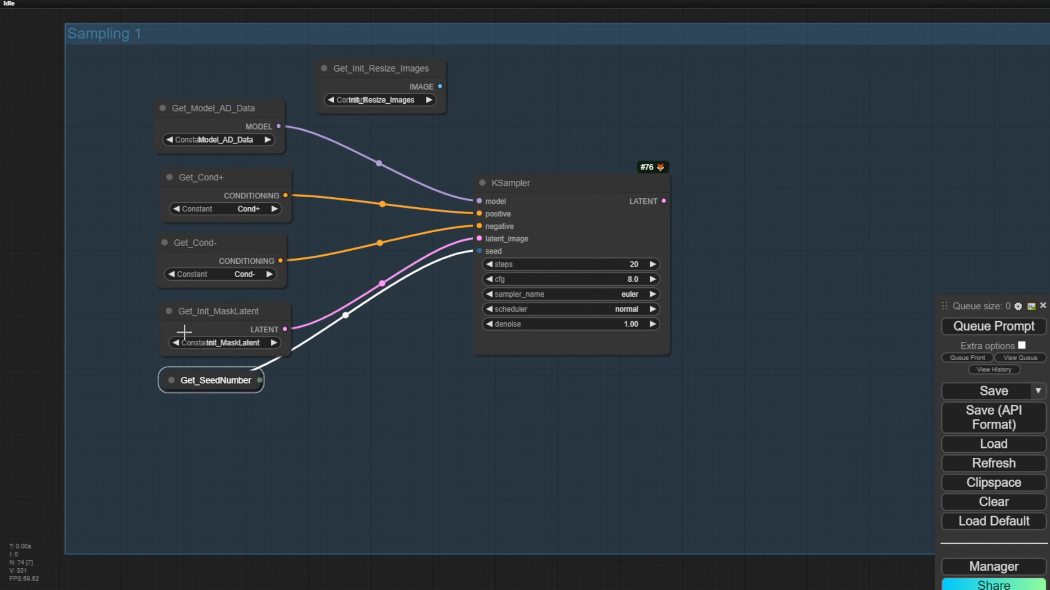
{"action": "left_click", "coordinate": [169, 310]}
{"action": "left_click", "coordinate": [164, 243]}
{"action": "left_click", "coordinate": [169, 177]}
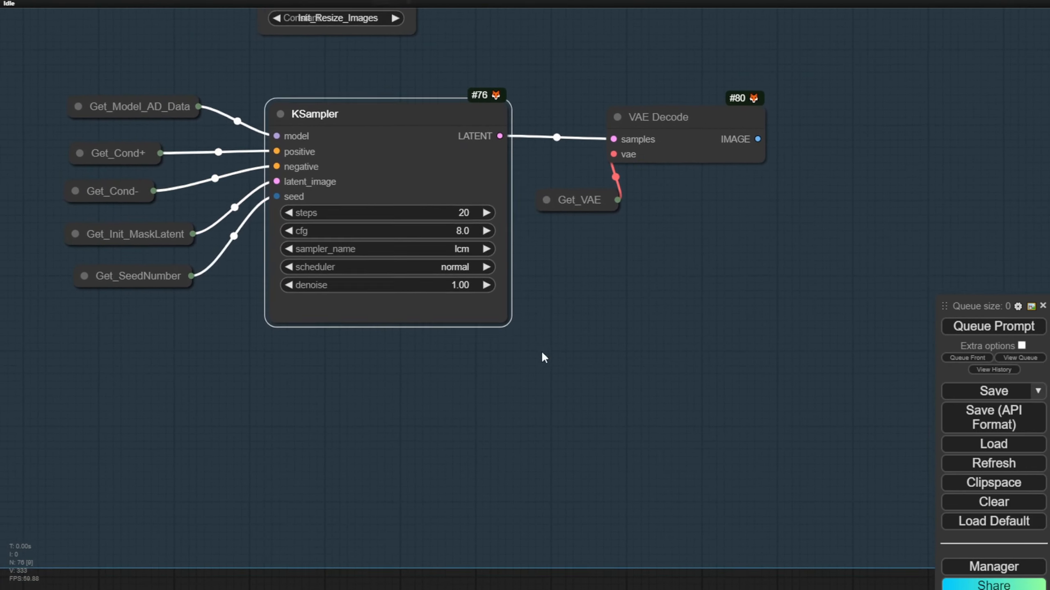
Set the KSampler's scheduler to sgm_uniform.
{"action": "left_click_drag", "start_coordinate": [542, 354], "coordinate": [539, 348]}
{"action": "left_click", "coordinate": [434, 262]}
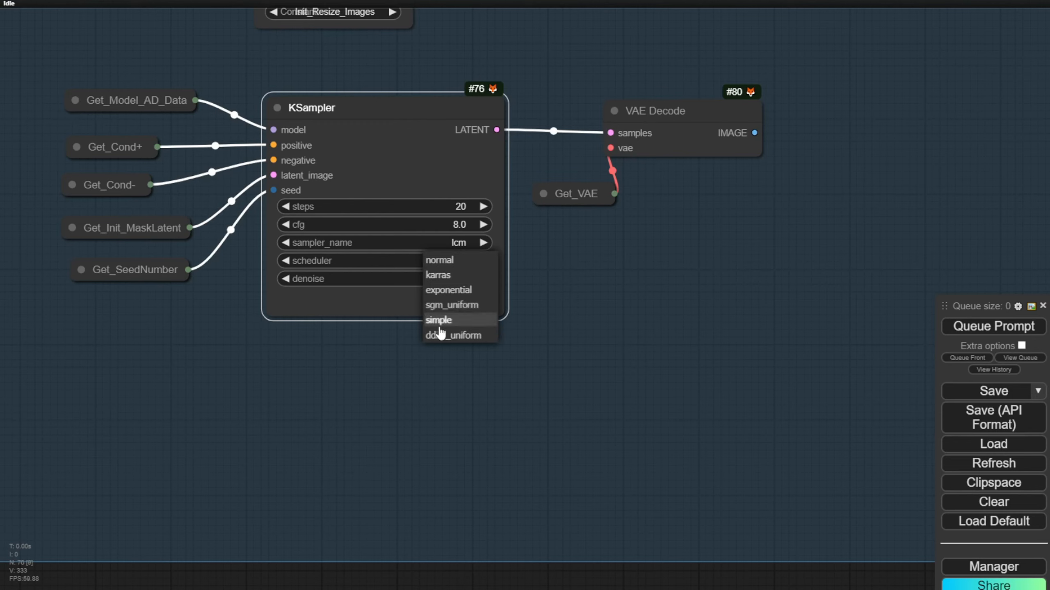
{"action": "left_click", "coordinate": [481, 305]}
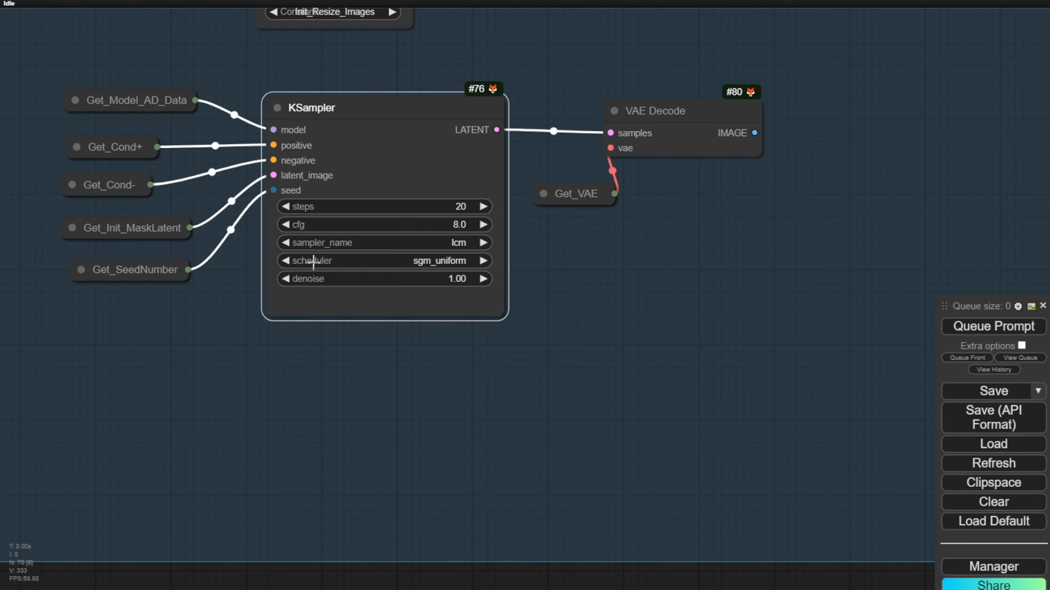
{"action": "left_click", "coordinate": [735, 306]}
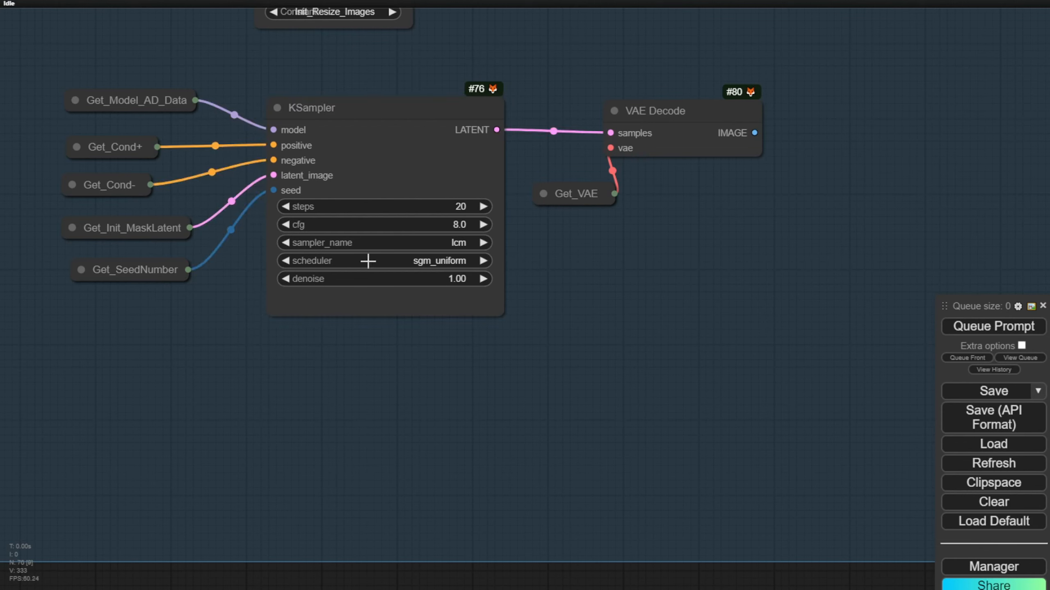
Set the KSampler's steps to 6 and its cfg to 1.5.
{"action": "left_click", "coordinate": [422, 209]}
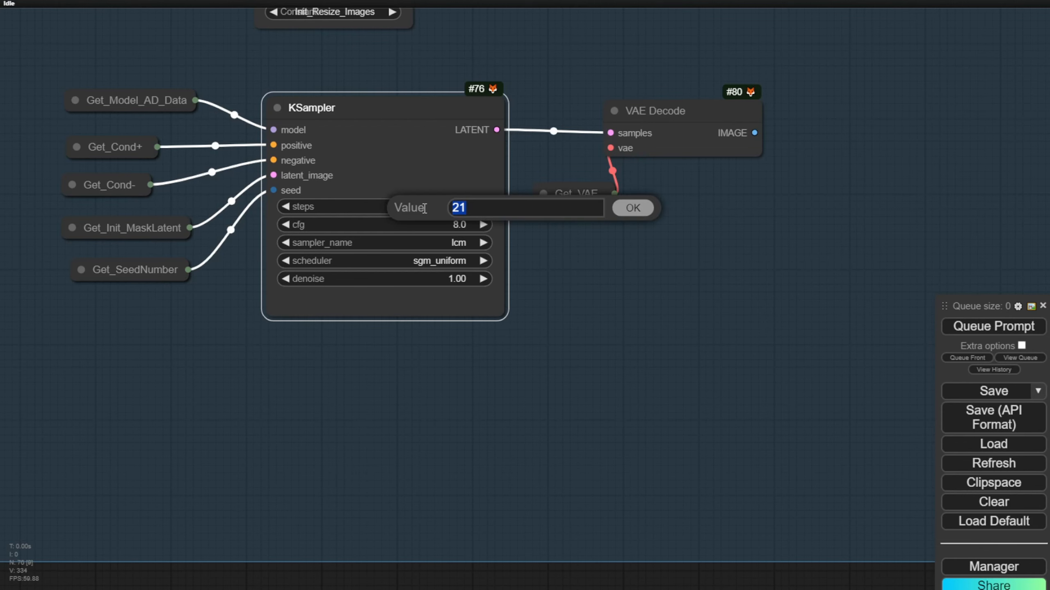
{"action": "key", "text": "Return"}
{"action": "left_click", "coordinate": [429, 224]}
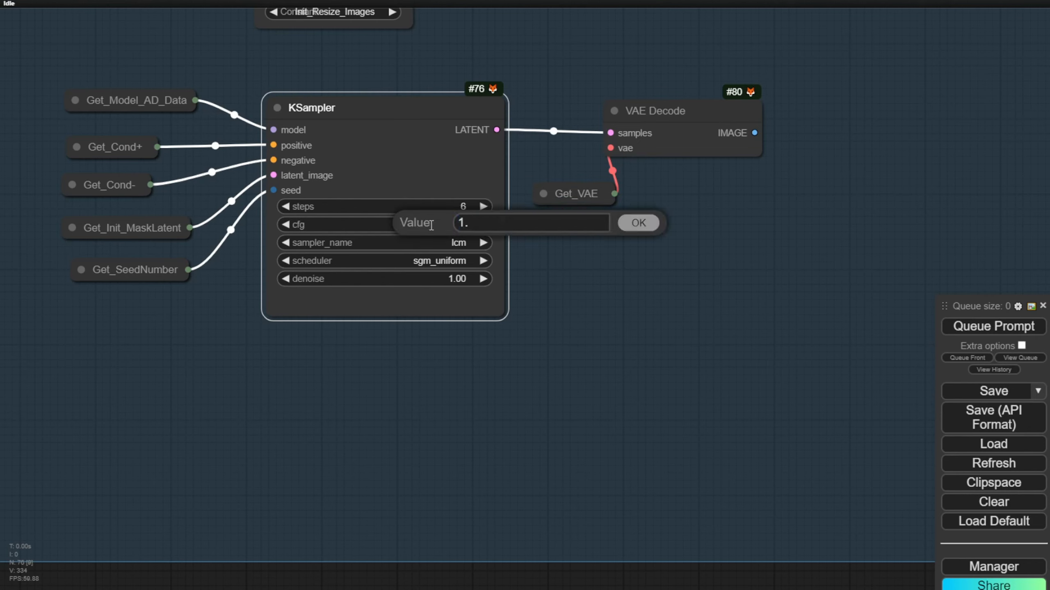
{"action": "type", "text": "1.58"}
{"action": "key", "text": "Return"}
{"action": "left_click", "coordinate": [607, 295]}
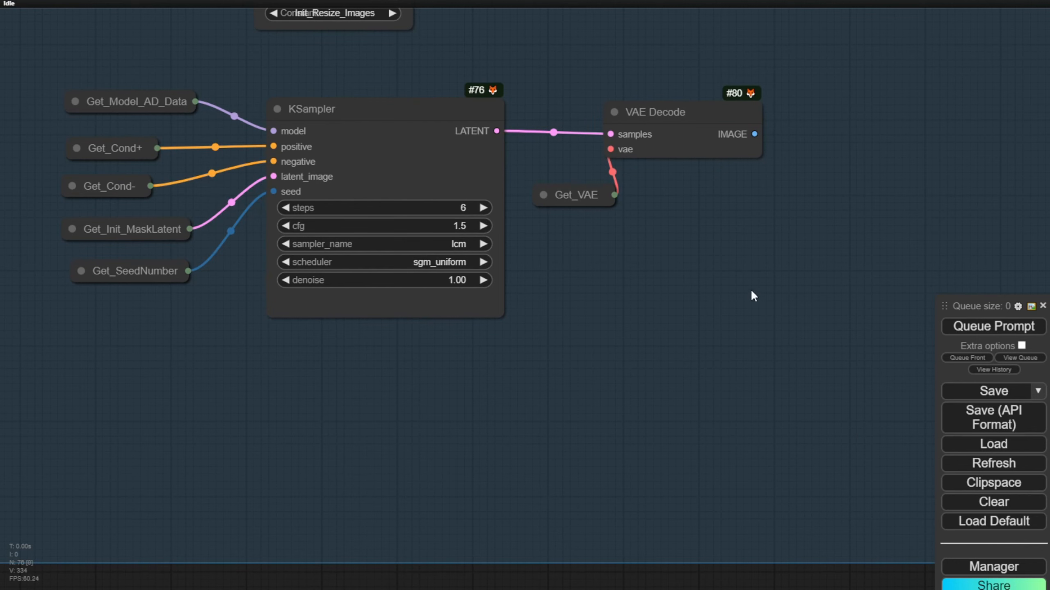
Copy the green Video Combine node from the reference workflow's AnimateDiff group into Sampling 1 and connect VAE Decode's IMAGE output to its images input.
{"action": "left_click_drag", "start_coordinate": [761, 171], "coordinate": [553, 185]}
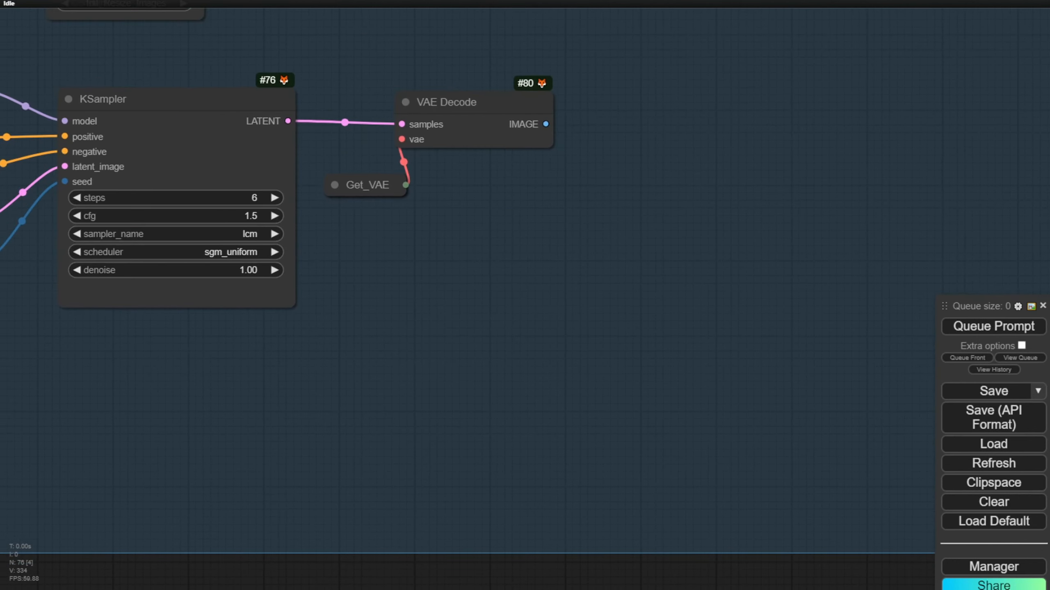
{"action": "scroll", "coordinate": [553, 31], "scroll_direction": "down", "scroll_amount": 10}
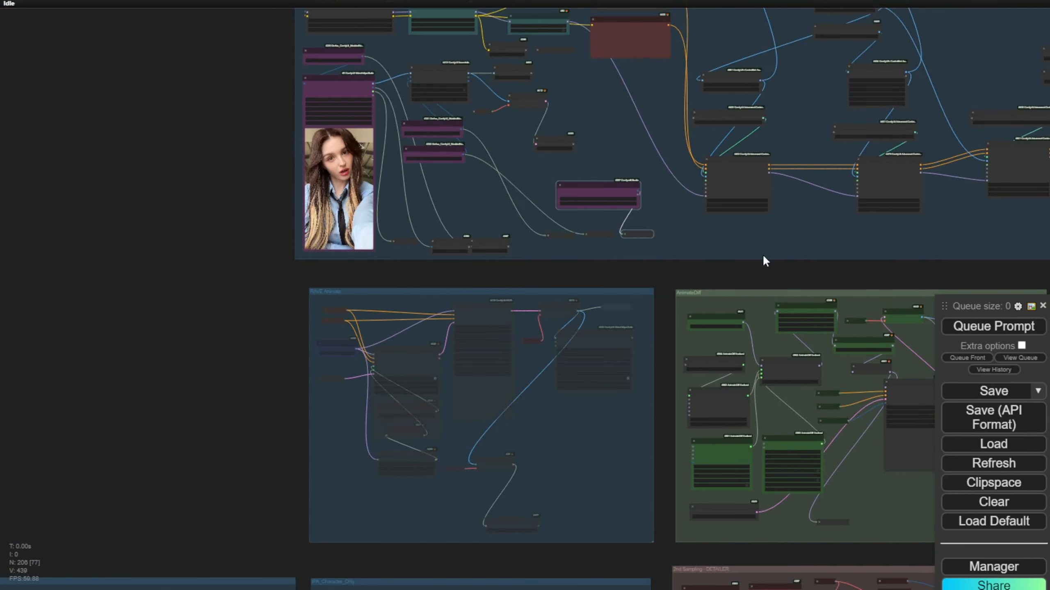
{"action": "left_click_drag", "start_coordinate": [762, 260], "coordinate": [106, 216]}
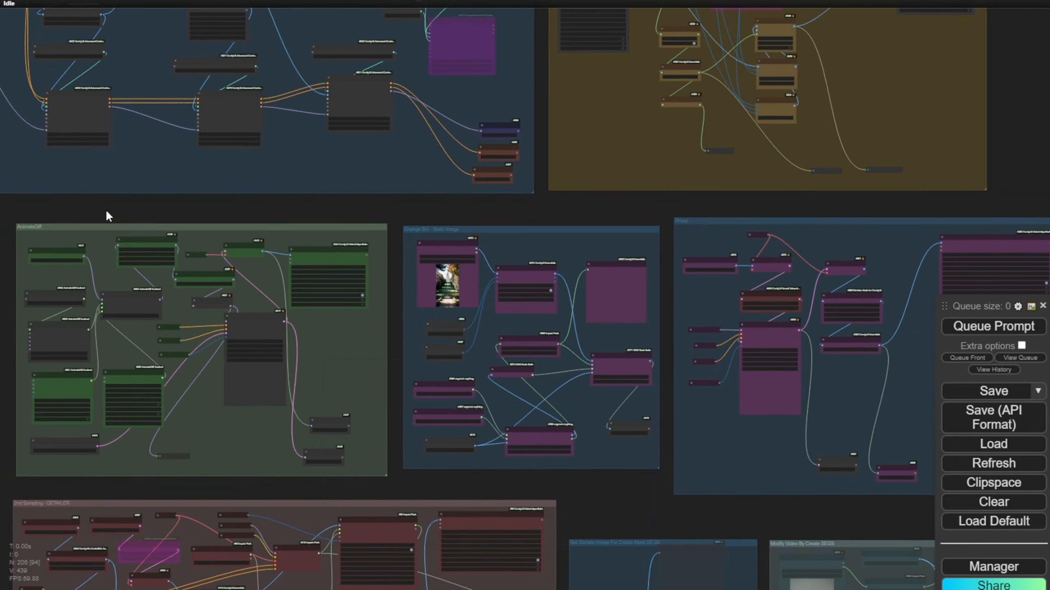
{"action": "left_click_drag", "start_coordinate": [628, 195], "coordinate": [548, 63]}
{"action": "left_click", "coordinate": [651, 125]}
{"action": "left_click", "coordinate": [262, 107]}
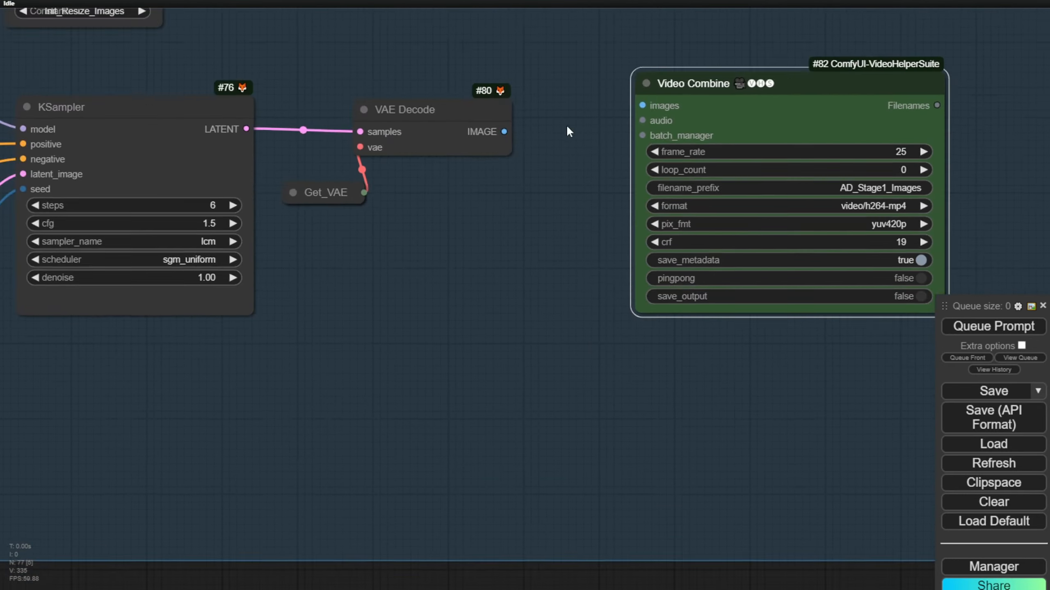
{"action": "left_click_drag", "start_coordinate": [566, 125], "coordinate": [407, 118]}
Delete the unused Get_Init_Resize_Images node from the Sampling 1 group.
{"action": "scroll", "coordinate": [678, 246], "scroll_direction": "down", "scroll_amount": 8}
{"action": "scroll", "coordinate": [364, 184], "scroll_direction": "up", "scroll_amount": 4}
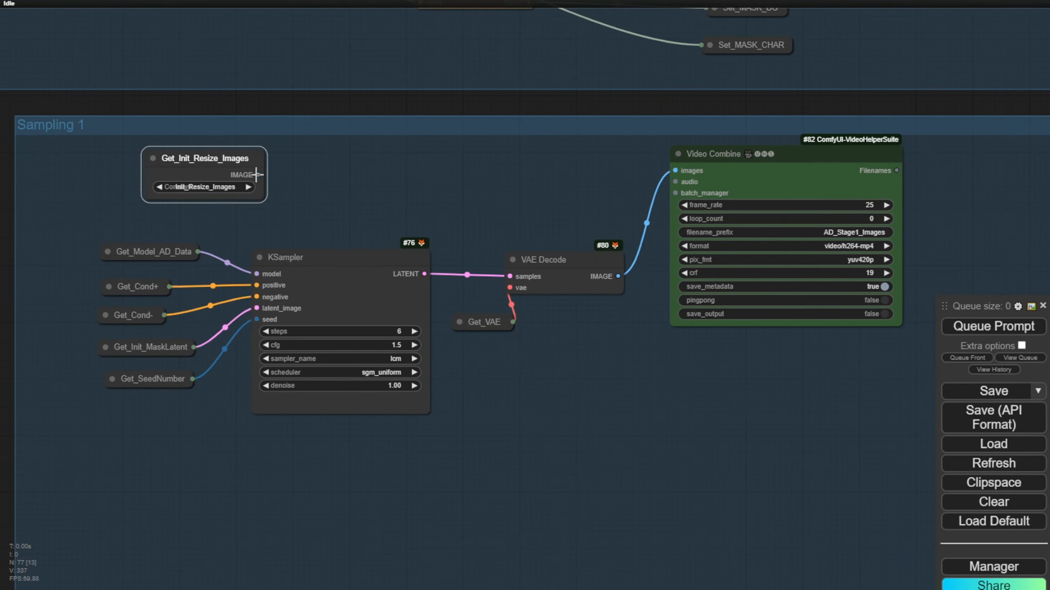
{"action": "scroll", "coordinate": [256, 175], "scroll_direction": "down", "scroll_amount": 6}
Review the workflow from the Load Video and Loader groups down to SEG Mask, AnimateDiff Prepare and Sampling 1.
{"action": "left_click_drag", "start_coordinate": [126, 141], "coordinate": [499, 417]}
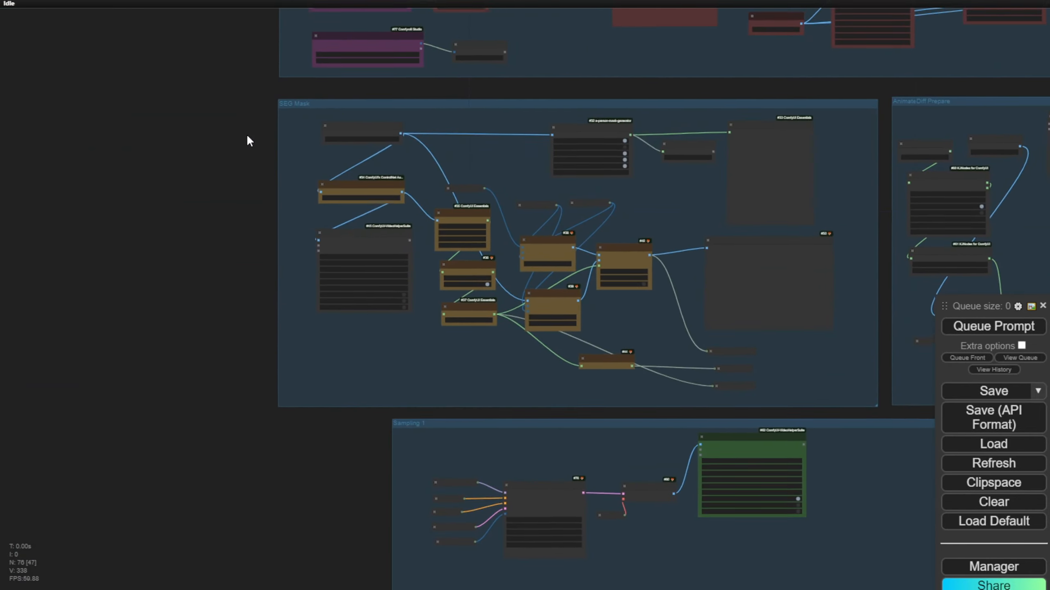
{"action": "scroll", "coordinate": [248, 141], "scroll_direction": "down", "scroll_amount": 3}
{"action": "left_click_drag", "start_coordinate": [41, 83], "coordinate": [132, 490]}
{"action": "scroll", "coordinate": [82, 181], "scroll_direction": "up", "scroll_amount": 6}
{"action": "scroll", "coordinate": [82, 180], "scroll_direction": "up", "scroll_amount": 3}
{"action": "scroll", "coordinate": [132, 490], "scroll_direction": "down", "scroll_amount": 2}
{"action": "left_click_drag", "start_coordinate": [125, 306], "coordinate": [129, 481]}
{"action": "scroll", "coordinate": [129, 482], "scroll_direction": "down", "scroll_amount": 1}
{"action": "scroll", "coordinate": [165, 323], "scroll_direction": "up", "scroll_amount": 3}
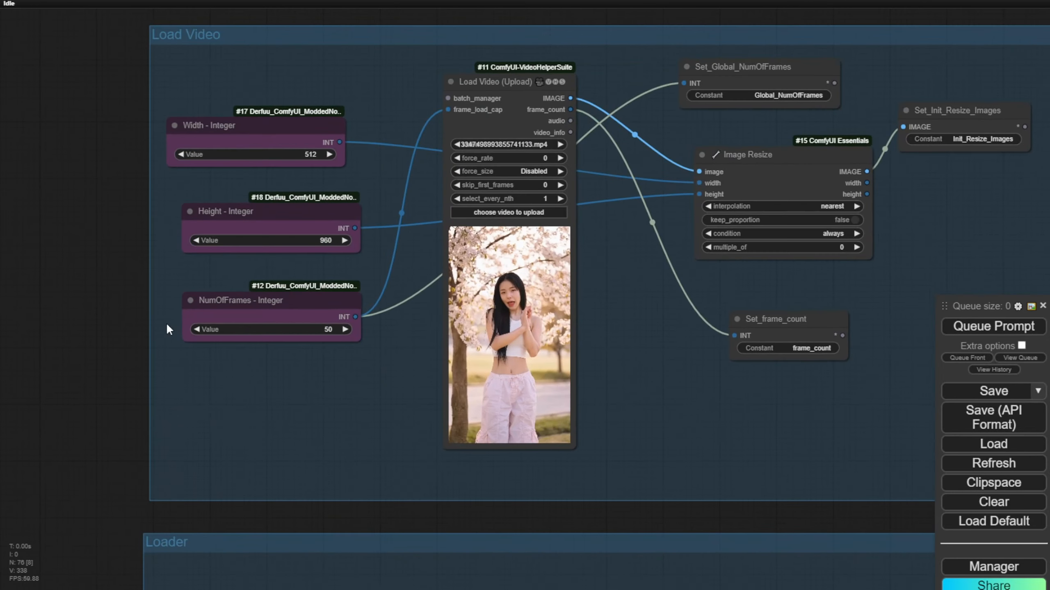
{"action": "scroll", "coordinate": [166, 322], "scroll_direction": "up", "scroll_amount": 1}
{"action": "scroll", "coordinate": [256, 392], "scroll_direction": "down", "scroll_amount": 4}
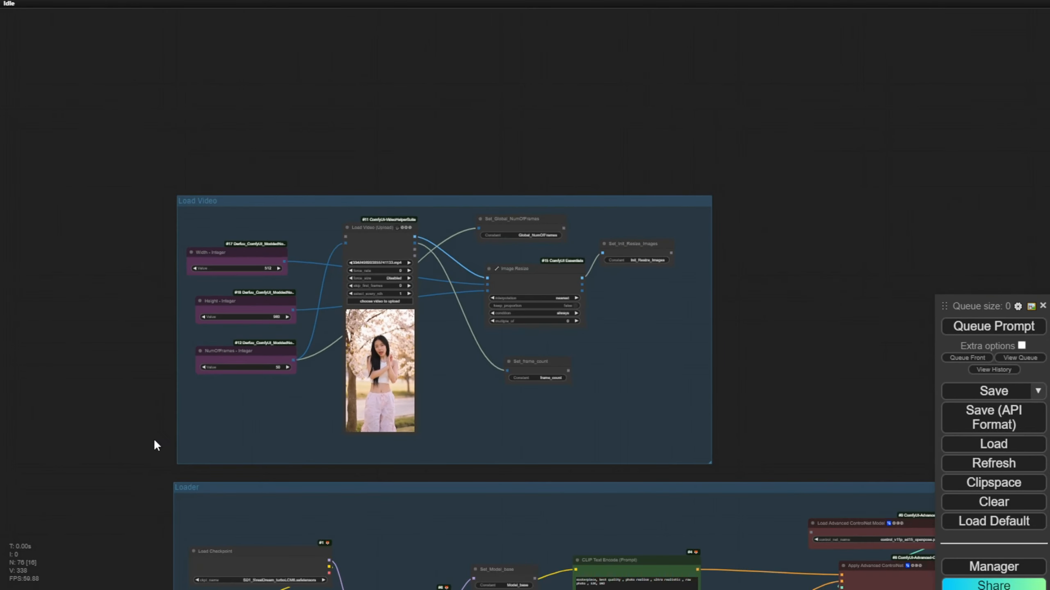
{"action": "left_click_drag", "start_coordinate": [155, 441], "coordinate": [112, 62]}
{"action": "left_click_drag", "start_coordinate": [101, 382], "coordinate": [95, 277]}
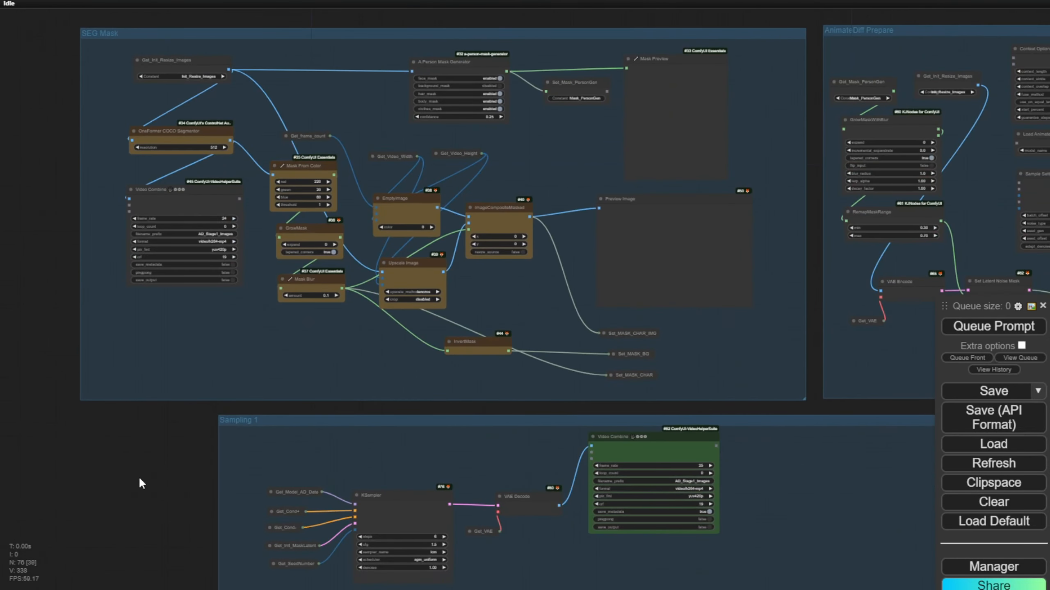
{"action": "left_click_drag", "start_coordinate": [141, 483], "coordinate": [106, 302]}
{"action": "scroll", "coordinate": [198, 264], "scroll_direction": "down", "scroll_amount": 3}
{"action": "left_click_drag", "start_coordinate": [222, 220], "coordinate": [549, 226]}
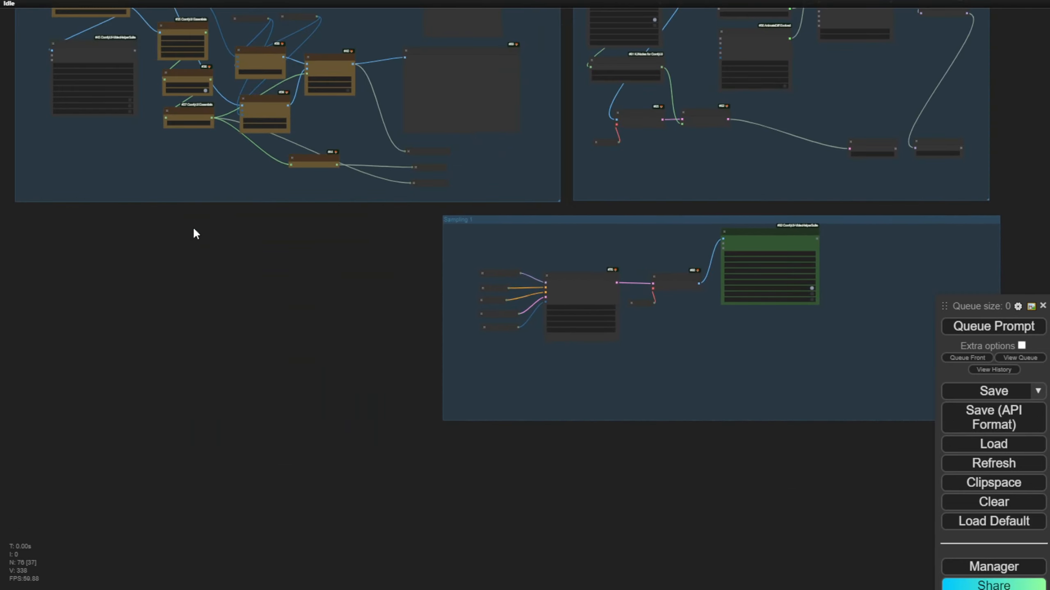
{"action": "scroll", "coordinate": [380, 301], "scroll_direction": "down", "scroll_amount": 5}
Copy all nodes of the IPA_Character_Only group from the reference workflow.
{"action": "left_click_drag", "start_coordinate": [379, 302], "coordinate": [289, 515]}
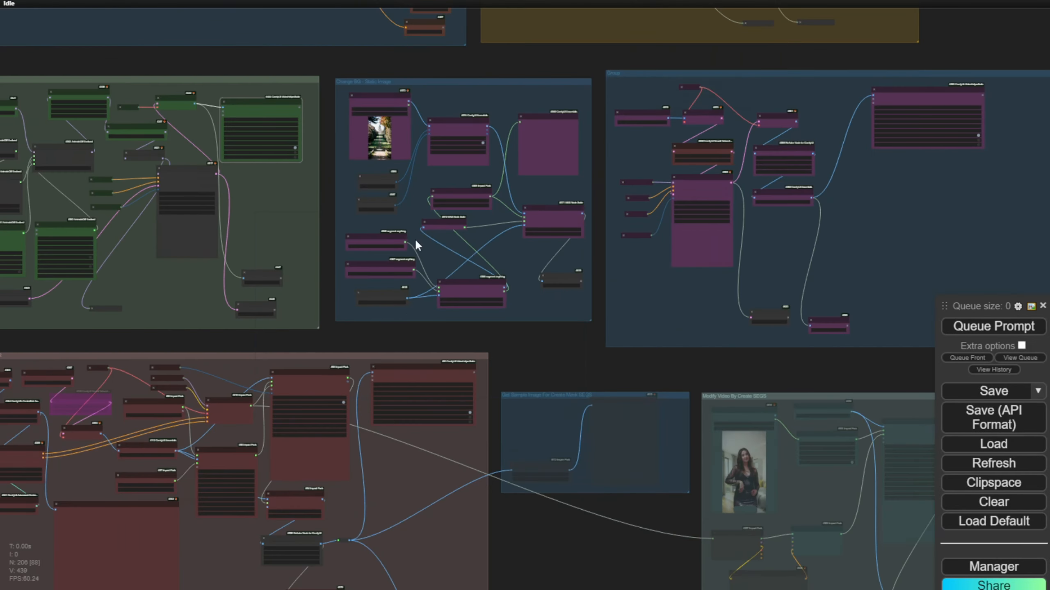
{"action": "scroll", "coordinate": [415, 238], "scroll_direction": "down", "scroll_amount": 3}
{"action": "left_click_drag", "start_coordinate": [481, 452], "coordinate": [691, 340]}
{"action": "left_click_drag", "start_coordinate": [303, 356], "coordinate": [363, 428]}
{"action": "scroll", "coordinate": [358, 418], "scroll_direction": "up", "scroll_amount": 8}
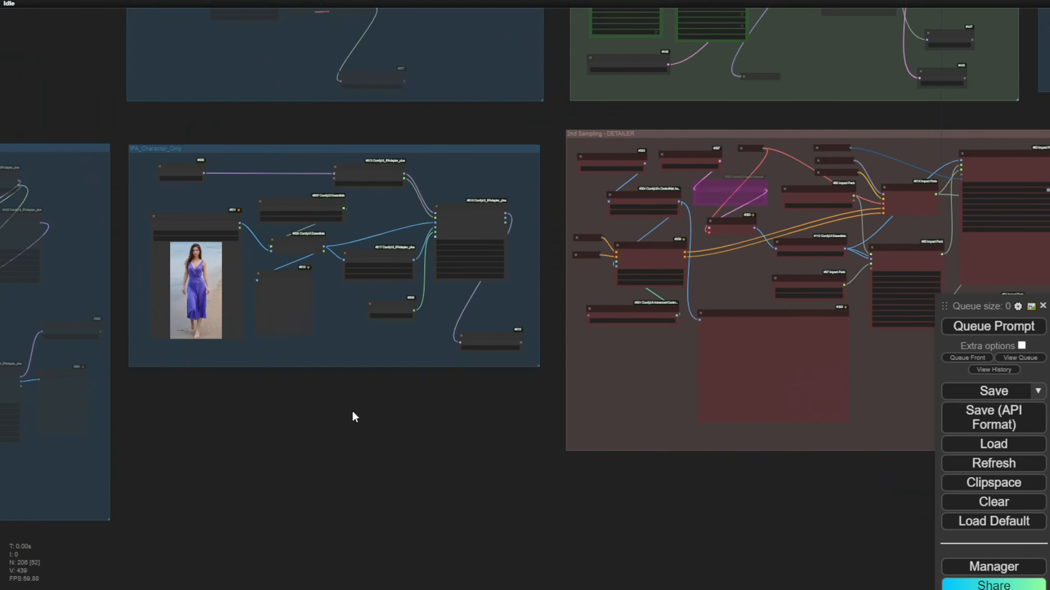
{"action": "scroll", "coordinate": [359, 378], "scroll_direction": "up", "scroll_amount": 4}
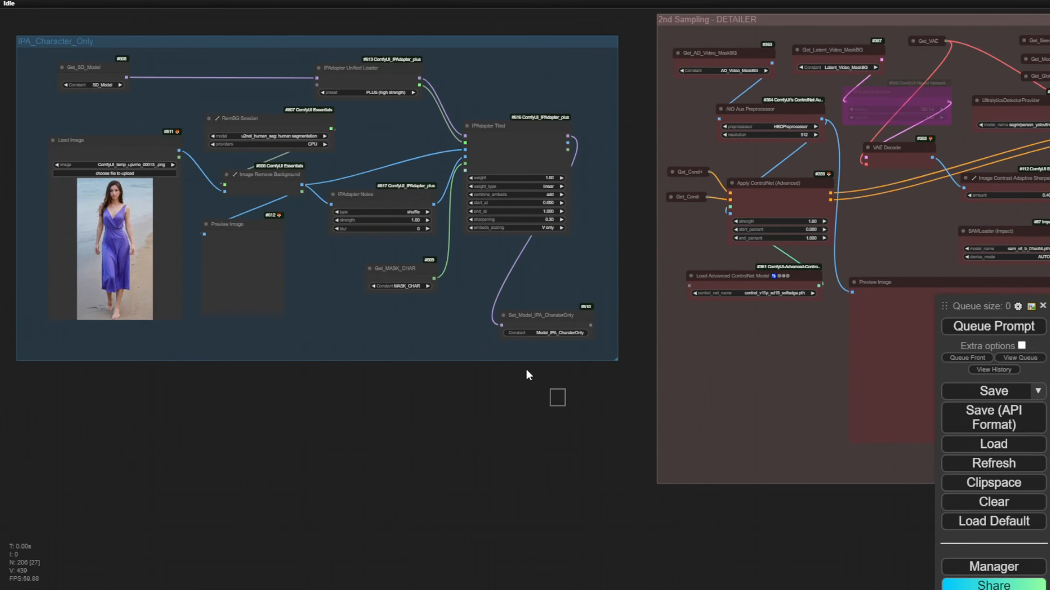
{"action": "left_click_drag", "start_coordinate": [528, 372], "coordinate": [80, 37]}
{"action": "scroll", "coordinate": [574, 70], "scroll_direction": "down", "scroll_amount": 8}
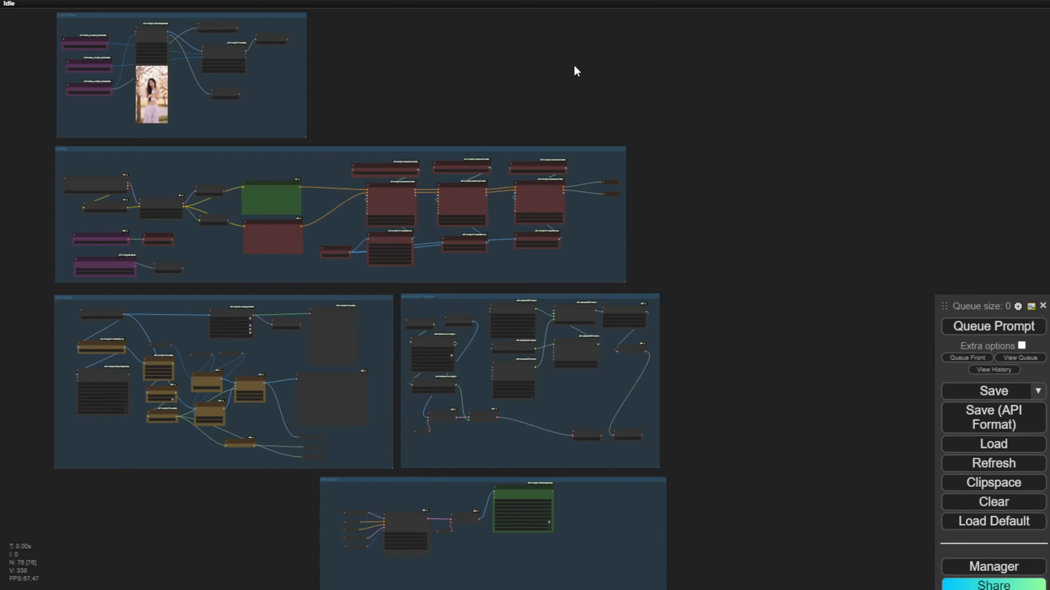
Add a group titled IPA_Character_Only beside Load Video, paste the copied nodes into it and move Load Image away from the other nodes.
{"action": "left_click_drag", "start_coordinate": [574, 70], "coordinate": [516, 300]}
{"action": "right_click", "coordinate": [372, 97]}
{"action": "left_click", "coordinate": [417, 122]}
{"action": "double_click", "coordinate": [533, 109]}
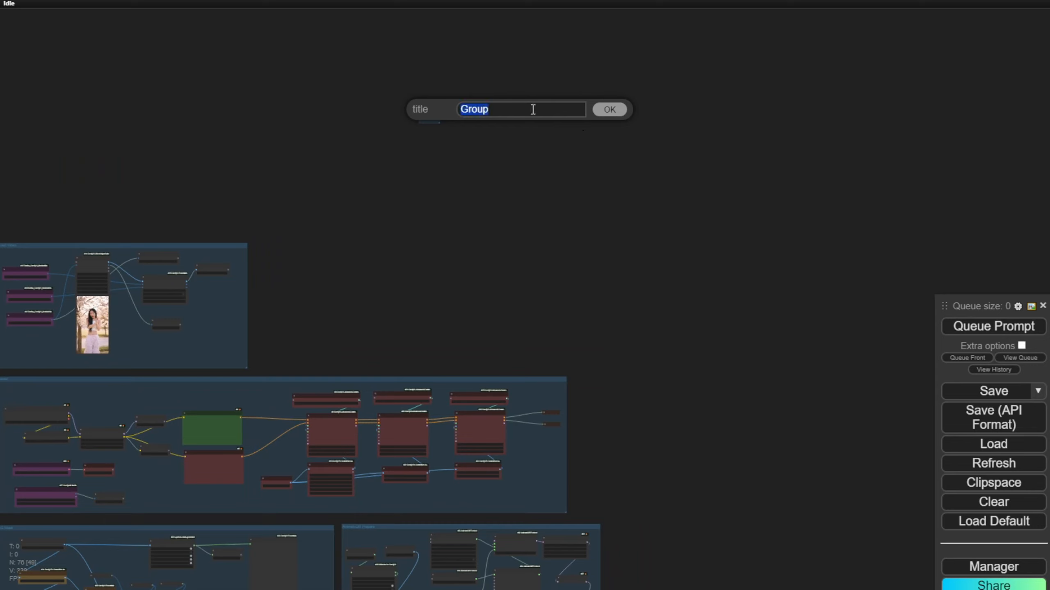
{"action": "type", "text": "IPA_Character_Only"}
{"action": "key", "text": "Return"}
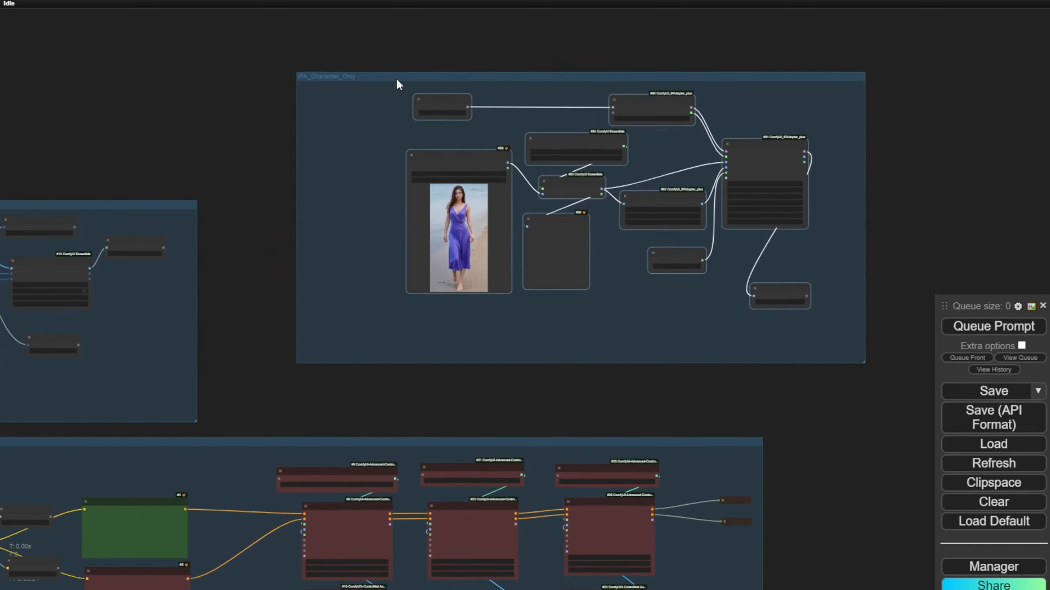
{"action": "scroll", "coordinate": [396, 85], "scroll_direction": "up", "scroll_amount": 3}
{"action": "left_click_drag", "start_coordinate": [355, 117], "coordinate": [233, 191]}
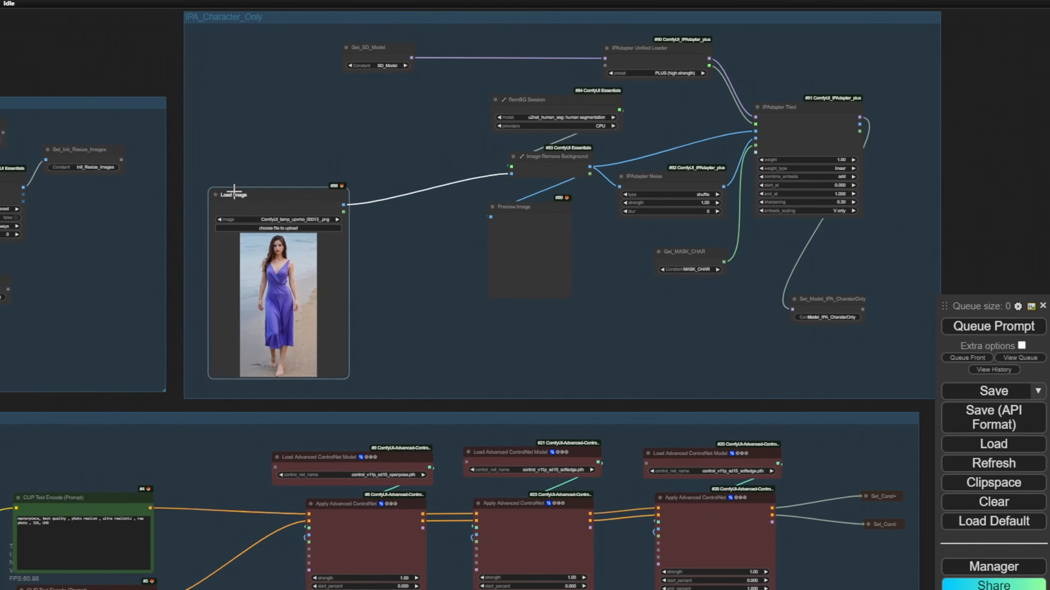
Check the constant name of the Loader group's Set model node and switch Get_SD_Model in IPA_Character_Only to Model_base.
{"action": "left_click_drag", "start_coordinate": [103, 62], "coordinate": [542, 62]}
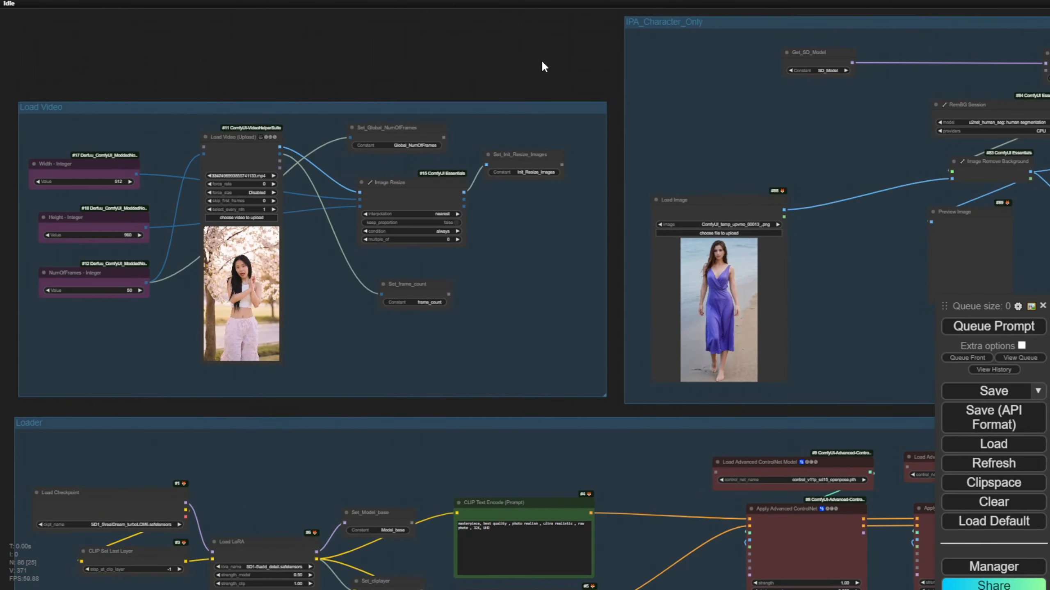
{"action": "scroll", "coordinate": [211, 176], "scroll_direction": "up", "scroll_amount": 2}
{"action": "scroll", "coordinate": [219, 170], "scroll_direction": "up", "scroll_amount": 2}
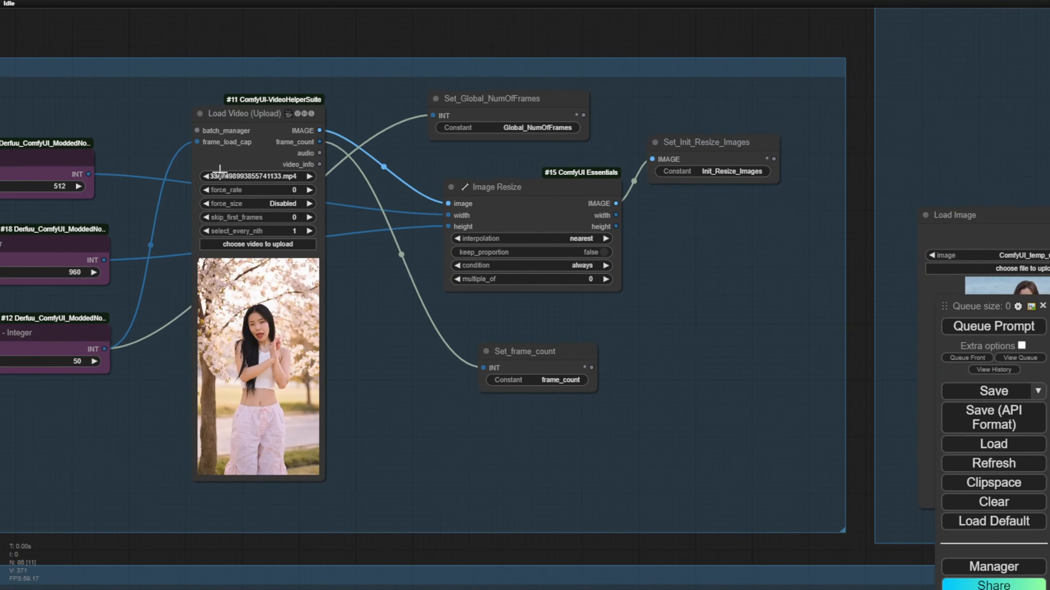
{"action": "scroll", "coordinate": [219, 169], "scroll_direction": "down", "scroll_amount": 5}
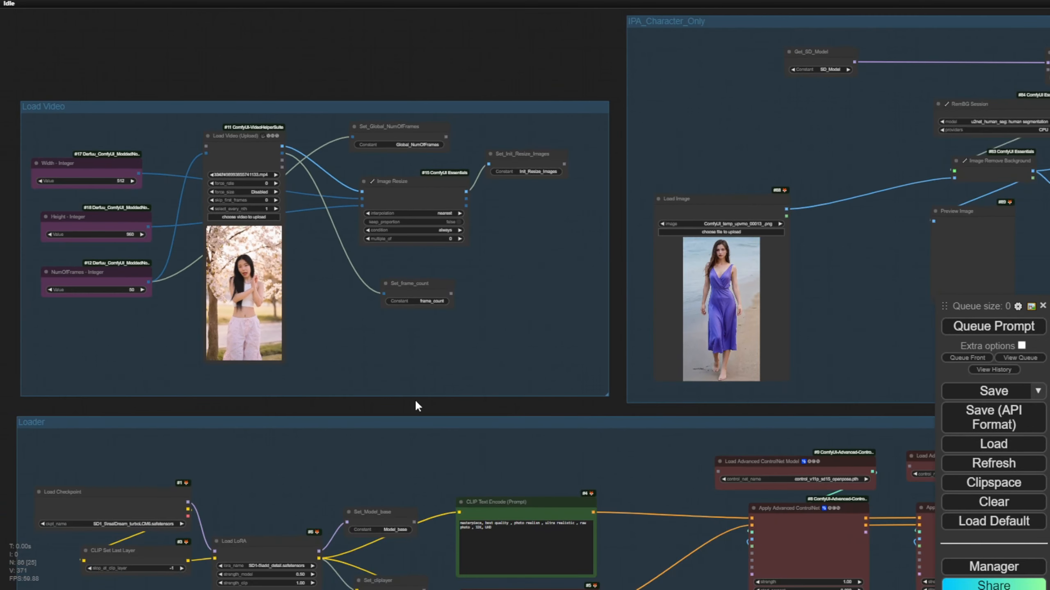
{"action": "left_click_drag", "start_coordinate": [416, 403], "coordinate": [406, 188]}
{"action": "scroll", "coordinate": [393, 258], "scroll_direction": "up", "scroll_amount": 7}
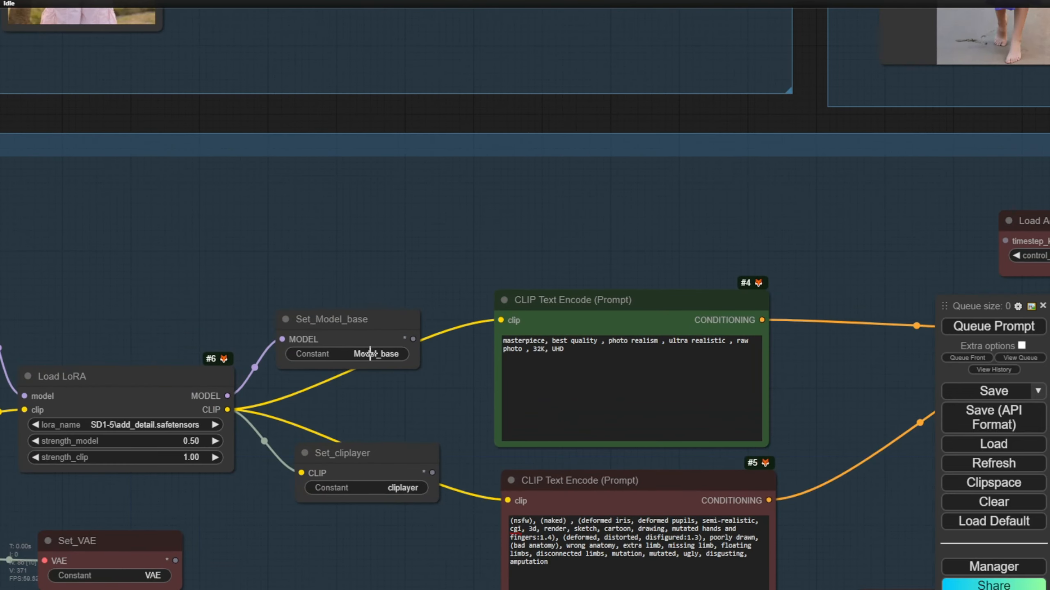
{"action": "scroll", "coordinate": [615, 215], "scroll_direction": "down", "scroll_amount": 7}
{"action": "left_click_drag", "start_coordinate": [712, 156], "coordinate": [307, 575]}
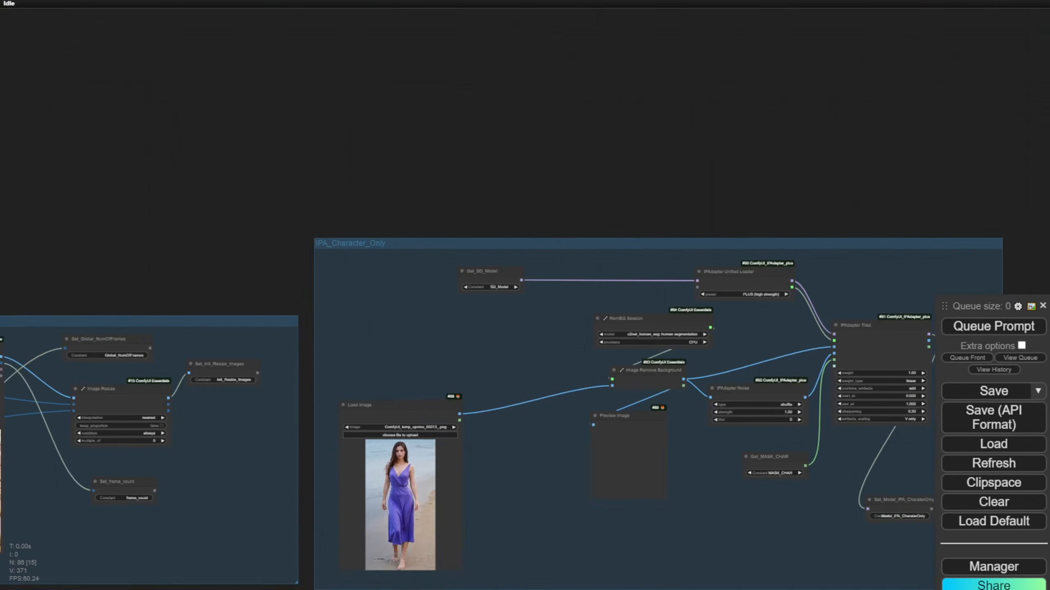
{"action": "scroll", "coordinate": [436, 323], "scroll_direction": "up", "scroll_amount": 6}
{"action": "left_click", "coordinate": [301, 305]}
{"action": "mouse_move", "coordinate": [301, 304]}
{"action": "left_mouse_down"}
{"action": "mouse_move", "coordinate": [300, 350]}
{"action": "mouse_move", "coordinate": [308, 285]}
{"action": "left_mouse_up"}
Place Load Image under Get_Model_base and stack RemBG Session, Image Remove Background and Preview Image in a column beside it.
{"action": "left_click_drag", "start_coordinate": [336, 483], "coordinate": [331, 340]}
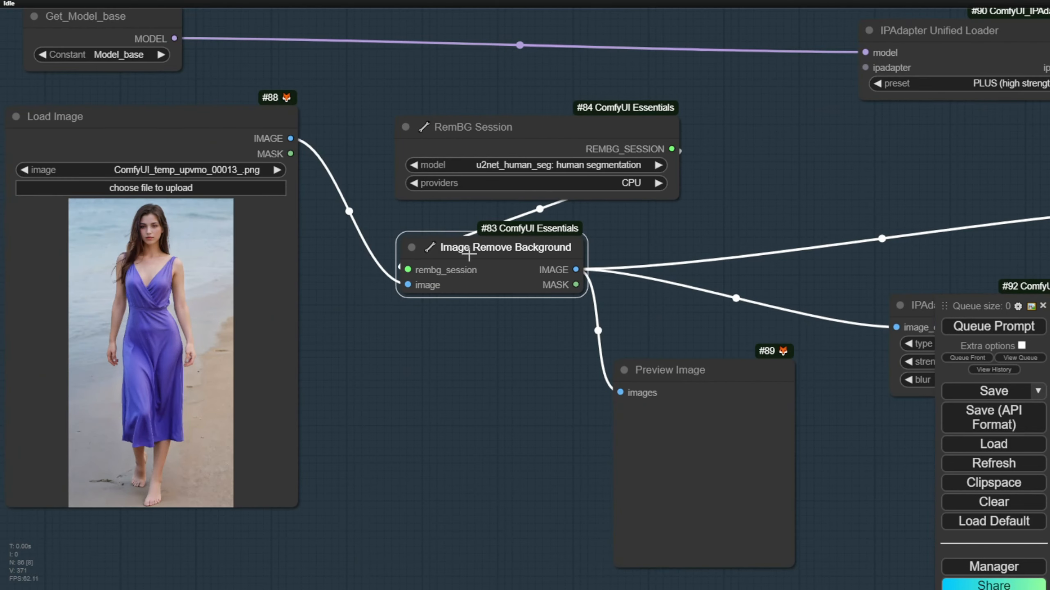
{"action": "left_click_drag", "start_coordinate": [638, 361], "coordinate": [428, 341]}
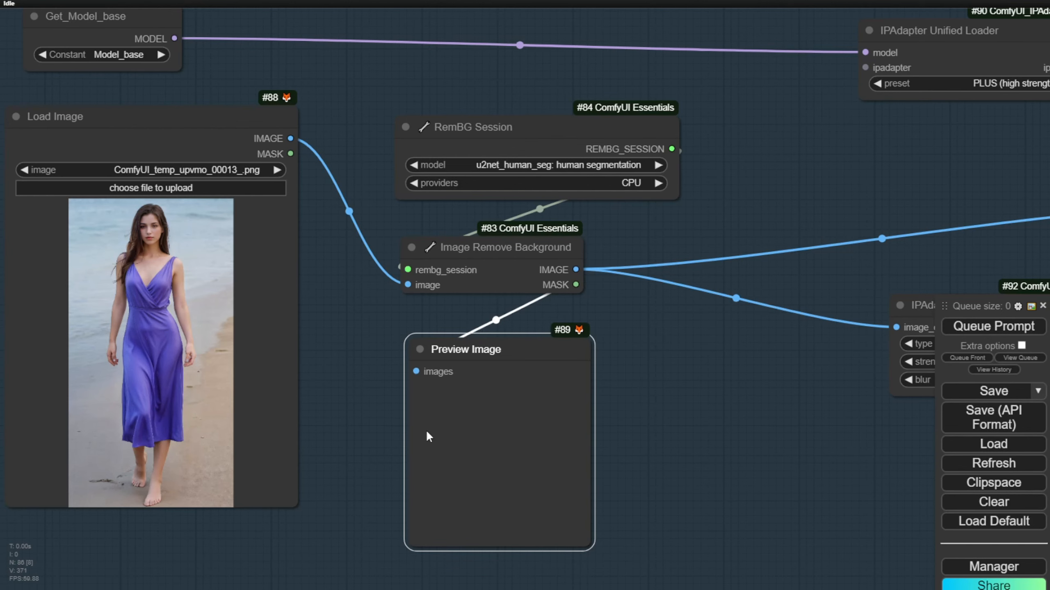
Move IPAdapter Noise, Get_MASK_CHAR, IPAdapter Tiled, IPAdapter Unified Loader and Set_Model_IPA_CharaterOnly closer to the background removal nodes.
{"action": "scroll", "coordinate": [635, 409], "scroll_direction": "down", "scroll_amount": 3}
{"action": "left_click_drag", "start_coordinate": [722, 425], "coordinate": [295, 367]}
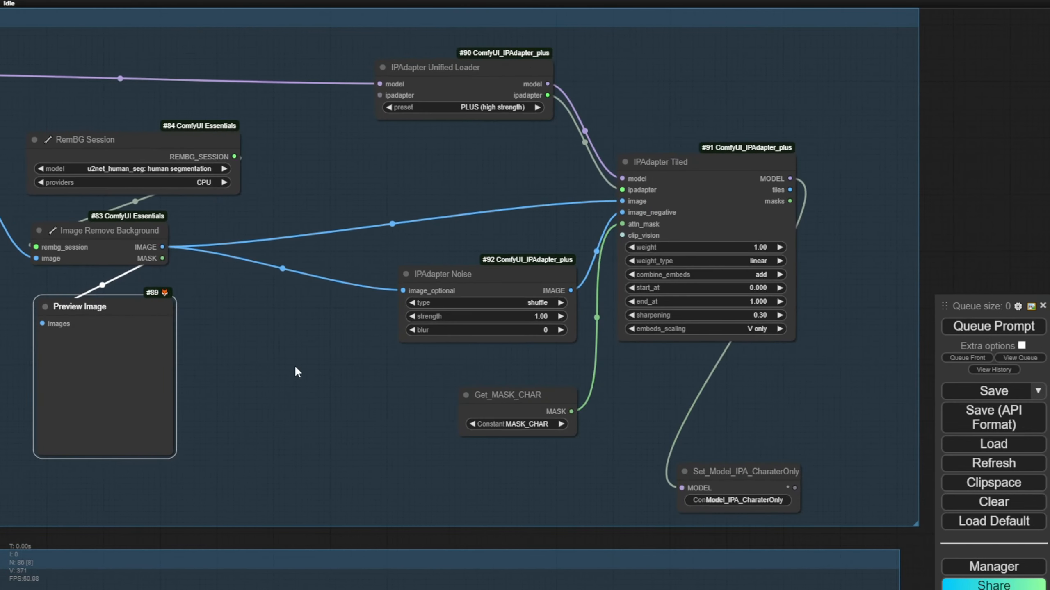
{"action": "left_click_drag", "start_coordinate": [547, 272], "coordinate": [352, 263]}
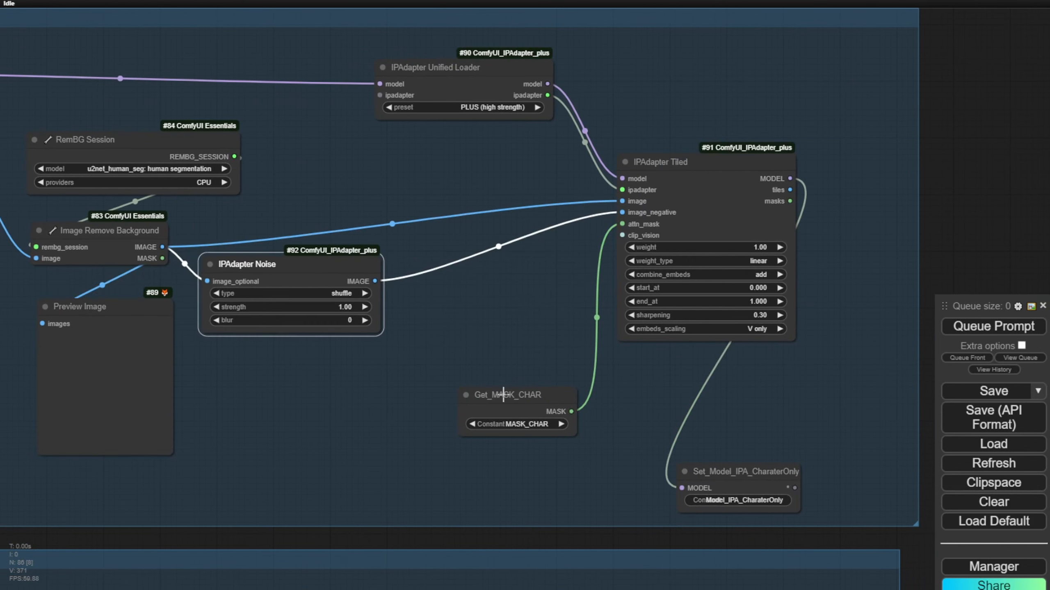
{"action": "left_click_drag", "start_coordinate": [503, 394], "coordinate": [254, 377]}
{"action": "left_click_drag", "start_coordinate": [678, 173], "coordinate": [478, 198]}
{"action": "left_click_drag", "start_coordinate": [445, 82], "coordinate": [208, 65]}
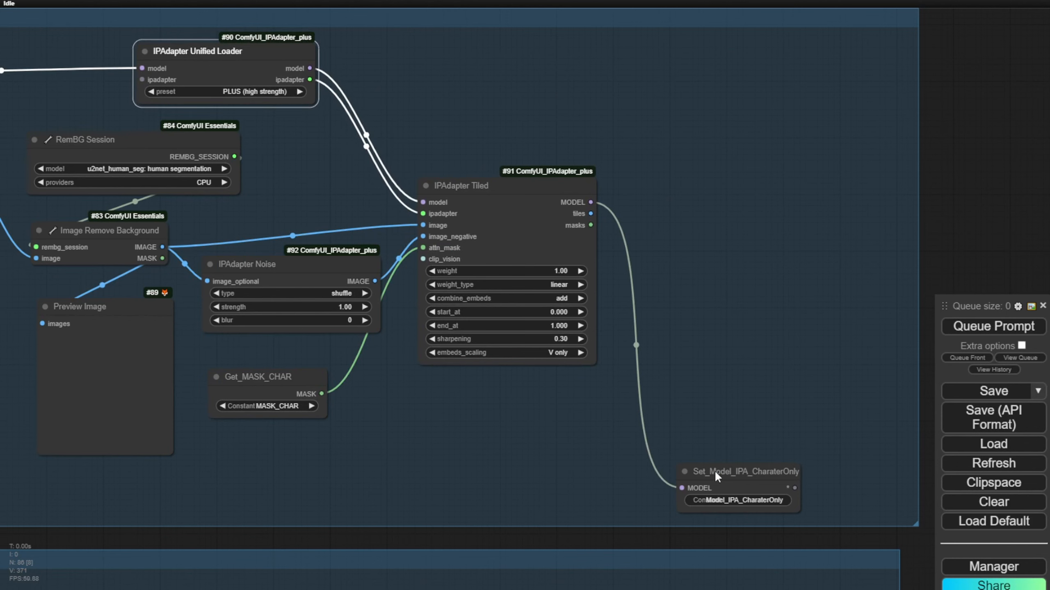
{"action": "left_click_drag", "start_coordinate": [717, 476], "coordinate": [517, 423]}
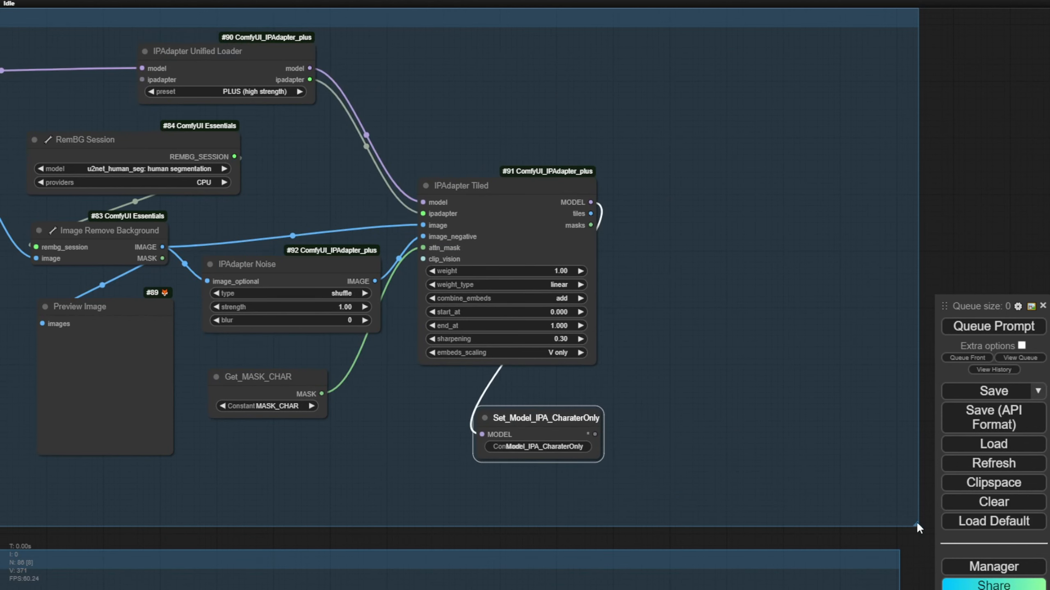
Make the IPA_Character_Only group slightly narrower and shift Load Image closer to the RemBG Session node.
{"action": "left_click_drag", "start_coordinate": [916, 525], "coordinate": [896, 524]}
{"action": "left_click", "coordinate": [755, 393]}
{"action": "scroll", "coordinate": [740, 389], "scroll_direction": "down", "scroll_amount": 4}
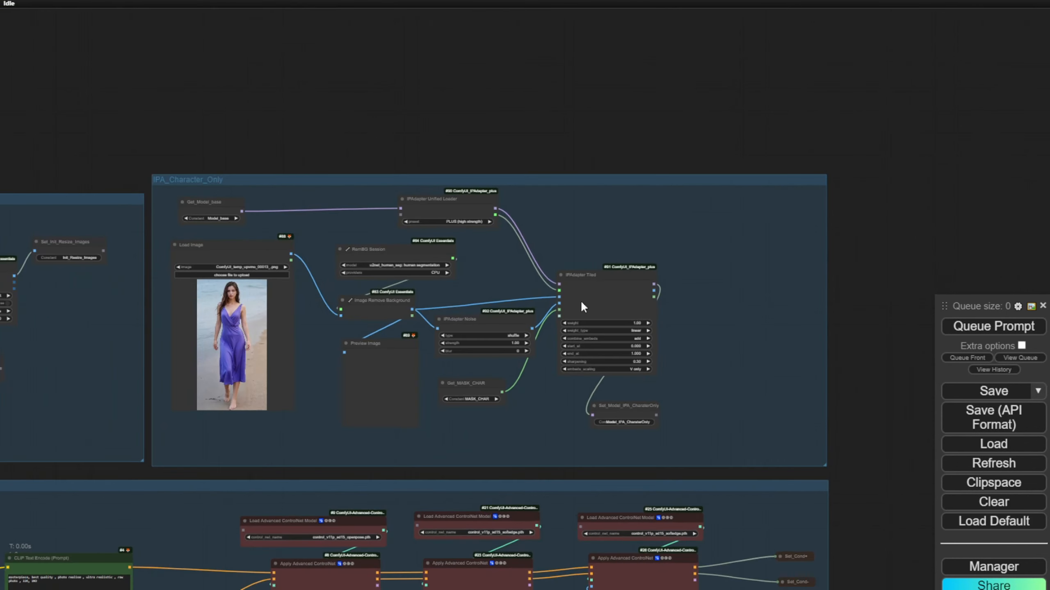
{"action": "left_click_drag", "start_coordinate": [270, 255], "coordinate": [296, 266]}
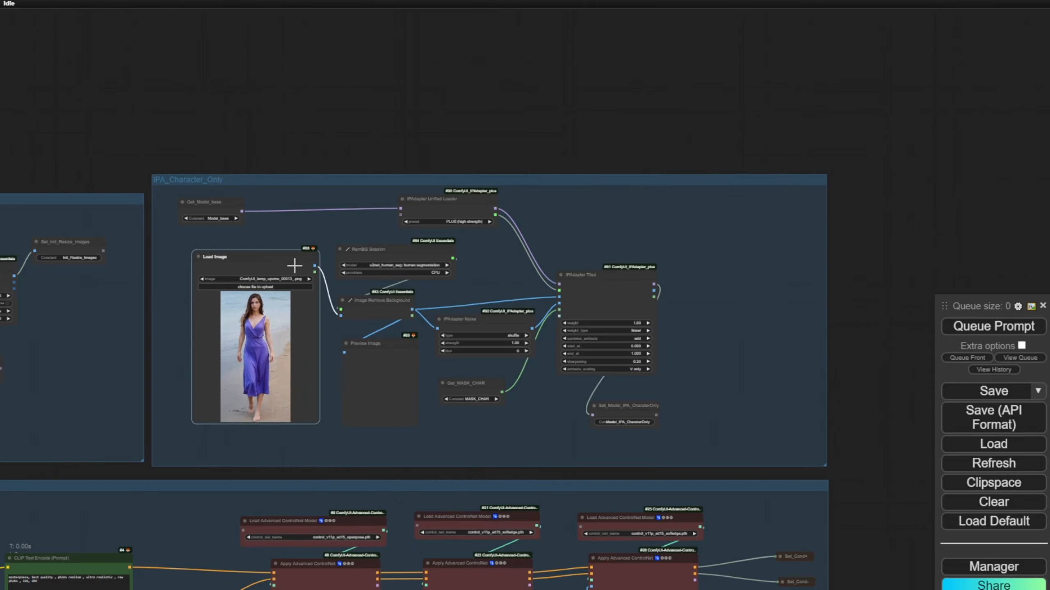
In AnimateDiff Prepare, move Context Options below Apply AnimateDiff Model and shift Load AnimateDiff Model and Sample Settings down.
{"action": "scroll", "coordinate": [649, 389], "scroll_direction": "up", "scroll_amount": 10}
{"action": "scroll", "coordinate": [341, 316], "scroll_direction": "down", "scroll_amount": 8}
{"action": "scroll", "coordinate": [342, 317], "scroll_direction": "down", "scroll_amount": 5}
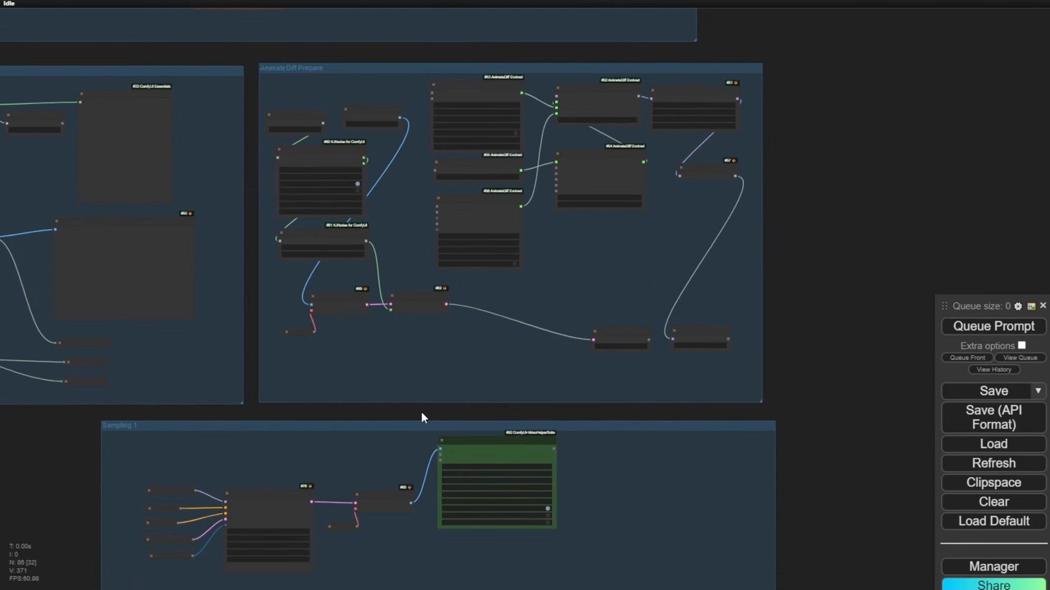
{"action": "left_click_drag", "start_coordinate": [571, 280], "coordinate": [565, 408]}
{"action": "scroll", "coordinate": [565, 407], "scroll_direction": "up", "scroll_amount": 4}
{"action": "left_click_drag", "start_coordinate": [418, 121], "coordinate": [584, 339]}
{"action": "left_click_drag", "start_coordinate": [445, 183], "coordinate": [481, 286]}
Add a Get node in AnimateDiff Prepare, set it to Model_IPA_CharaterOnly and connect its output to Use Evolved Sampling's model input.
{"action": "double_click", "coordinate": [354, 230]}
{"action": "left_click", "coordinate": [360, 297]}
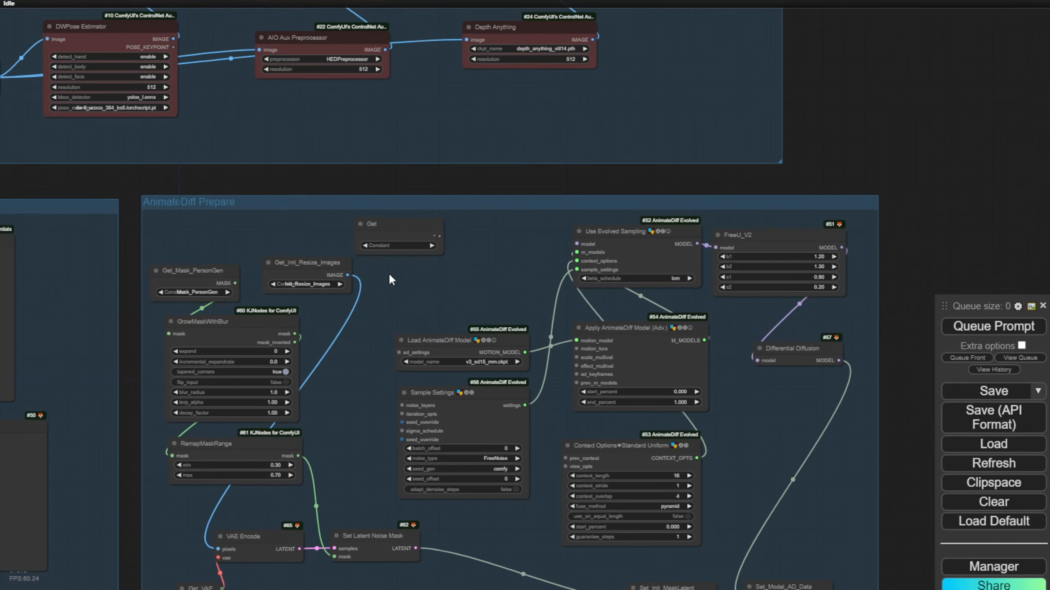
{"action": "scroll", "coordinate": [422, 244], "scroll_direction": "up", "scroll_amount": 5}
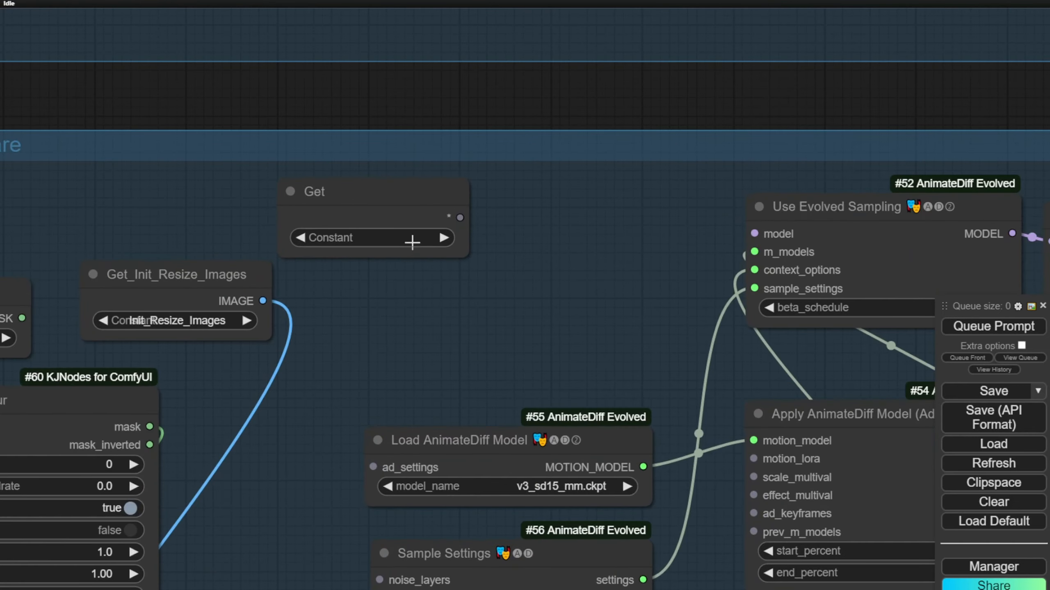
{"action": "left_click", "coordinate": [412, 240]}
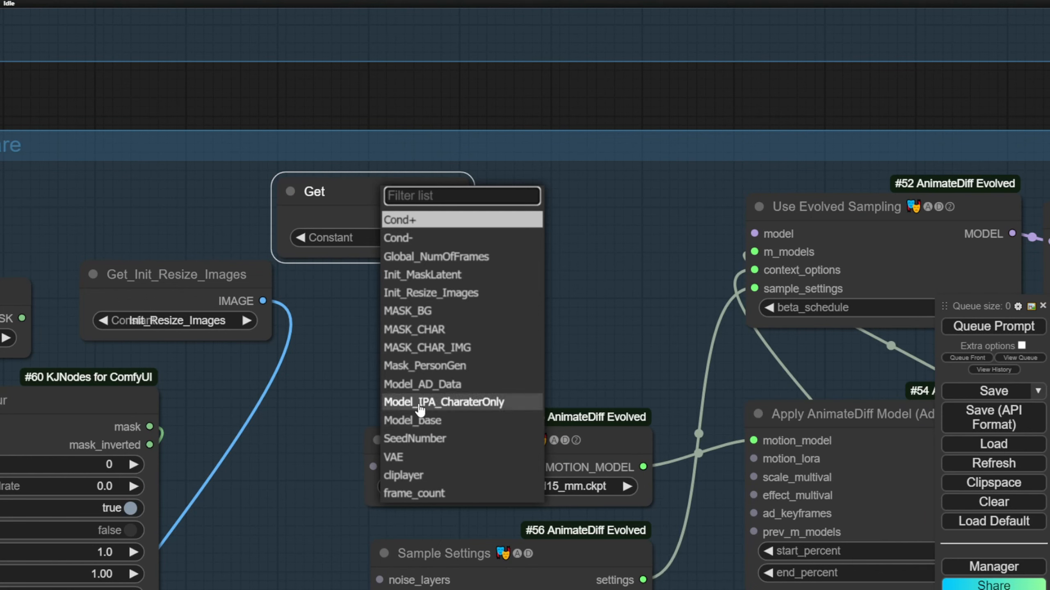
{"action": "left_click", "coordinate": [496, 407]}
{"action": "left_click_drag", "start_coordinate": [460, 218], "coordinate": [754, 234]}
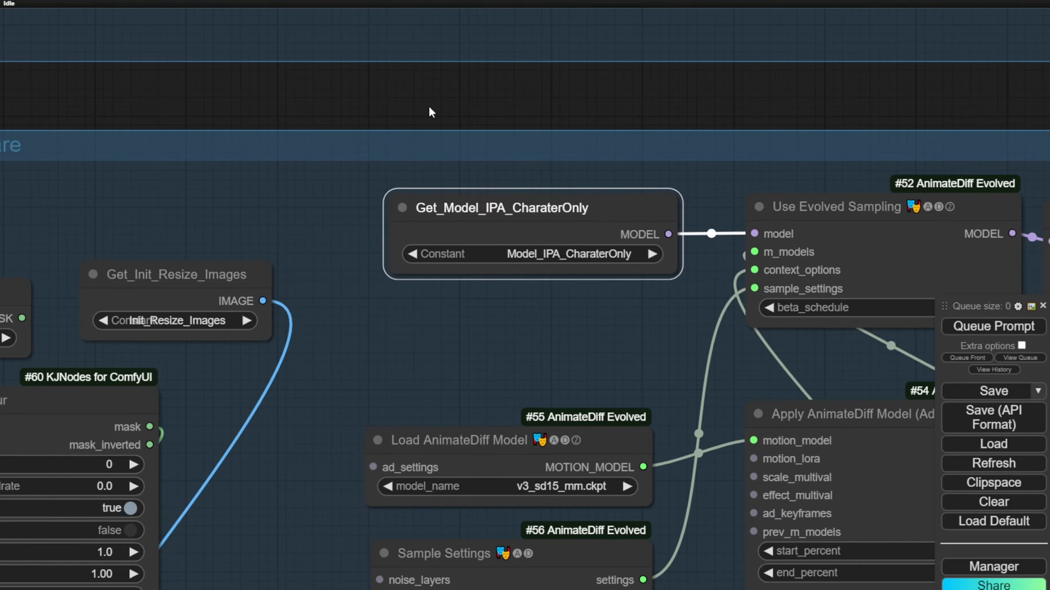
In IPA_Character_Only, move IPAdapter Tiled closer to IPAdapter Unified Loader and place Set_Model_IPA_CharaterOnly below and to the right of it.
{"action": "scroll", "coordinate": [412, 96], "scroll_direction": "down", "scroll_amount": 10}
{"action": "scroll", "coordinate": [431, 206], "scroll_direction": "up", "scroll_amount": 5}
{"action": "scroll", "coordinate": [367, 187], "scroll_direction": "up", "scroll_amount": 3}
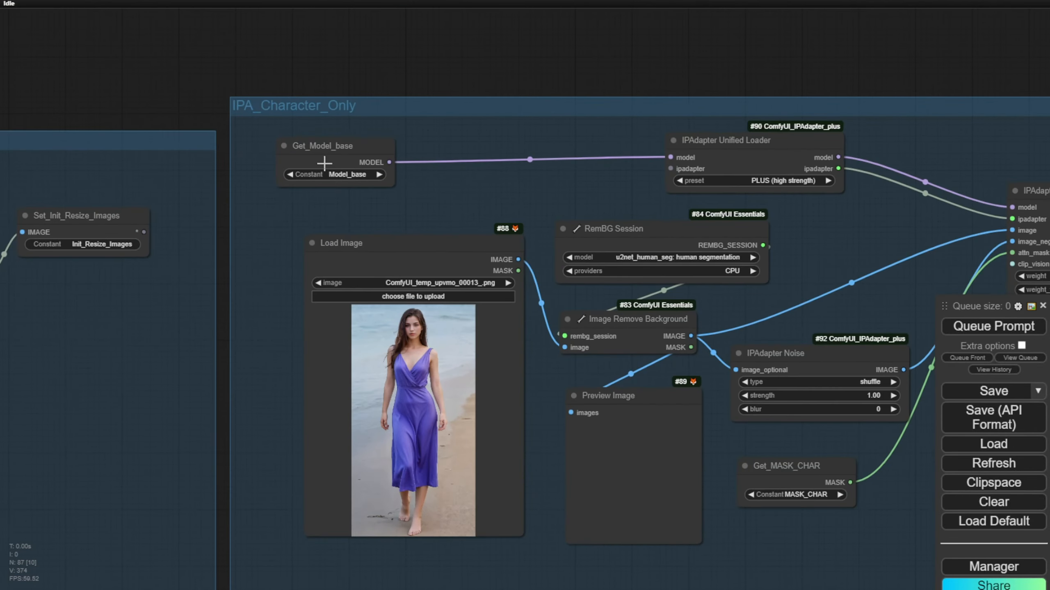
{"action": "left_click_drag", "start_coordinate": [559, 188], "coordinate": [189, 133]}
{"action": "left_click_drag", "start_coordinate": [669, 142], "coordinate": [613, 155]}
{"action": "left_click_drag", "start_coordinate": [723, 413], "coordinate": [599, 356]}
{"action": "left_click_drag", "start_coordinate": [750, 413], "coordinate": [612, 353]}
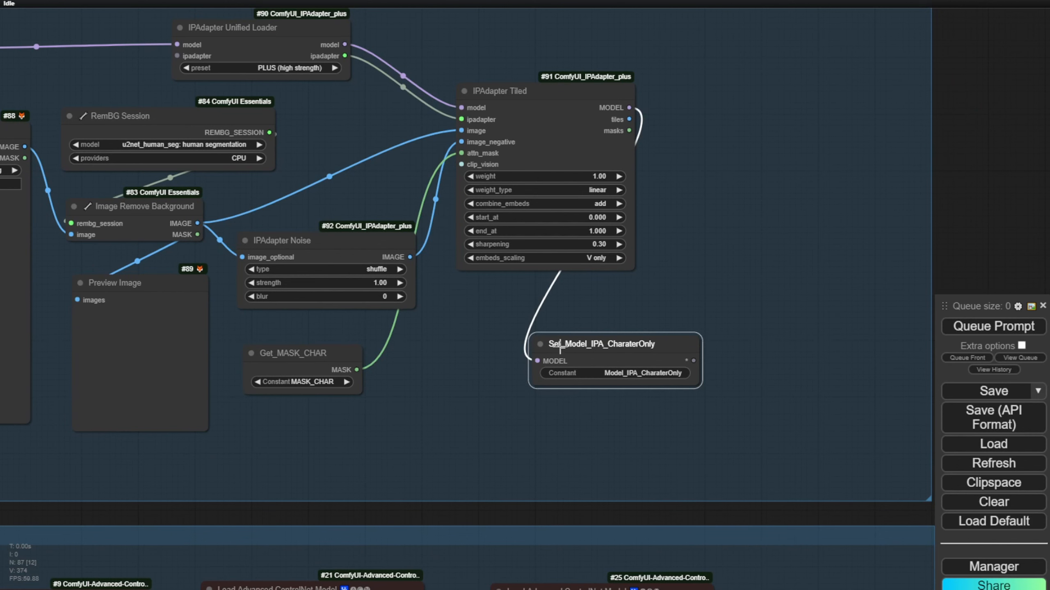
{"action": "scroll", "coordinate": [377, 408], "scroll_direction": "down", "scroll_amount": 3}
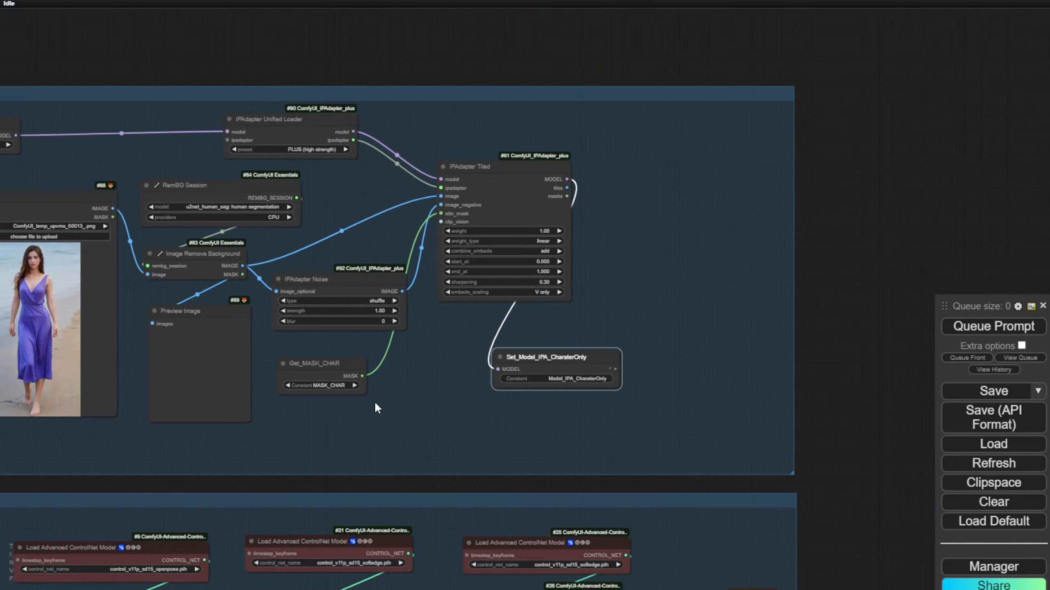
{"action": "left_click_drag", "start_coordinate": [531, 373], "coordinate": [624, 377]}
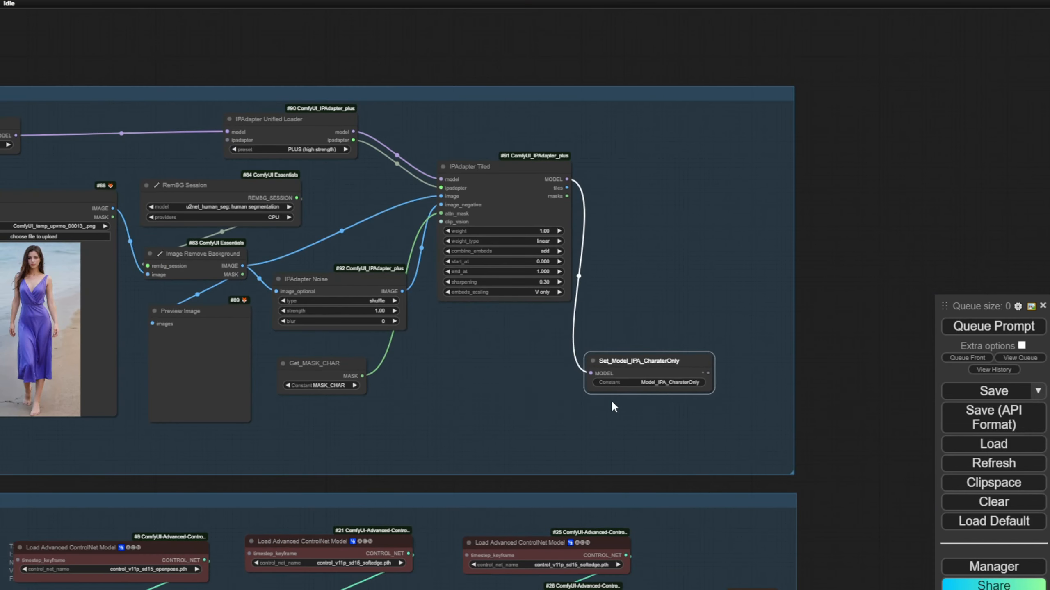
{"action": "left_click_drag", "start_coordinate": [532, 411], "coordinate": [739, 328]}
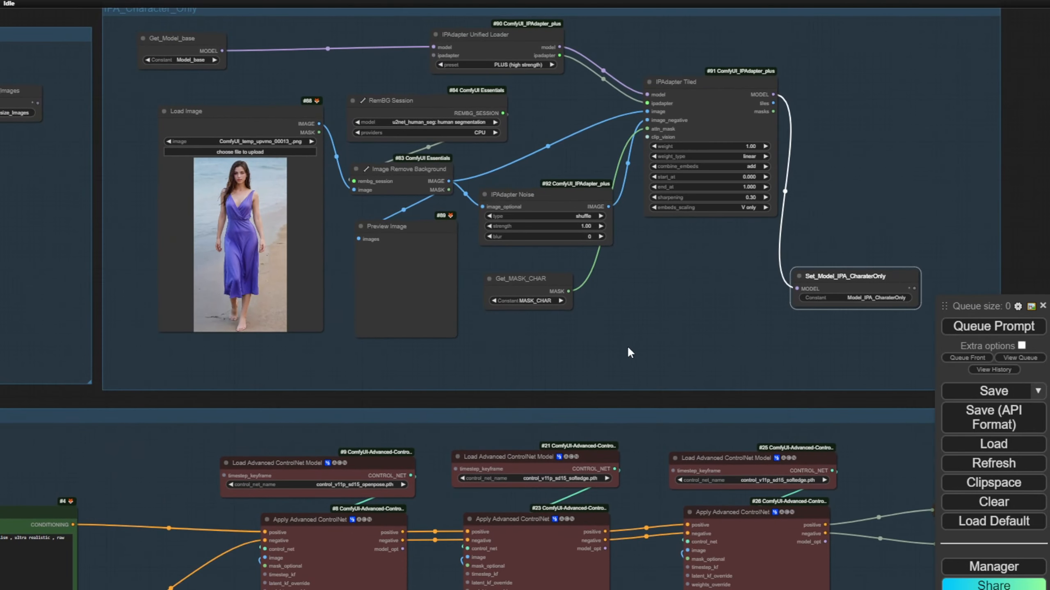
In COCO SEGs, remove the bypass from Preview Image and set the group's nodes to Never.
{"action": "left_click_drag", "start_coordinate": [602, 401], "coordinate": [591, 183]}
{"action": "scroll", "coordinate": [638, 161], "scroll_direction": "down", "scroll_amount": 4}
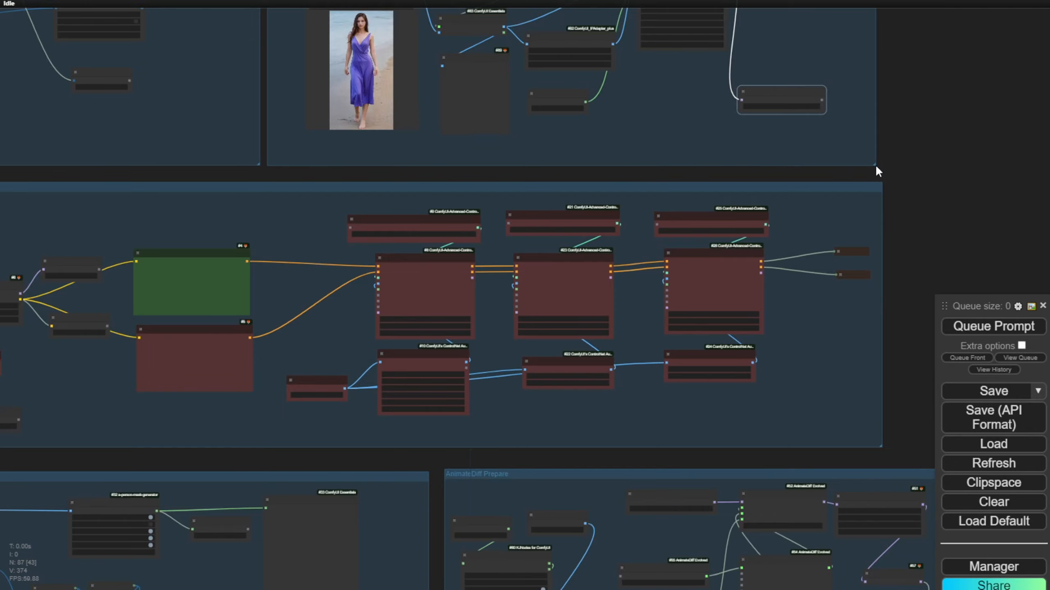
{"action": "left_click_drag", "start_coordinate": [921, 249], "coordinate": [988, 2]}
{"action": "scroll", "coordinate": [670, 229], "scroll_direction": "down", "scroll_amount": 4}
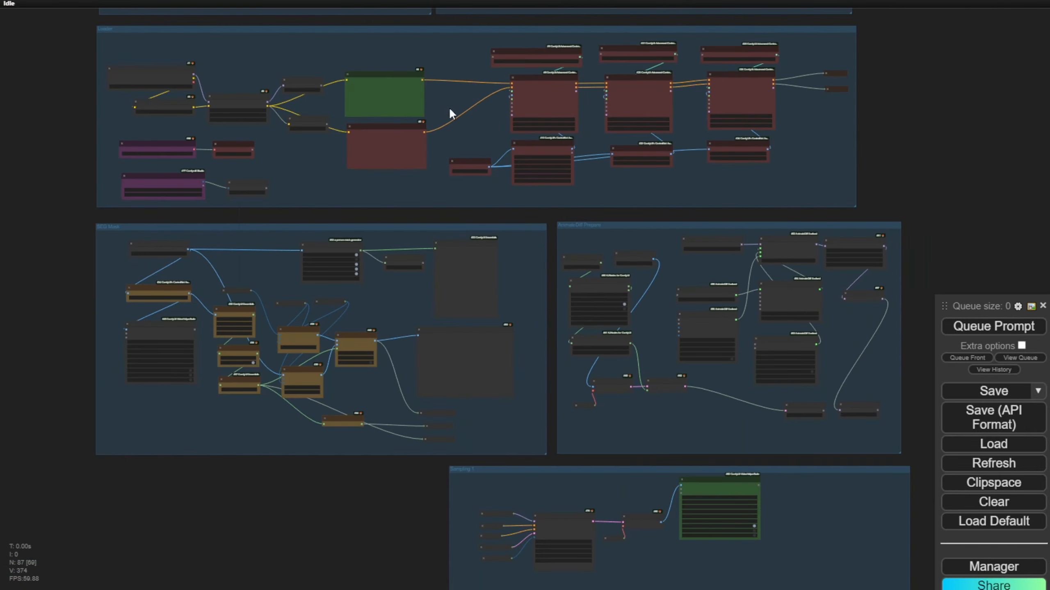
{"action": "scroll", "coordinate": [455, 245], "scroll_direction": "up", "scroll_amount": 5}
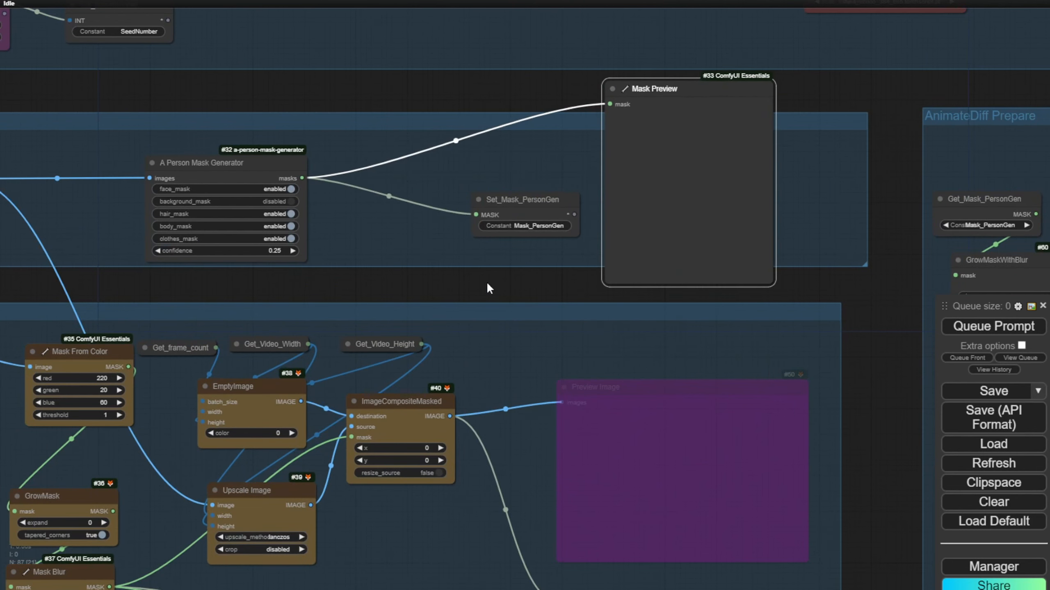
{"action": "scroll", "coordinate": [455, 276], "scroll_direction": "down", "scroll_amount": 4}
{"action": "left_click_drag", "start_coordinate": [291, 280], "coordinate": [482, 230]}
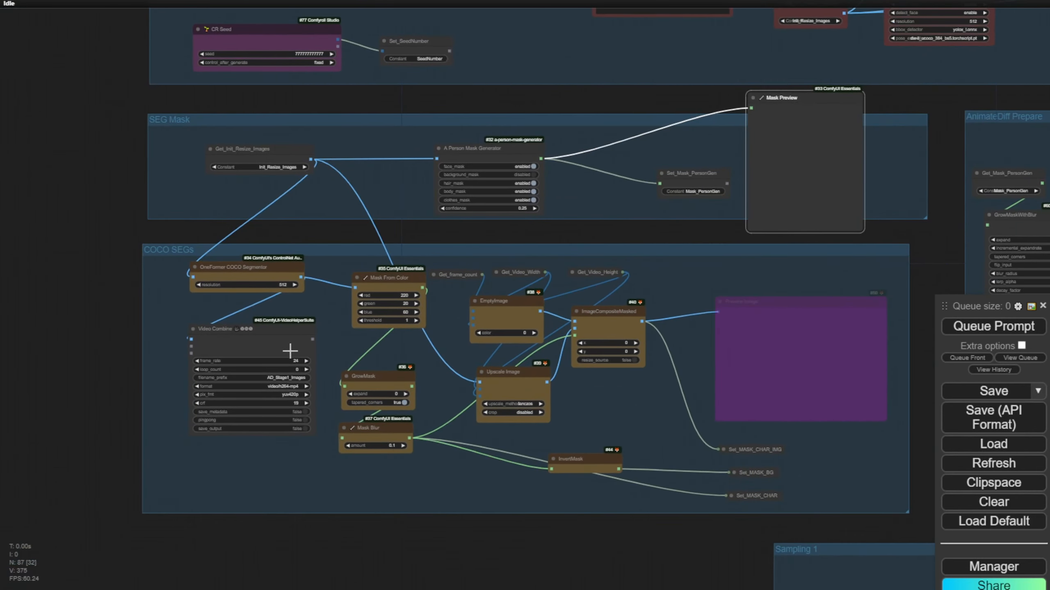
{"action": "right_click", "coordinate": [258, 480]}
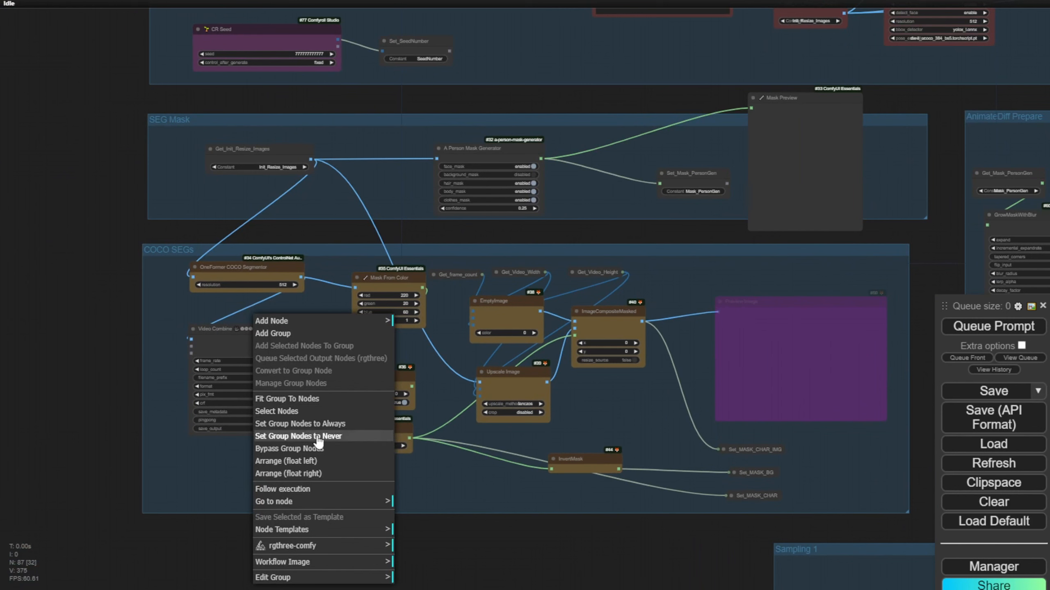
{"action": "right_click", "coordinate": [790, 314]}
{"action": "left_click", "coordinate": [816, 412]}
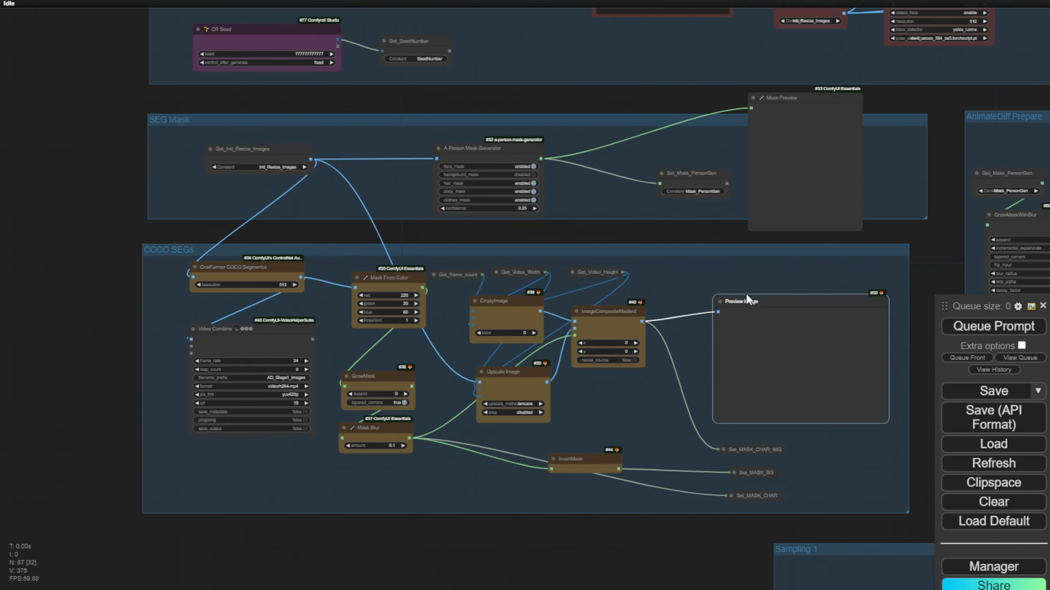
{"action": "right_click", "coordinate": [690, 268]}
{"action": "left_click", "coordinate": [740, 376]}
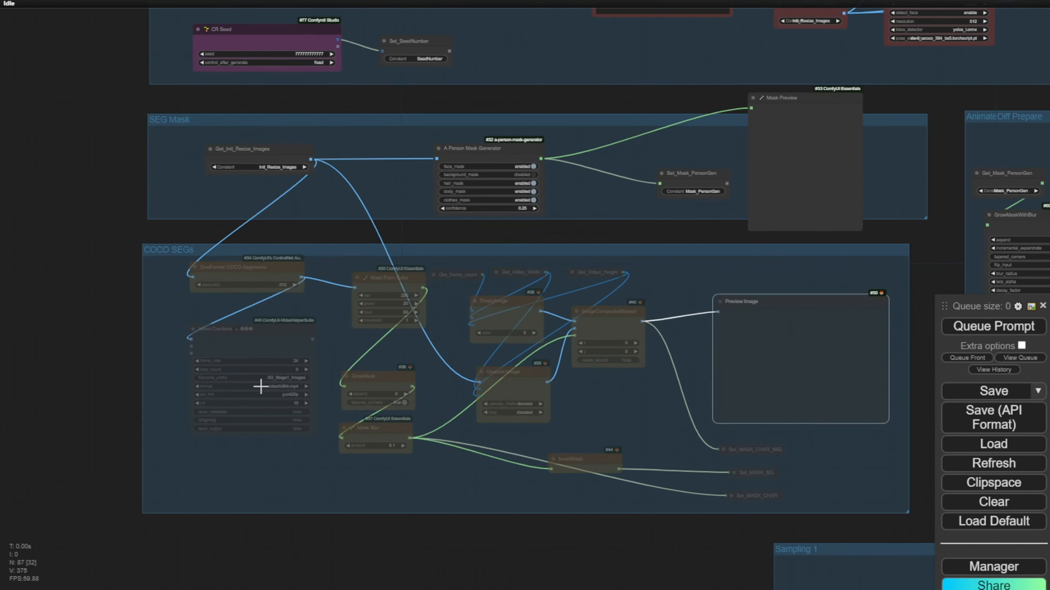
Queue the prompt to run the workflow with the COCO SEGs nodes disabled.
{"action": "left_click_drag", "start_coordinate": [406, 538], "coordinate": [284, 500]}
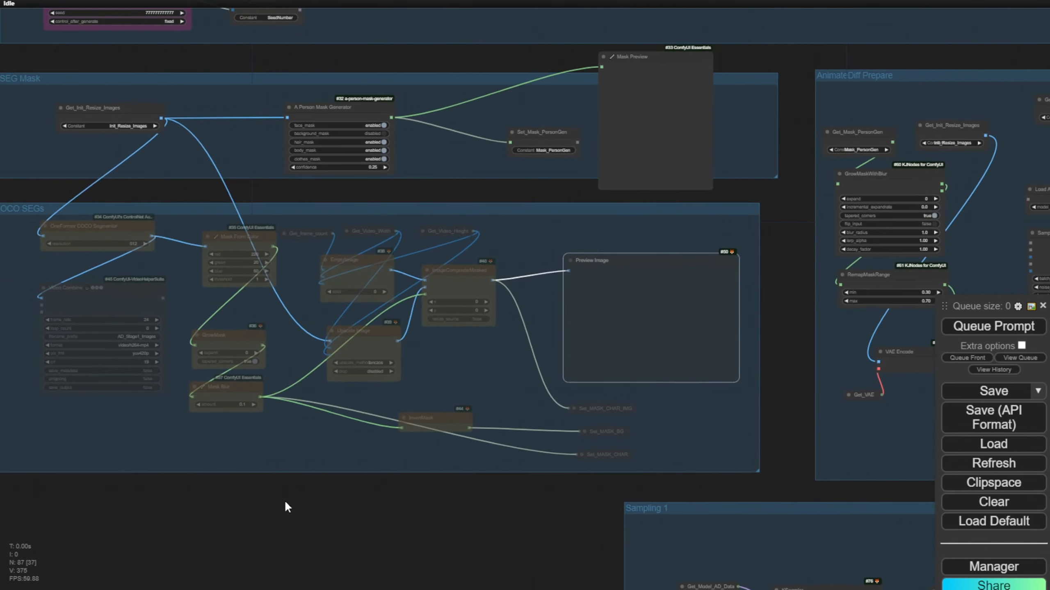
{"action": "left_click", "coordinate": [1006, 327]}
{"action": "scroll", "coordinate": [314, 536], "scroll_direction": "down", "scroll_amount": 5}
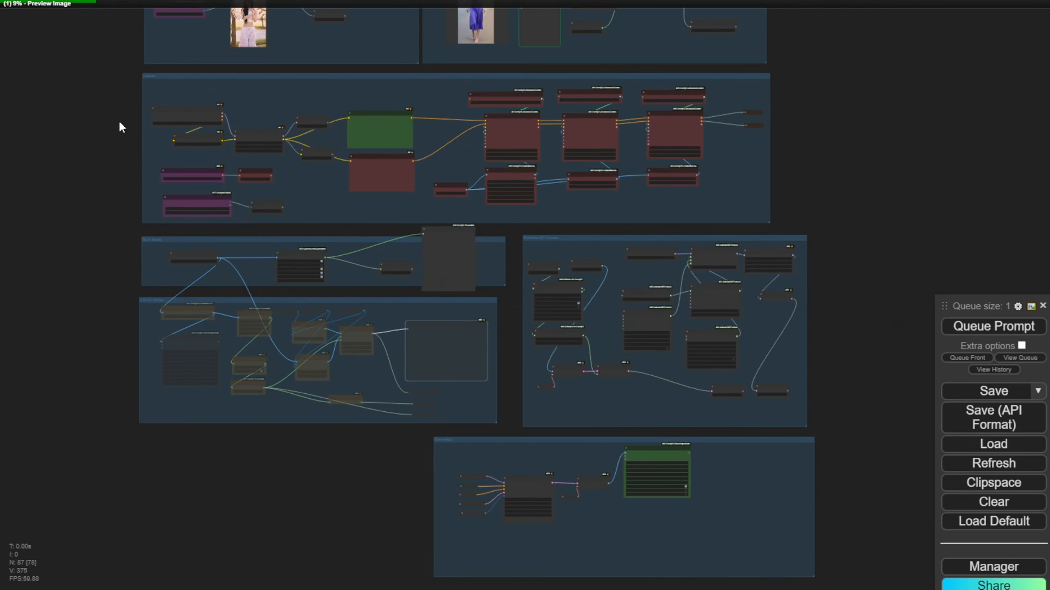
{"action": "left_click_drag", "start_coordinate": [120, 127], "coordinate": [108, 279]}
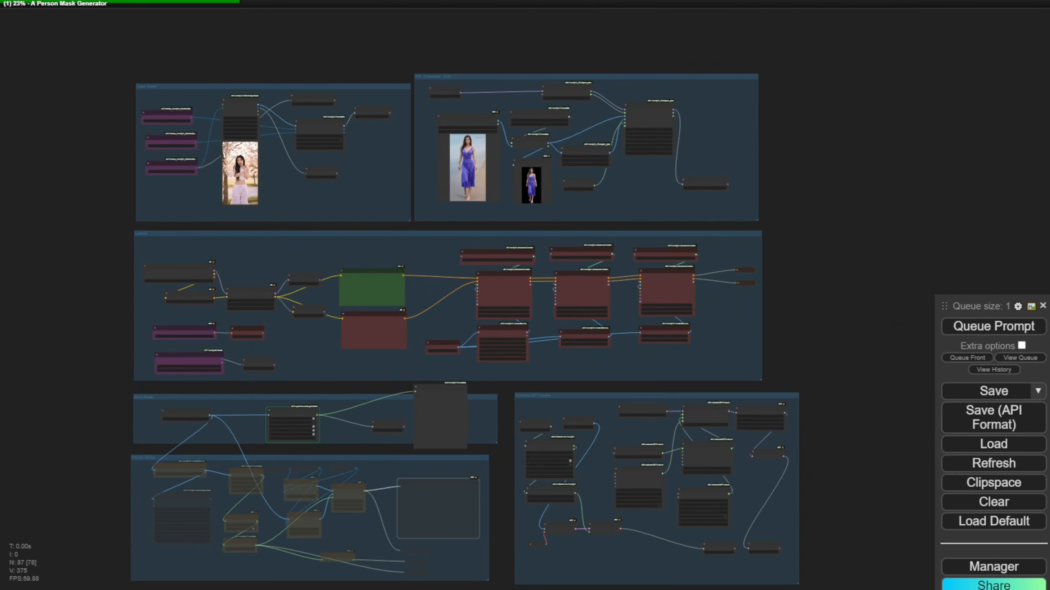
Examine the Get_Mask_PersonGen connection in IPA_Character_Only and the generated person masks in SEG Mask's Mask Preview.
{"action": "scroll", "coordinate": [324, 111], "scroll_direction": "up", "scroll_amount": 7}
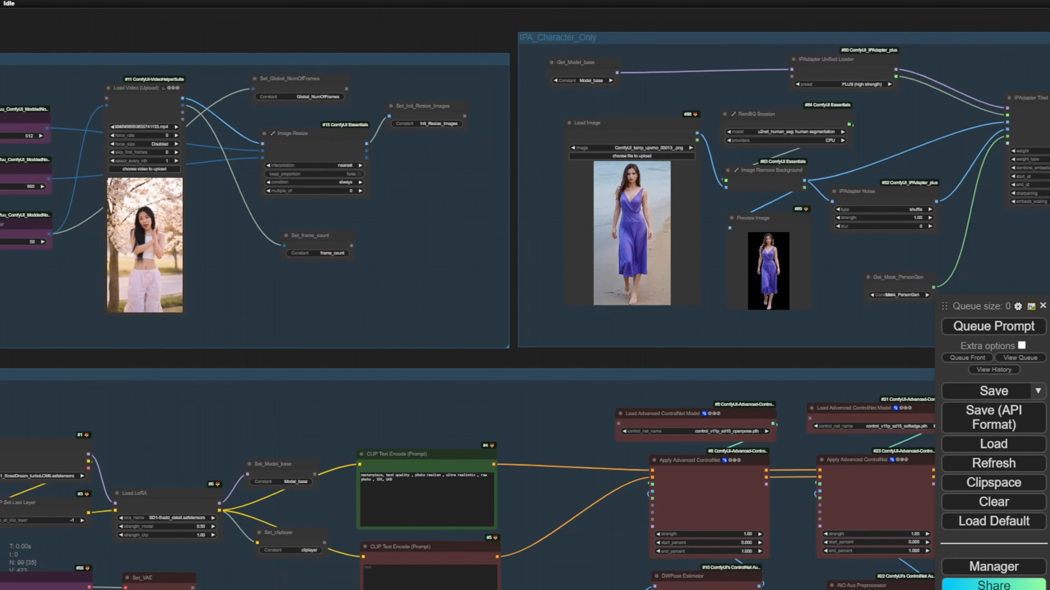
{"action": "scroll", "coordinate": [428, 353], "scroll_direction": "down", "scroll_amount": 3}
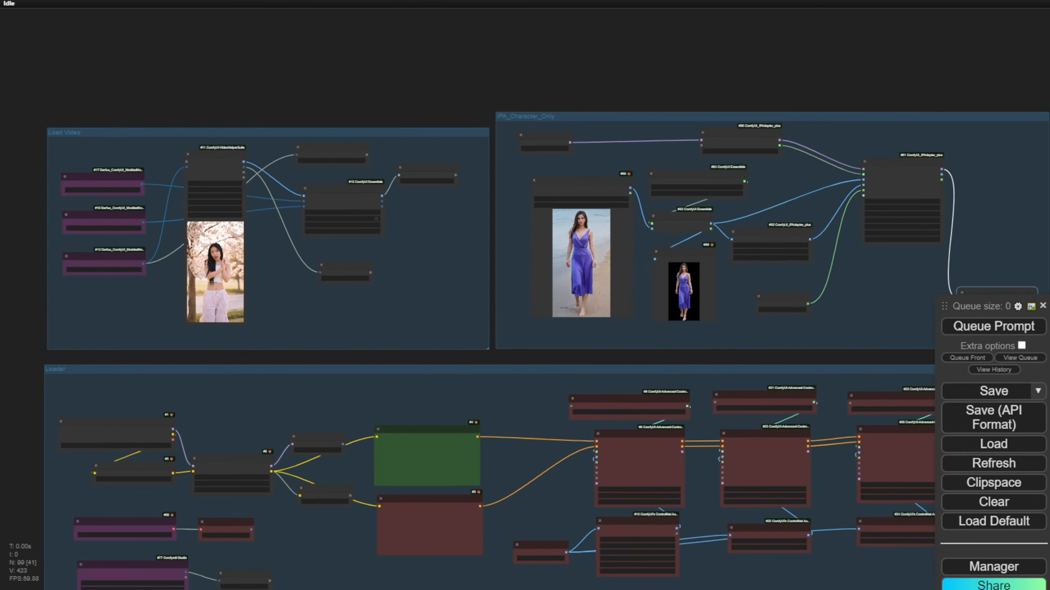
{"action": "scroll", "coordinate": [604, 241], "scroll_direction": "up", "scroll_amount": 10}
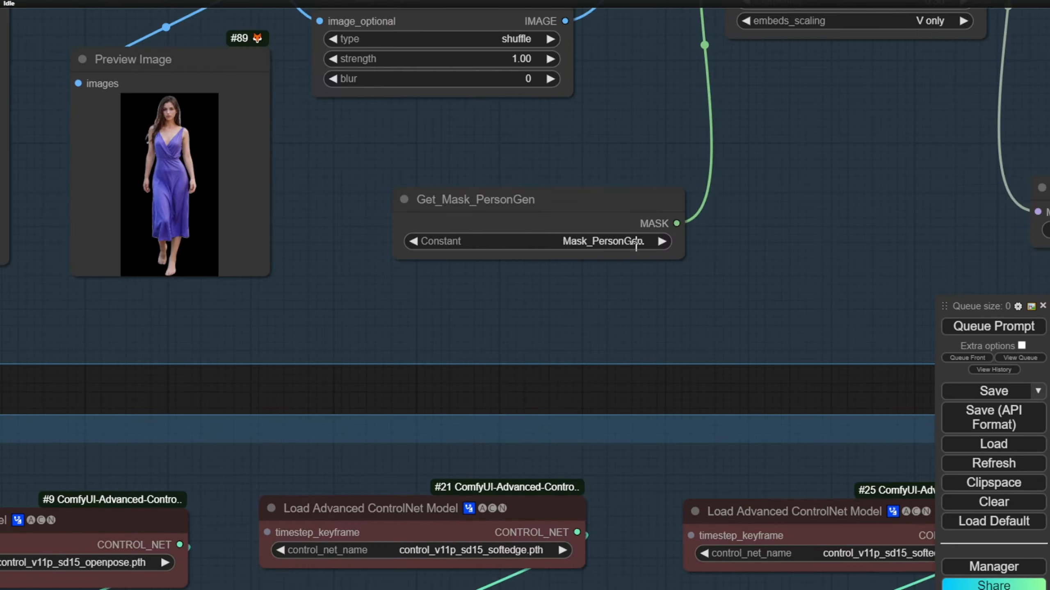
{"action": "scroll", "coordinate": [408, 302], "scroll_direction": "down", "scroll_amount": 8}
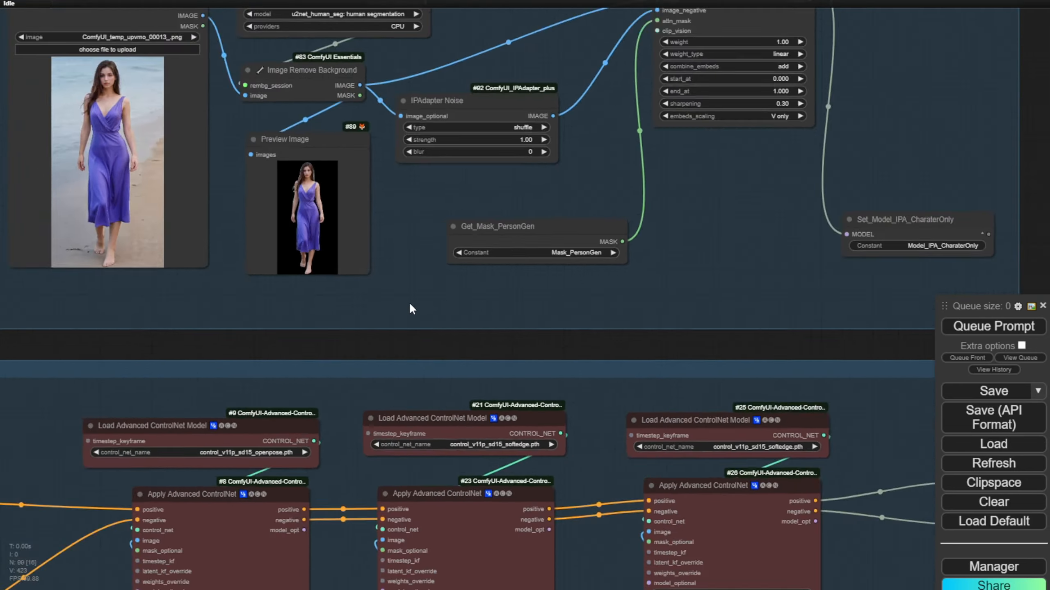
{"action": "left_click_drag", "start_coordinate": [280, 337], "coordinate": [454, 254]}
{"action": "scroll", "coordinate": [454, 261], "scroll_direction": "down", "scroll_amount": 5}
{"action": "left_click_drag", "start_coordinate": [826, 165], "coordinate": [701, 165]}
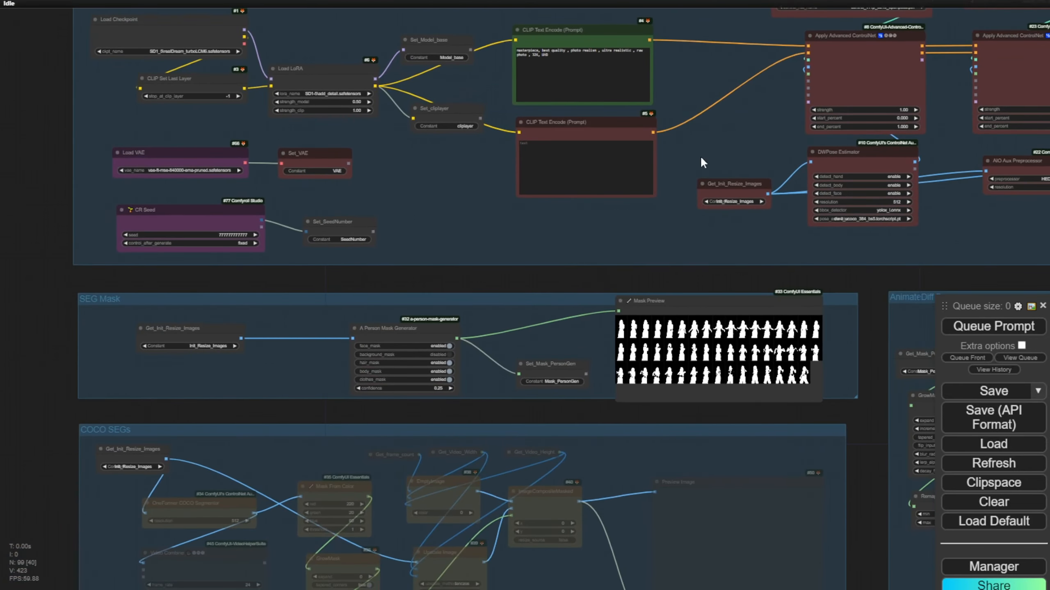
{"action": "scroll", "coordinate": [570, 240], "scroll_direction": "up", "scroll_amount": 3}
{"action": "scroll", "coordinate": [568, 232], "scroll_direction": "up", "scroll_amount": 4}
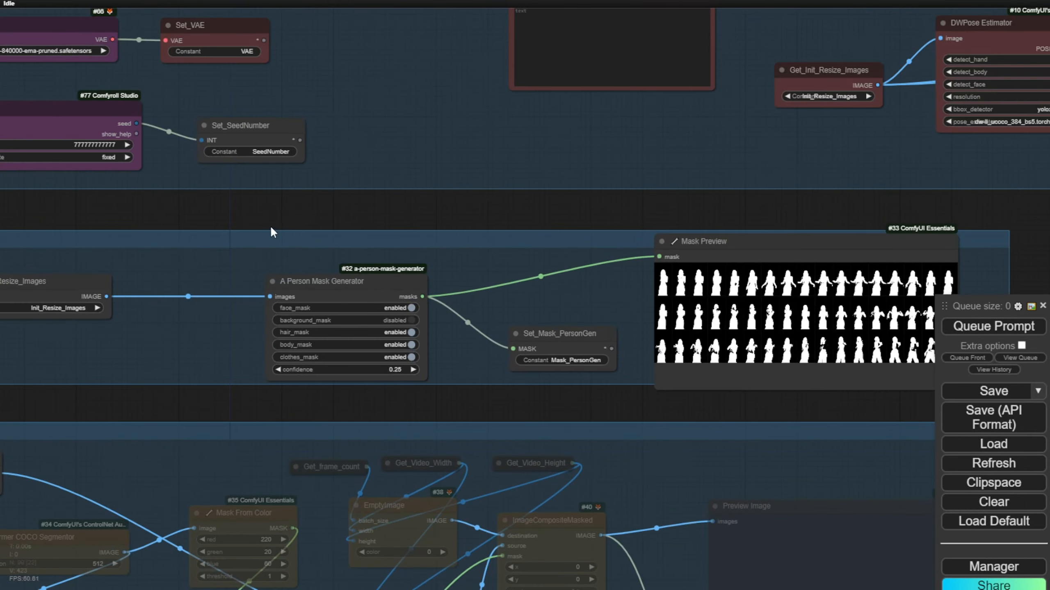
Shift the A Person Mask Generator node slightly up and to the left inside the SEG Mask group.
{"action": "left_click_drag", "start_coordinate": [271, 227], "coordinate": [381, 120]}
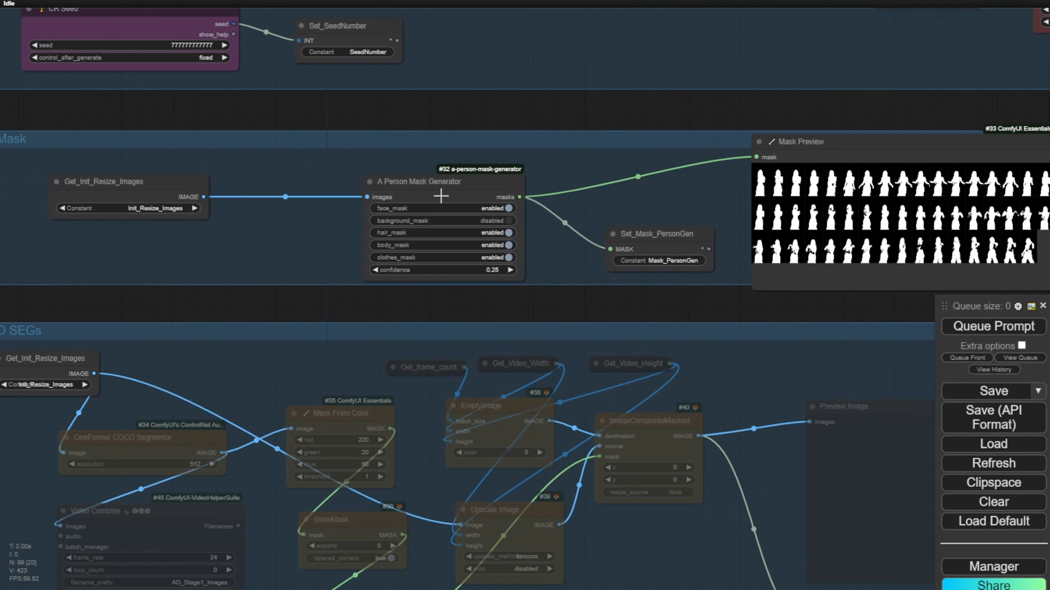
{"action": "left_click_drag", "start_coordinate": [441, 196], "coordinate": [429, 182]}
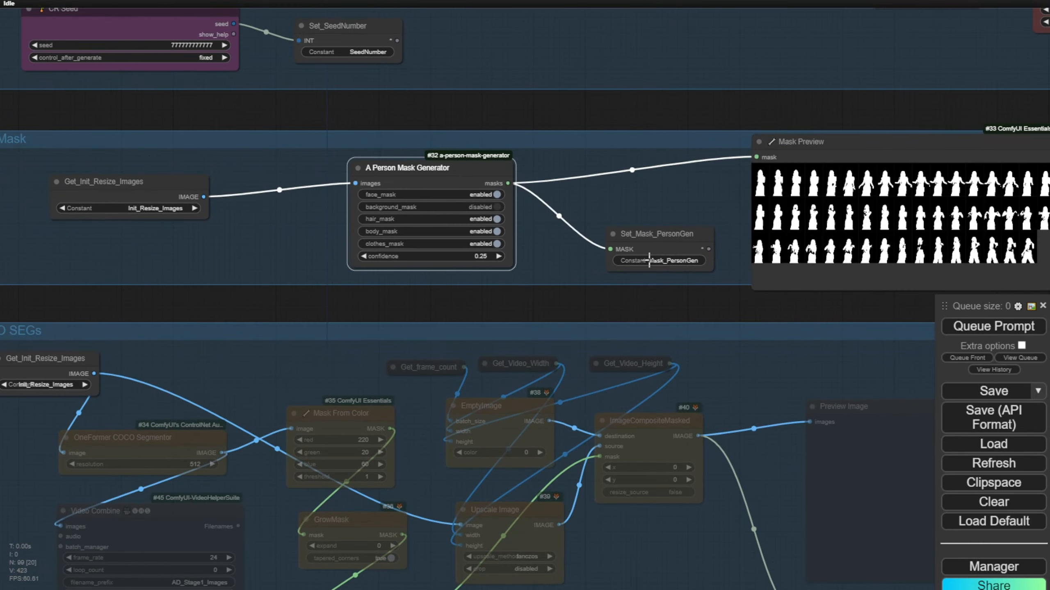
{"action": "scroll", "coordinate": [702, 260], "scroll_direction": "up", "scroll_amount": 4}
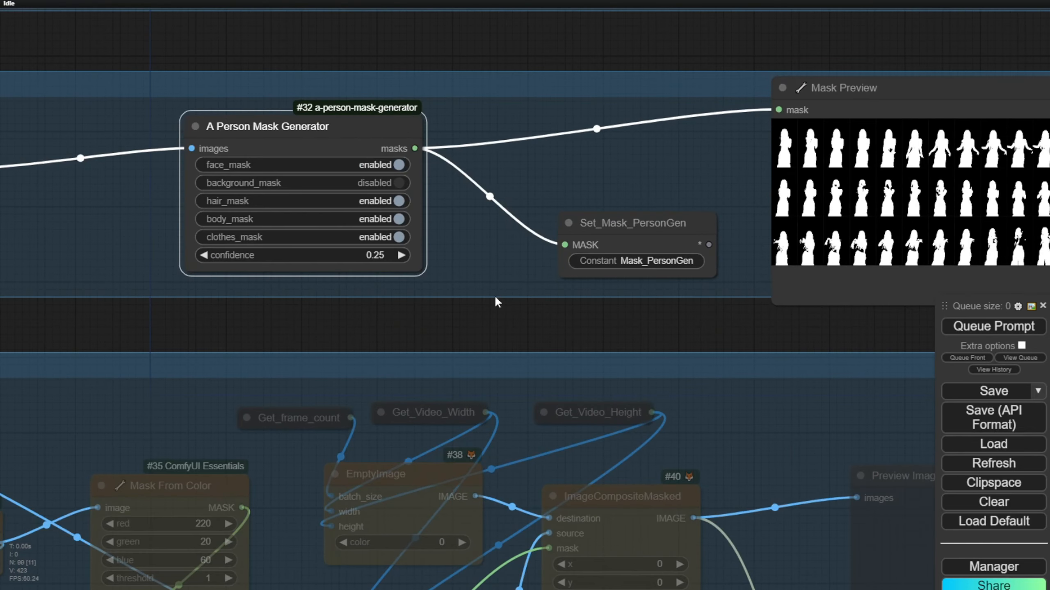
{"action": "scroll", "coordinate": [495, 296], "scroll_direction": "down", "scroll_amount": 11}
{"action": "scroll", "coordinate": [341, 320], "scroll_direction": "up", "scroll_amount": 3}
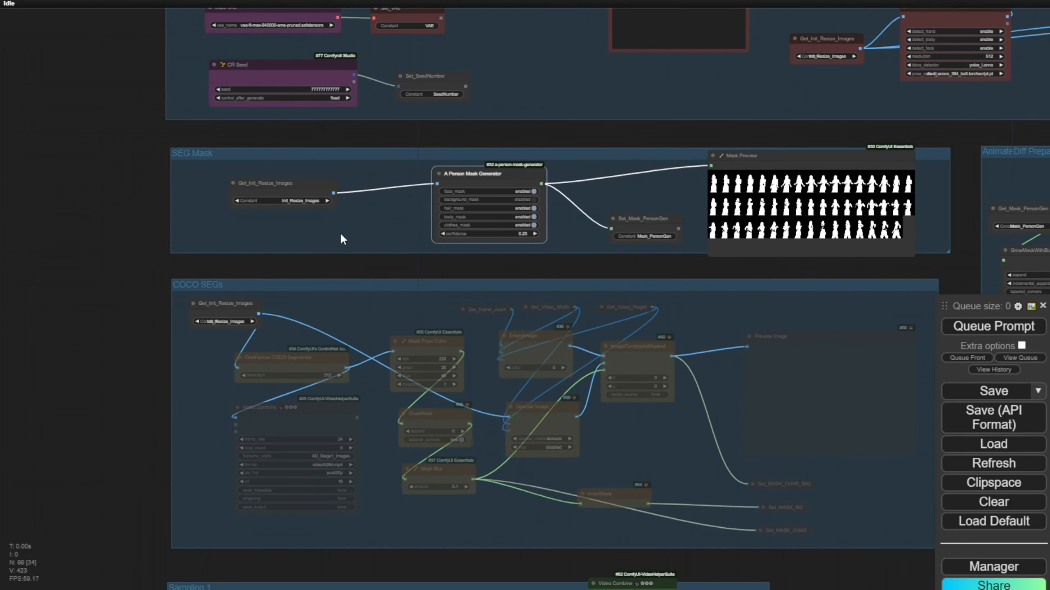
{"action": "left_click_drag", "start_coordinate": [309, 269], "coordinate": [299, 217]}
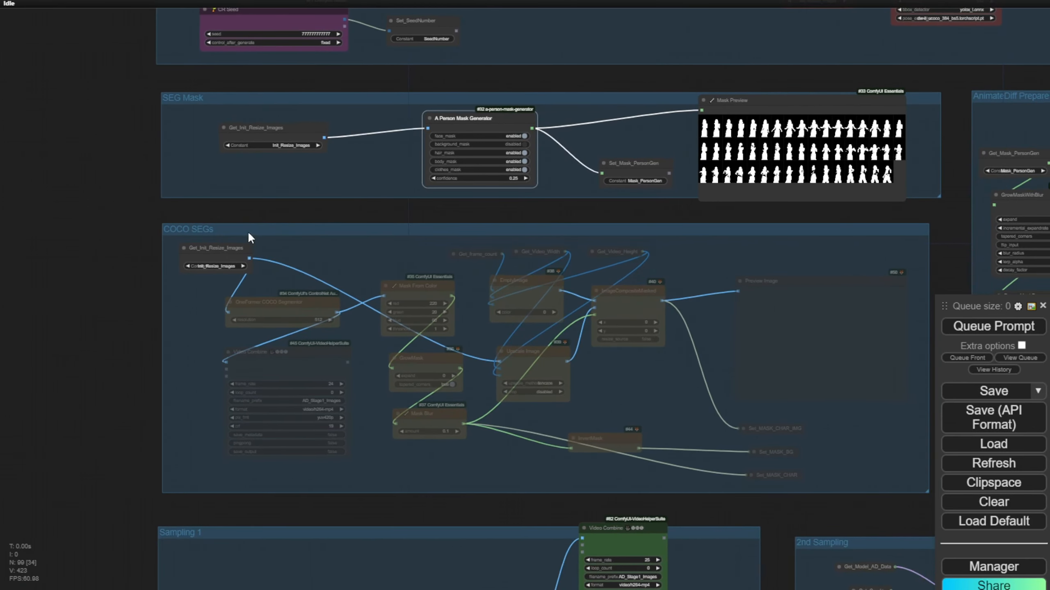
Set all nodes in the COCO SEGs group to Never, including its Get_Init_Resize_Images node.
{"action": "scroll", "coordinate": [338, 268], "scroll_direction": "up", "scroll_amount": 3}
{"action": "right_click", "coordinate": [344, 267]}
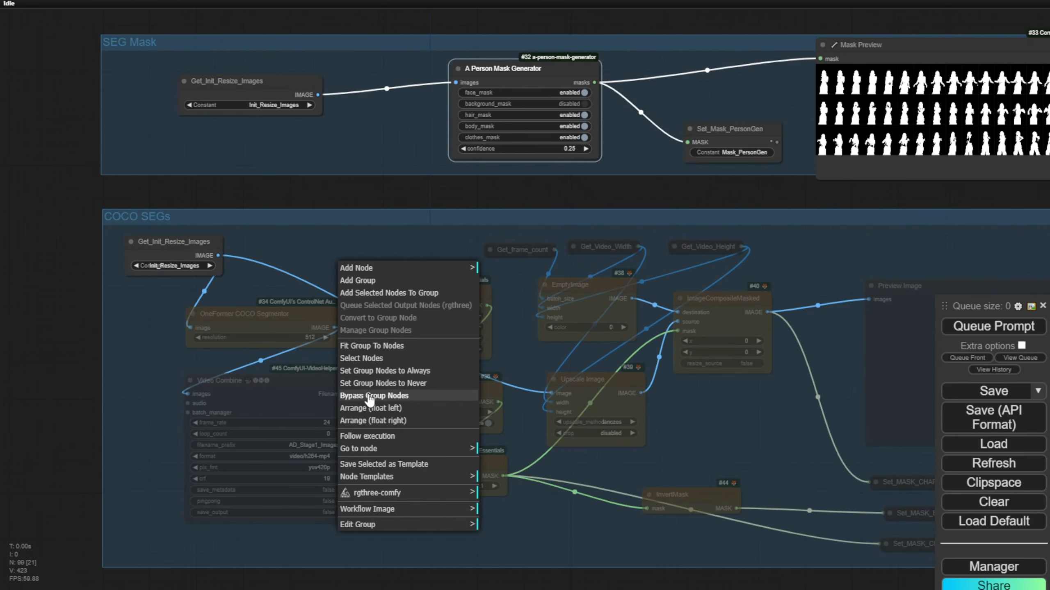
{"action": "left_click", "coordinate": [374, 384]}
Set the COCO SEGs group's nodes to Always and inspect its Set_MASK_CHAR, Set_MASK_BG and Set_MASK_CHAR_IMG outputs.
{"action": "right_click", "coordinate": [366, 280]}
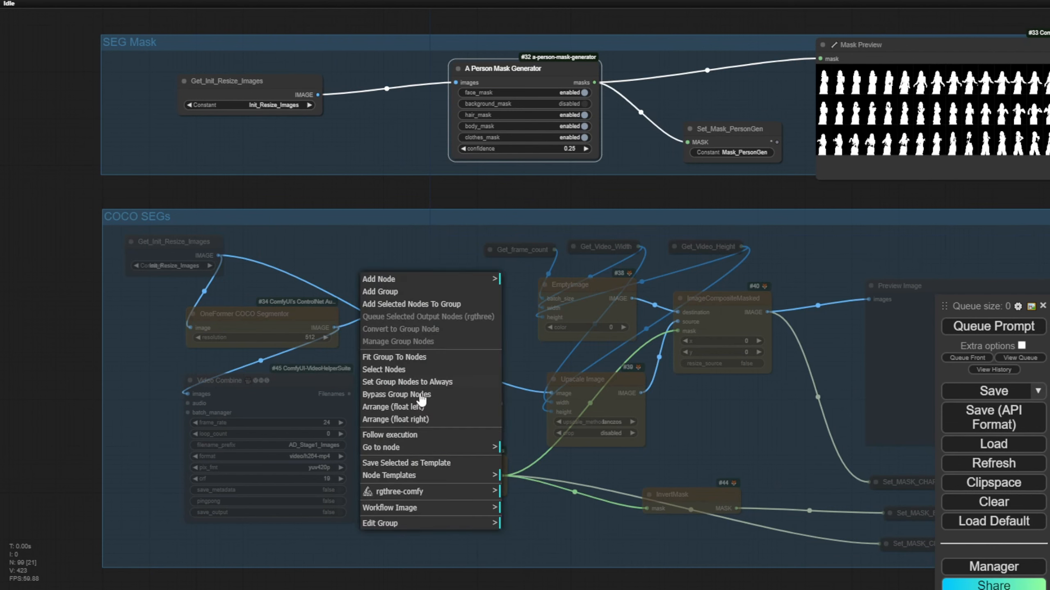
{"action": "left_click", "coordinate": [424, 378]}
{"action": "left_click_drag", "start_coordinate": [702, 446], "coordinate": [460, 371]}
{"action": "scroll", "coordinate": [514, 416], "scroll_direction": "up", "scroll_amount": 4}
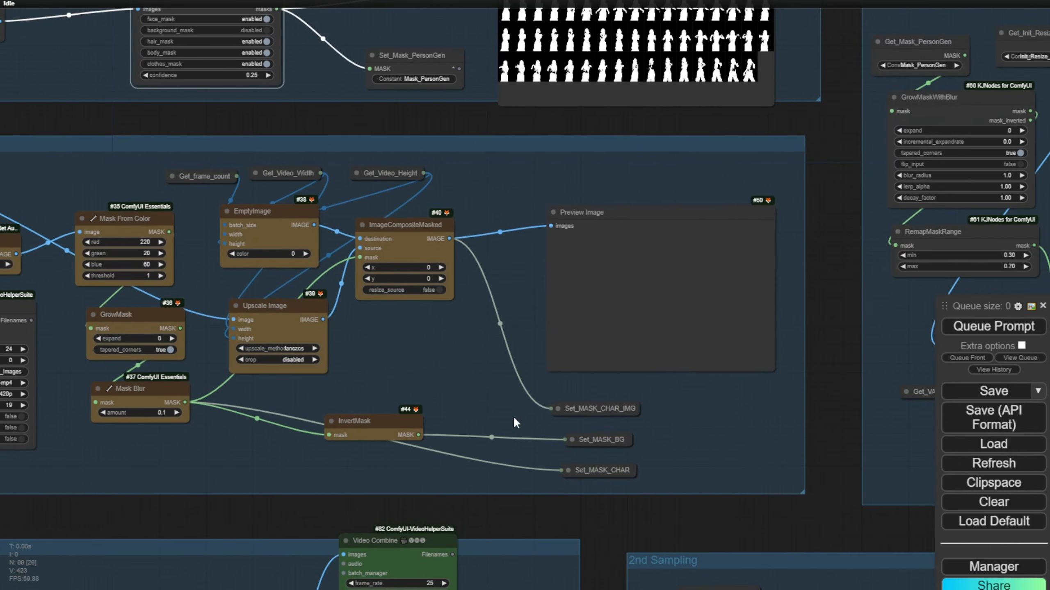
{"action": "mouse_move", "coordinate": [589, 488]}
{"action": "left_mouse_down"}
{"action": "mouse_move", "coordinate": [450, 458]}
{"action": "mouse_move", "coordinate": [594, 487]}
{"action": "left_mouse_up"}
{"action": "scroll", "coordinate": [421, 356], "scroll_direction": "down", "scroll_amount": 4}
{"action": "left_click_drag", "start_coordinate": [421, 357], "coordinate": [594, 447]}
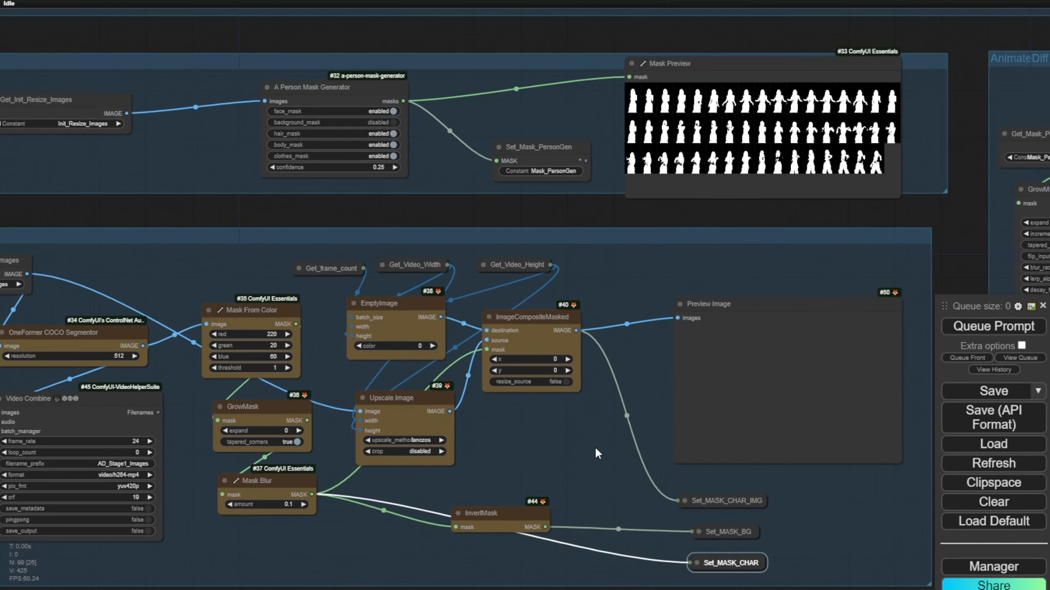
Set the COCO SEGs group's nodes back to Never.
{"action": "right_click", "coordinate": [568, 455]}
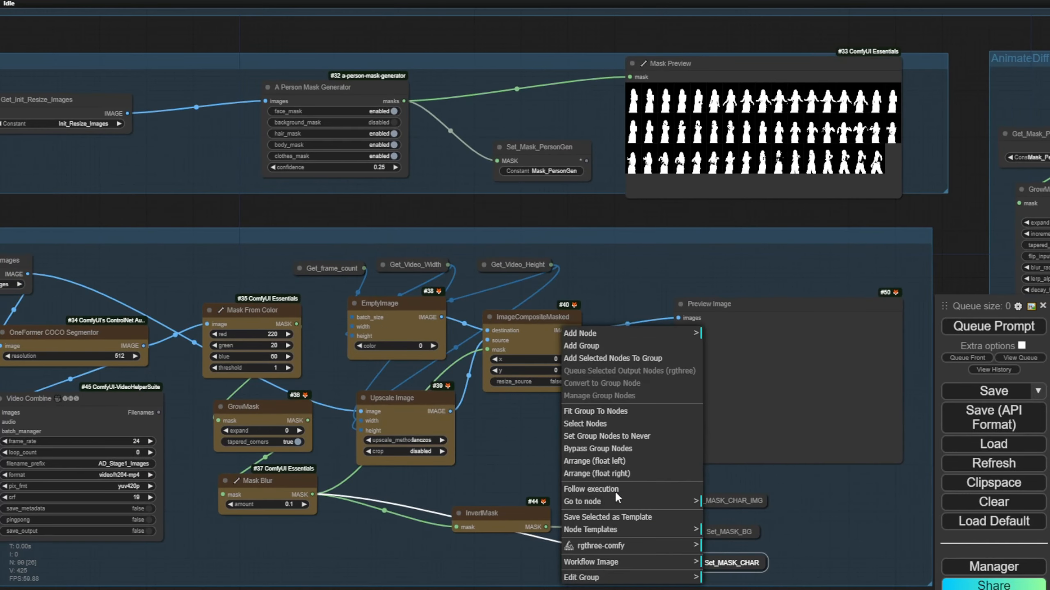
{"action": "left_click", "coordinate": [622, 438]}
{"action": "left_click_drag", "start_coordinate": [532, 465], "coordinate": [730, 397]}
Review the AnimateDiff Prepare, IPA_Character_Only and Load Video groups of the workflow.
{"action": "scroll", "coordinate": [366, 224], "scroll_direction": "down", "scroll_amount": 3}
{"action": "scroll", "coordinate": [314, 168], "scroll_direction": "up", "scroll_amount": 2}
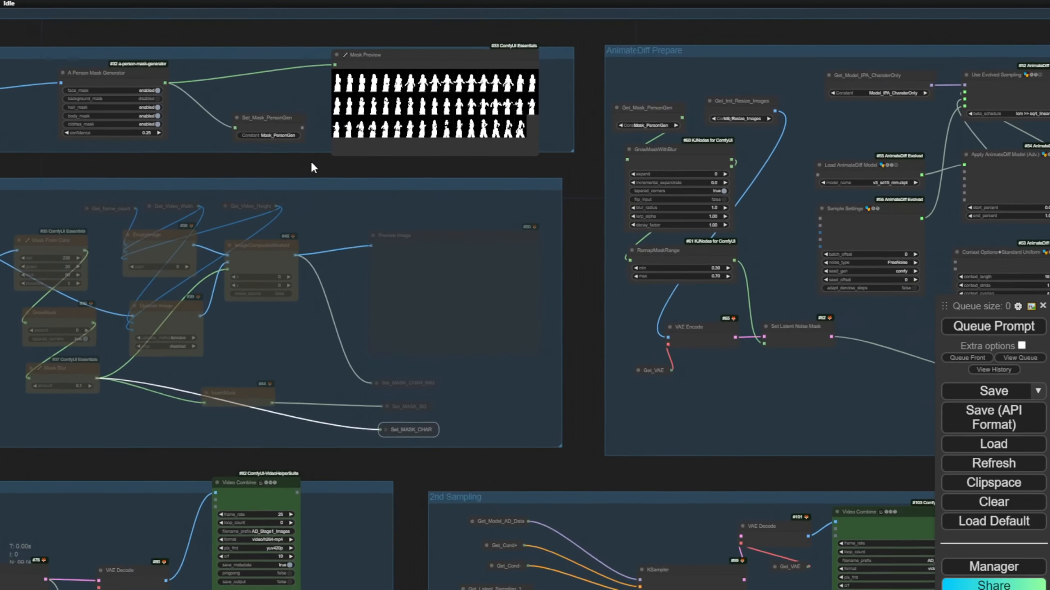
{"action": "left_click_drag", "start_coordinate": [313, 167], "coordinate": [59, 190]}
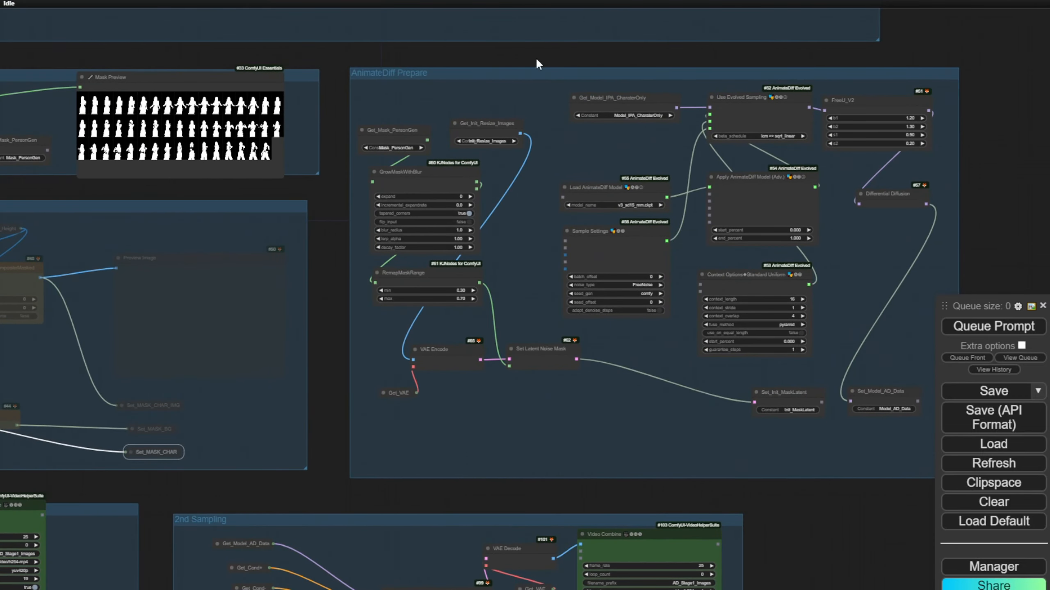
{"action": "left_click_drag", "start_coordinate": [536, 58], "coordinate": [541, 463]}
{"action": "left_click_drag", "start_coordinate": [516, 129], "coordinate": [569, 355]}
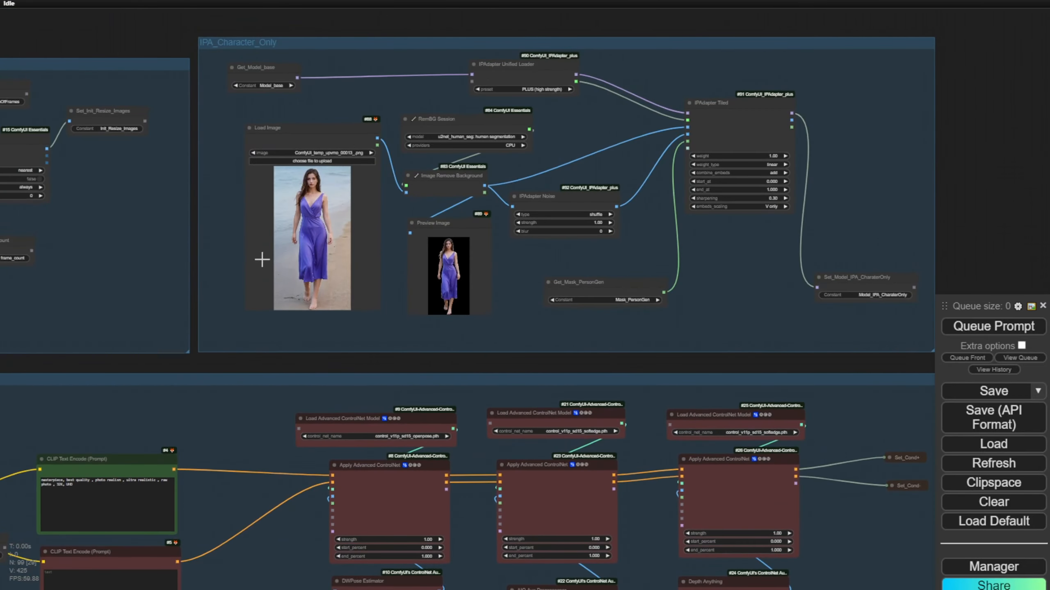
{"action": "left_click_drag", "start_coordinate": [202, 364], "coordinate": [583, 386]}
{"action": "left_click_drag", "start_coordinate": [200, 298], "coordinate": [281, 287]}
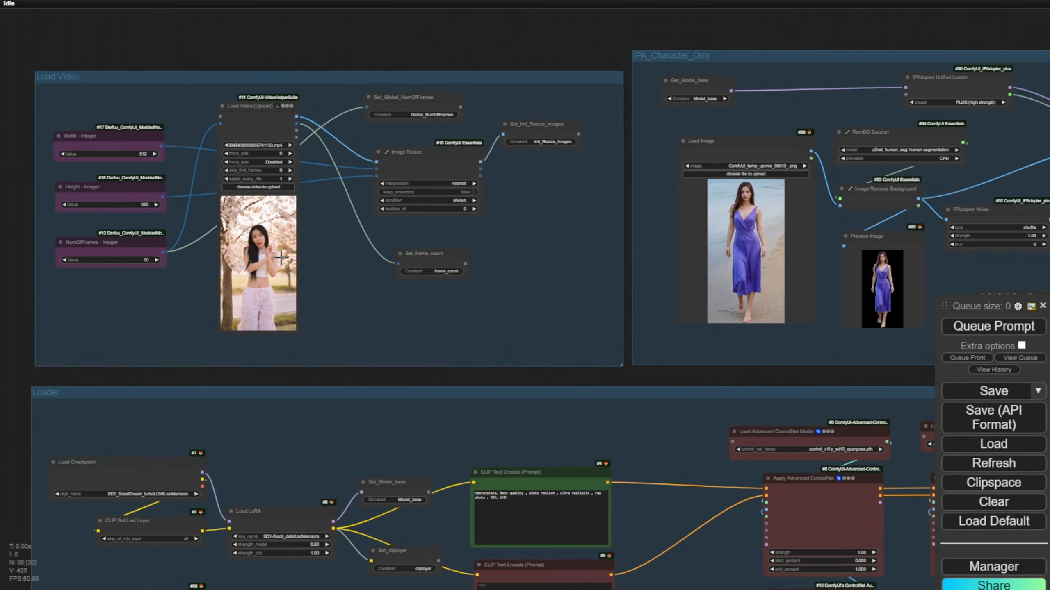
Check the Load Video and IPA_Character_Only groups and queue the prompt to run the workflow.
{"action": "left_click_drag", "start_coordinate": [650, 388], "coordinate": [487, 372]}
{"action": "scroll", "coordinate": [487, 372], "scroll_direction": "up", "scroll_amount": 2}
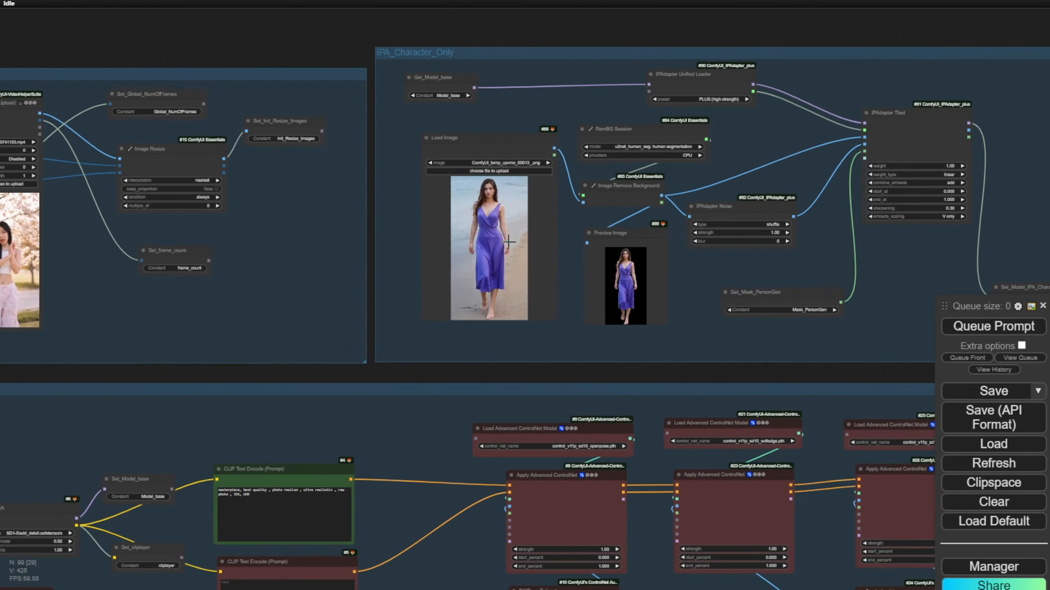
{"action": "scroll", "coordinate": [508, 242], "scroll_direction": "up", "scroll_amount": 2}
{"action": "scroll", "coordinate": [661, 344], "scroll_direction": "down", "scroll_amount": 5}
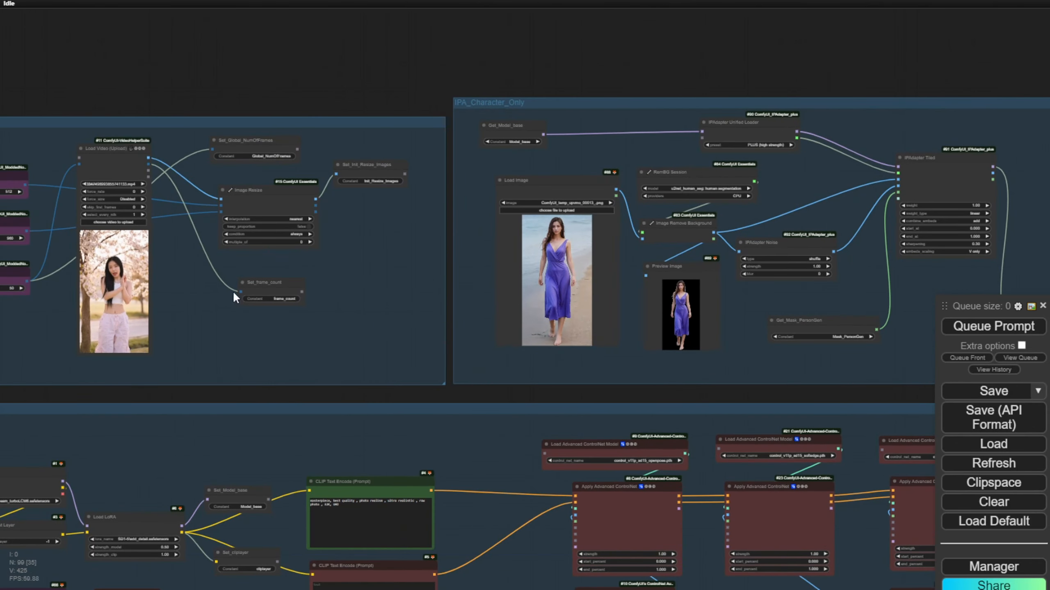
{"action": "scroll", "coordinate": [70, 290], "scroll_direction": "up", "scroll_amount": 3}
{"action": "scroll", "coordinate": [71, 419], "scroll_direction": "up", "scroll_amount": 3}
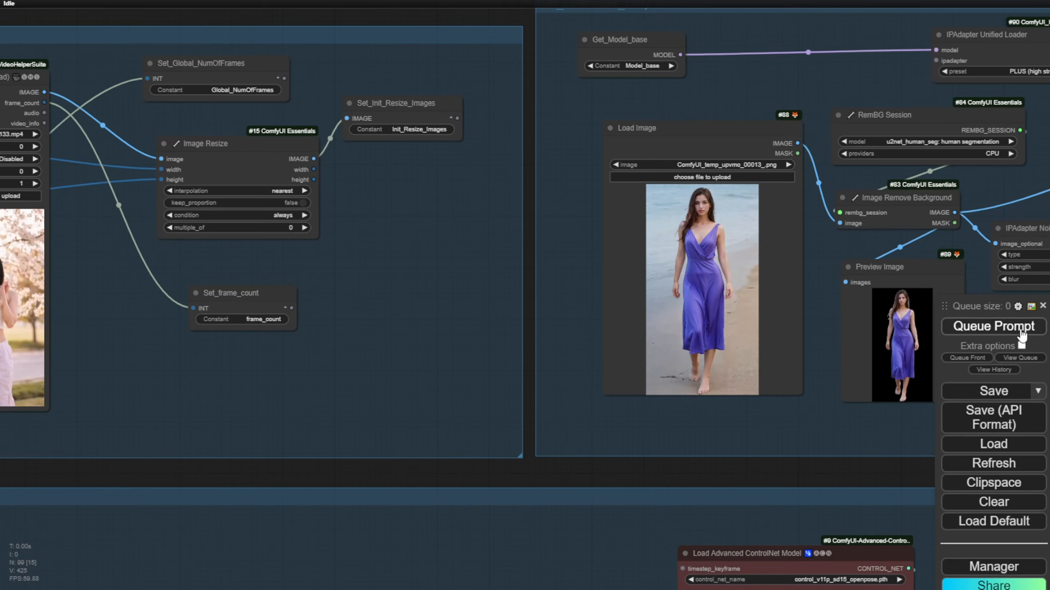
{"action": "left_click", "coordinate": [1021, 329]}
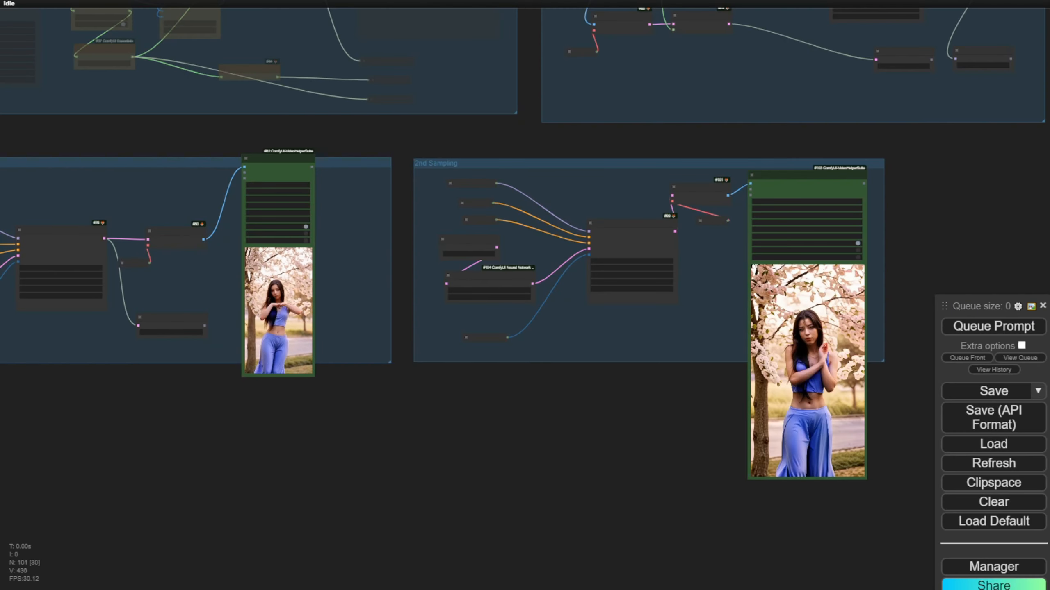
Examine the Sampling 1 and 2nd Sampling video outputs, the NumOfFrames setting and the character reference image in IPA_Character_Only.
{"action": "left_click_drag", "start_coordinate": [408, 408], "coordinate": [581, 523]}
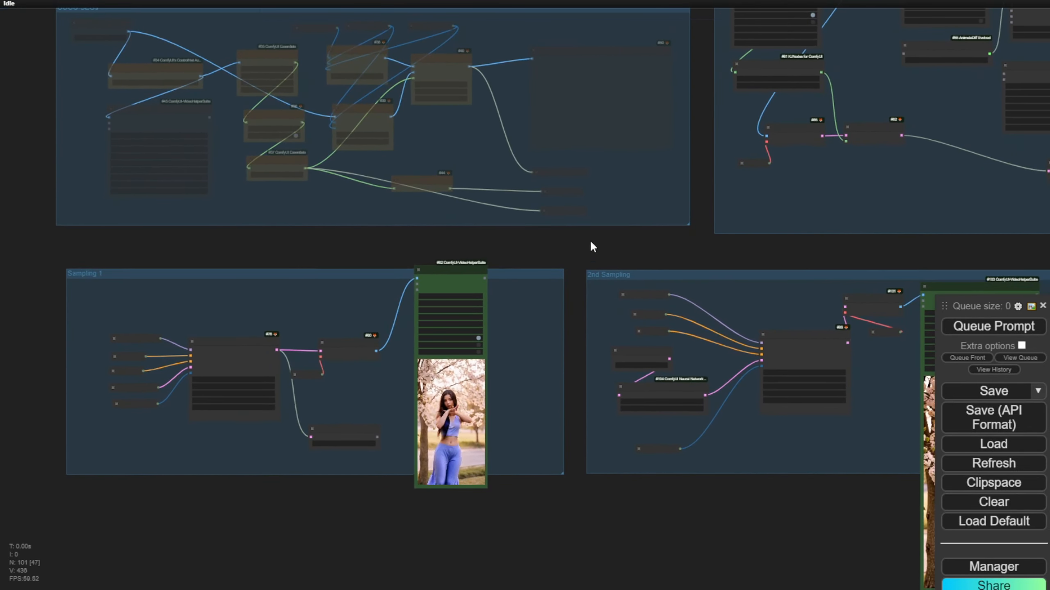
{"action": "left_click_drag", "start_coordinate": [590, 240], "coordinate": [386, 570]}
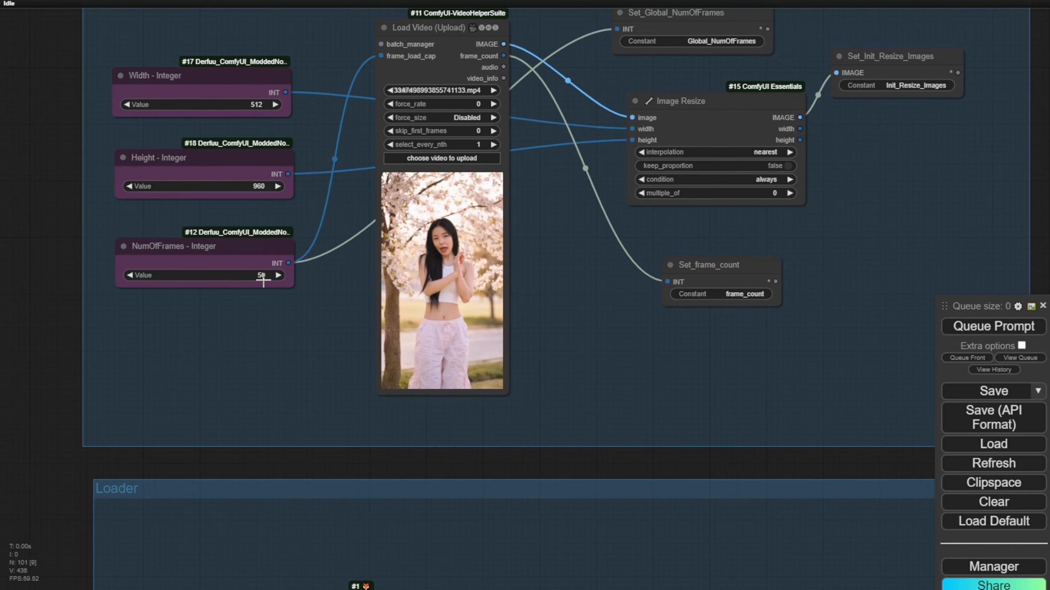
{"action": "scroll", "coordinate": [689, 365], "scroll_direction": "down", "scroll_amount": 3}
{"action": "left_click_drag", "start_coordinate": [924, 321], "coordinate": [249, 311]}
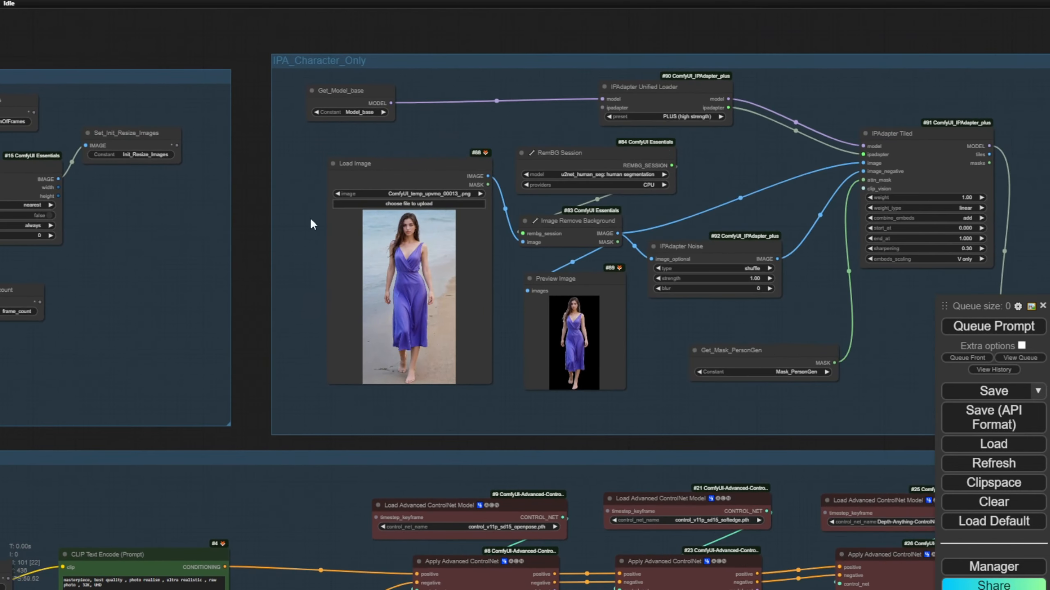
{"action": "scroll", "coordinate": [424, 266], "scroll_direction": "up", "scroll_amount": 3}
{"action": "scroll", "coordinate": [382, 280], "scroll_direction": "up", "scroll_amount": 6}
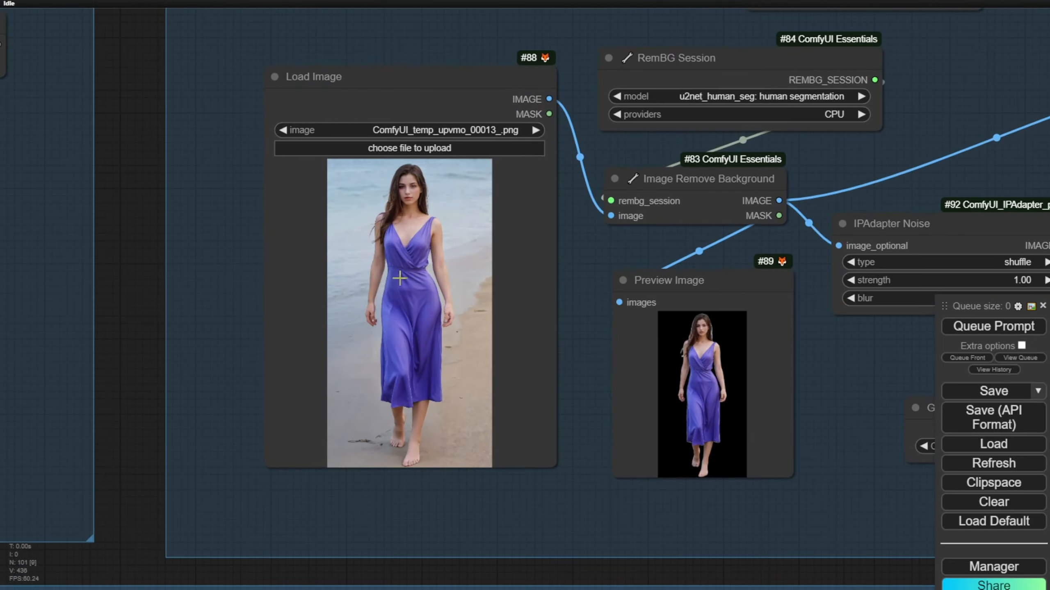
{"action": "scroll", "coordinate": [410, 280], "scroll_direction": "down", "scroll_amount": 8}
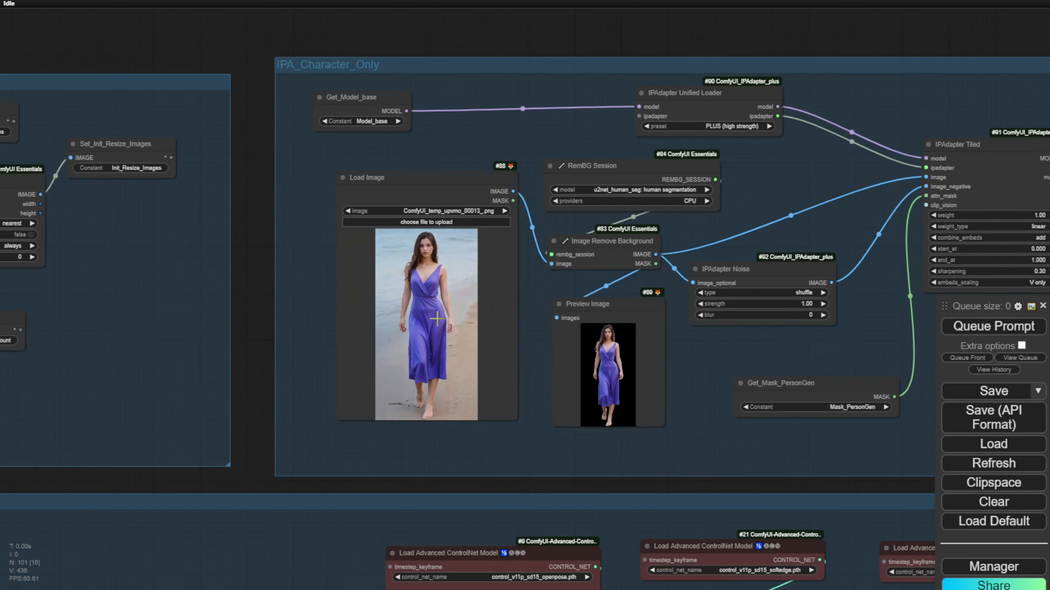
{"action": "scroll", "coordinate": [338, 372], "scroll_direction": "down", "scroll_amount": 3}
Compare the woman's pose and outfit in the Load Video clip with the IPAdapter character reference image.
{"action": "left_click_drag", "start_coordinate": [70, 373], "coordinate": [405, 248]}
{"action": "scroll", "coordinate": [240, 246], "scroll_direction": "up", "scroll_amount": 7}
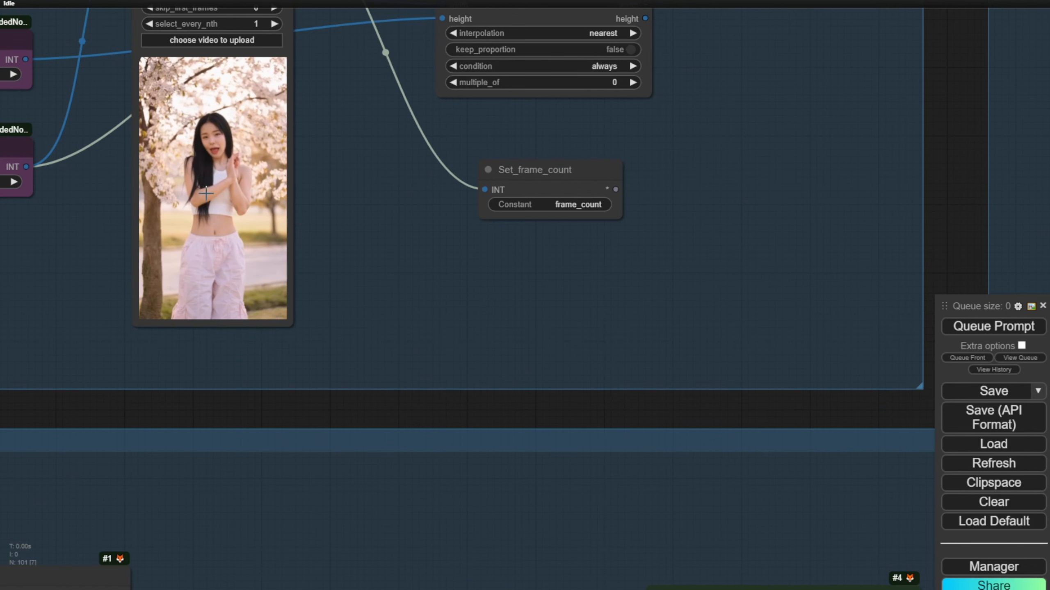
{"action": "scroll", "coordinate": [383, 308], "scroll_direction": "down", "scroll_amount": 6}
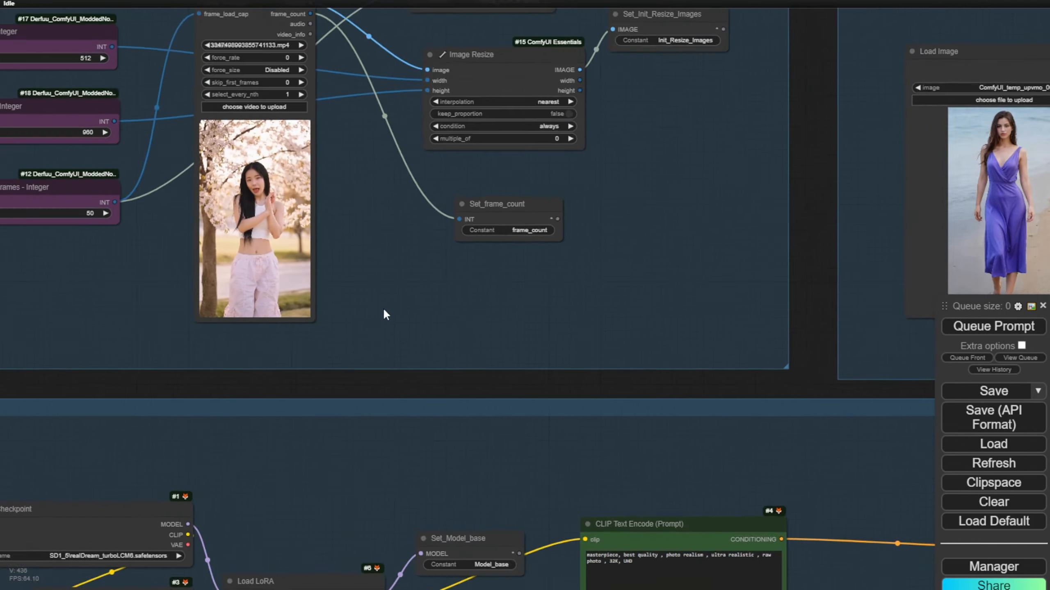
{"action": "left_click_drag", "start_coordinate": [706, 277], "coordinate": [542, 272]}
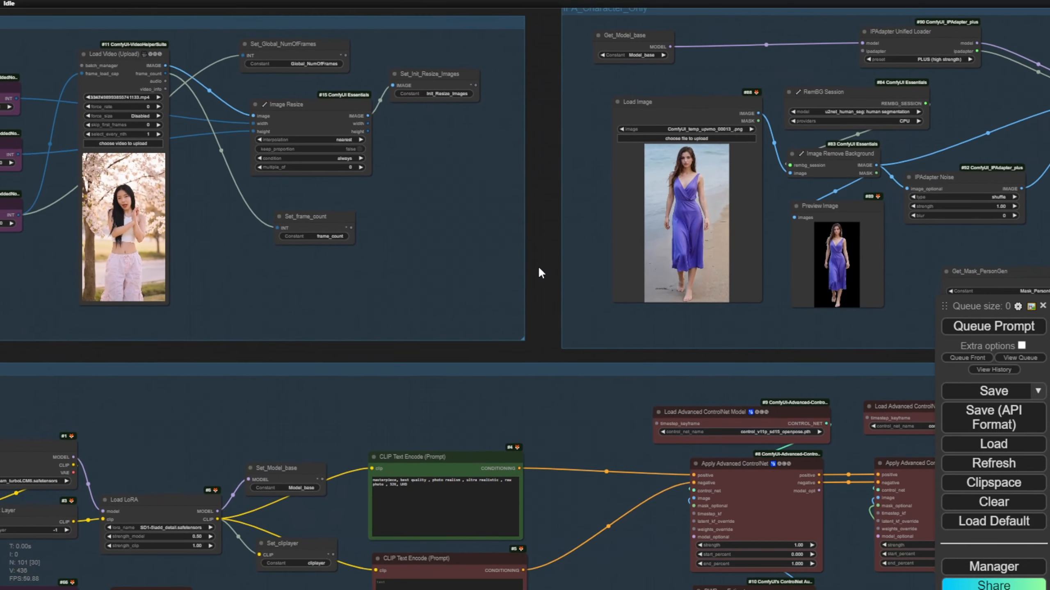
{"action": "scroll", "coordinate": [608, 247], "scroll_direction": "up", "scroll_amount": 2}
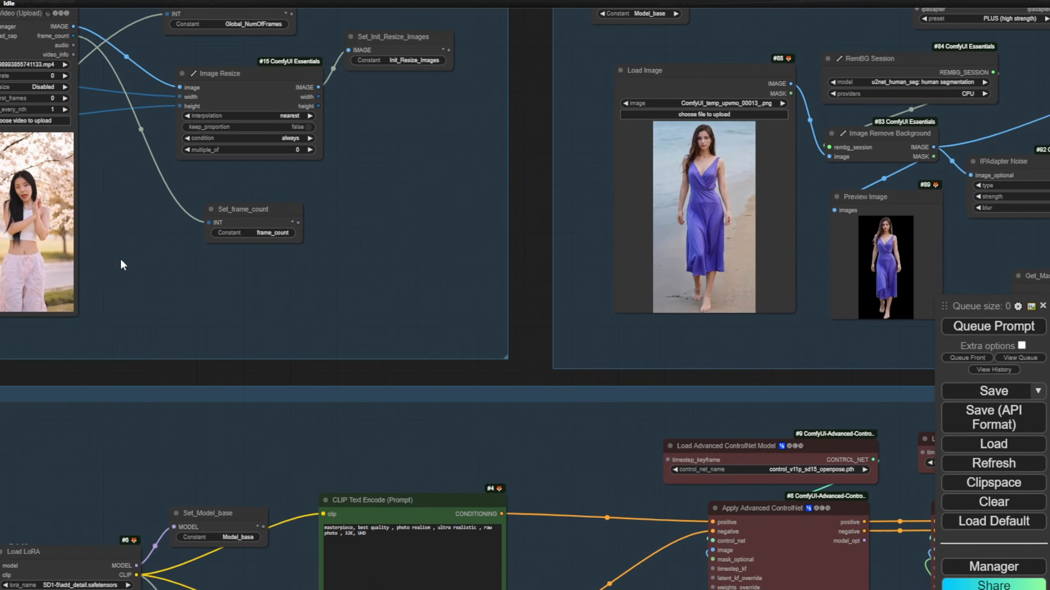
{"action": "left_click_drag", "start_coordinate": [123, 265], "coordinate": [245, 262]}
{"action": "scroll", "coordinate": [132, 239], "scroll_direction": "up", "scroll_amount": 4}
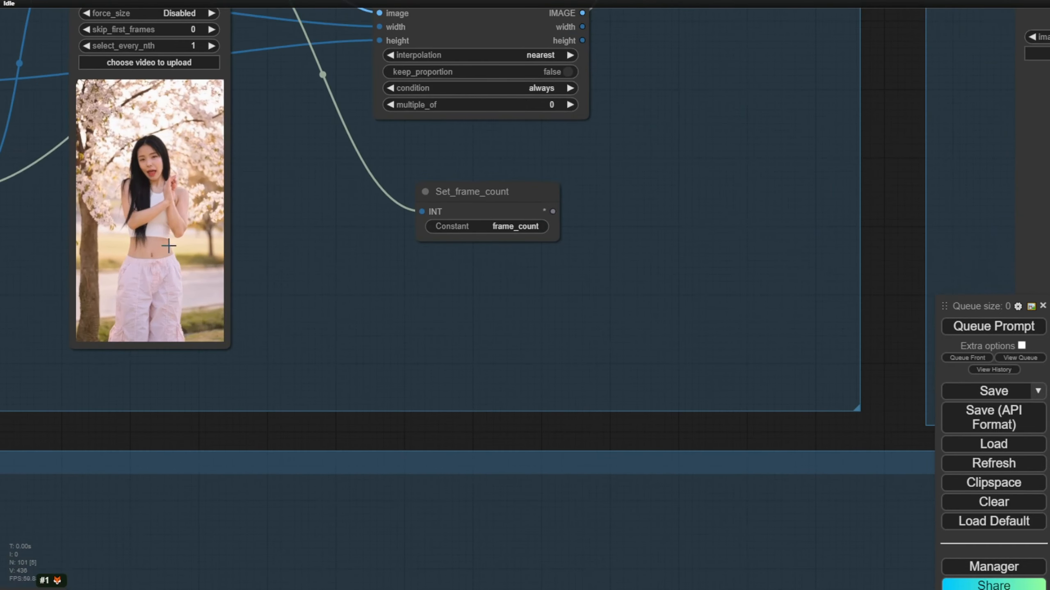
{"action": "scroll", "coordinate": [176, 335], "scroll_direction": "down", "scroll_amount": 4}
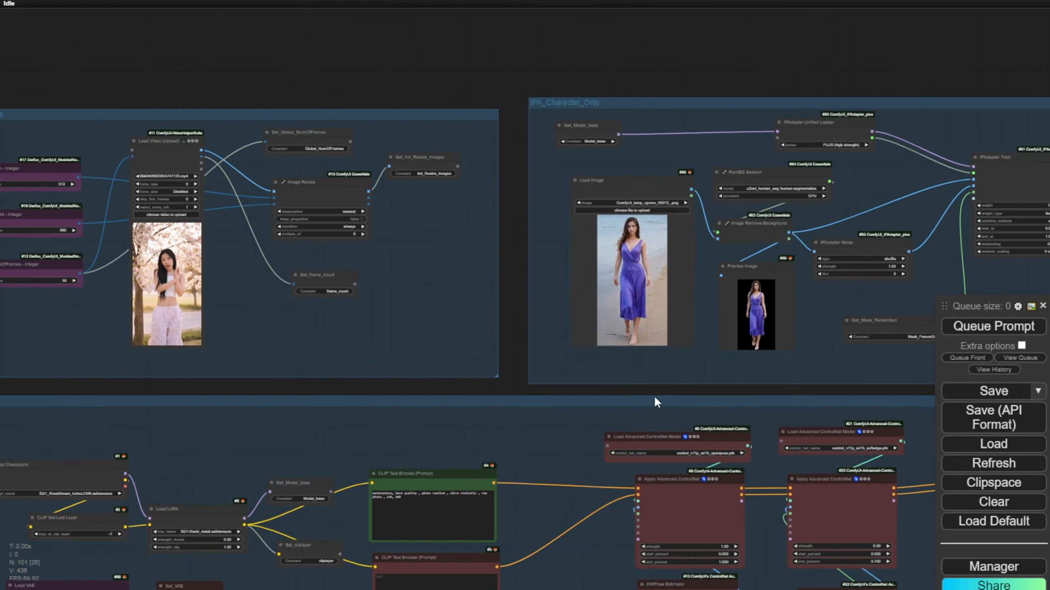
Set the strength of the softedge Apply Advanced ControlNet node to 0.30.
{"action": "left_click_drag", "start_coordinate": [653, 395], "coordinate": [333, 117]}
{"action": "scroll", "coordinate": [332, 117], "scroll_direction": "up", "scroll_amount": 3}
{"action": "scroll", "coordinate": [364, 212], "scroll_direction": "up", "scroll_amount": 5}
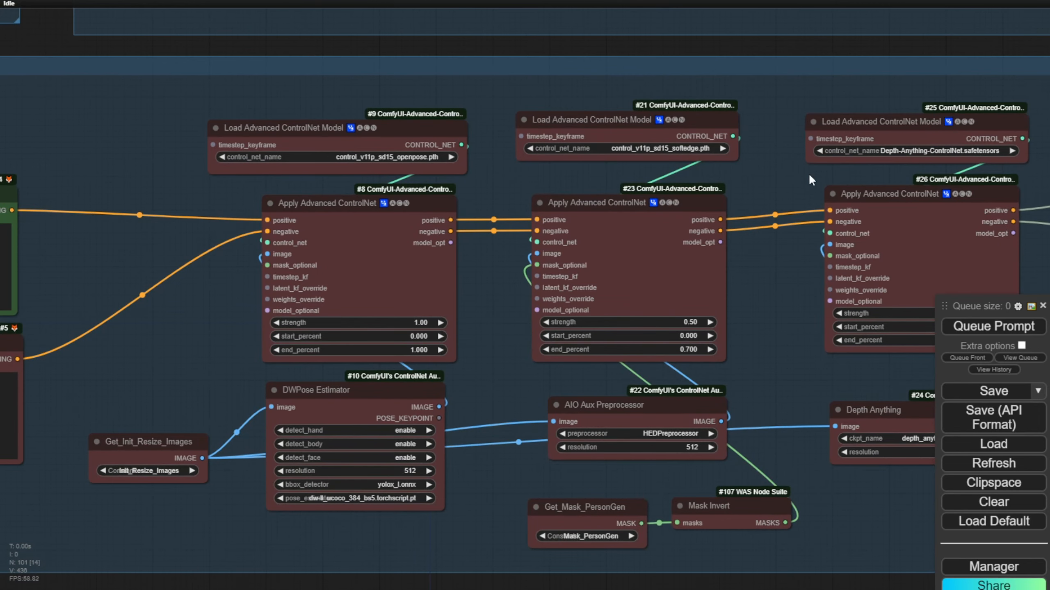
{"action": "left_click_drag", "start_coordinate": [900, 153], "coordinate": [774, 62]}
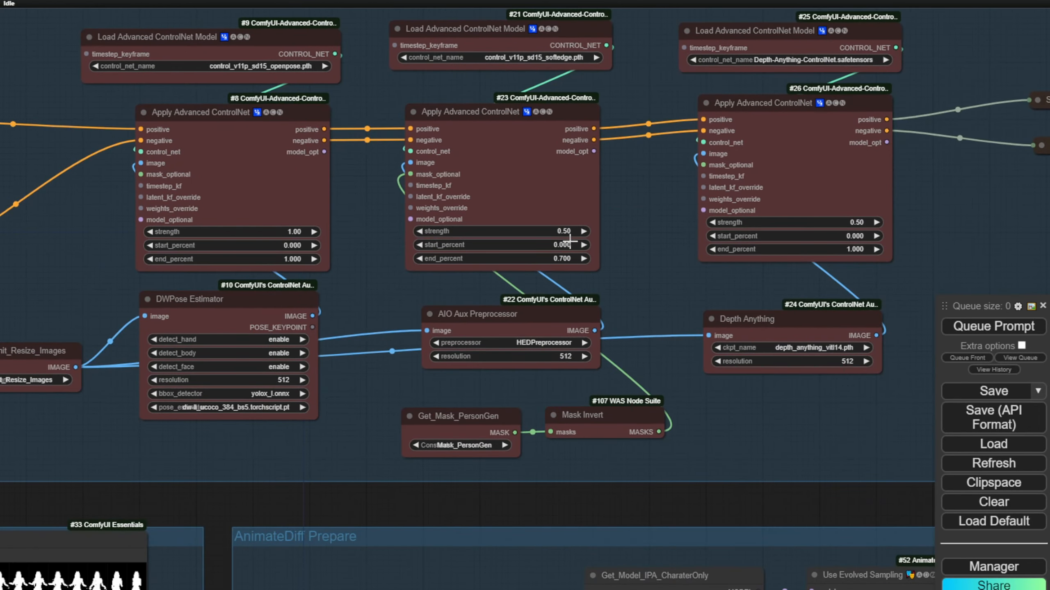
{"action": "left_click", "coordinate": [570, 234]}
{"action": "type", "text": "0.3"}
{"action": "key", "text": "Return"}
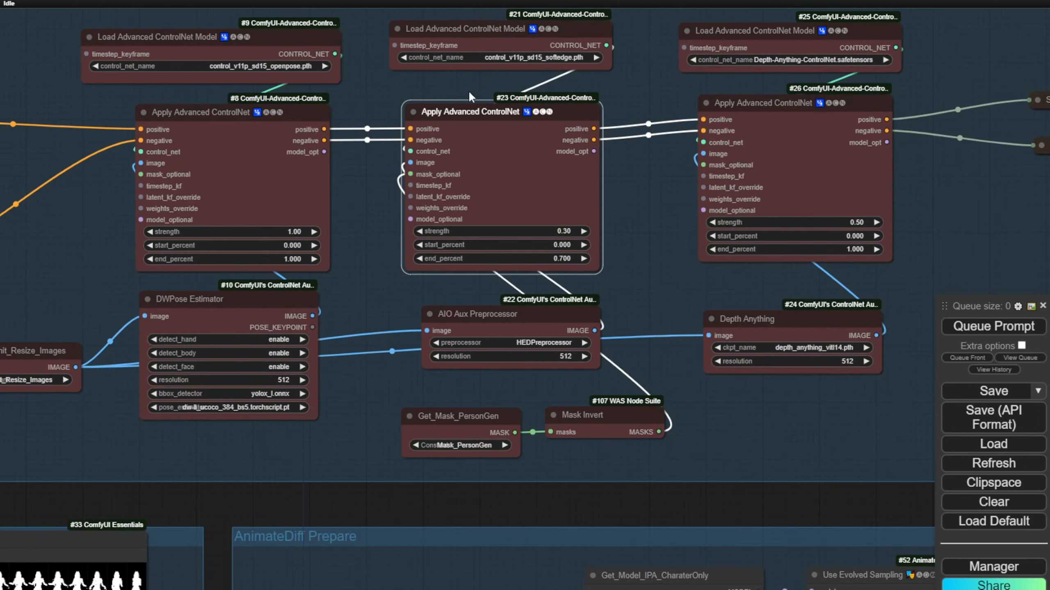
Set the strength of the softedge Apply Advanced ControlNet node to 0.40.
{"action": "scroll", "coordinate": [470, 97], "scroll_direction": "down", "scroll_amount": 7}
{"action": "scroll", "coordinate": [425, 188], "scroll_direction": "up", "scroll_amount": 8}
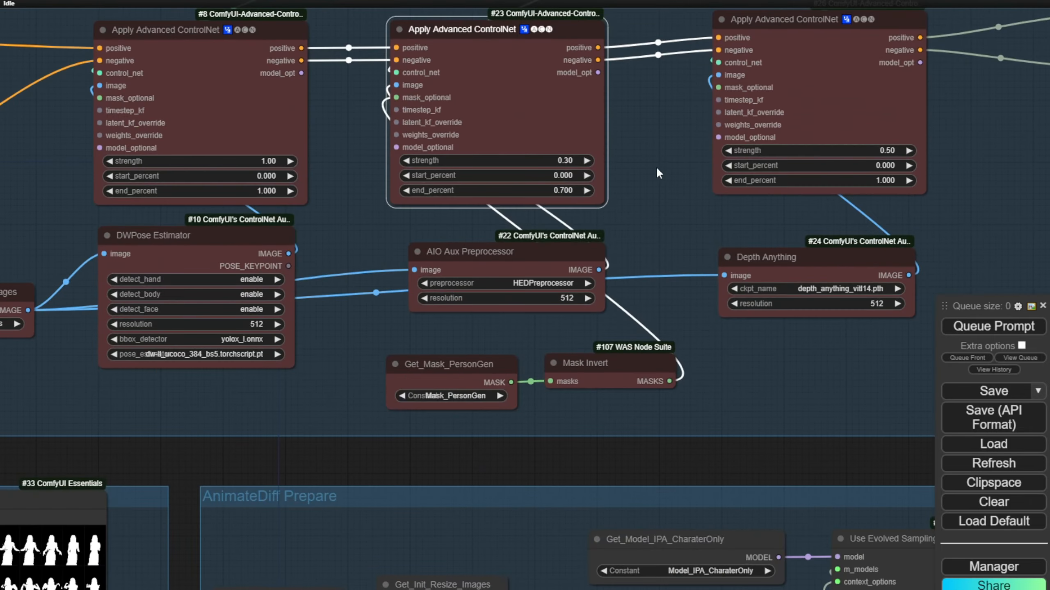
{"action": "left_click", "coordinate": [563, 160]}
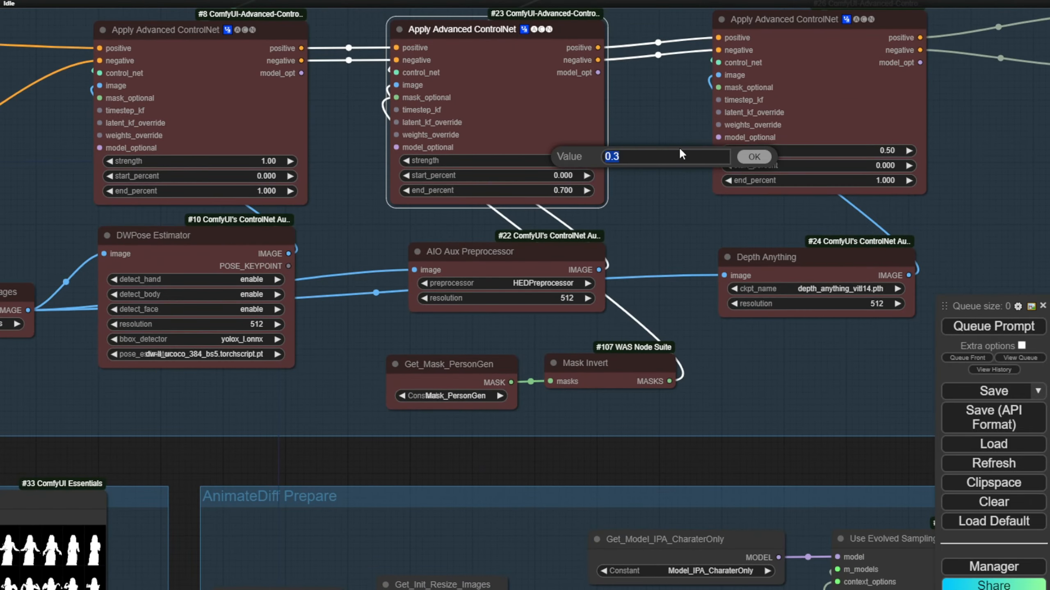
{"action": "type", "text": "0.4"}
{"action": "key", "text": "Return"}
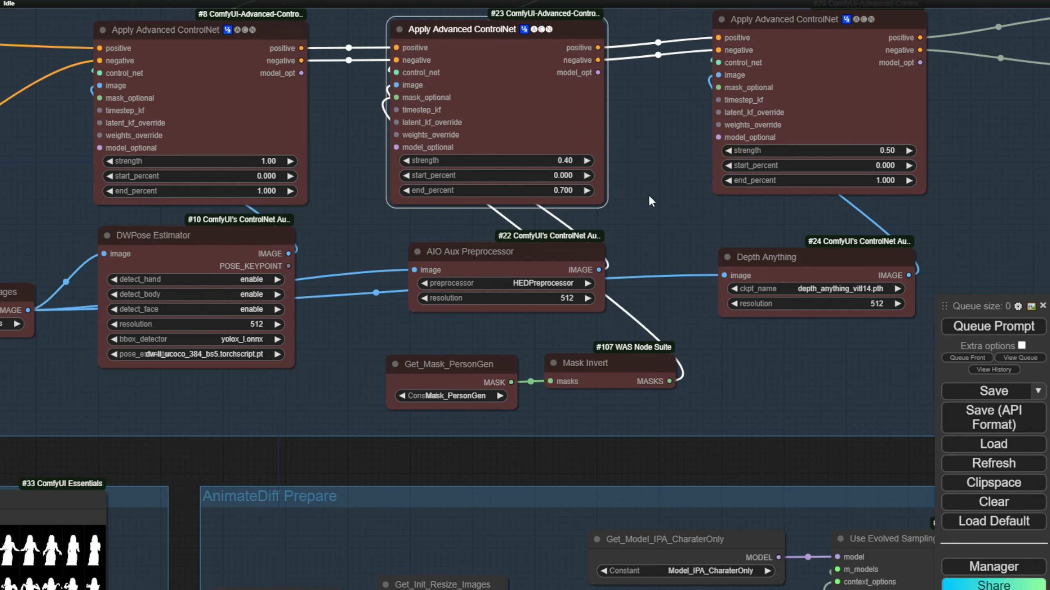
Move the Set Latent Noise Mask node in the AnimateDiff Prepare group slightly farther from the VAE Encode node.
{"action": "left_click_drag", "start_coordinate": [669, 204], "coordinate": [478, 356]}
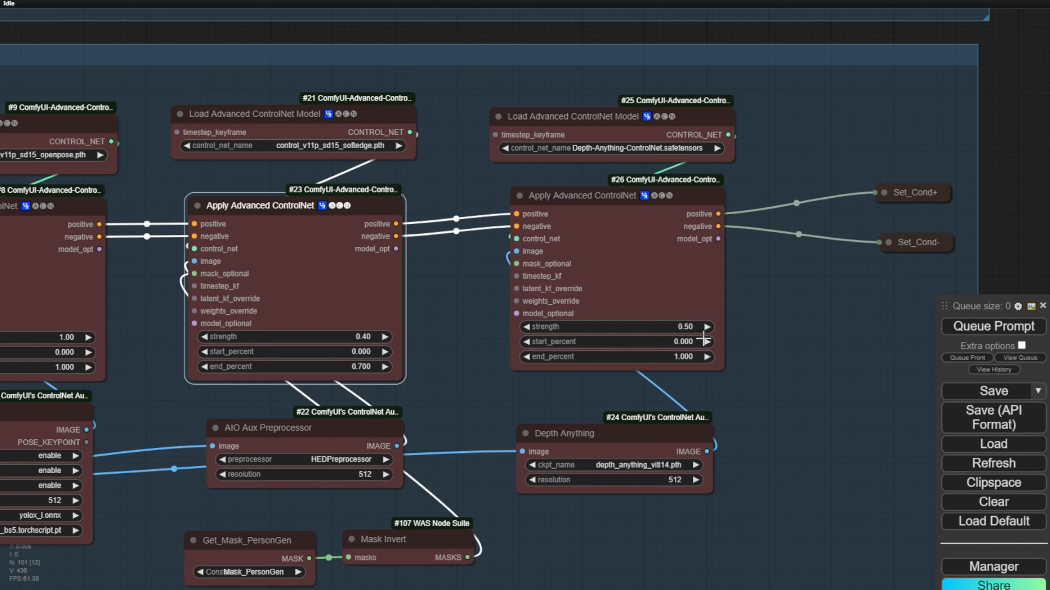
{"action": "scroll", "coordinate": [589, 234], "scroll_direction": "down", "scroll_amount": 10}
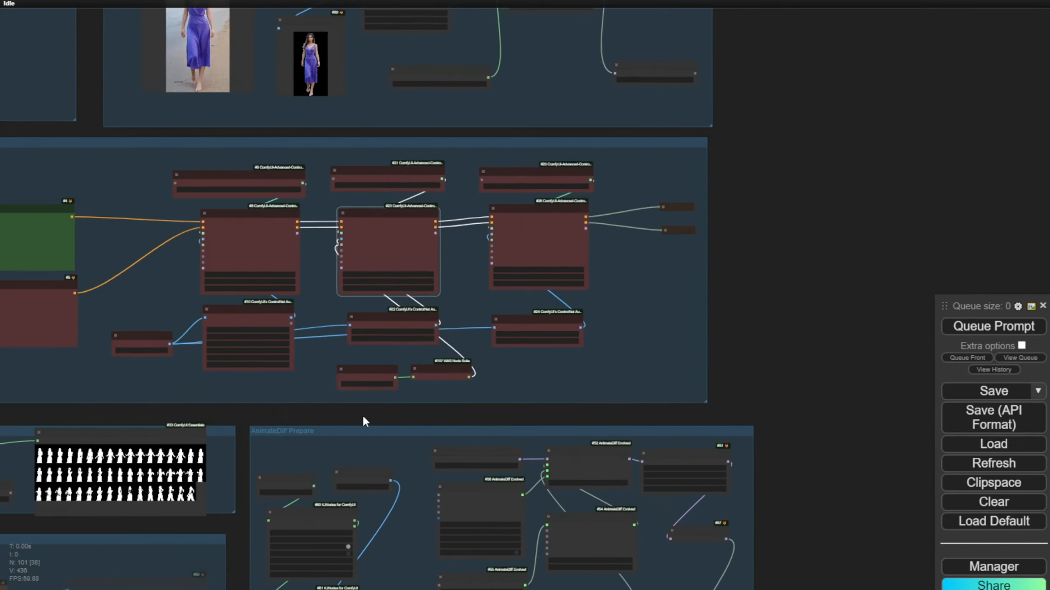
{"action": "left_click_drag", "start_coordinate": [364, 417], "coordinate": [786, 70]}
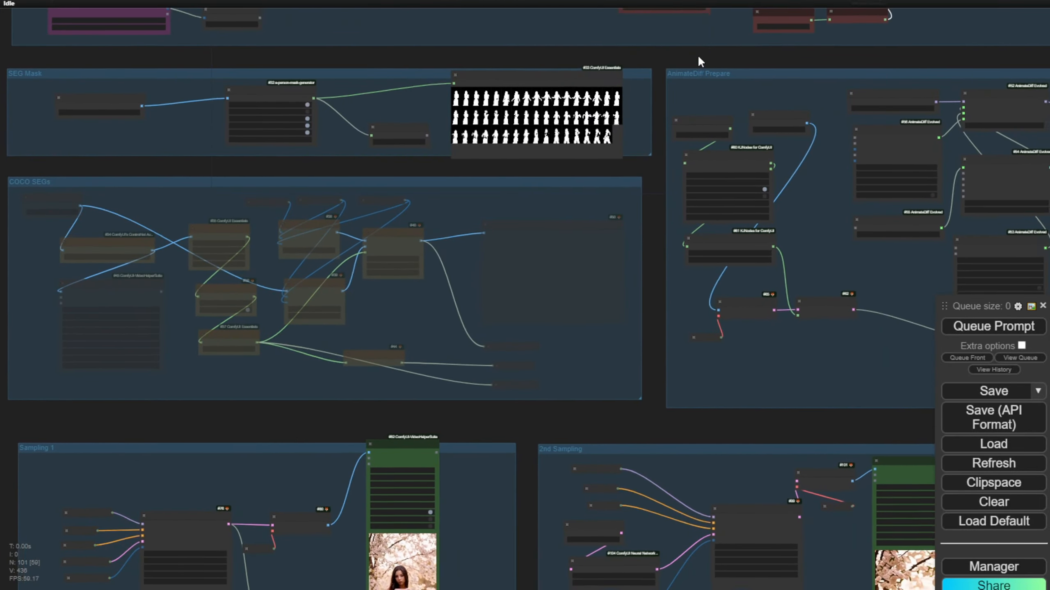
{"action": "left_click_drag", "start_coordinate": [697, 57], "coordinate": [371, 114]}
{"action": "scroll", "coordinate": [392, 124], "scroll_direction": "up", "scroll_amount": 3}
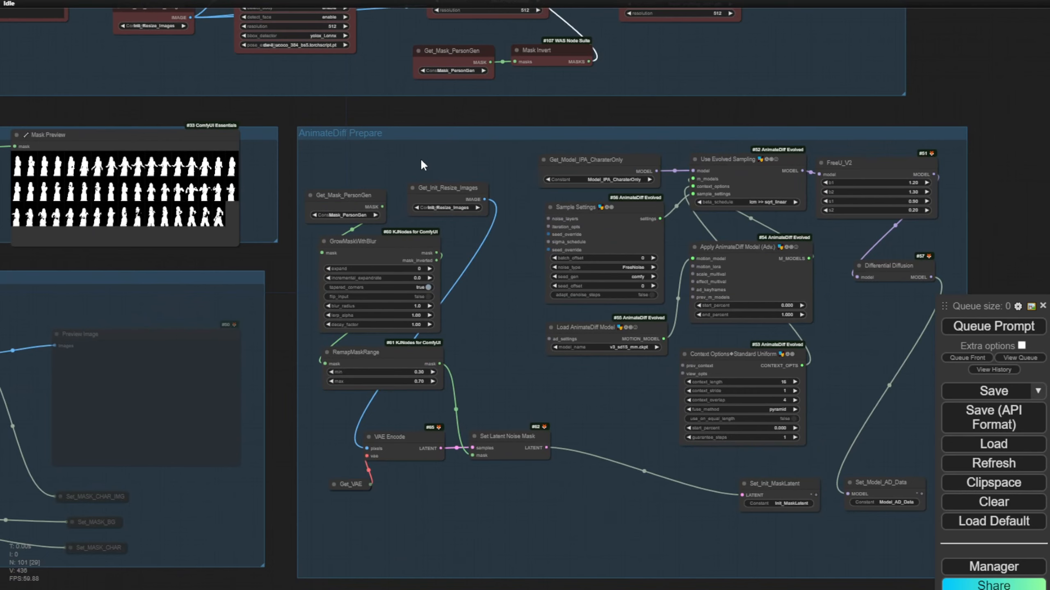
{"action": "scroll", "coordinate": [317, 390], "scroll_direction": "up", "scroll_amount": 4}
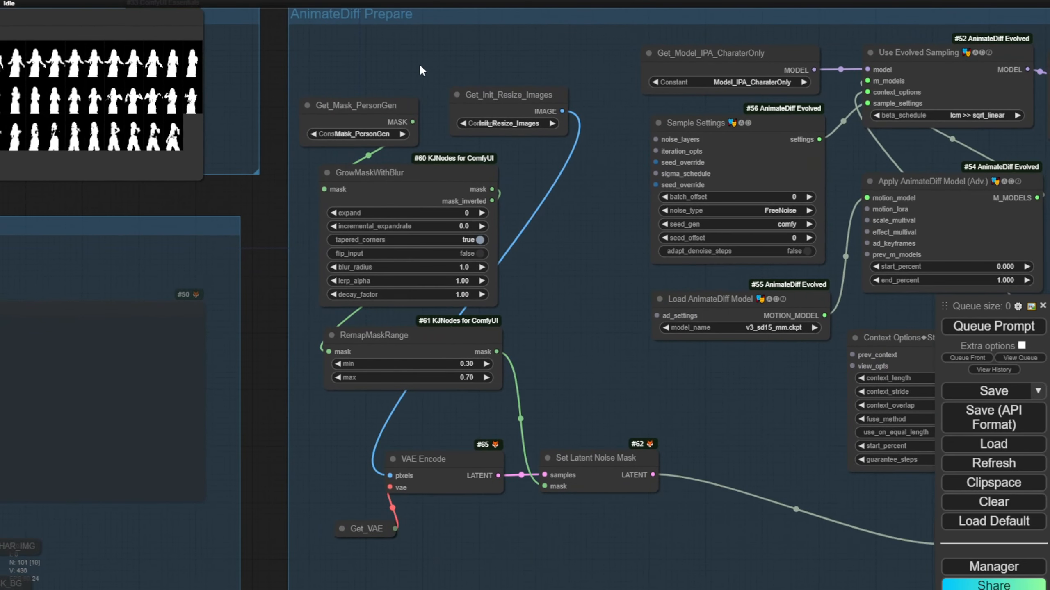
{"action": "left_click_drag", "start_coordinate": [405, 336], "coordinate": [329, 217]}
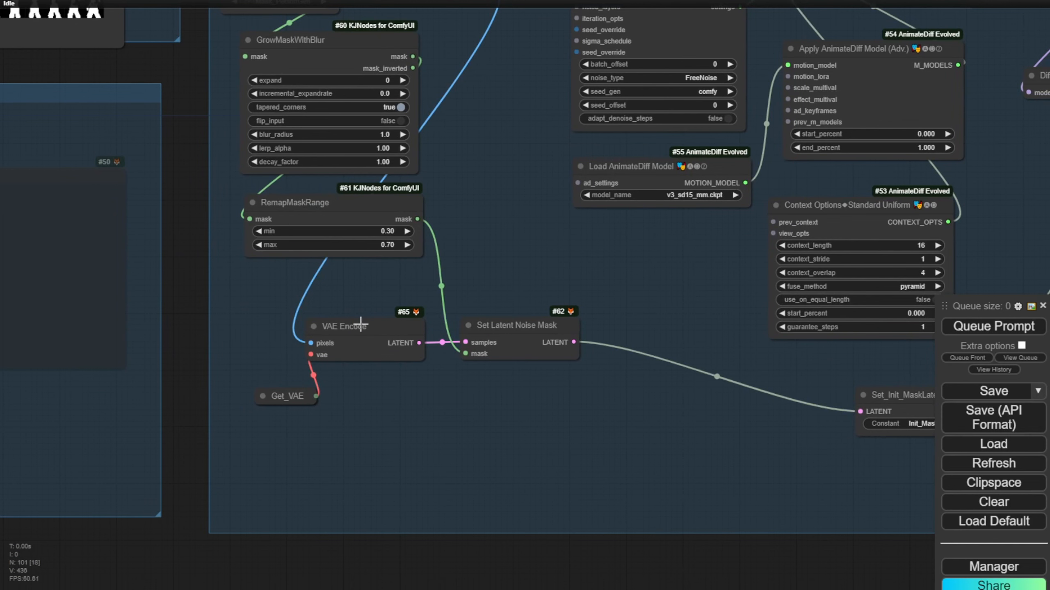
{"action": "left_click_drag", "start_coordinate": [503, 331], "coordinate": [535, 323]}
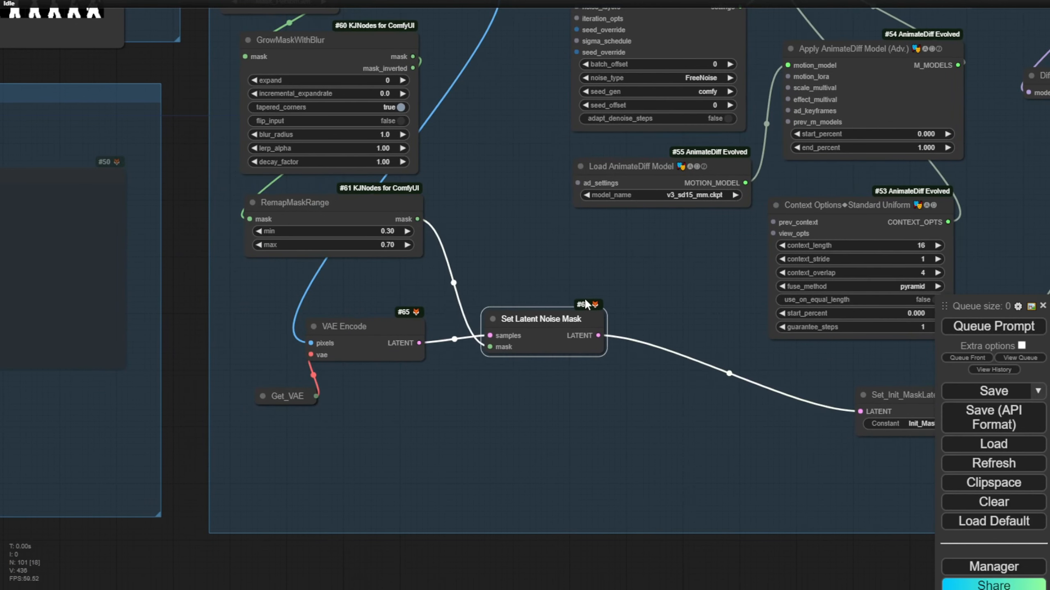
Raise the RemapMaskRange node's max to 1.12 and restore it to 0.70.
{"action": "scroll", "coordinate": [586, 304], "scroll_direction": "up", "scroll_amount": 3}
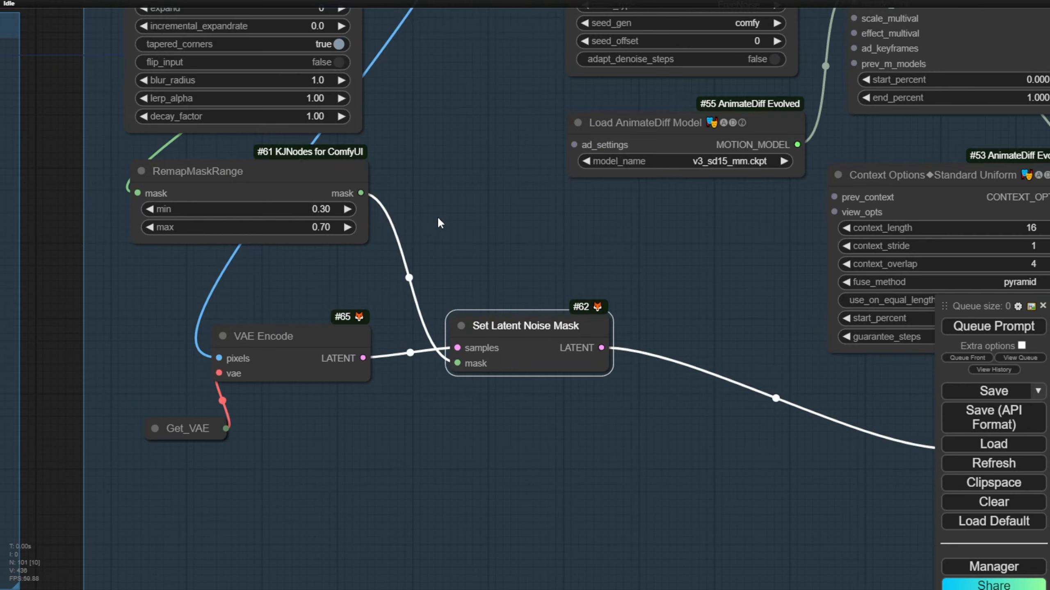
{"action": "left_click_drag", "start_coordinate": [438, 224], "coordinate": [572, 401]}
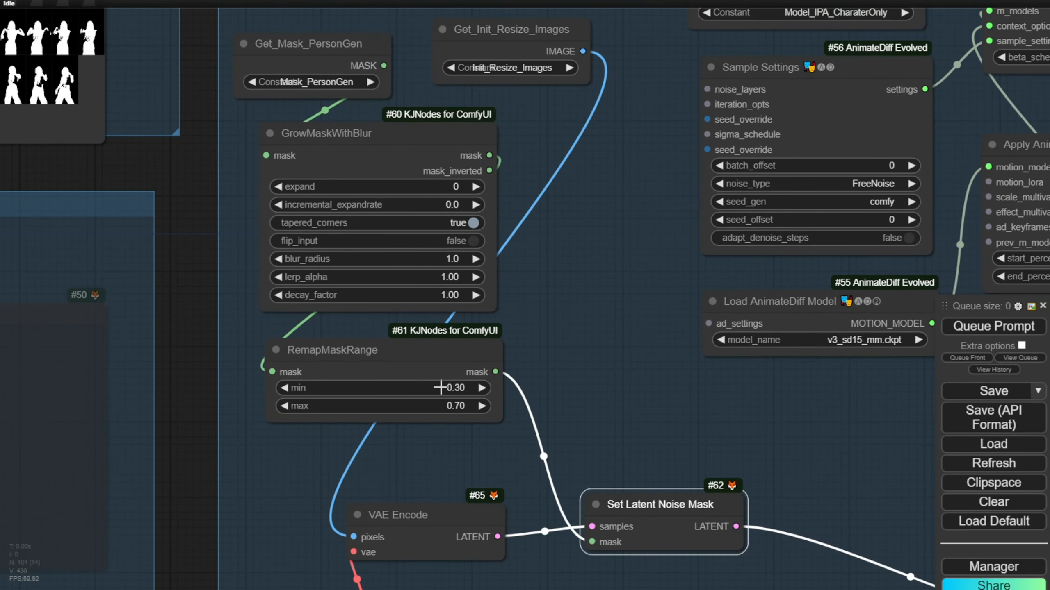
{"action": "left_click_drag", "start_coordinate": [409, 405], "coordinate": [467, 353]}
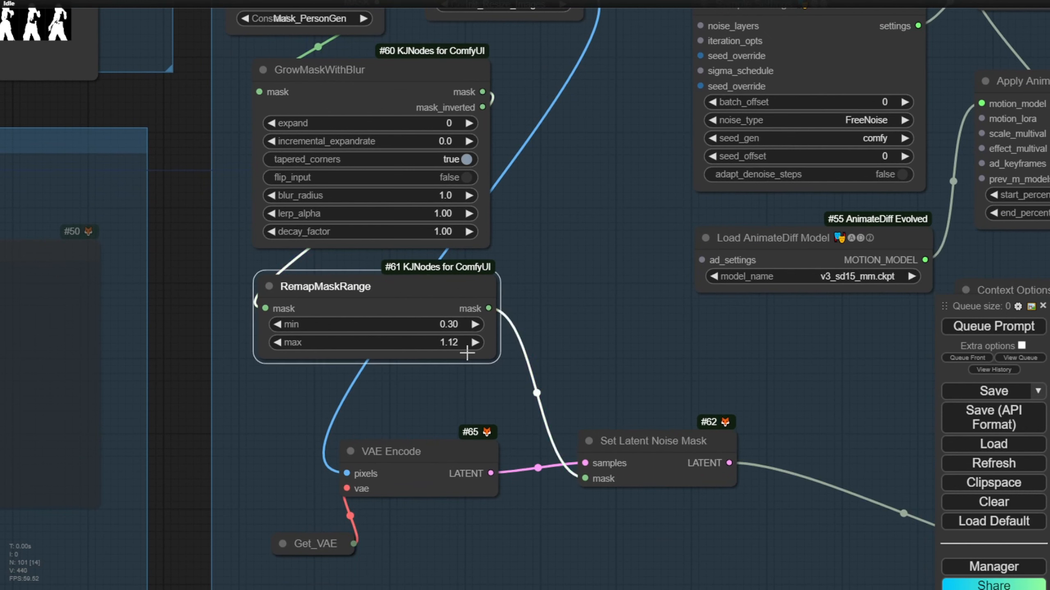
{"action": "left_click", "coordinate": [438, 343]}
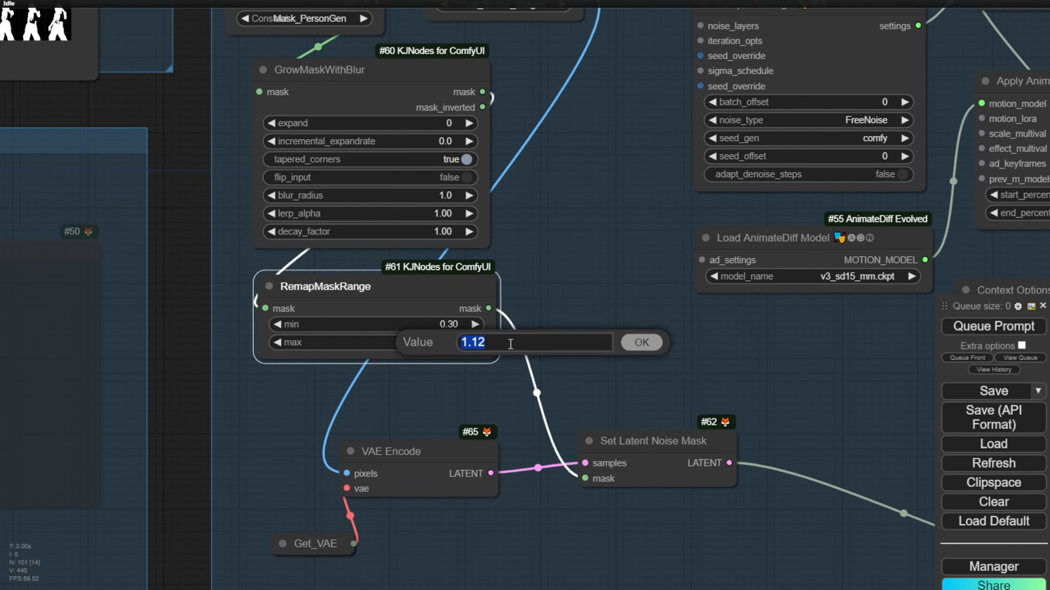
{"action": "type", "text": "0.7"}
{"action": "key", "text": "Return"}
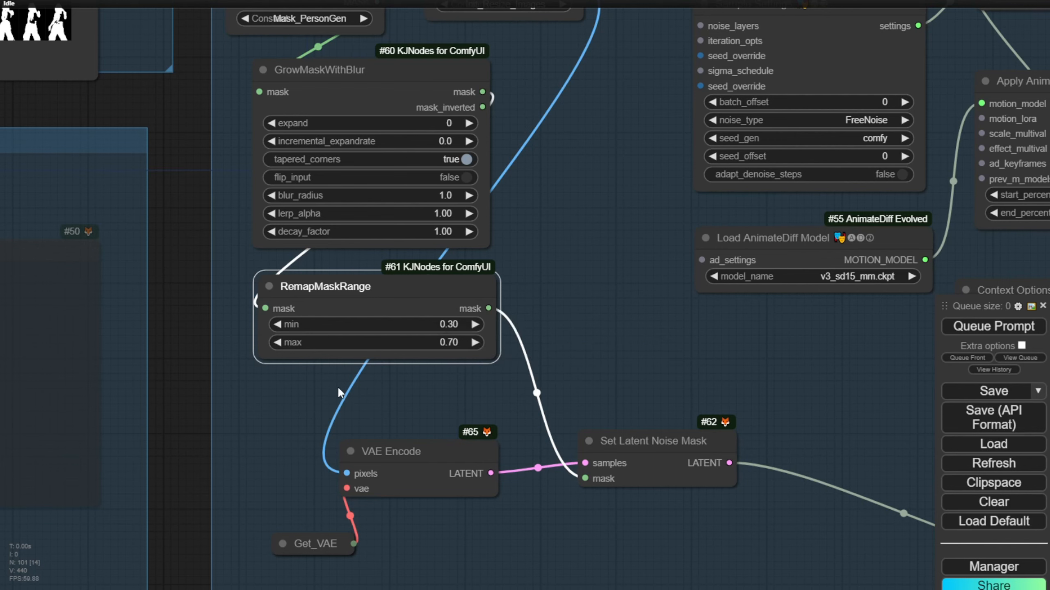
{"action": "left_click", "coordinate": [398, 343]}
{"action": "key", "text": "Return"}
Examine the AnimateDiff Prepare group's model chain from Use Evolved Sampling through FreeU_V2 and Differential Diffusion to the Set_Model_AD_Data node.
{"action": "left_click_drag", "start_coordinate": [565, 345], "coordinate": [466, 577]}
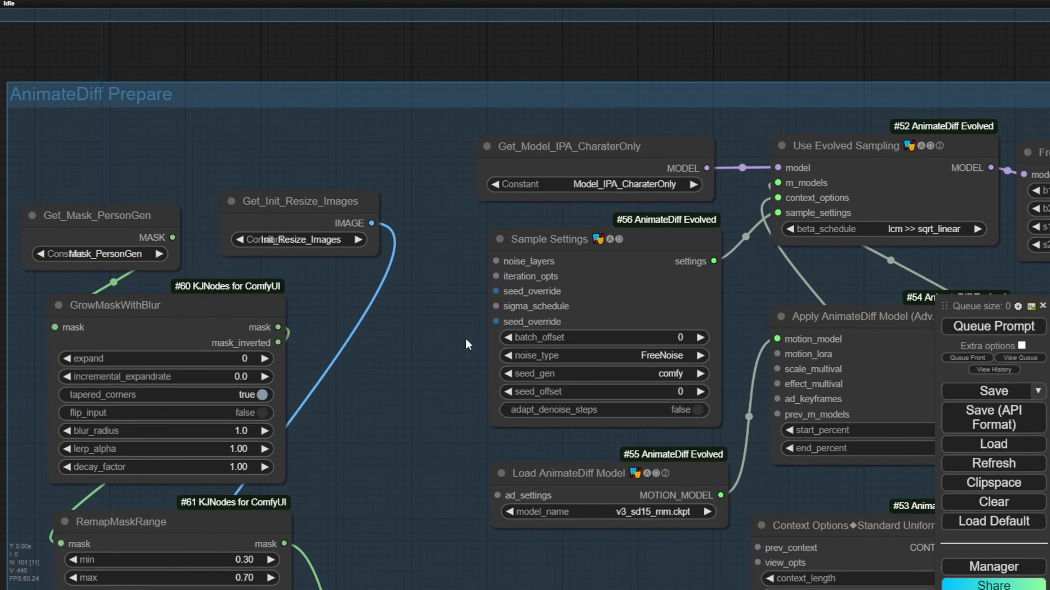
{"action": "left_click_drag", "start_coordinate": [461, 335], "coordinate": [309, 345]}
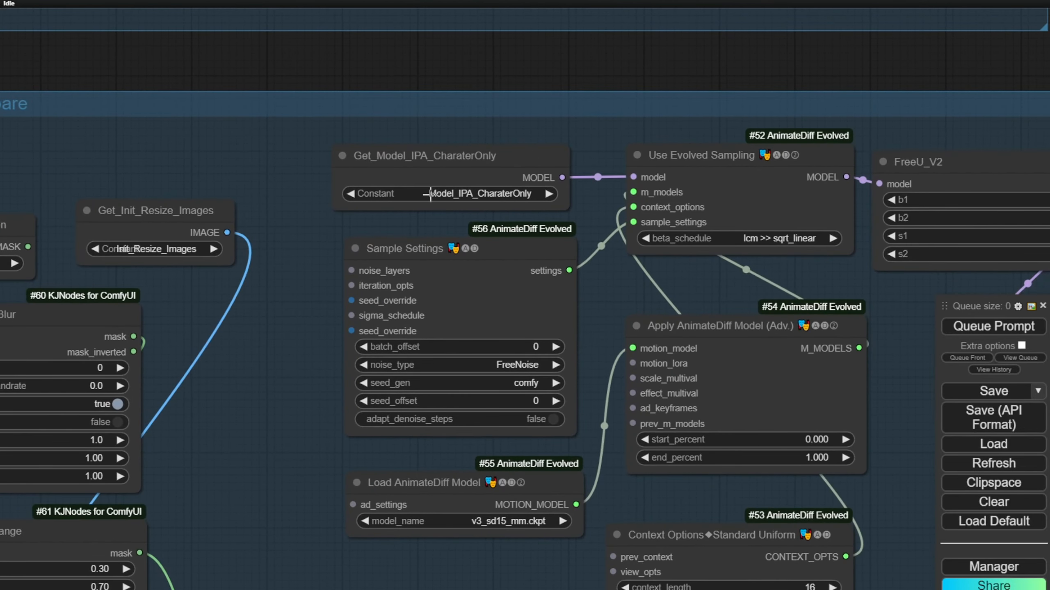
{"action": "left_click_drag", "start_coordinate": [651, 143], "coordinate": [489, 116]}
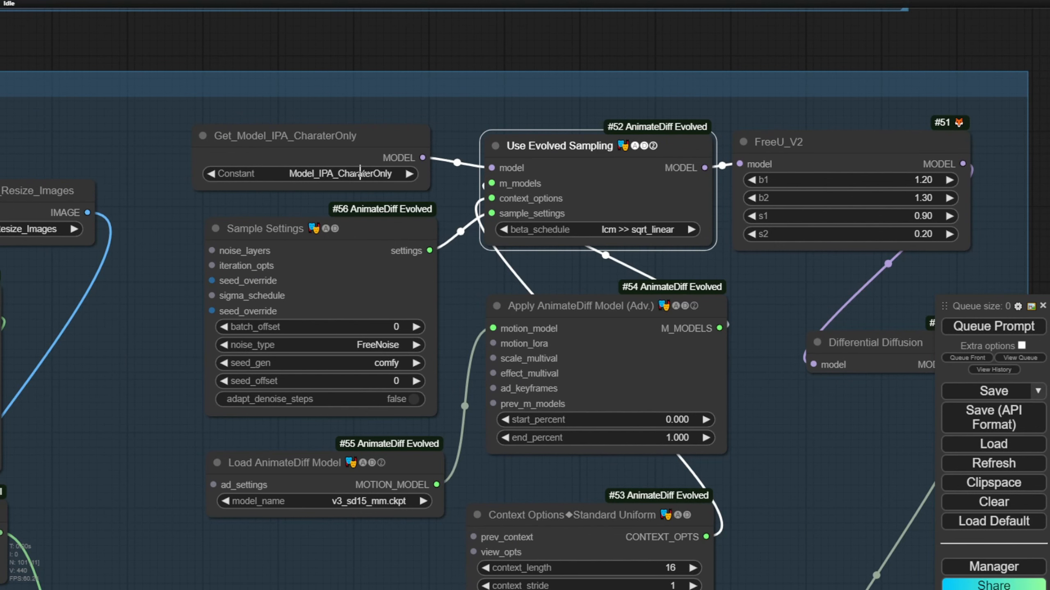
{"action": "left_click_drag", "start_coordinate": [454, 178], "coordinate": [274, 128]}
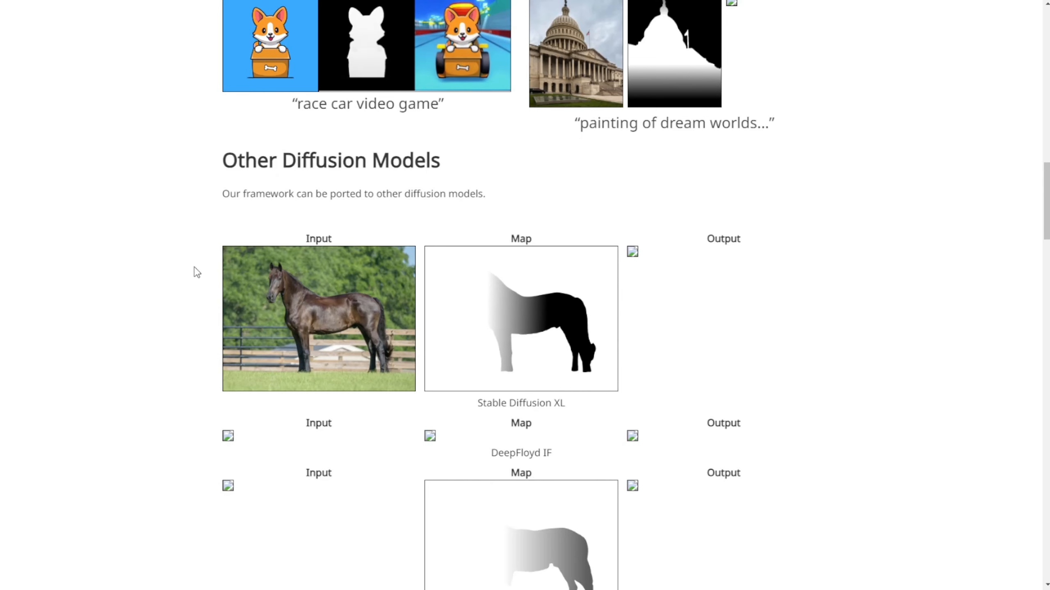
{"action": "scroll", "coordinate": [194, 272], "scroll_direction": "up", "scroll_amount": 5}
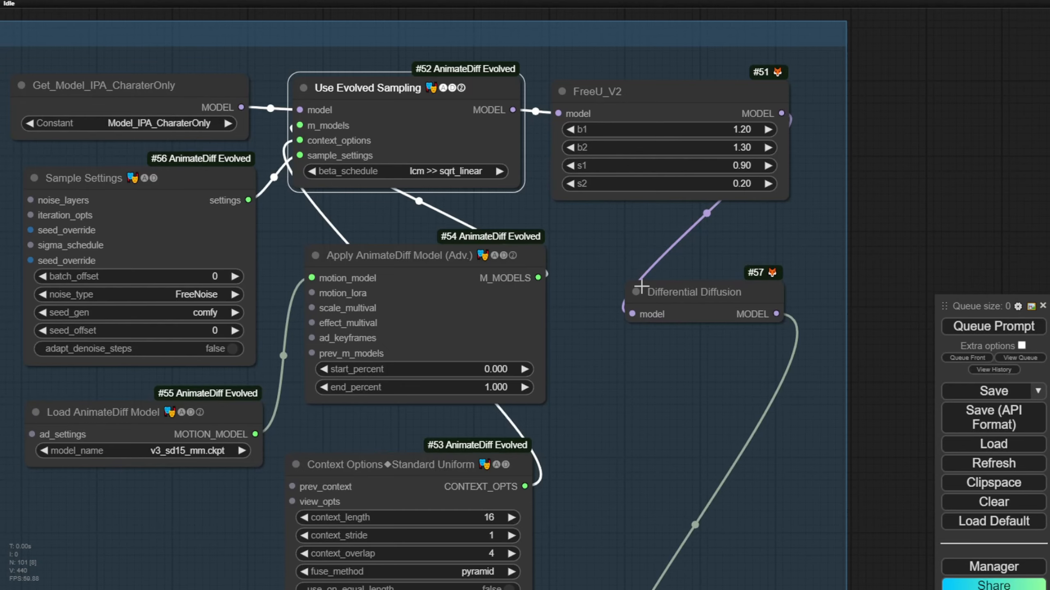
{"action": "scroll", "coordinate": [682, 338], "scroll_direction": "down", "scroll_amount": 4}
{"action": "left_click_drag", "start_coordinate": [826, 403], "coordinate": [802, 112]}
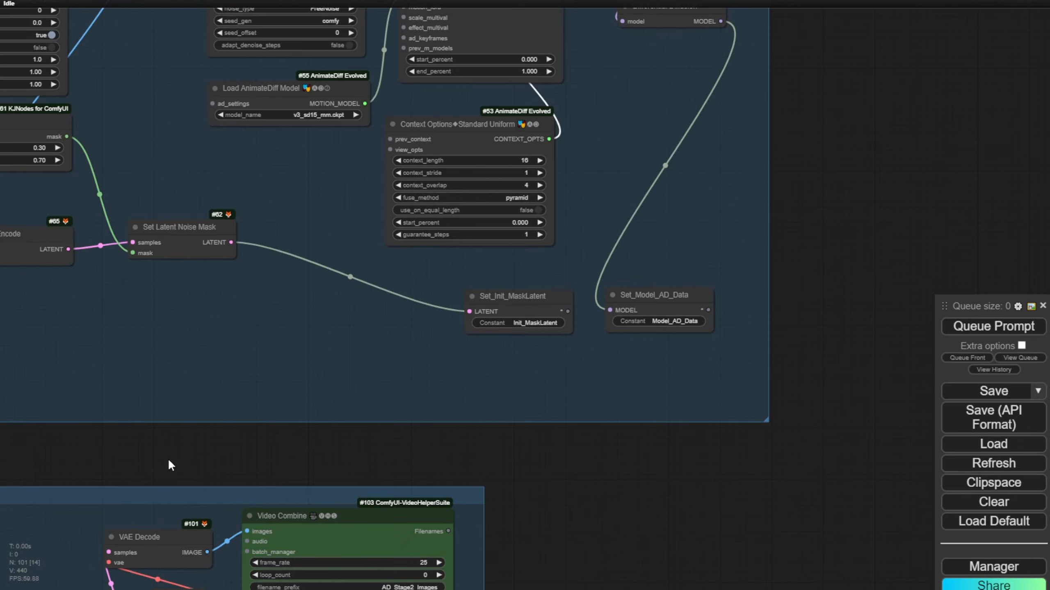
Expand the Get_Model_AD_Data node in the Sampling 1 group, move it slightly away from Get_Cond+ and collapse it again.
{"action": "left_click_drag", "start_coordinate": [167, 458], "coordinate": [654, 358]}
{"action": "left_click_drag", "start_coordinate": [79, 341], "coordinate": [972, 105]}
{"action": "scroll", "coordinate": [798, 102], "scroll_direction": "up", "scroll_amount": 4}
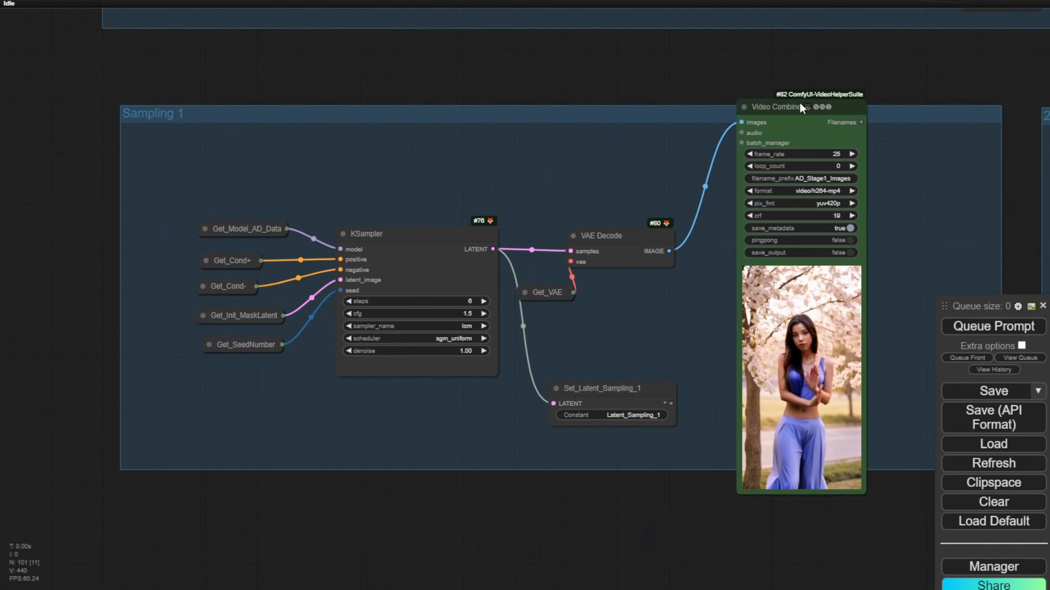
{"action": "left_click", "coordinate": [248, 222]}
{"action": "key", "text": "alt+c"}
{"action": "left_click_drag", "start_coordinate": [229, 226], "coordinate": [209, 190]}
{"action": "scroll", "coordinate": [226, 235], "scroll_direction": "up", "scroll_amount": 6}
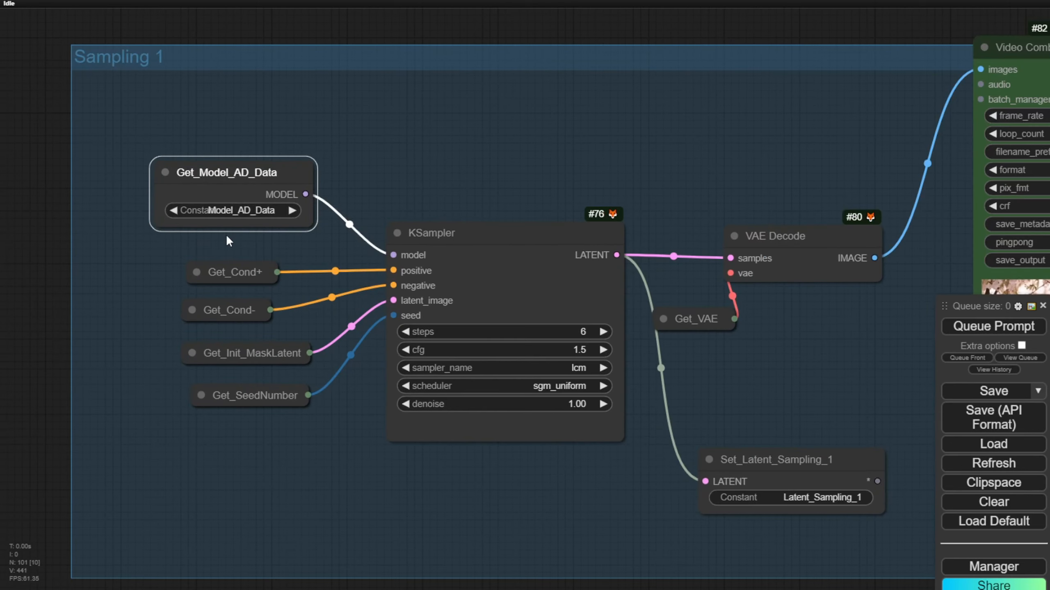
{"action": "key", "text": "alt+c"}
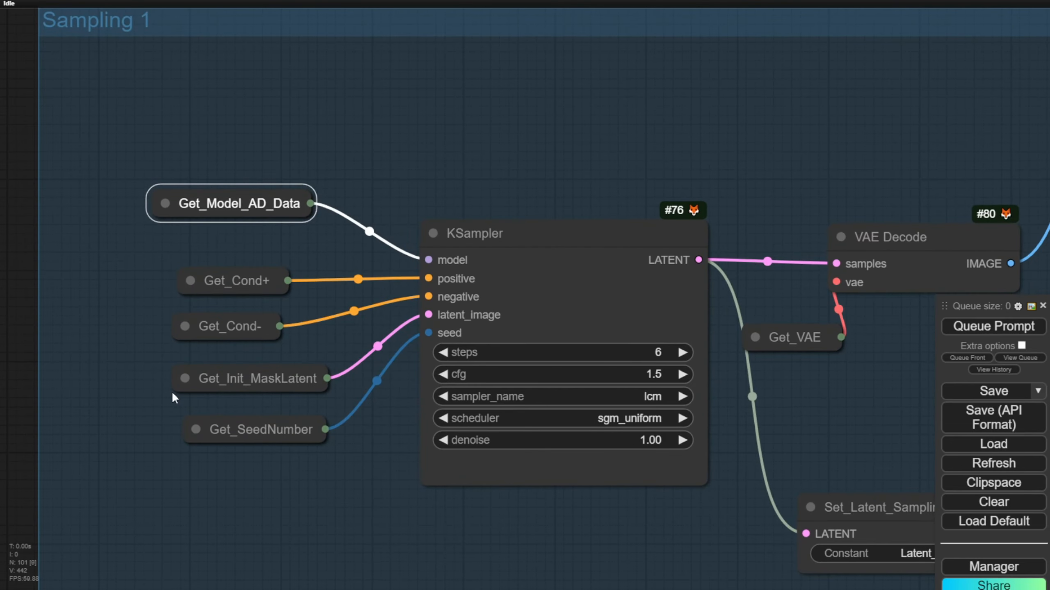
Toggle the collapsed state of Get_Init_MaskLatent in Sampling 1 and shift the Set_Latent_Sampling_1 node slightly.
{"action": "left_click", "coordinate": [195, 378]}
{"action": "key", "text": "alt+c"}
{"action": "left_click_drag", "start_coordinate": [901, 484], "coordinate": [413, 266]}
{"action": "left_click_drag", "start_coordinate": [431, 329], "coordinate": [408, 335]}
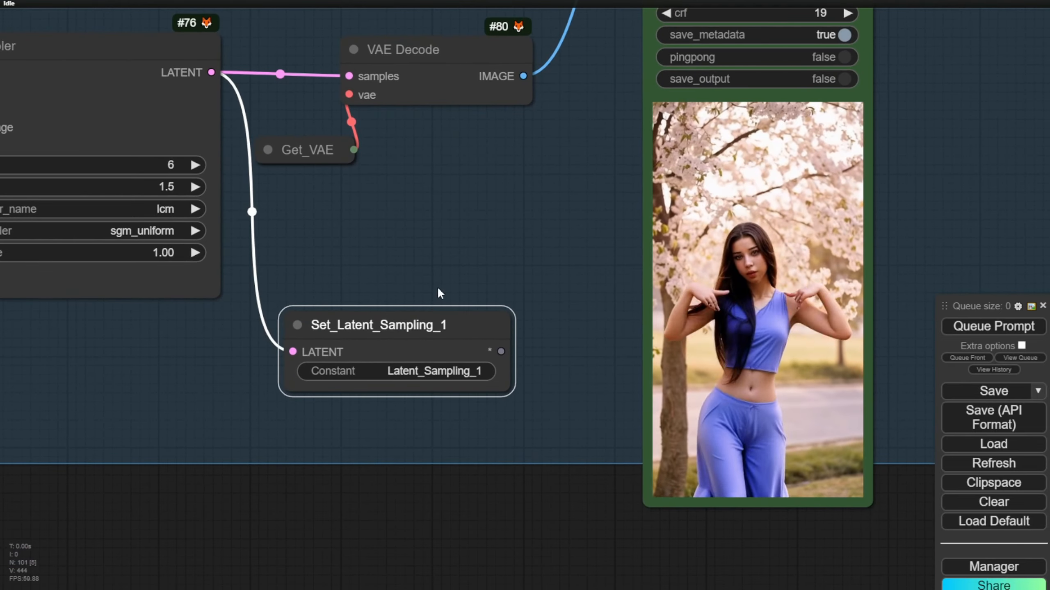
Widen the Get_Latent_Sampling_1 node in the 2nd Sampling group and shift the NNLatentUpscale node slightly below it.
{"action": "scroll", "coordinate": [404, 369], "scroll_direction": "down", "scroll_amount": 3}
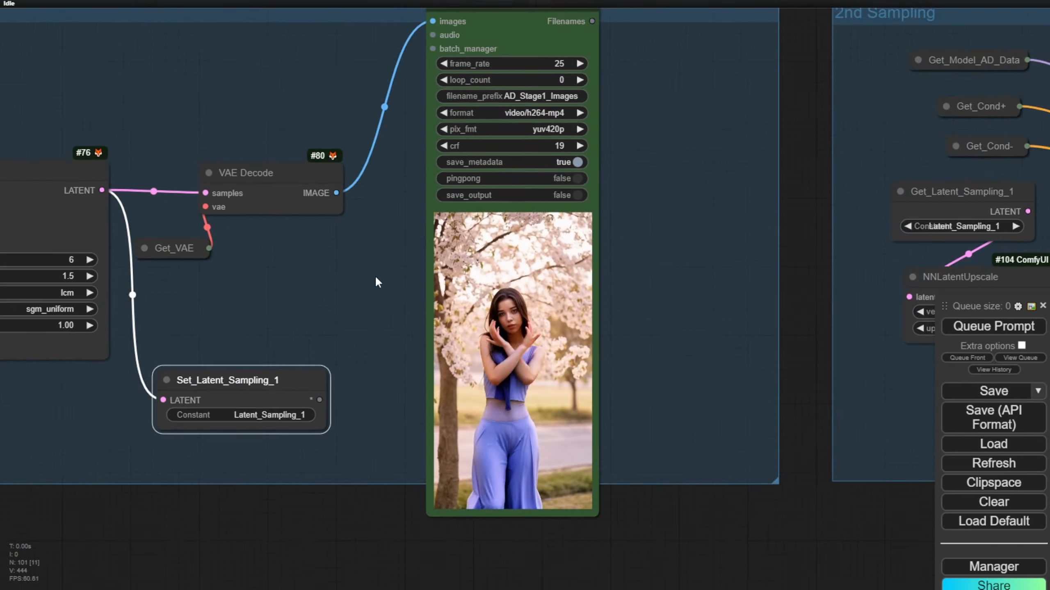
{"action": "scroll", "coordinate": [553, 338], "scroll_direction": "up", "scroll_amount": 2}
{"action": "scroll", "coordinate": [553, 338], "scroll_direction": "up", "scroll_amount": 1}
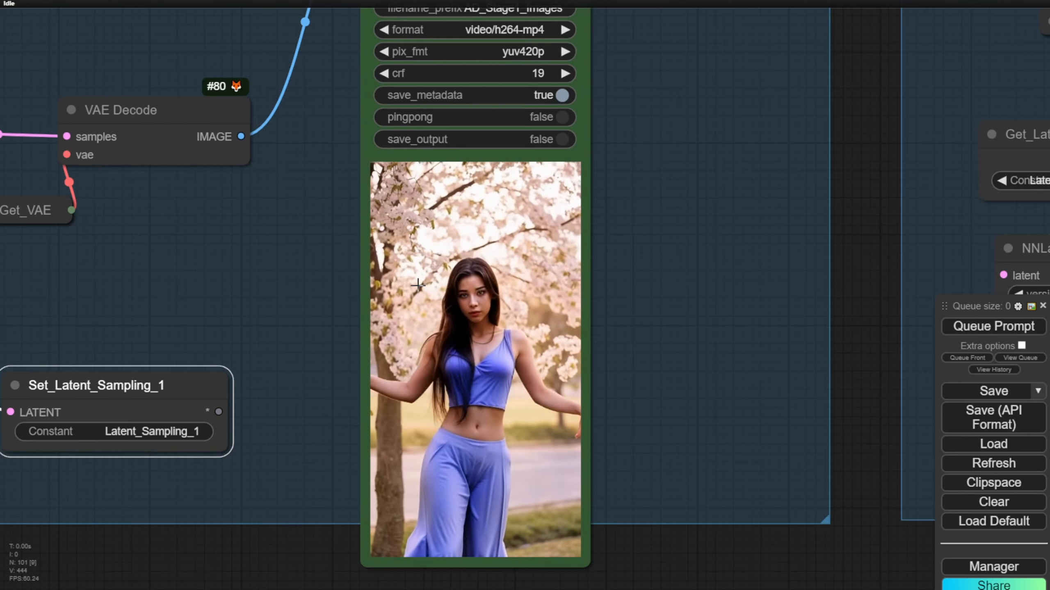
{"action": "scroll", "coordinate": [388, 228], "scroll_direction": "up", "scroll_amount": 2}
{"action": "scroll", "coordinate": [383, 389], "scroll_direction": "down", "scroll_amount": 6}
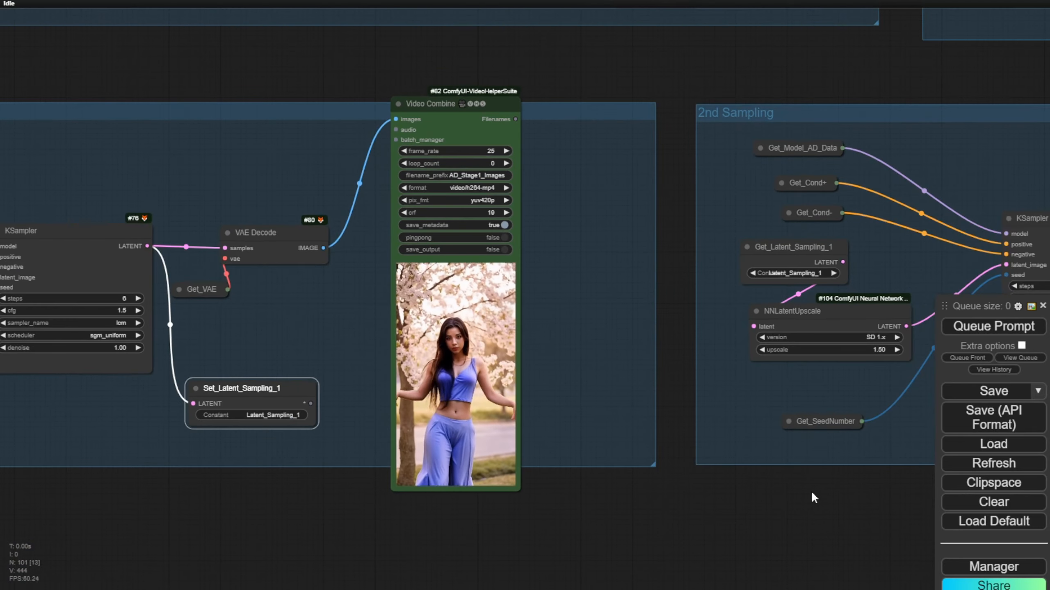
{"action": "left_click_drag", "start_coordinate": [810, 497], "coordinate": [348, 517]}
{"action": "scroll", "coordinate": [641, 358], "scroll_direction": "up", "scroll_amount": 3}
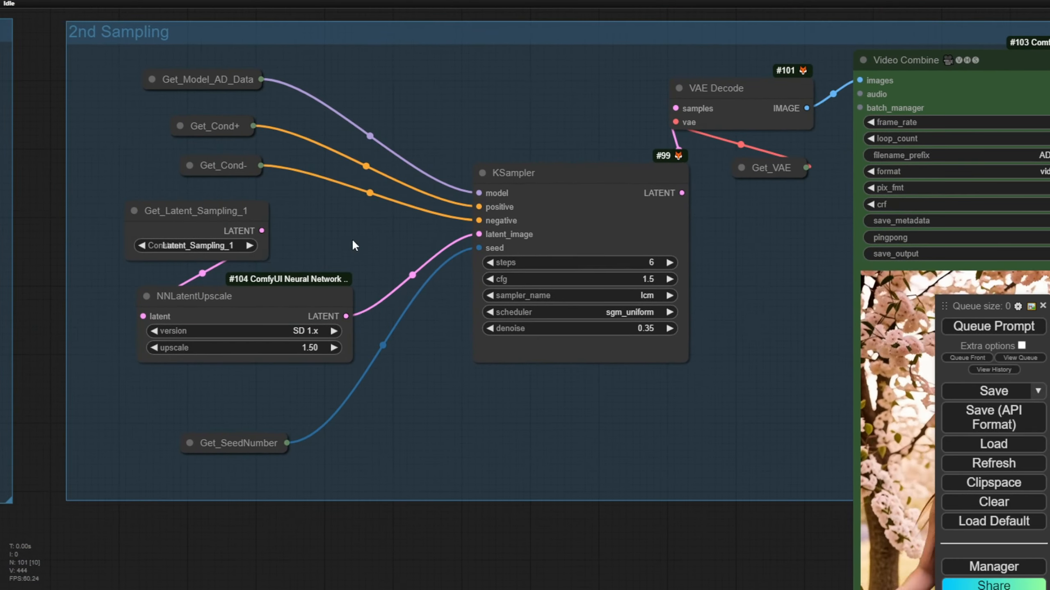
{"action": "left_click", "coordinate": [281, 250]}
{"action": "left_click", "coordinate": [293, 298]}
{"action": "left_click_drag", "start_coordinate": [544, 397], "coordinate": [430, 398]}
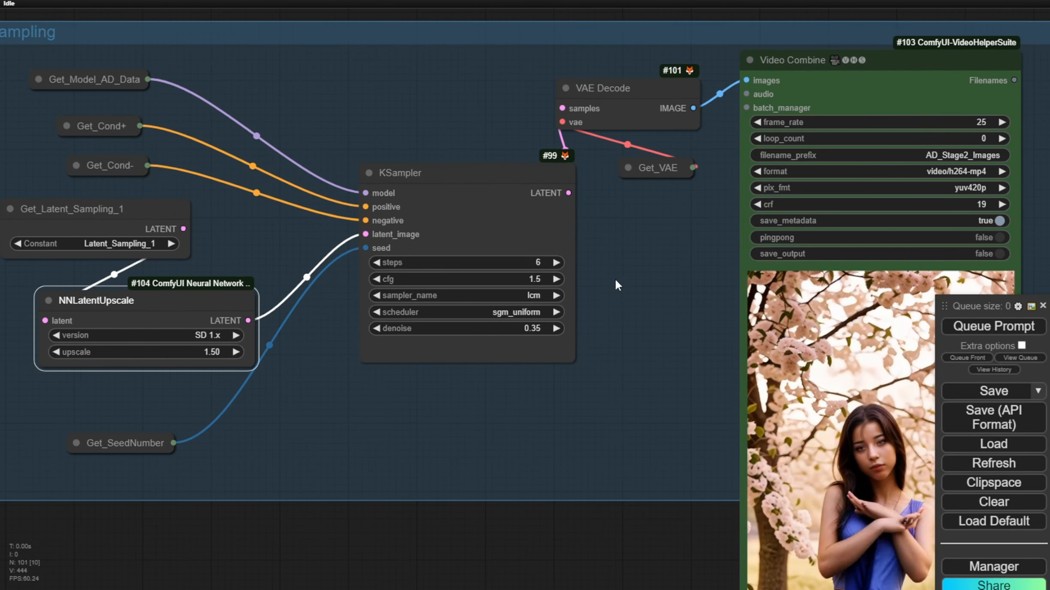
Set the denoise of the KSampler in the 2nd Sampling group to 0.40.
{"action": "scroll", "coordinate": [479, 332], "scroll_direction": "up", "scroll_amount": 3}
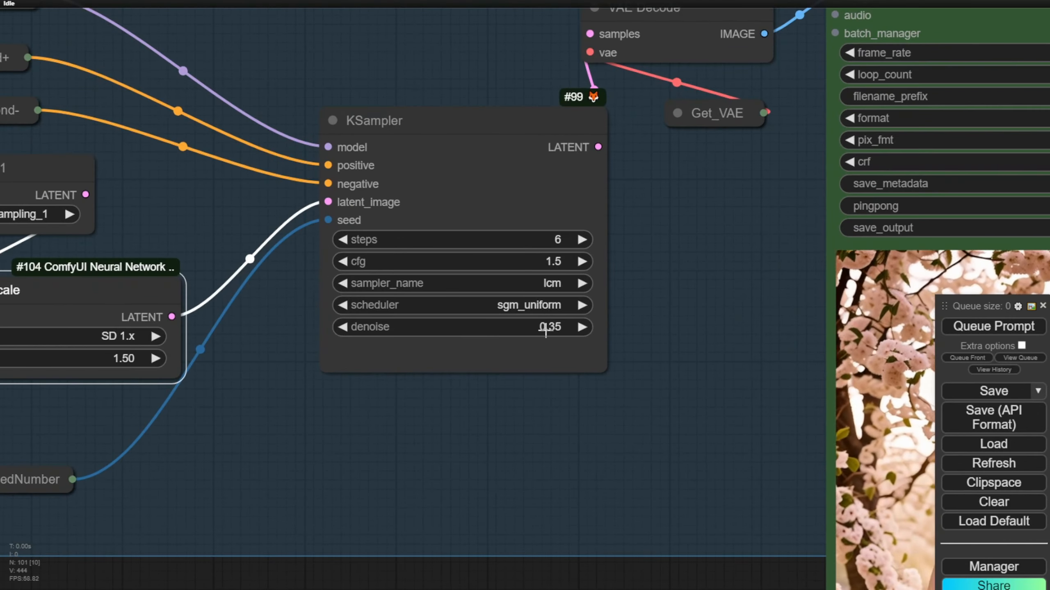
{"action": "left_click", "coordinate": [548, 327]}
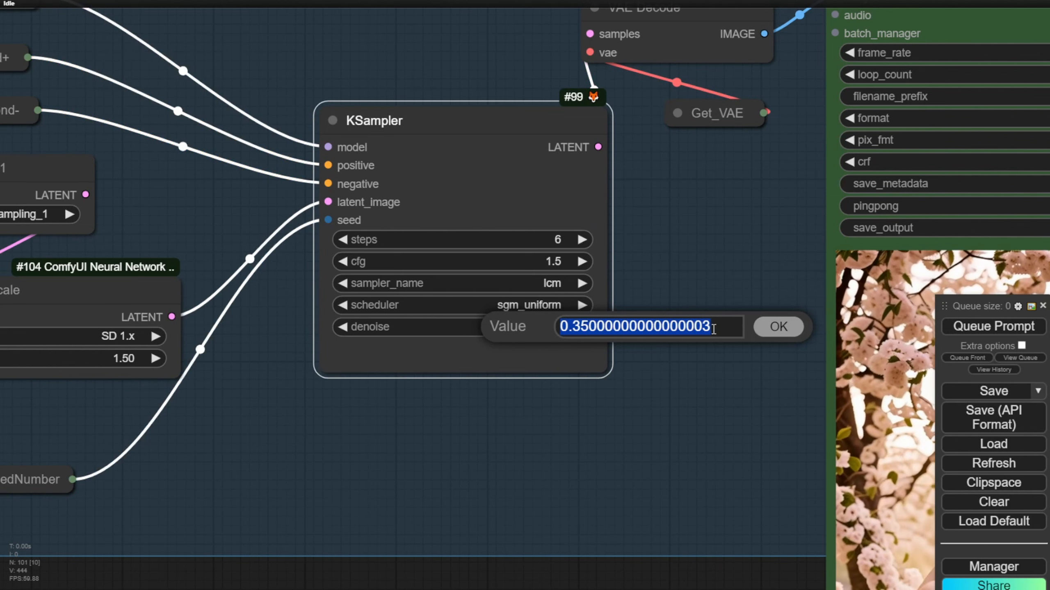
{"action": "type", "text": "0.4"}
{"action": "key", "text": "Return"}
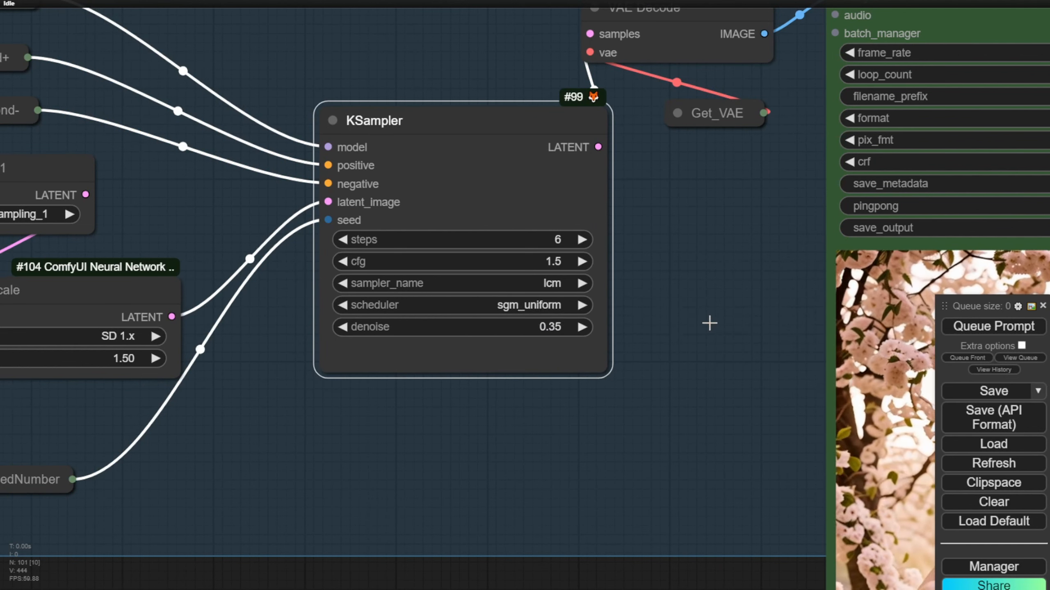
Inspect the AD_Stage2_Images video preview in the 2nd Sampling group's Video Combine node.
{"action": "scroll", "coordinate": [709, 323], "scroll_direction": "down", "scroll_amount": 5}
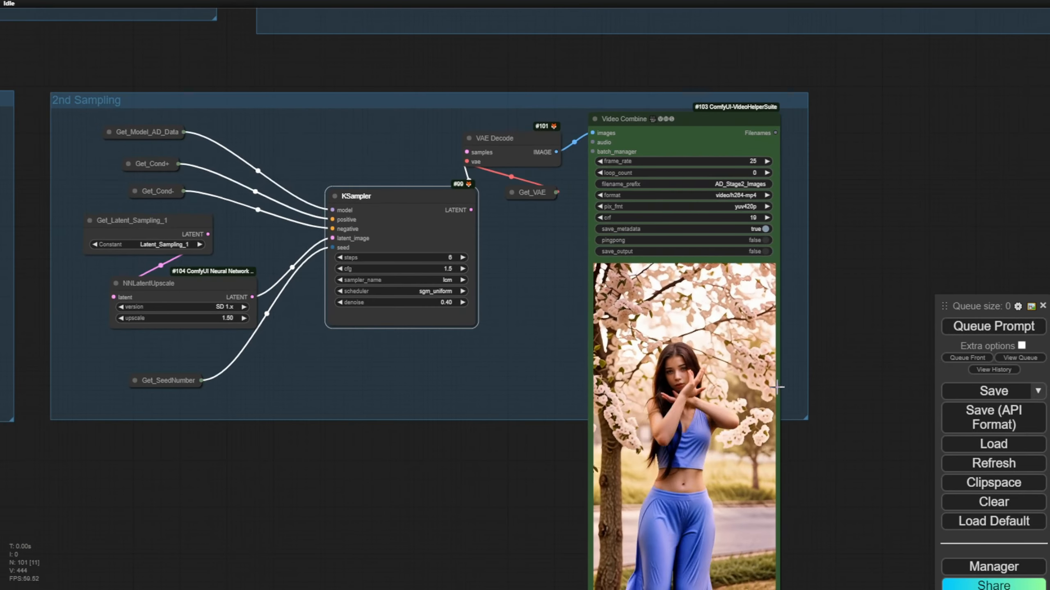
{"action": "left_click_drag", "start_coordinate": [539, 468], "coordinate": [495, 403]}
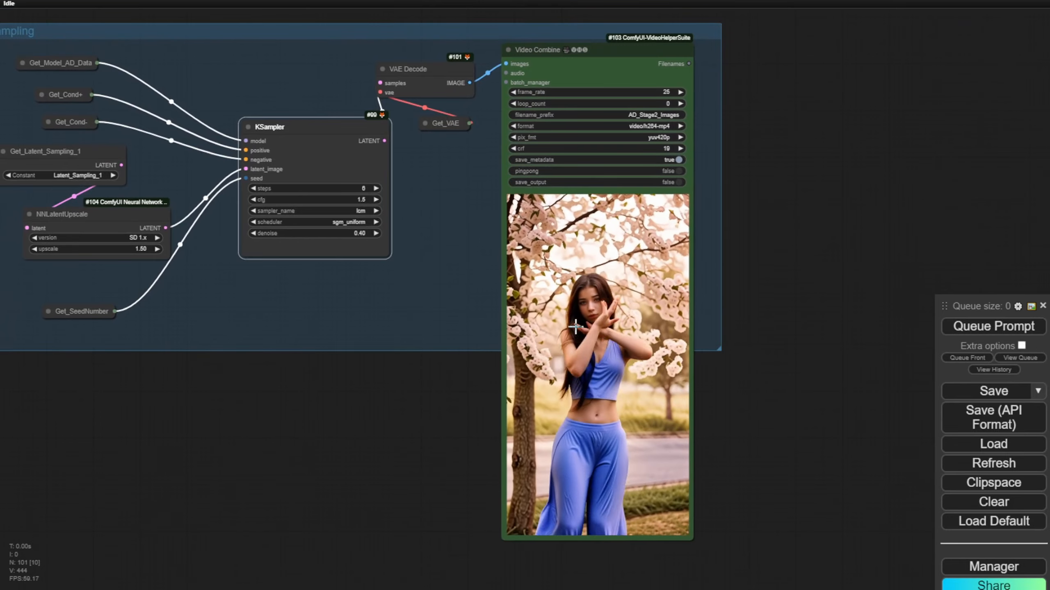
{"action": "scroll", "coordinate": [753, 428], "scroll_direction": "up", "scroll_amount": 1}
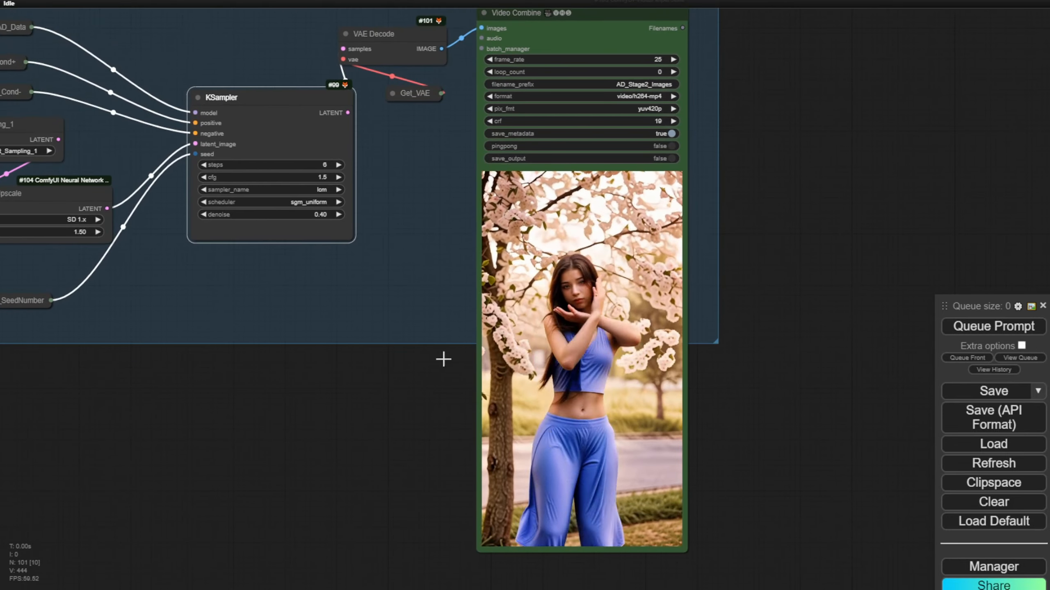
{"action": "scroll", "coordinate": [543, 386], "scroll_direction": "up", "scroll_amount": 2}
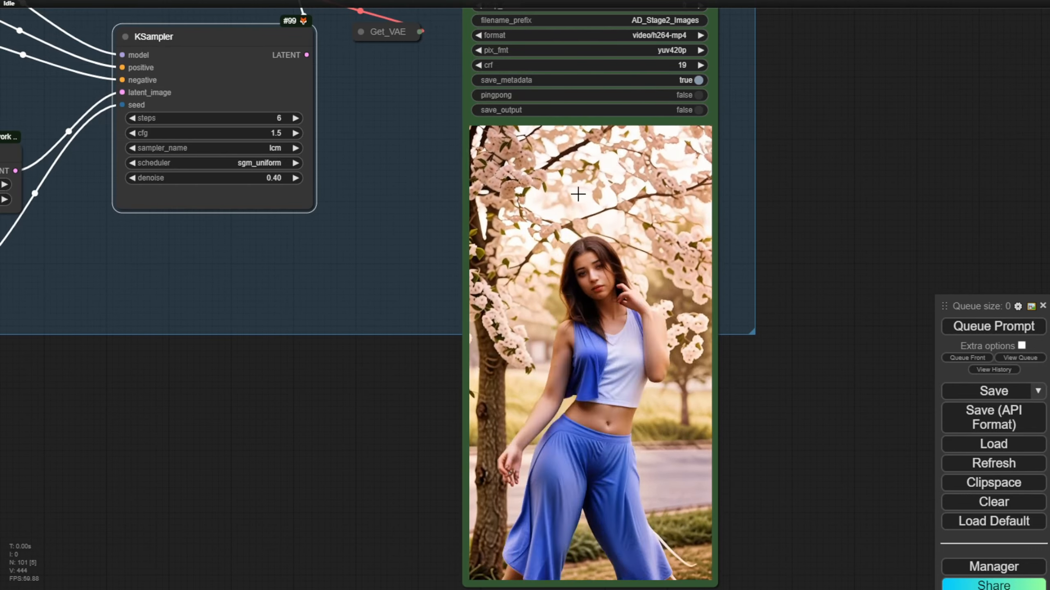
{"action": "scroll", "coordinate": [578, 374], "scroll_direction": "down", "scroll_amount": 4}
{"action": "scroll", "coordinate": [558, 381], "scroll_direction": "down", "scroll_amount": 2}
Review the SEG Mask group's A Person Mask Generator settings and mask preview alongside the bypassed COCO SEGs group.
{"action": "left_click_drag", "start_coordinate": [226, 472], "coordinate": [688, 589]}
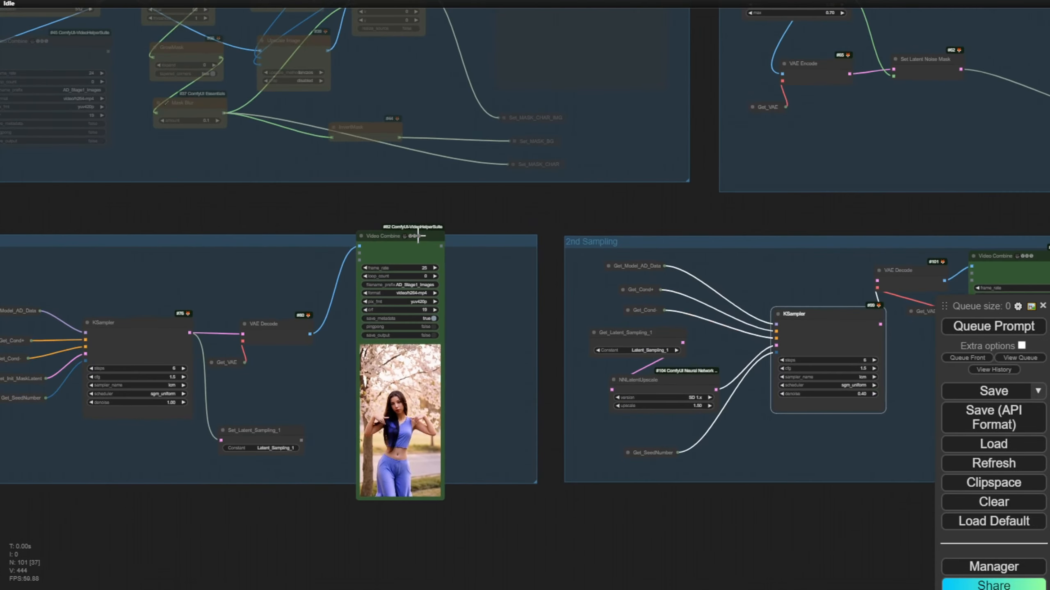
{"action": "left_click_drag", "start_coordinate": [322, 210], "coordinate": [459, 510]}
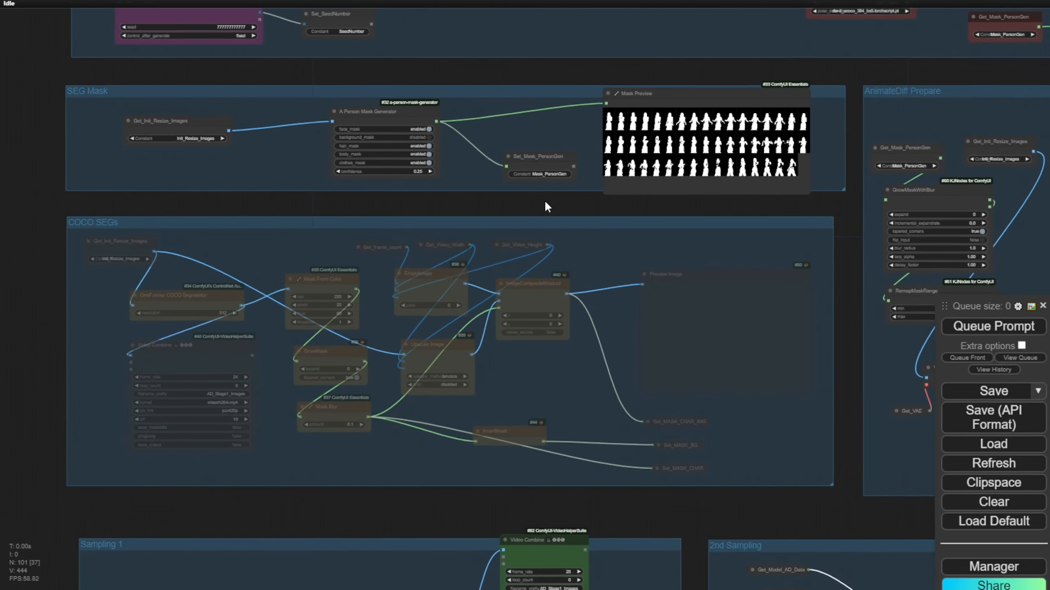
{"action": "left_click_drag", "start_coordinate": [545, 206], "coordinate": [489, 266]}
{"action": "scroll", "coordinate": [489, 267], "scroll_direction": "up", "scroll_amount": 8}
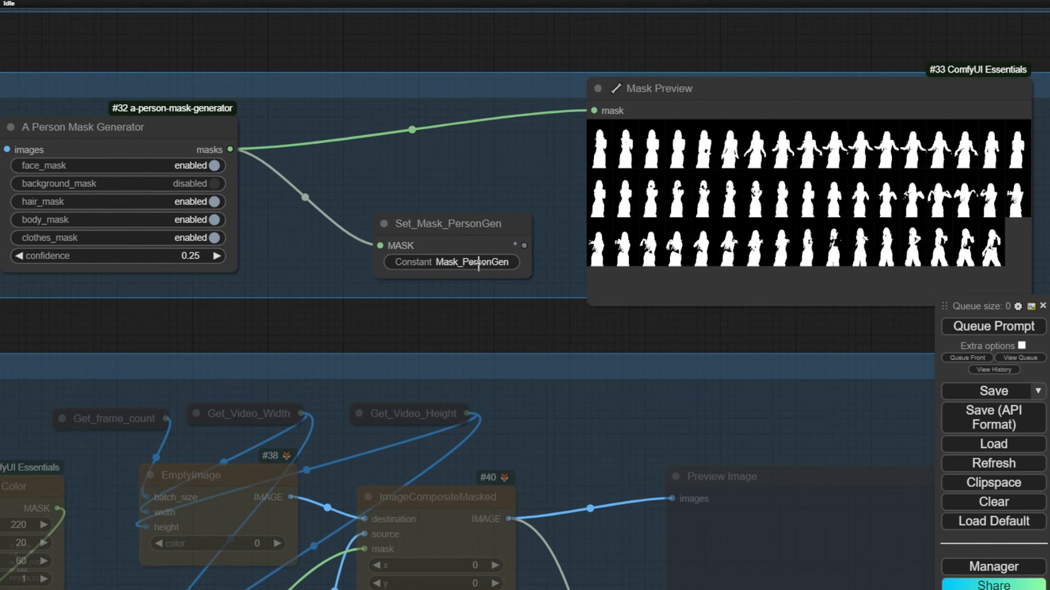
{"action": "left_click_drag", "start_coordinate": [428, 325], "coordinate": [583, 328]}
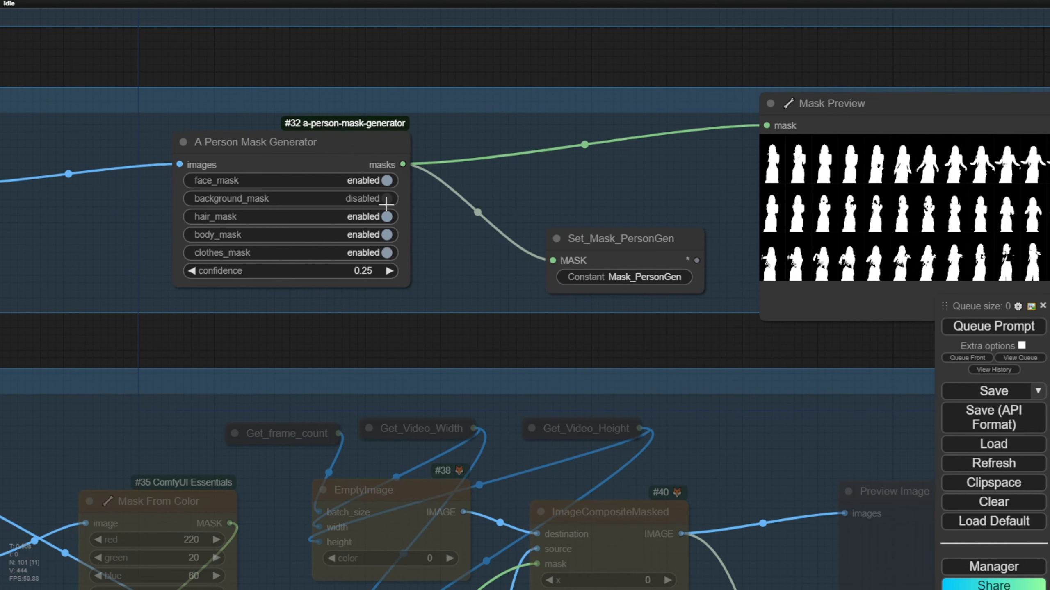
{"action": "scroll", "coordinate": [386, 203], "scroll_direction": "down", "scroll_amount": 4}
{"action": "scroll", "coordinate": [330, 301], "scroll_direction": "down", "scroll_amount": 3}
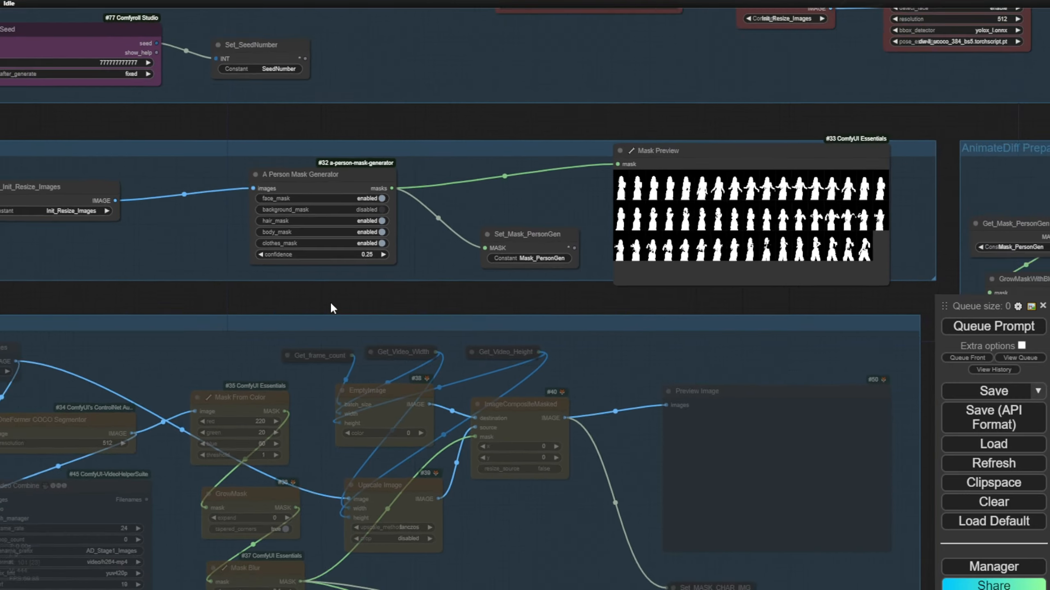
{"action": "left_click_drag", "start_coordinate": [182, 304], "coordinate": [318, 289]}
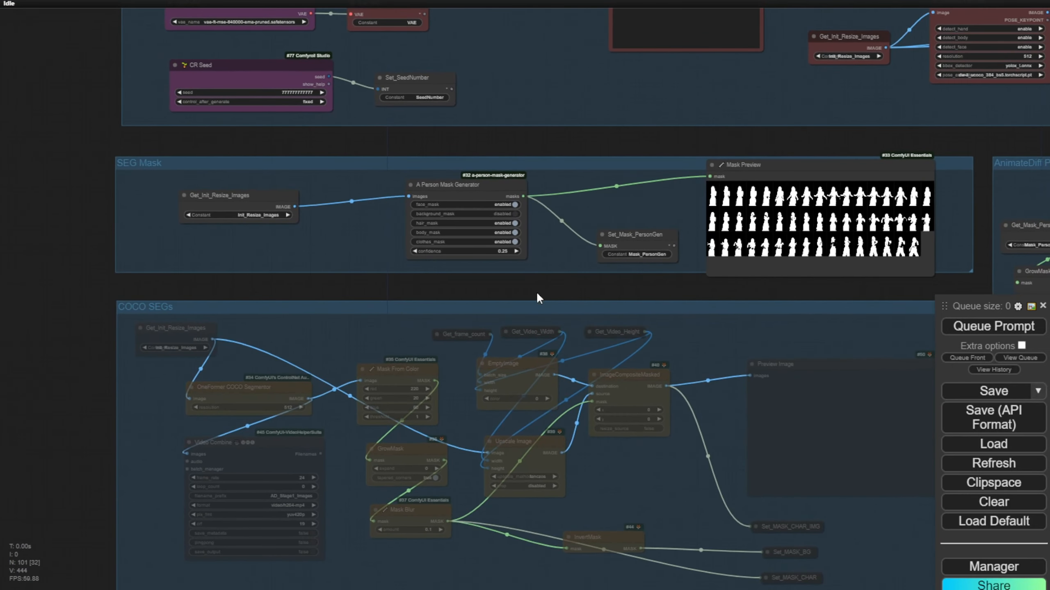
{"action": "left_click_drag", "start_coordinate": [620, 289], "coordinate": [585, 177]}
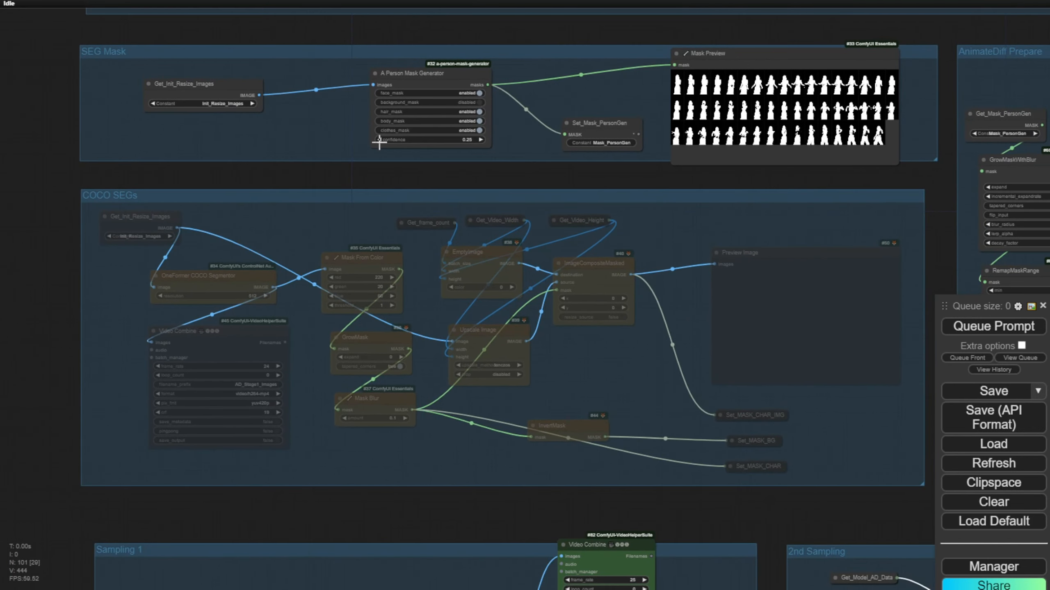
Move the A Person Mask Generator node in the SEG Mask group farther away from the Set_Mask_PersonGen node.
{"action": "right_click", "coordinate": [278, 217]}
{"action": "scroll", "coordinate": [351, 145], "scroll_direction": "up", "scroll_amount": 3}
{"action": "left_click_drag", "start_coordinate": [605, 184], "coordinate": [358, 228]}
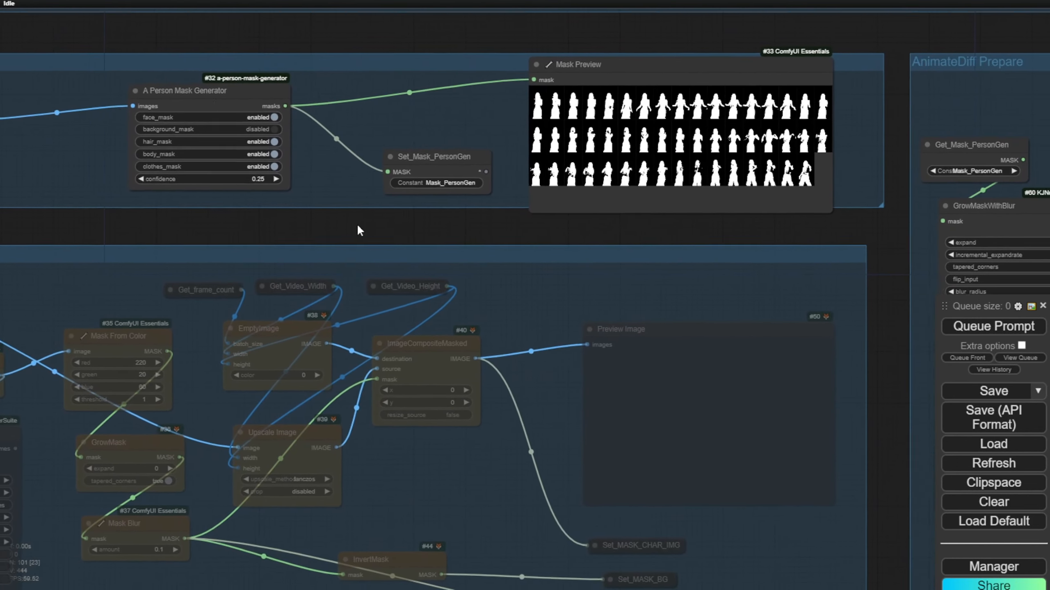
{"action": "left_click", "coordinate": [134, 95]}
{"action": "left_click_drag", "start_coordinate": [133, 94], "coordinate": [120, 88]}
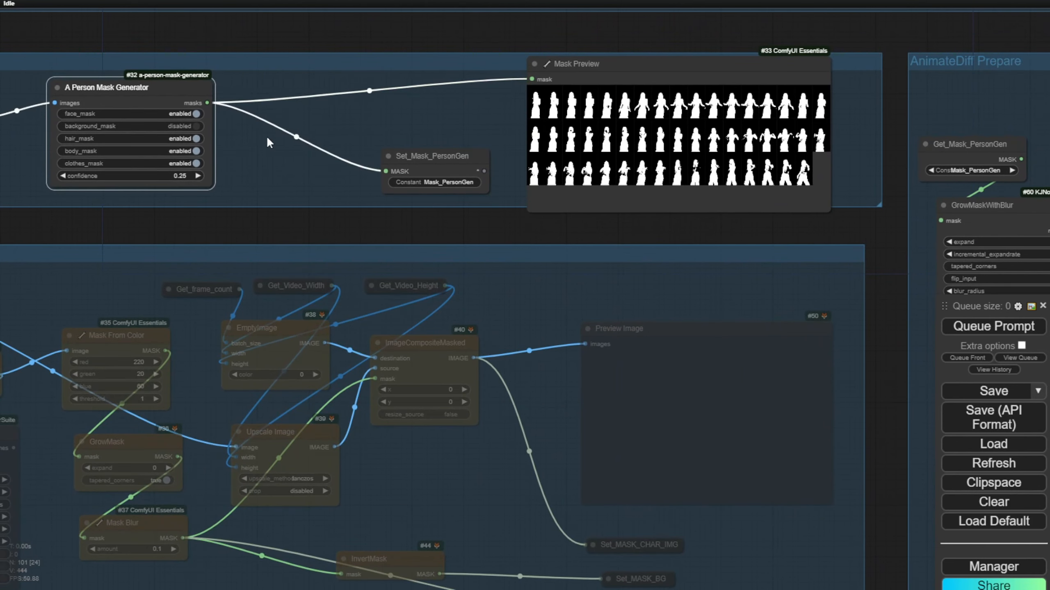
Move the Mask Invert node in the ControlNet group slightly farther from the Get_Mask_PersonGen node.
{"action": "left_click_drag", "start_coordinate": [597, 223], "coordinate": [481, 312]}
{"action": "left_click_drag", "start_coordinate": [698, 14], "coordinate": [519, 156]}
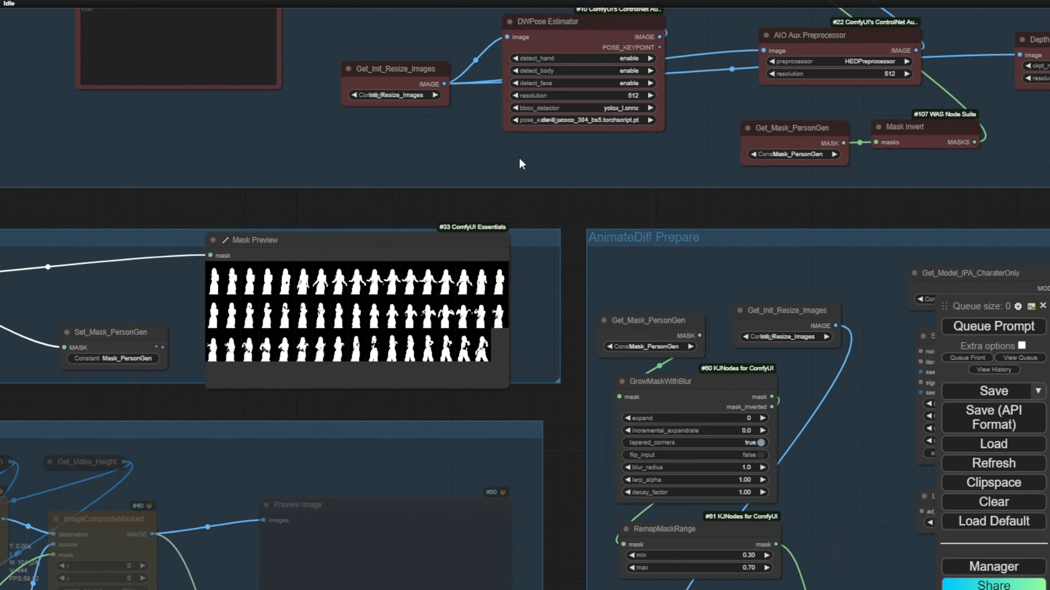
{"action": "left_click_drag", "start_coordinate": [607, 229], "coordinate": [401, 290]}
{"action": "scroll", "coordinate": [401, 286], "scroll_direction": "down", "scroll_amount": 3}
{"action": "scroll", "coordinate": [377, 326], "scroll_direction": "up", "scroll_amount": 5}
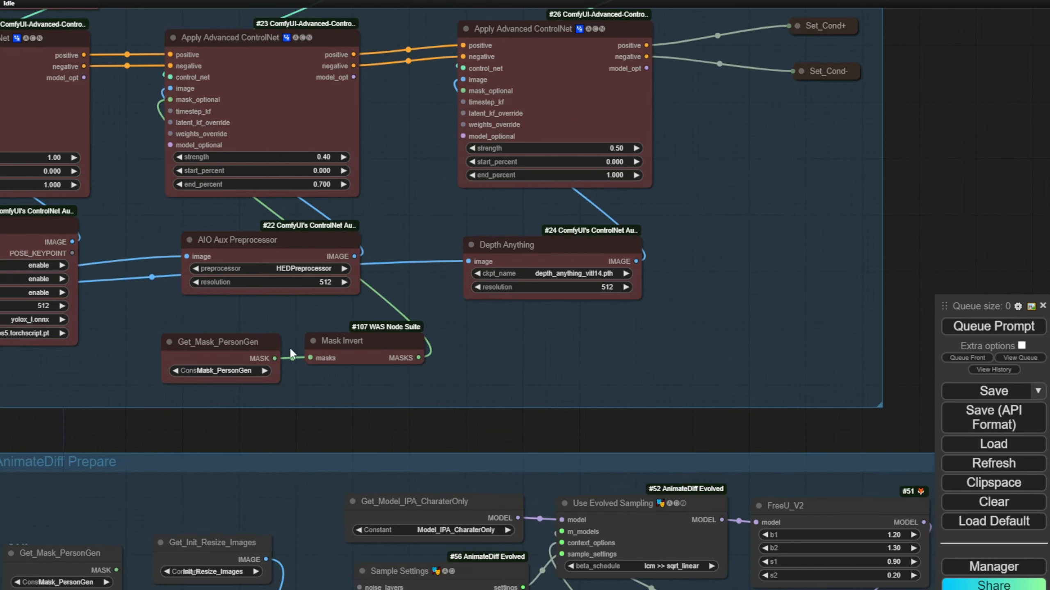
{"action": "left_click_drag", "start_coordinate": [384, 344], "coordinate": [405, 353]}
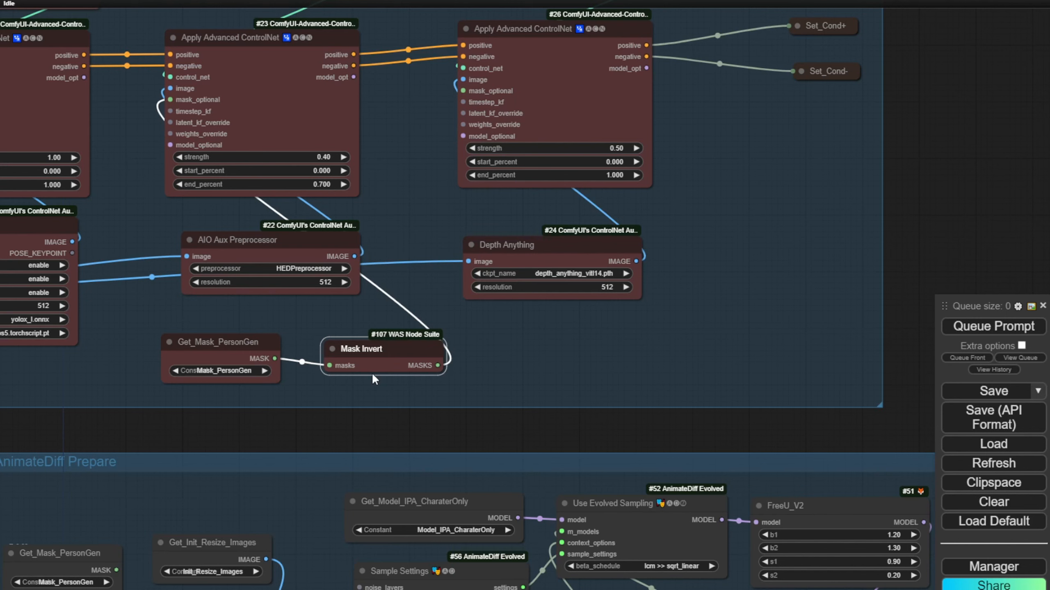
{"action": "scroll", "coordinate": [368, 355], "scroll_direction": "down", "scroll_amount": 3}
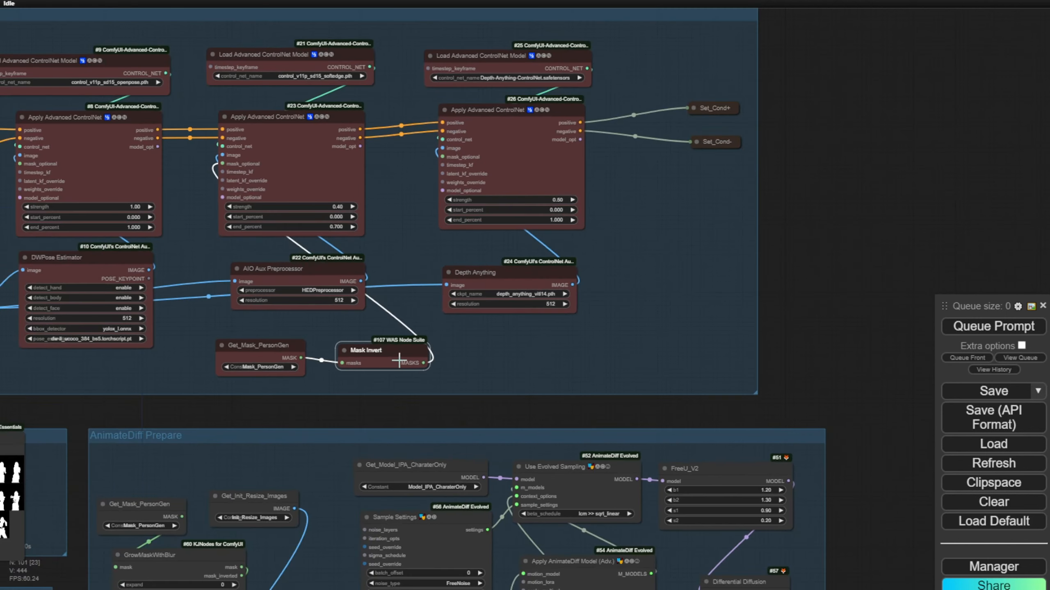
Compare the AD_Stage1_Images video preview in the Sampling 1 group with the AD_Stage2_Images preview in the 2nd Sampling group.
{"action": "left_click_drag", "start_coordinate": [380, 414], "coordinate": [498, 123]}
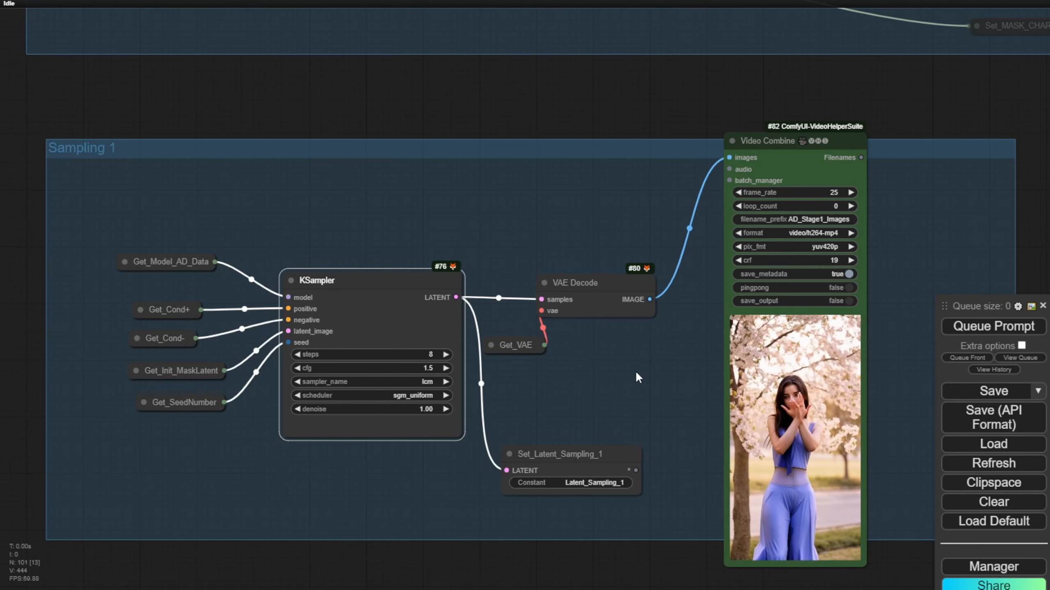
{"action": "left_click_drag", "start_coordinate": [643, 381], "coordinate": [377, 343]}
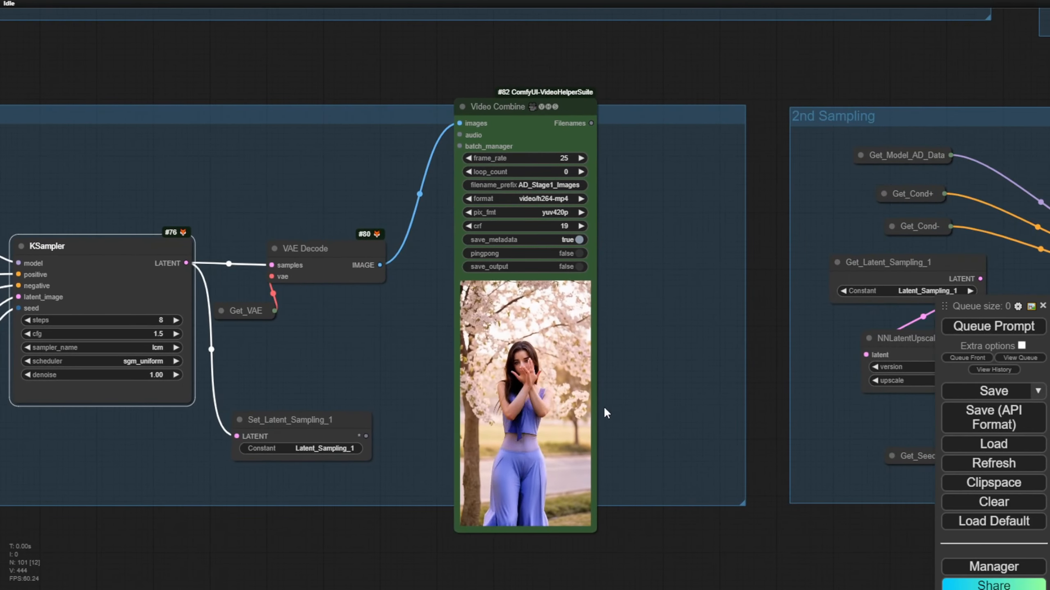
{"action": "scroll", "coordinate": [619, 405], "scroll_direction": "down", "scroll_amount": 3}
{"action": "scroll", "coordinate": [533, 325], "scroll_direction": "down", "scroll_amount": 2}
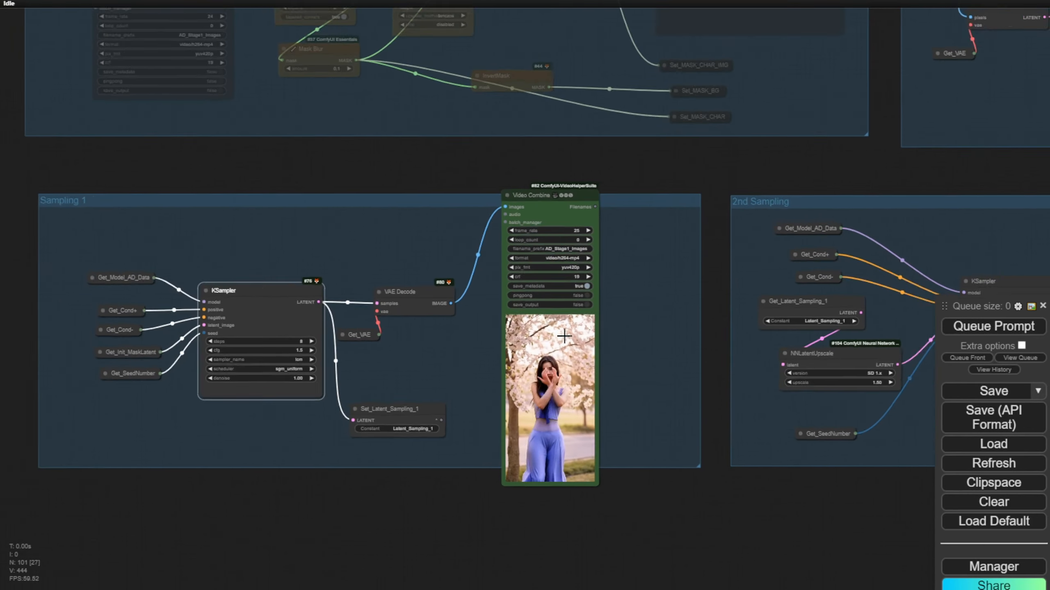
{"action": "left_click_drag", "start_coordinate": [736, 500], "coordinate": [296, 479]}
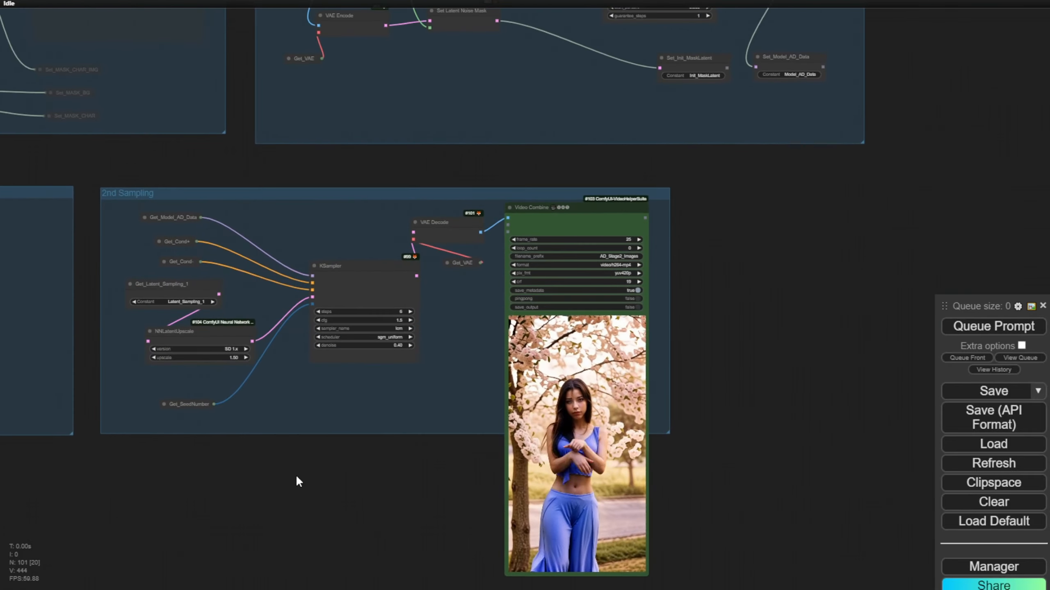
{"action": "scroll", "coordinate": [505, 331], "scroll_direction": "up", "scroll_amount": 4}
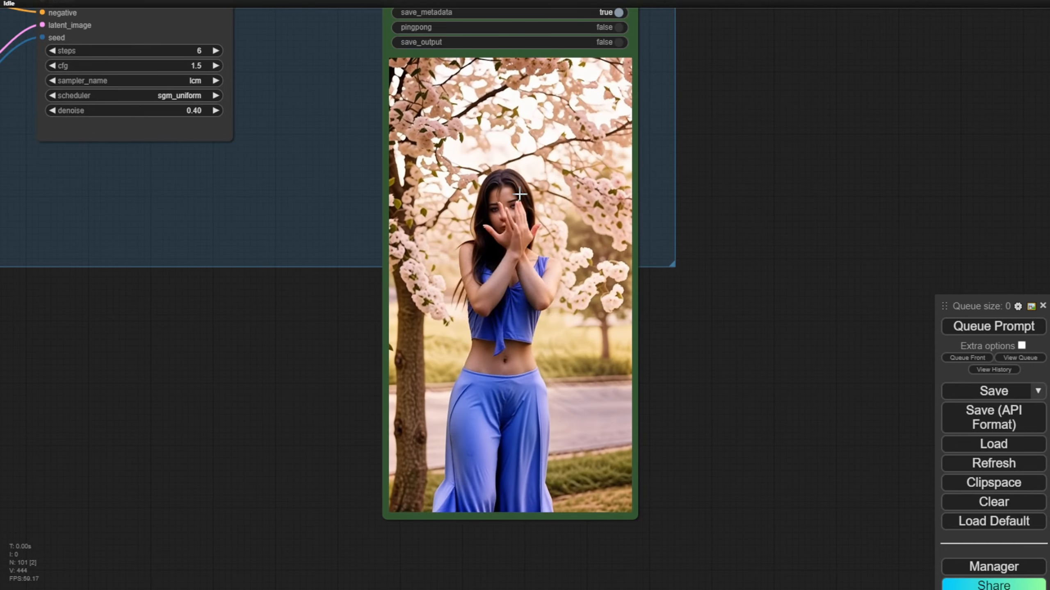
{"action": "scroll", "coordinate": [878, 417], "scroll_direction": "down", "scroll_amount": 9}
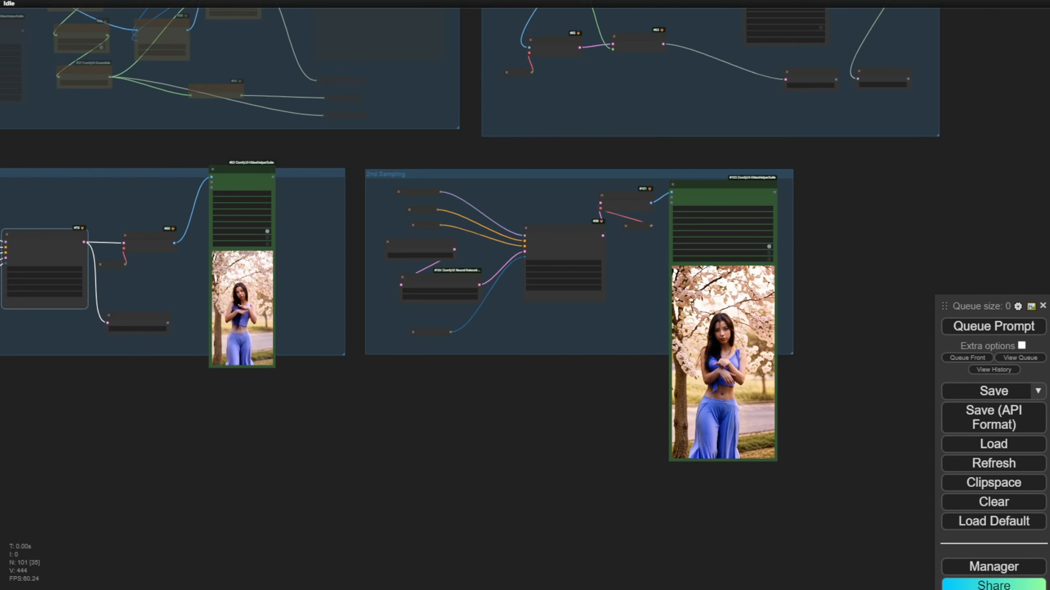
{"action": "left_click_drag", "start_coordinate": [878, 417], "coordinate": [885, 476]}
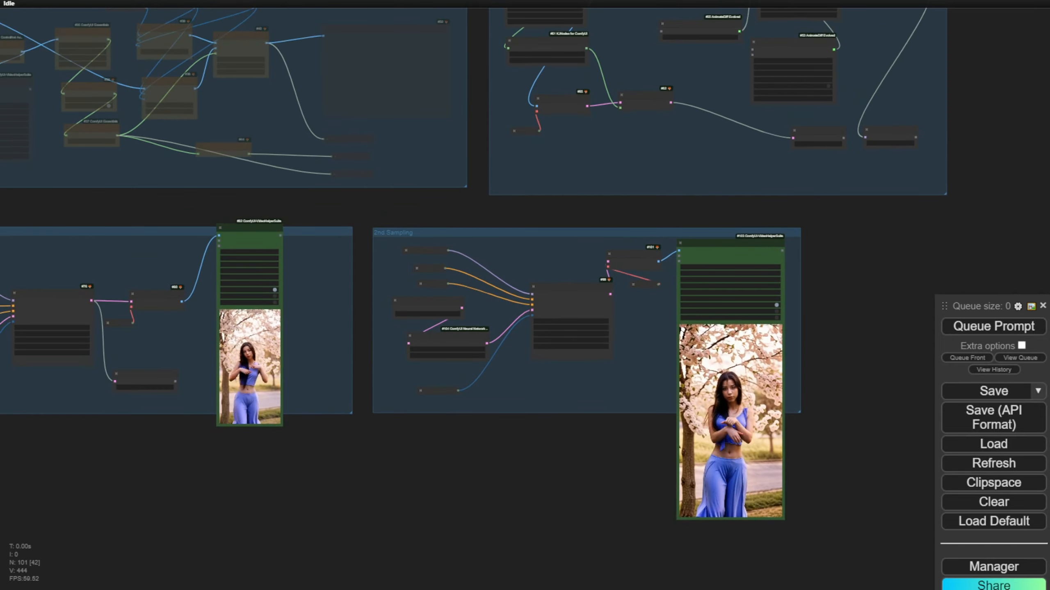